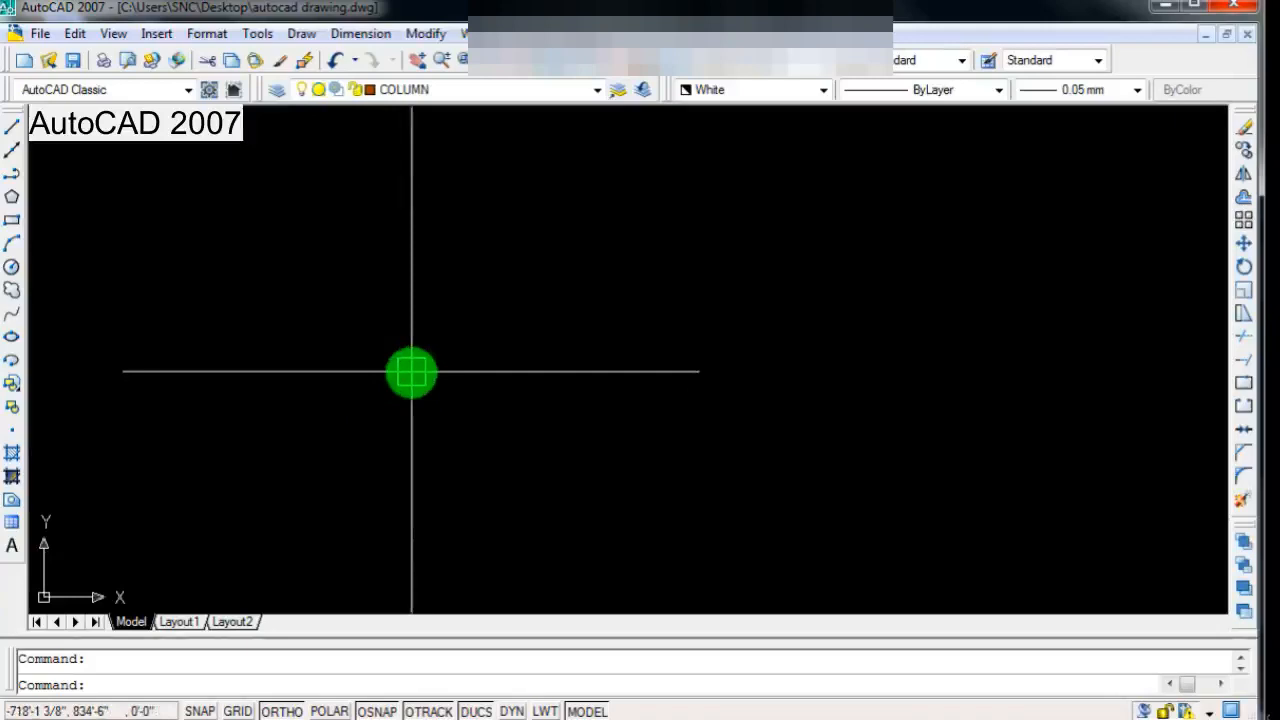
Step: Draw a horizontal line 25' long in the empty drawing area
text(l)
key(Return)
click(13, 126)
click(342, 415)
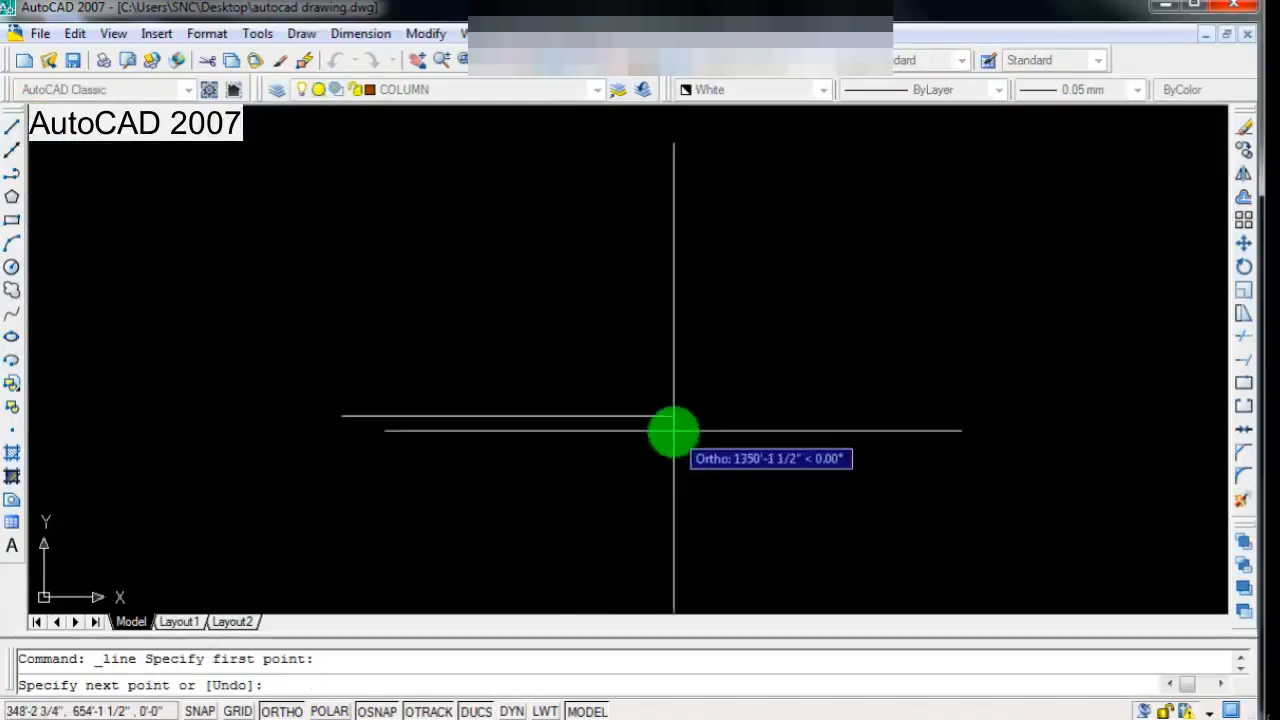
text(25')
key(Return)
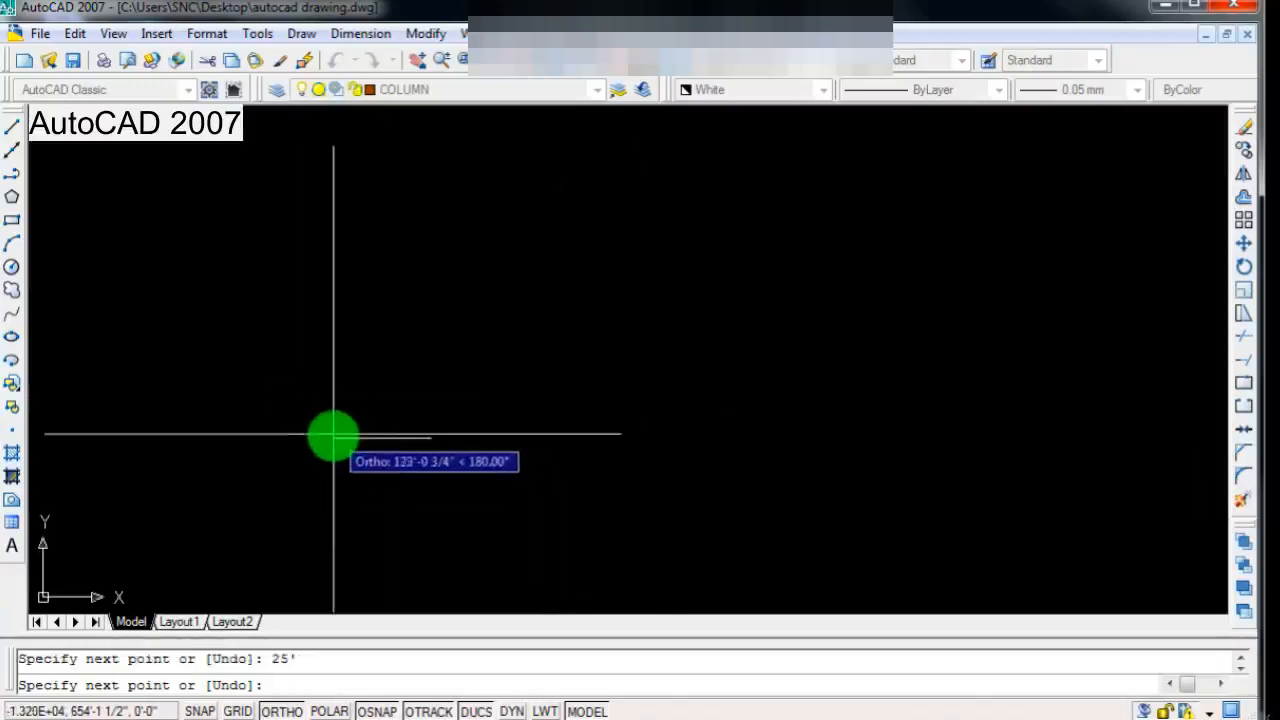
key(Return)
Step: Set the colour of the horizontal line to Red
scroll(590, 387, down, 4)
scroll(418, 426, up, 9)
scroll(423, 426, down, 3)
scroll(493, 385, up, 2)
scroll(494, 388, down, 1)
click(319, 488)
click(710, 288)
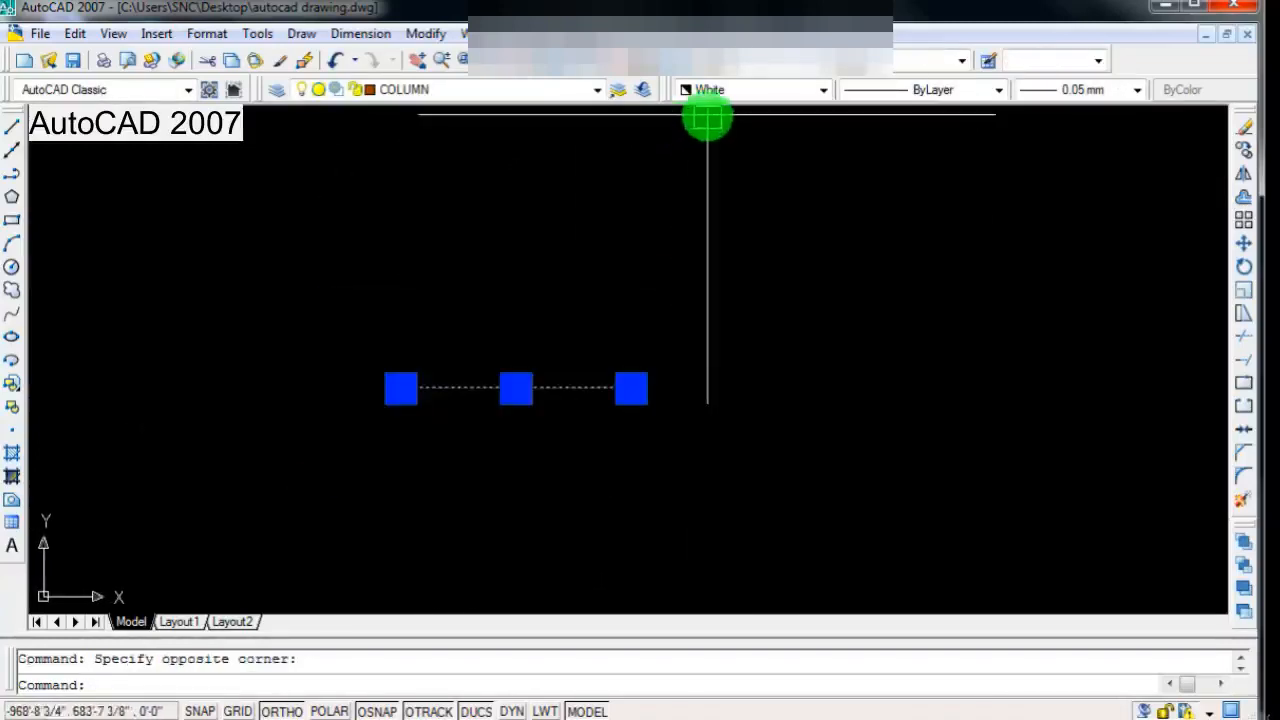
click(722, 90)
click(715, 142)
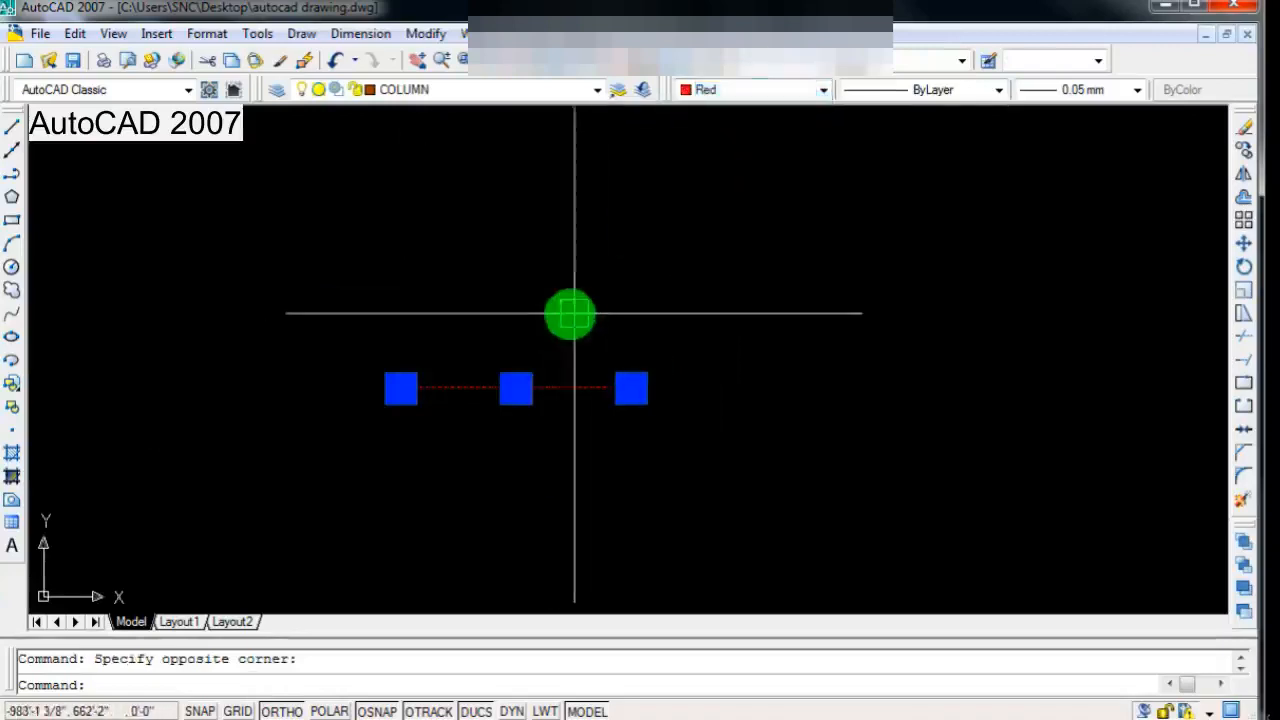
scroll(550, 335, down, 2)
scroll(529, 354, up, 5)
scroll(526, 370, up, 1)
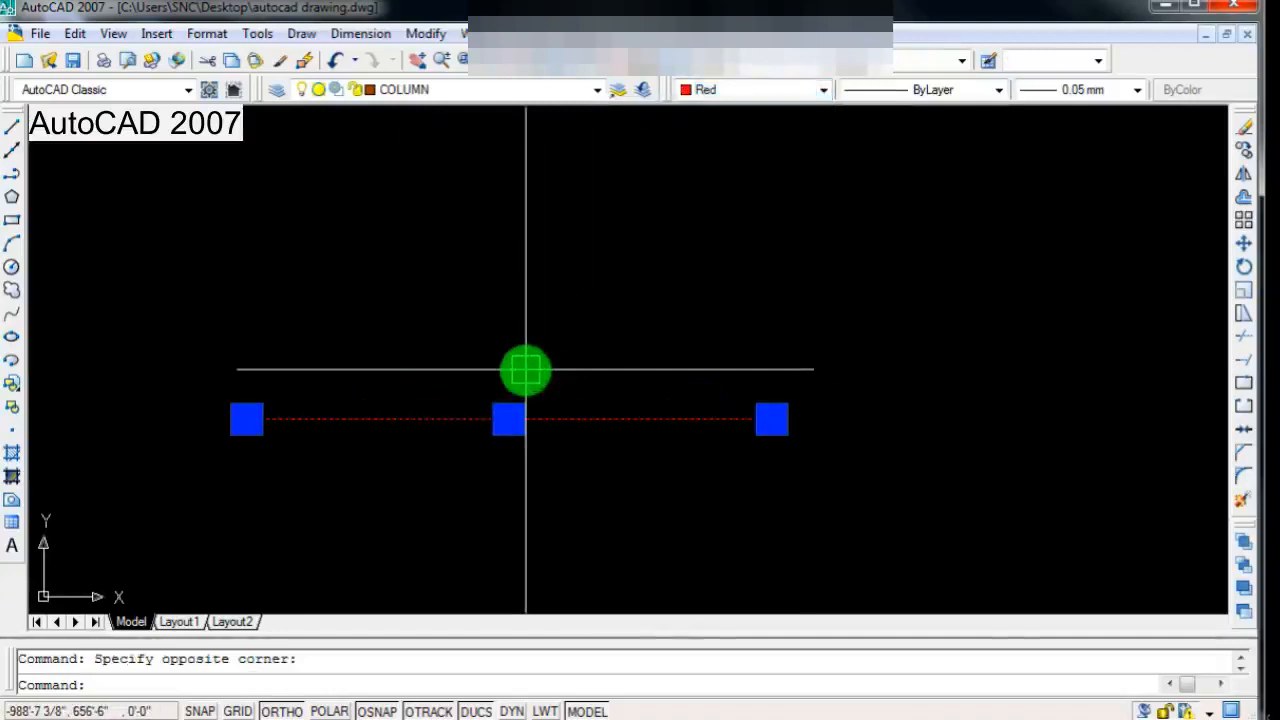
key(Escape)
scroll(524, 411, down, 1)
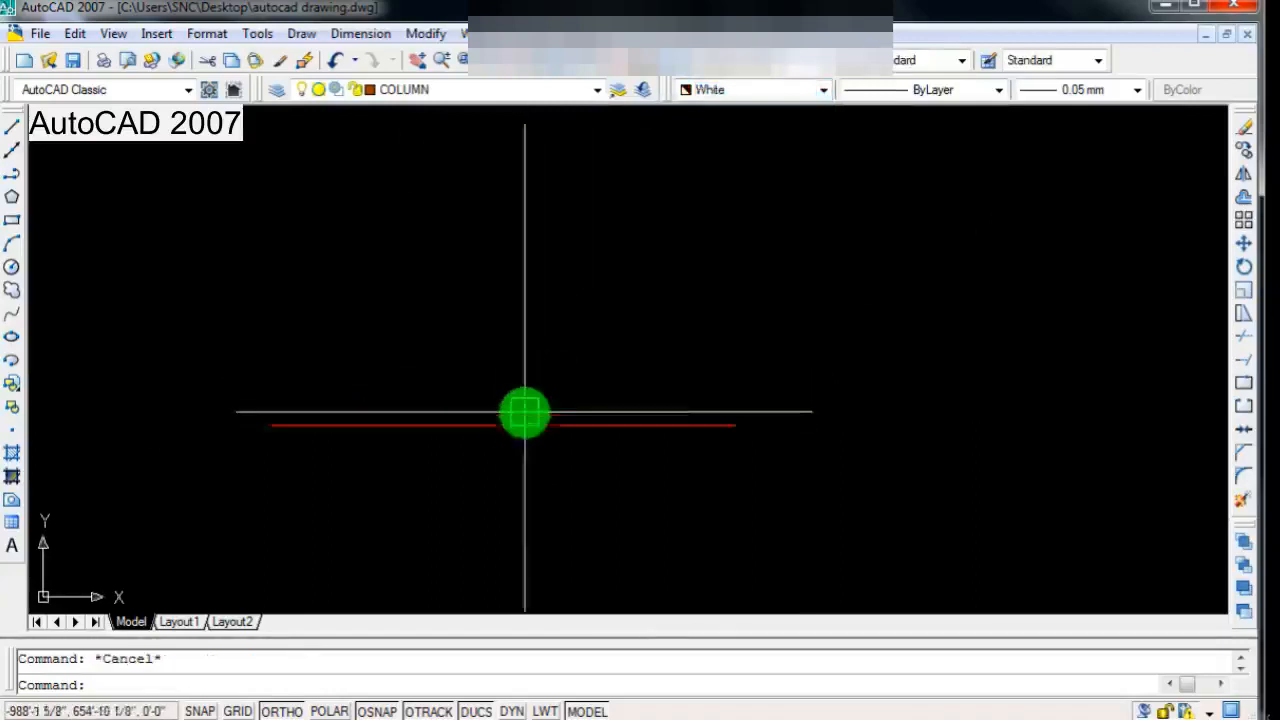
scroll(530, 412, up, 6)
scroll(584, 432, down, 4)
scroll(482, 463, up, 3)
scroll(520, 461, down, 4)
scroll(556, 457, up, 3)
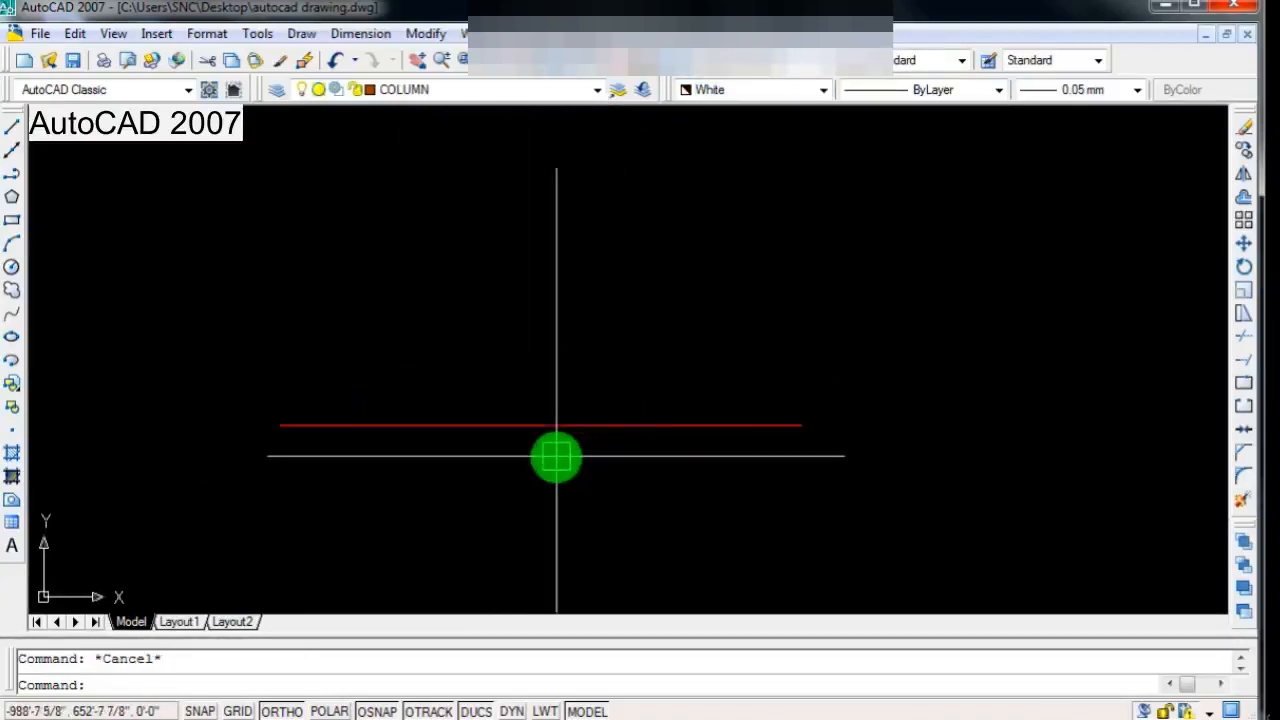
scroll(680, 449, up, 2)
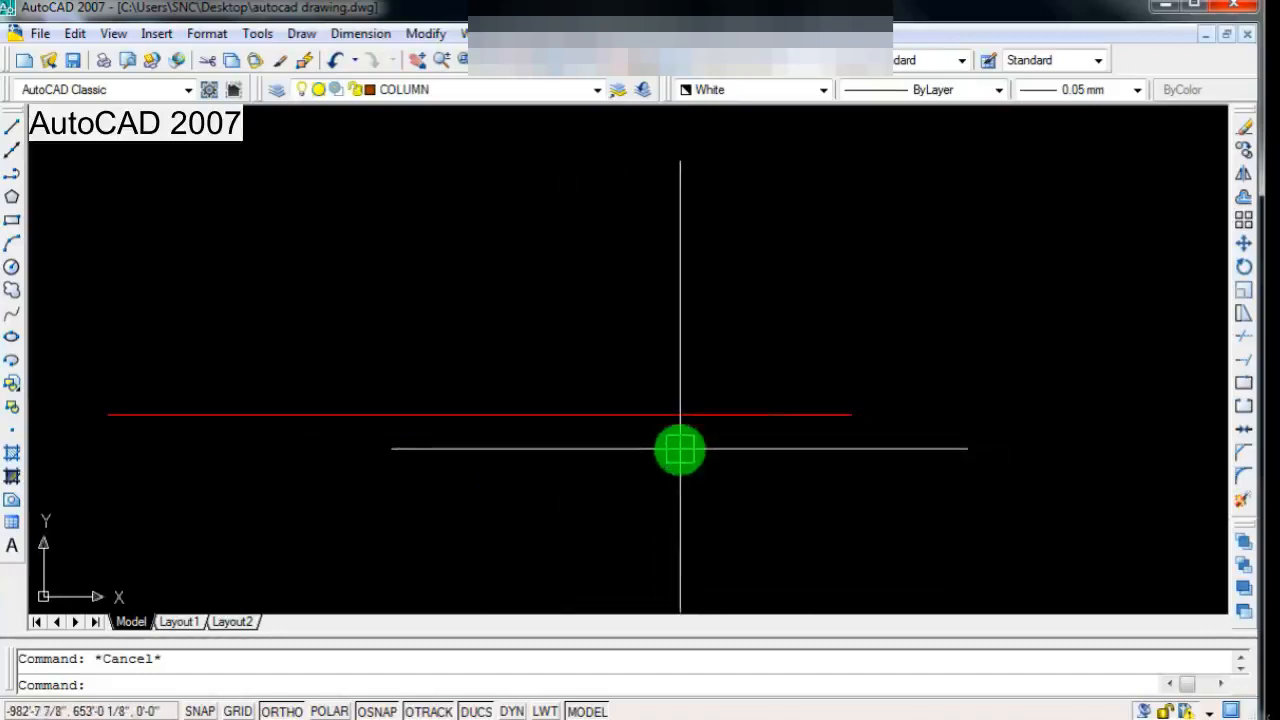
scroll(676, 449, down, 1)
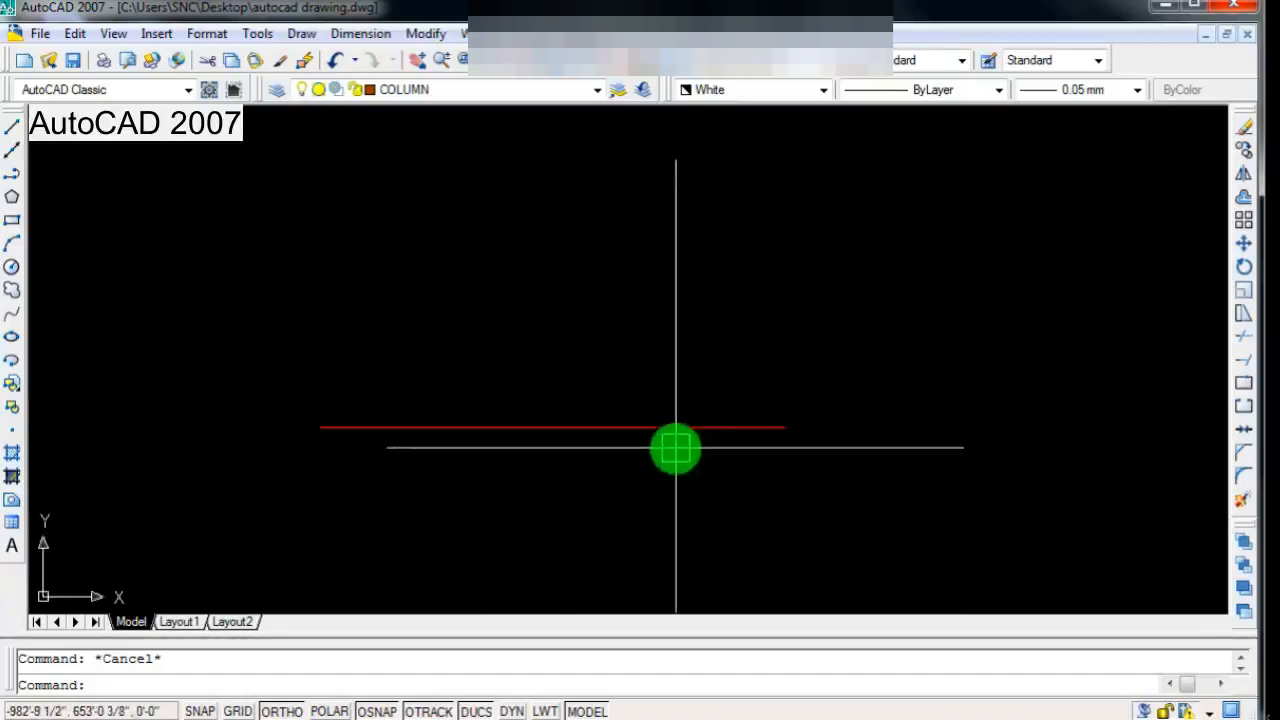
Step: Add an aligned dimension between the red line's endpoints, placed just below the line
click(360, 33)
click(380, 108)
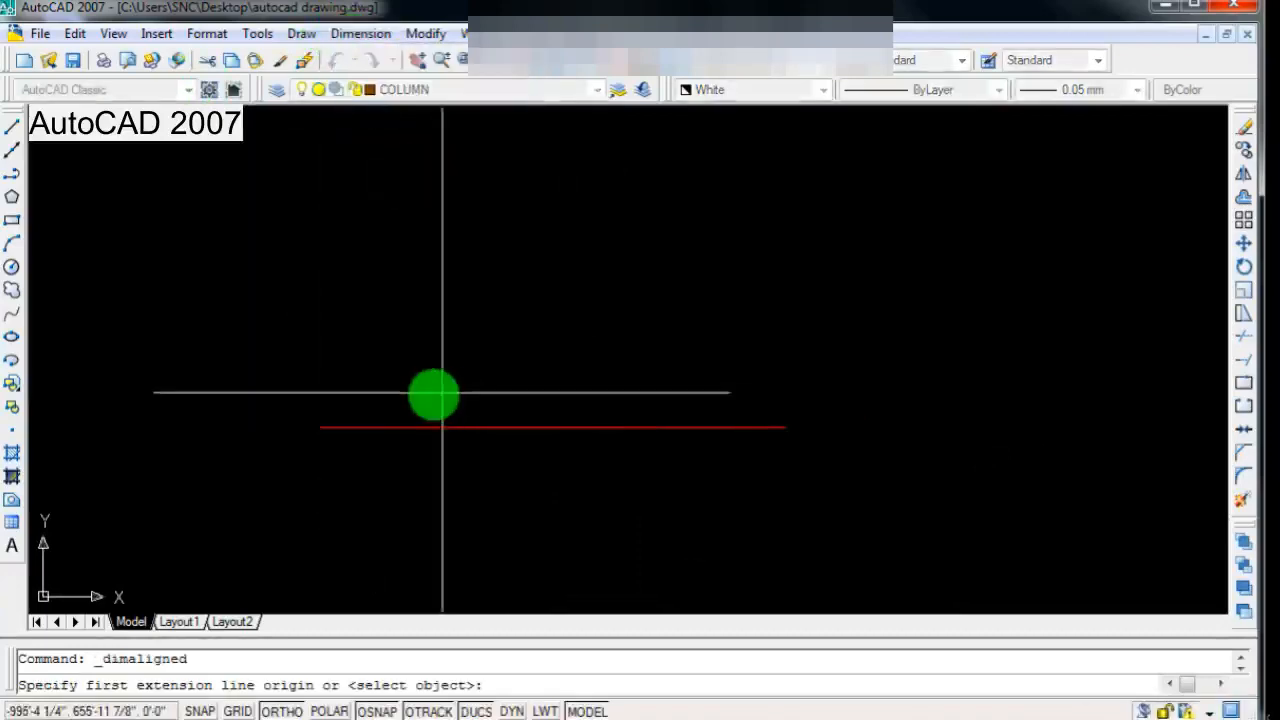
click(320, 428)
click(785, 428)
click(769, 450)
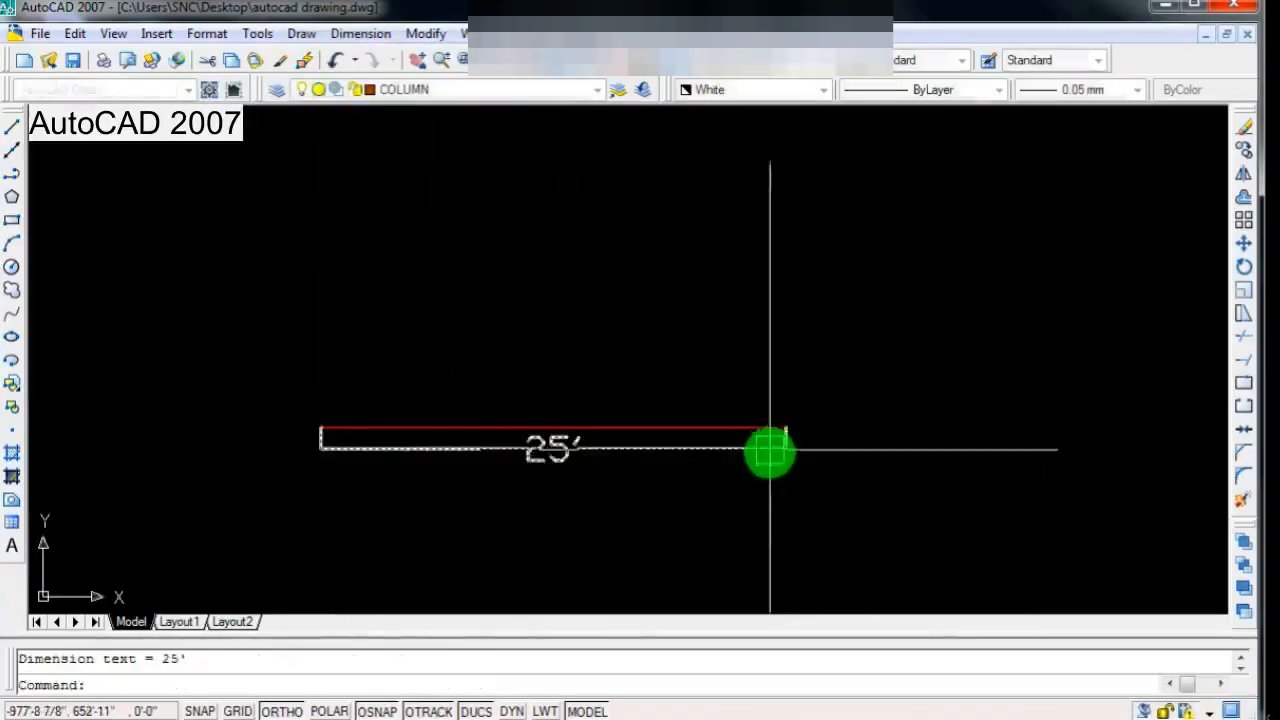
Step: Erase the aligned dimension and the red horizontal line
click(553, 448)
key(Delete)
click(671, 374)
click(604, 452)
key(Delete)
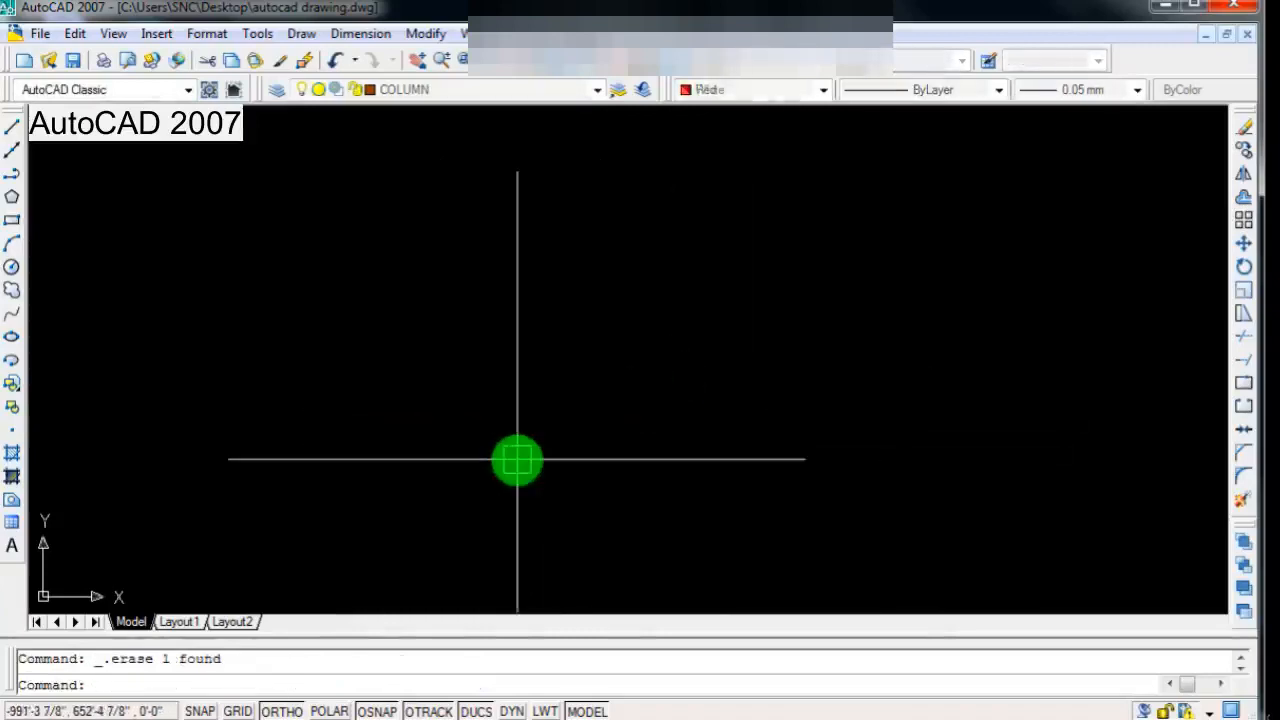
Step: Draw the first two sides of a rectangle with connected lines, 20' to the right and 15' up
text(l)
key(Return)
click(260, 436)
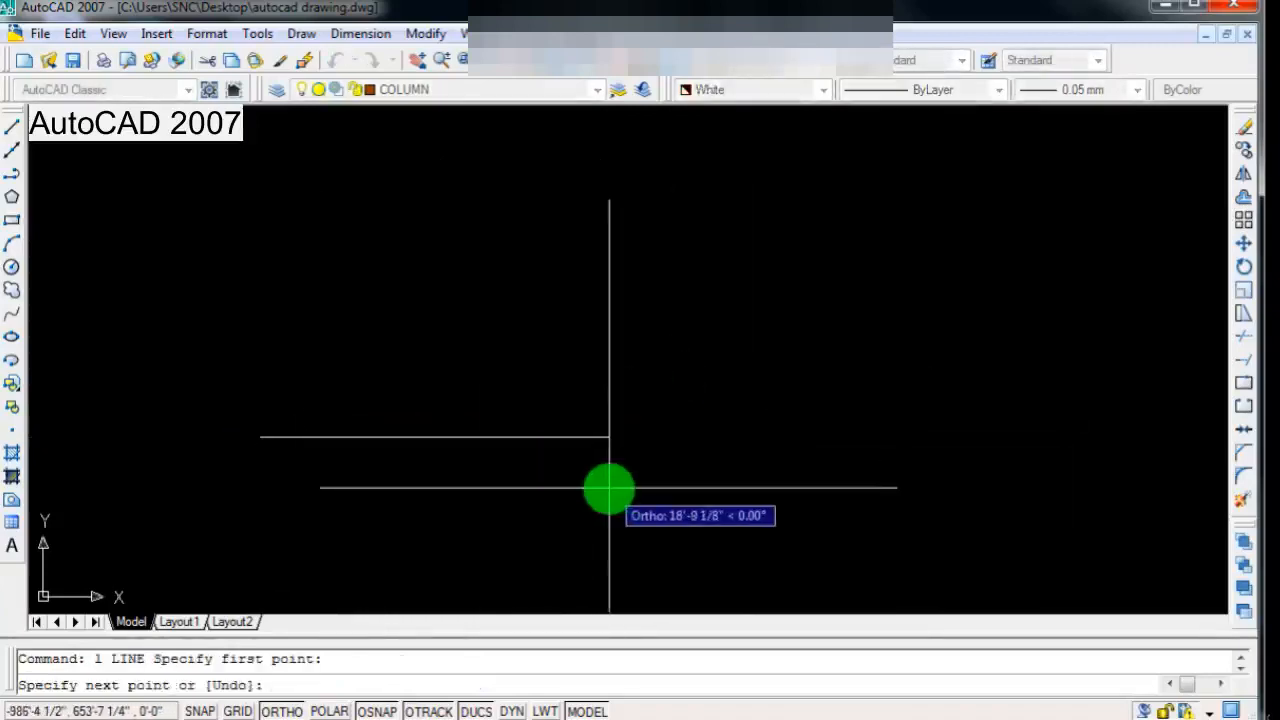
text(20')
key(Return)
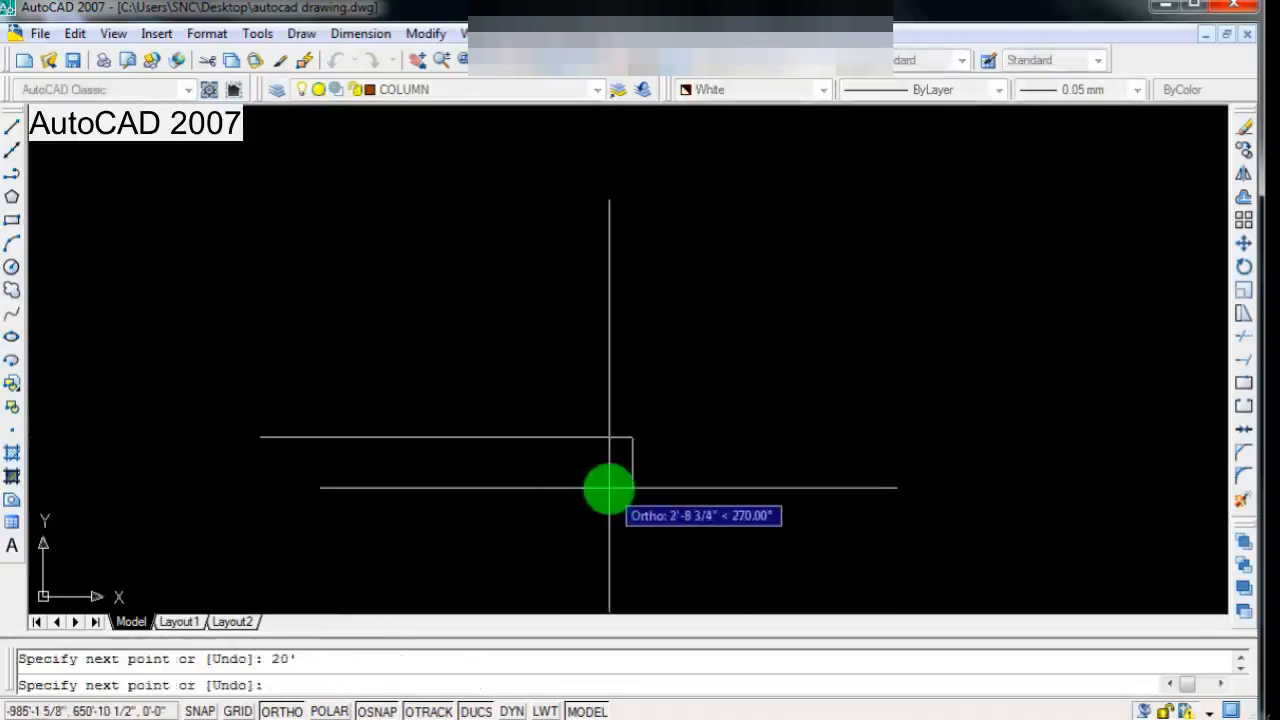
scroll(660, 455, down, 2)
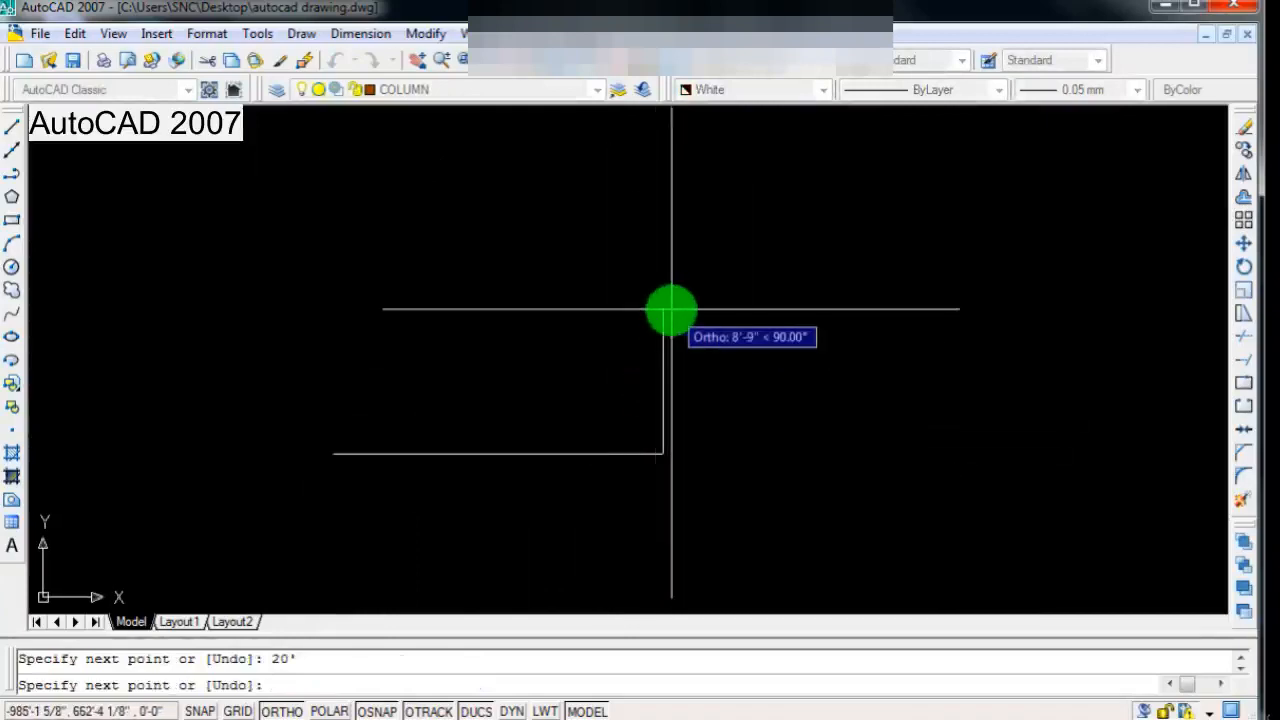
text(15')
key(Return)
Step: Complete the rectangle with a 20' top side to the left and a closing left side down to the start point
scroll(670, 335, down, 2)
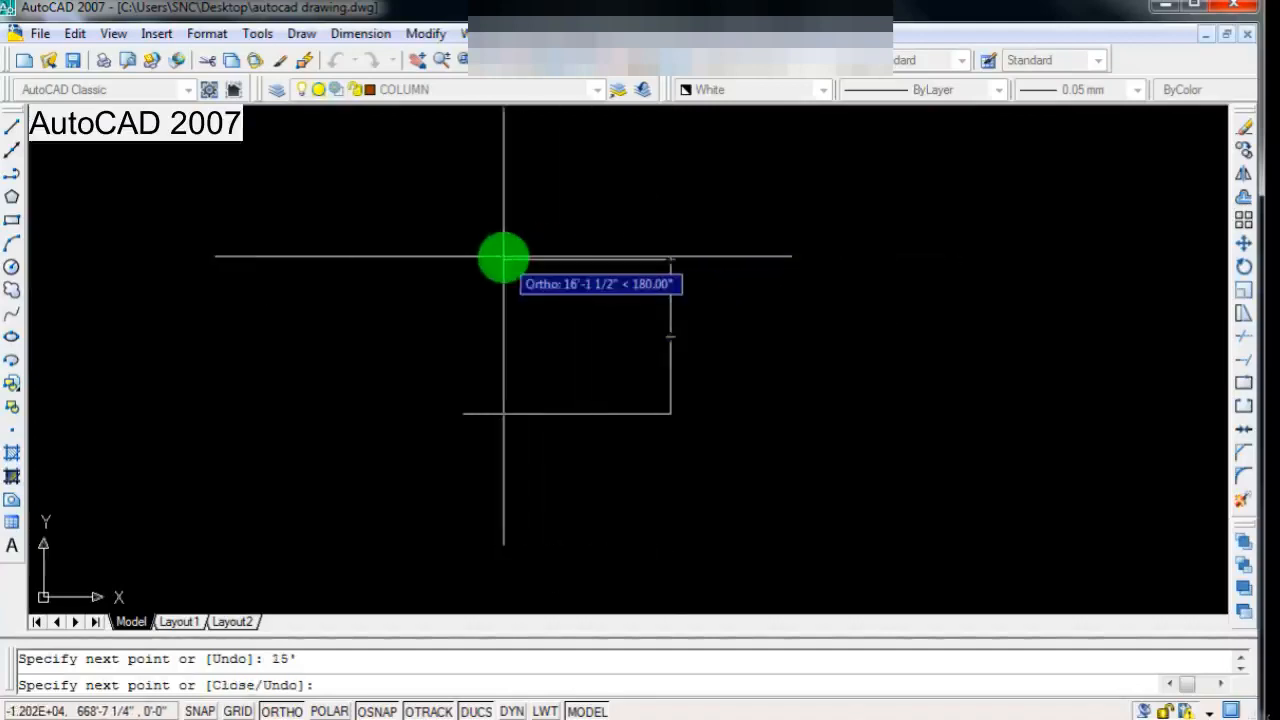
text(20')
key(Return)
click(463, 414)
key(Return)
scroll(463, 414, down, 3)
scroll(504, 392, up, 4)
scroll(502, 393, down, 1)
scroll(482, 425, up, 3)
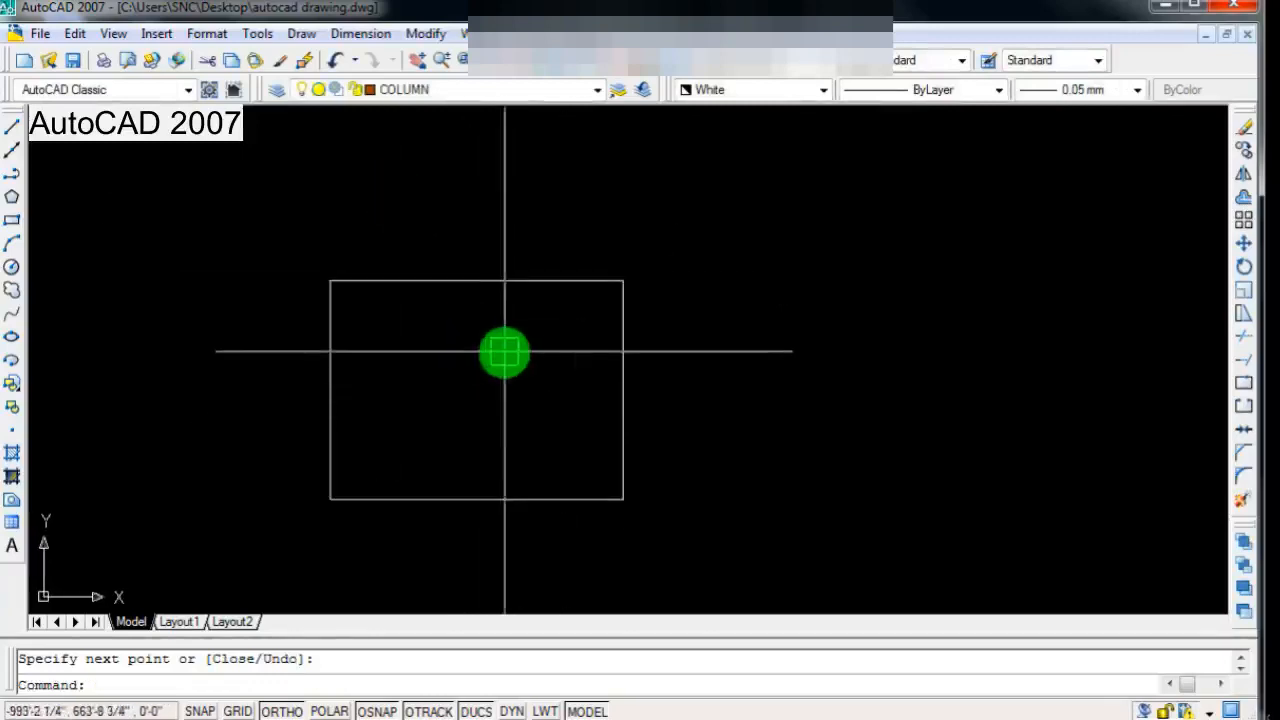
scroll(470, 370, up, 1)
scroll(474, 360, down, 2)
scroll(533, 356, up, 2)
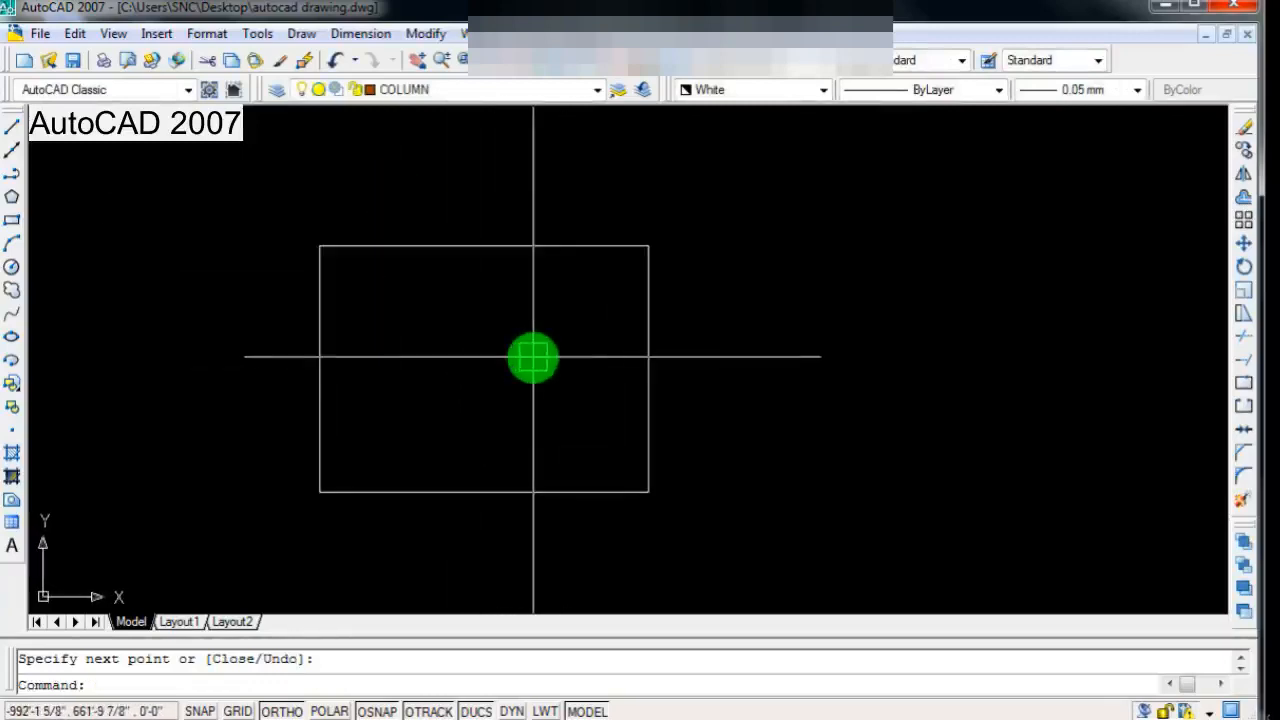
scroll(533, 356, down, 1)
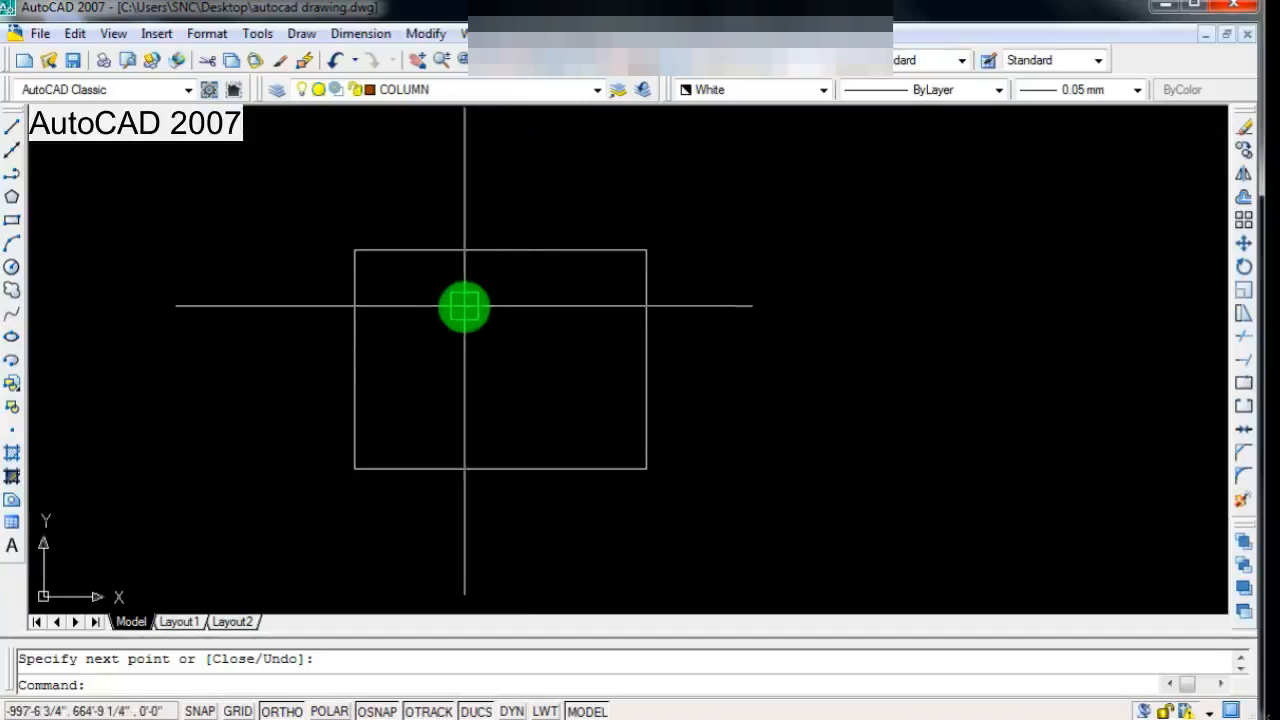
scroll(431, 311, up, 1)
scroll(509, 326, down, 2)
scroll(509, 326, up, 2)
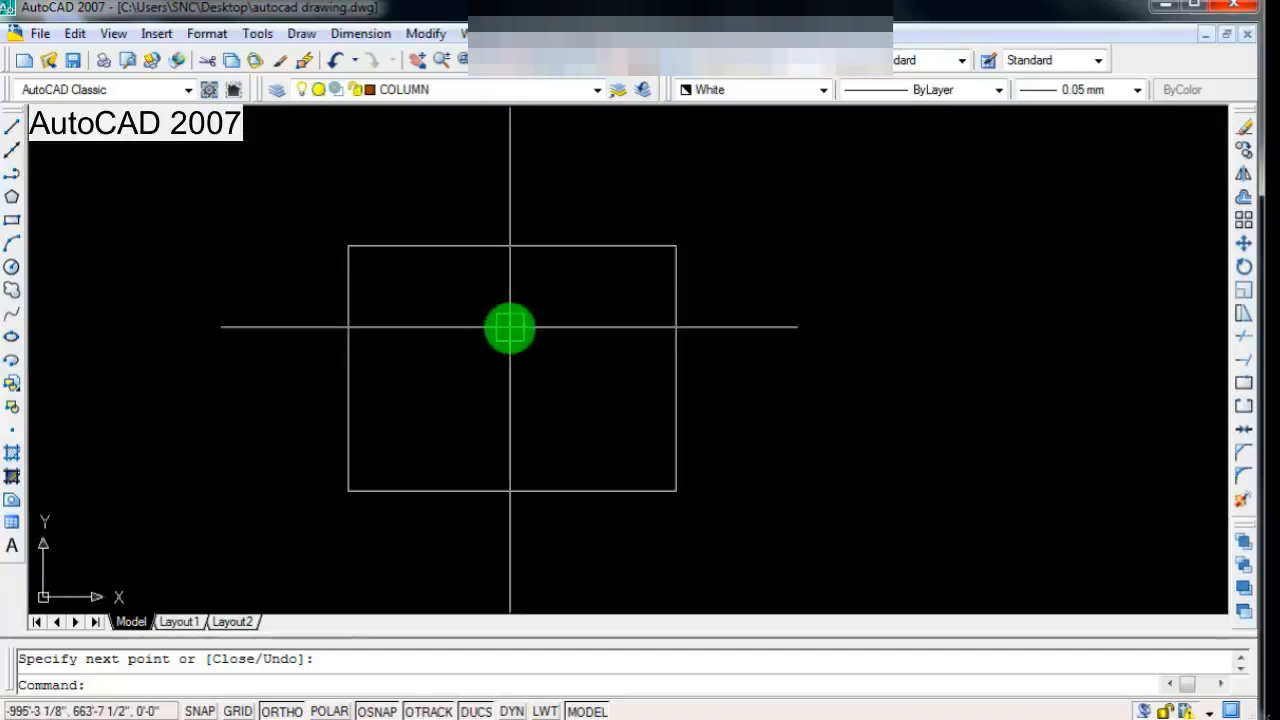
Step: Add an aligned dimension to the rectangle's top side, placed above it
click(362, 33)
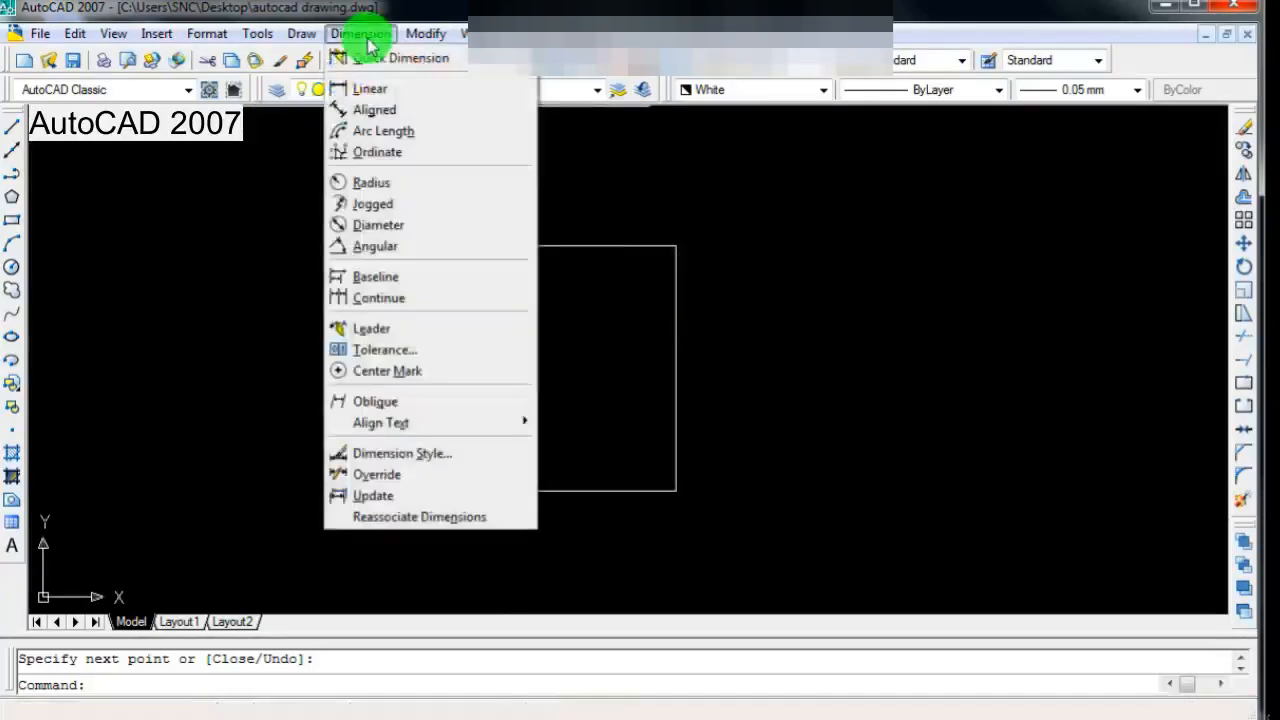
click(369, 110)
scroll(346, 300, down, 1)
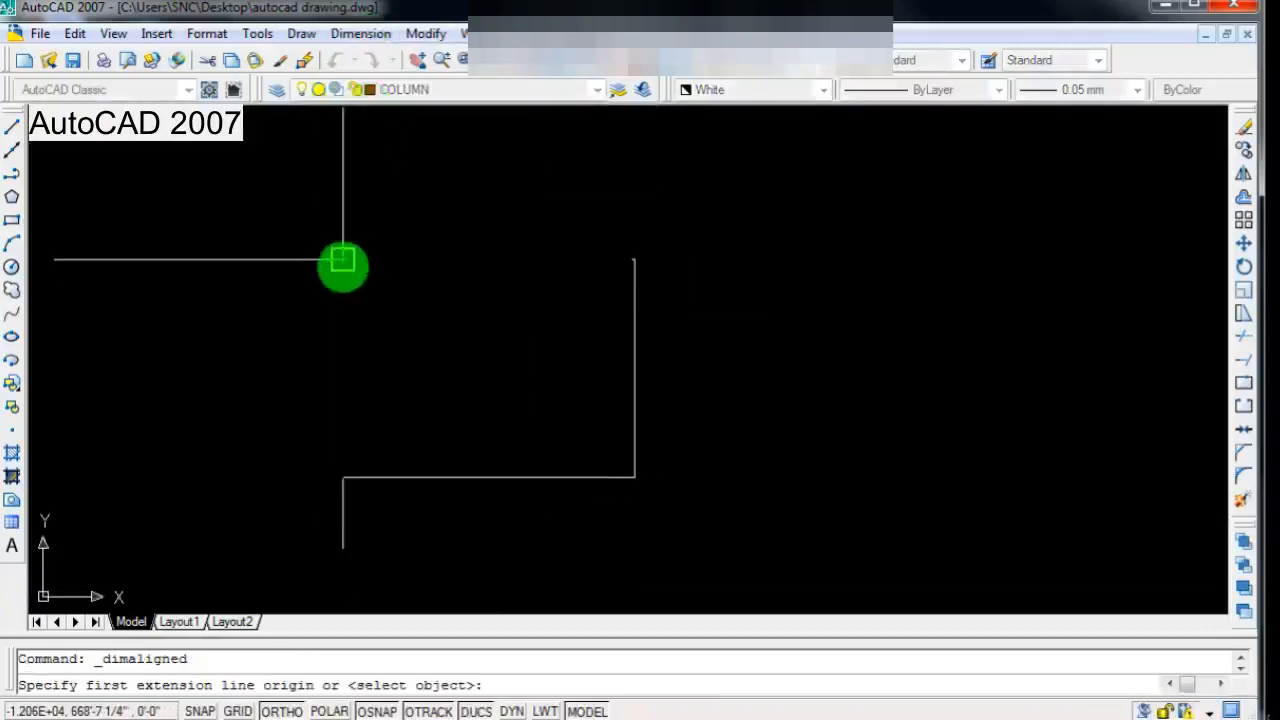
click(343, 260)
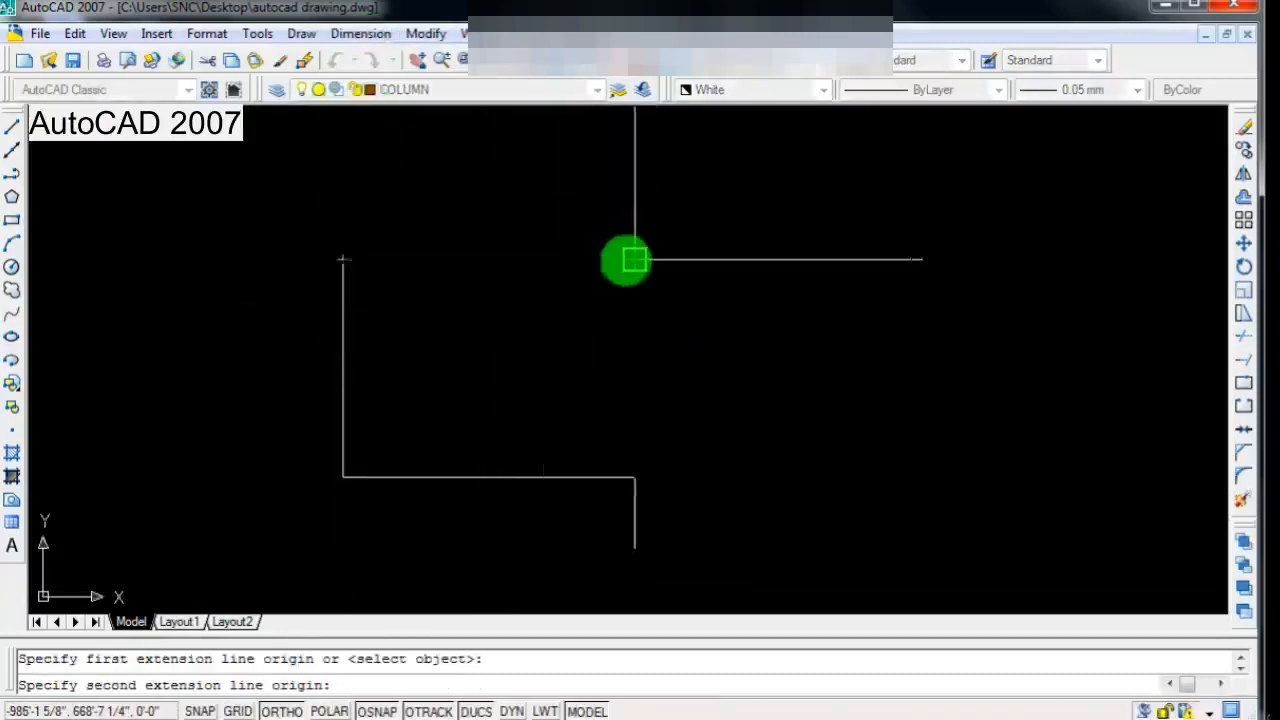
click(634, 260)
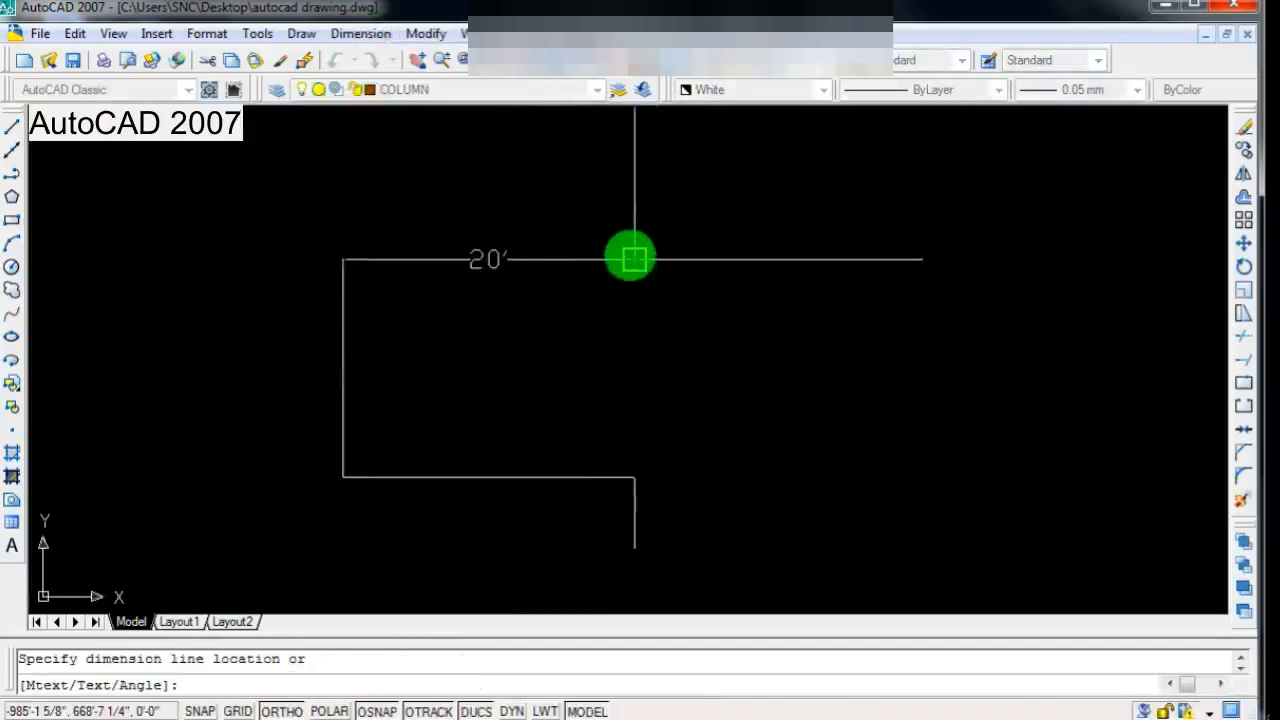
click(633, 230)
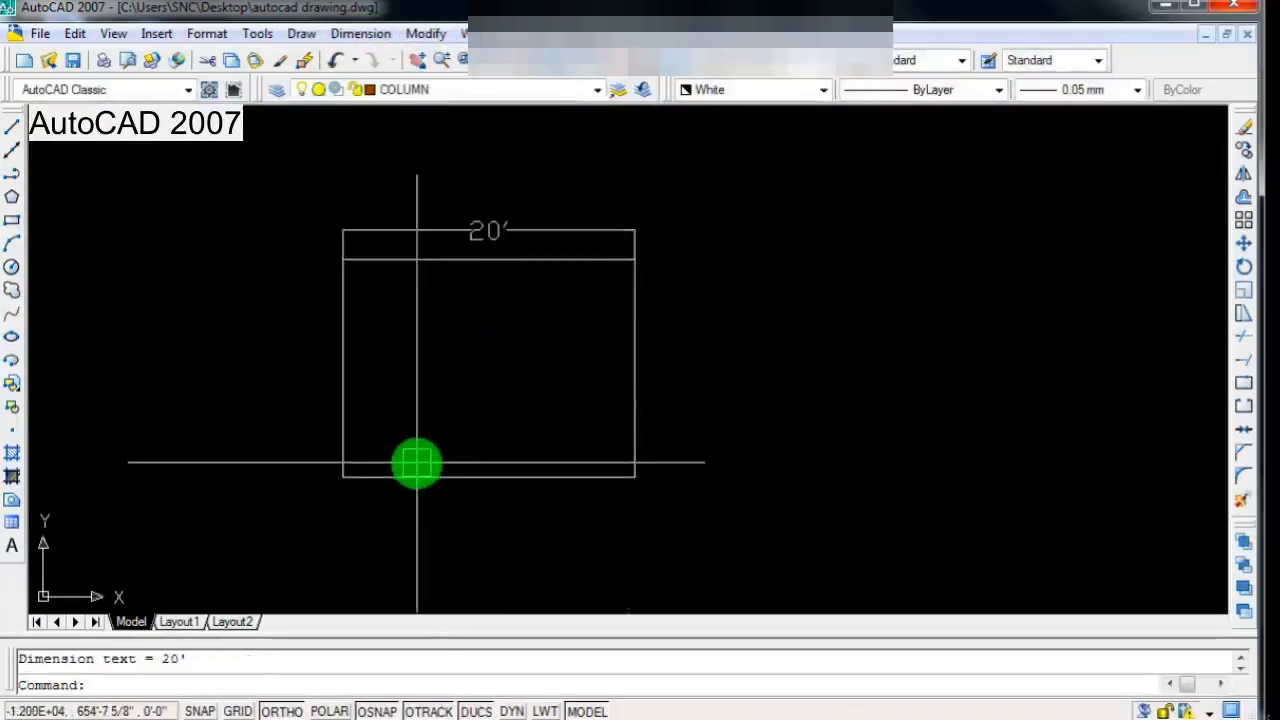
Step: Add an aligned dimension to the rectangle's right side, placed outside to its right
scroll(449, 445, up, 3)
scroll(455, 443, down, 4)
scroll(469, 345, up, 3)
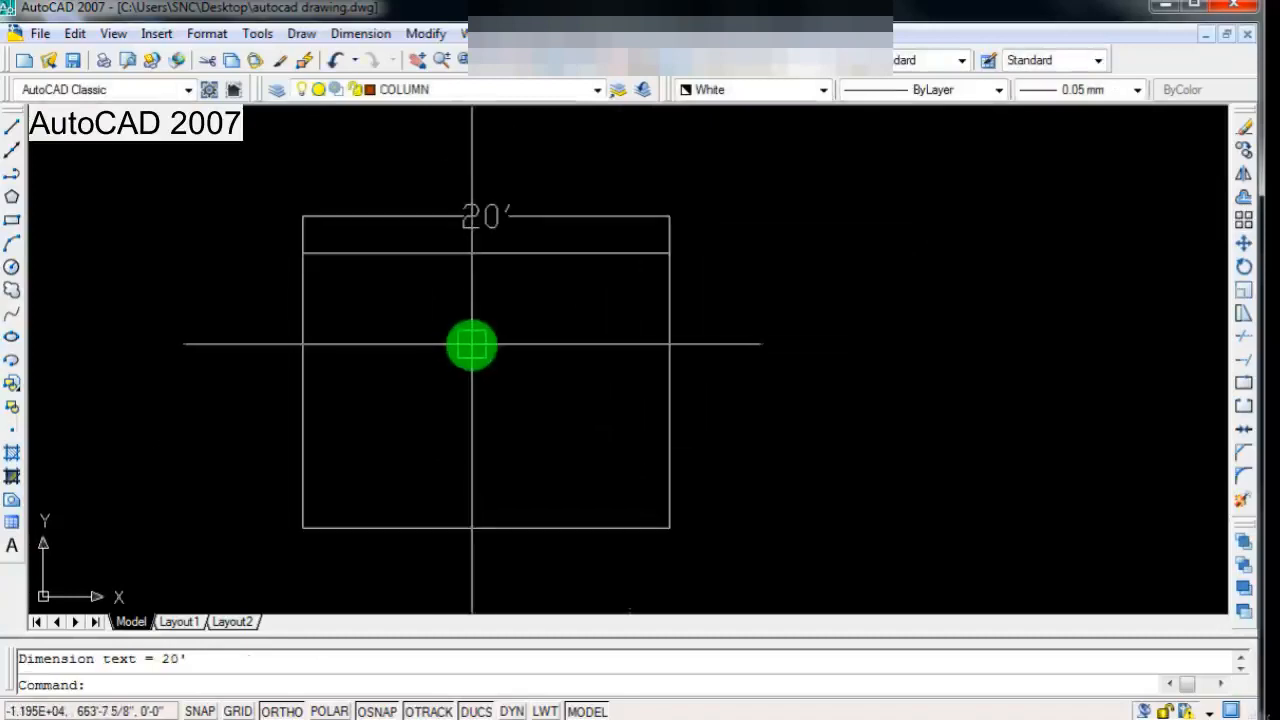
key(Return)
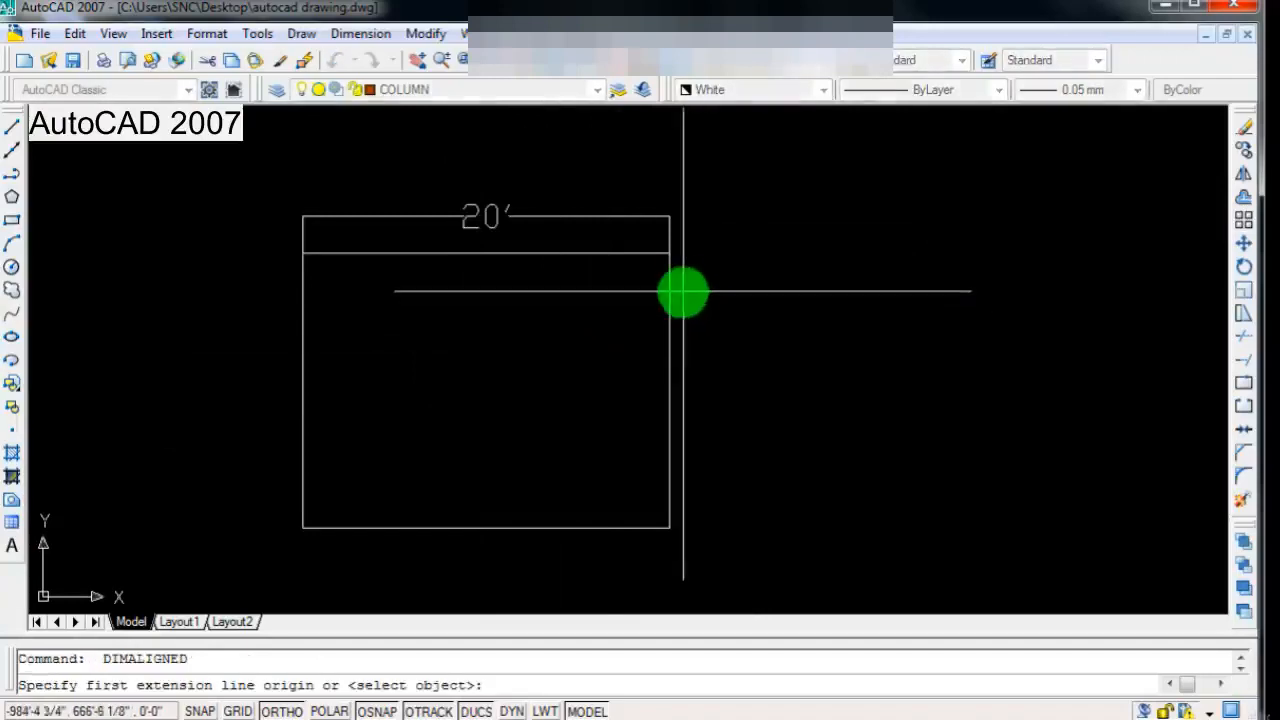
click(670, 255)
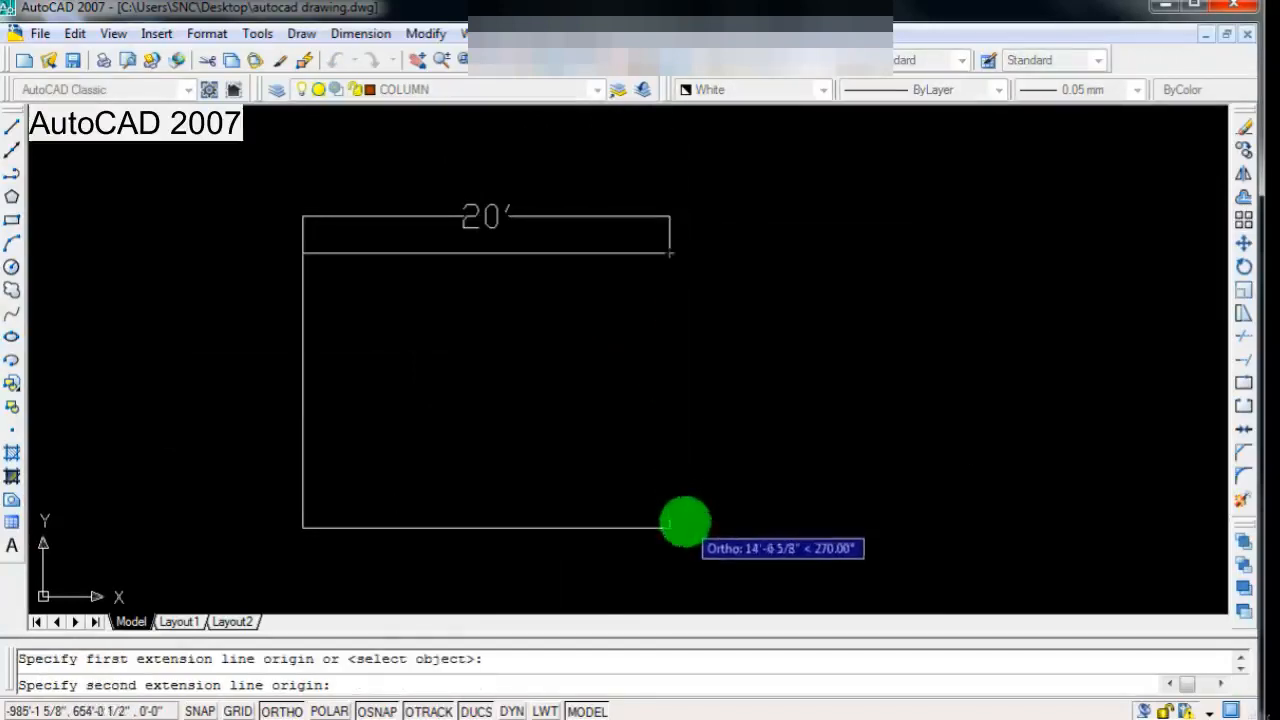
click(670, 527)
click(714, 538)
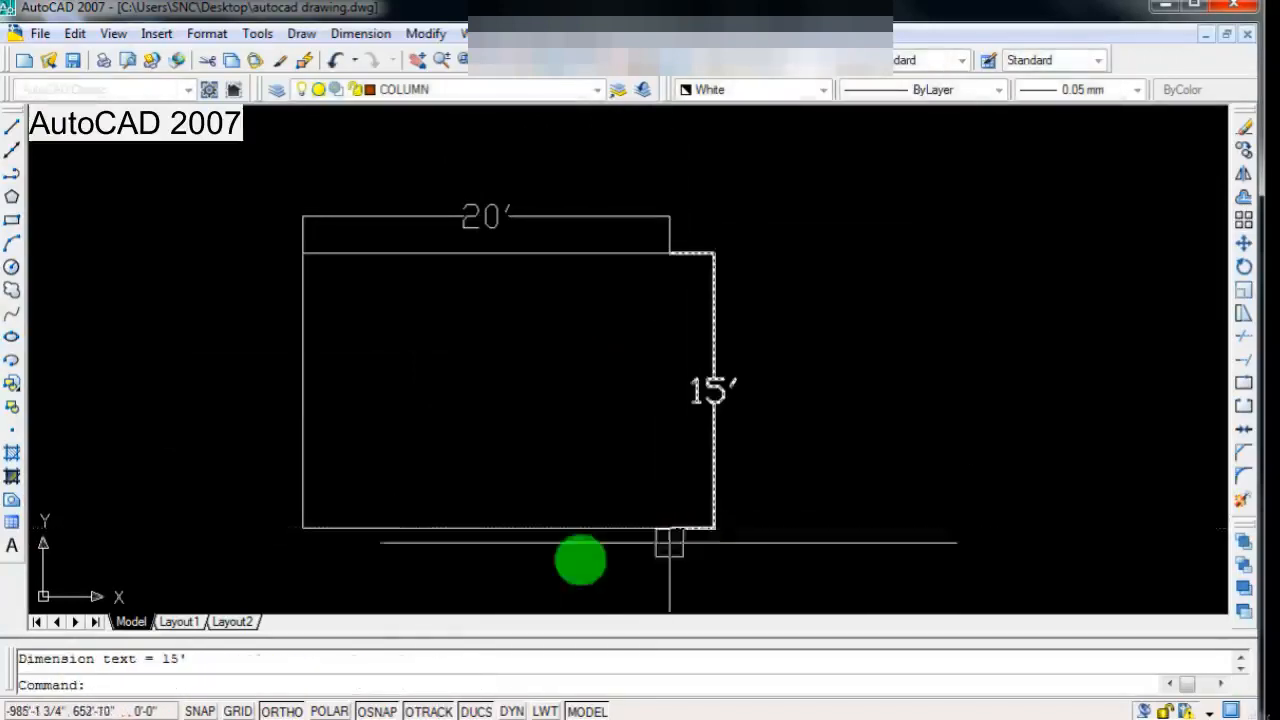
Step: Change the colour of all four sides of the rectangle to Red, leaving out the dimensions
scroll(363, 491, down, 2)
scroll(367, 498, up, 1)
scroll(494, 500, down, 1)
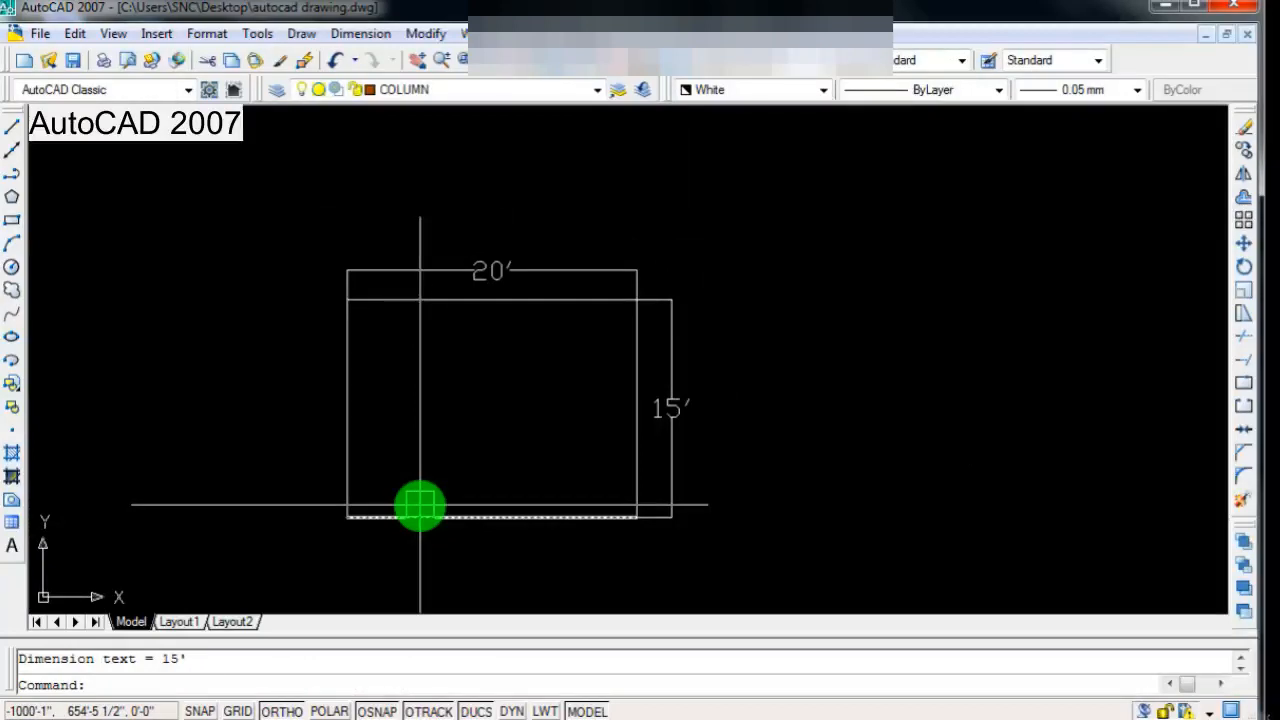
scroll(525, 512, down, 1)
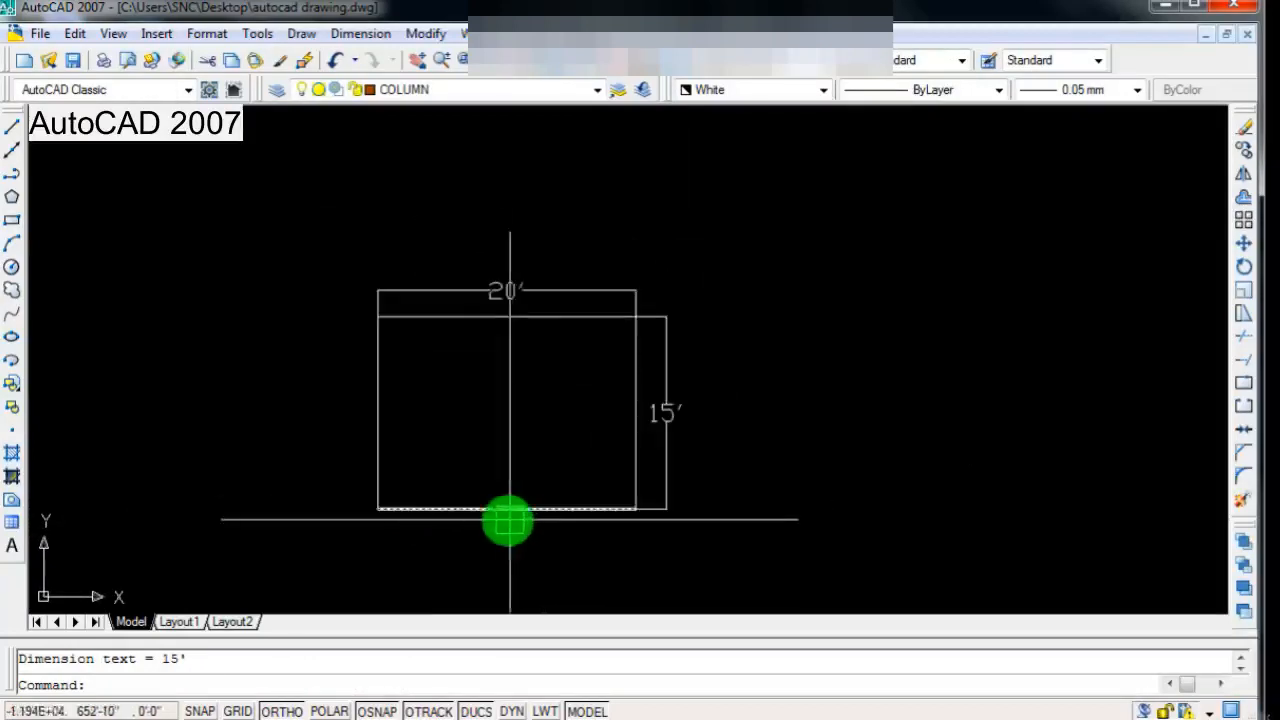
click(548, 318)
scroll(600, 400, up, 1)
click(650, 372)
click(460, 543)
click(286, 409)
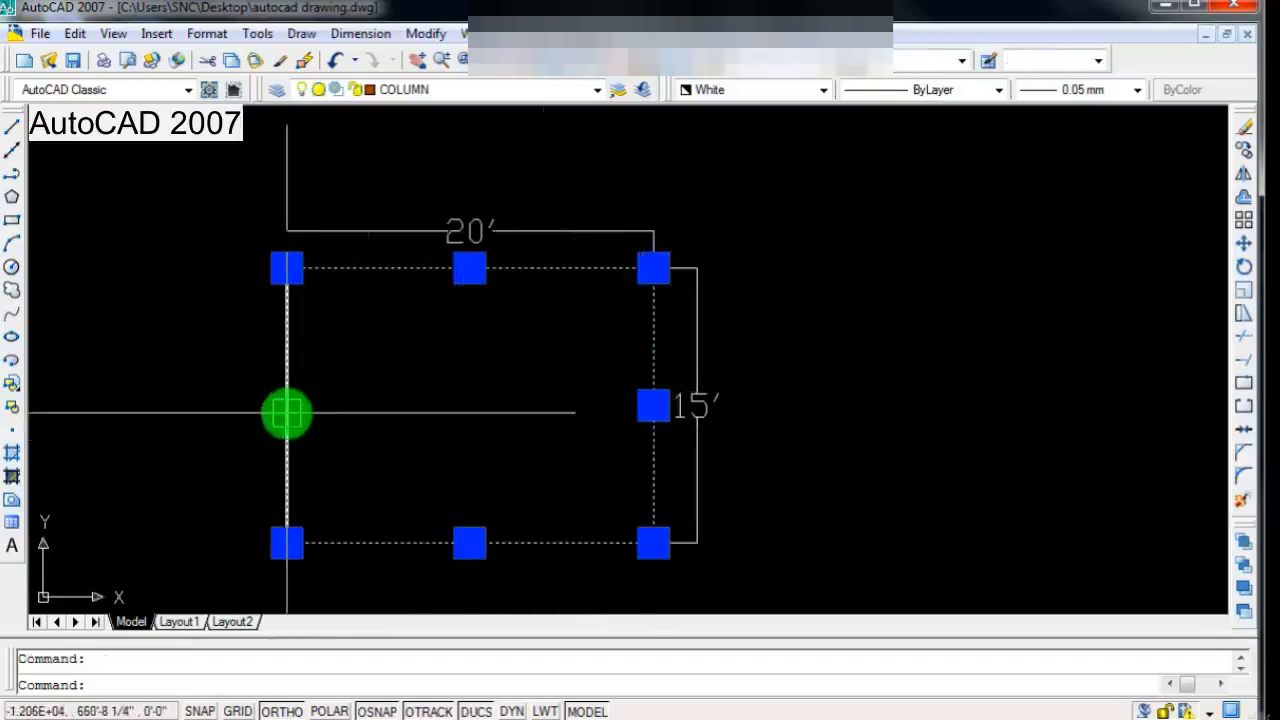
scroll(628, 455, down, 2)
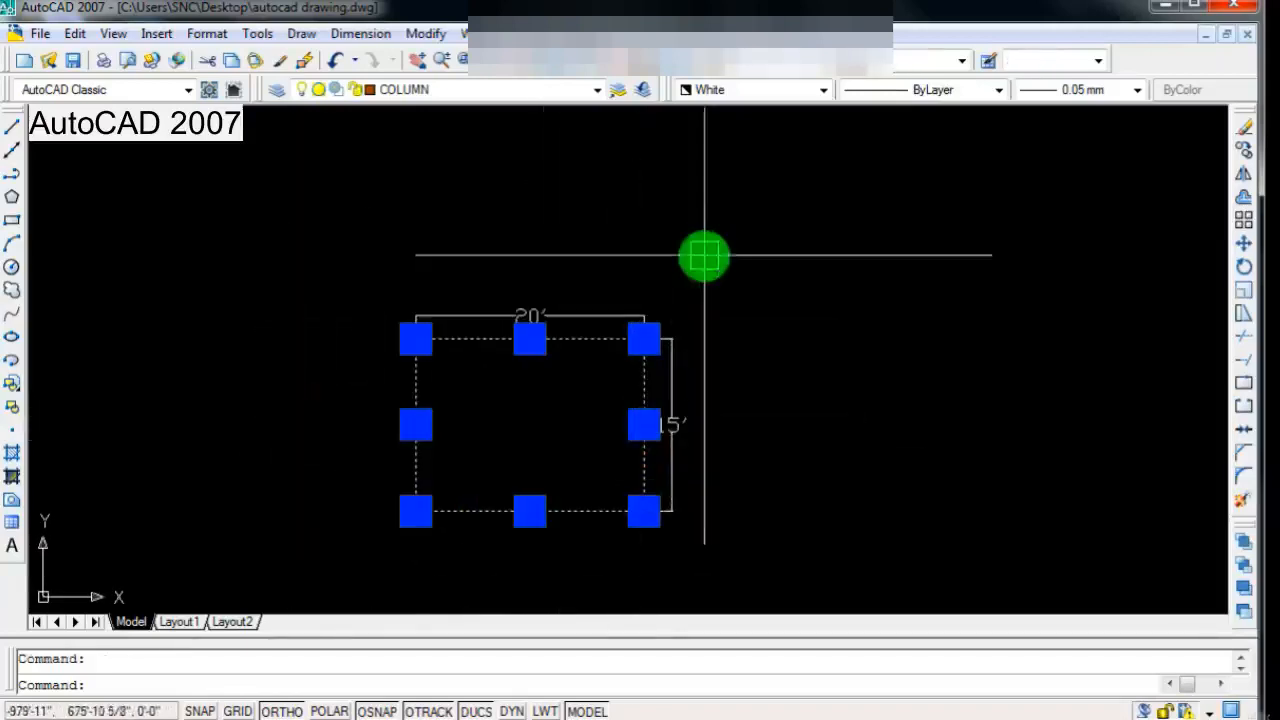
click(737, 92)
click(706, 144)
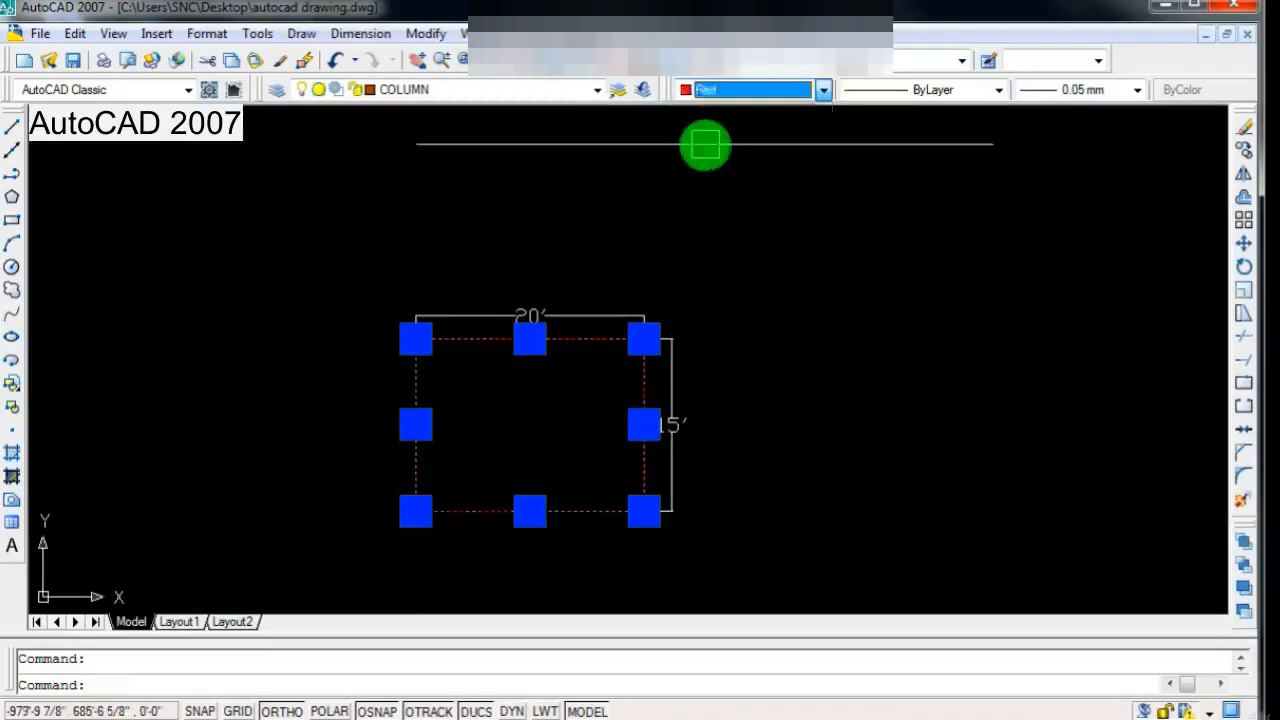
scroll(560, 290, up, 3)
scroll(506, 397, down, 2)
scroll(440, 534, up, 1)
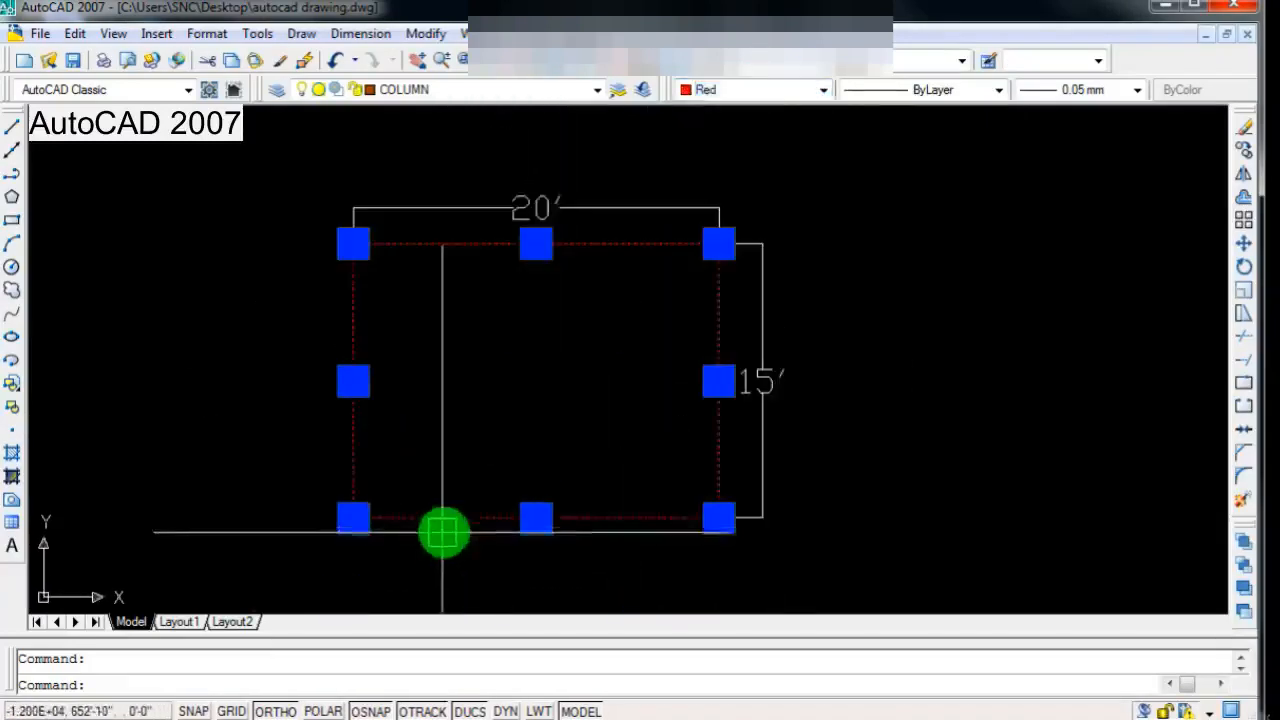
Step: Save the current drawing under its existing name
scroll(491, 471, down, 2)
scroll(494, 464, up, 3)
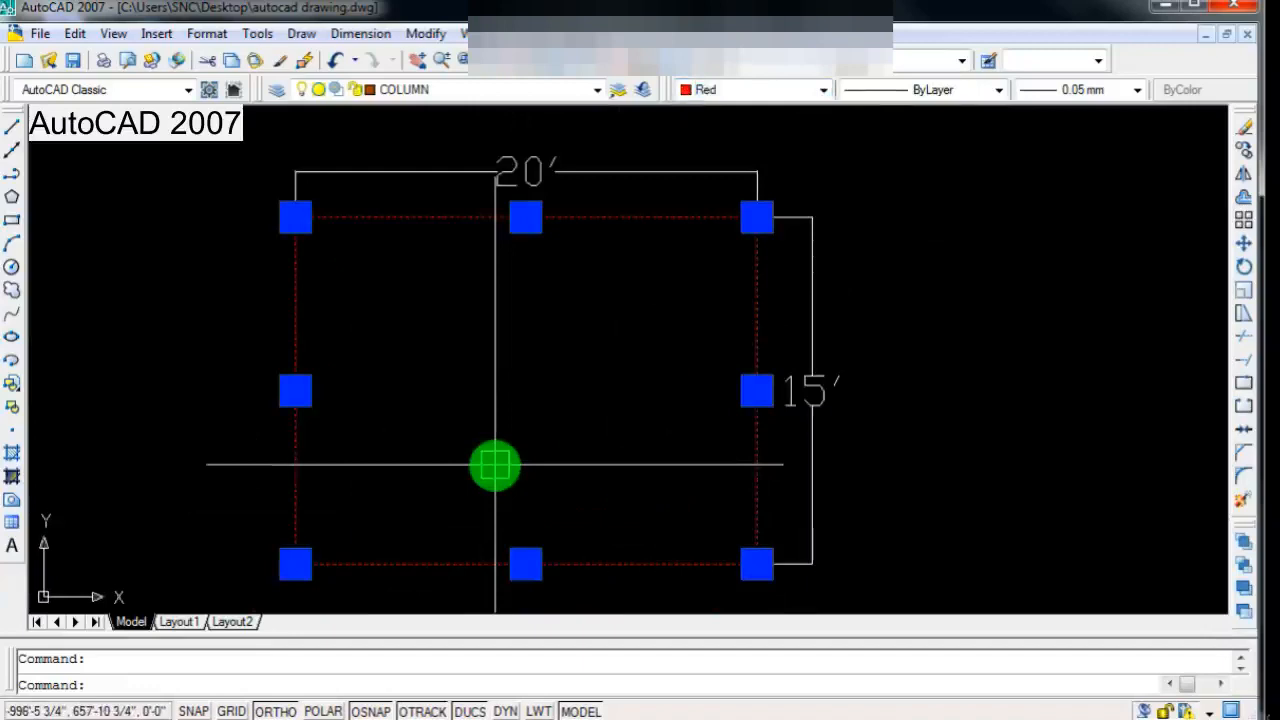
scroll(494, 464, down, 2)
scroll(489, 457, up, 2)
scroll(489, 457, down, 2)
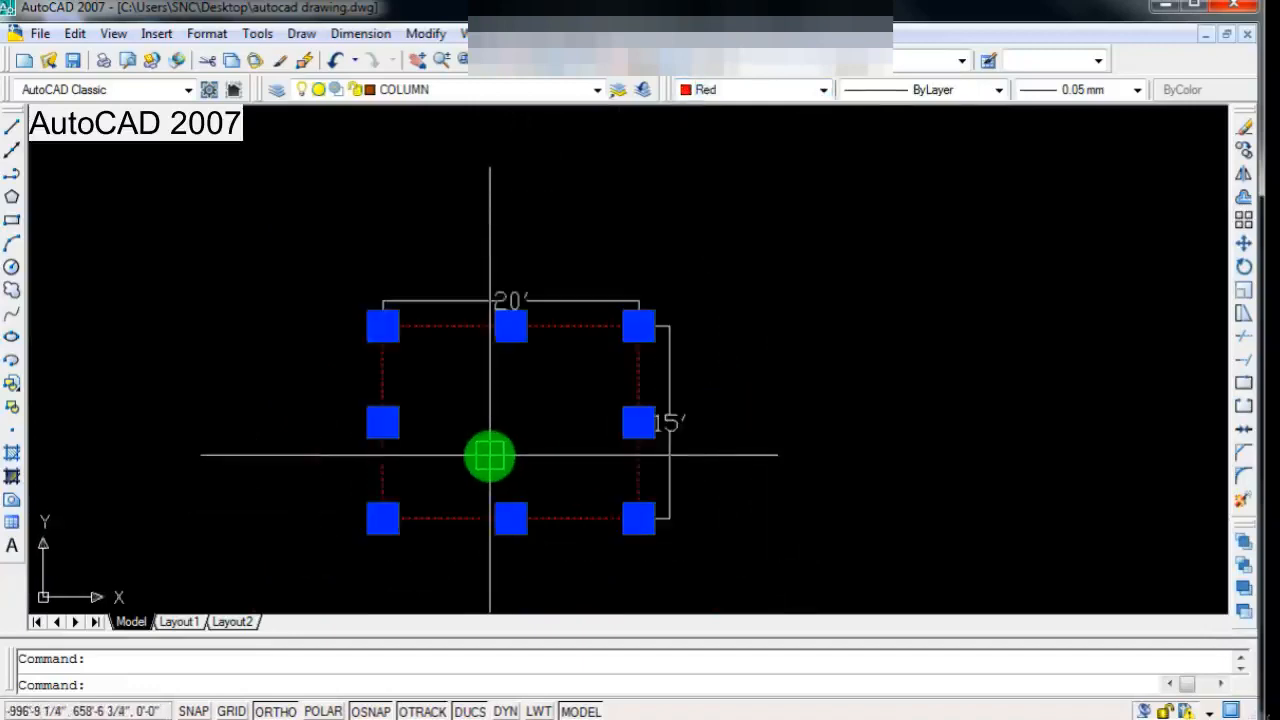
click(80, 67)
Step: Save a copy of the drawing to the Desktop under the name "20 15 2 room"
scroll(329, 309, down, 1)
scroll(397, 360, up, 2)
scroll(400, 360, down, 1)
scroll(400, 358, up, 1)
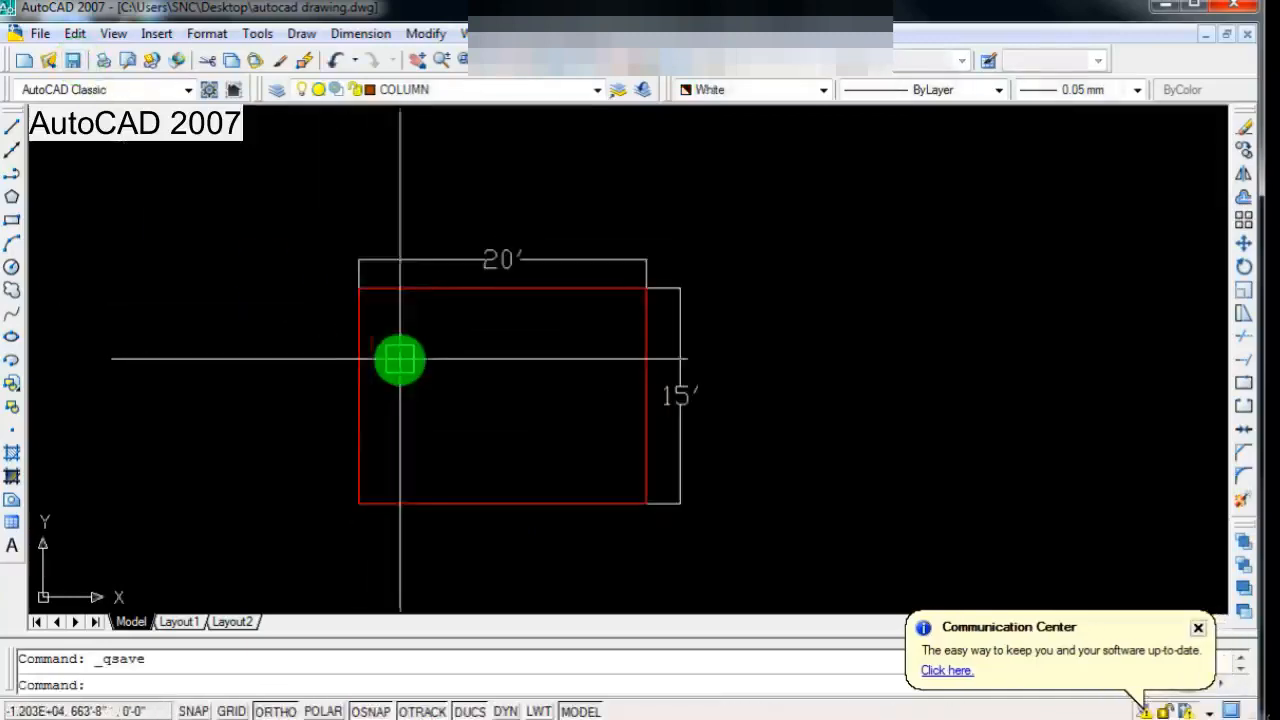
click(40, 34)
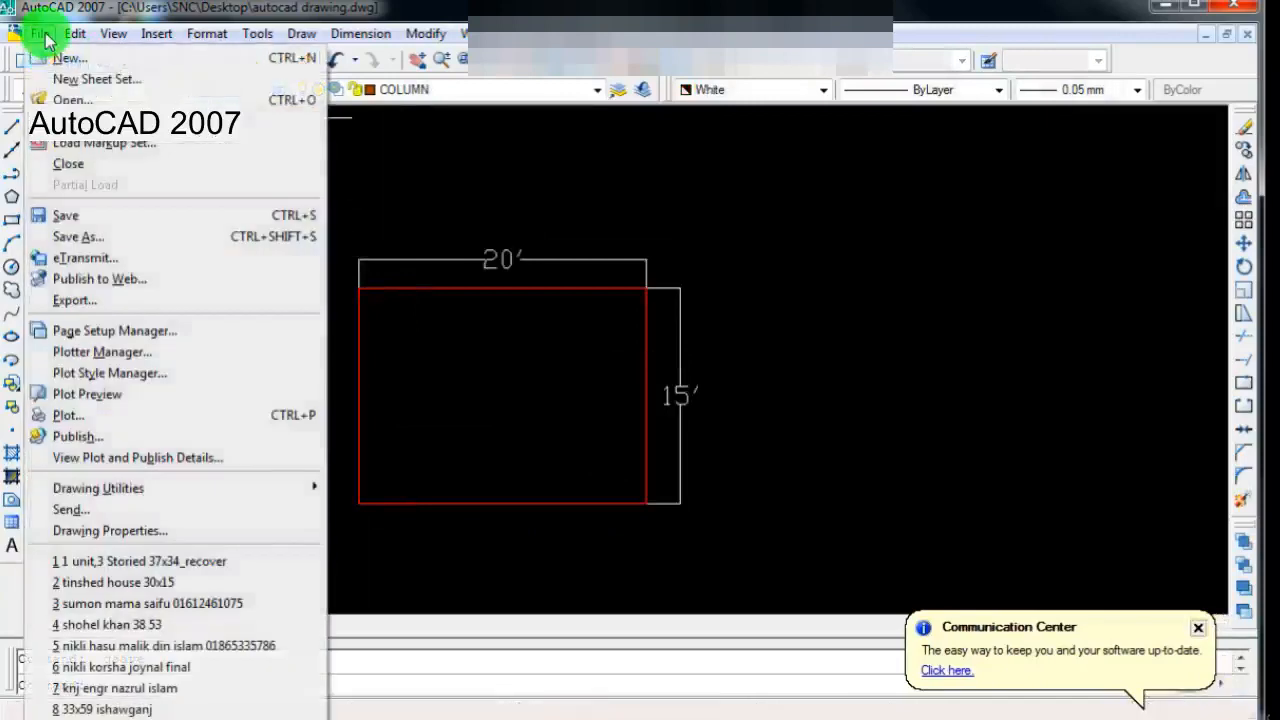
click(101, 236)
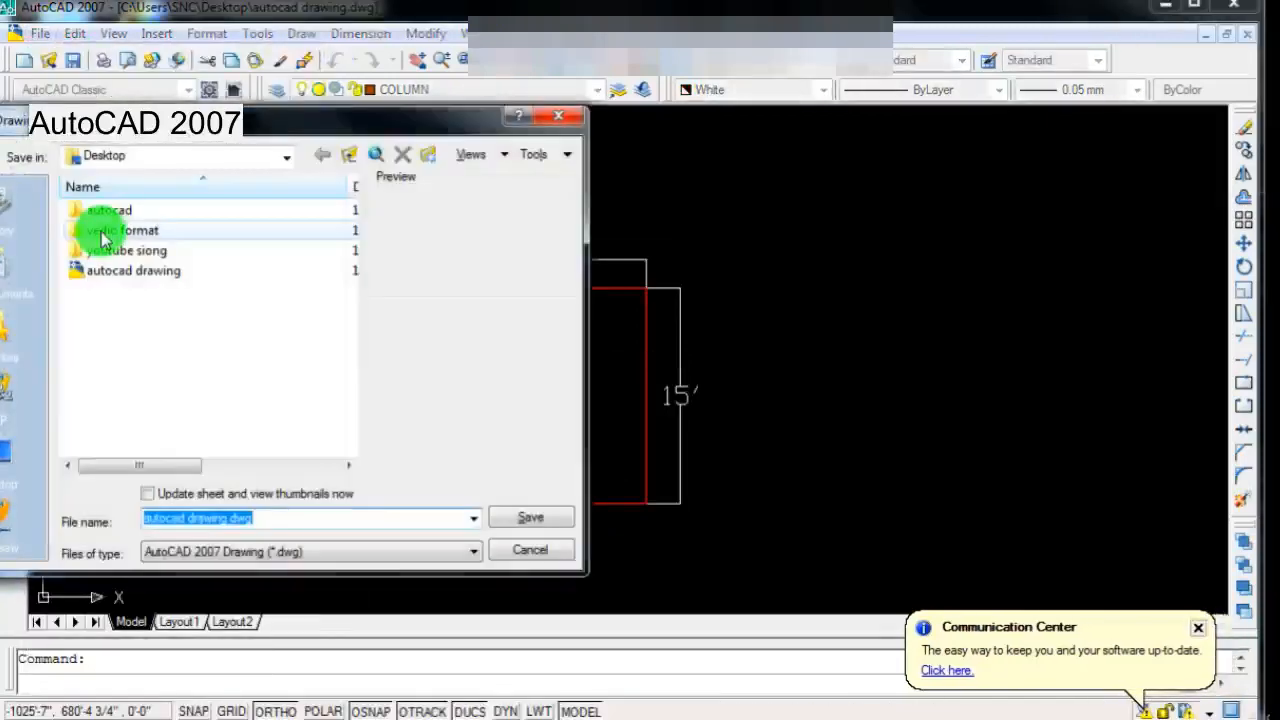
drag(190, 133, 258, 133)
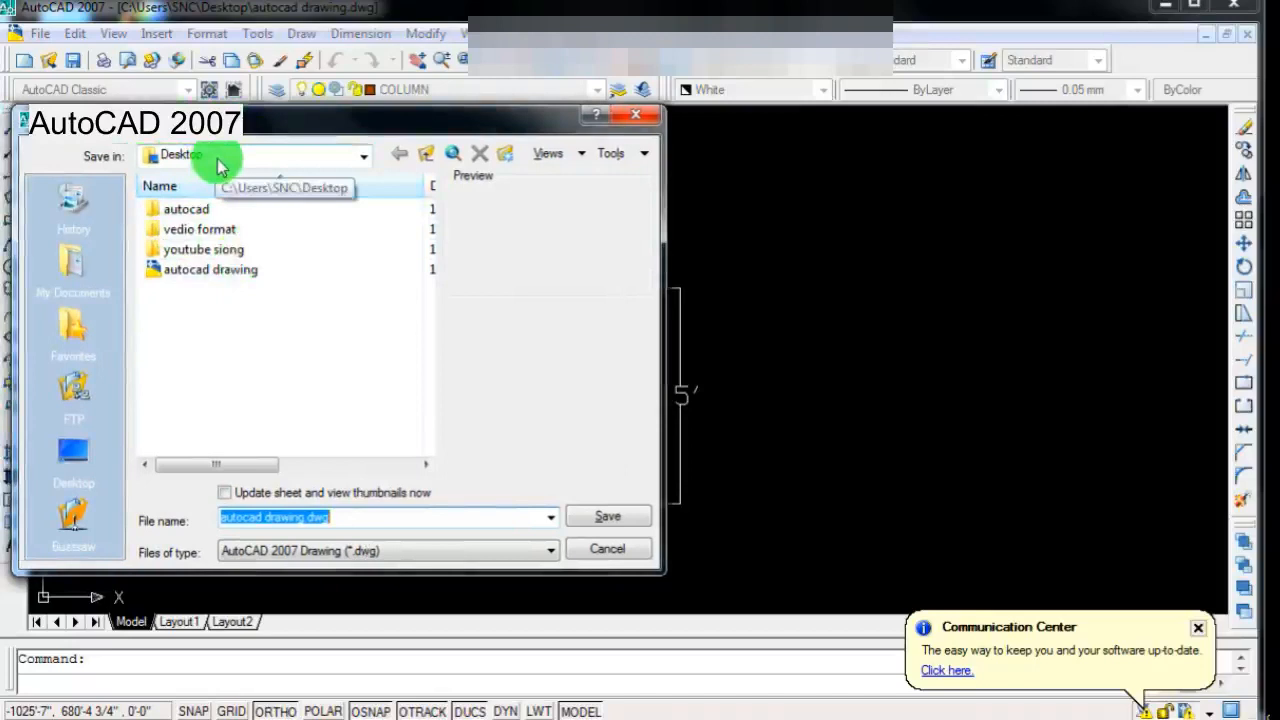
click(347, 521)
drag(347, 521, 213, 527)
key(BackSpace)
text(20 15 2 room)
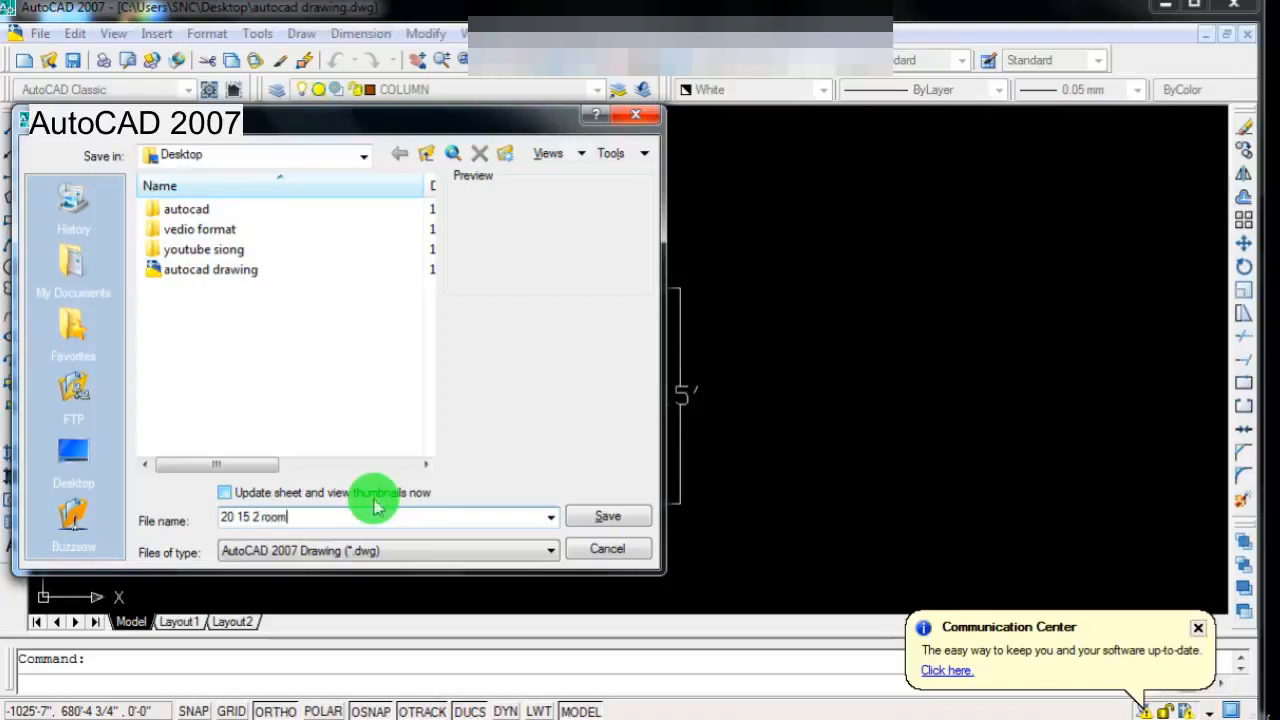
click(608, 517)
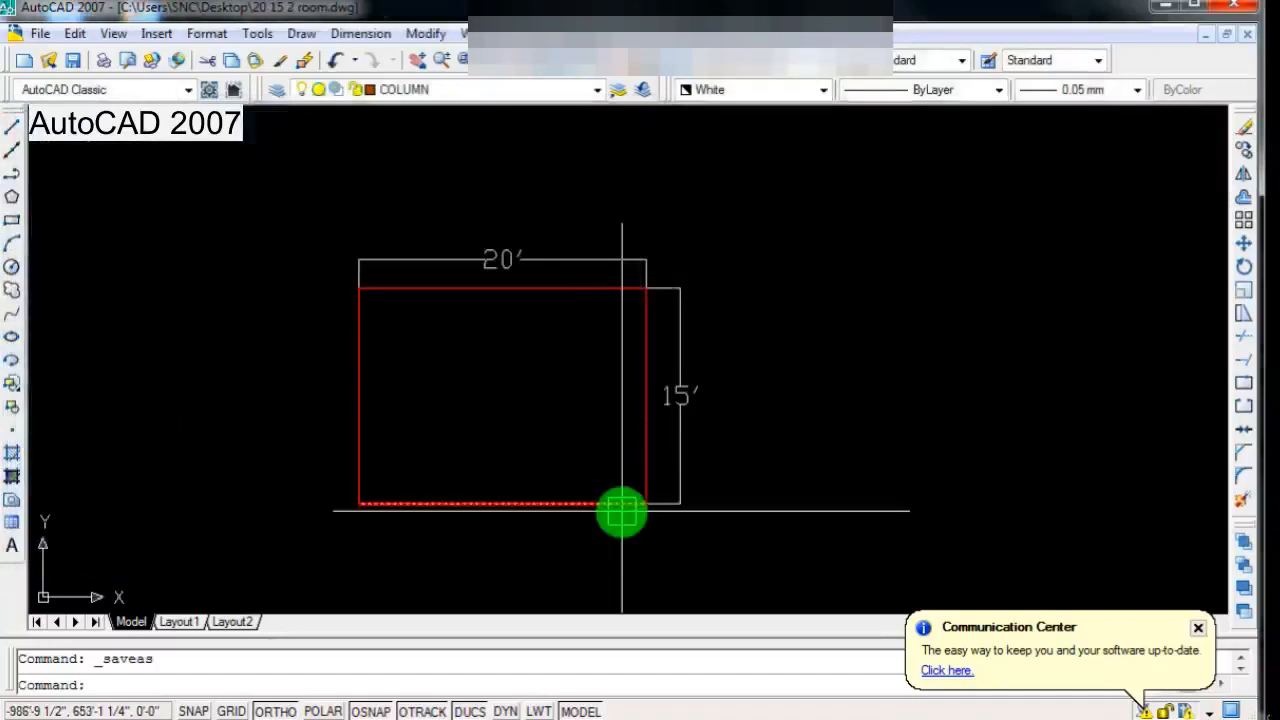
Step: Offset the rectangle's top side 5" inward to start the inner wall outline
scroll(622, 512, up, 2)
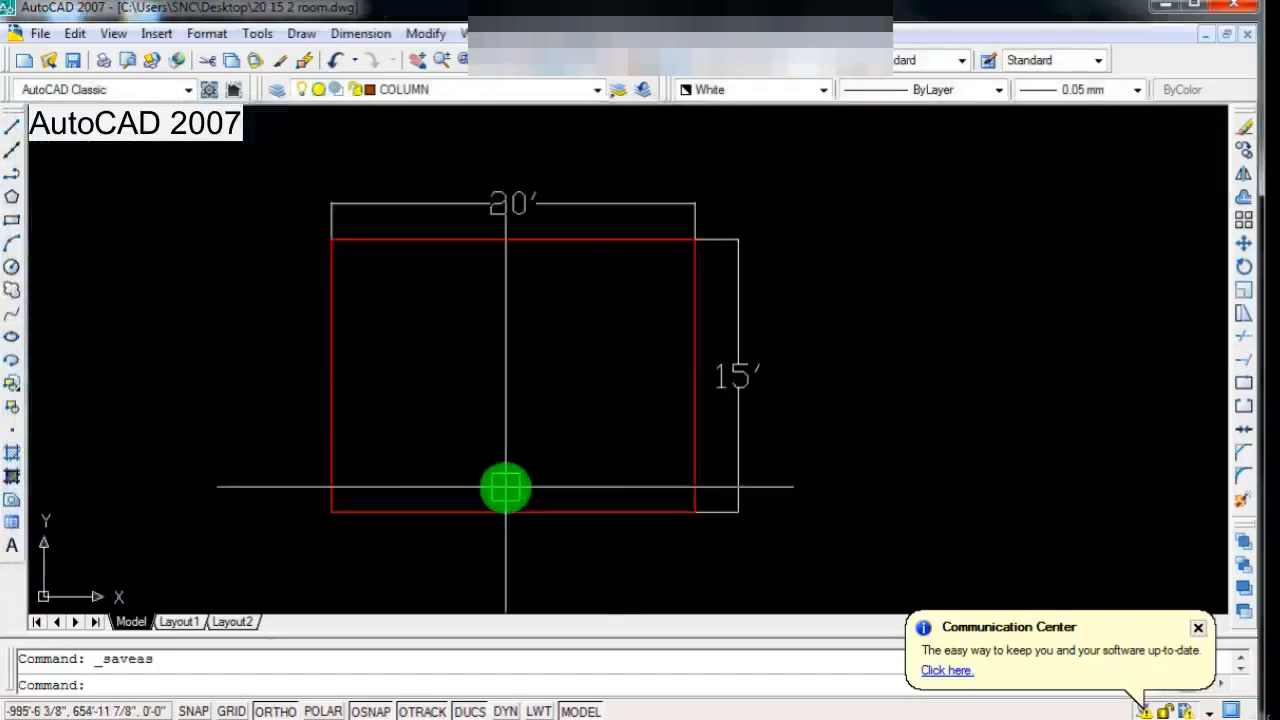
scroll(480, 482, down, 2)
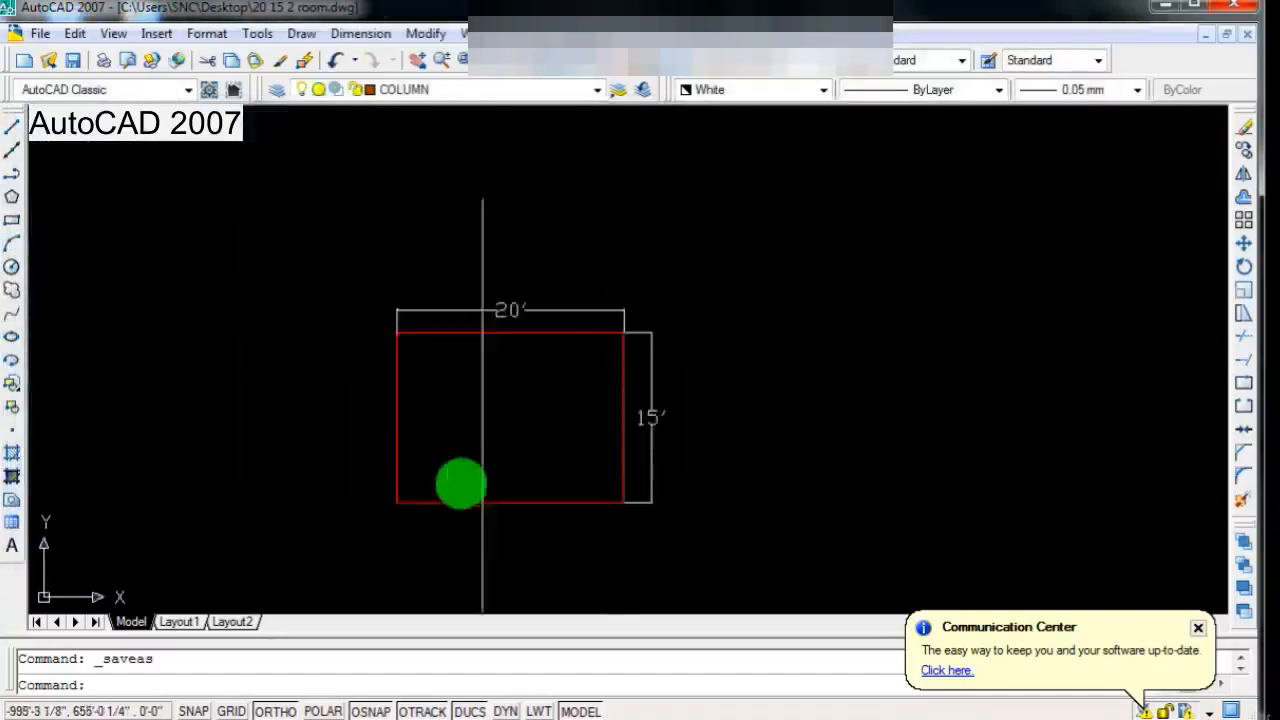
scroll(448, 470, up, 1)
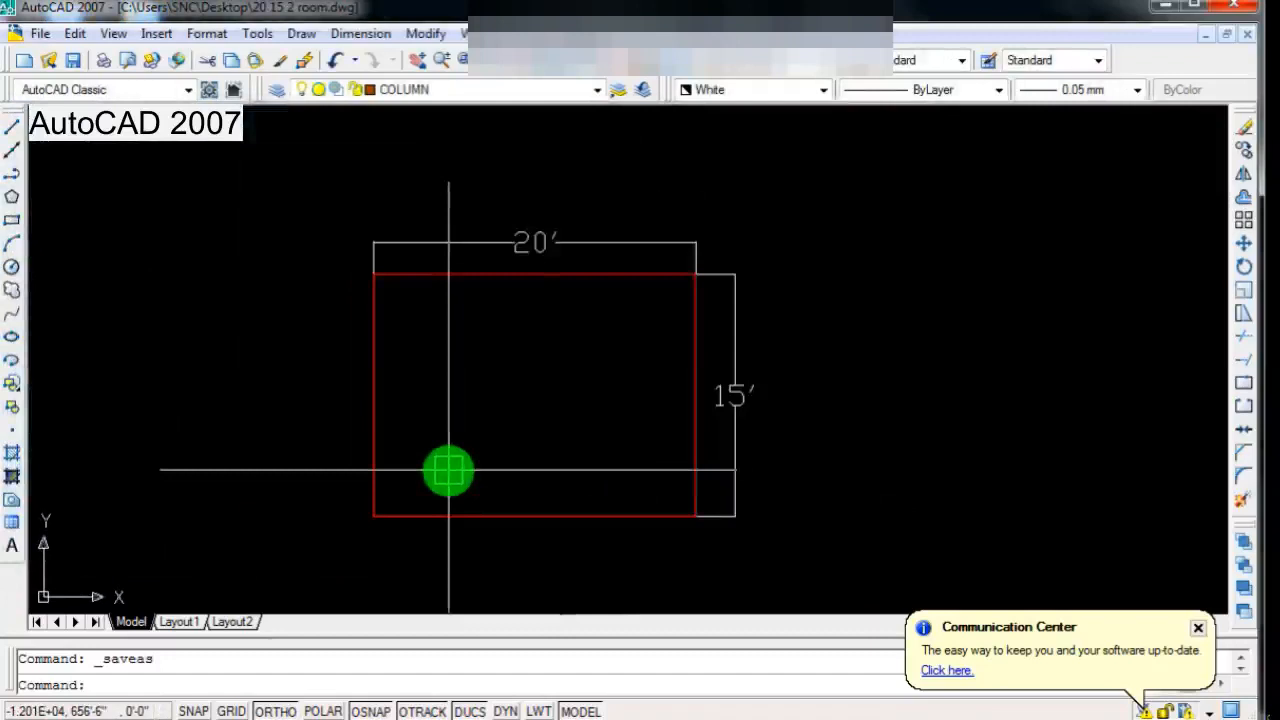
scroll(448, 470, up, 1)
scroll(489, 411, down, 2)
scroll(489, 411, up, 2)
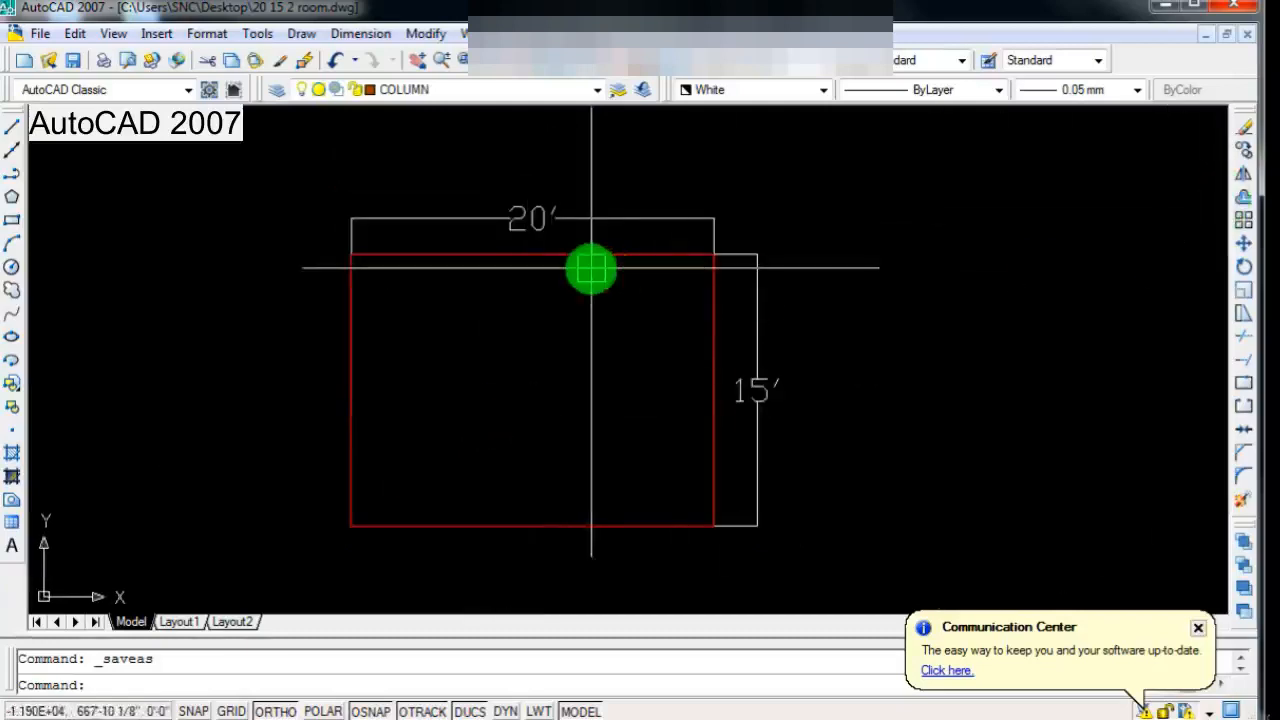
click(1244, 197)
click(566, 256)
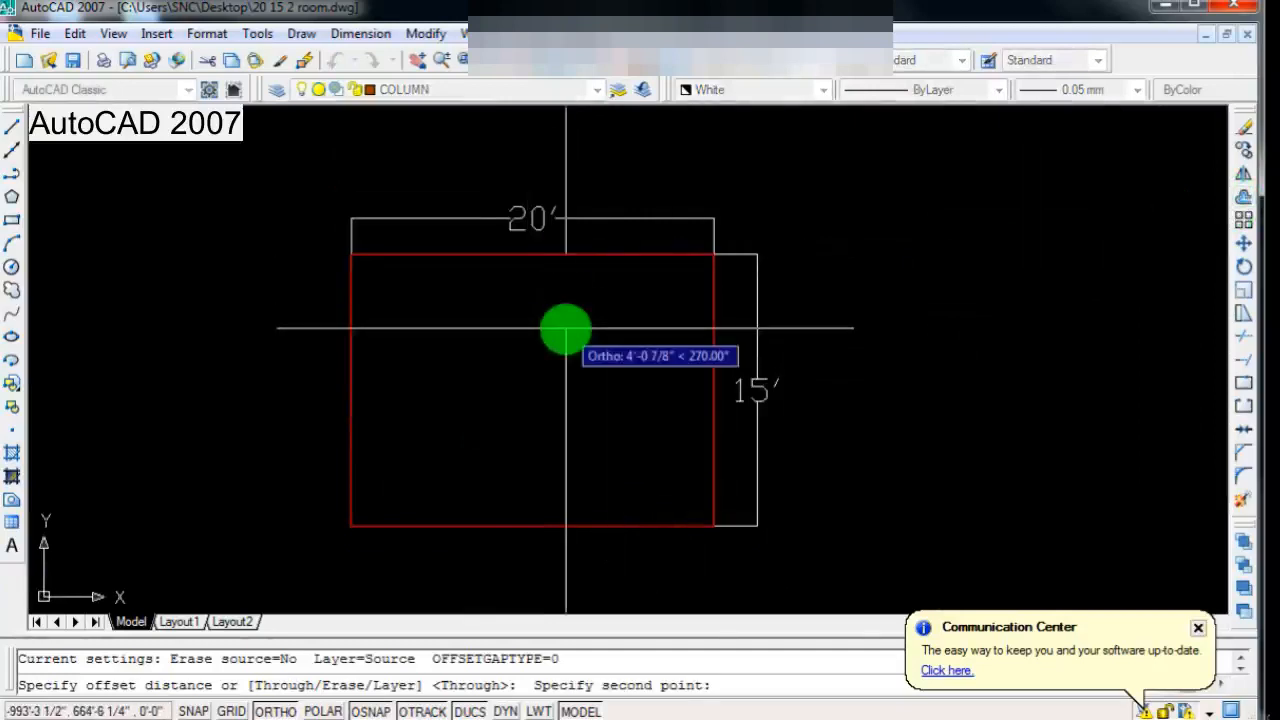
text(5")
key(Return)
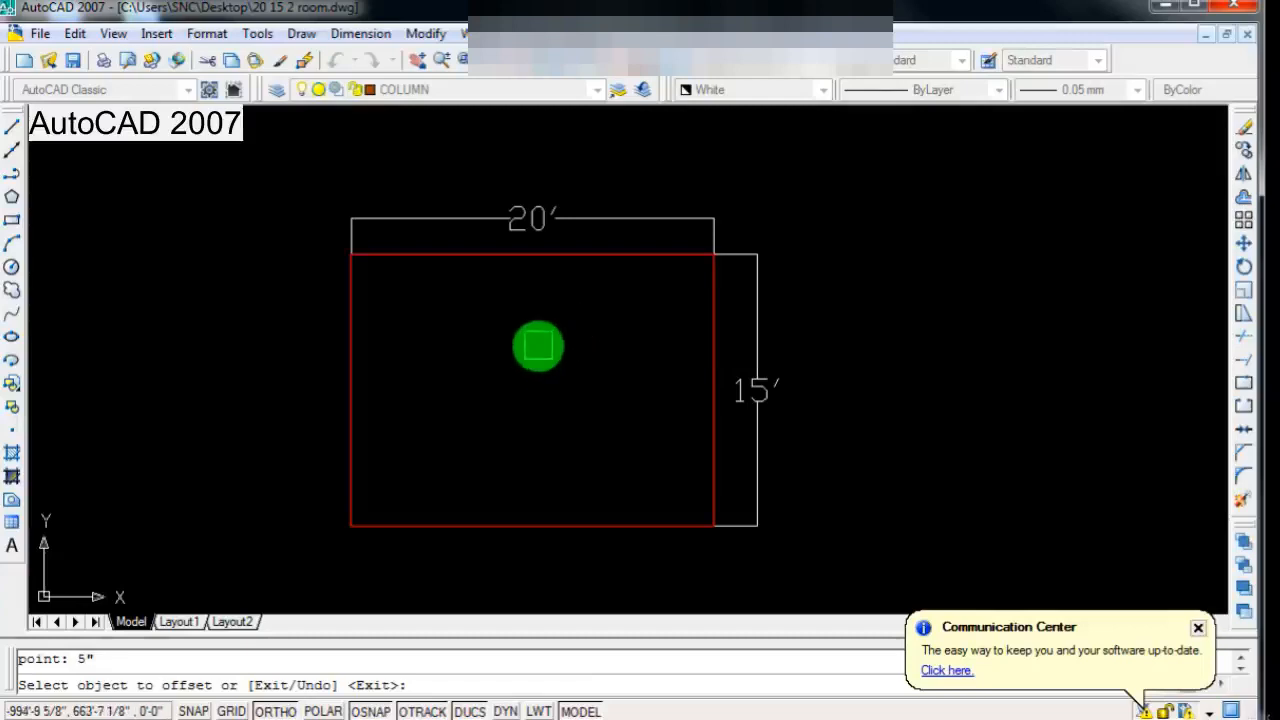
click(609, 262)
click(624, 330)
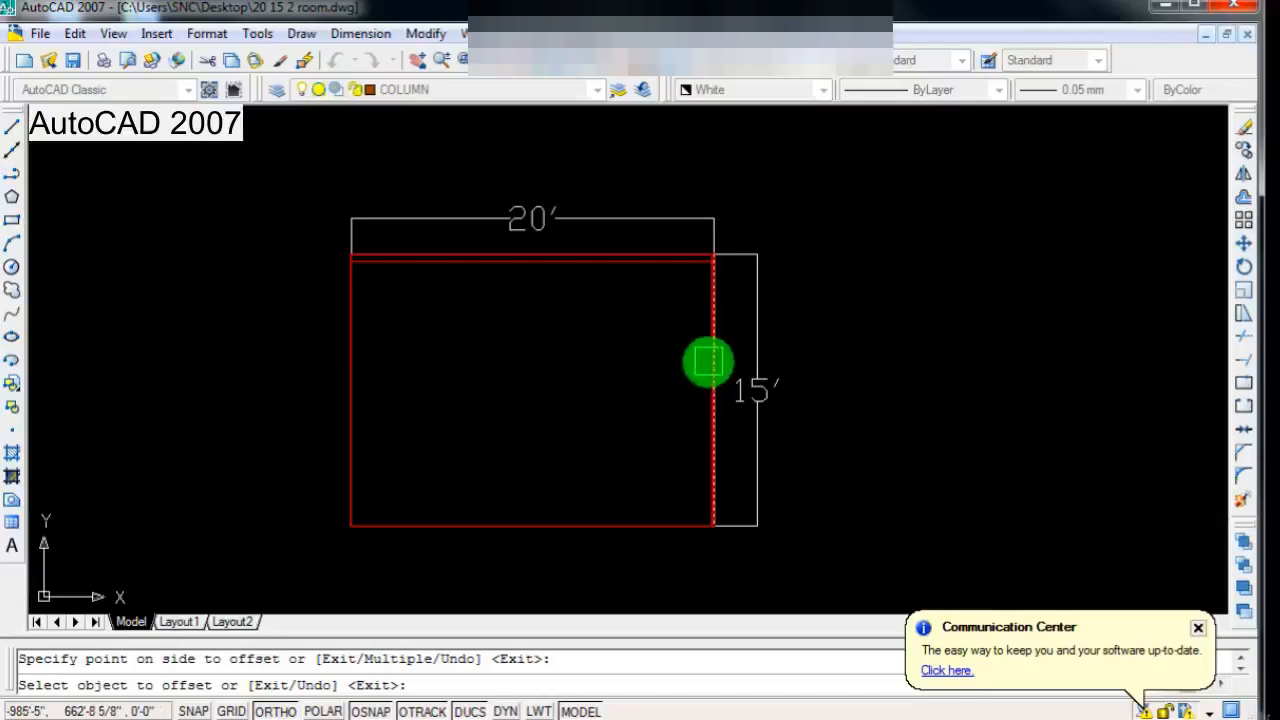
Step: Offset the rectangle's right, bottom and left sides inward by the same 5" and end the Offset command
click(709, 362)
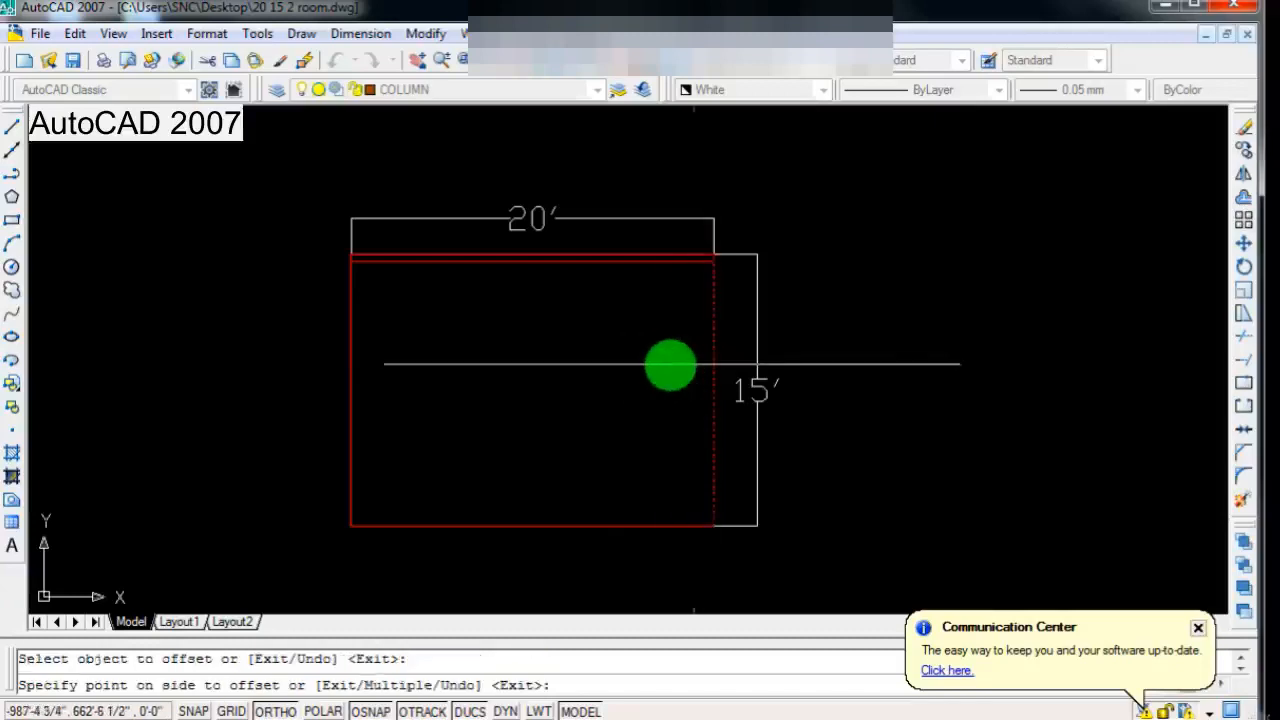
click(666, 363)
click(559, 524)
click(563, 449)
click(348, 403)
click(433, 441)
scroll(434, 441, down, 4)
scroll(436, 448, up, 3)
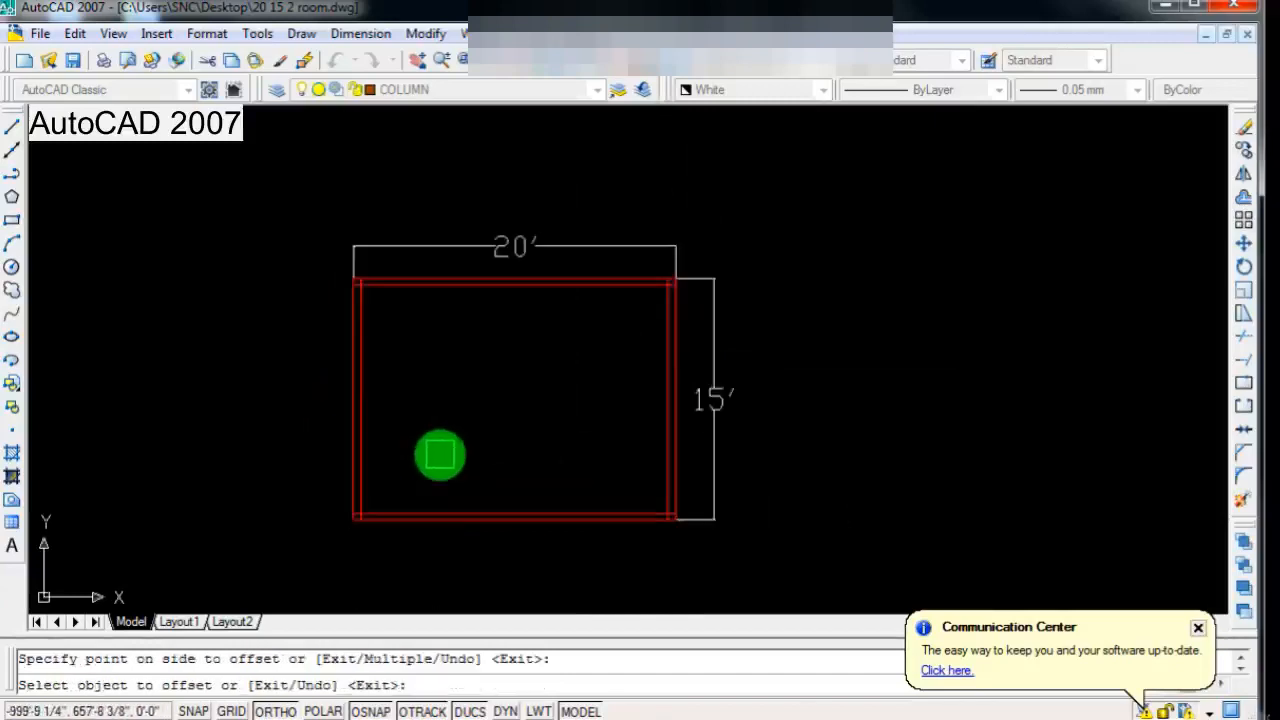
scroll(495, 440, down, 4)
scroll(495, 437, up, 5)
key(Escape)
Step: Trim the overlapping inner wall line ends at the rectangle's upper-left corner
text(tr)
key(Return)
key(Return)
scroll(300, 258, up, 6)
scroll(374, 218, down, 3)
scroll(423, 157, up, 5)
scroll(348, 285, down, 3)
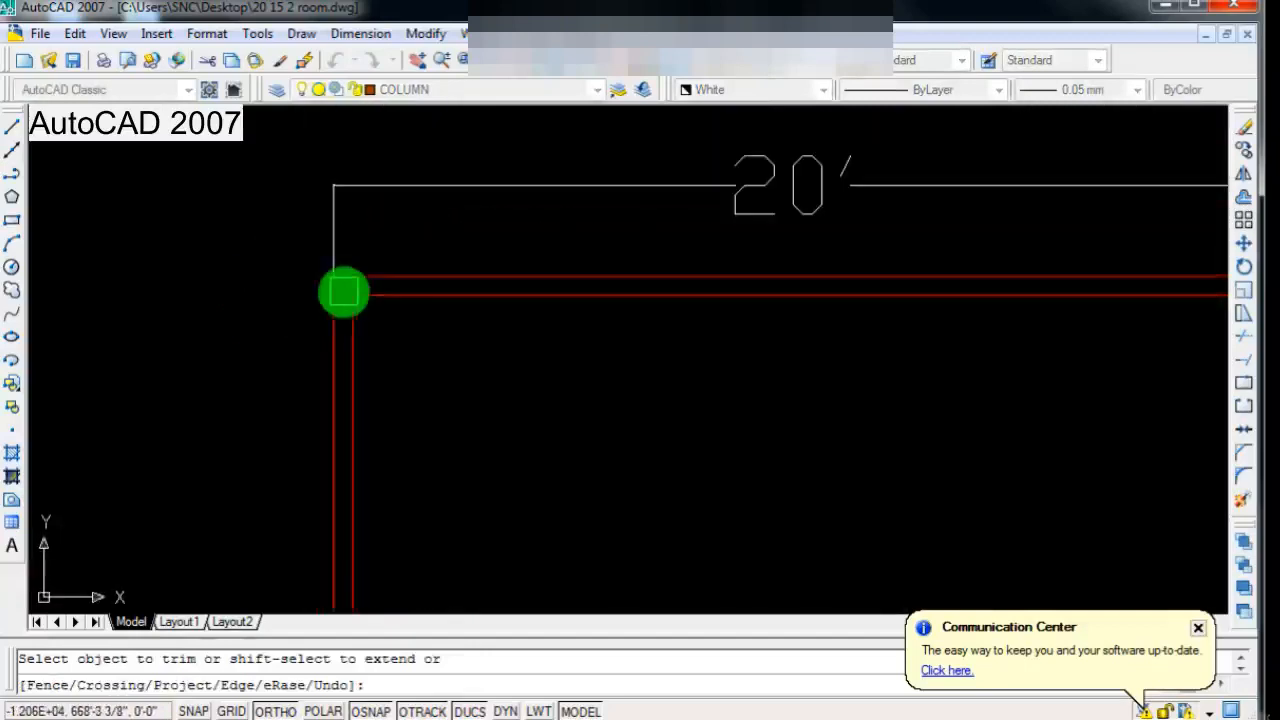
scroll(351, 343, down, 2)
scroll(350, 357, up, 3)
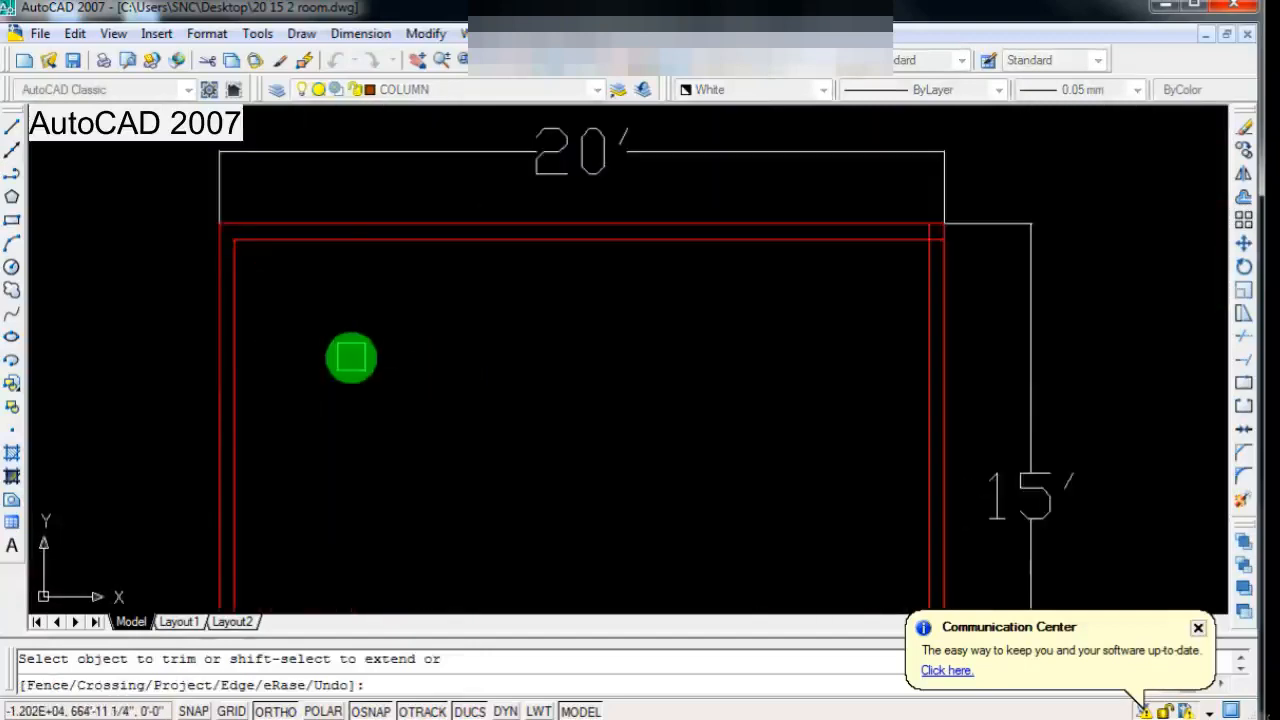
Step: Trim the overlapping inner wall line ends at the other three corners so the inner outline is a clean rectangle
key(Escape)
text(tr)
key(Return)
key(Return)
scroll(360, 360, down, 2)
scroll(720, 290, up, 5)
scroll(610, 252, up, 2)
scroll(620, 255, down, 5)
scroll(640, 340, down, 4)
scroll(635, 440, up, 6)
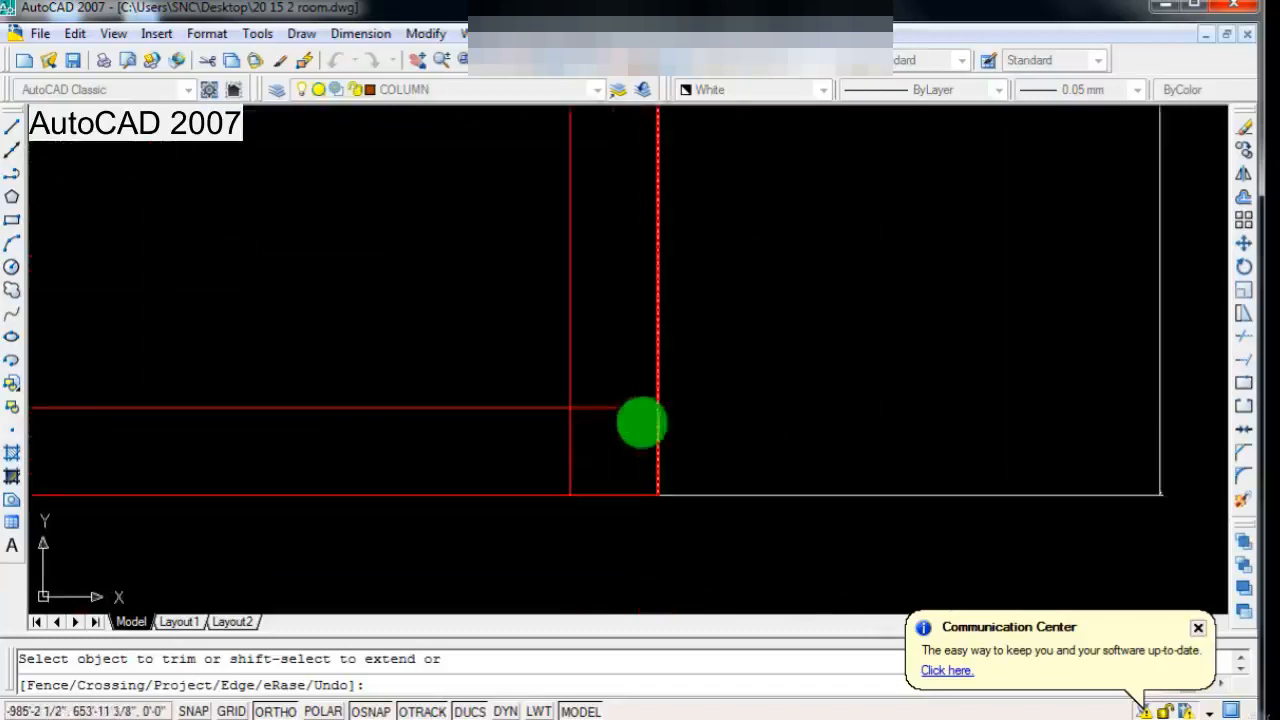
scroll(625, 440, down, 2)
scroll(570, 470, down, 4)
scroll(250, 465, up, 7)
scroll(246, 529, down, 8)
scroll(611, 414, down, 2)
scroll(486, 466, up, 2)
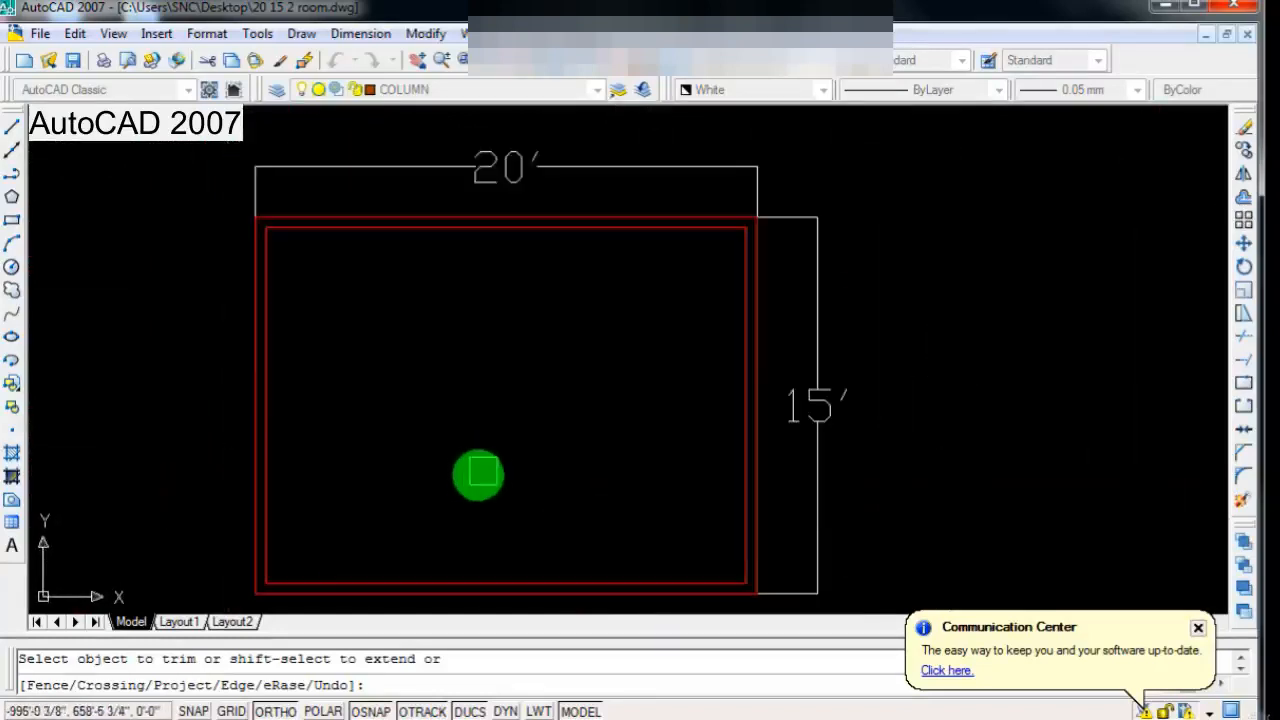
scroll(478, 474, down, 1)
key(Escape)
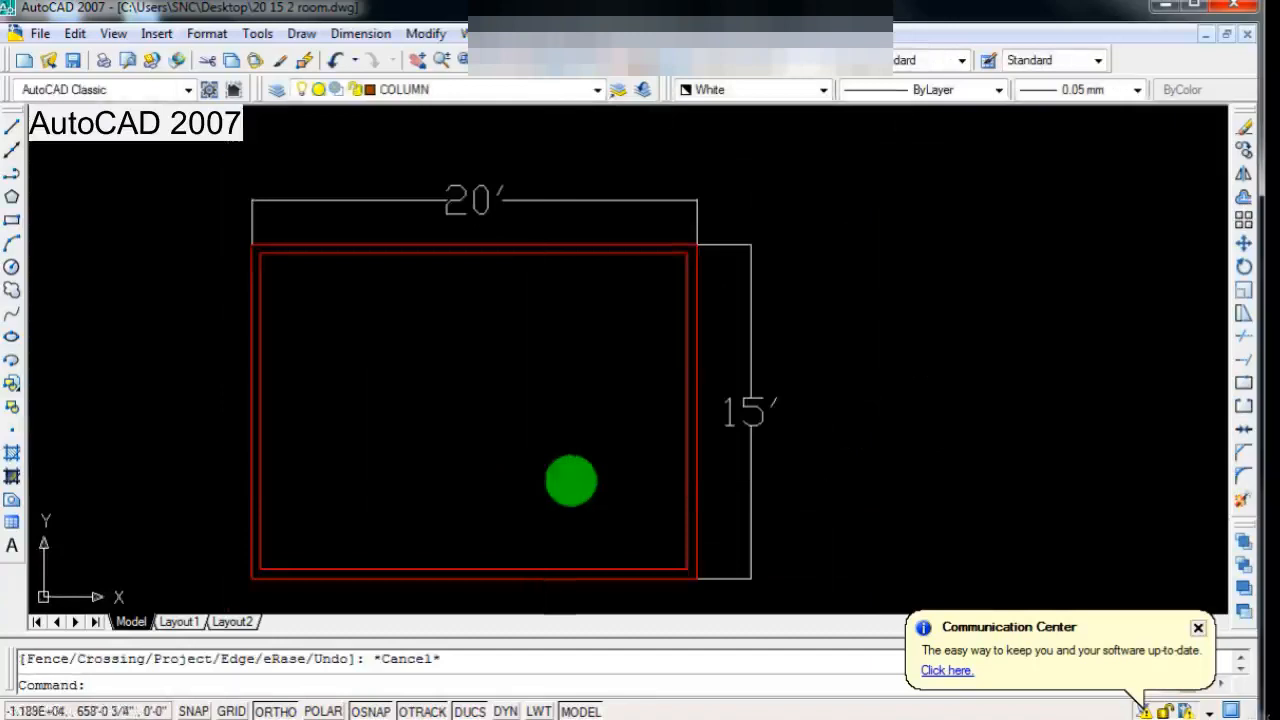
Step: Save the drawing with the finished double-line outer walls
scroll(571, 477, down, 1)
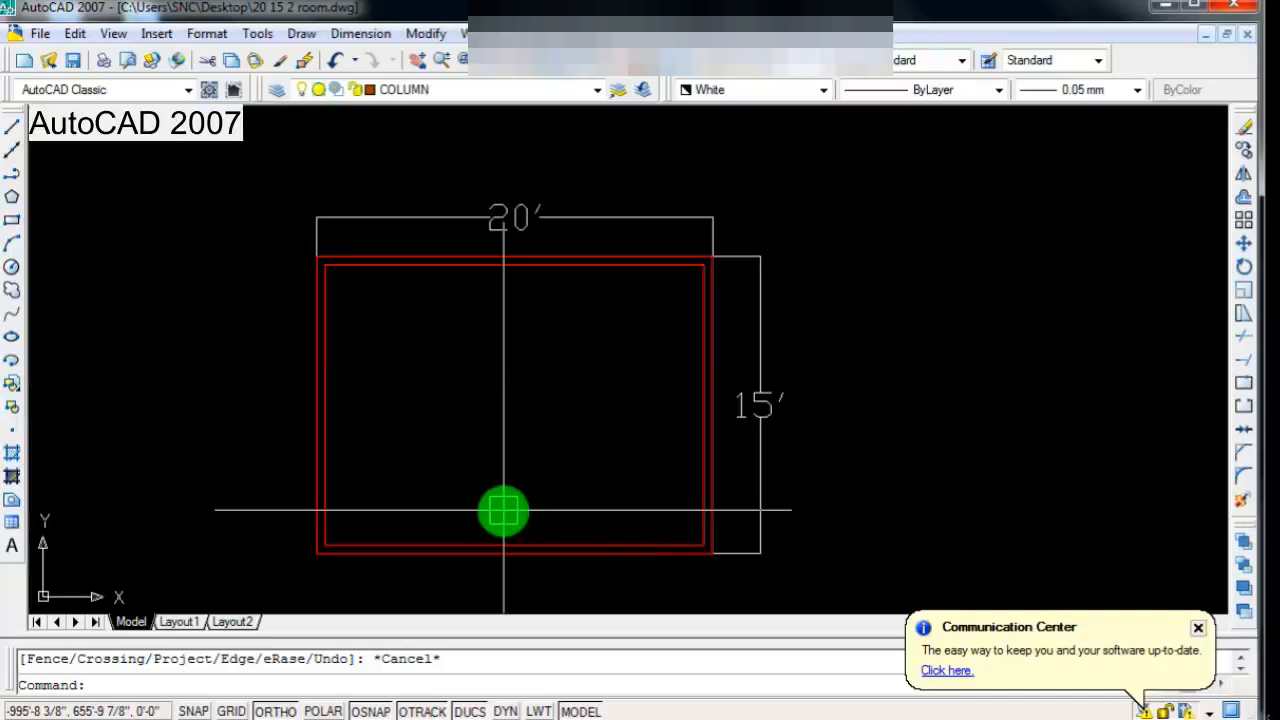
scroll(517, 517, down, 1)
scroll(516, 518, up, 2)
scroll(406, 489, up, 1)
scroll(429, 489, down, 2)
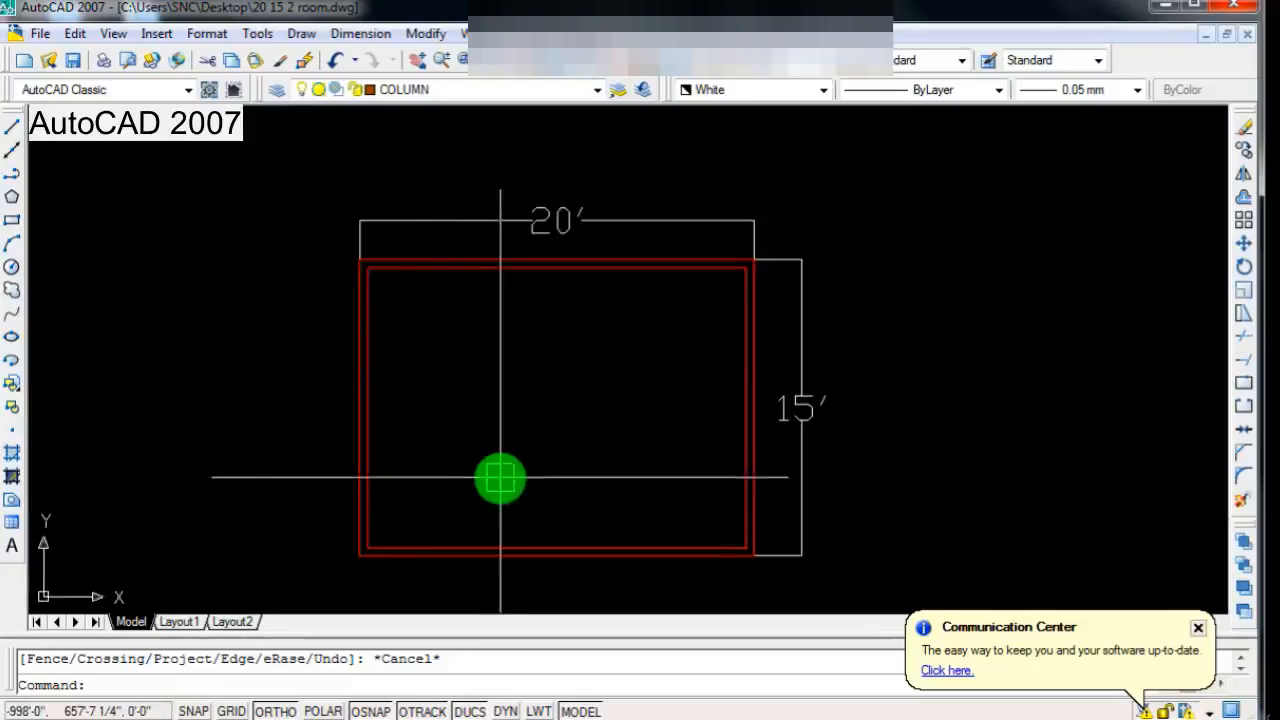
key(ctrl+s)
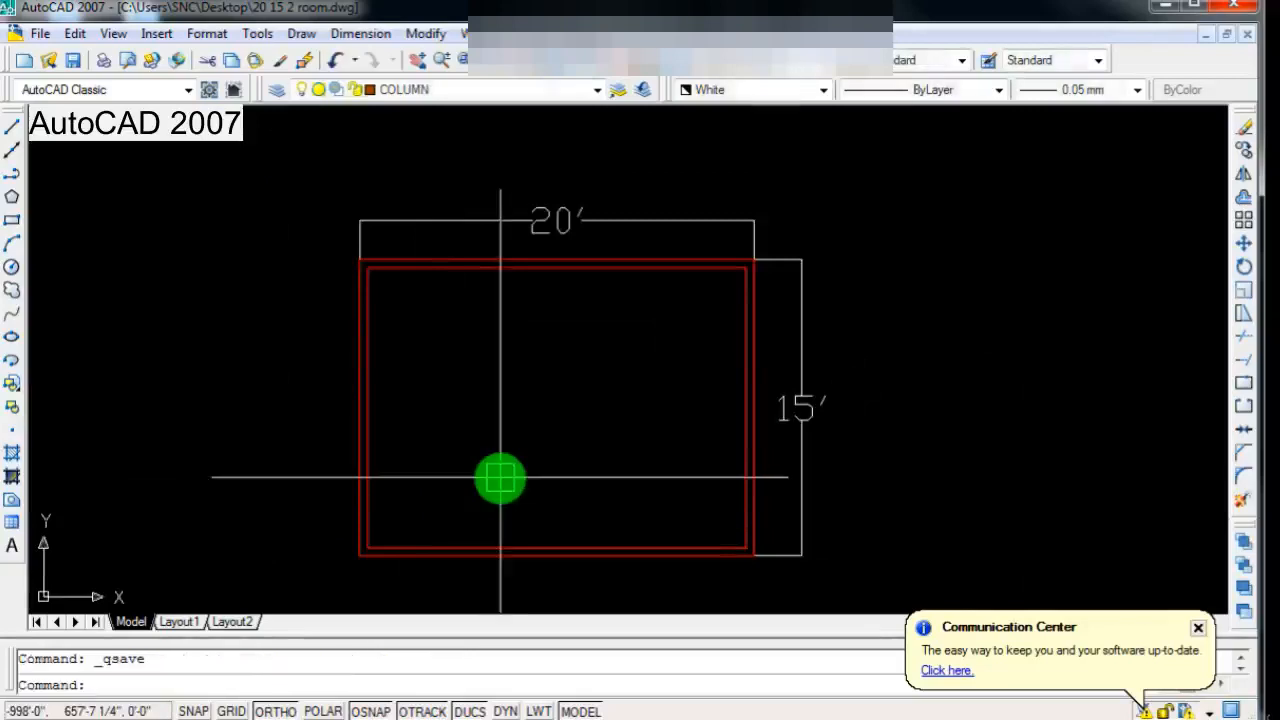
Step: Draw a vertical line from the midpoint of the inner top side to the inner bottom side, dividing the room in two
scroll(511, 480, down, 1)
scroll(520, 509, down, 2)
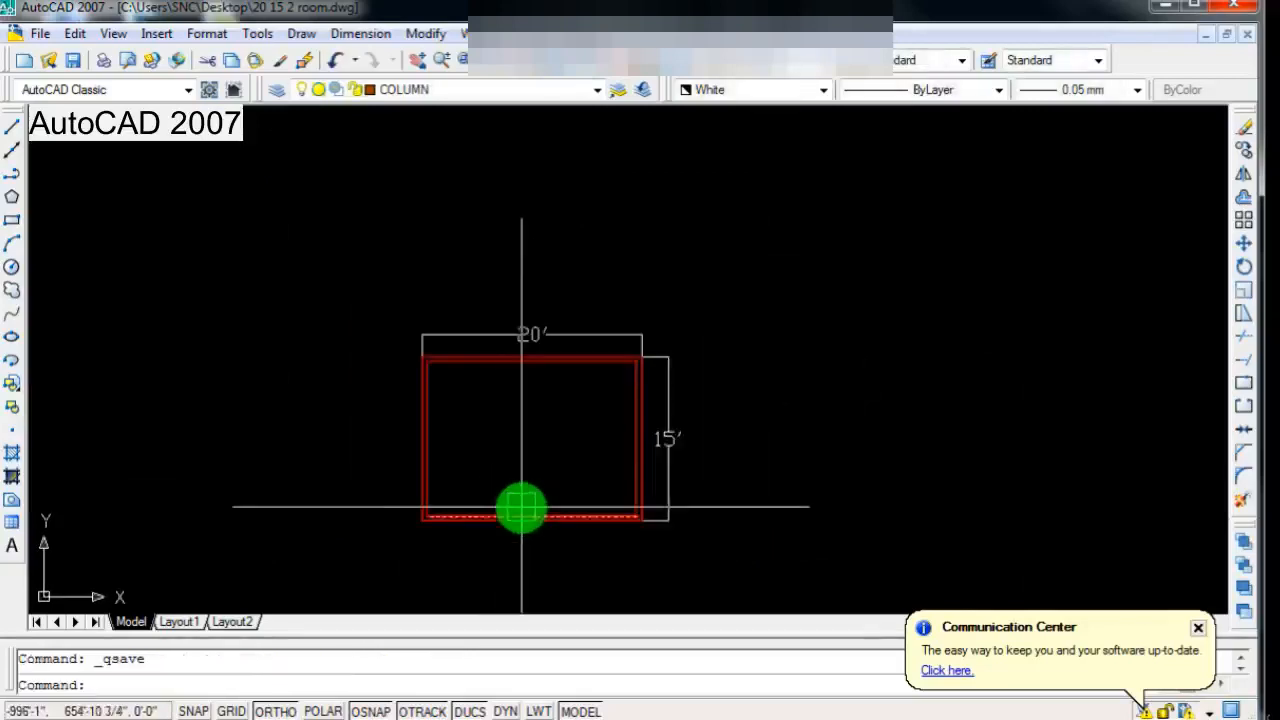
scroll(520, 509, up, 2)
scroll(494, 489, down, 2)
scroll(494, 489, up, 1)
key(Escape)
text(l)
key(Return)
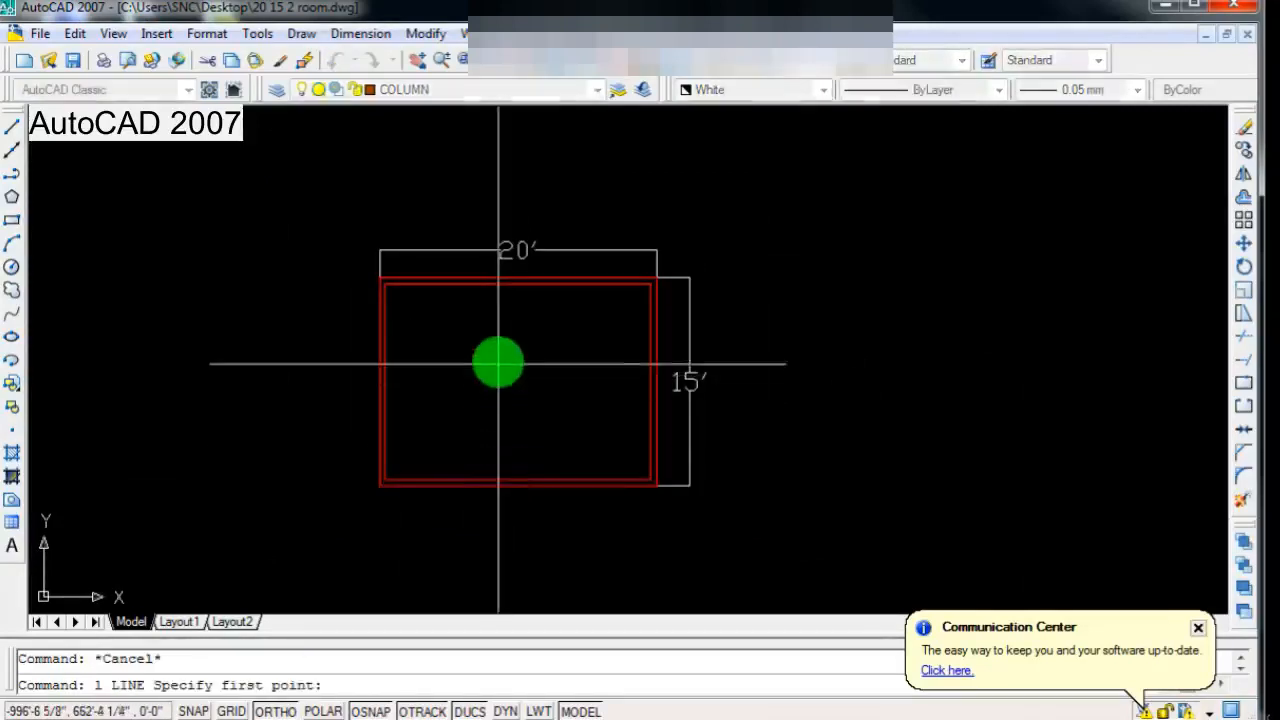
scroll(515, 330, up, 1)
click(522, 266)
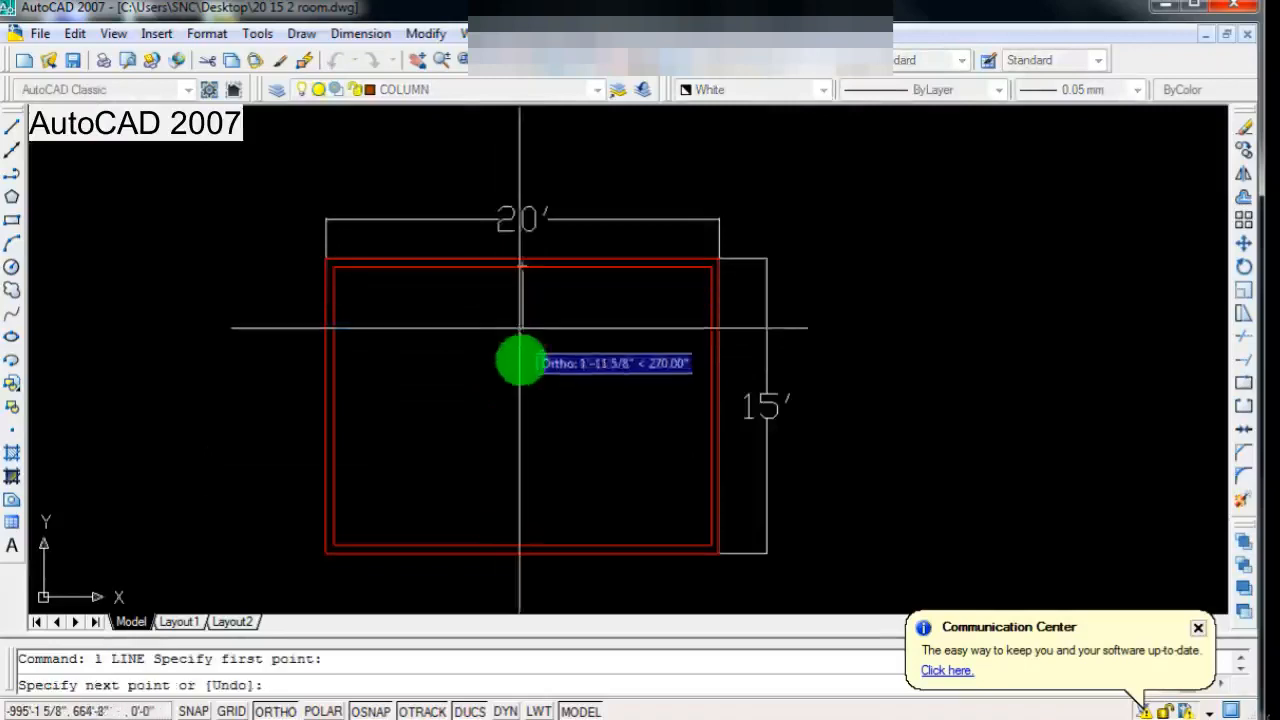
click(522, 545)
key(Return)
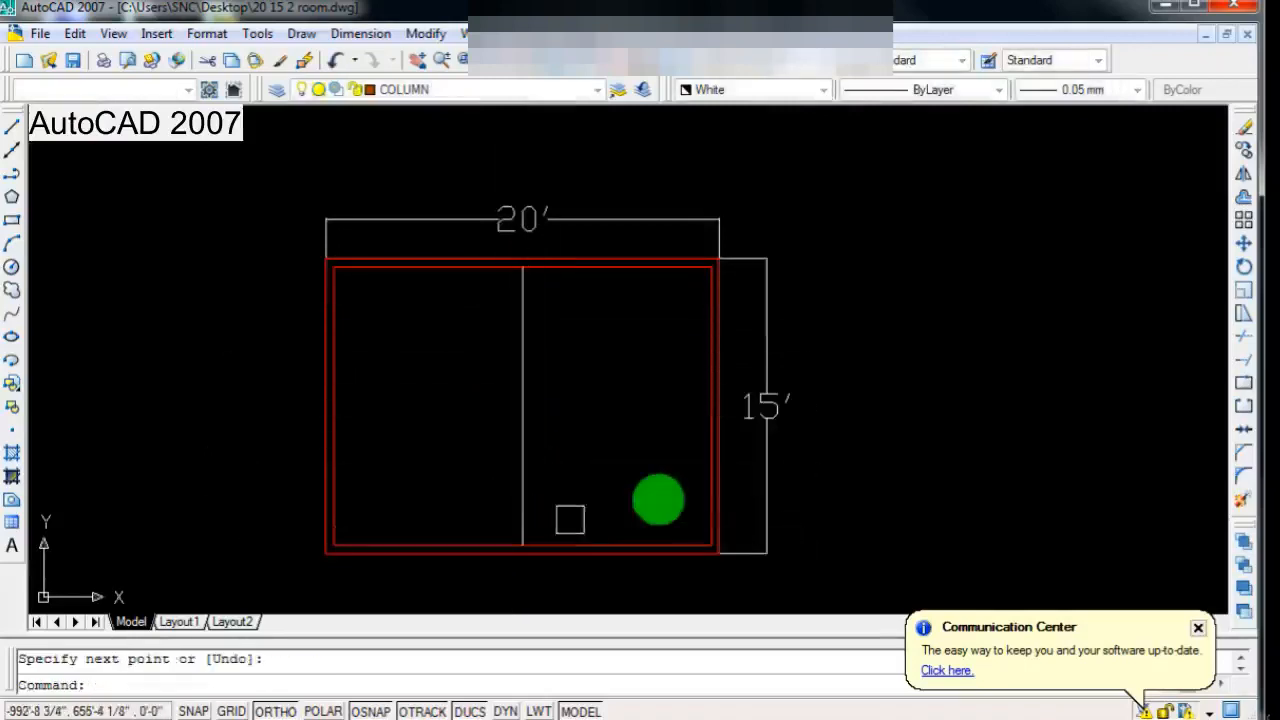
scroll(526, 334, up, 2)
scroll(529, 333, down, 2)
scroll(529, 333, up, 1)
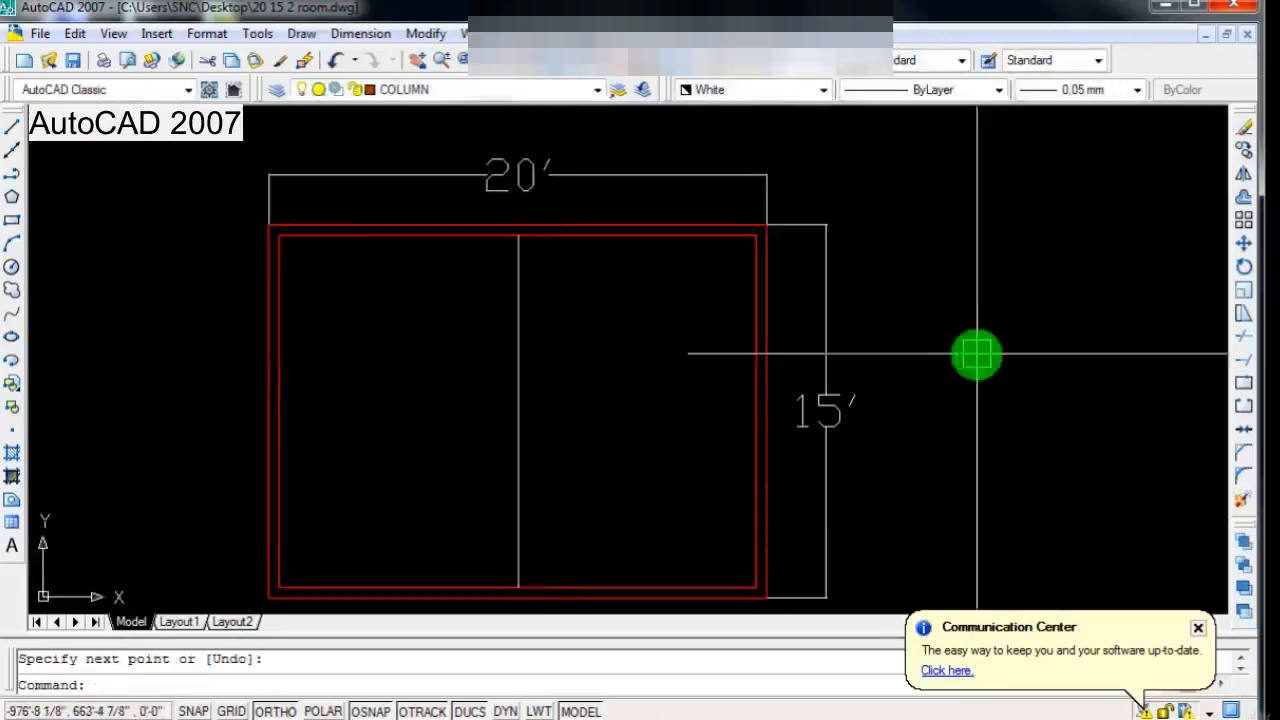
click(1243, 197)
scroll(495, 363, down, 2)
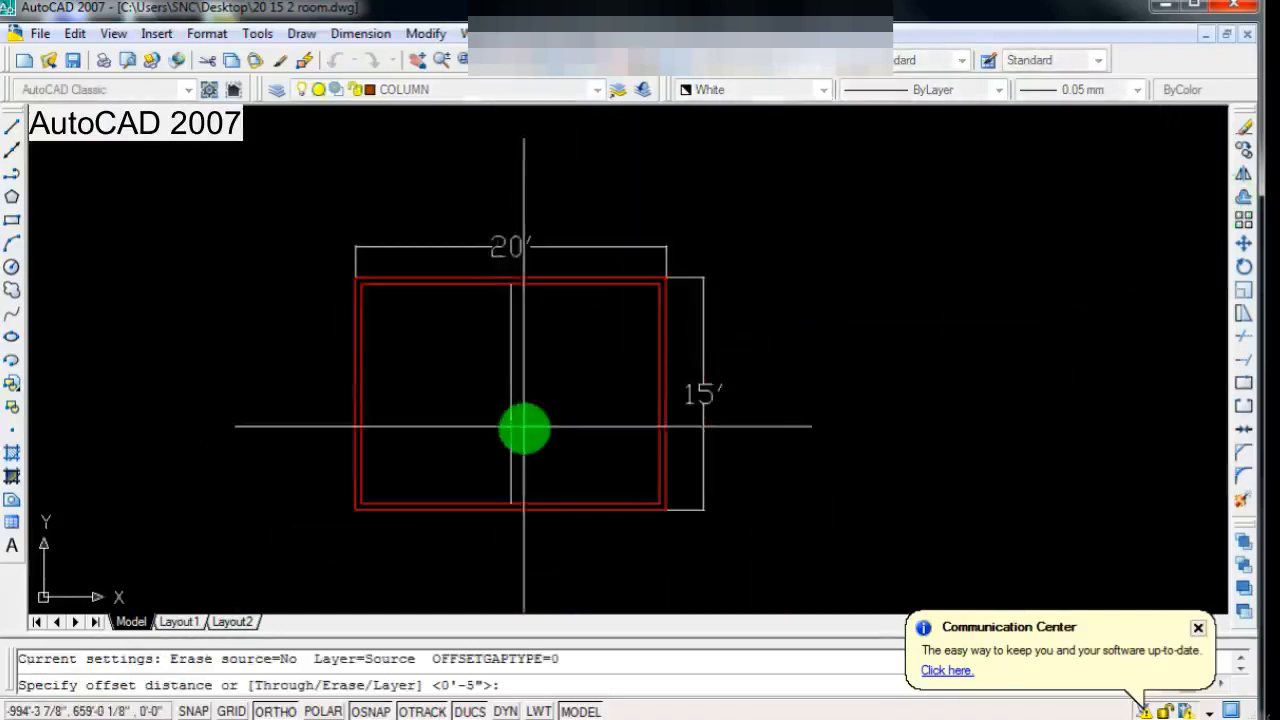
scroll(523, 429, up, 3)
click(489, 291)
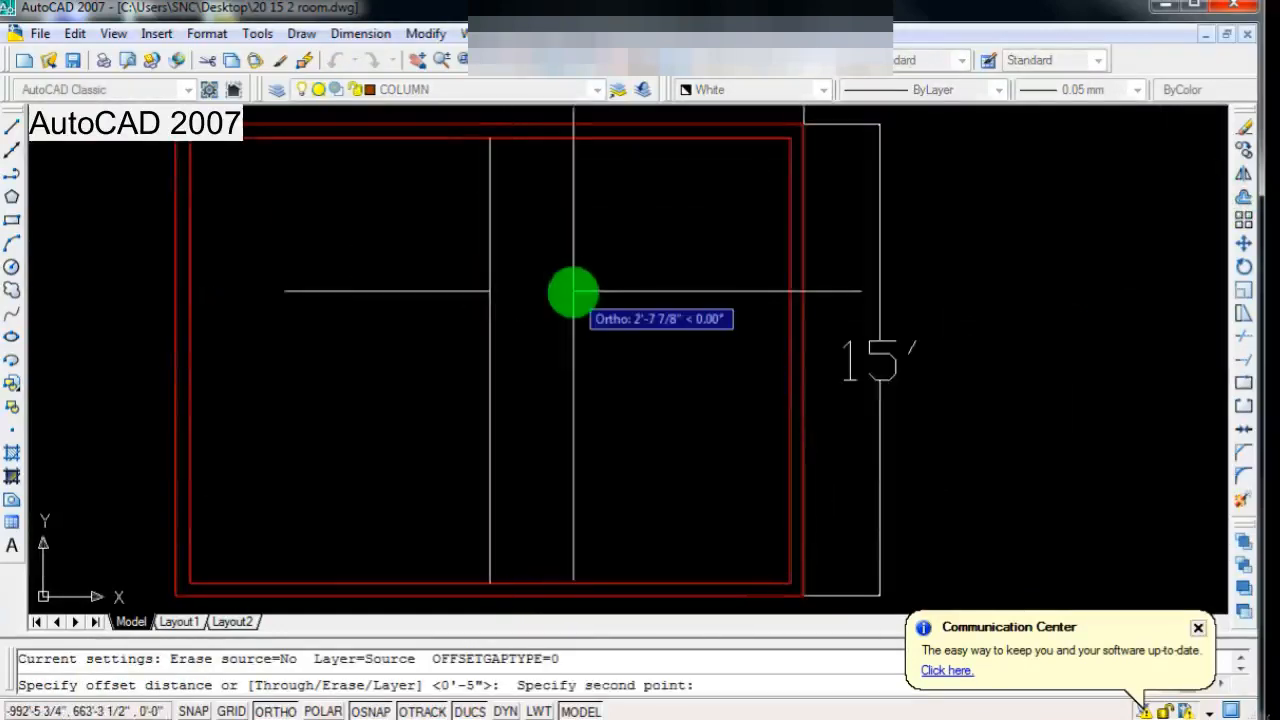
key(Escape)
Step: Offset the vertical dividing line 2.5" toward the right-hand room
scroll(551, 389, down, 1)
scroll(517, 351, up, 1)
scroll(517, 329, down, 1)
scroll(520, 322, up, 1)
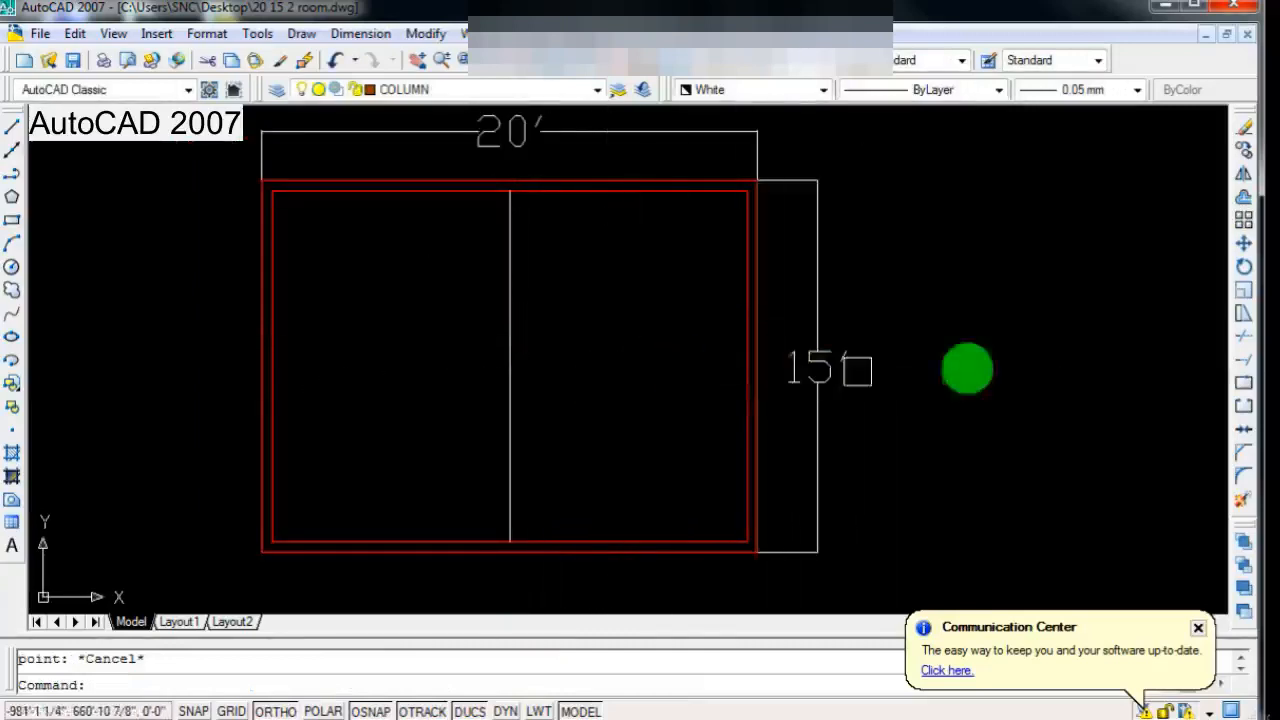
click(1244, 207)
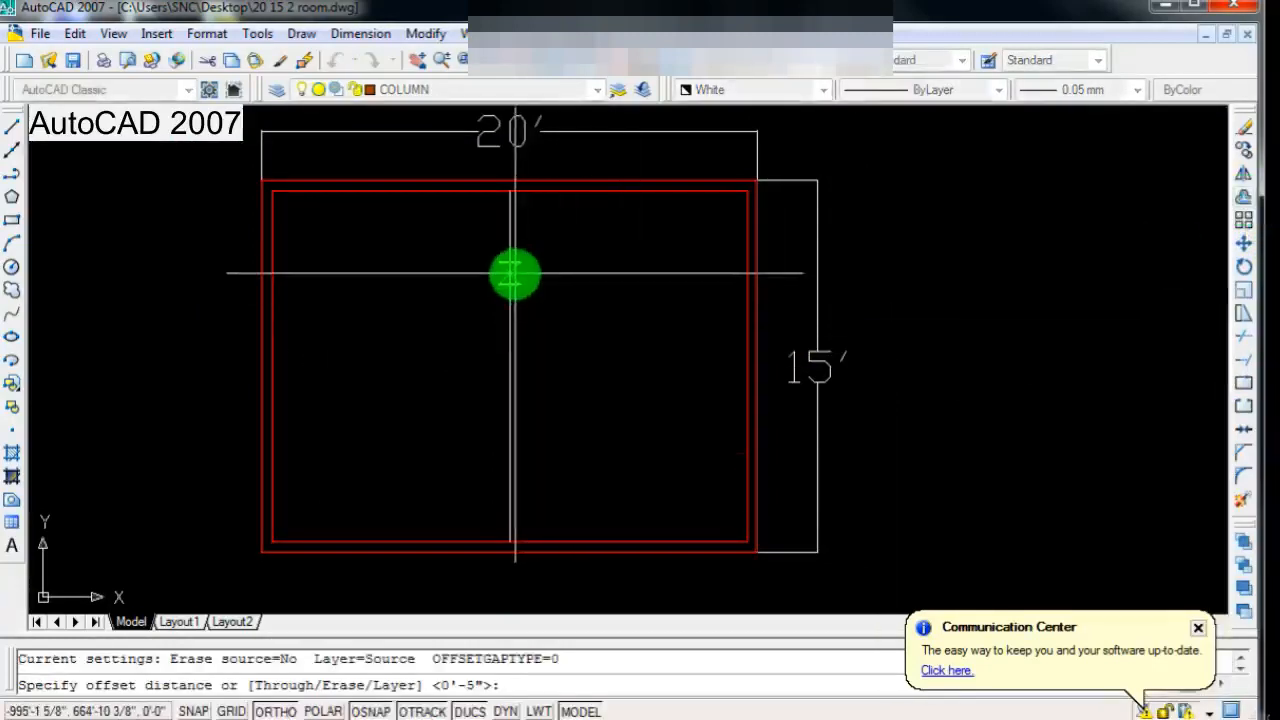
click(511, 273)
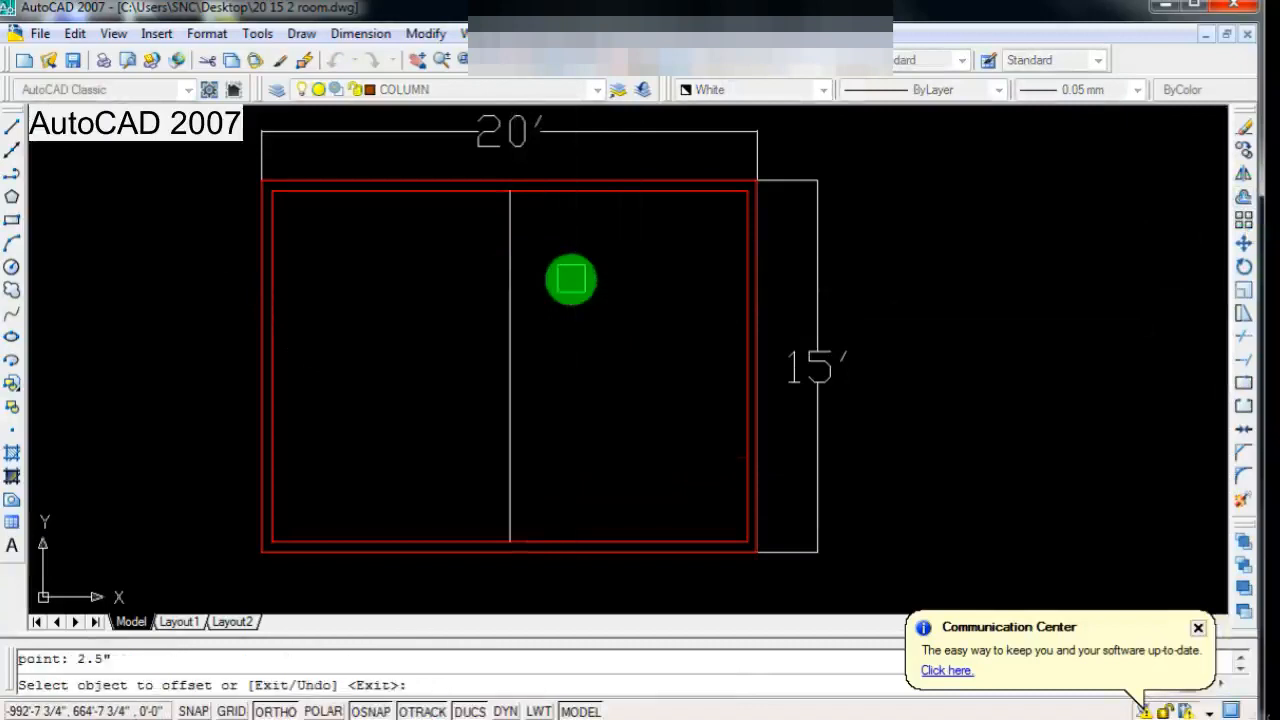
click(508, 314)
click(623, 334)
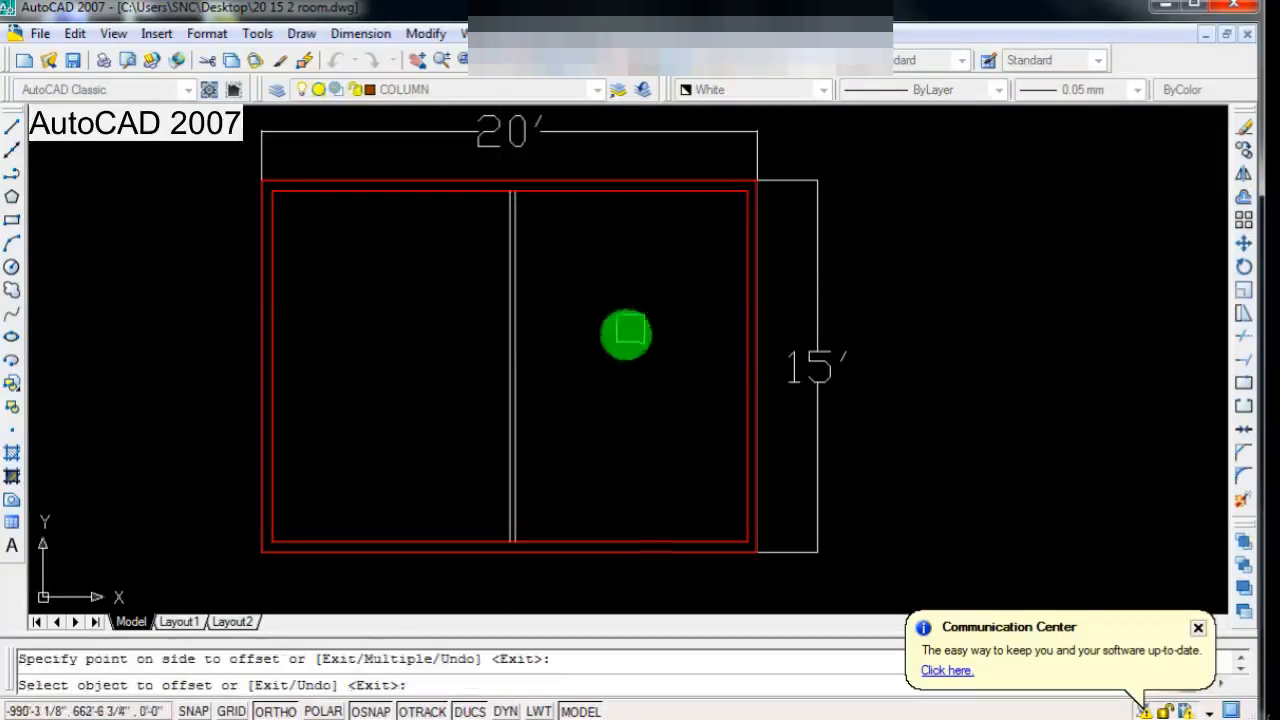
Step: Offset the original dividing line by the same 2.5" toward the left-hand room
scroll(490, 337, up, 2)
scroll(497, 328, up, 3)
click(531, 306)
click(422, 307)
scroll(438, 317, down, 4)
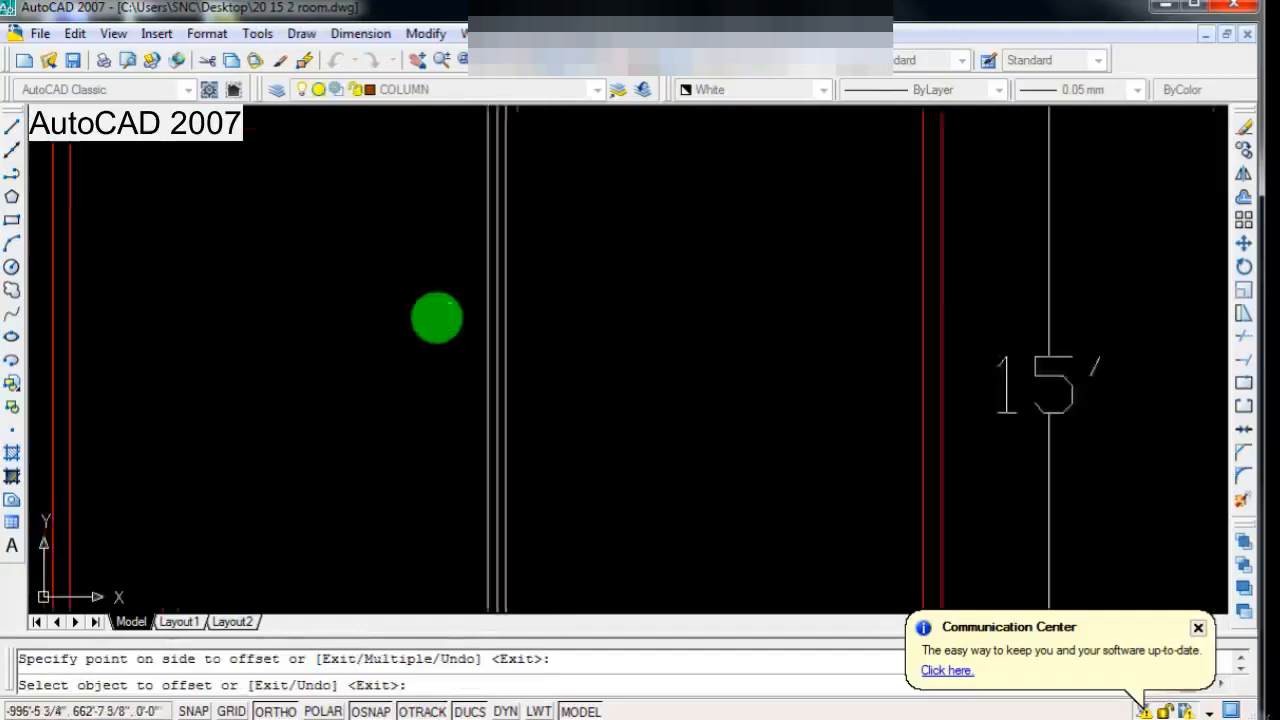
scroll(531, 346, down, 1)
scroll(531, 346, up, 4)
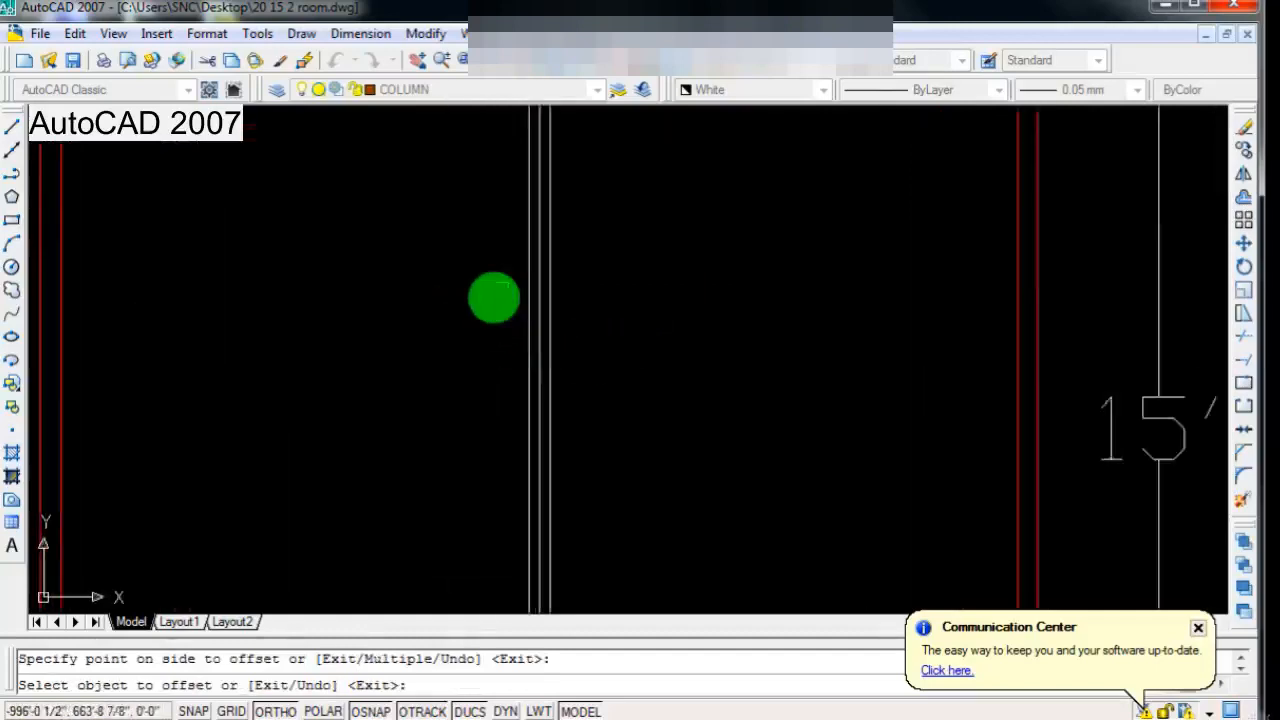
scroll(537, 271, up, 1)
key(Escape)
Step: Erase the original middle line of the partition, keeping only the two offset lines
scroll(525, 313, down, 2)
scroll(529, 315, up, 3)
scroll(531, 304, down, 2)
click(522, 332)
key(Delete)
scroll(530, 350, down, 2)
scroll(540, 315, up, 1)
scroll(540, 321, up, 2)
scroll(526, 334, down, 2)
scroll(474, 323, up, 2)
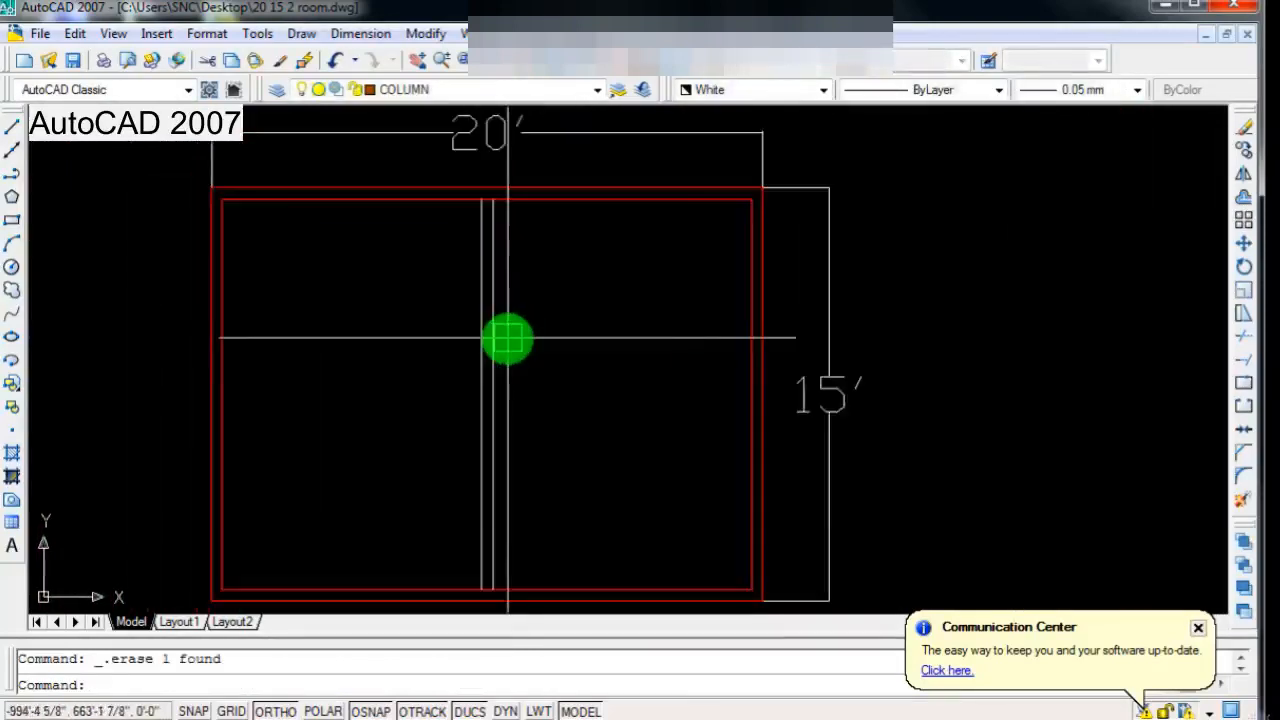
Step: Match the two partition lines' properties to the red inner top wall line and save the drawing
scroll(507, 338, down, 2)
scroll(503, 286, up, 3)
scroll(529, 323, down, 1)
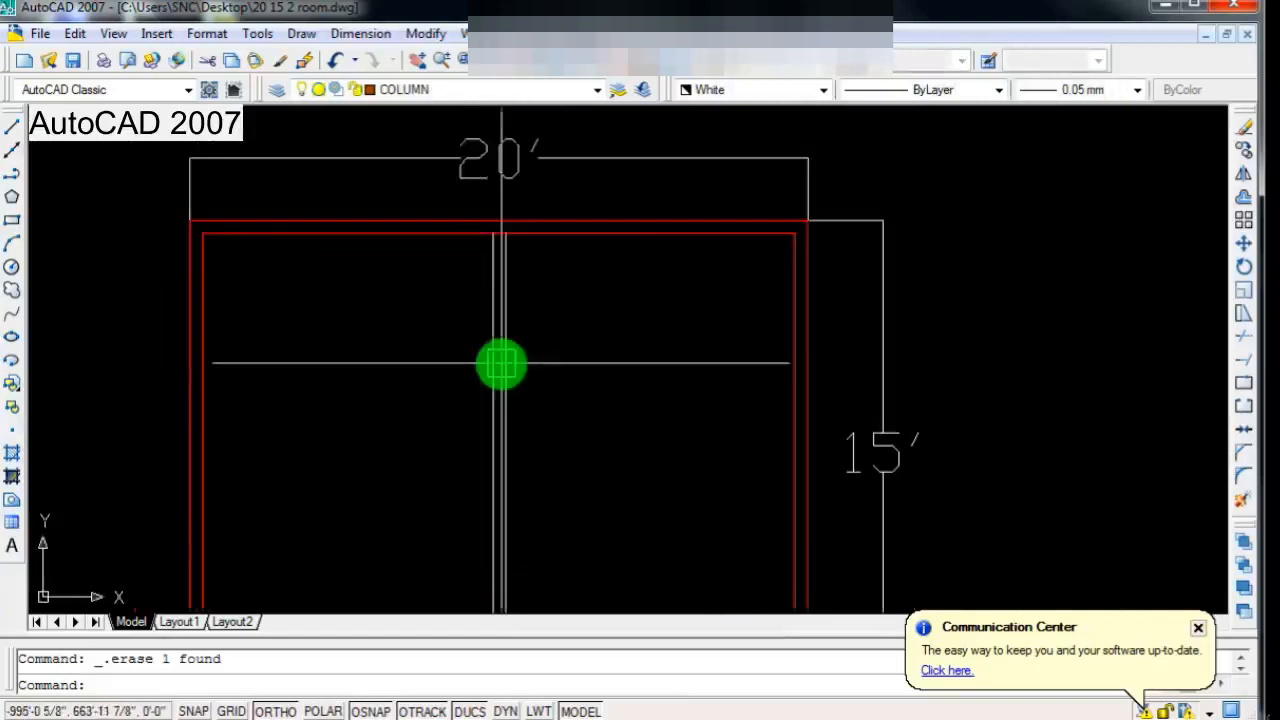
click(281, 68)
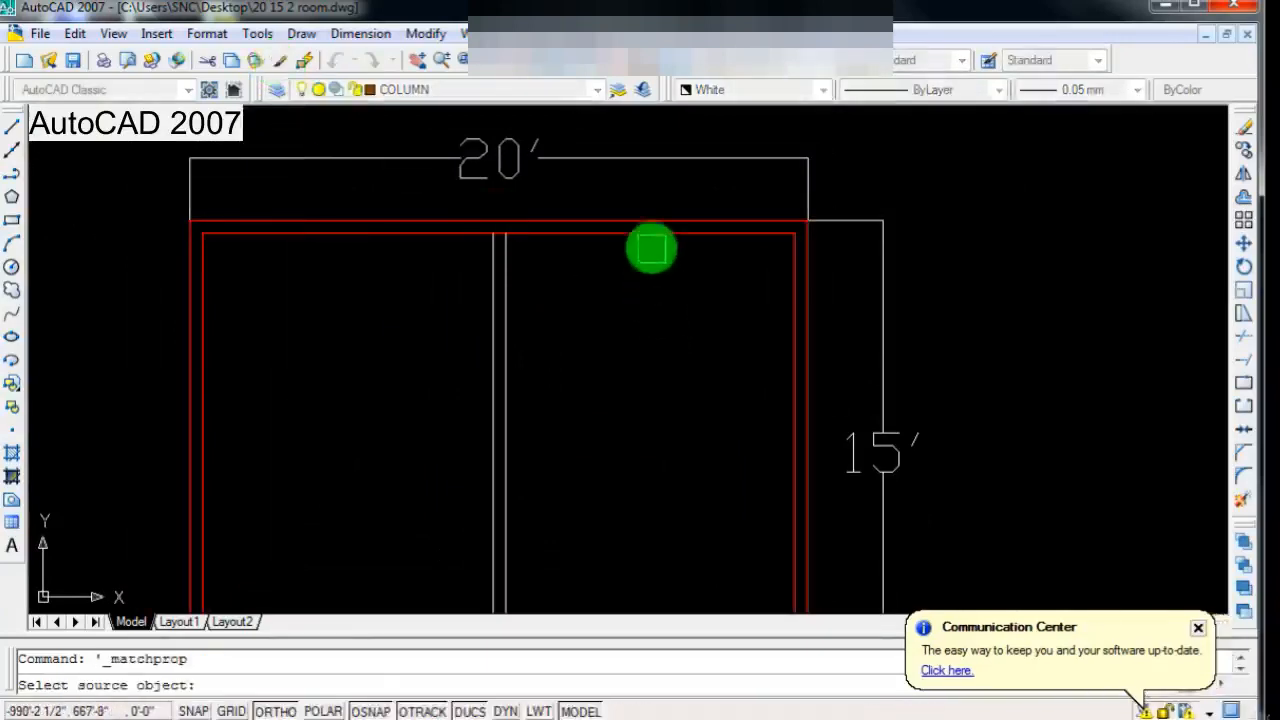
click(649, 234)
click(543, 284)
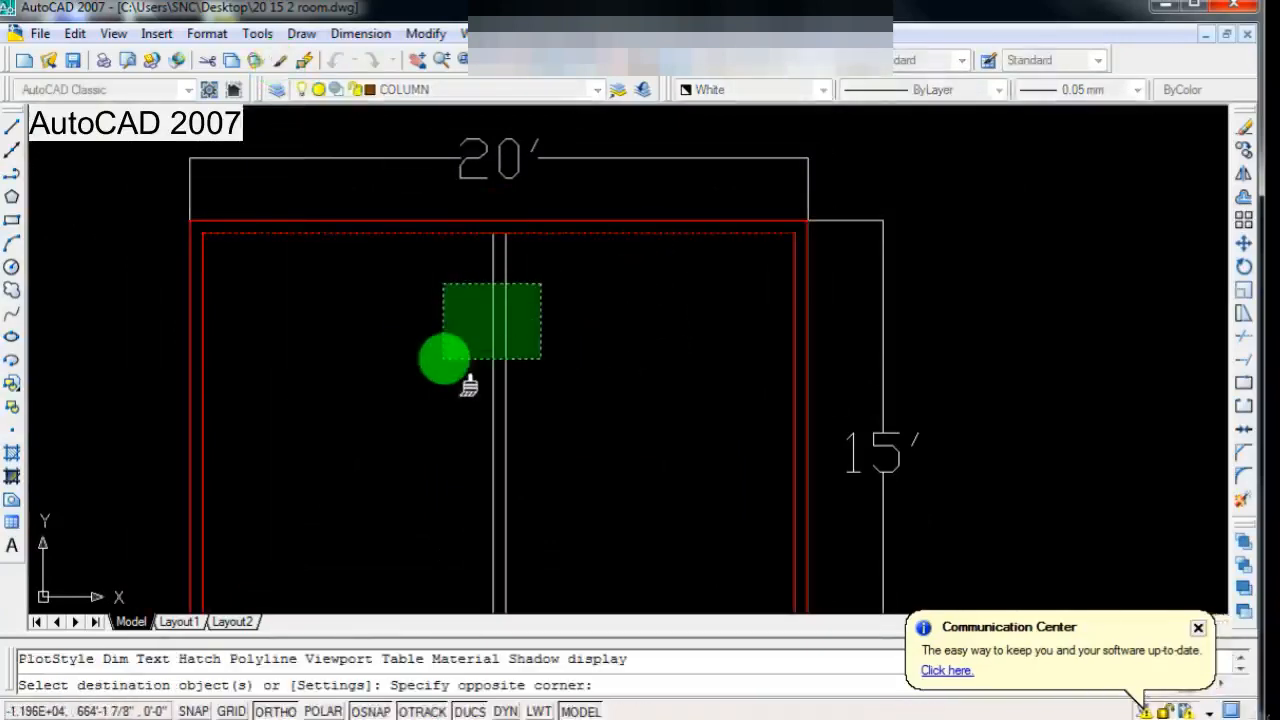
click(444, 358)
scroll(444, 358, down, 2)
scroll(517, 363, up, 1)
key(Escape)
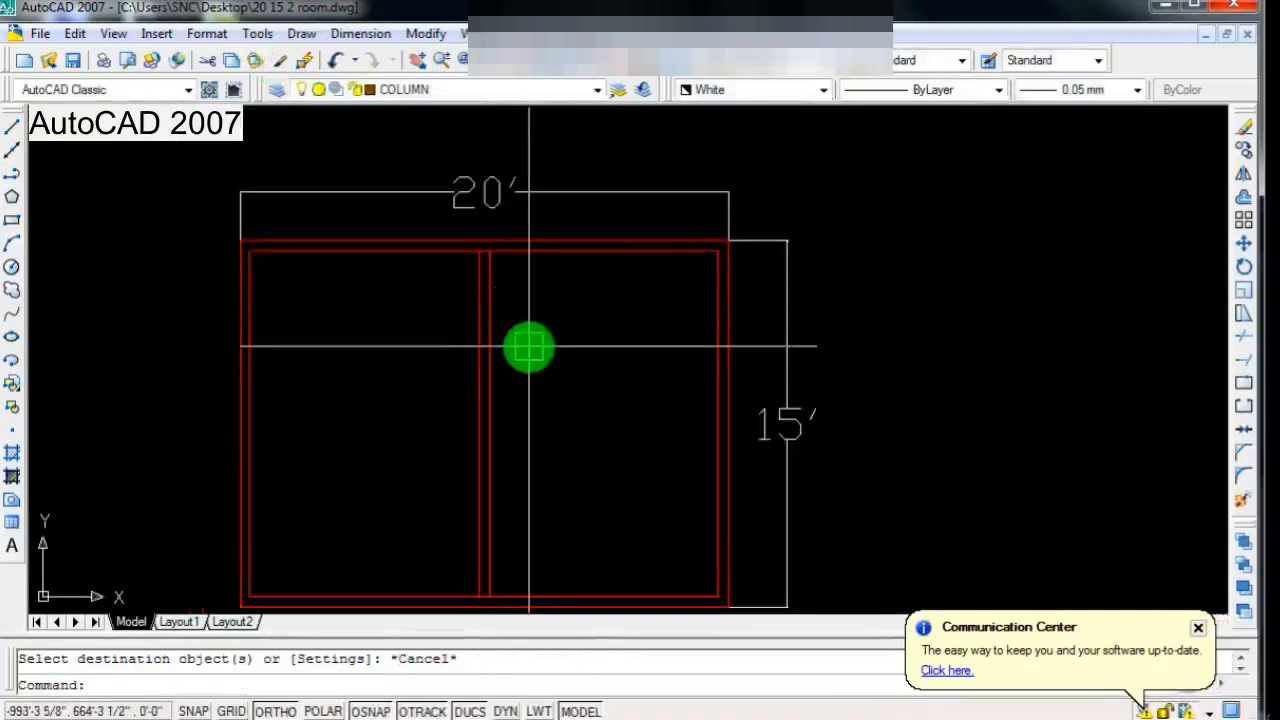
key(ctrl+s)
scroll(529, 347, down, 2)
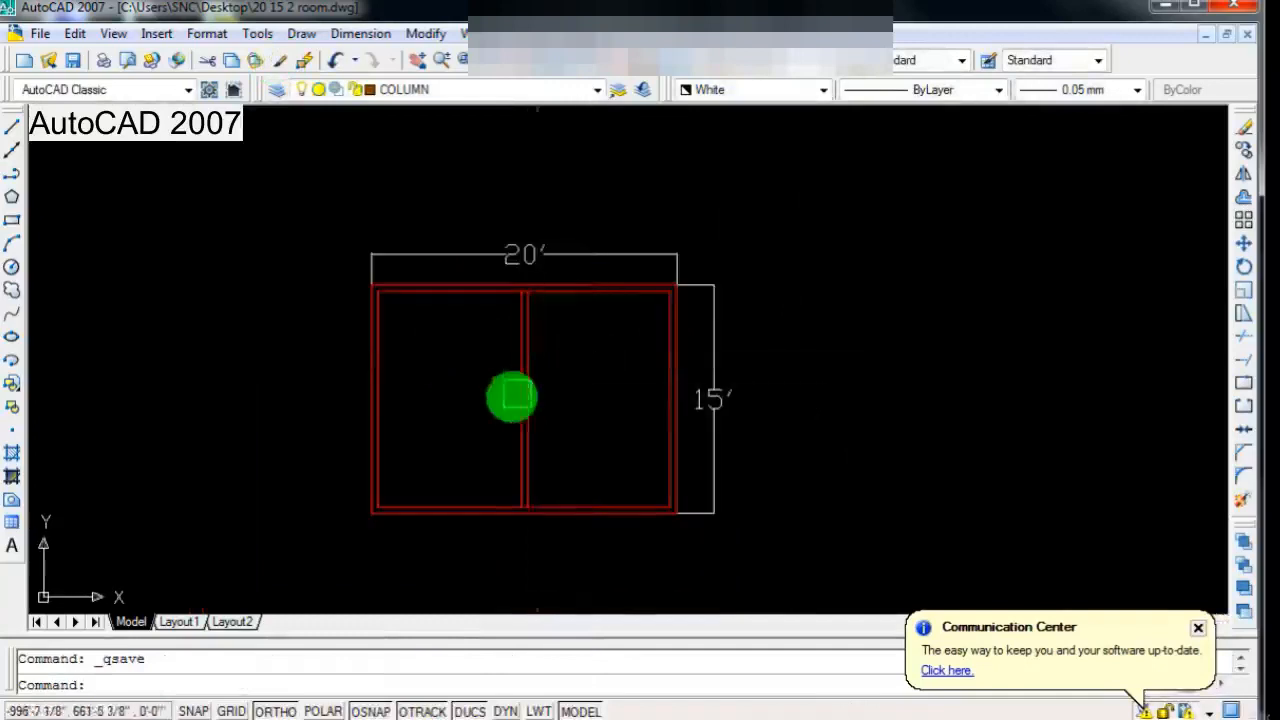
scroll(517, 397, up, 3)
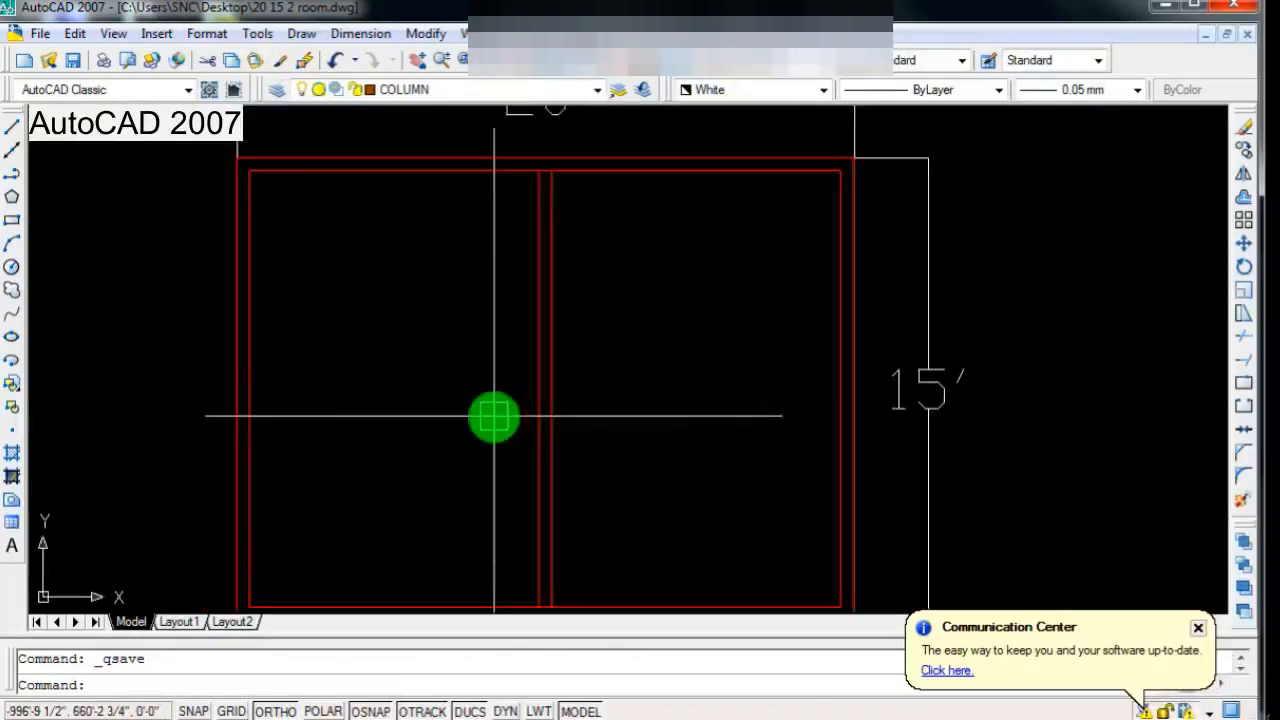
scroll(493, 416, down, 2)
scroll(514, 434, up, 2)
scroll(537, 474, down, 2)
scroll(586, 434, up, 1)
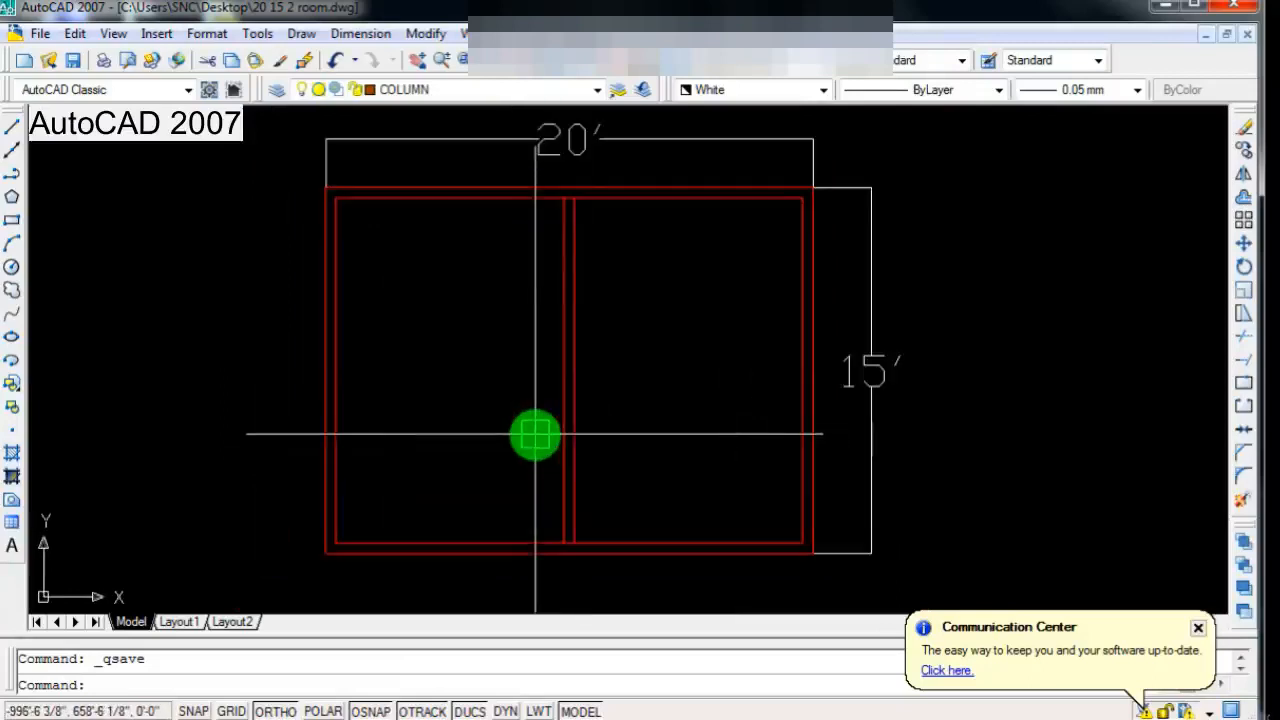
scroll(545, 430, down, 1)
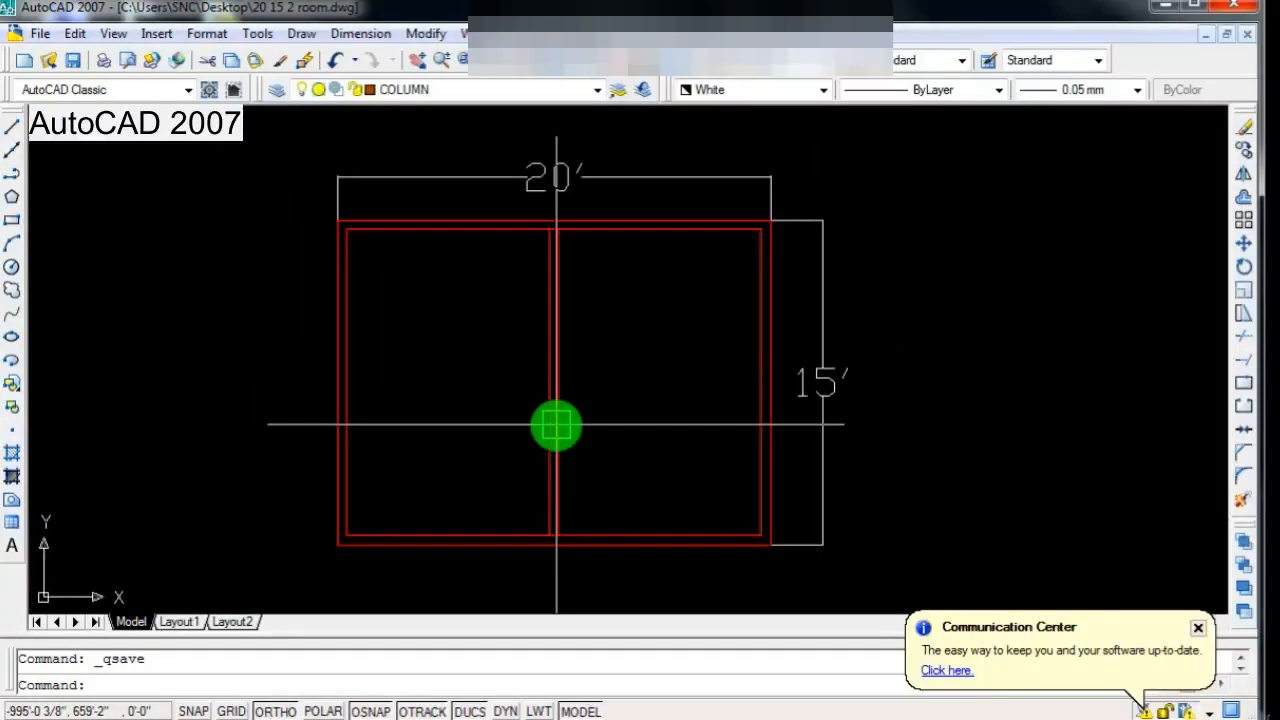
scroll(556, 425, up, 1)
scroll(534, 437, down, 2)
scroll(642, 489, up, 2)
scroll(642, 489, down, 2)
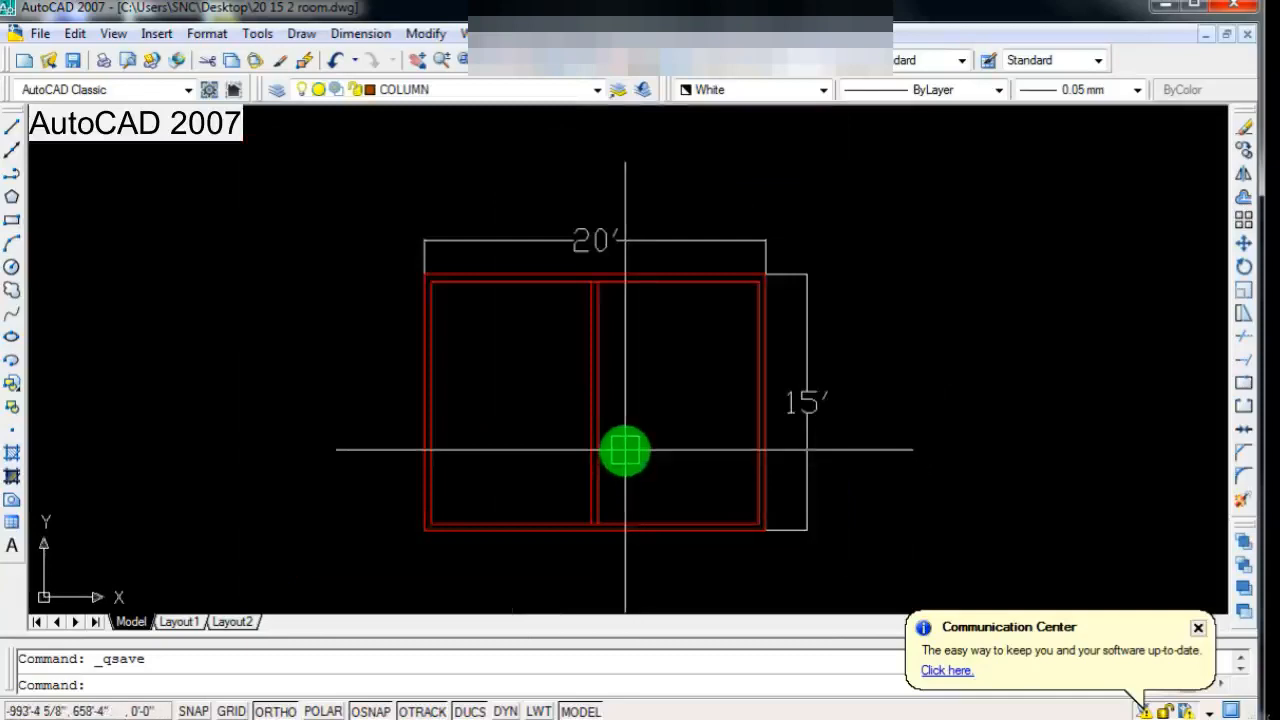
scroll(560, 349, up, 2)
scroll(597, 409, down, 1)
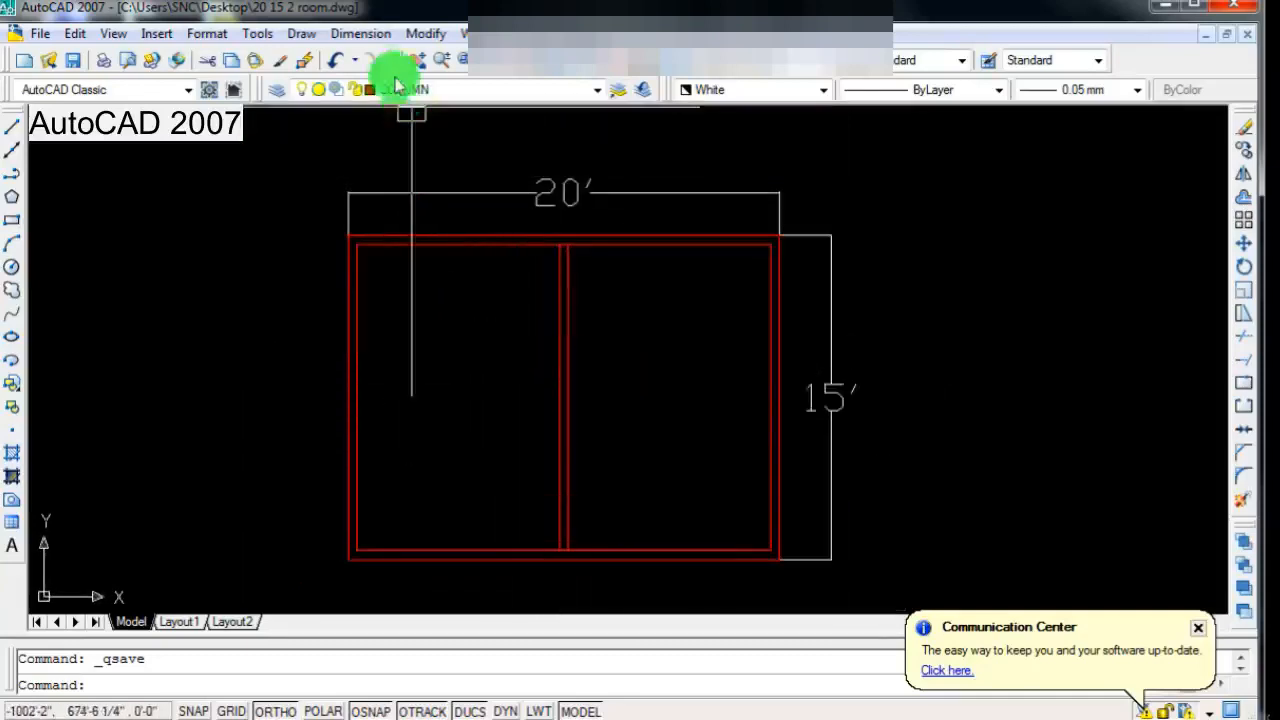
Step: Add an aligned dimension across the left room, from the partition face to the inner face of the left wall
click(358, 34)
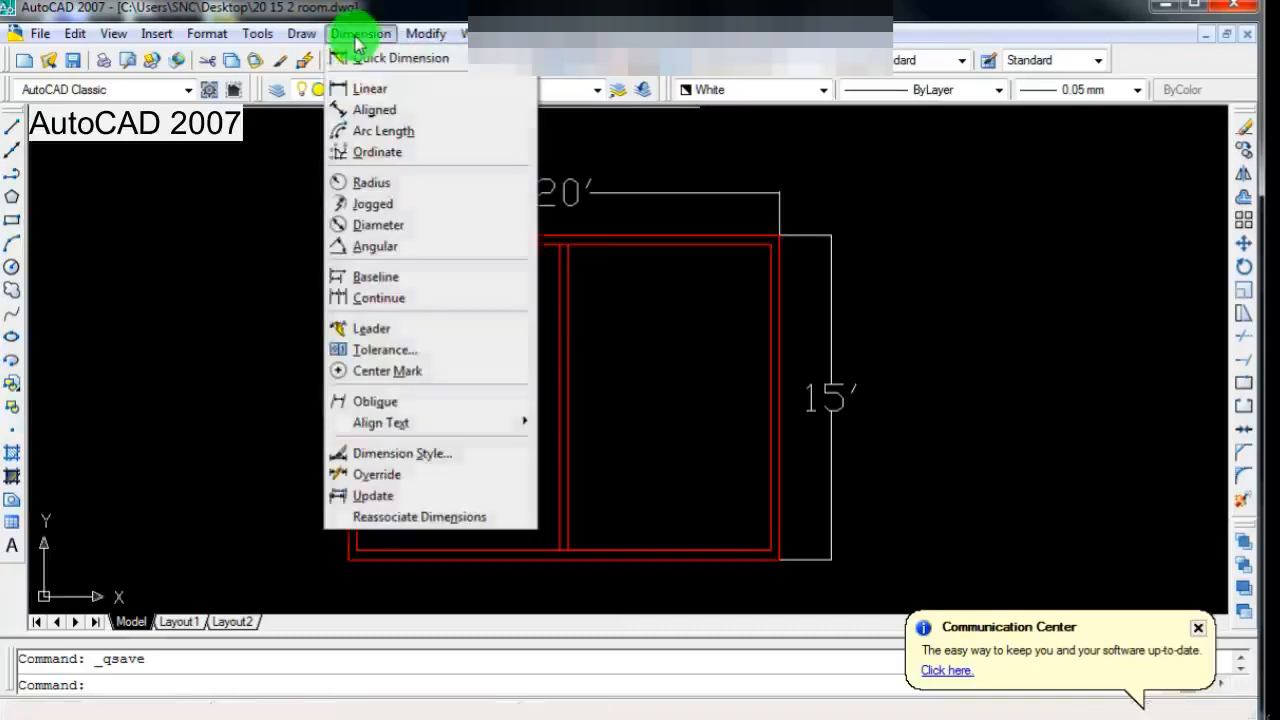
click(374, 109)
scroll(549, 337, up, 3)
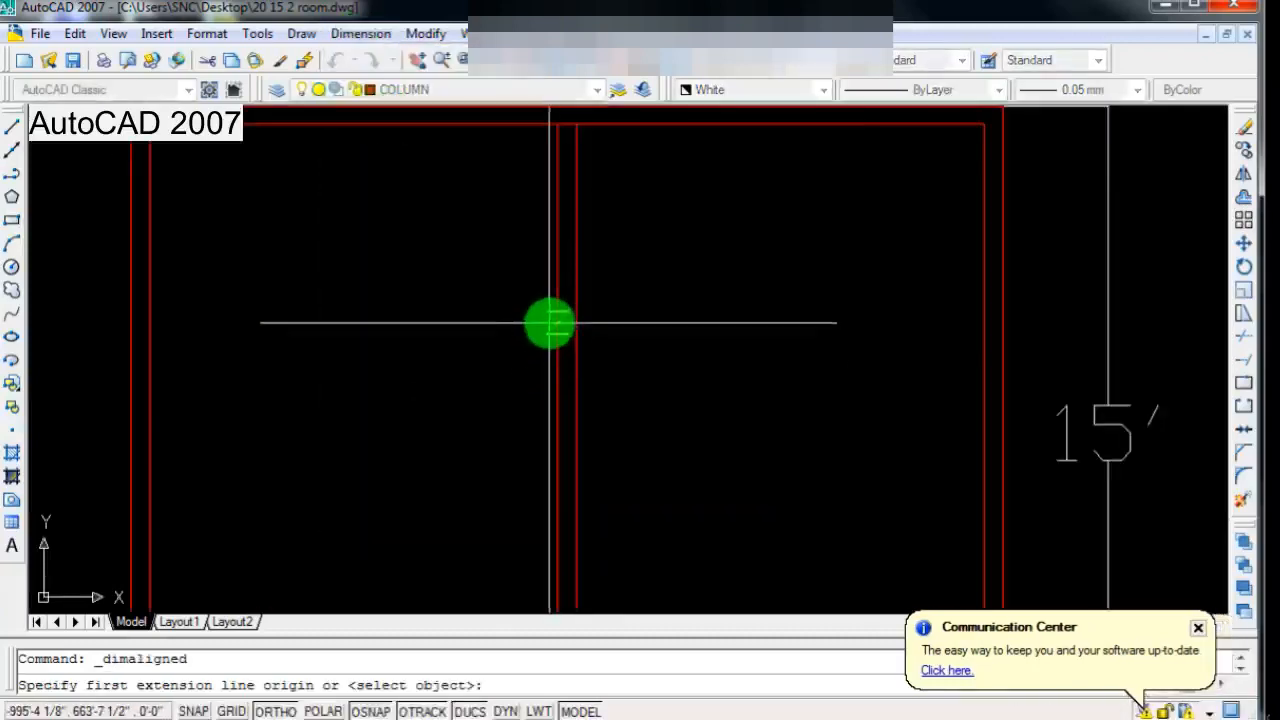
click(549, 320)
click(145, 320)
click(145, 320)
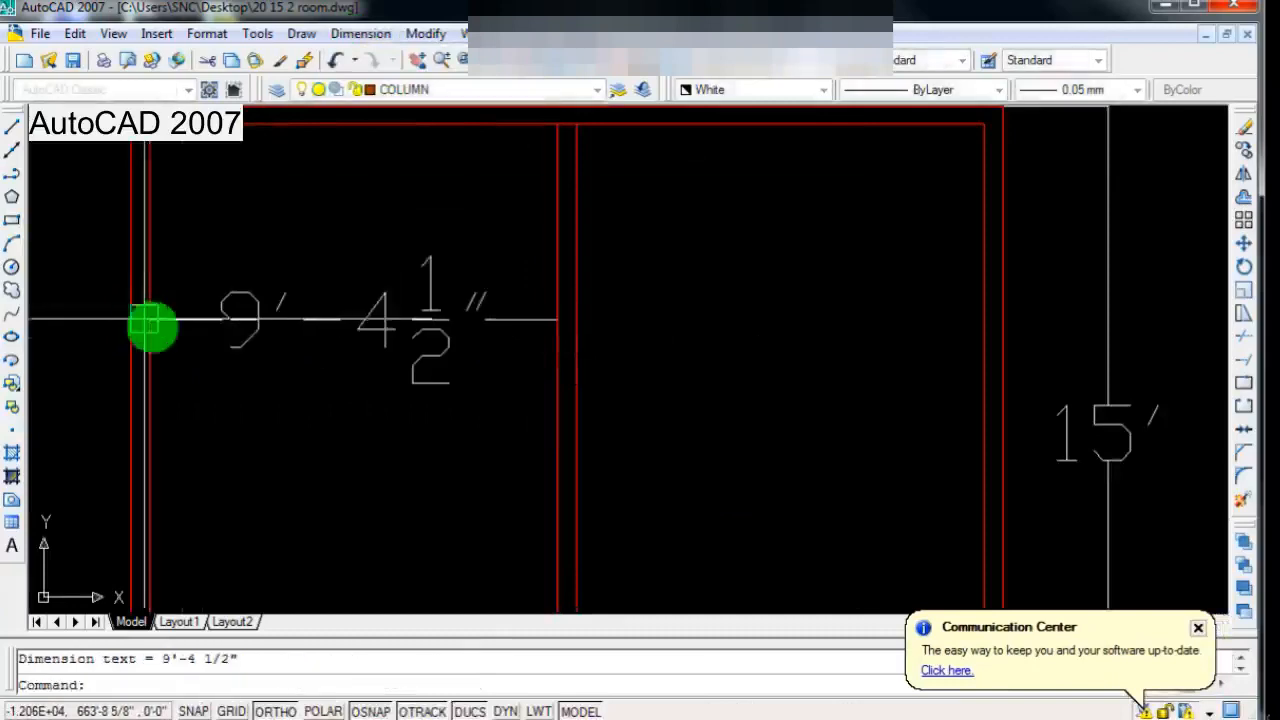
Step: Add an aligned dimension across the right room, from the partition face to the inner face of the right wall
scroll(420, 428, down, 5)
scroll(486, 408, up, 3)
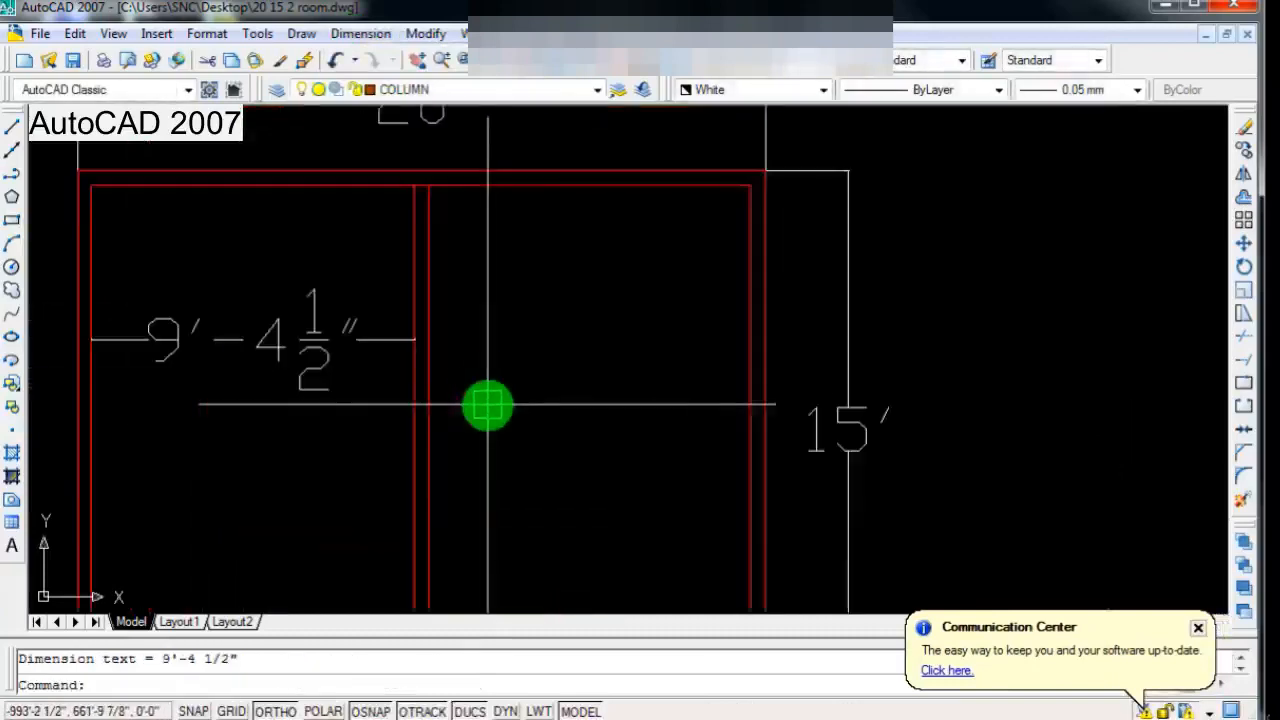
key(Return)
click(429, 307)
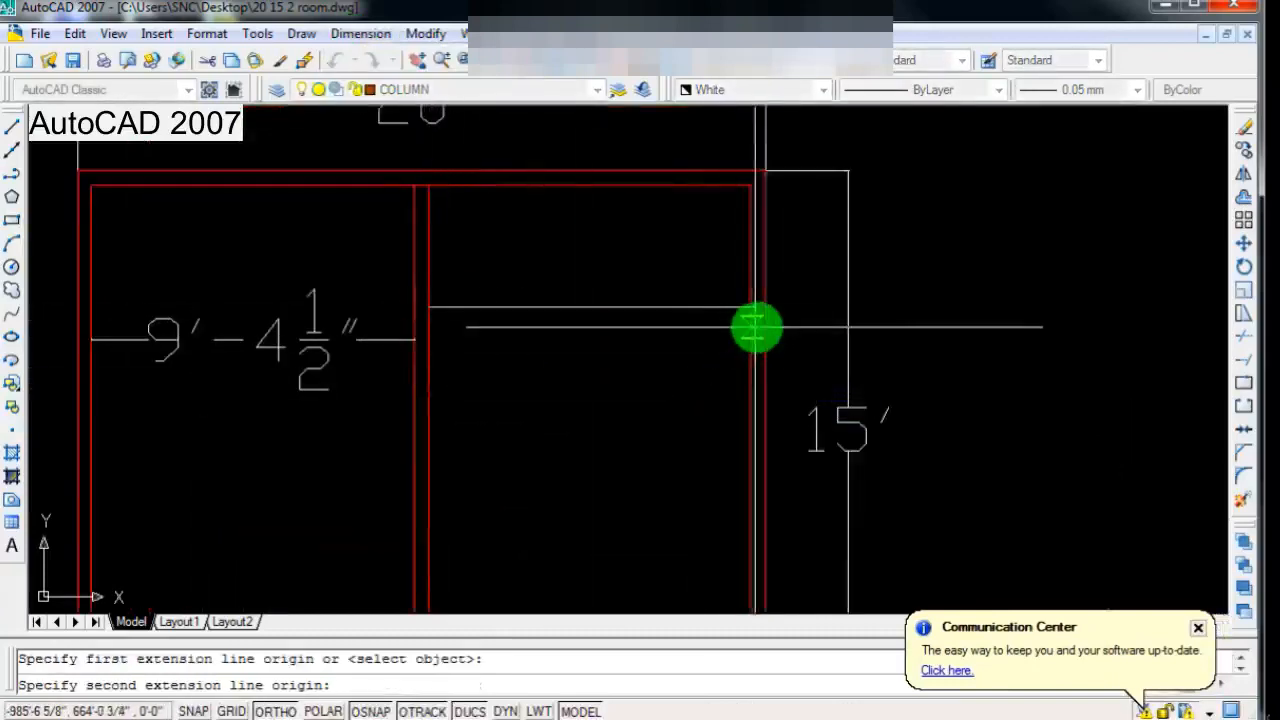
click(751, 308)
click(750, 308)
scroll(622, 383, down, 5)
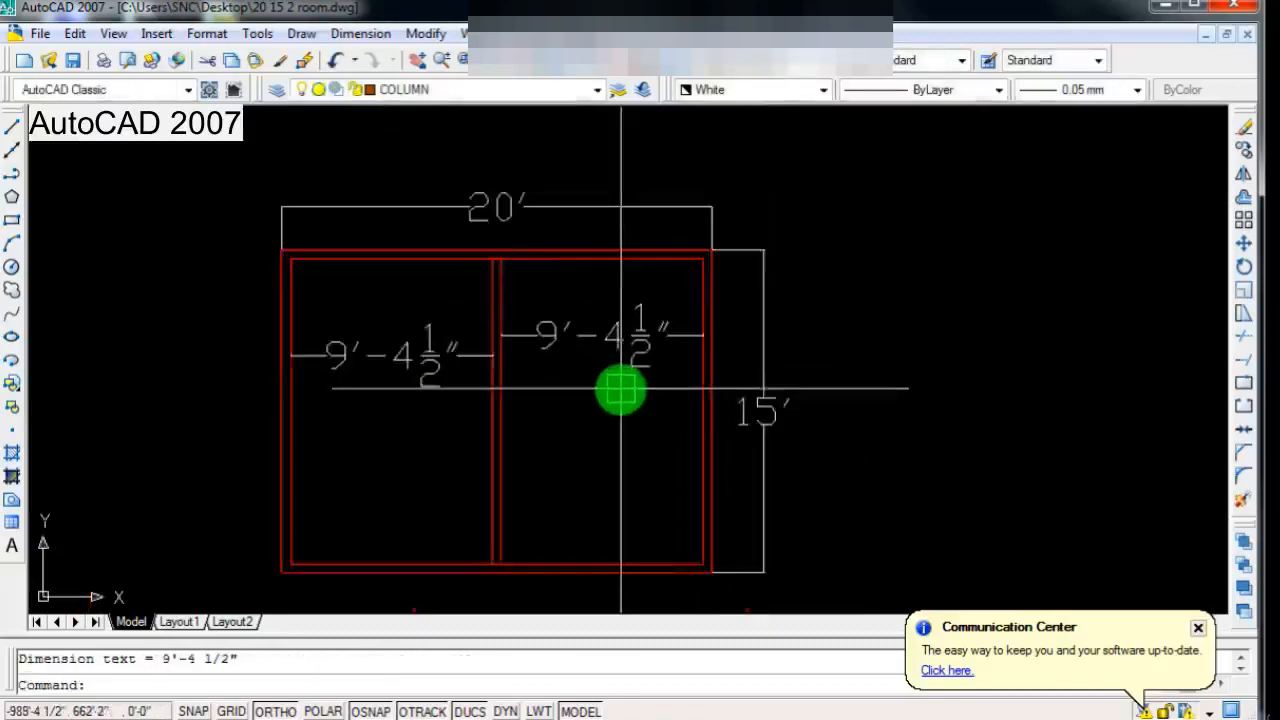
scroll(598, 367, up, 4)
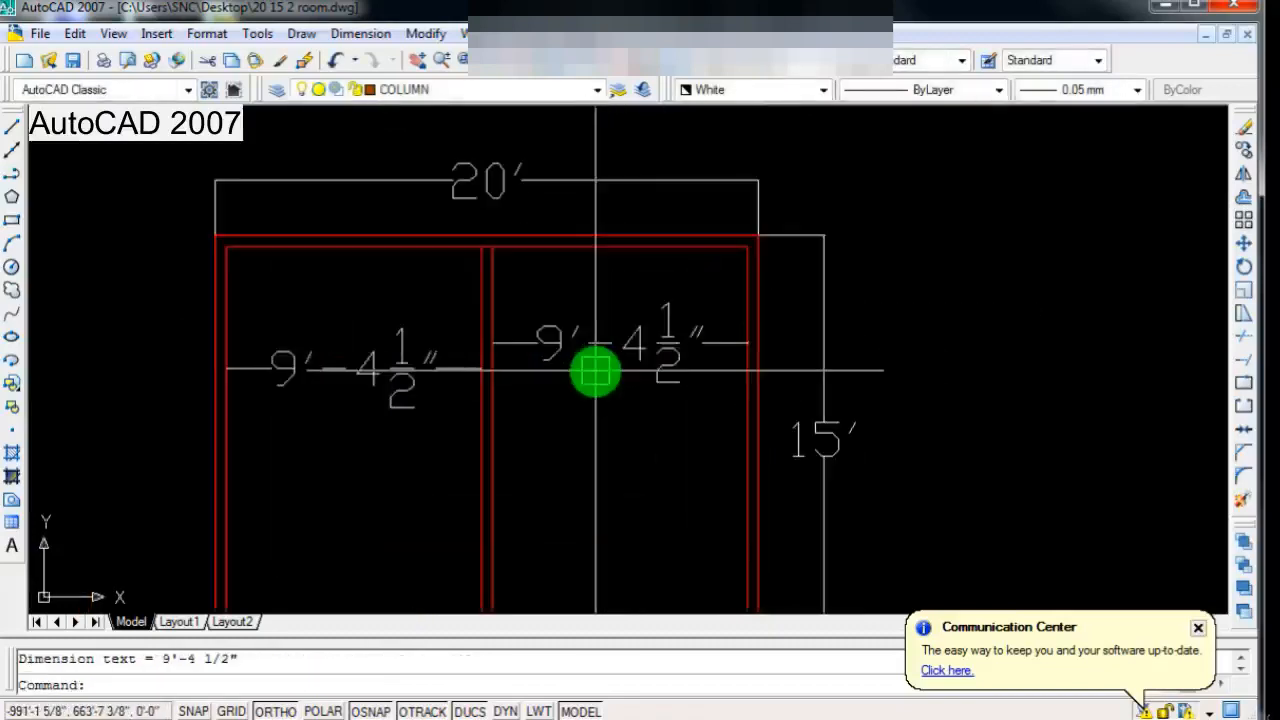
scroll(595, 371, down, 2)
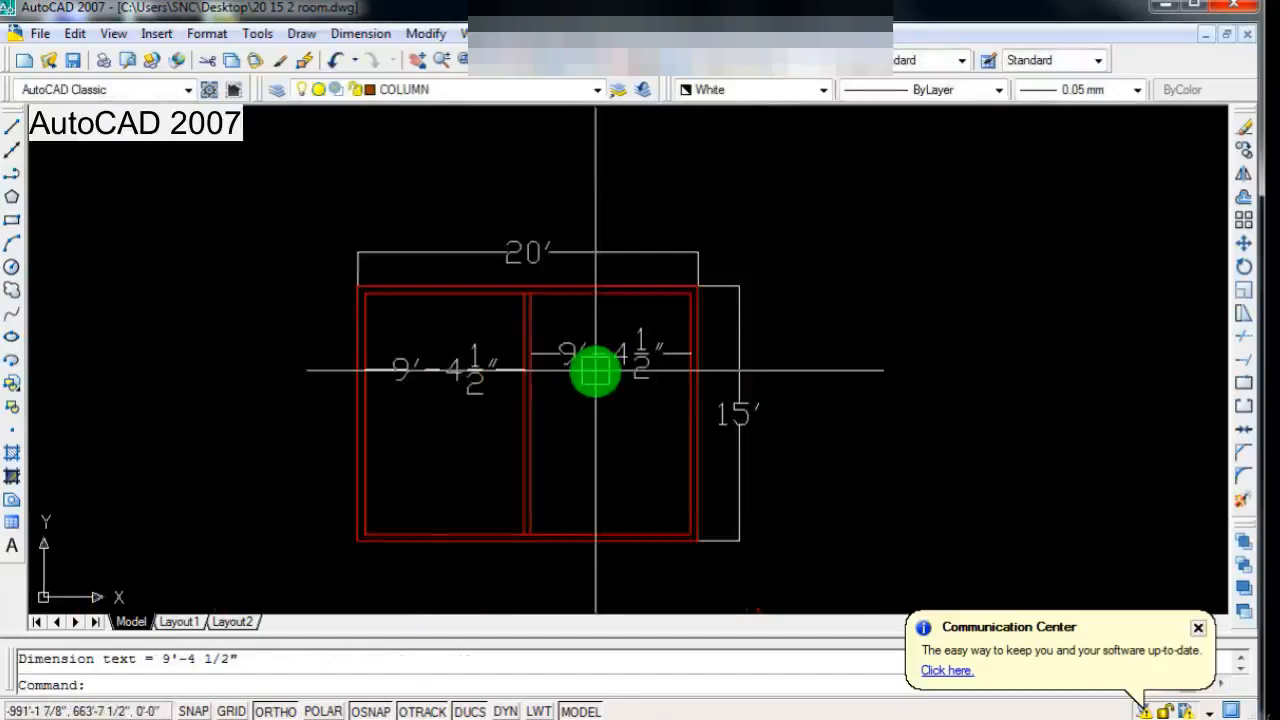
scroll(477, 457, up, 1)
scroll(509, 437, down, 2)
scroll(513, 435, up, 1)
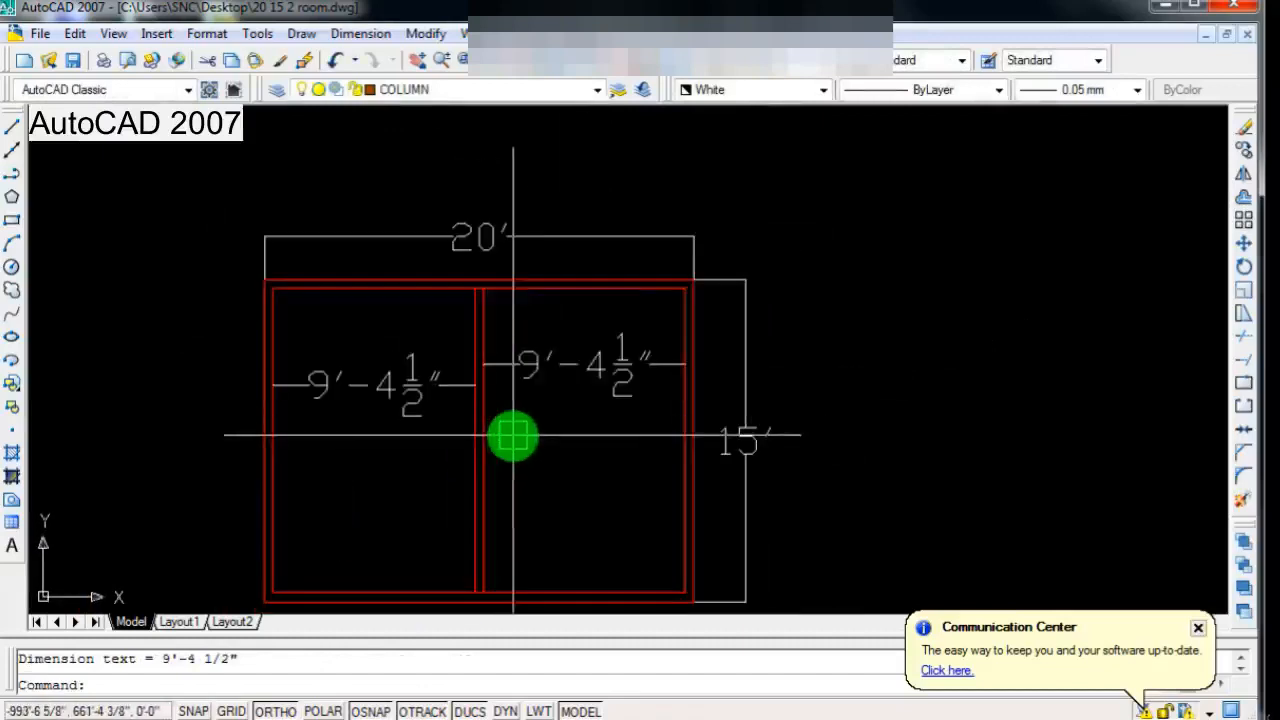
scroll(531, 426, down, 2)
scroll(531, 426, up, 1)
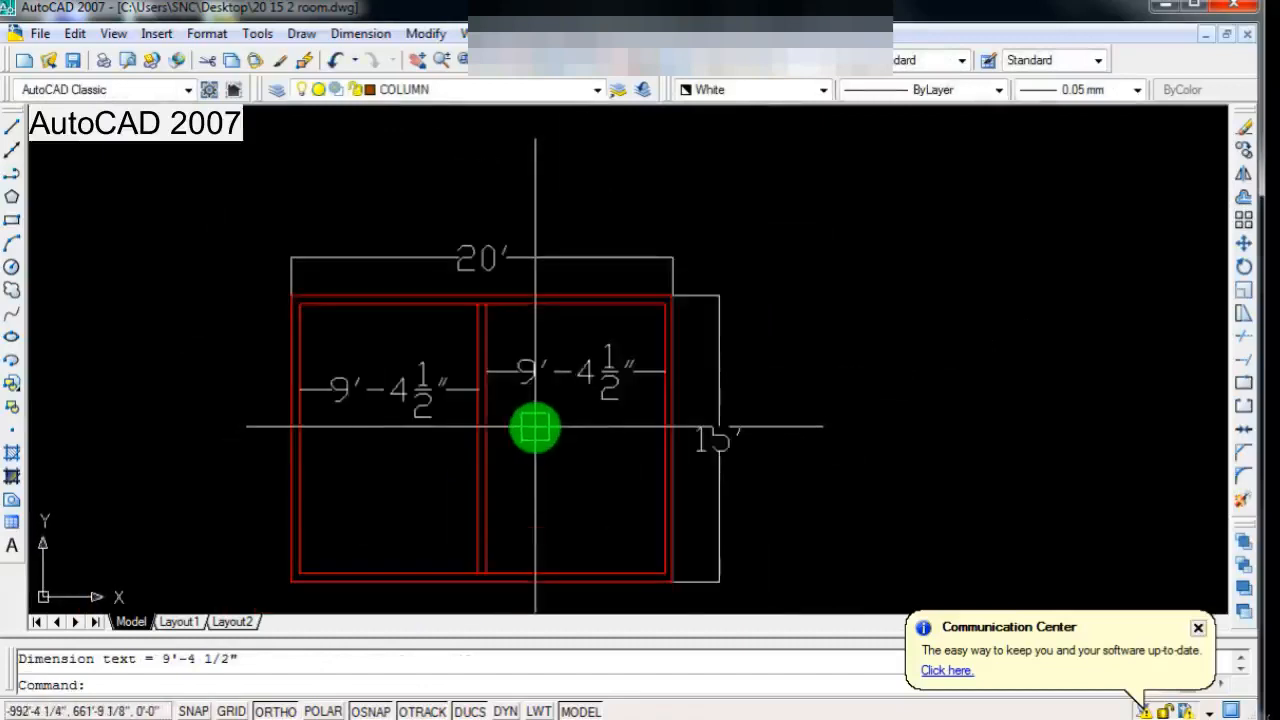
scroll(537, 455, down, 2)
scroll(537, 455, up, 1)
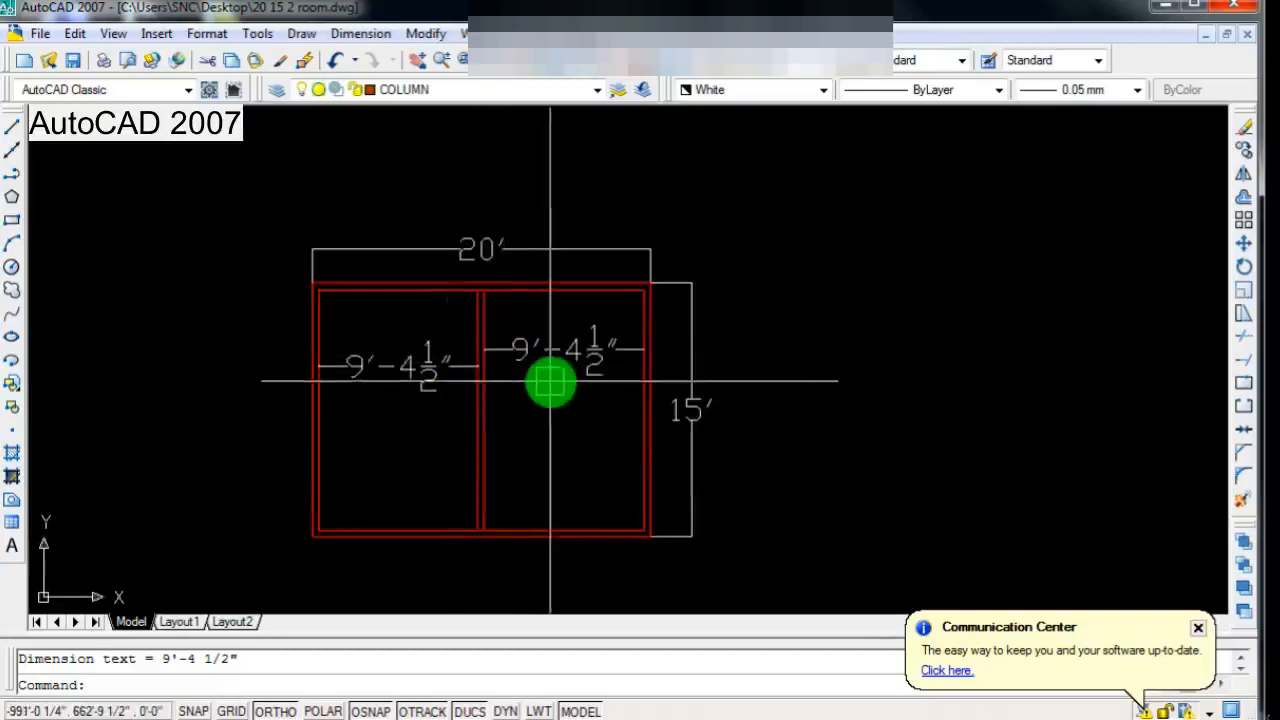
scroll(503, 423, down, 1)
scroll(613, 292, up, 1)
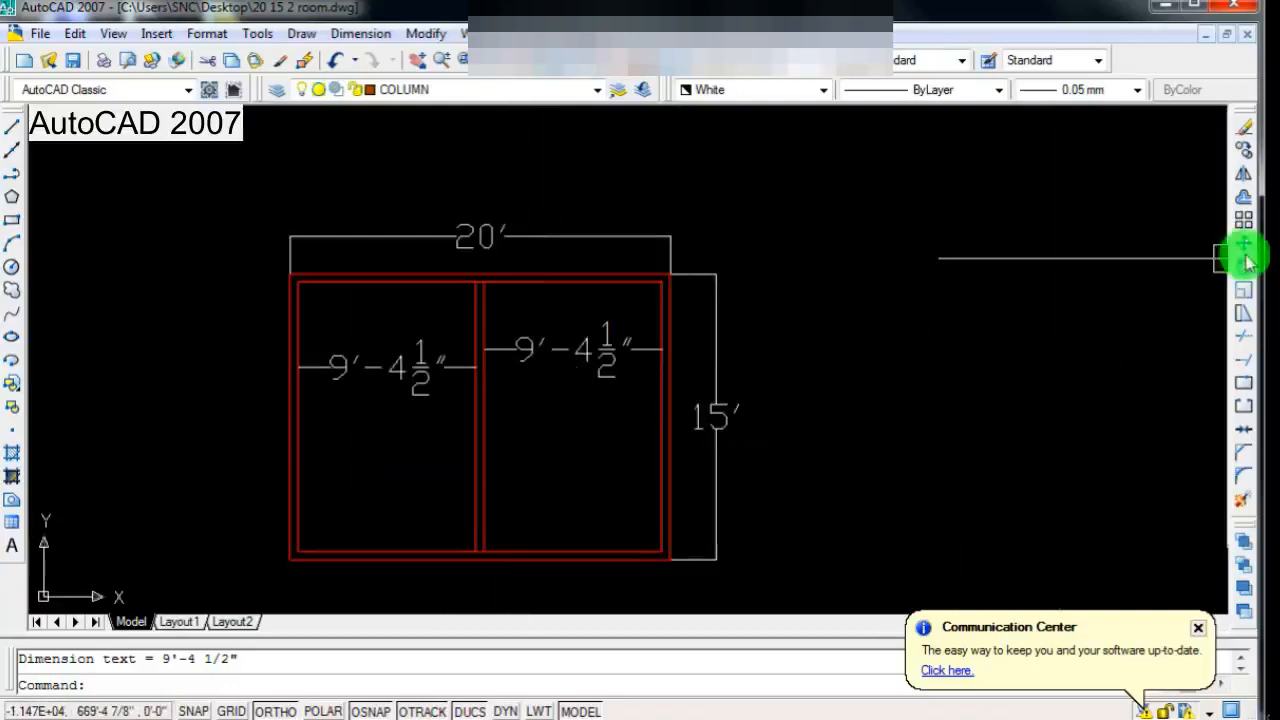
Step: Offset the inner bottom wall line 4' upward into the rooms
click(1246, 203)
scroll(434, 491, up, 3)
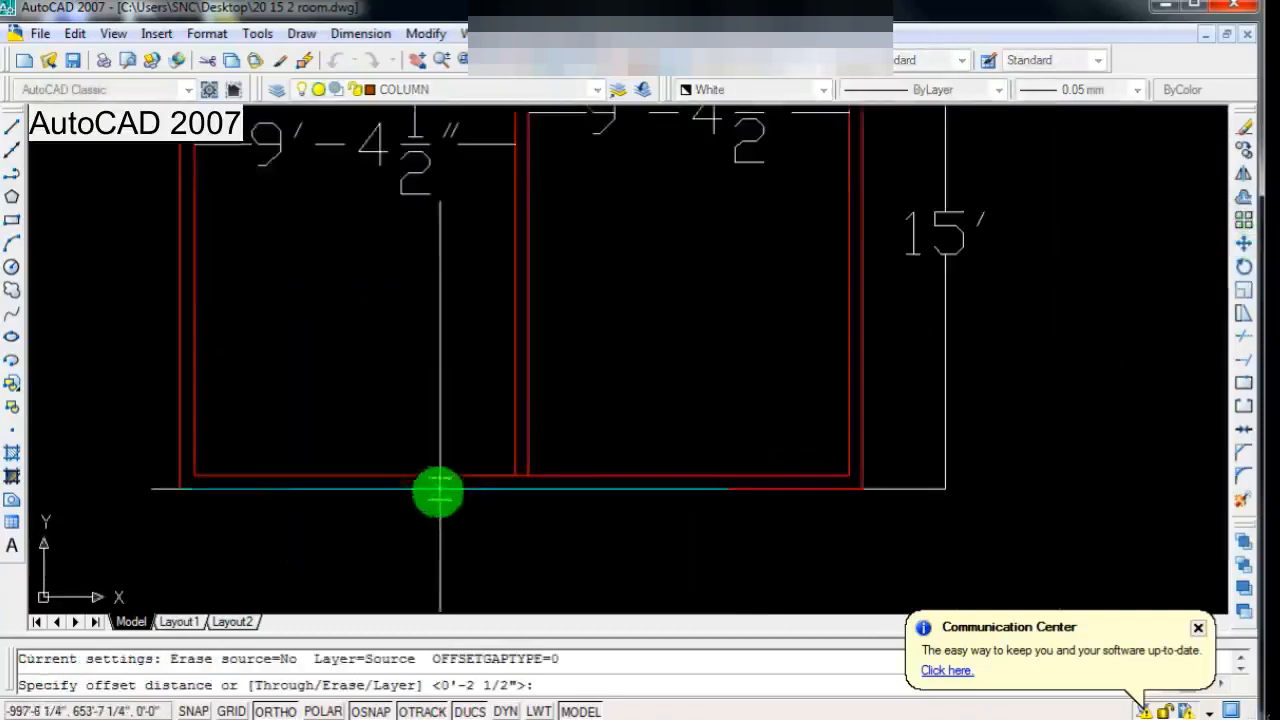
click(396, 488)
scroll(400, 490, down, 2)
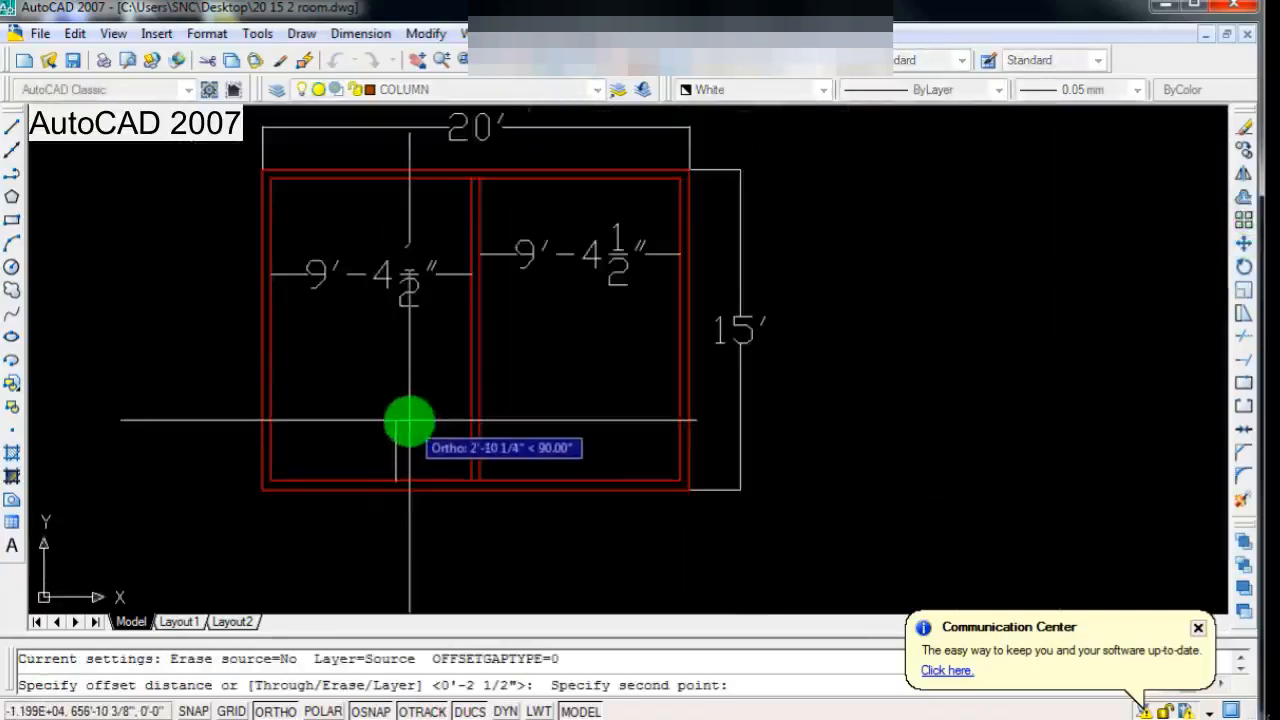
text(4')
key(Return)
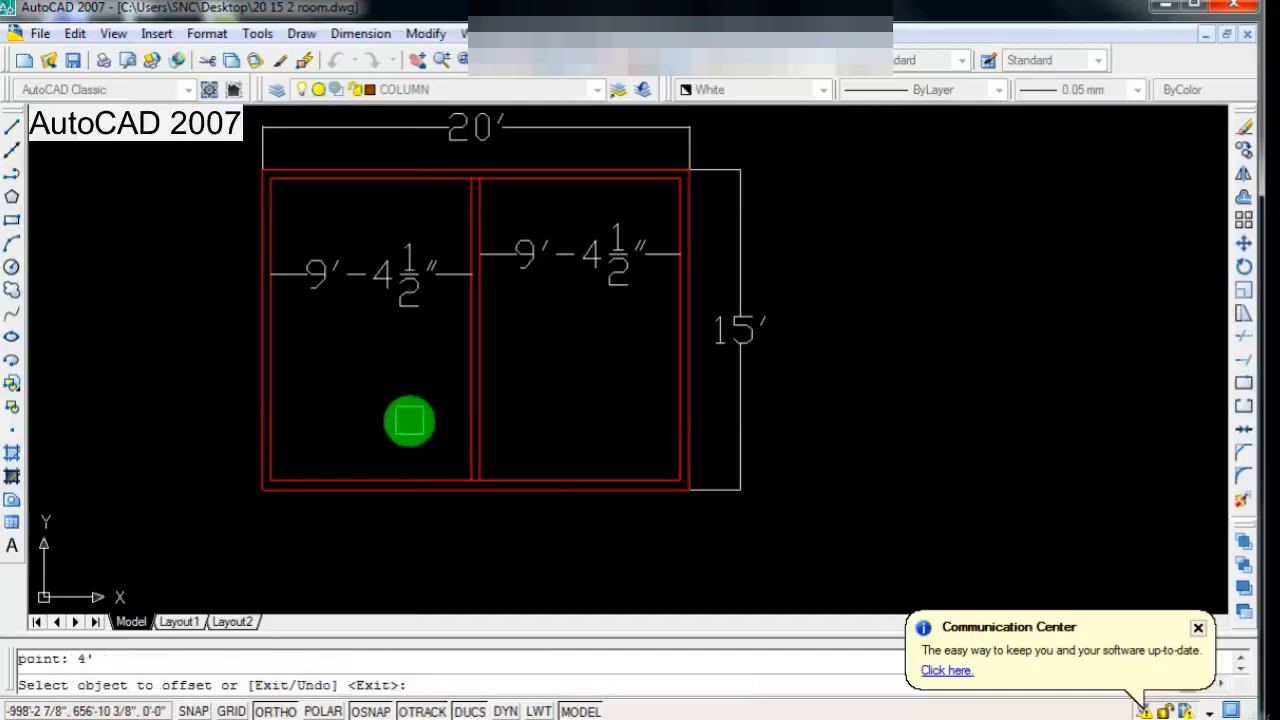
scroll(395, 450, up, 2)
click(447, 486)
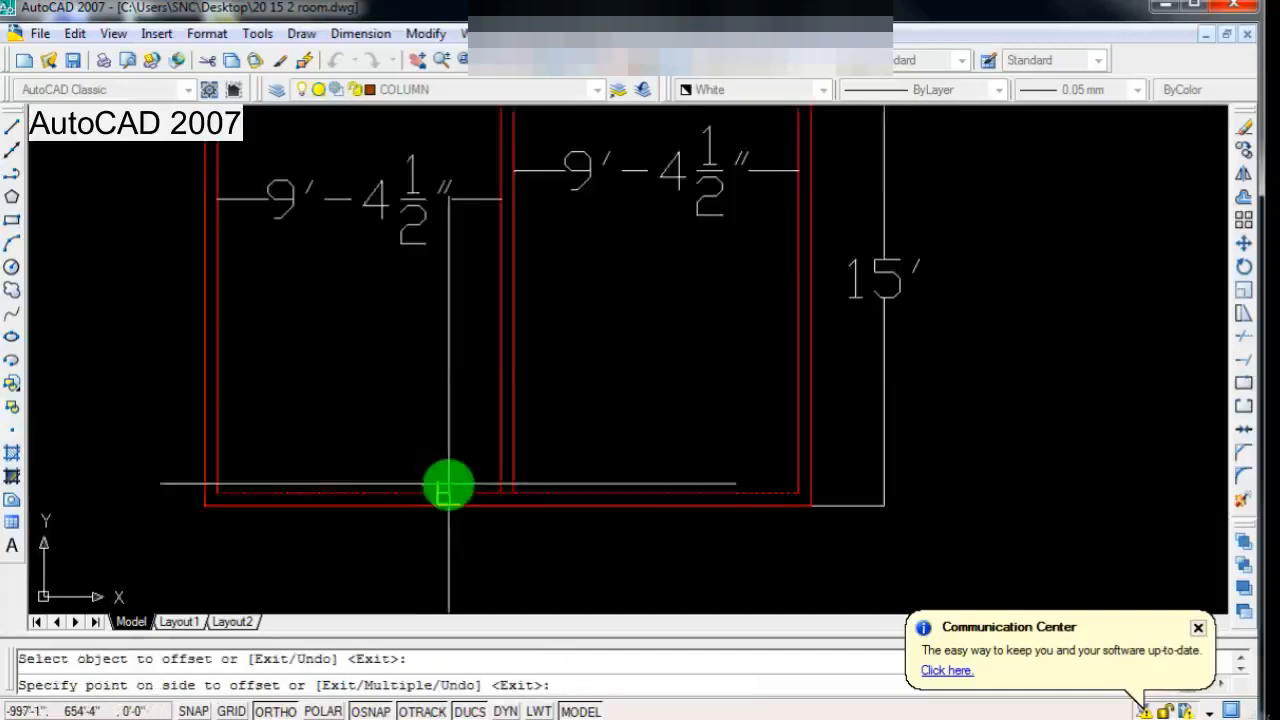
click(443, 409)
scroll(440, 470, down, 4)
scroll(436, 455, up, 3)
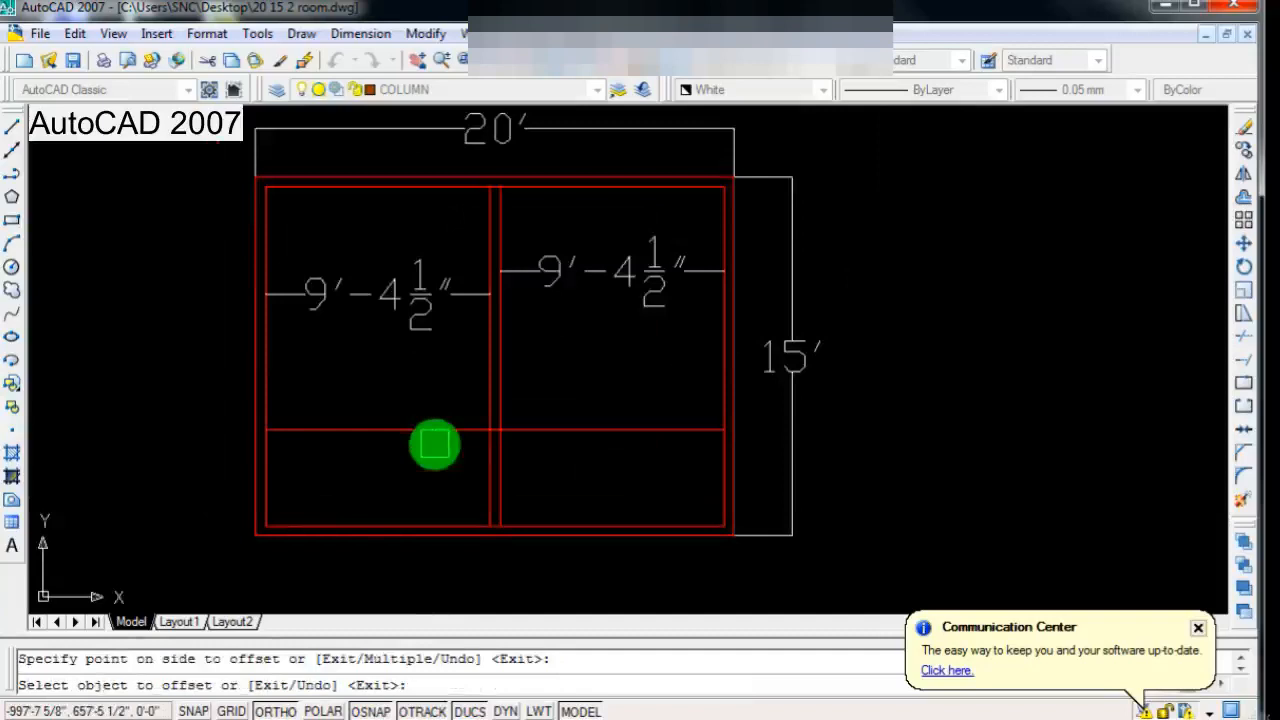
key(Return)
key(Return)
Step: Offset the cross wall line 5" upward to give the cross wall its thickness
click(432, 431)
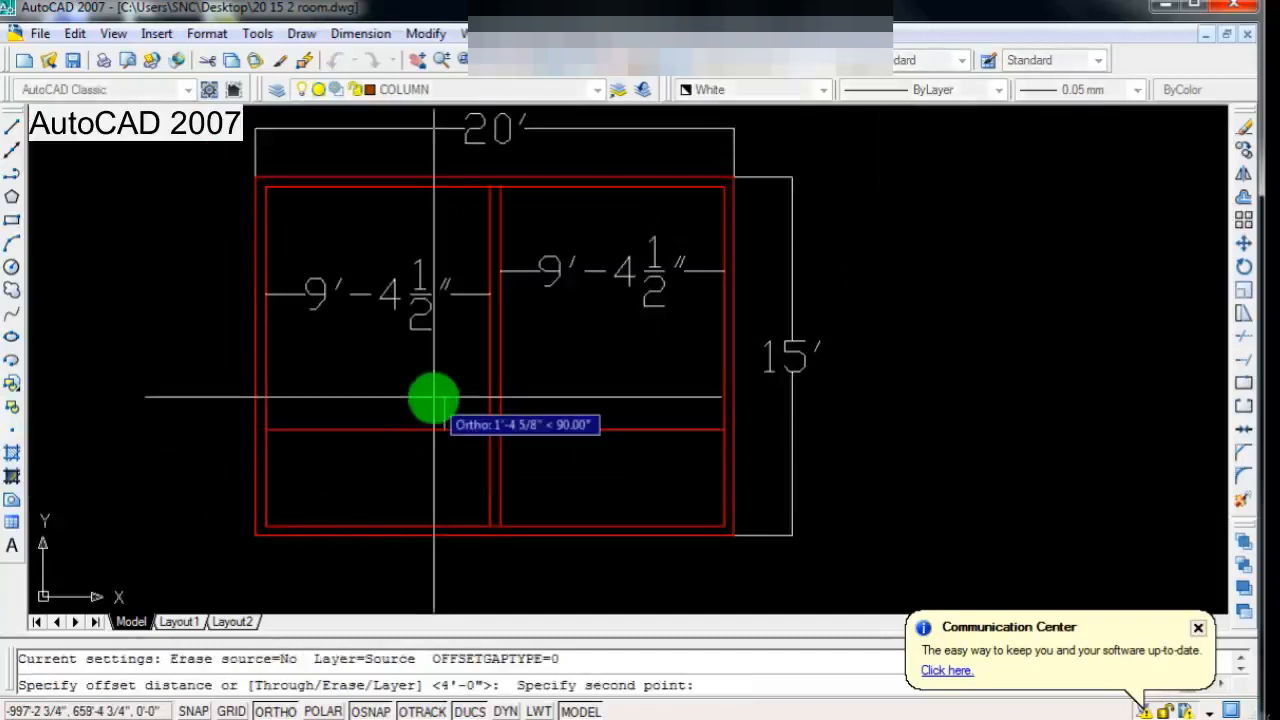
text(5")
key(Return)
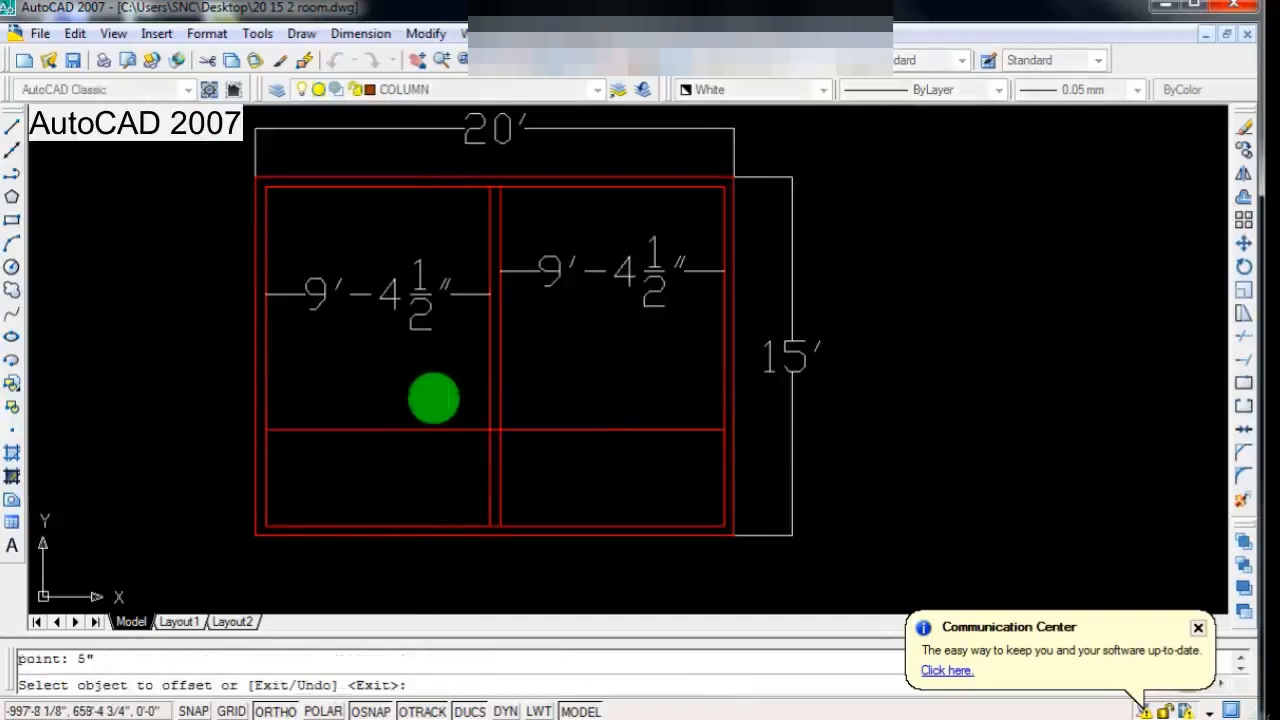
click(432, 428)
click(432, 418)
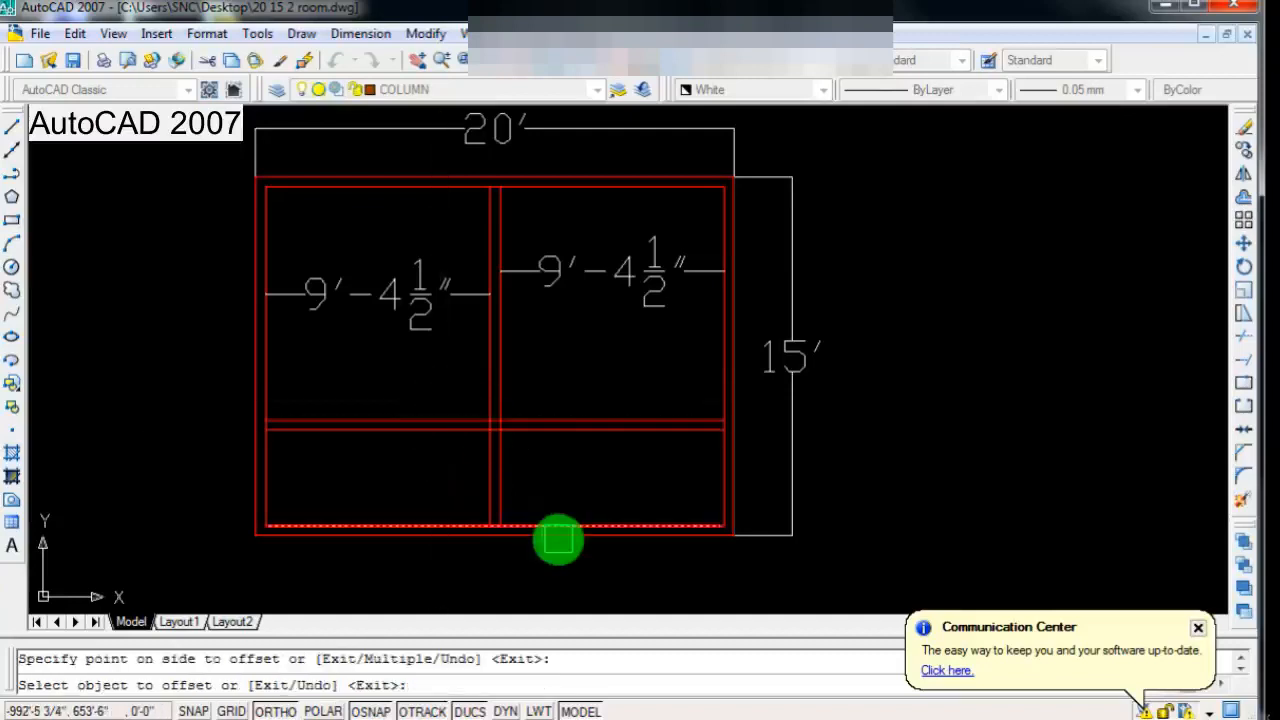
scroll(558, 538, down, 2)
scroll(500, 462, up, 3)
key(Escape)
Step: Add an aligned vertical dimension in the lower left space, from the cross wall's lower face to the inner bottom wall line
scroll(501, 462, down, 2)
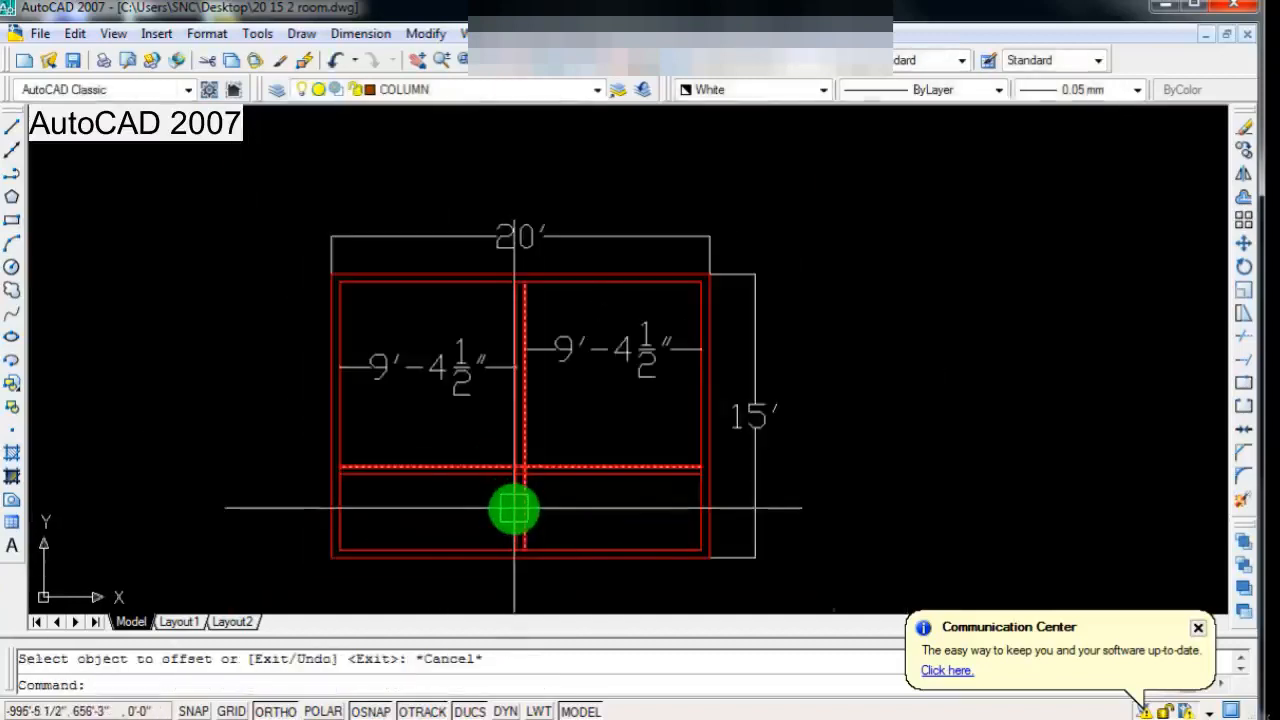
scroll(514, 510, up, 1)
scroll(511, 509, down, 2)
scroll(514, 510, up, 2)
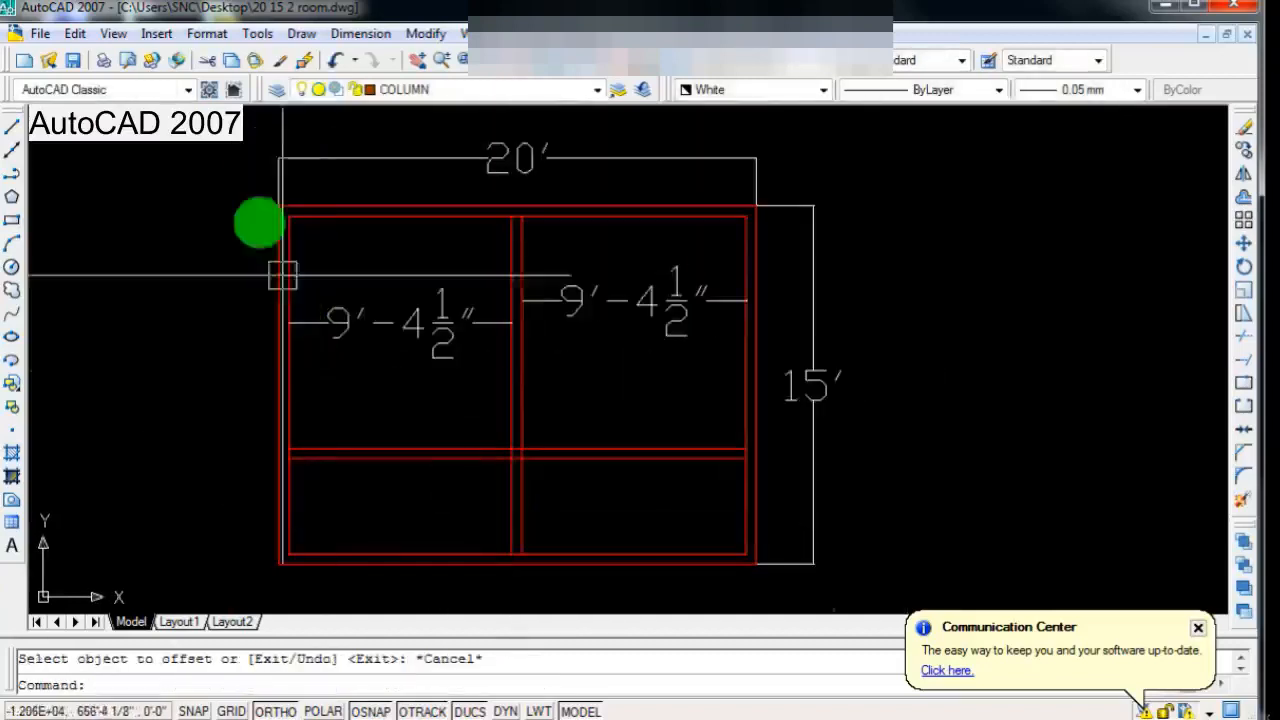
click(361, 33)
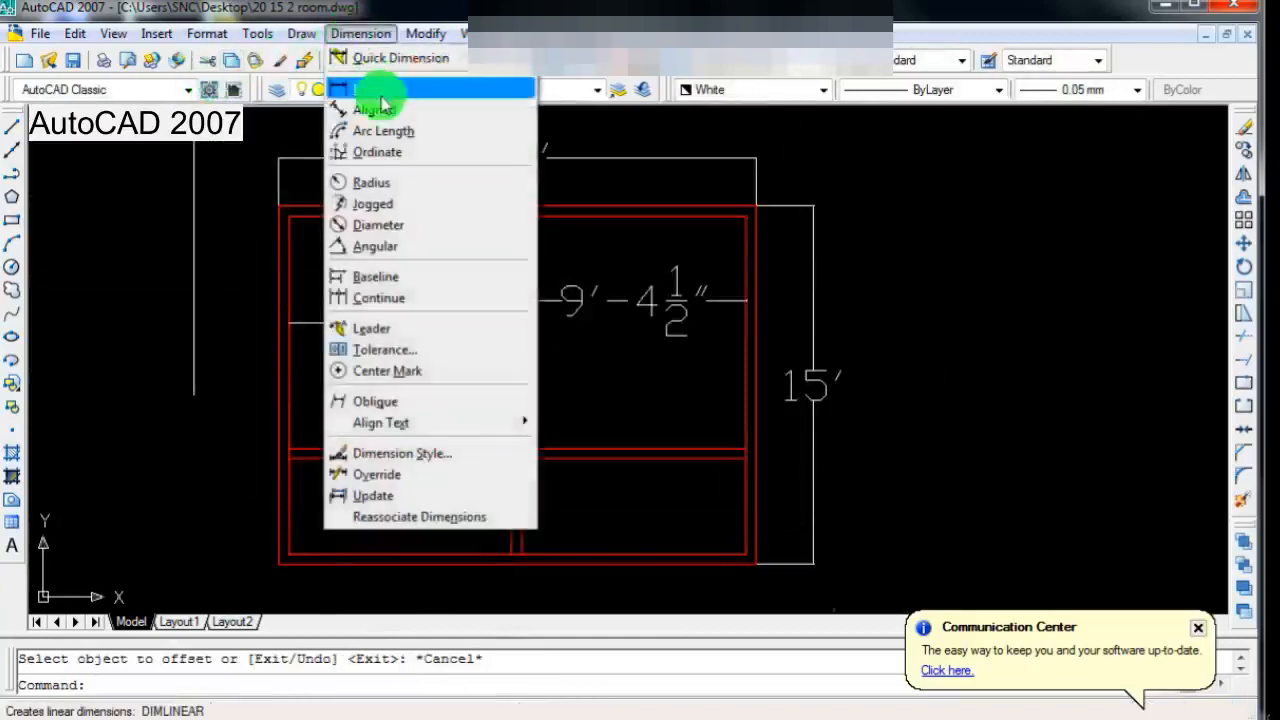
click(375, 108)
scroll(410, 480, up, 1)
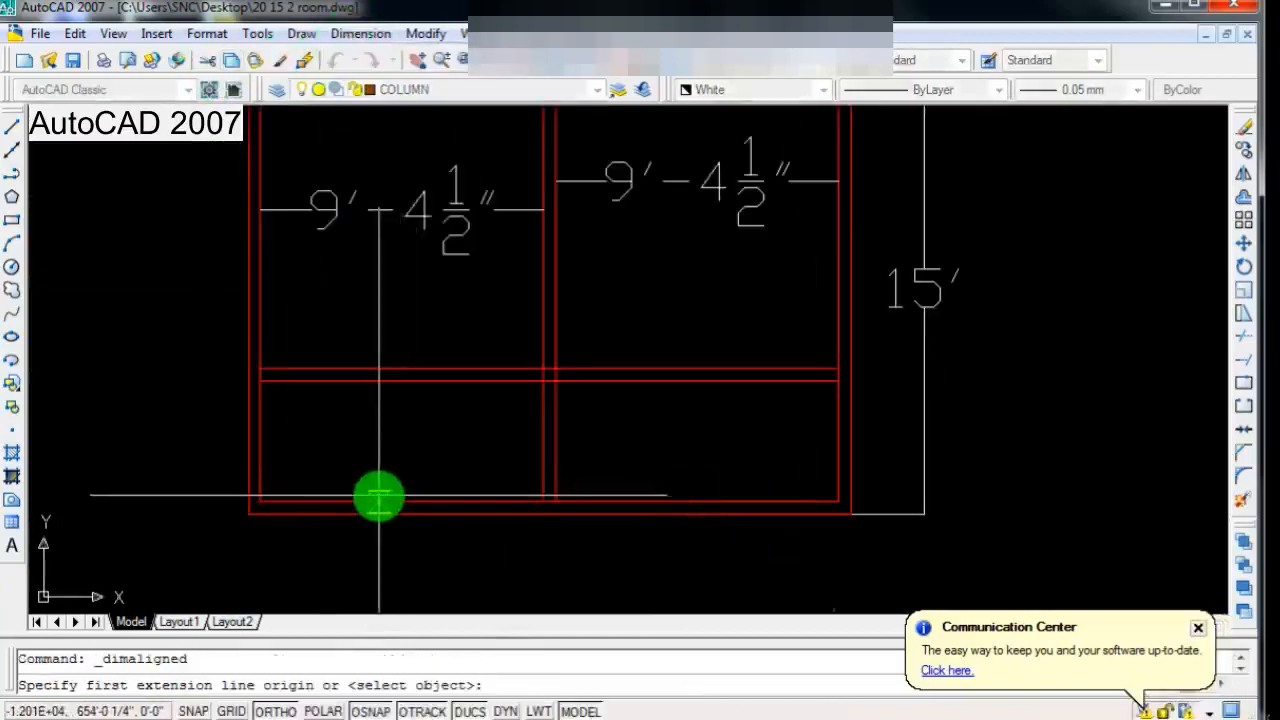
click(375, 390)
click(376, 500)
click(377, 403)
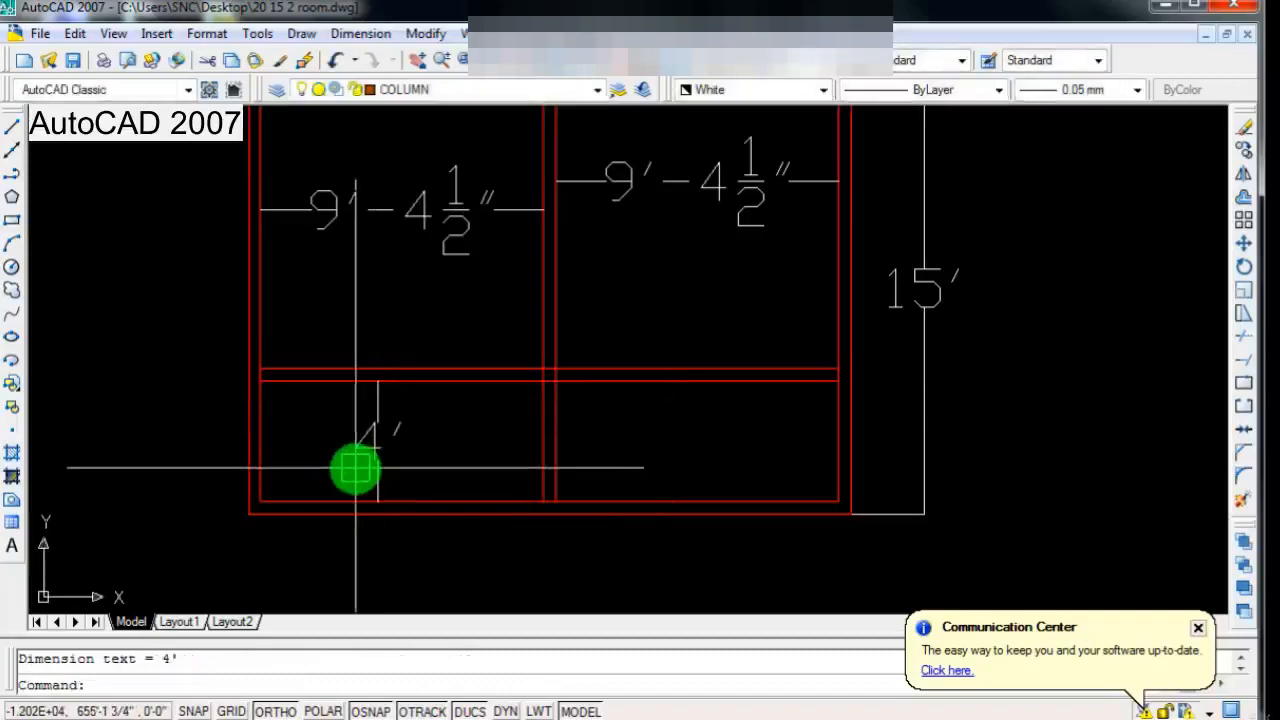
Step: Add an aligned vertical dimension in the lower right space, from the inner bottom wall line to the cross wall's lower face
scroll(355, 468, down, 3)
scroll(540, 480, up, 3)
key(Return)
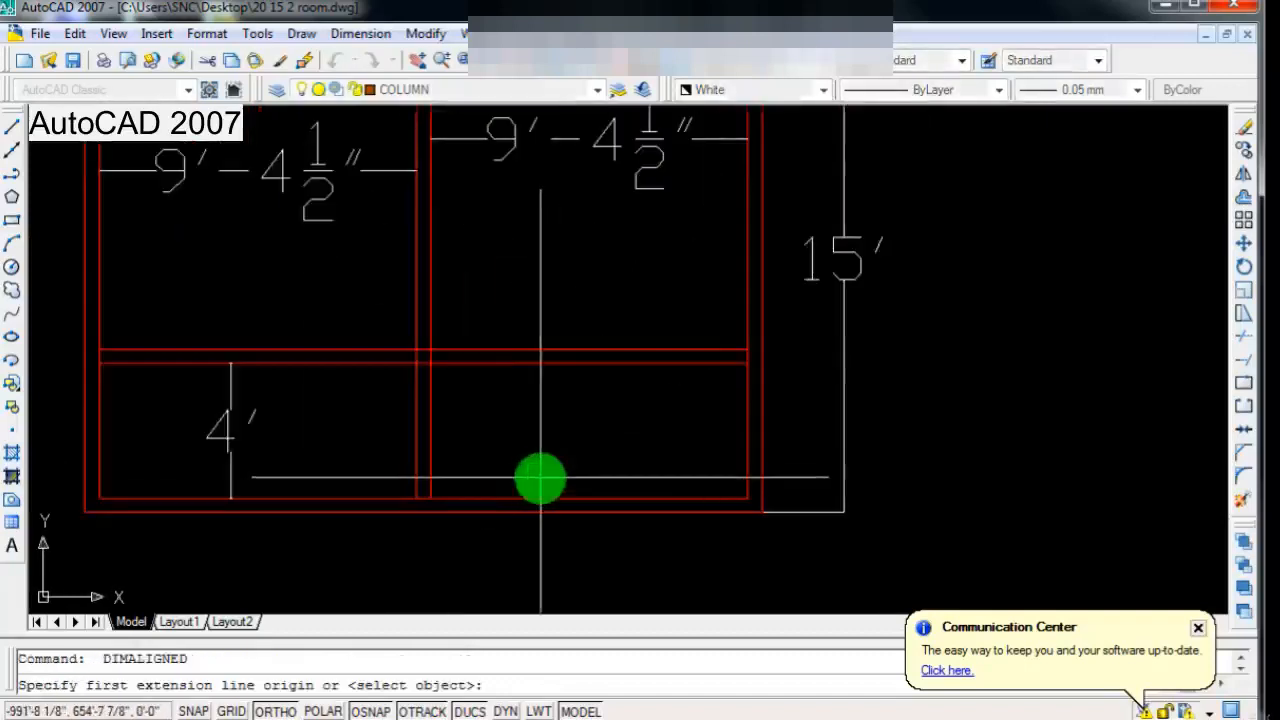
click(540, 497)
click(545, 364)
click(543, 380)
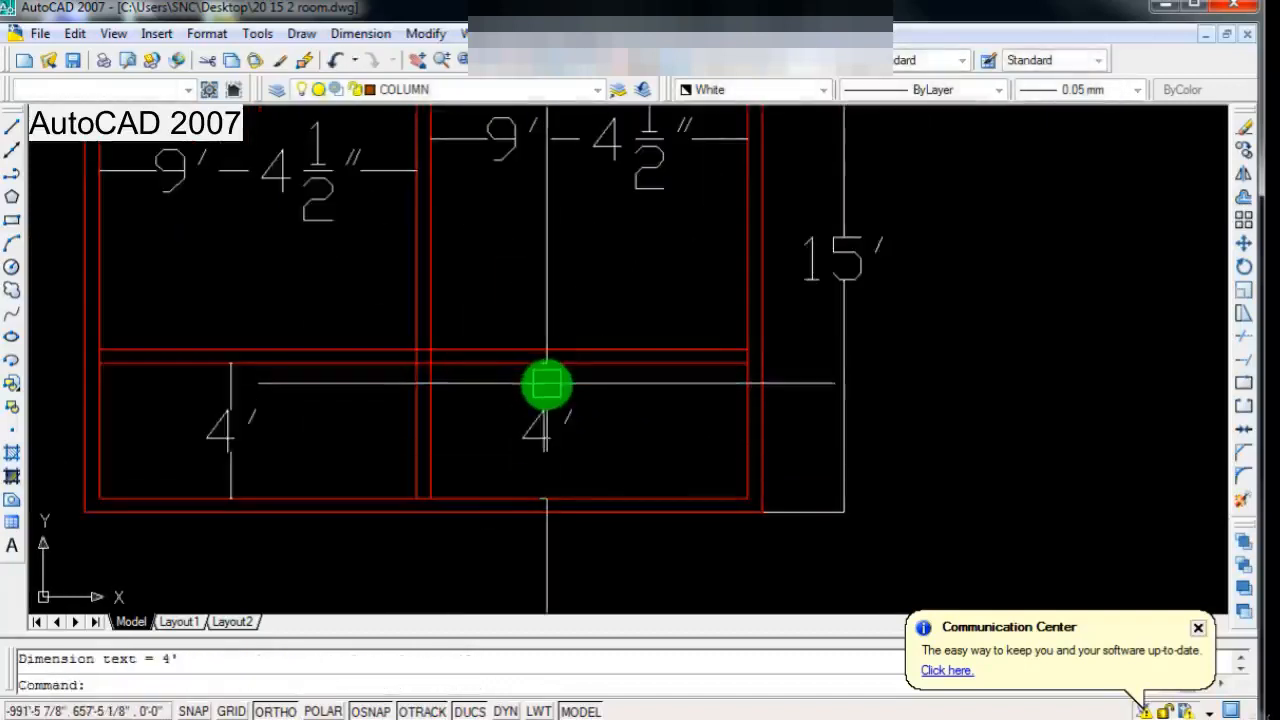
Step: Add an aligned vertical dimension in the upper left room, from the cross wall's upper face to the inner top wall line
scroll(503, 551, down, 2)
scroll(423, 466, up, 2)
scroll(424, 474, down, 2)
scroll(424, 474, down, 2)
scroll(405, 468, up, 3)
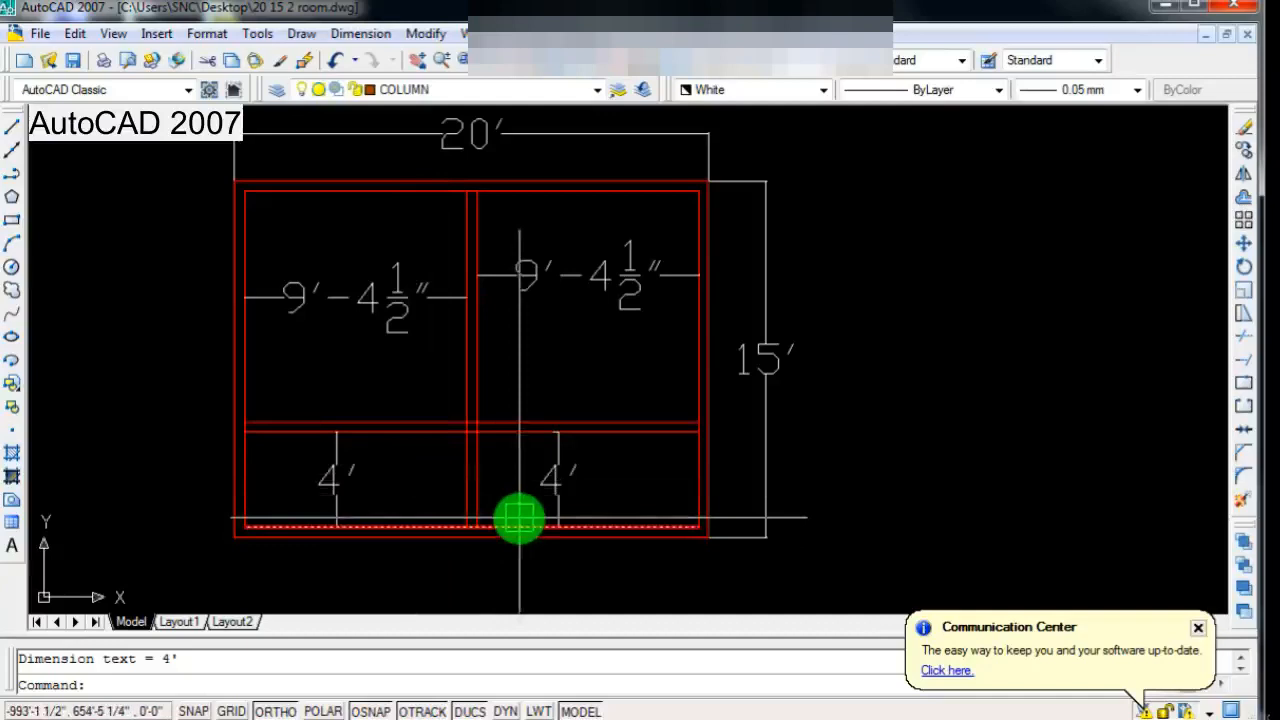
scroll(420, 426, down, 2)
scroll(371, 437, up, 3)
scroll(391, 400, down, 2)
key(Return)
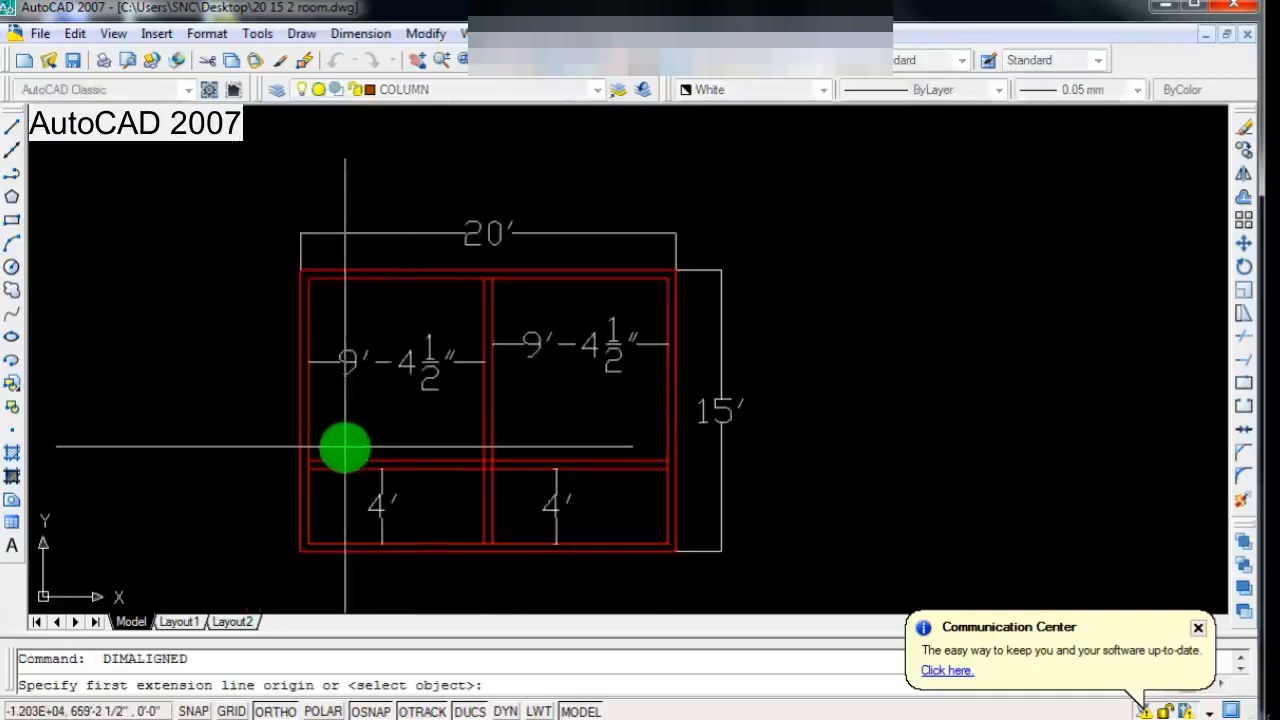
click(342, 449)
key(Return)
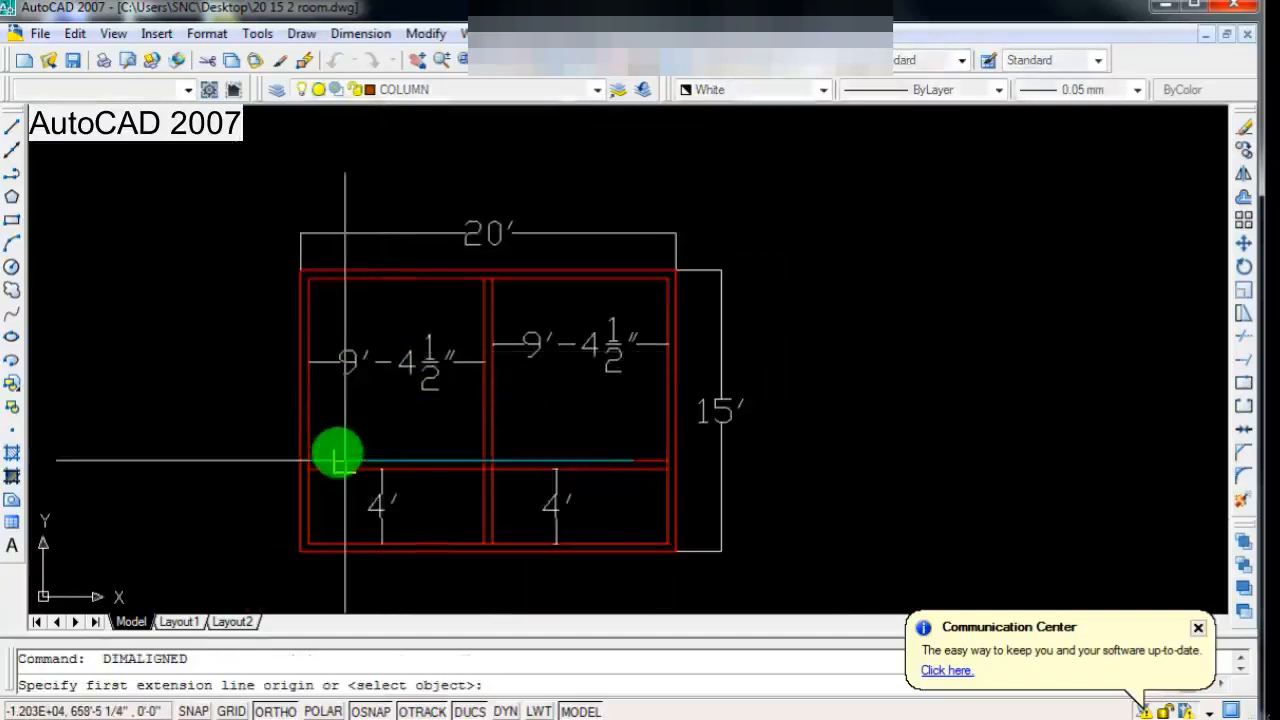
click(338, 451)
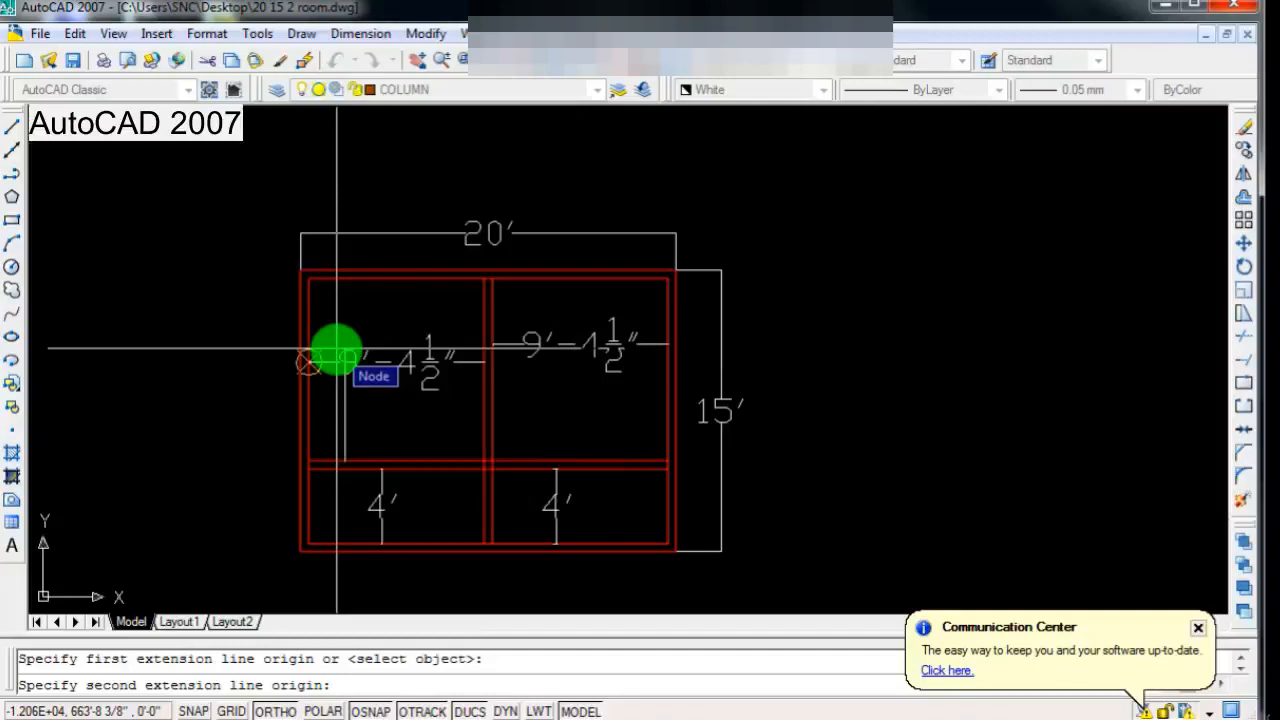
click(344, 281)
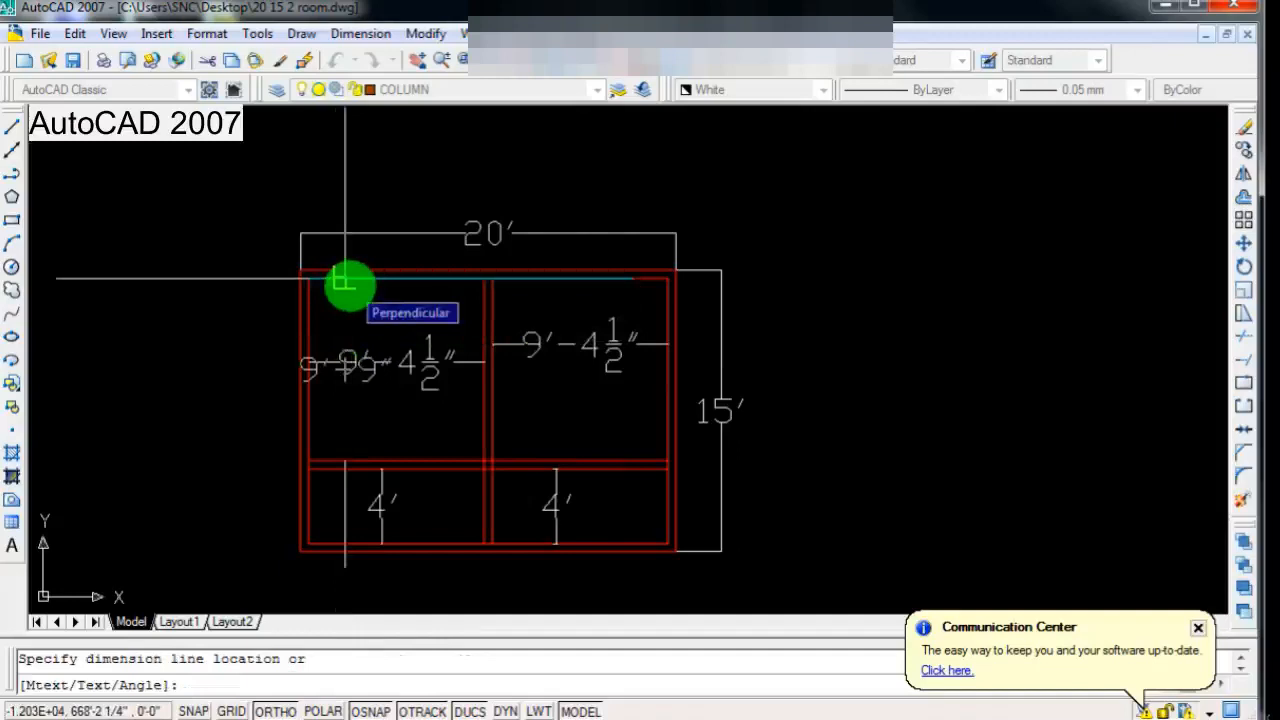
click(347, 284)
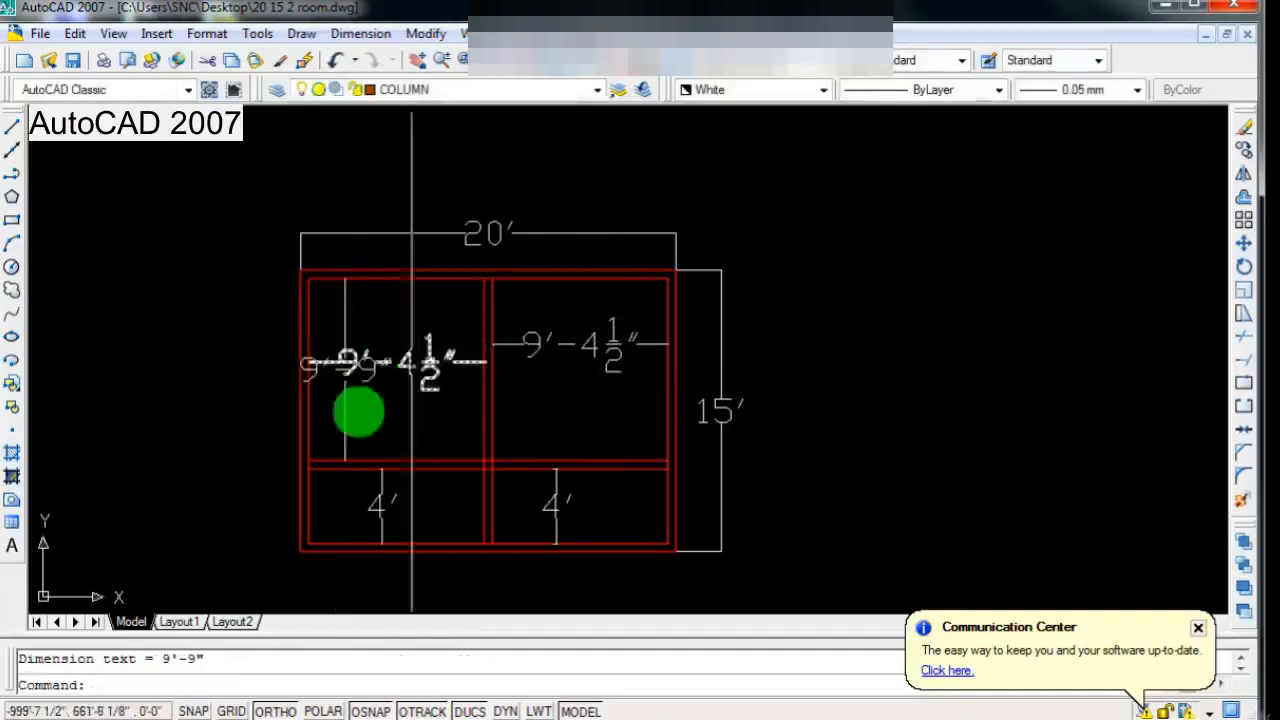
Step: Examine the upper left room's depth dimension and the cross wall's position in the plan
scroll(355, 415, up, 2)
scroll(355, 420, down, 1)
scroll(350, 385, up, 3)
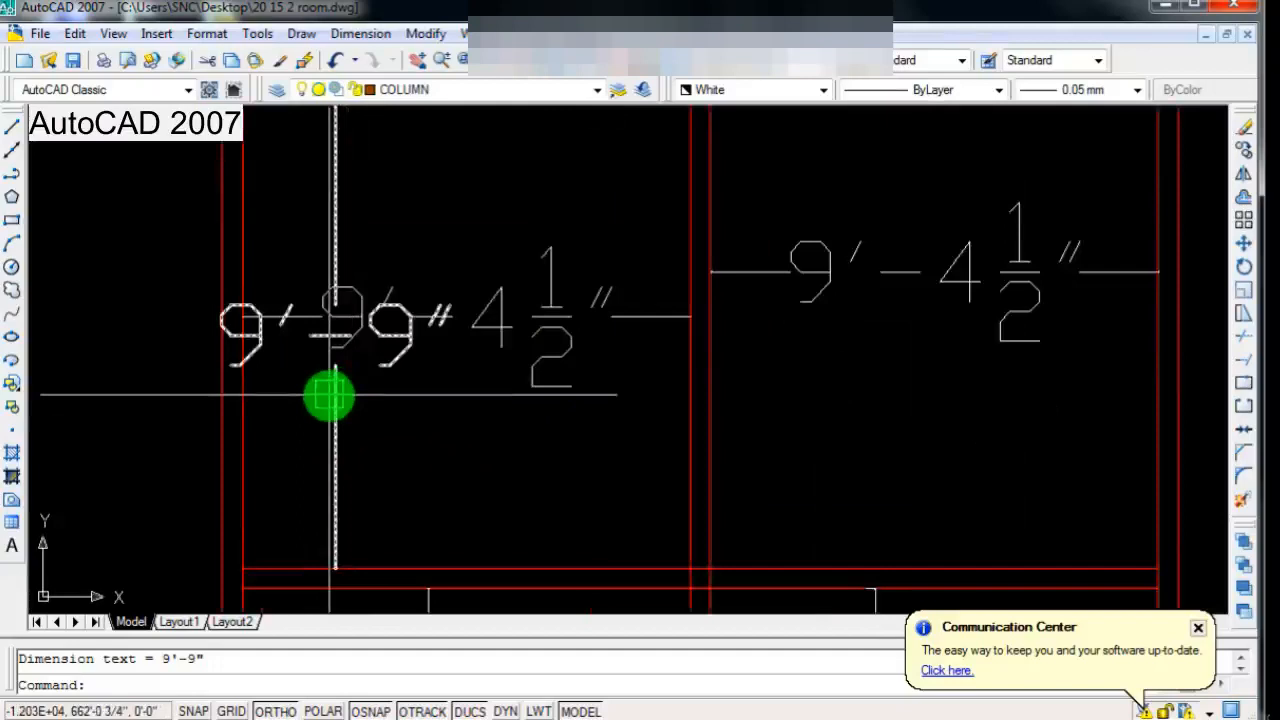
scroll(330, 398, down, 2)
scroll(330, 403, down, 4)
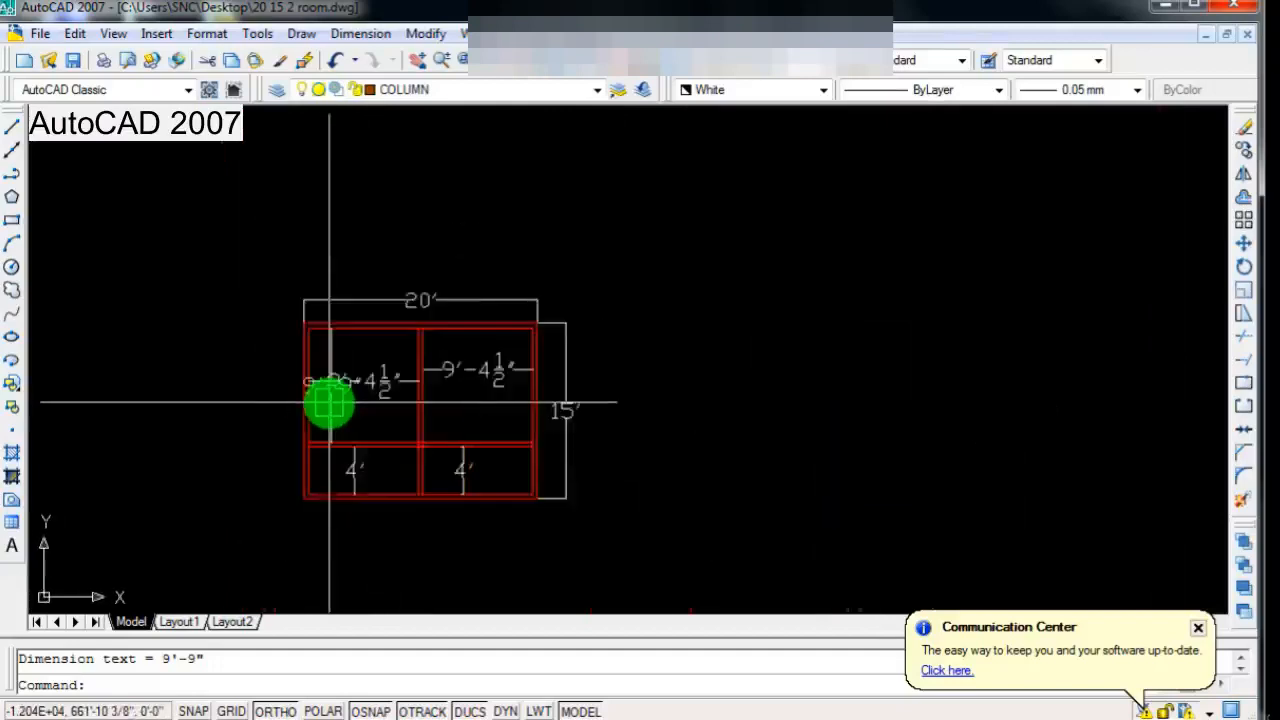
scroll(330, 403, up, 3)
scroll(340, 437, down, 3)
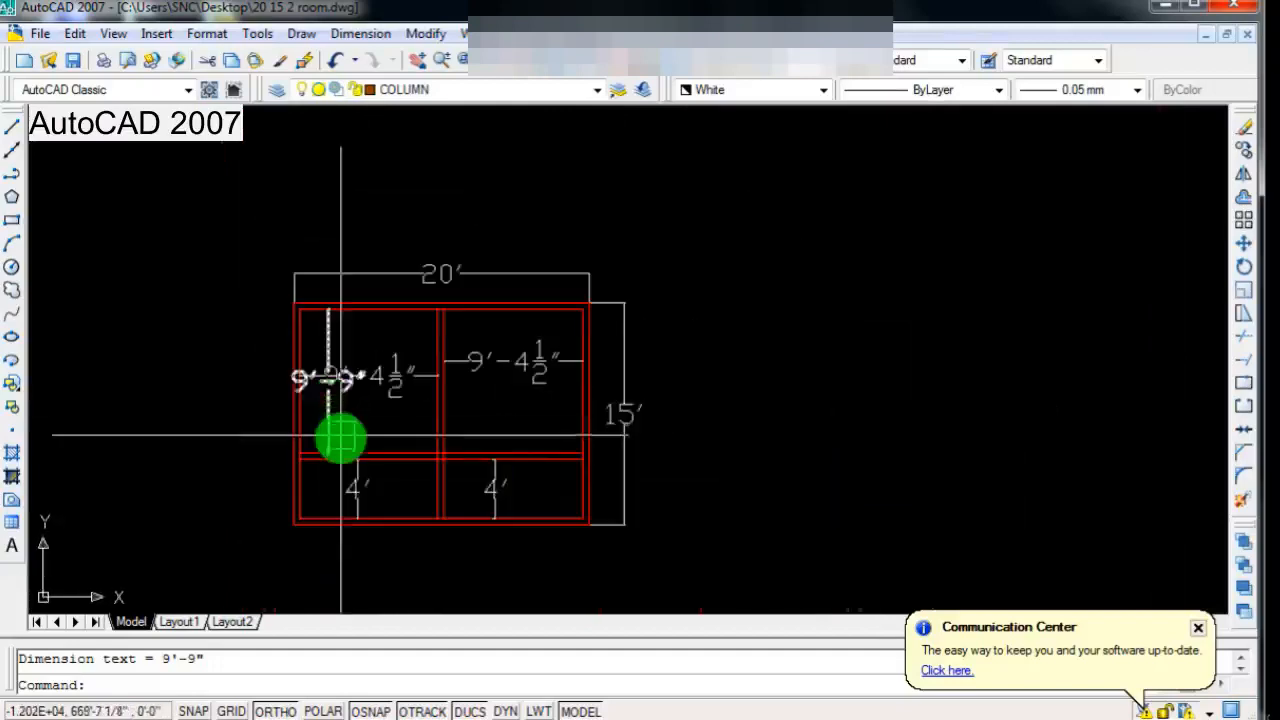
scroll(363, 437, up, 2)
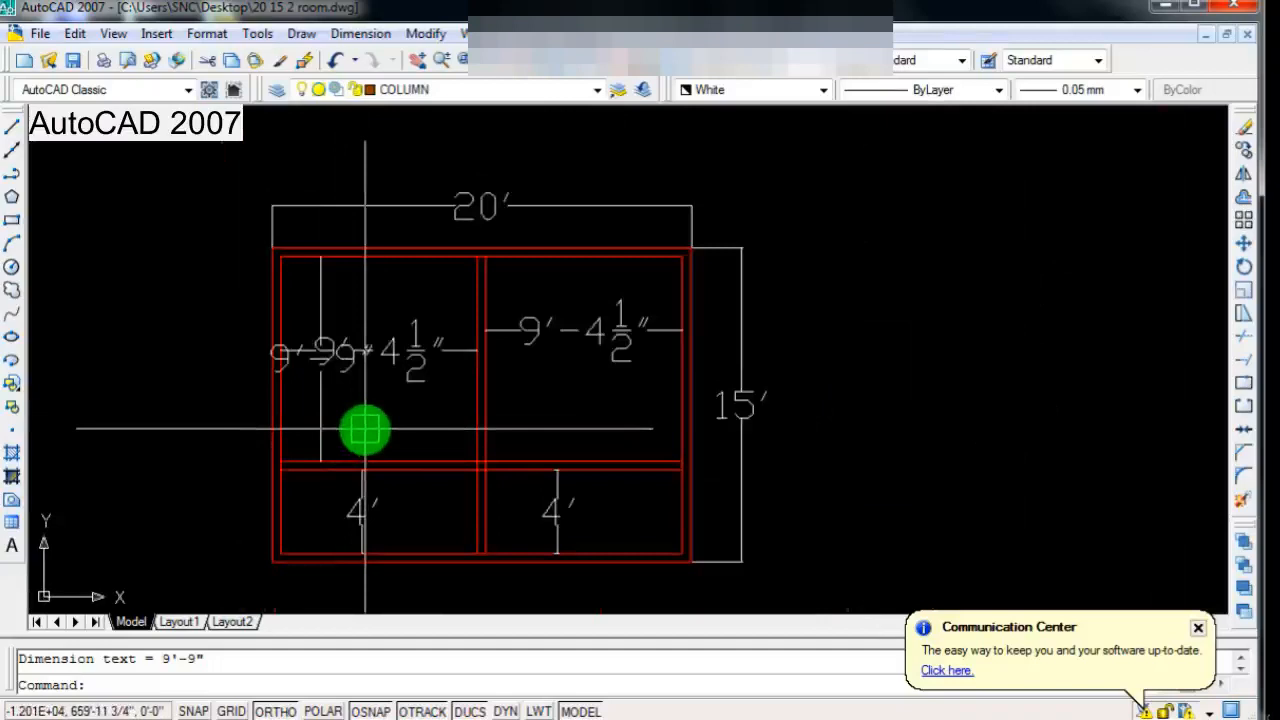
scroll(365, 430, down, 2)
scroll(380, 463, up, 3)
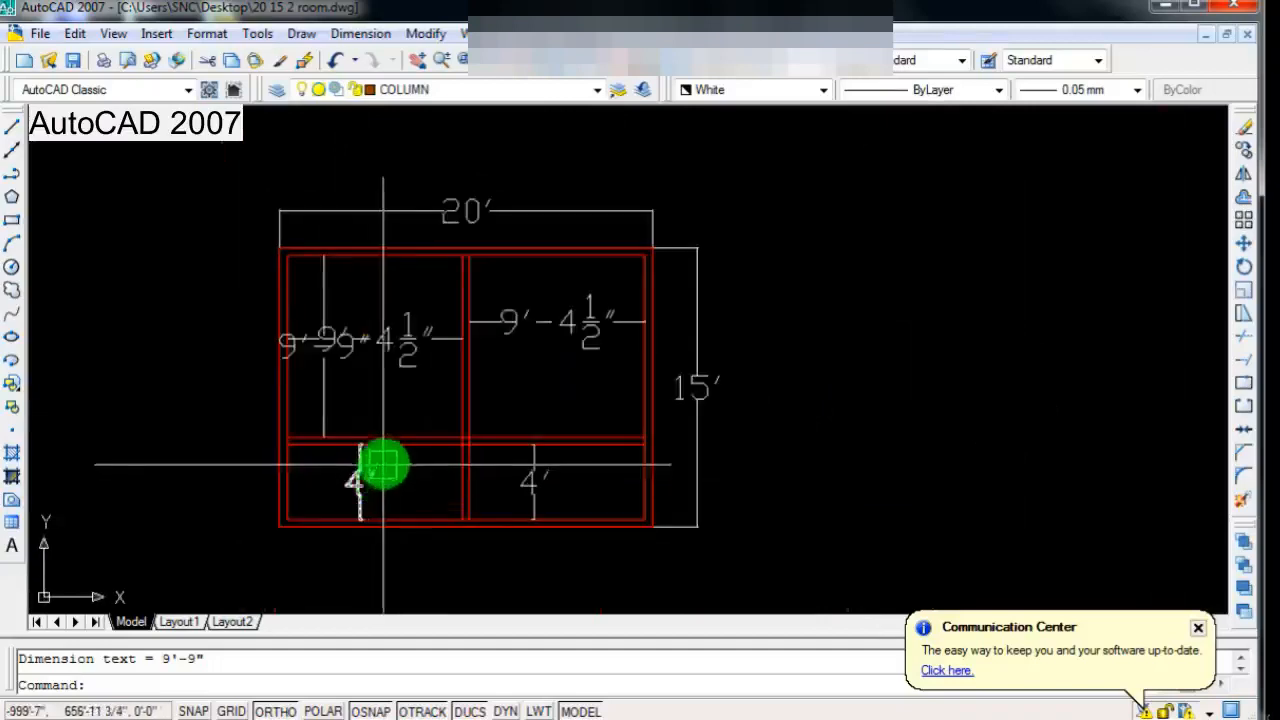
scroll(388, 455, down, 1)
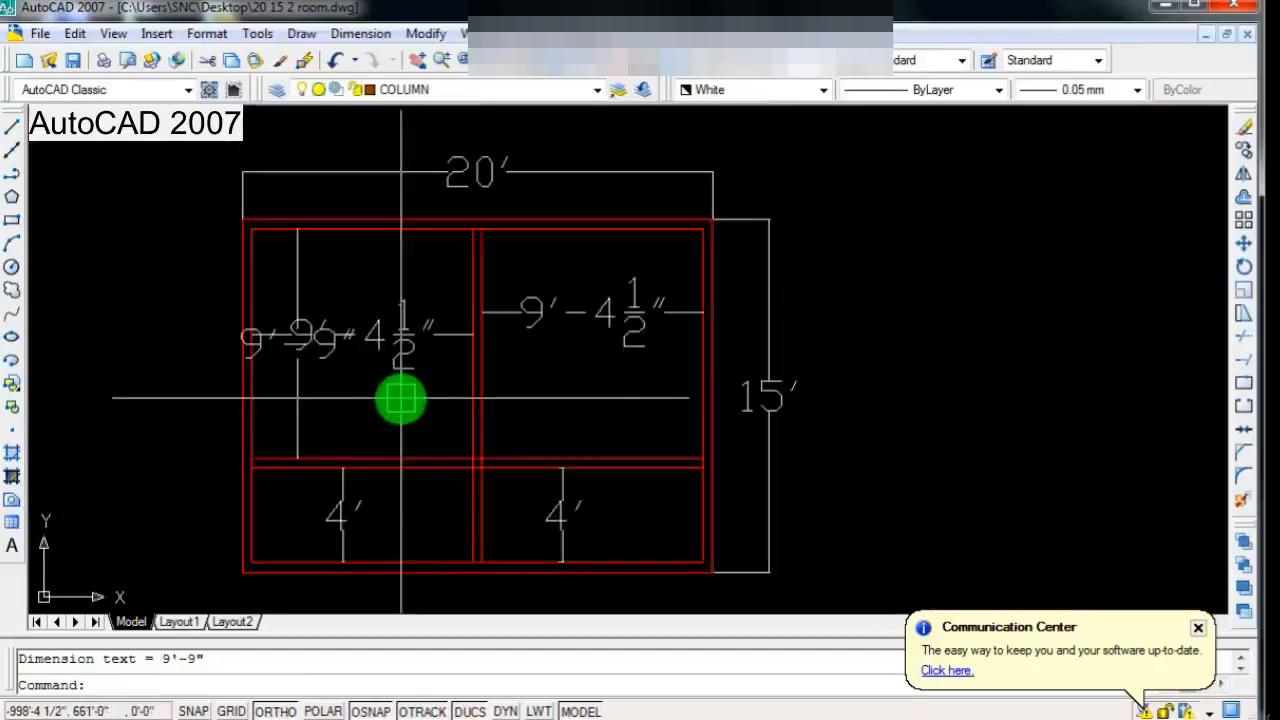
scroll(401, 399, down, 3)
scroll(401, 399, up, 2)
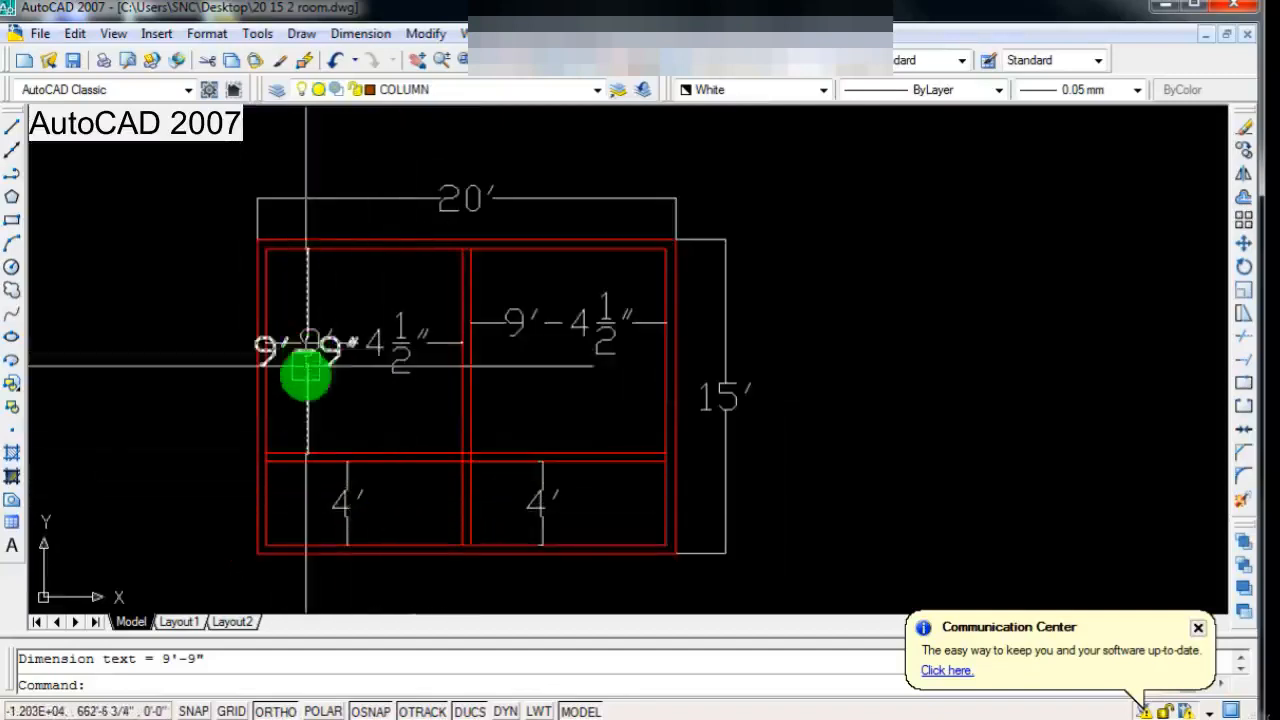
scroll(737, 434, down, 2)
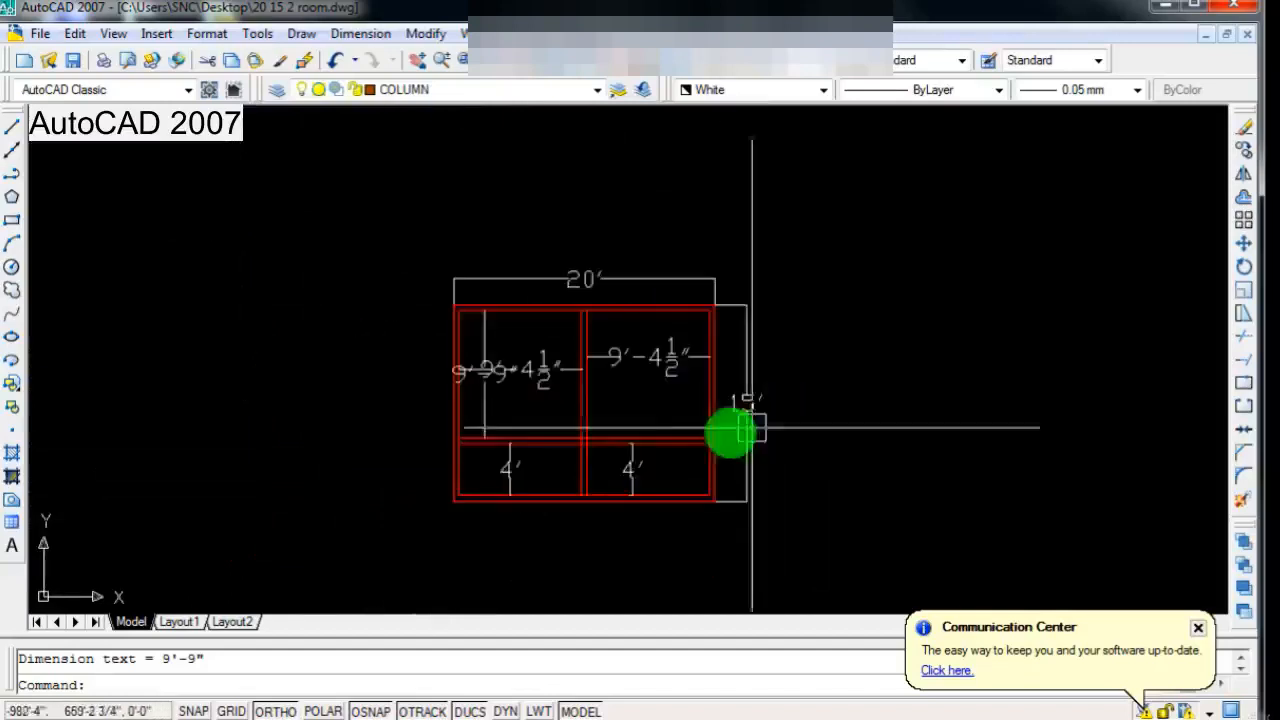
Step: Stretch the cross wall and its attached dimensions 3" downward, selecting them with a crossing window across the plan
scroll(563, 434, up, 2)
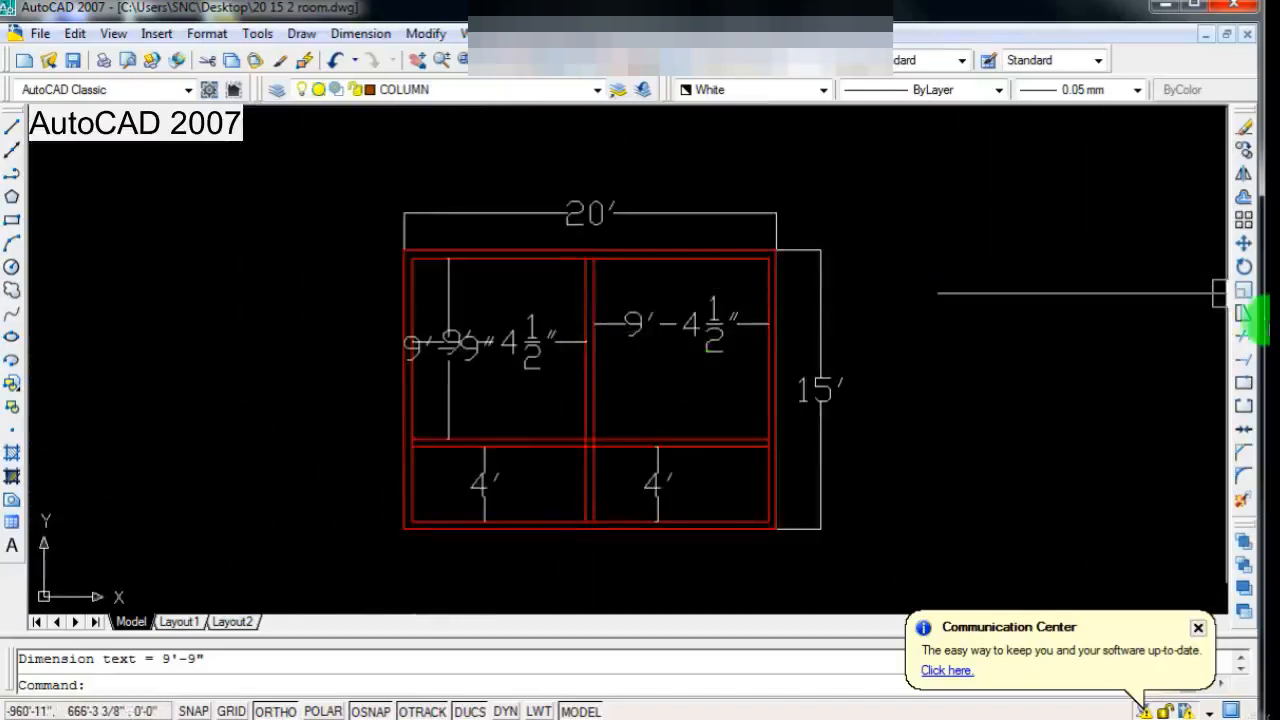
click(1245, 318)
scroll(800, 395, down, 2)
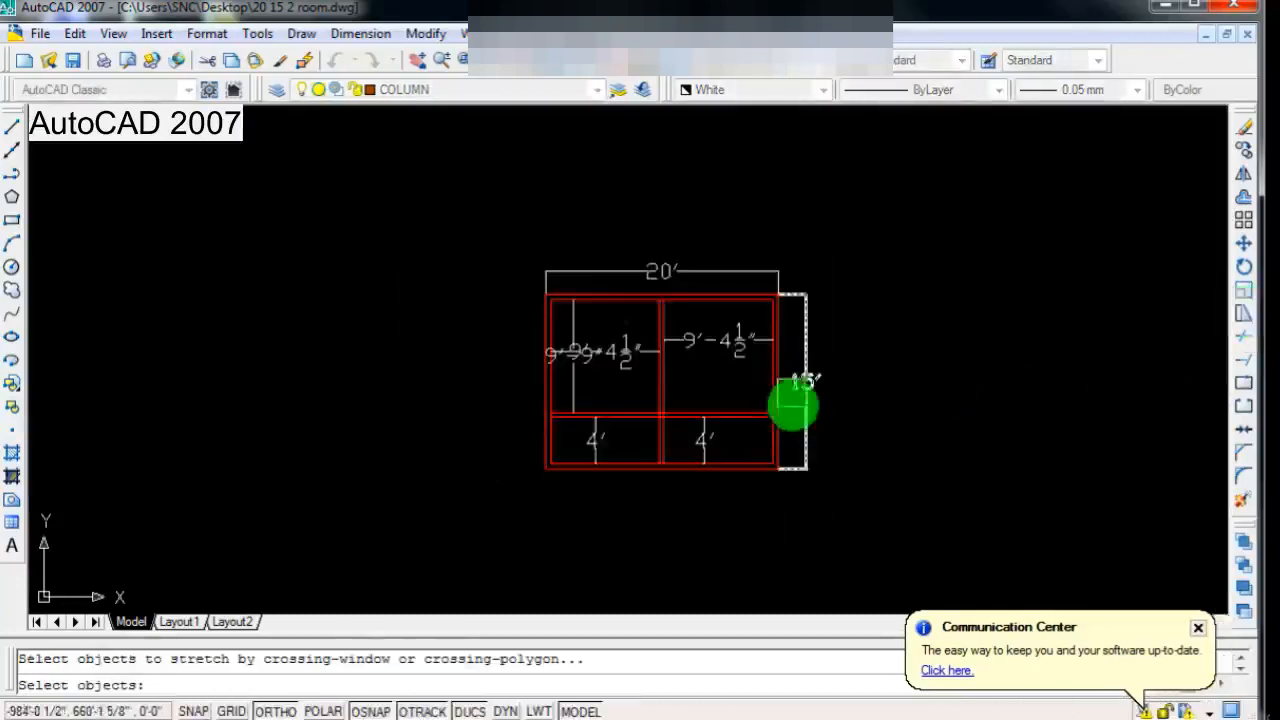
scroll(800, 398, up, 4)
click(884, 377)
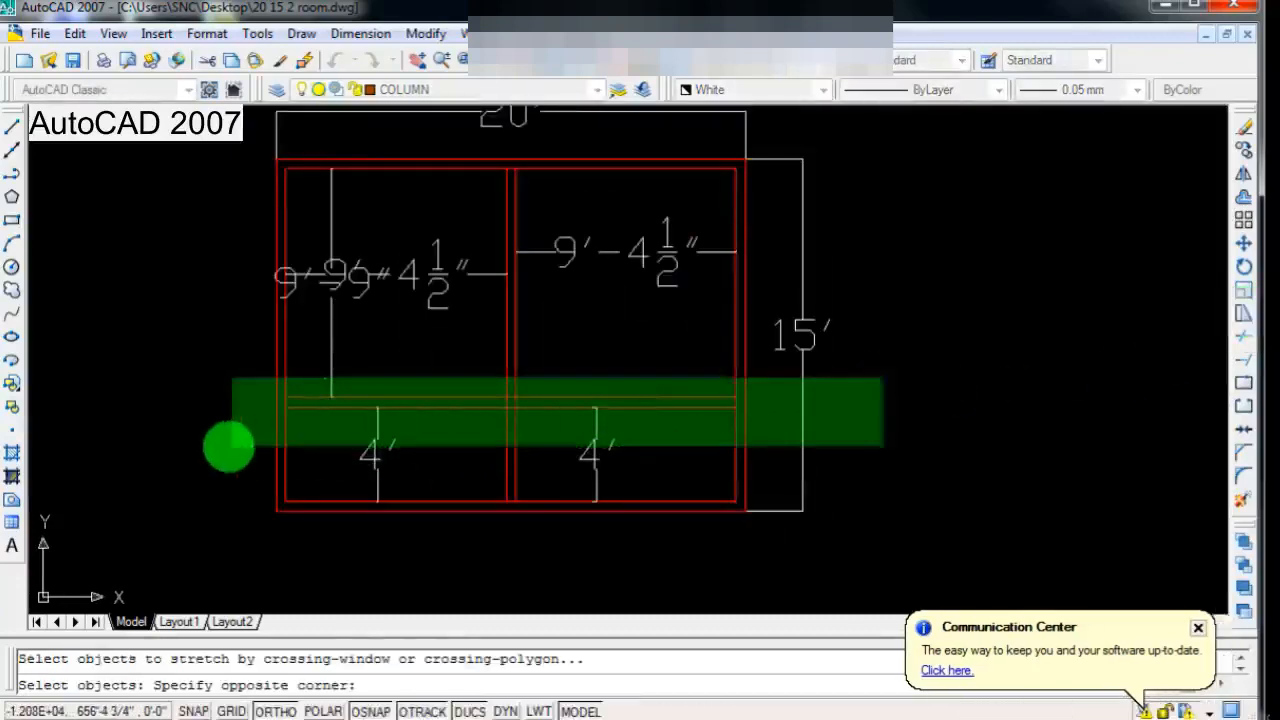
click(222, 446)
scroll(514, 477, down, 3)
scroll(516, 479, up, 3)
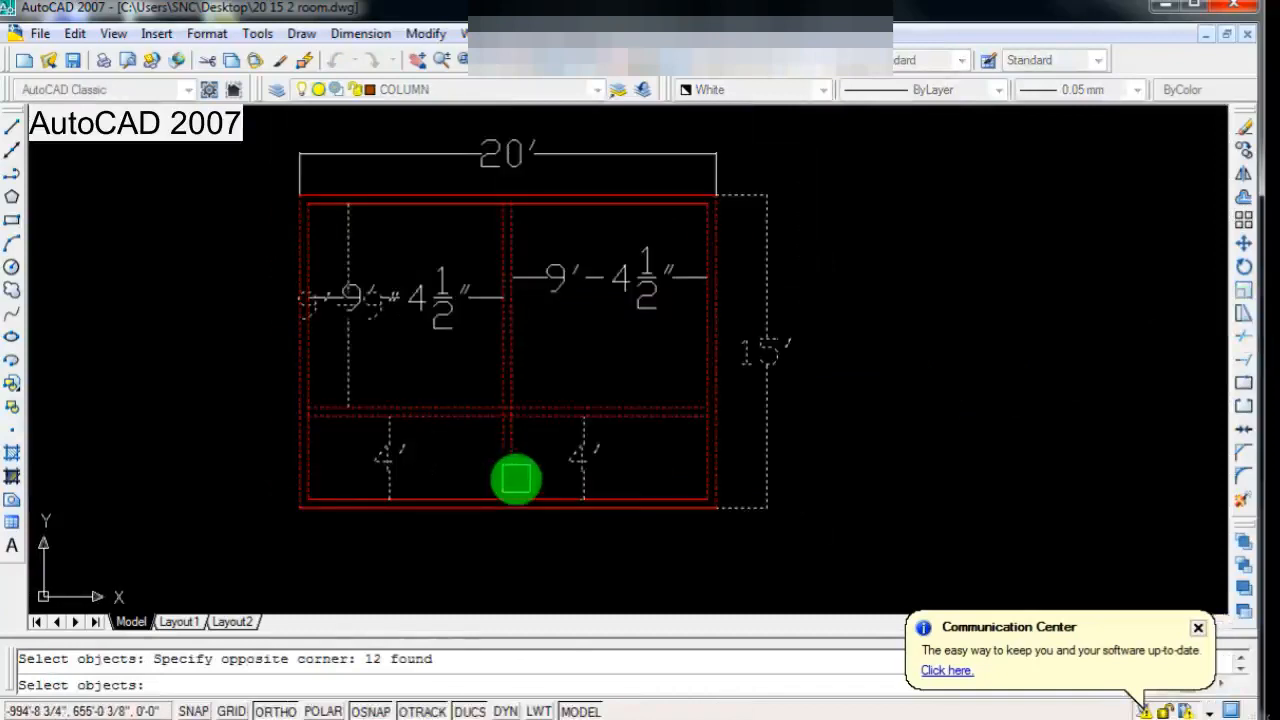
scroll(516, 480, up, 2)
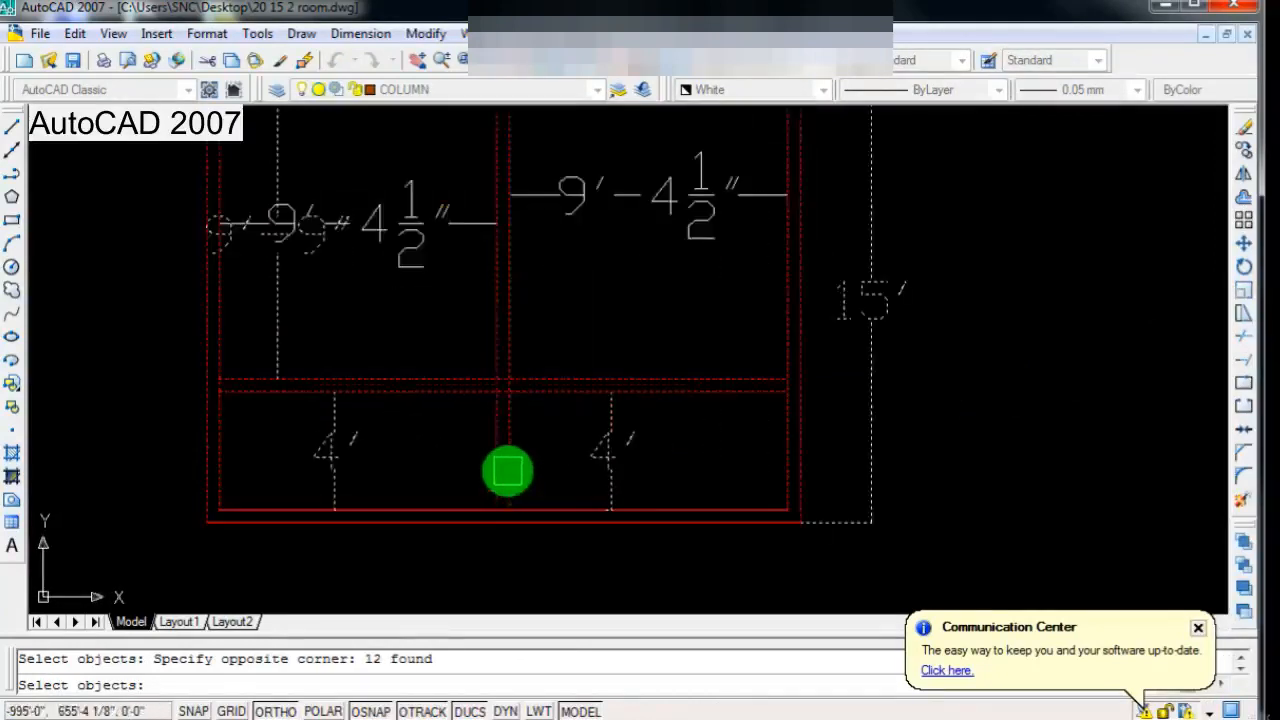
key(Return)
click(492, 395)
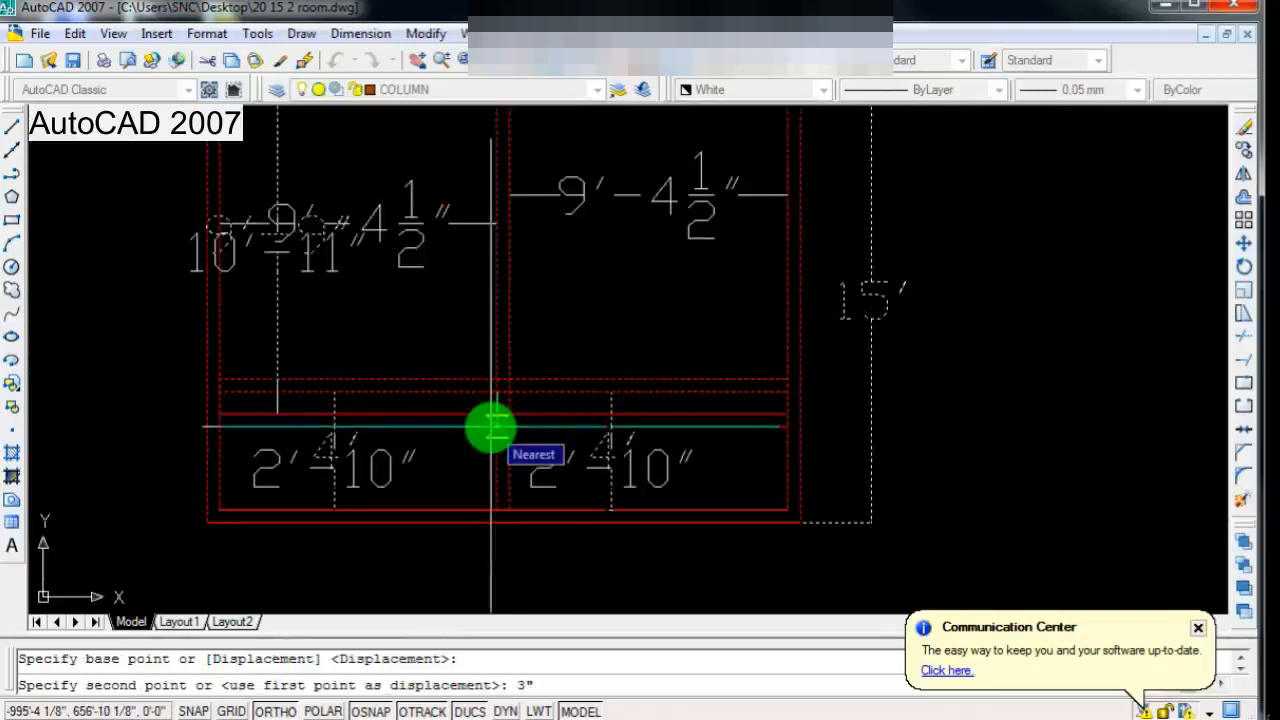
text(3")
key(Return)
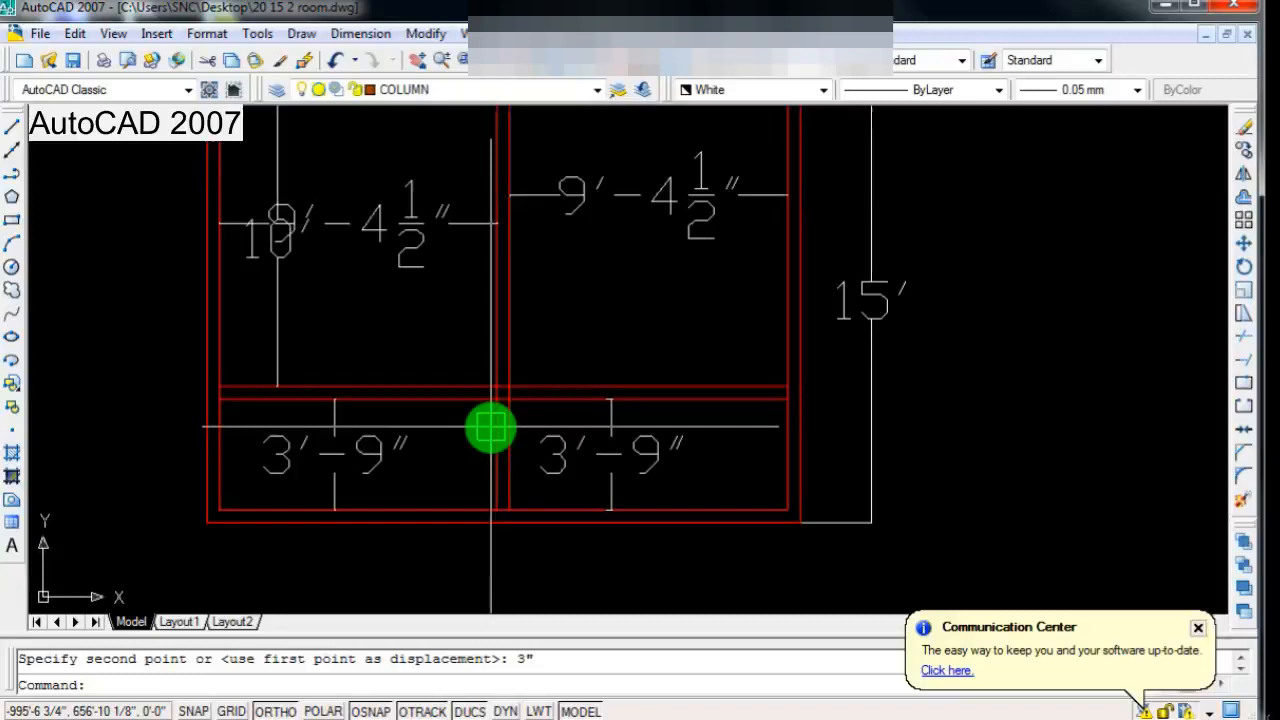
Step: Examine the depth dimensions above and below the cross wall
scroll(357, 343, down, 3)
scroll(357, 426, up, 2)
scroll(334, 423, down, 2)
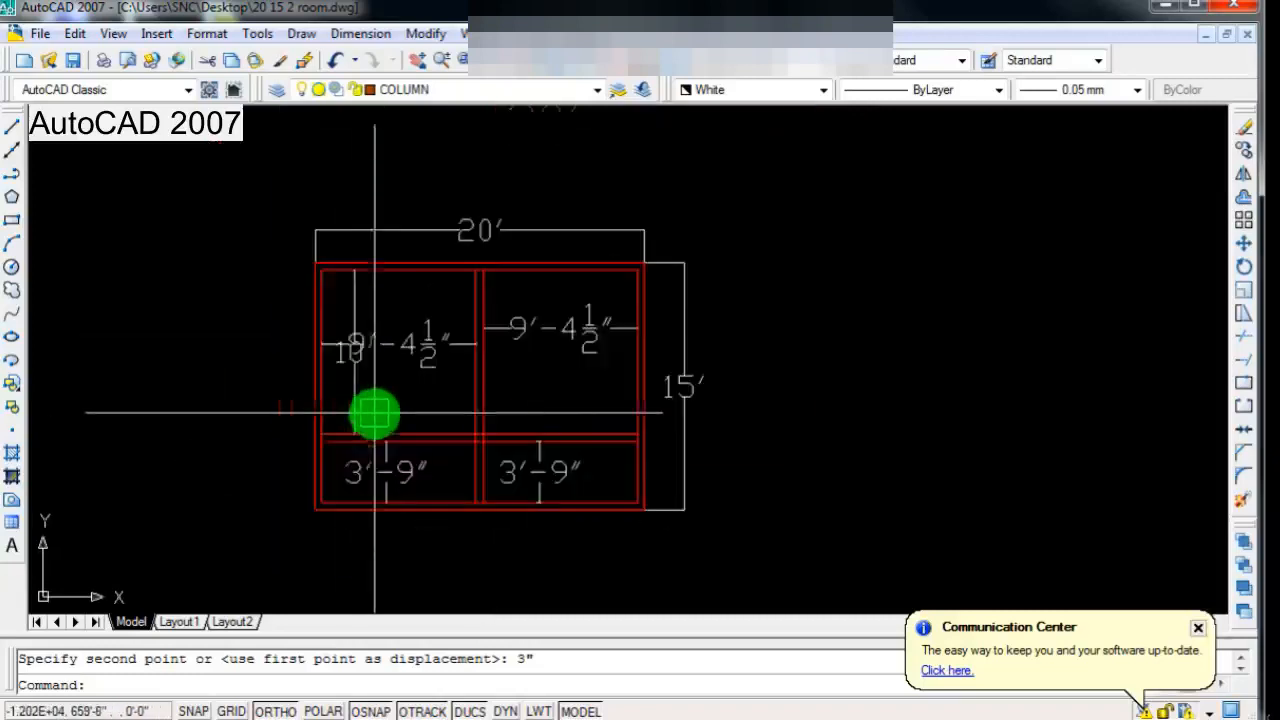
scroll(340, 416, up, 1)
scroll(423, 429, down, 2)
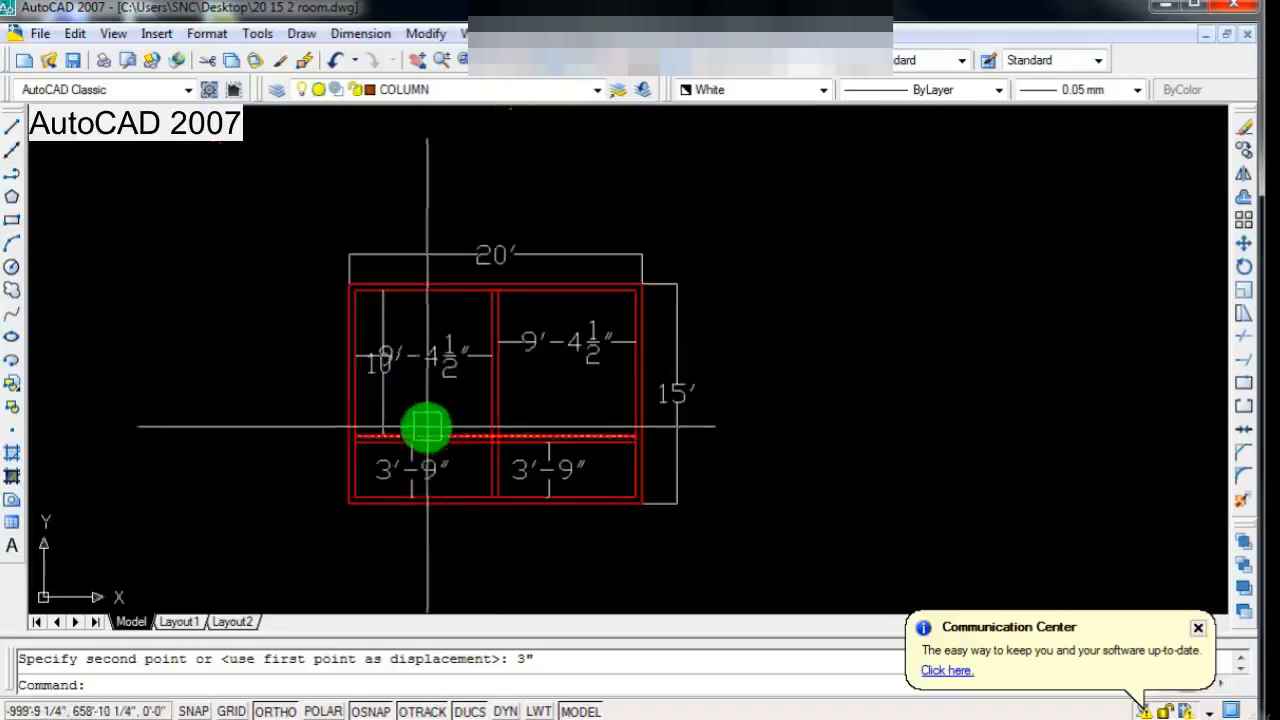
scroll(425, 428, up, 1)
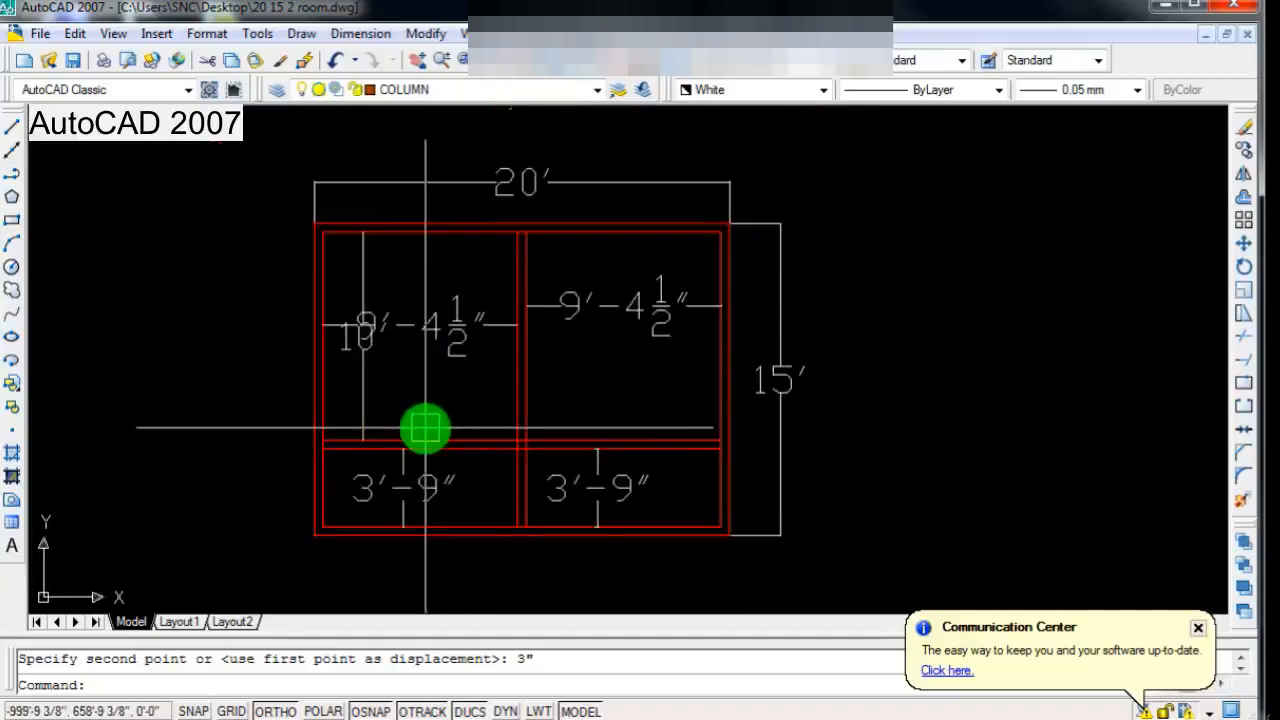
scroll(425, 428, down, 1)
scroll(623, 377, up, 1)
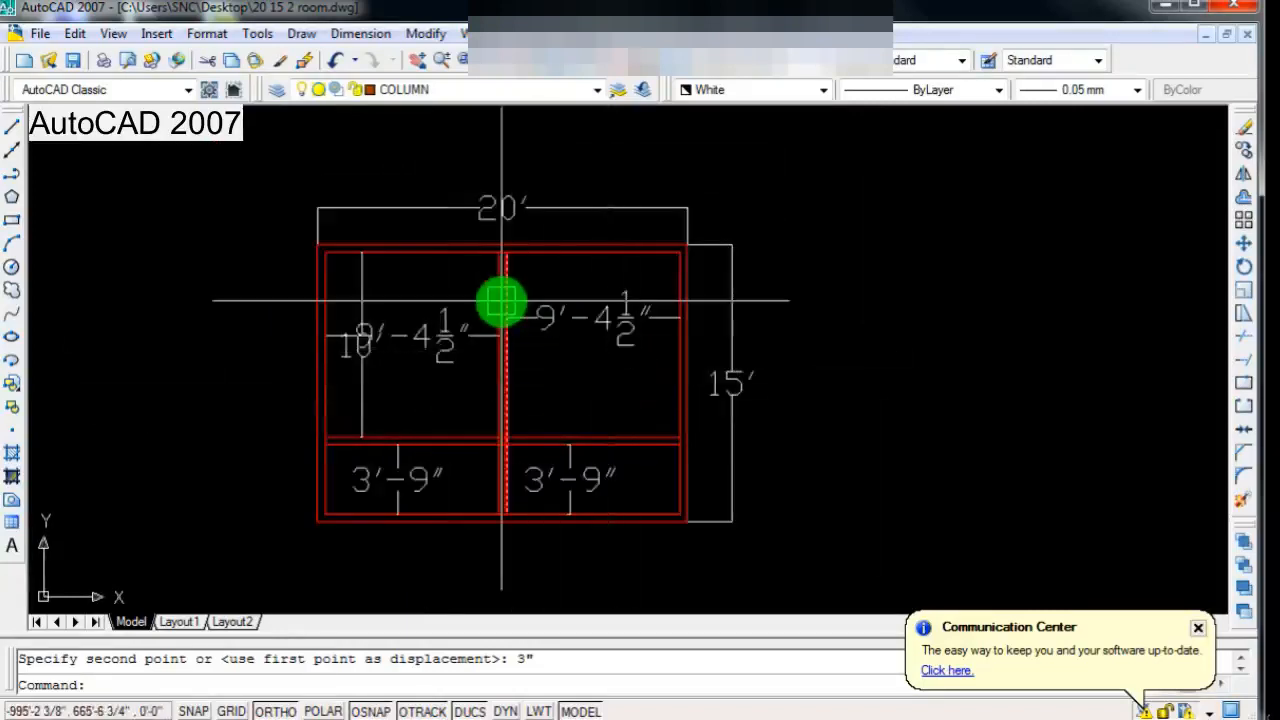
scroll(491, 343, down, 1)
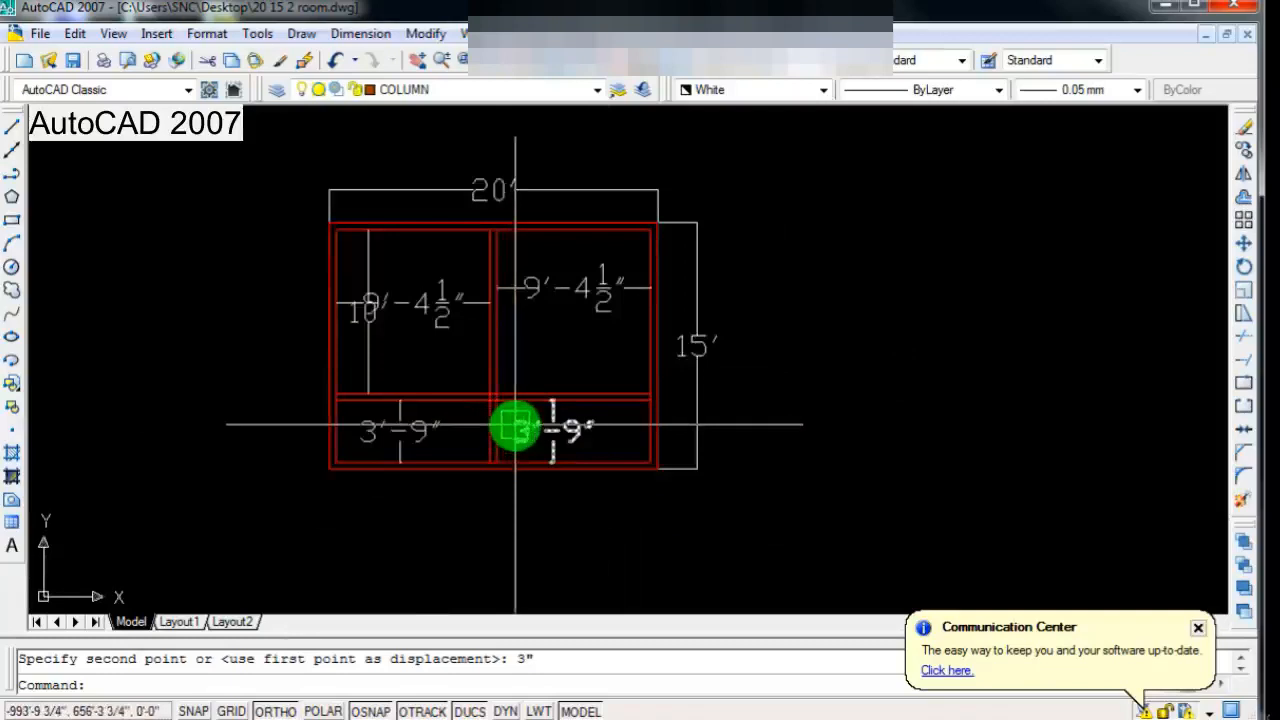
scroll(494, 468, up, 1)
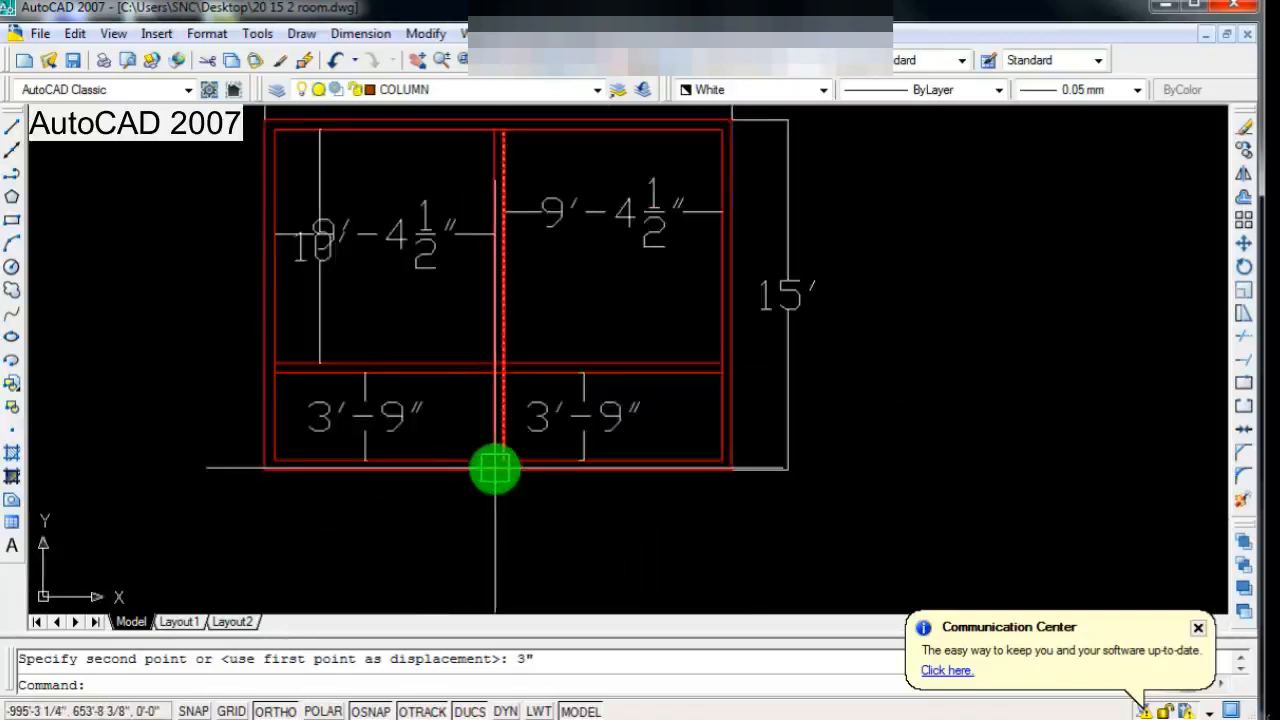
key(Return)
scroll(494, 468, up, 1)
scroll(514, 423, up, 1)
scroll(514, 386, down, 1)
key(Escape)
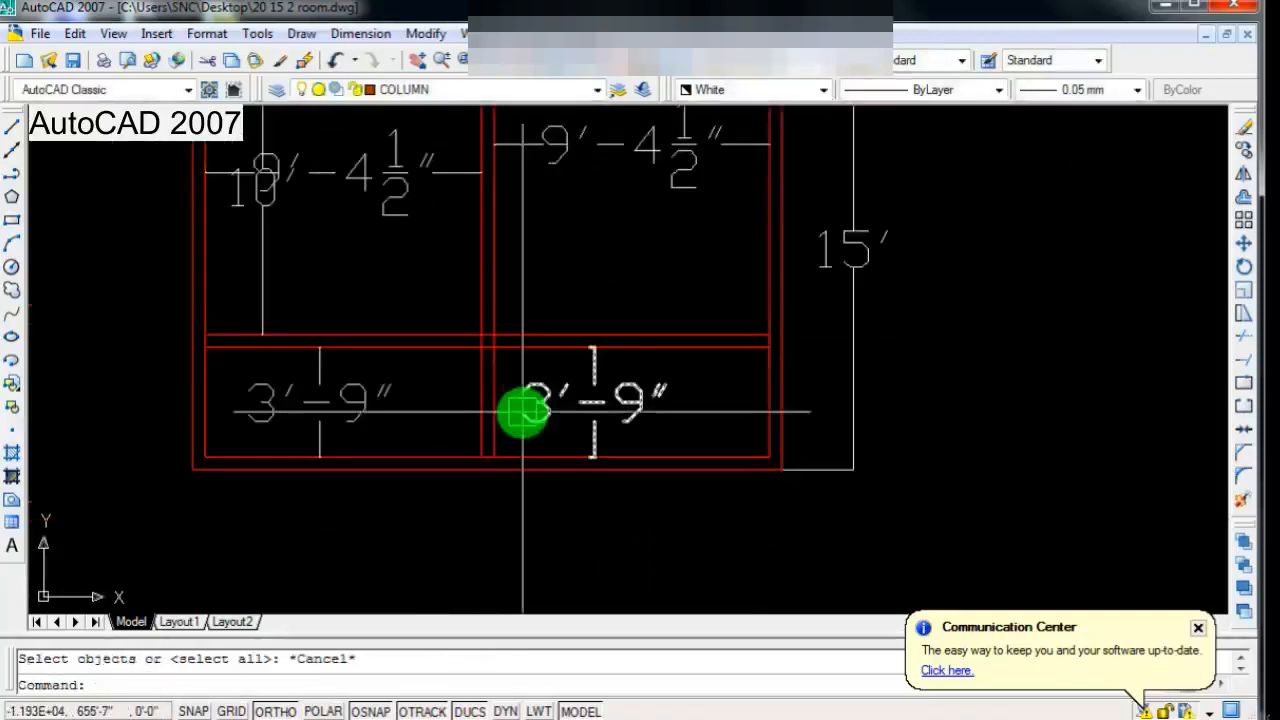
Step: Trim away both partition lines between the cross wall and the lower inner wall line
text(tr)
key(Return)
key(Return)
scroll(500, 392, up, 1)
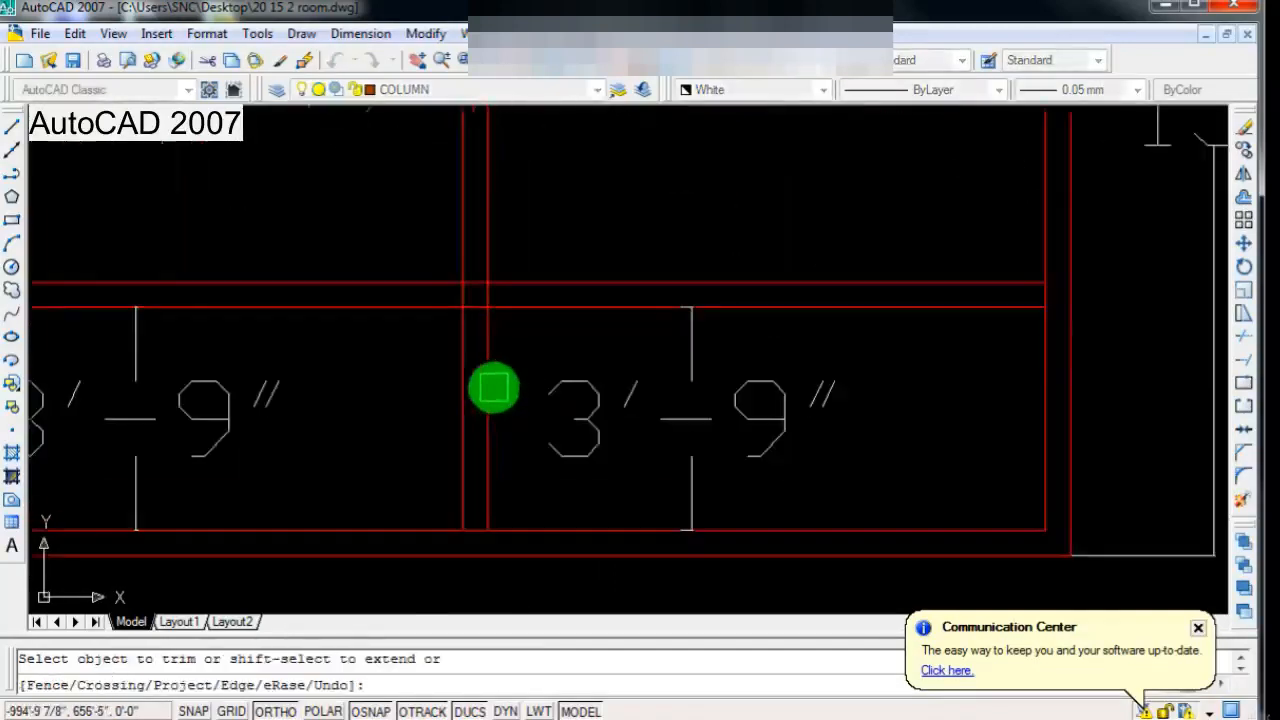
click(522, 364)
click(408, 448)
scroll(523, 451, down, 3)
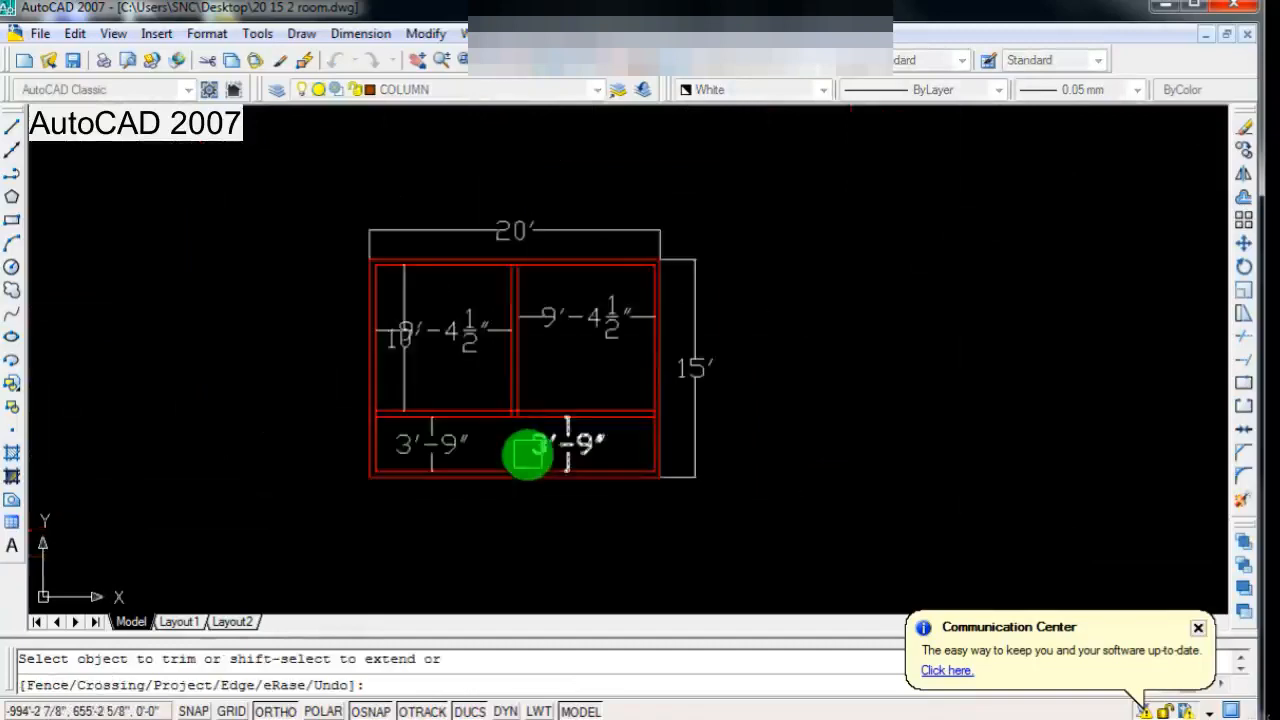
Step: Examine the two upper rooms and the open strip below the cross wall, including their dimensions
scroll(520, 451, up, 1)
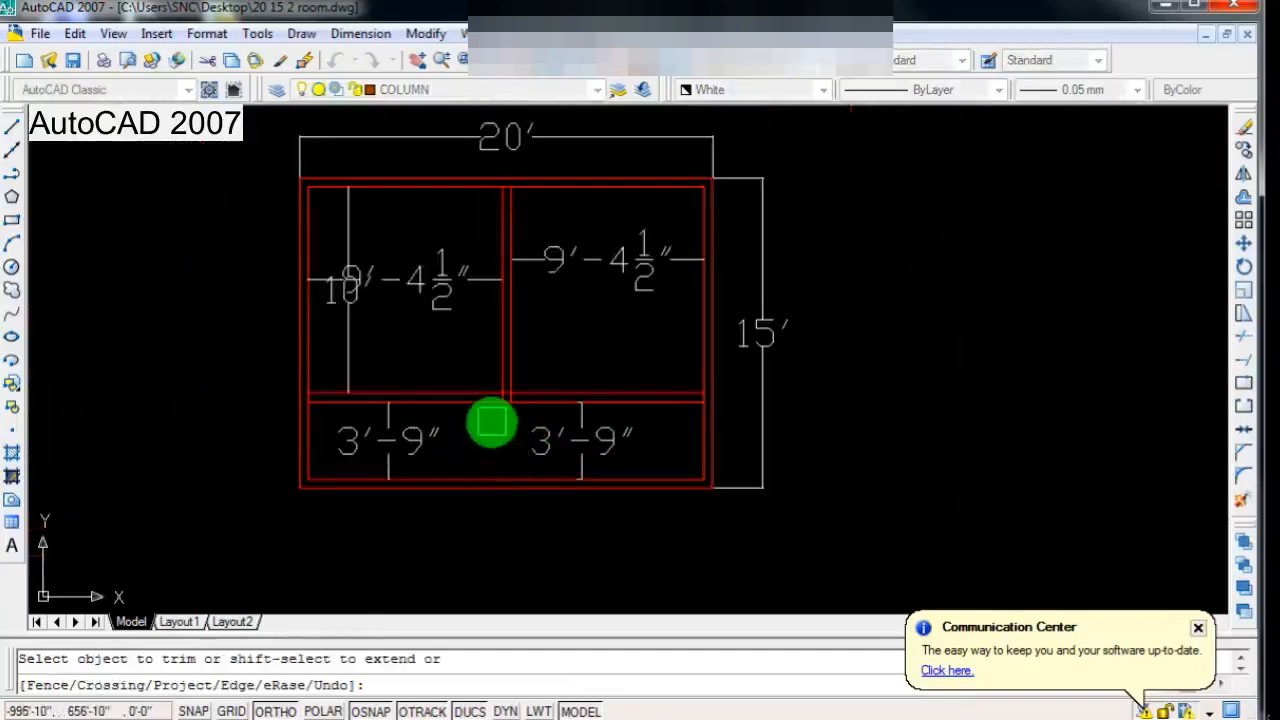
scroll(492, 424, down, 1)
scroll(480, 400, down, 3)
scroll(446, 392, up, 2)
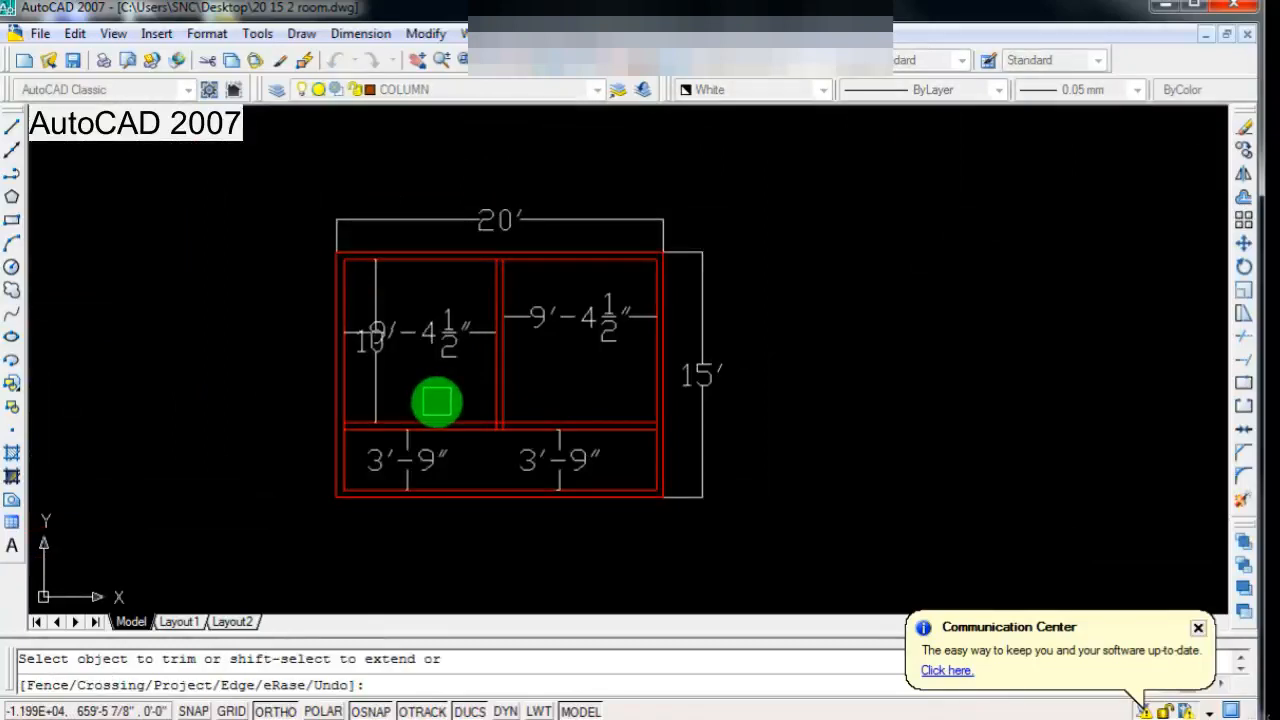
scroll(501, 444, down, 1)
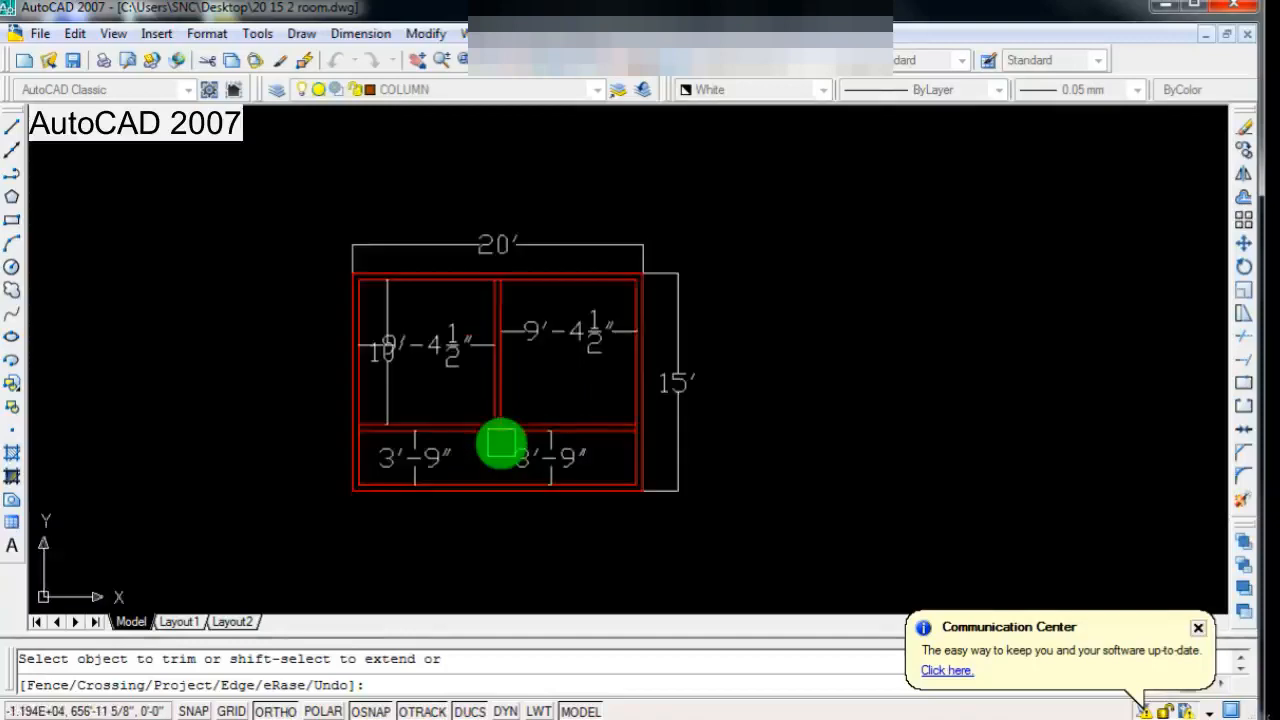
scroll(501, 444, up, 1)
scroll(501, 444, up, 1)
scroll(486, 457, down, 2)
scroll(344, 472, up, 2)
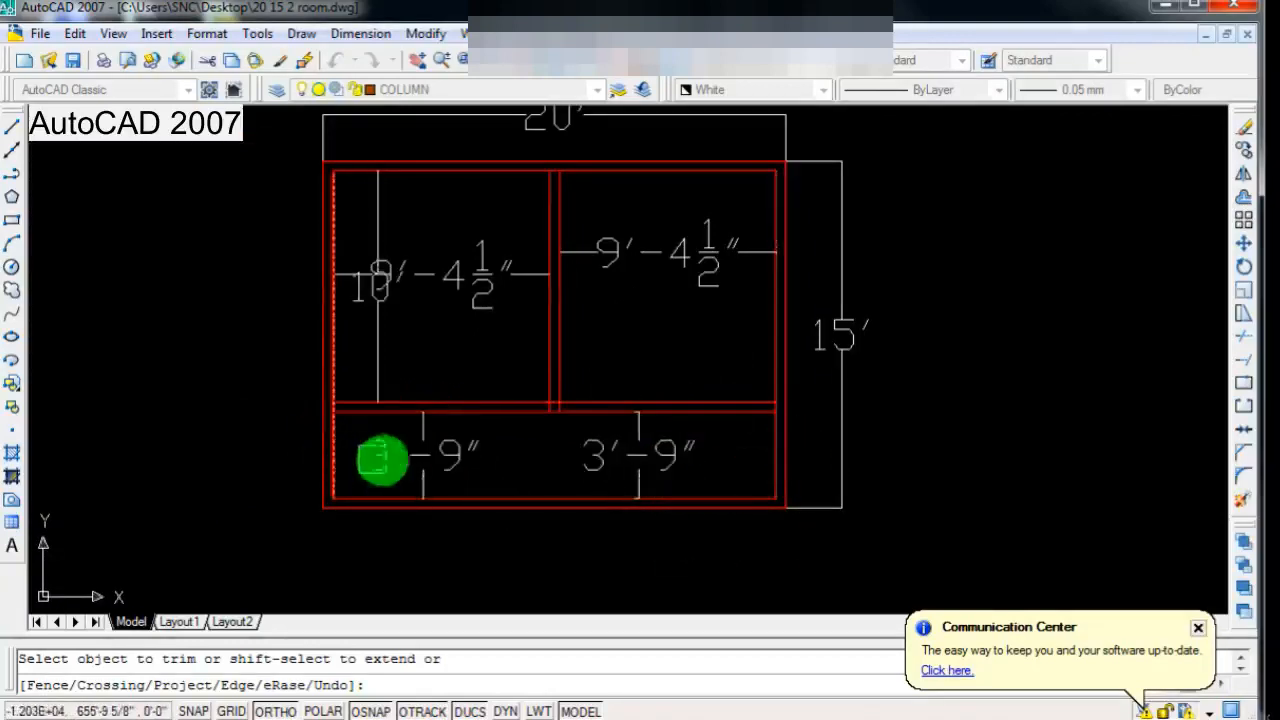
scroll(565, 440, down, 2)
scroll(587, 362, up, 2)
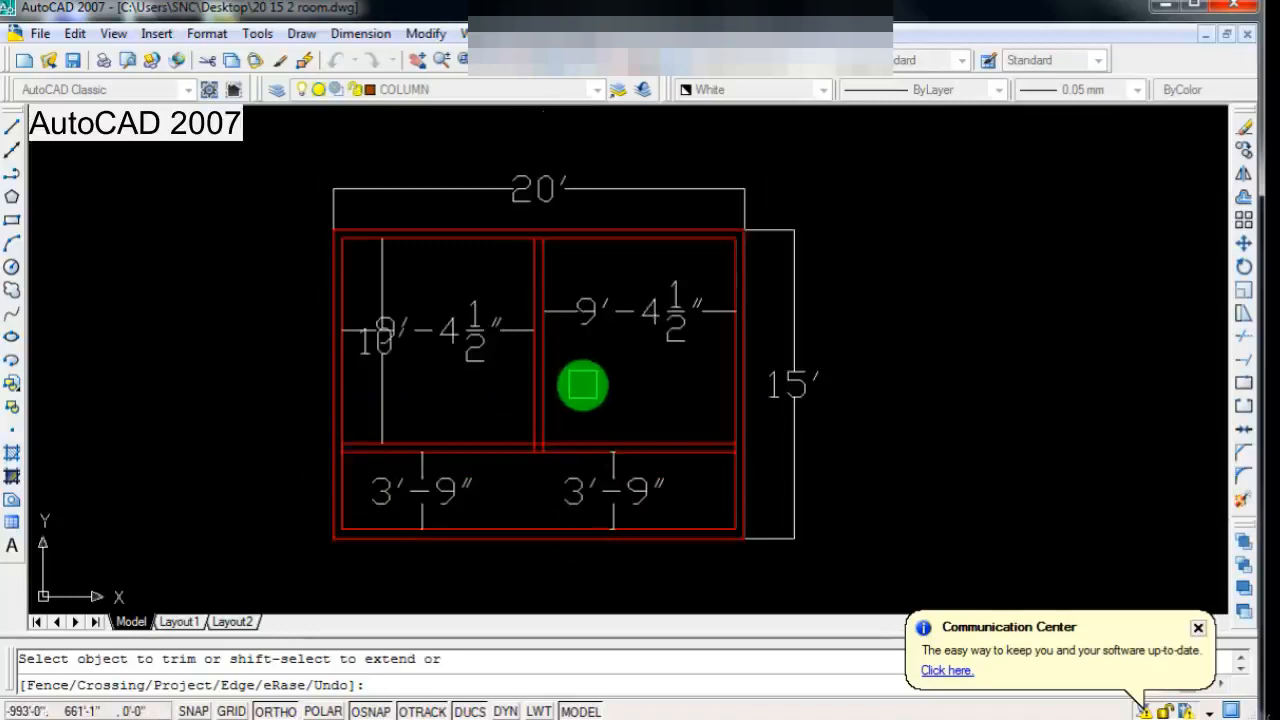
key(Escape)
Step: Trim the inner side wall lines where the cross wall meets the outer walls at both ends
scroll(540, 470, down, 2)
scroll(517, 491, up, 4)
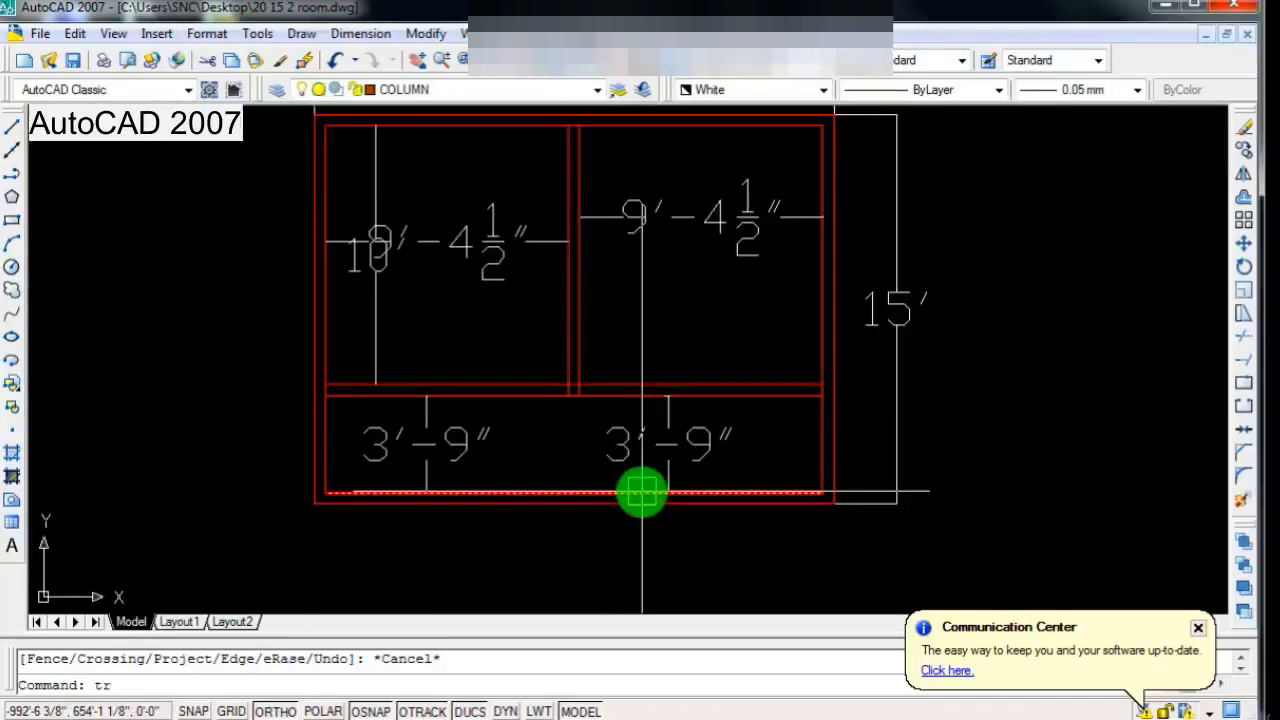
text(tr)
key(Return)
key(Return)
scroll(815, 400, up, 6)
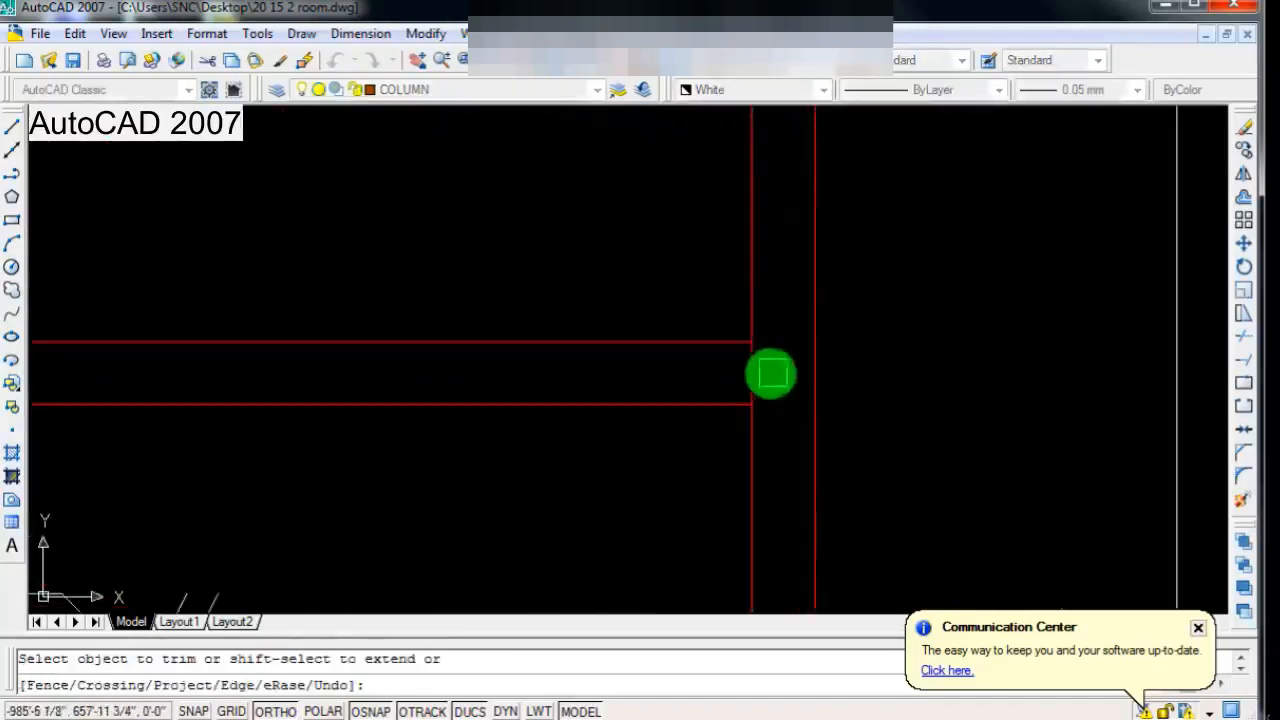
scroll(759, 372, down, 5)
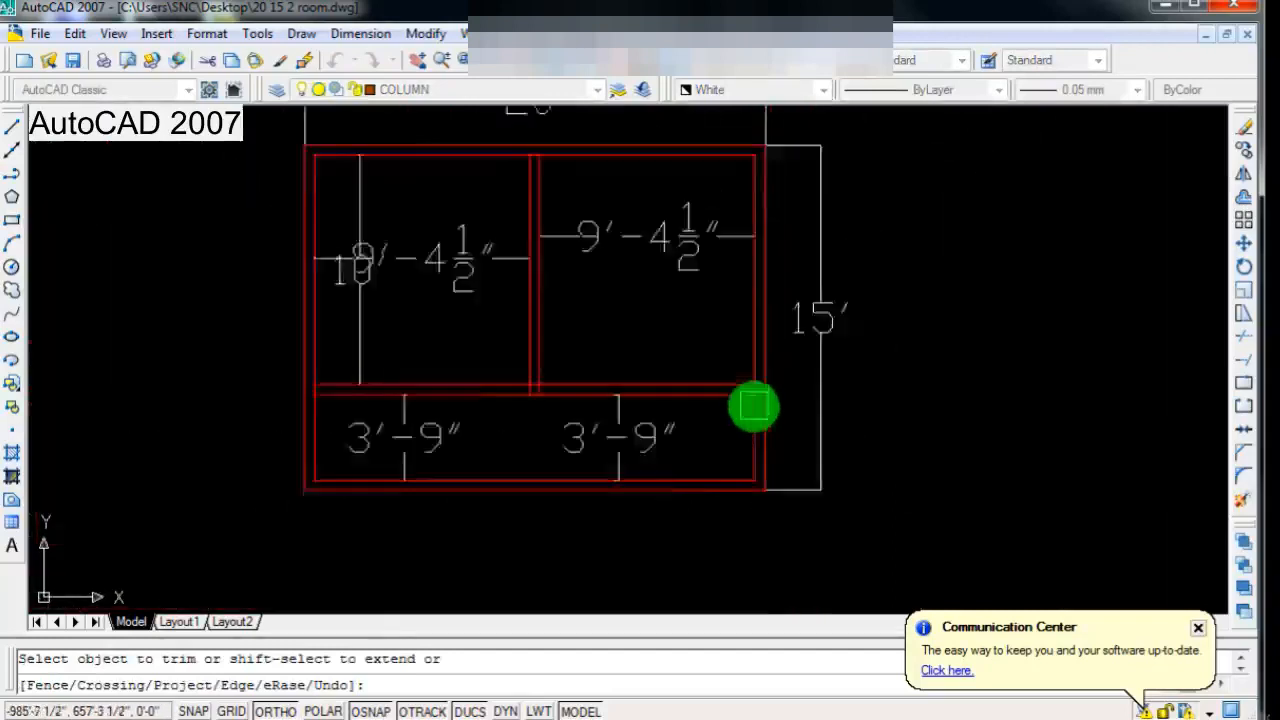
scroll(480, 400, up, 5)
scroll(371, 383, up, 1)
scroll(509, 471, down, 7)
Step: Trim the overlapping lines where the central partition meets the cross wall to leave a clean T-junction
scroll(548, 431, up, 2)
scroll(548, 431, up, 5)
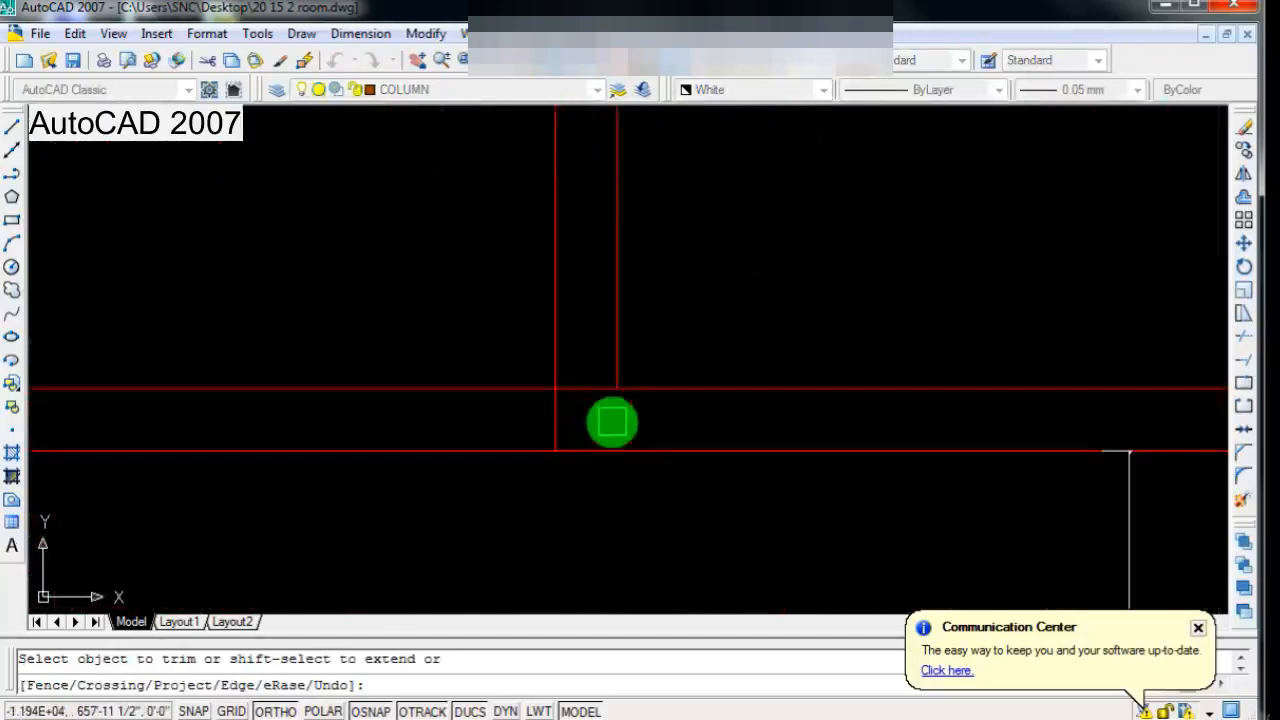
click(540, 420)
click(524, 468)
scroll(523, 495, down, 4)
scroll(520, 434, up, 4)
scroll(512, 288, up, 6)
scroll(509, 362, down, 8)
scroll(546, 400, down, 4)
scroll(531, 480, up, 5)
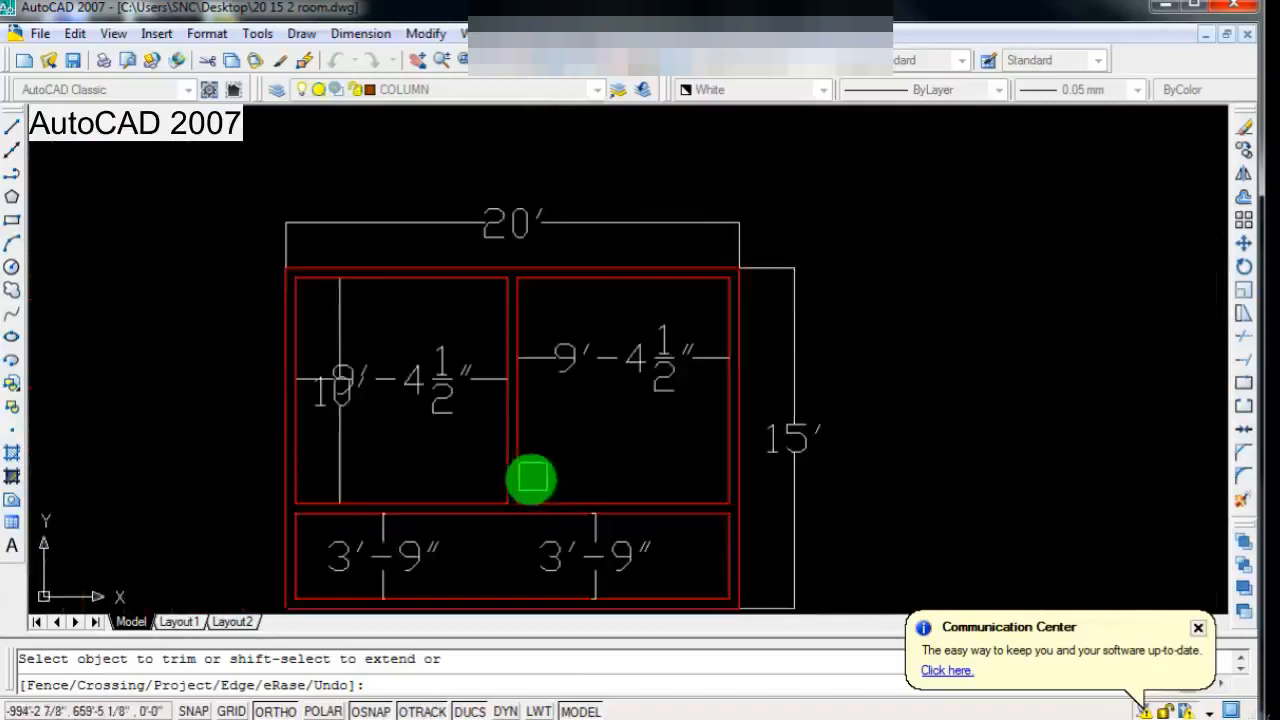
scroll(500, 476, down, 3)
scroll(530, 505, up, 2)
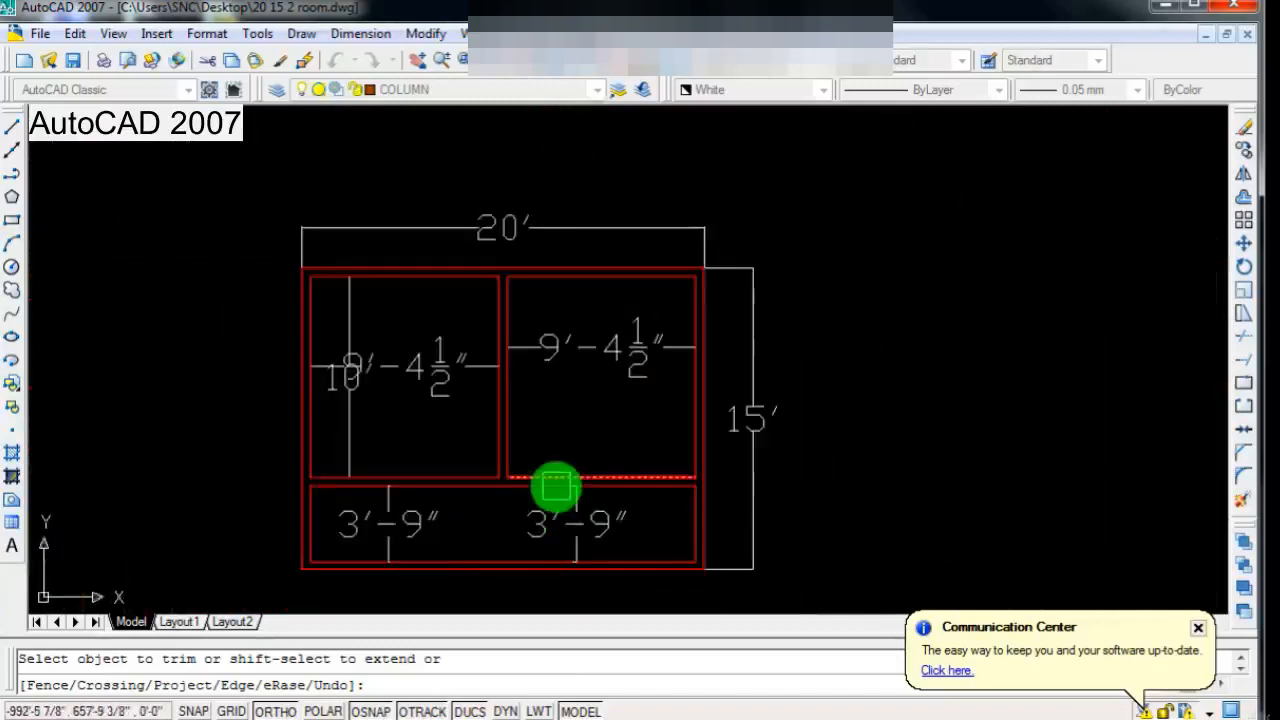
key(Escape)
Step: Offset the lower strip's left inner wall line 4' to the right
scroll(760, 430, up, 1)
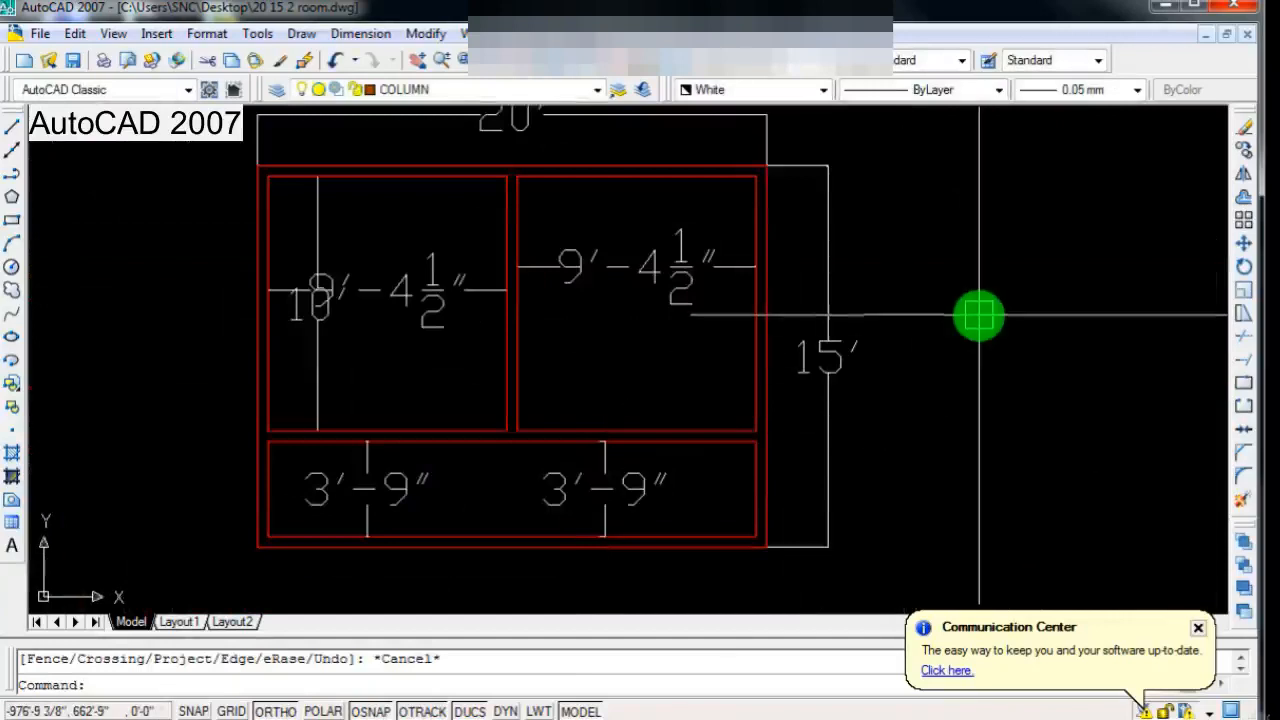
click(1241, 200)
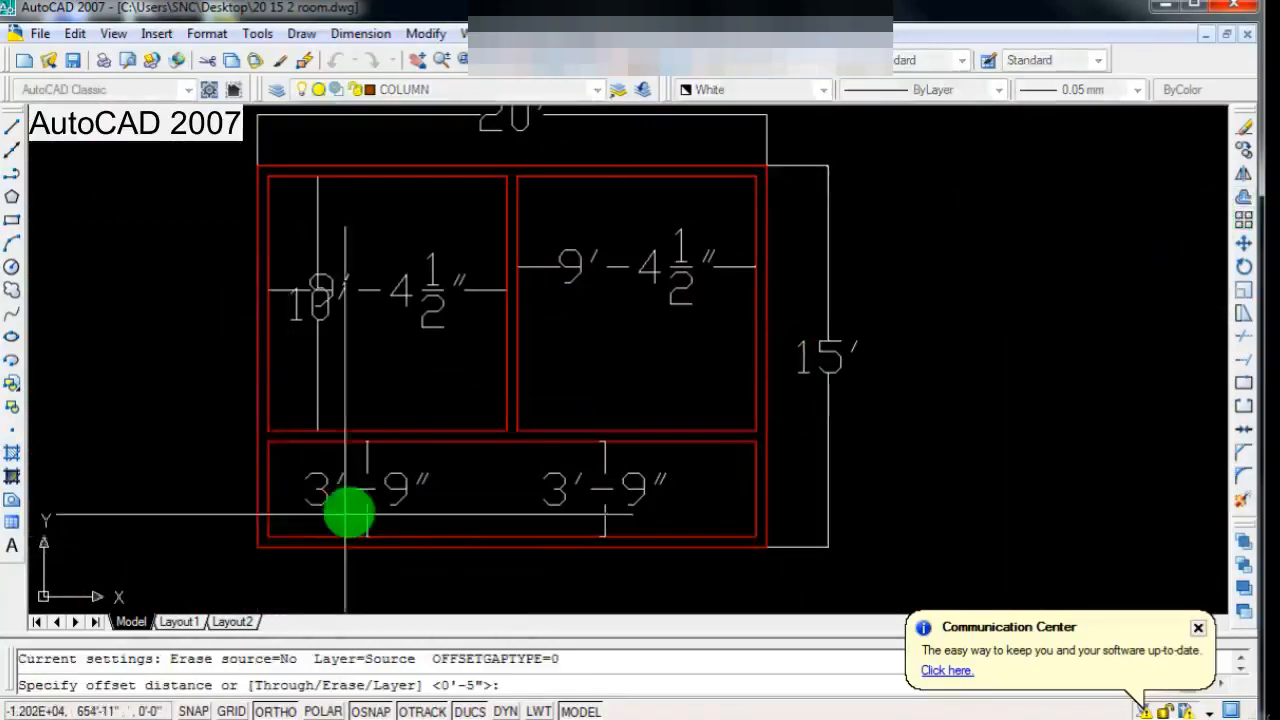
scroll(250, 525, up, 1)
click(275, 437)
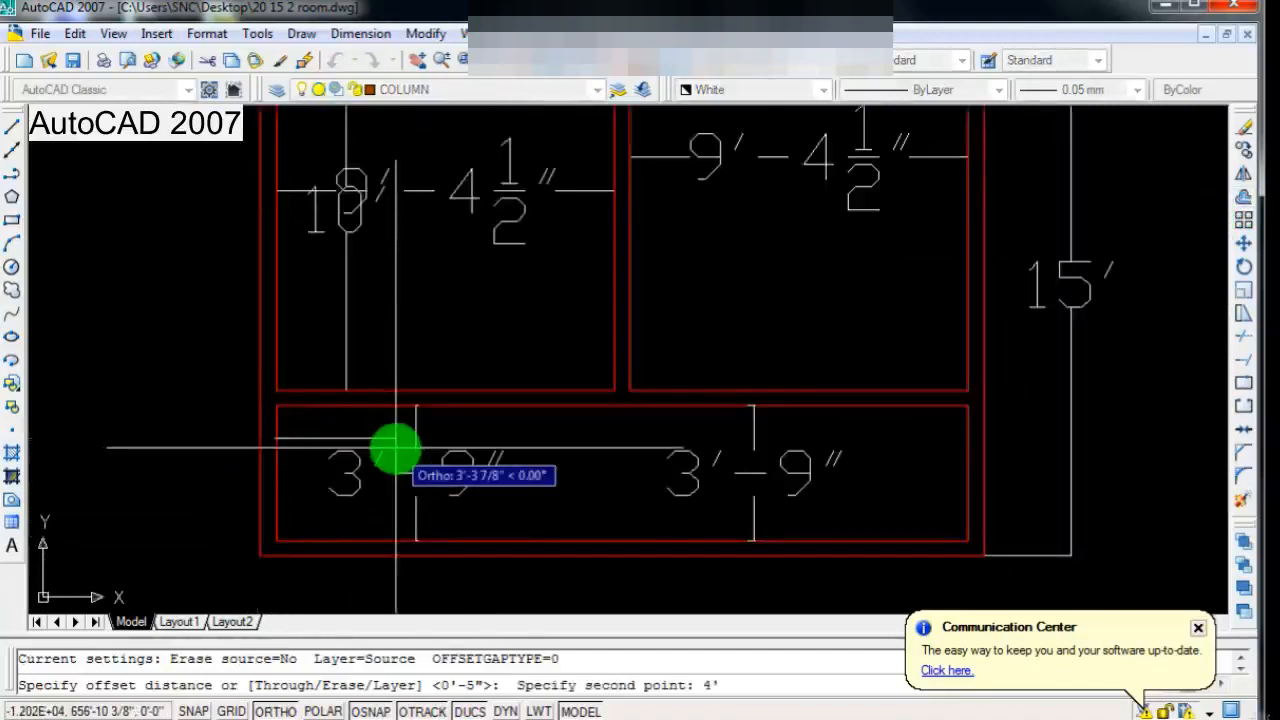
key(Return)
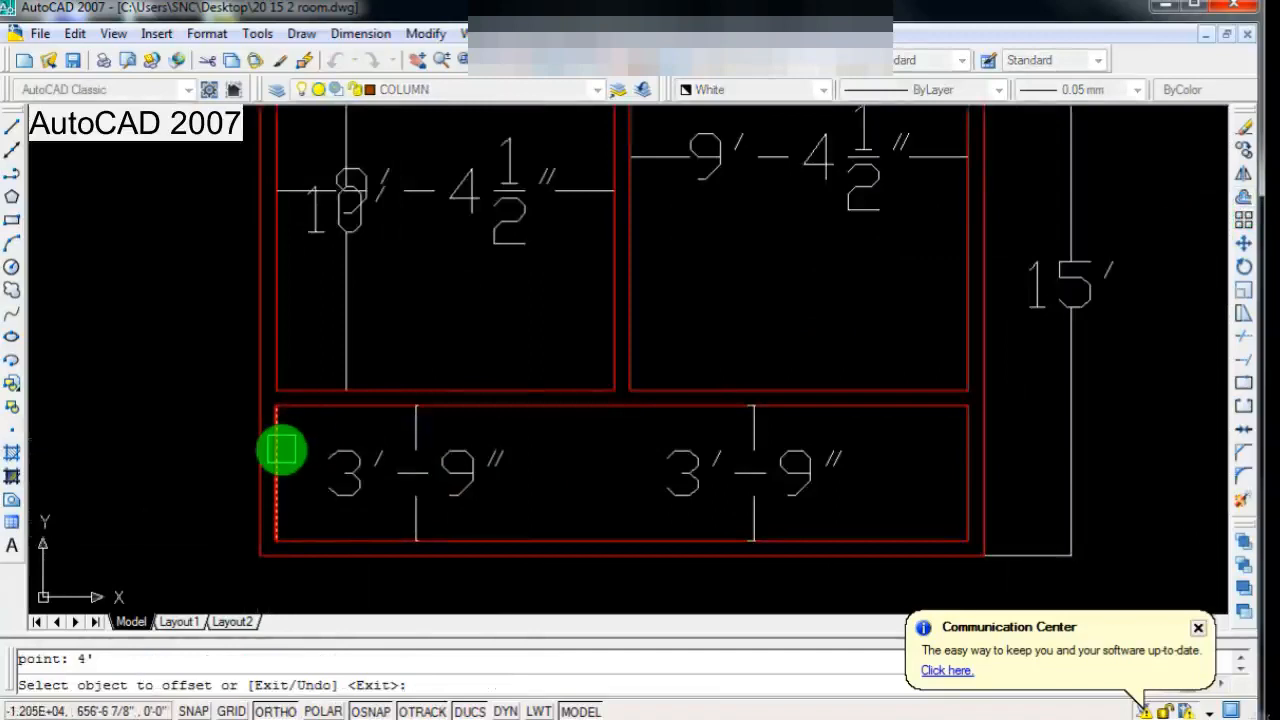
click(278, 452)
click(417, 449)
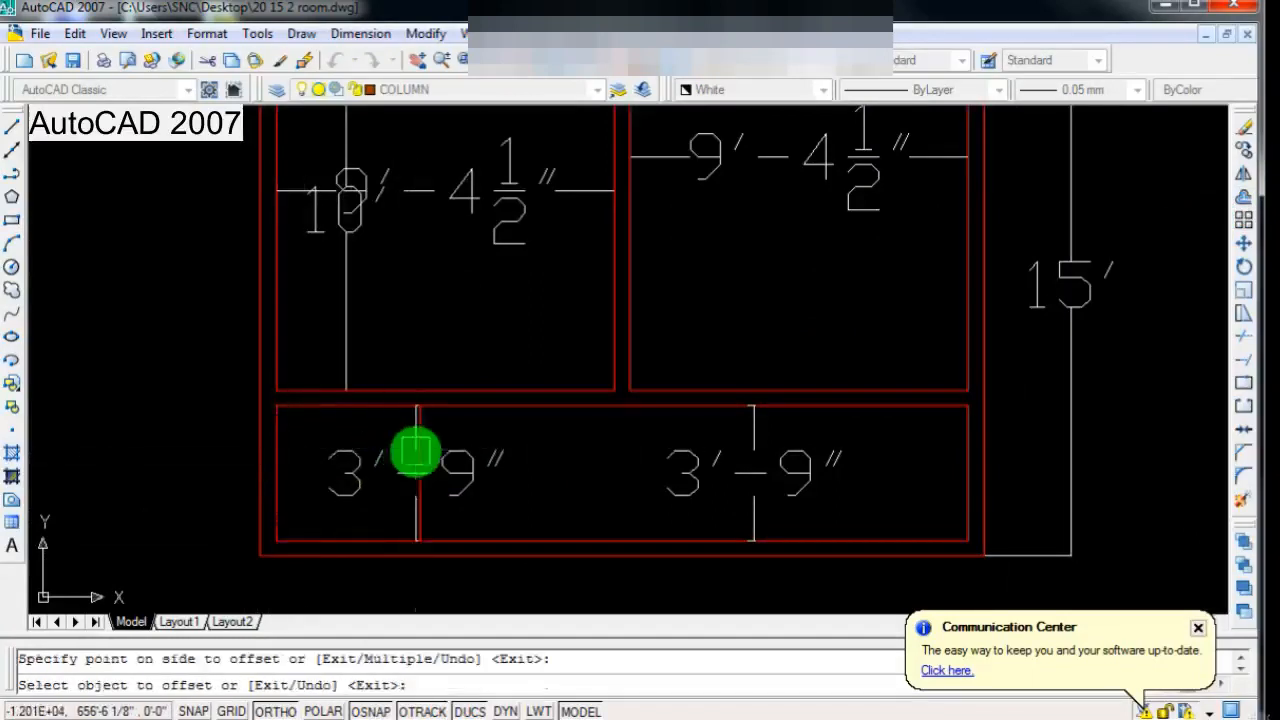
scroll(446, 520, up, 3)
key(Return)
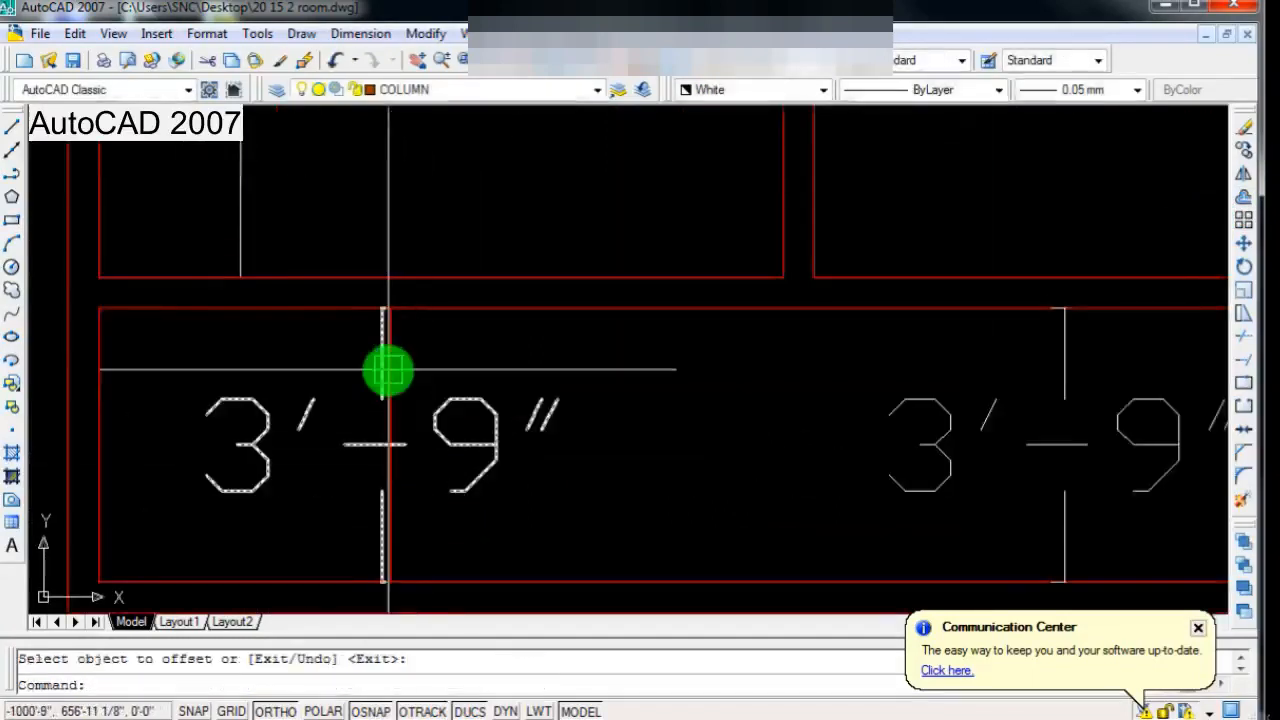
Step: Offset the new vertical line in the lower strip 5" to the right as the wall's second face
key(Return)
click(391, 370)
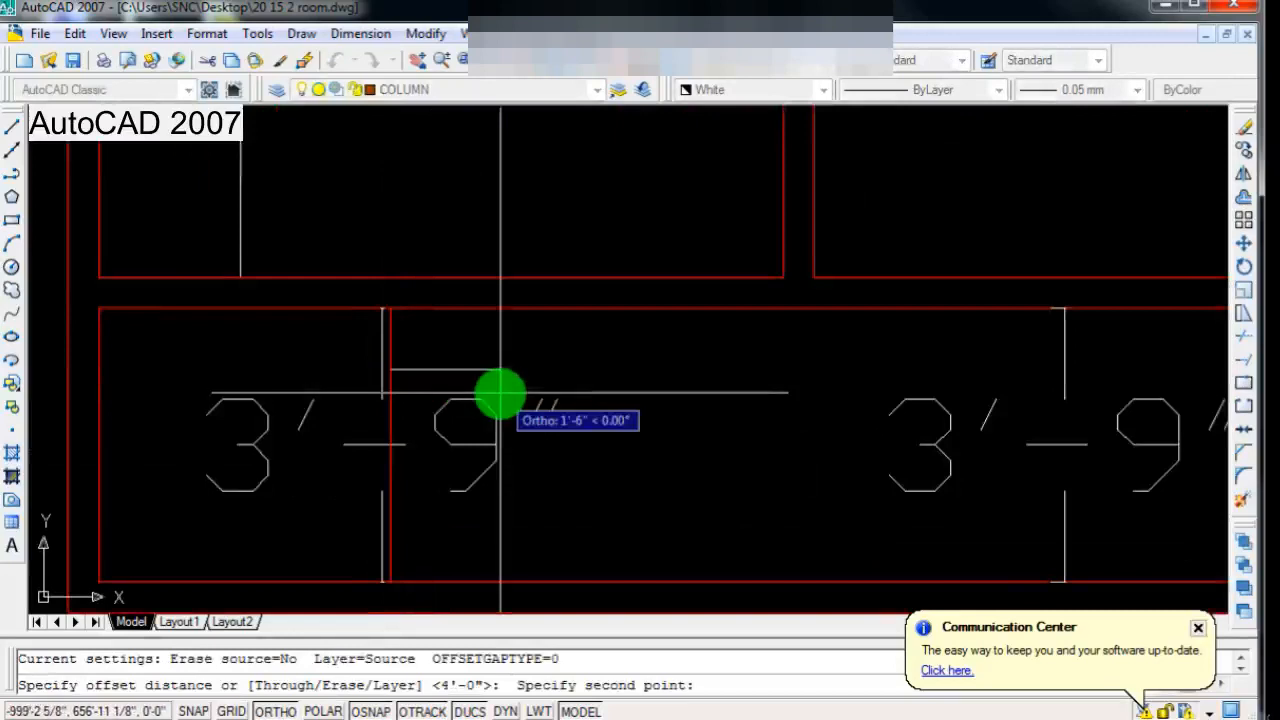
text(5")
key(Return)
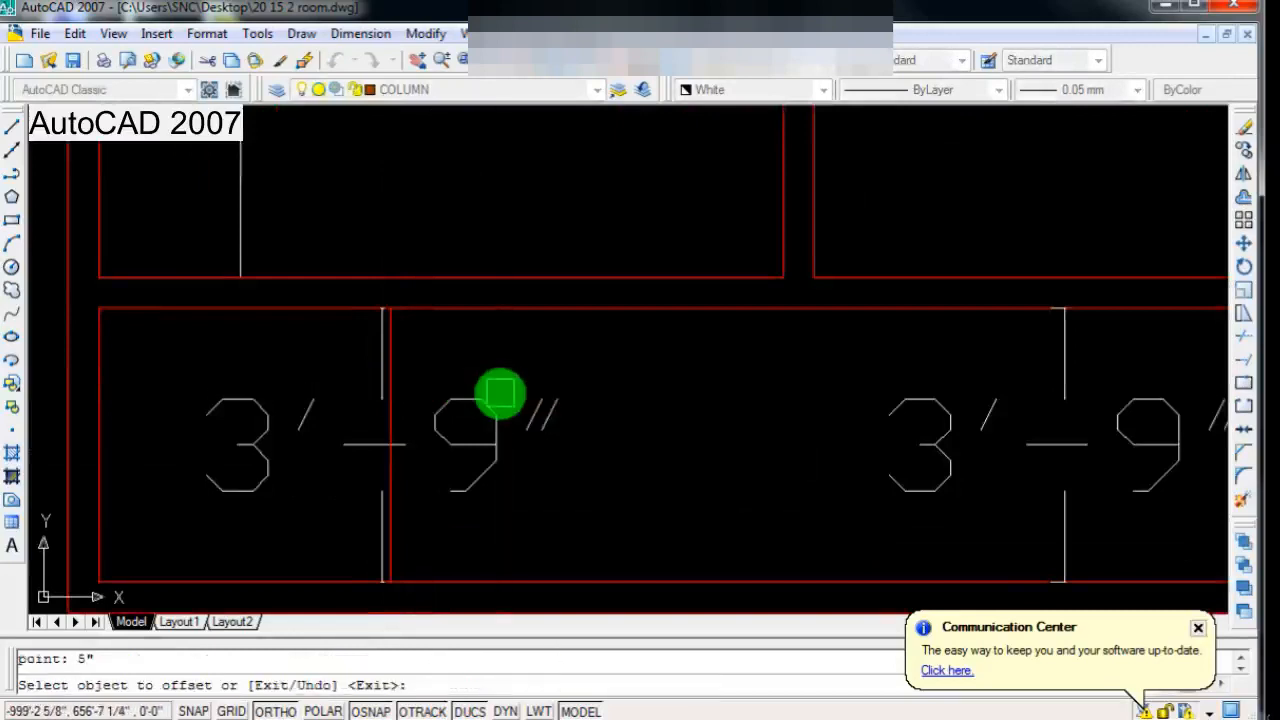
click(452, 401)
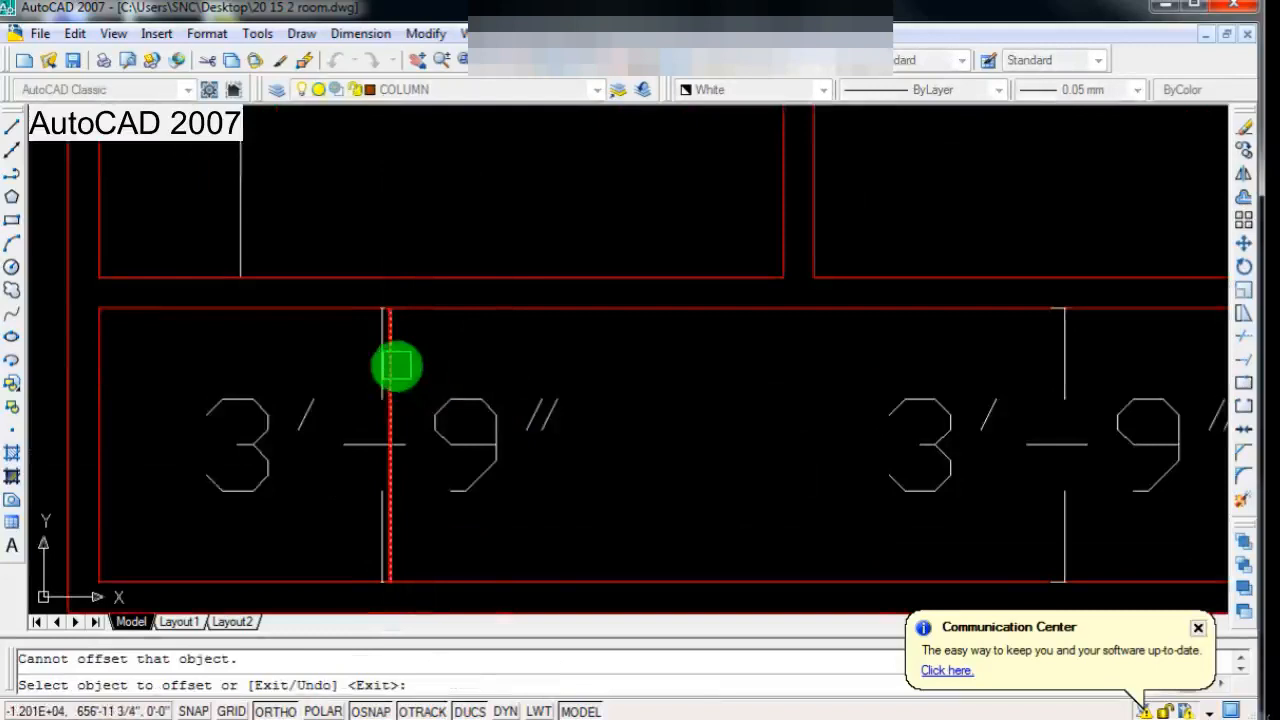
click(394, 366)
click(514, 420)
scroll(505, 440, down, 5)
scroll(498, 430, up, 3)
key(Escape)
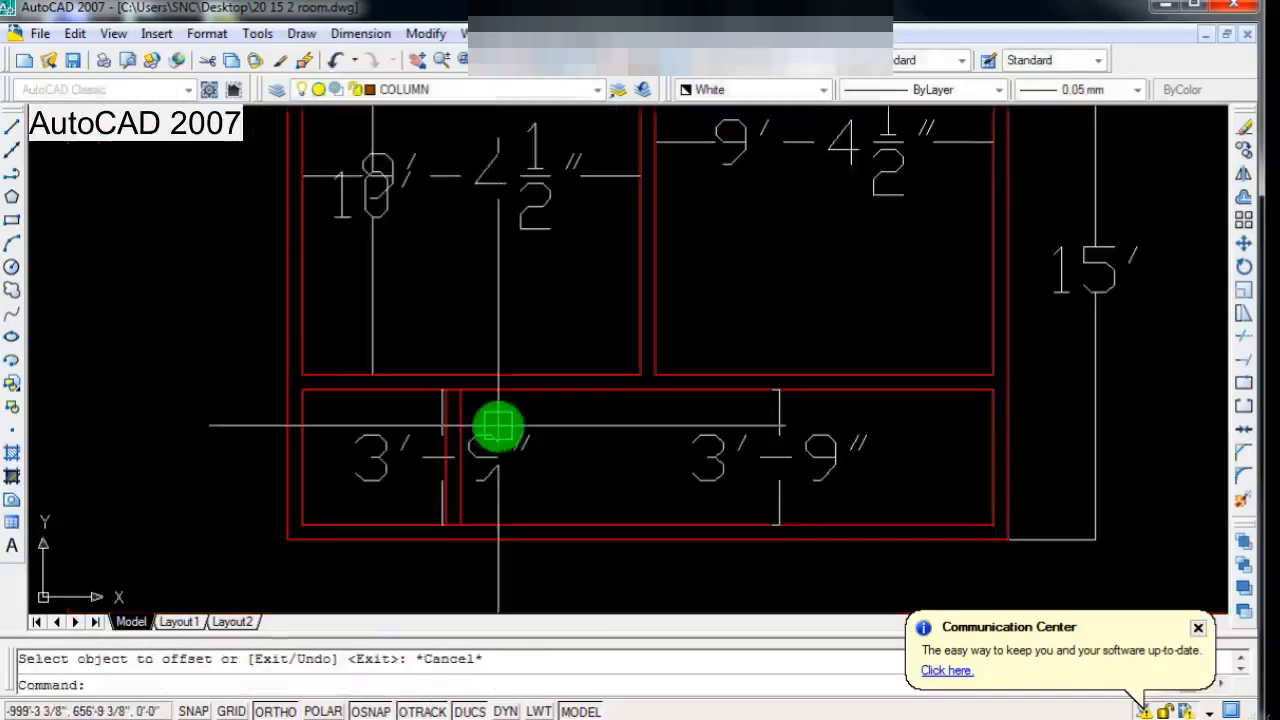
Step: Add an aligned horizontal dimension in the lower strip, from the left inner wall line to the new wall's left face
scroll(403, 451, down, 1)
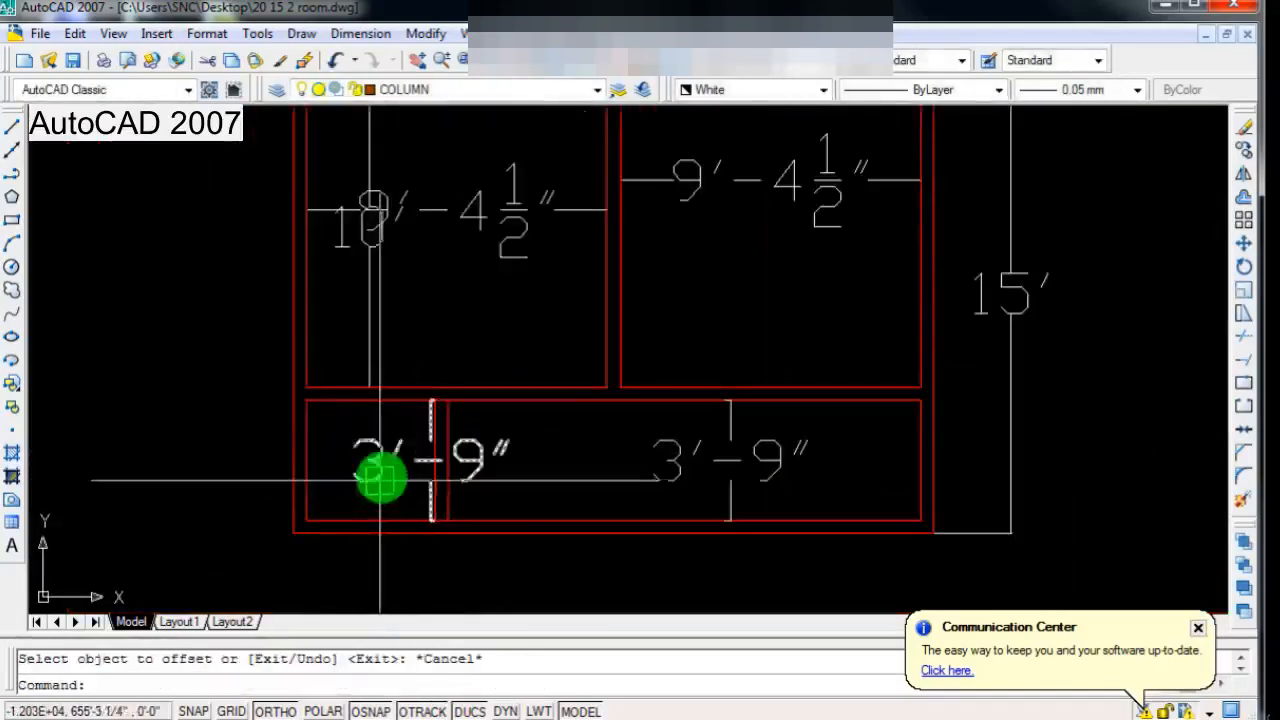
scroll(380, 440, down, 2)
scroll(380, 440, up, 3)
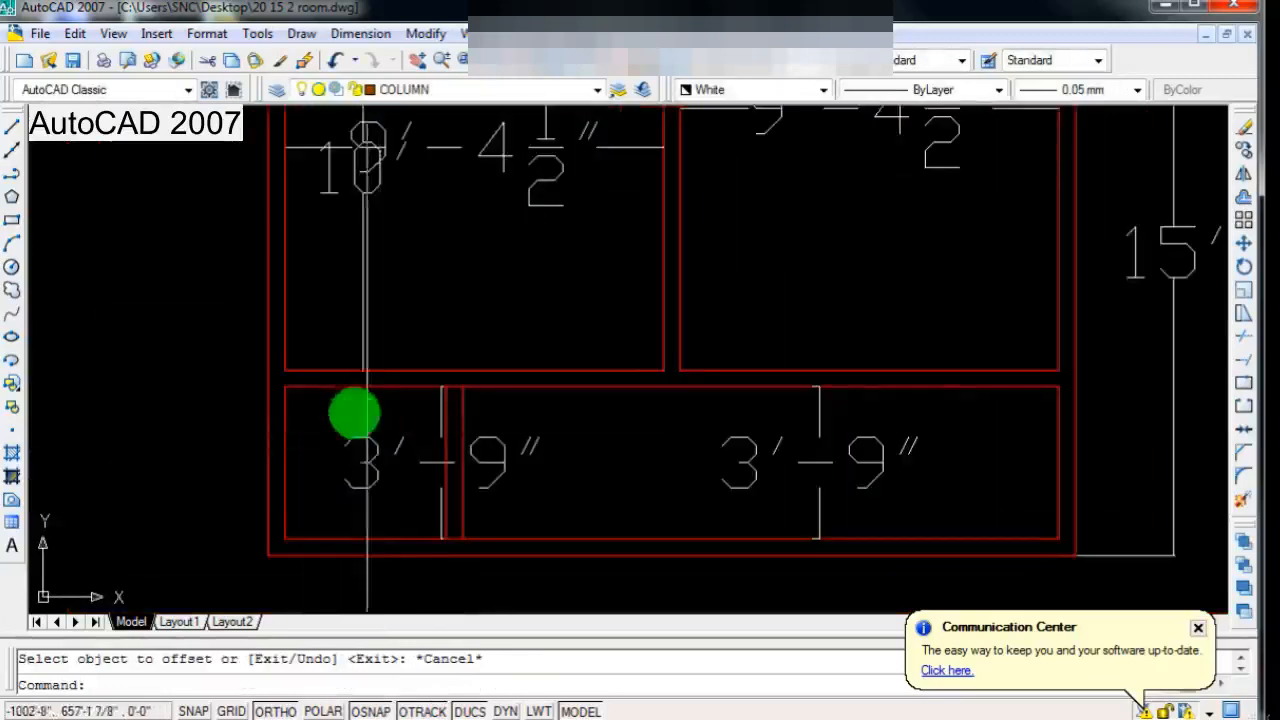
scroll(365, 468, down, 1)
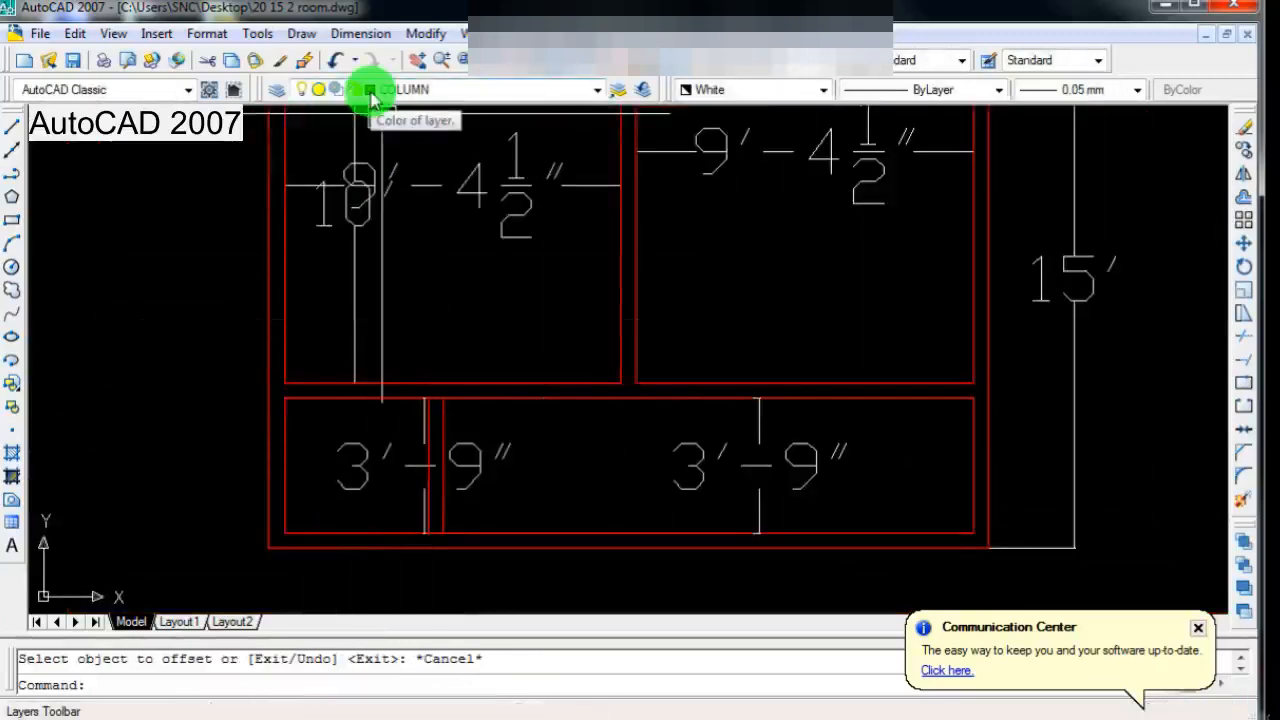
click(342, 33)
click(378, 118)
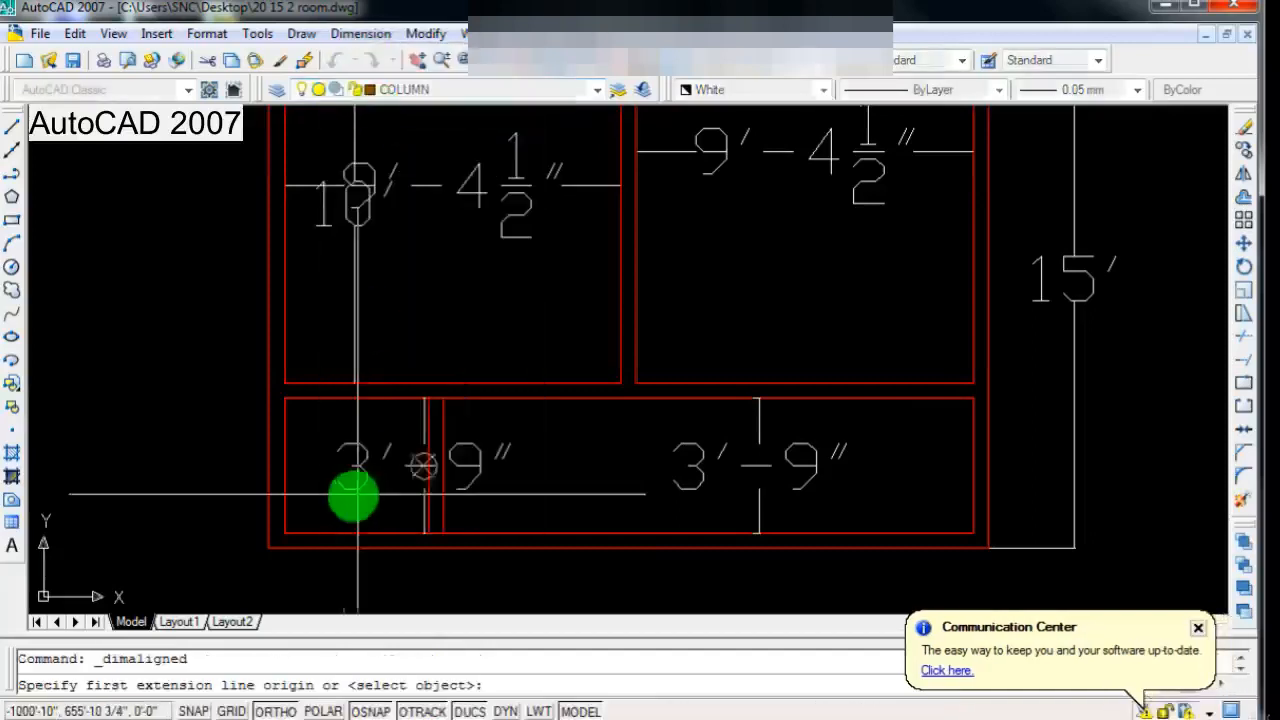
scroll(351, 494, up, 3)
click(229, 326)
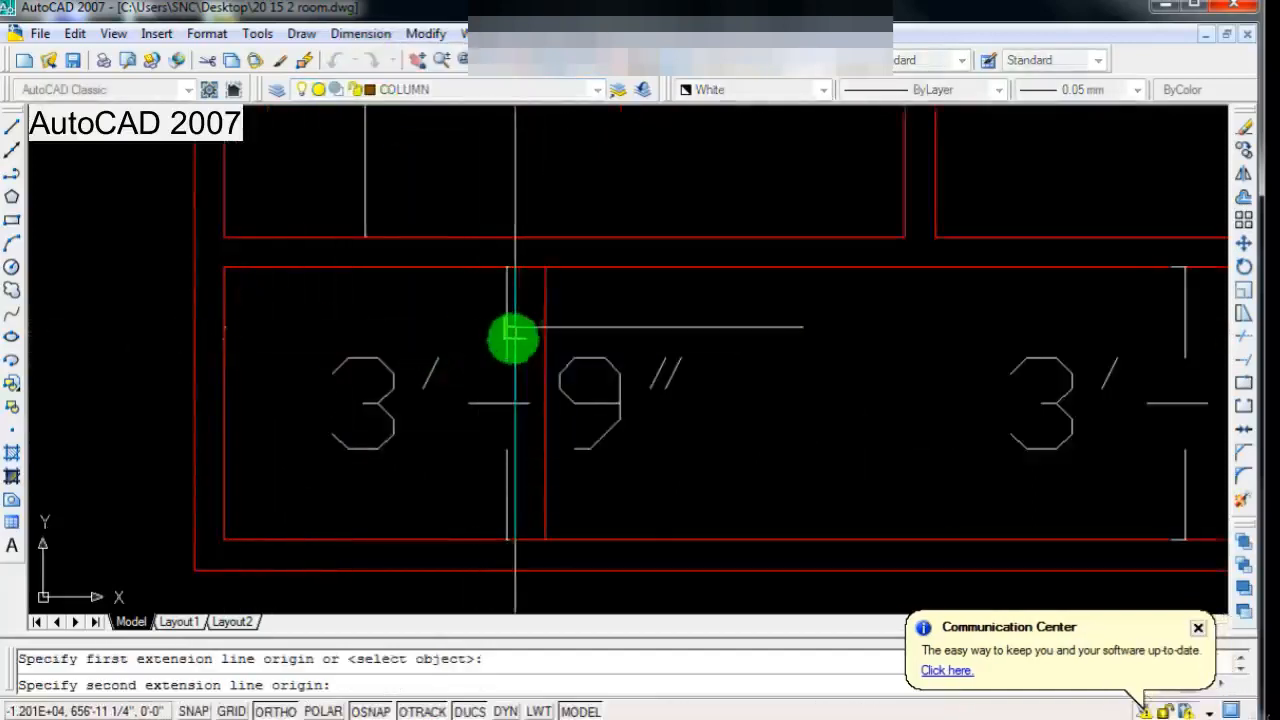
click(515, 331)
click(515, 331)
scroll(425, 470, down, 3)
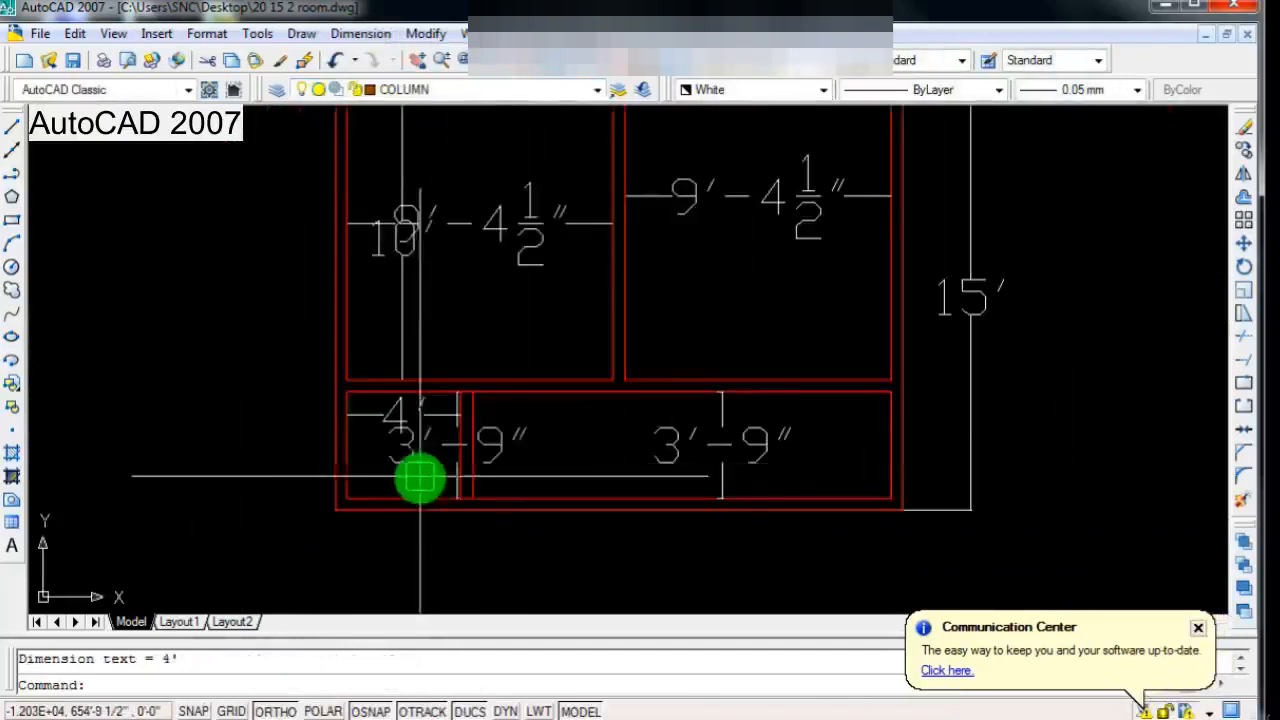
Step: Add an aligned horizontal dimension above the cross wall, from the left room's lower-right inner corner to the lower-strip wall's right face
scroll(540, 443, up, 4)
scroll(613, 458, up, 2)
key(Return)
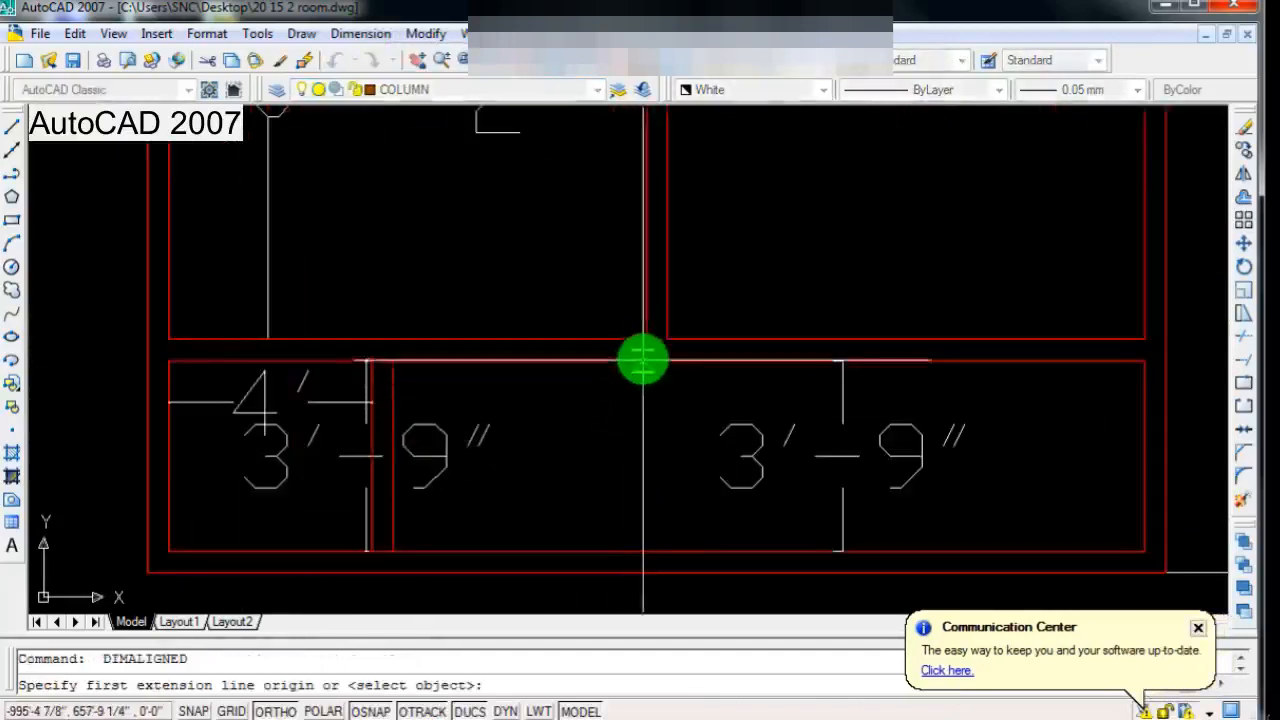
click(644, 341)
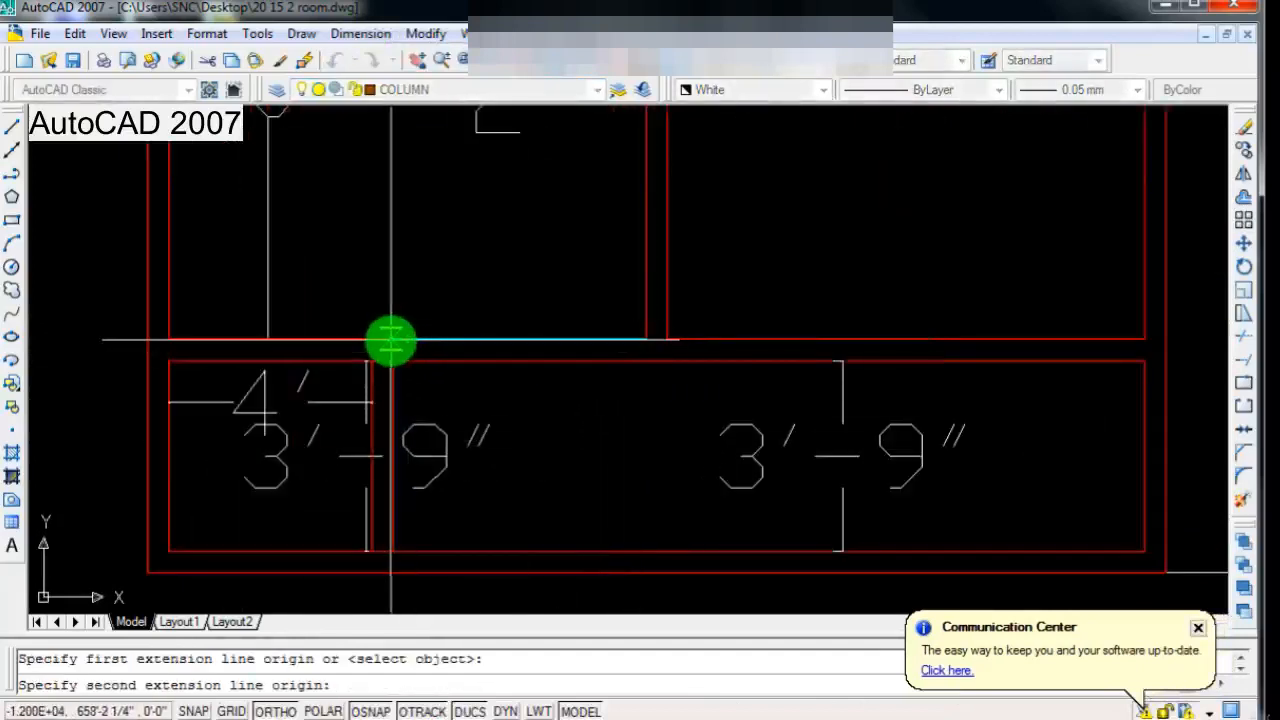
click(393, 340)
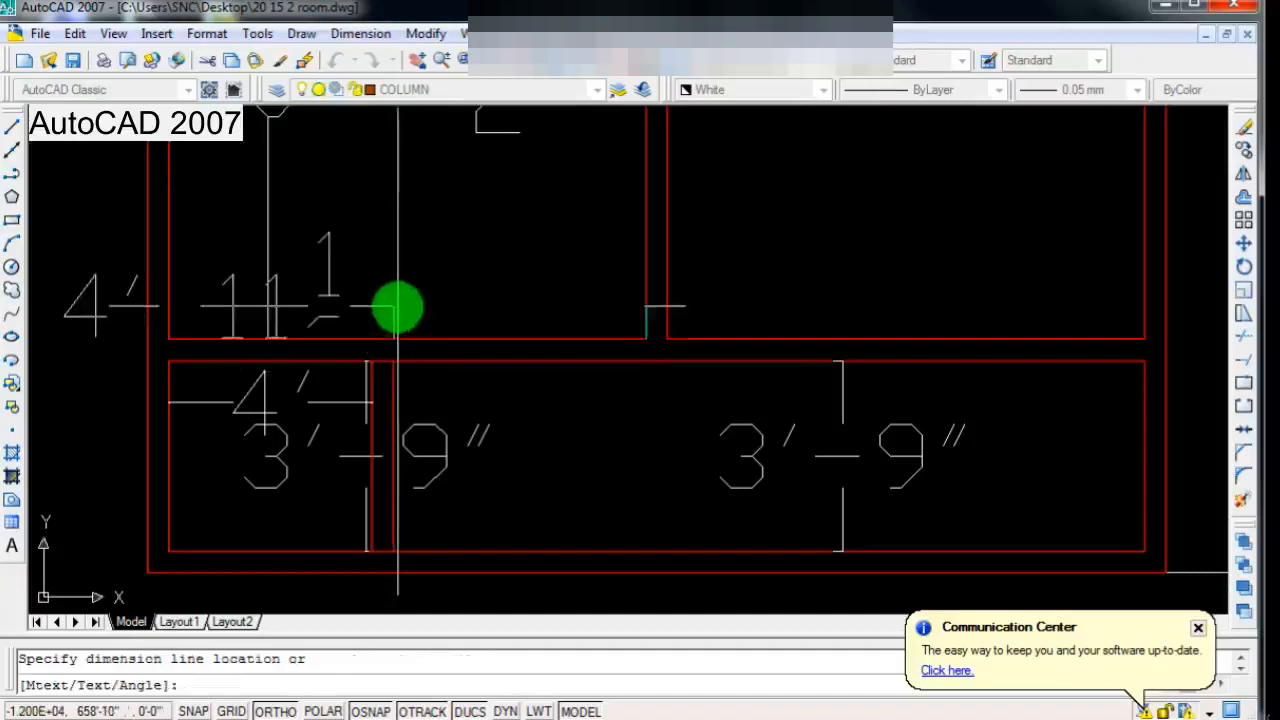
click(400, 312)
Step: Examine the new lower-strip wall's position and the dimensions around it
scroll(451, 415, down, 3)
scroll(452, 450, up, 2)
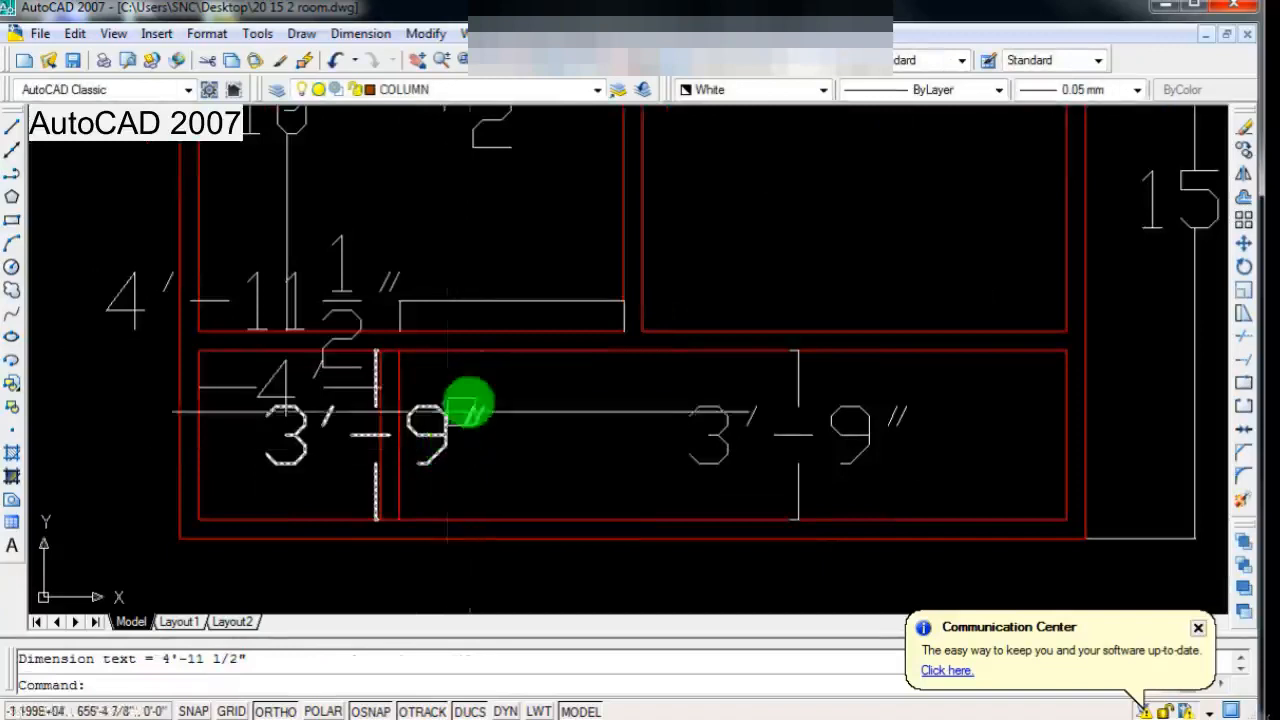
scroll(415, 455, down, 1)
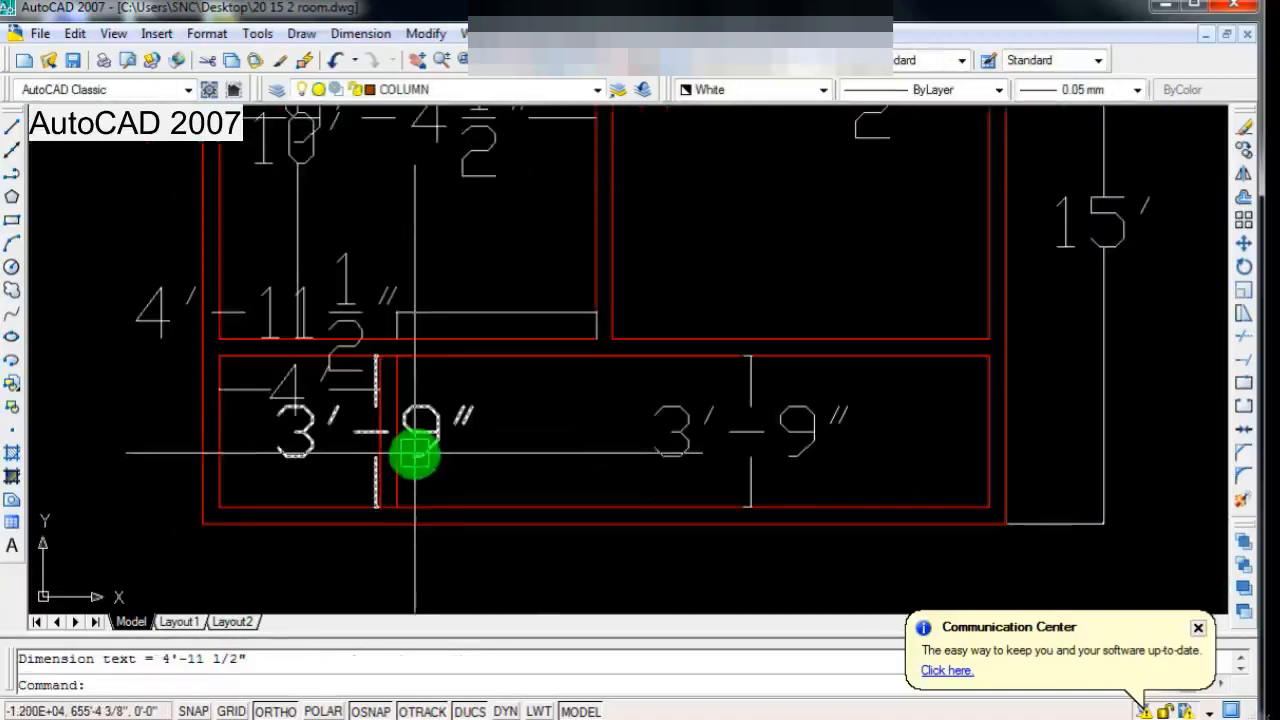
scroll(415, 455, down, 2)
scroll(794, 457, up, 2)
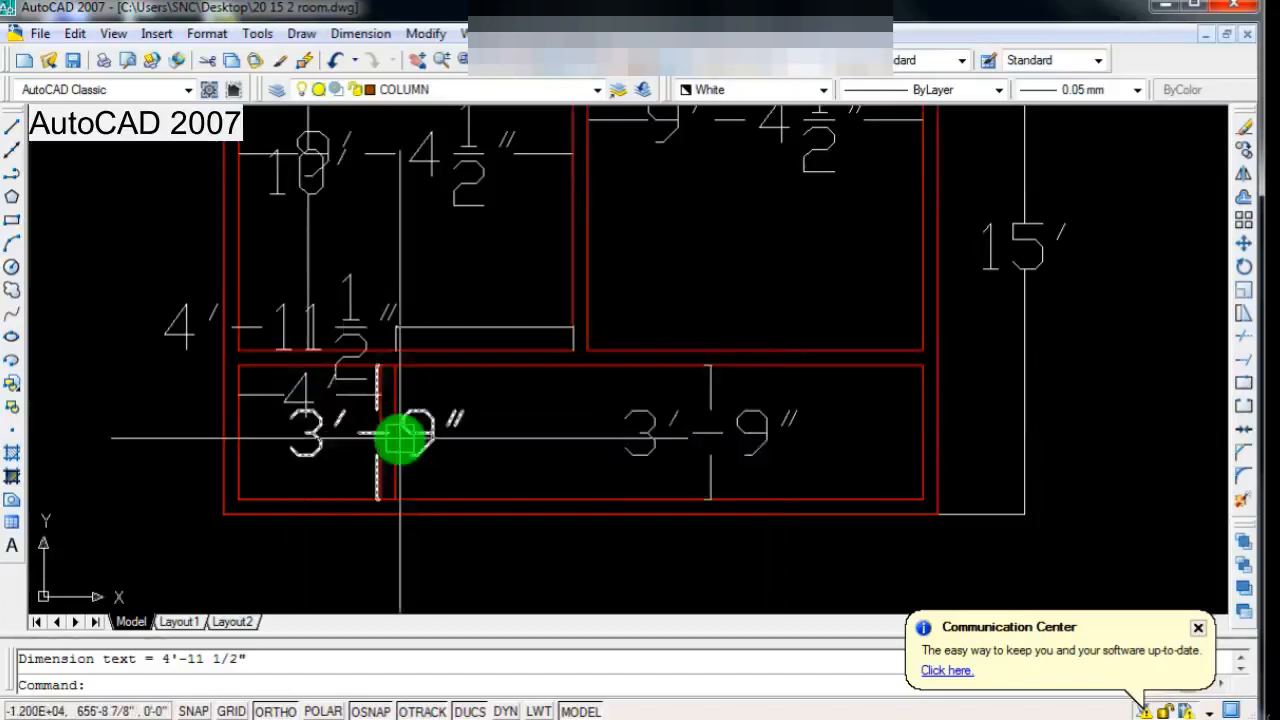
scroll(414, 429, down, 2)
scroll(418, 430, up, 1)
scroll(418, 430, down, 1)
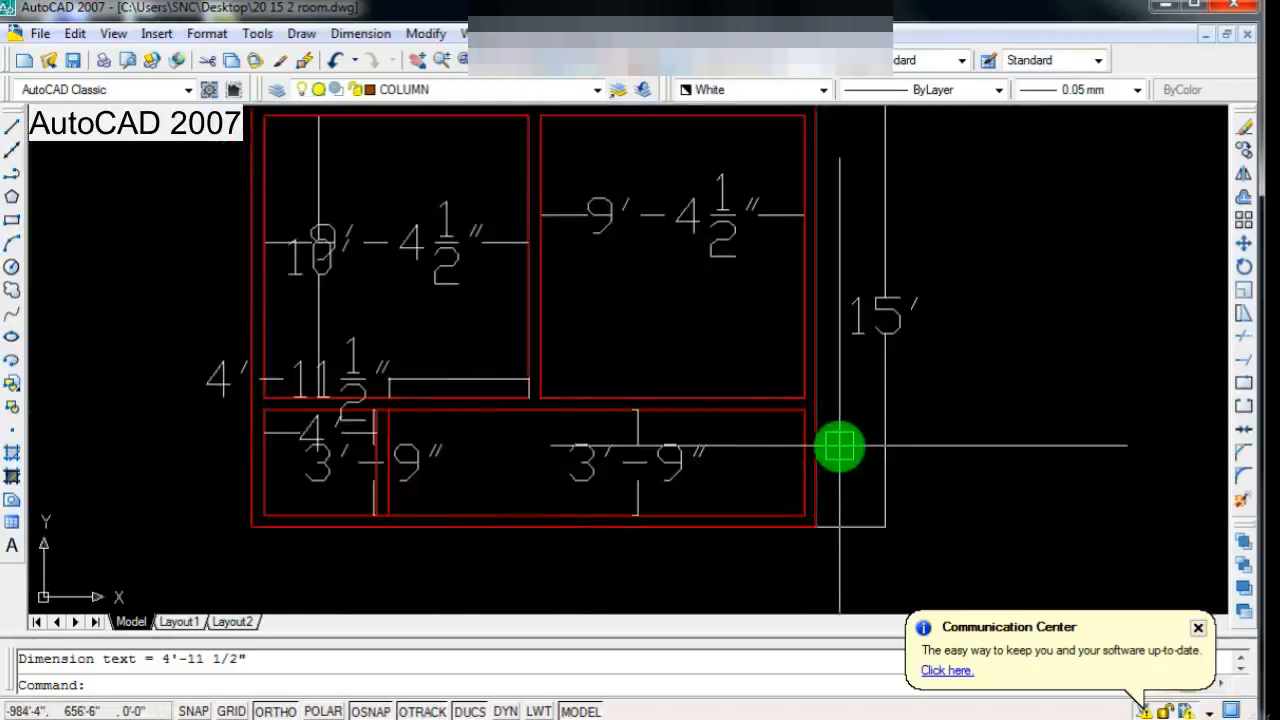
scroll(634, 409, down, 2)
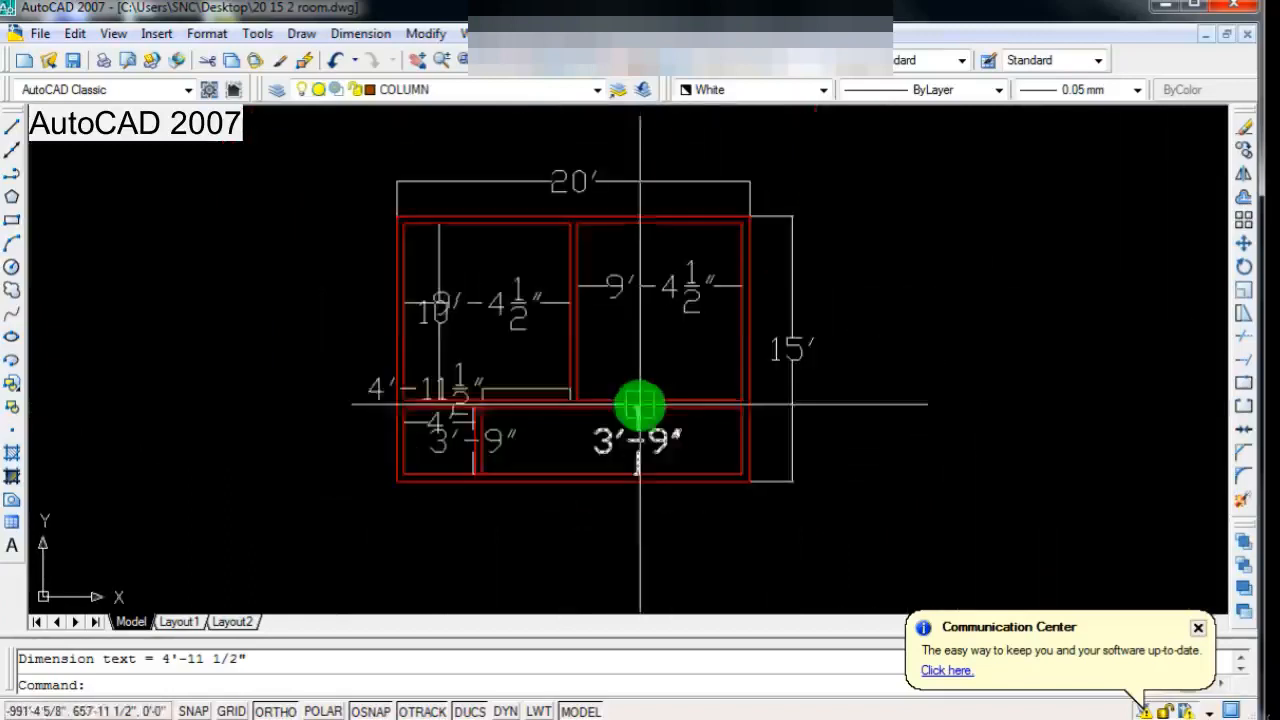
scroll(625, 385, up, 3)
scroll(1120, 340, down, 2)
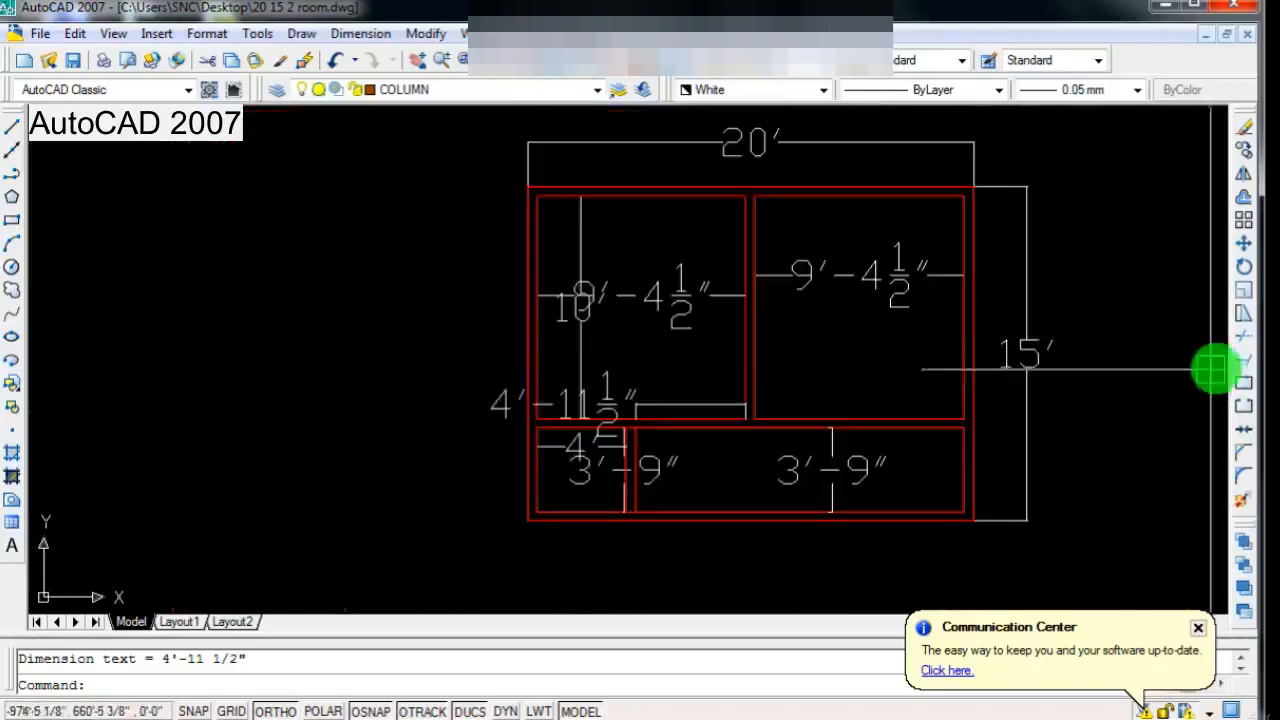
Step: Stretch the lower strip's vertical wall and its attached dimensions 1' to the right
click(1246, 318)
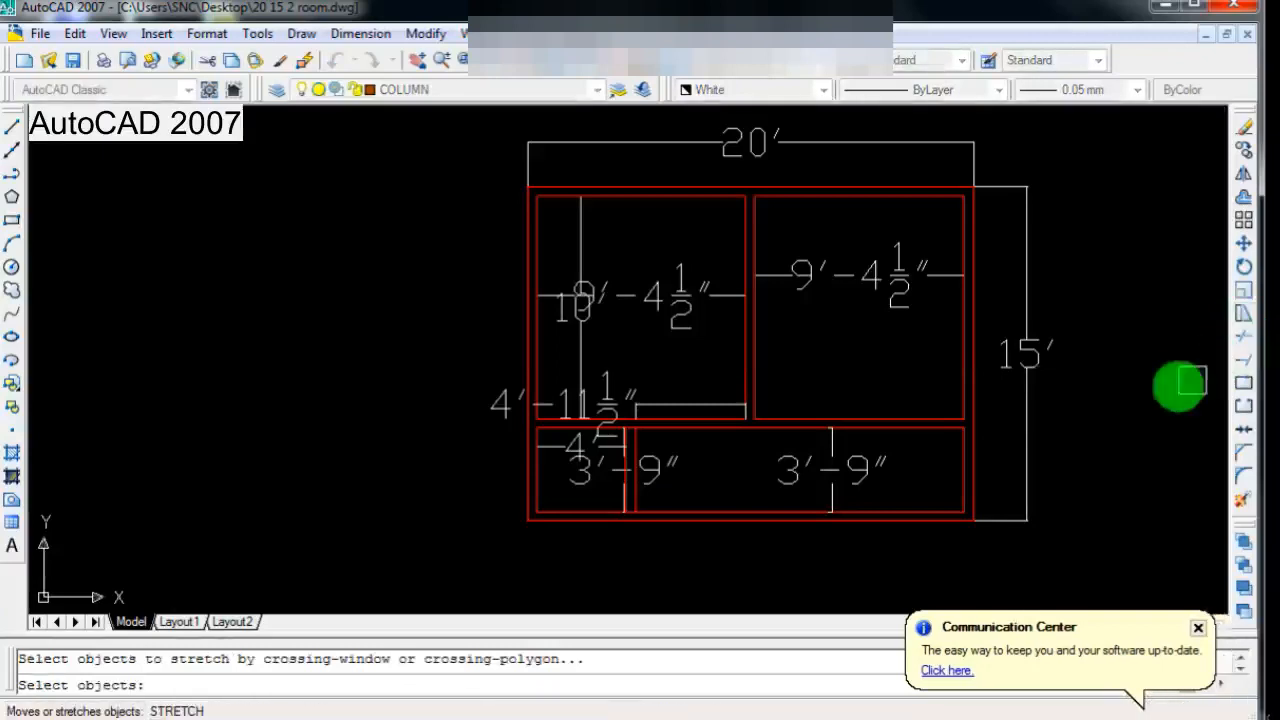
scroll(445, 467, up, 2)
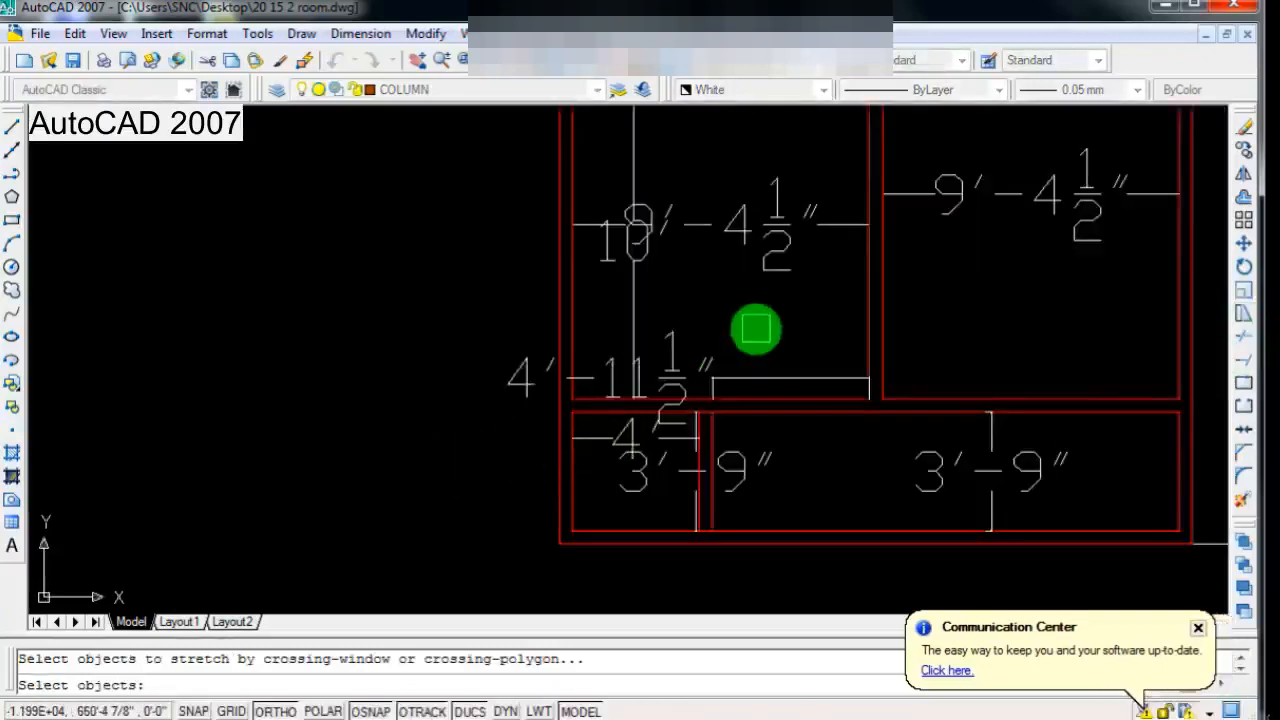
click(755, 330)
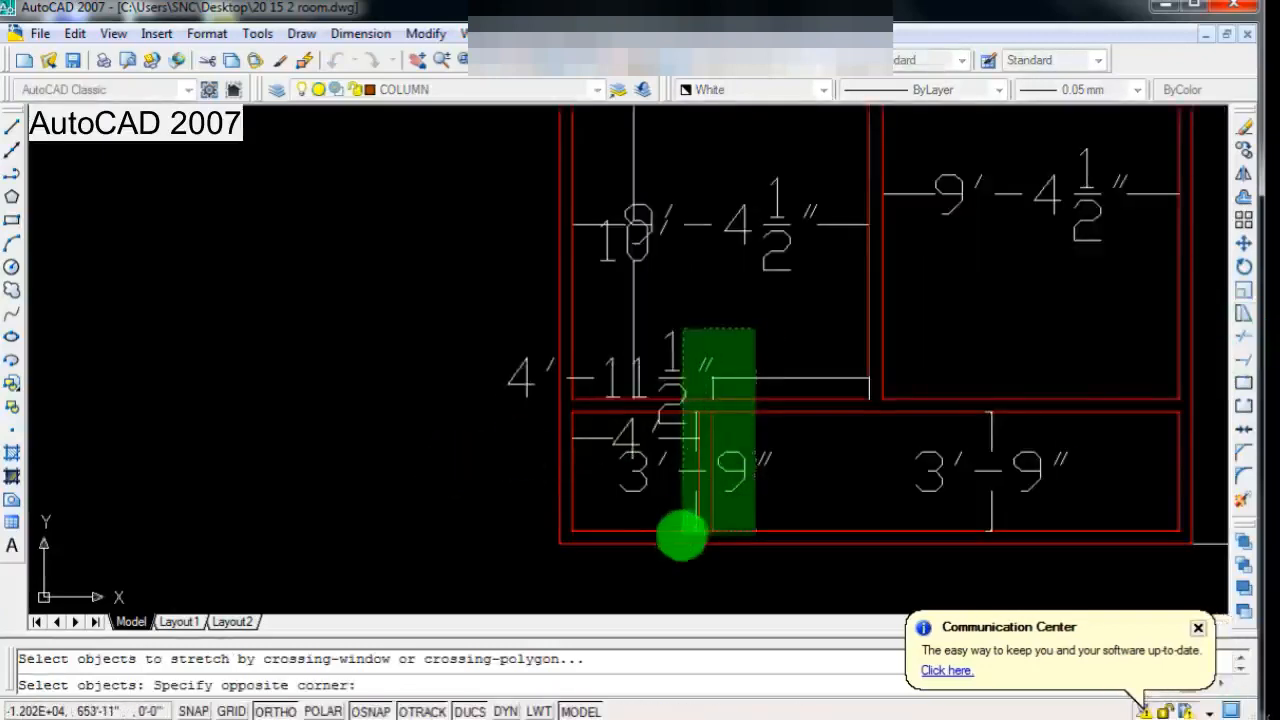
click(674, 554)
scroll(697, 478, down, 2)
scroll(697, 478, up, 3)
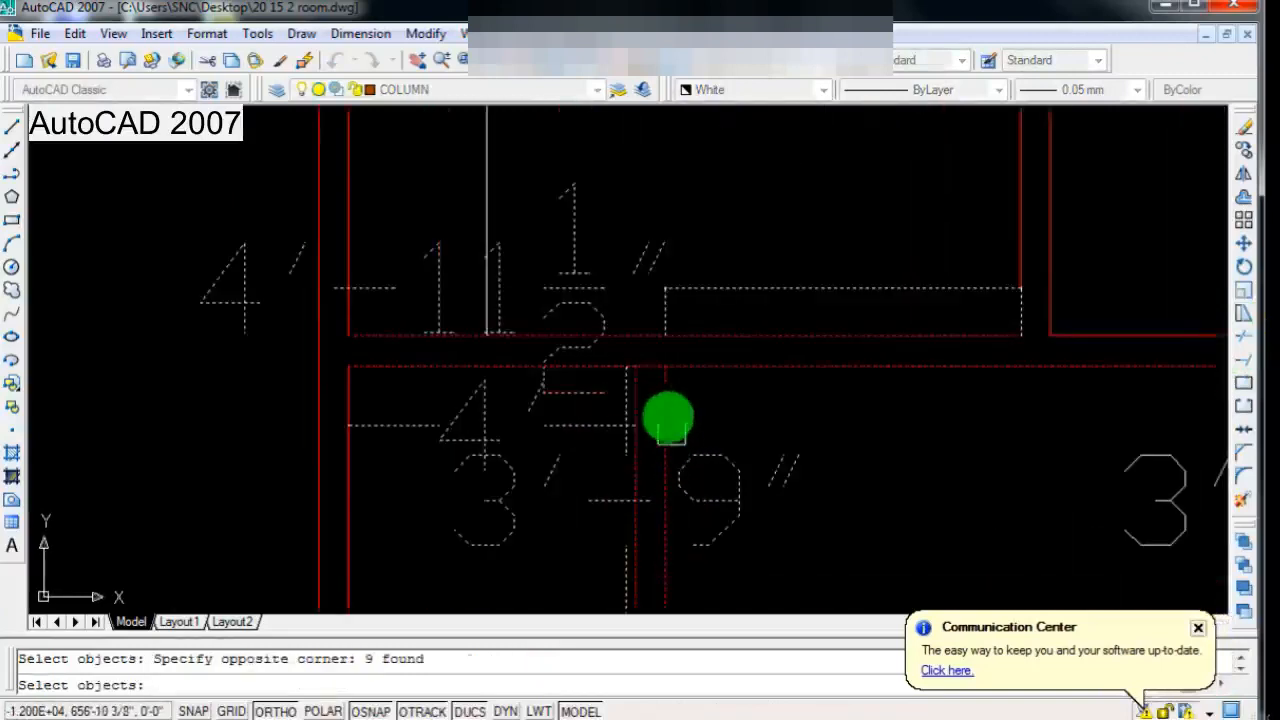
key(Return)
click(636, 370)
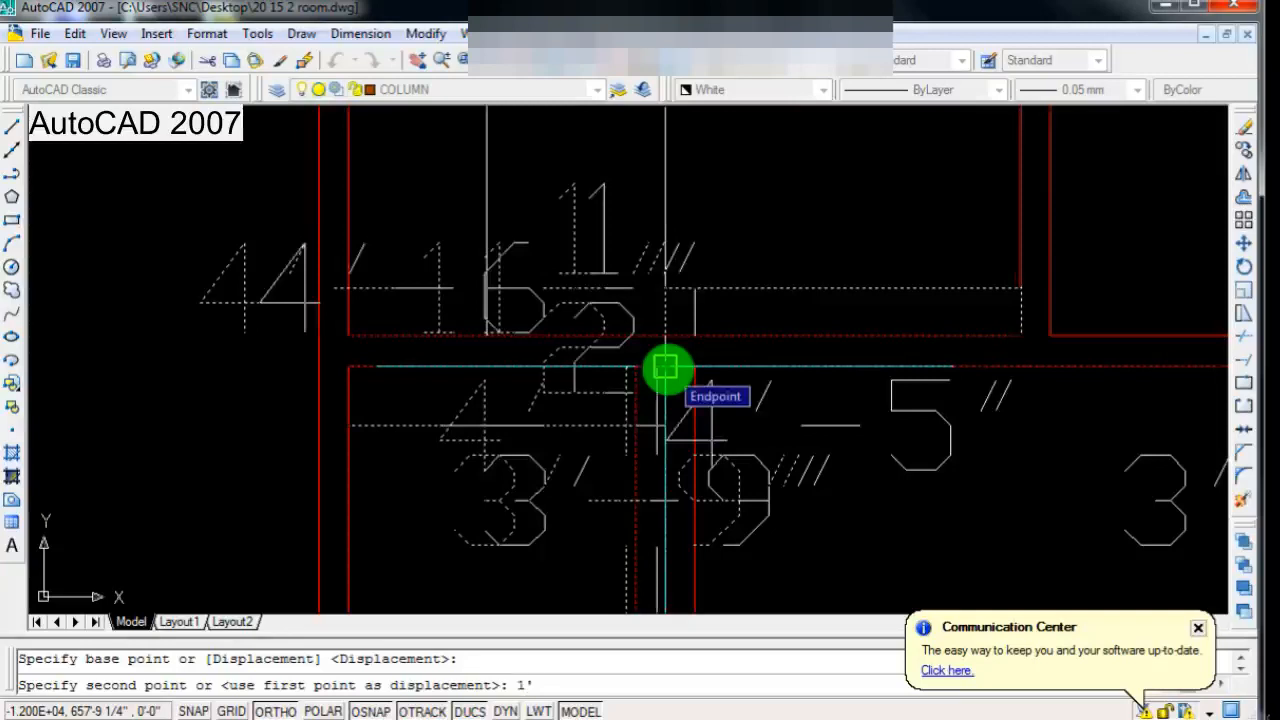
text(1')
key(Return)
scroll(411, 380, down, 4)
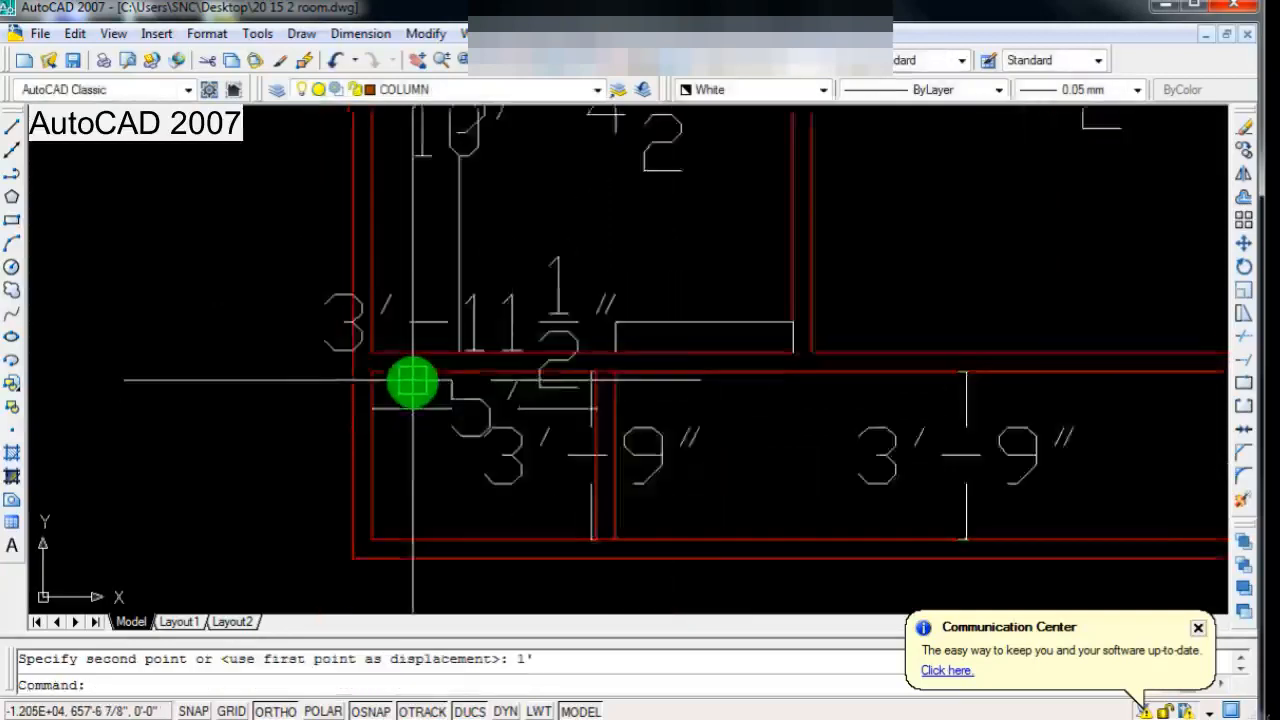
Step: Review the widened left compartment of the lower strip and its dimensions within the whole plan
scroll(491, 403, up, 3)
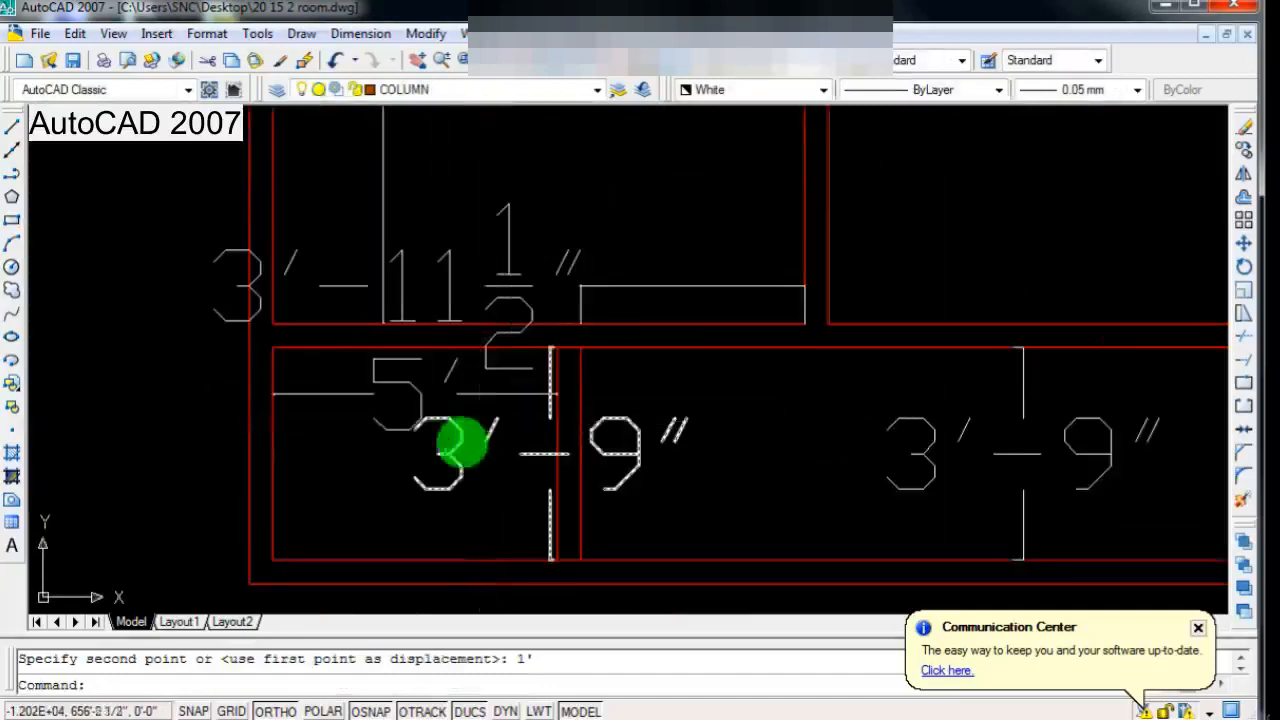
scroll(488, 420, down, 3)
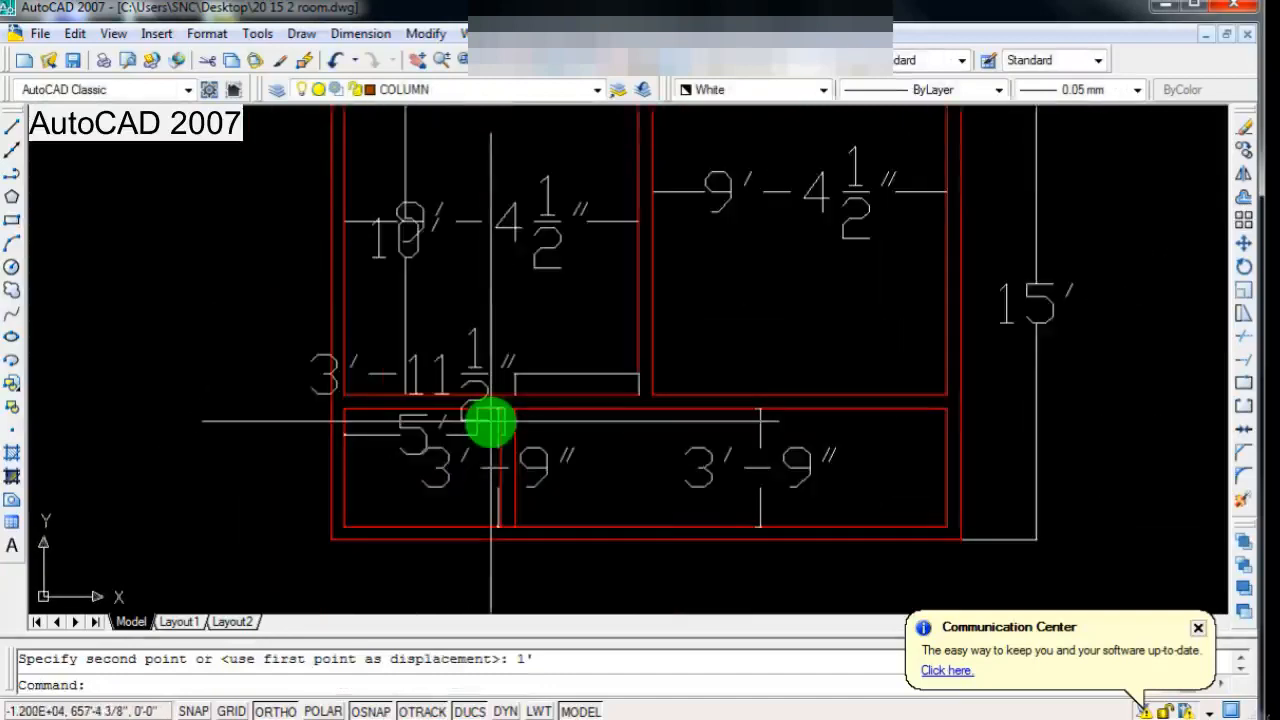
scroll(491, 424, down, 3)
scroll(434, 449, up, 4)
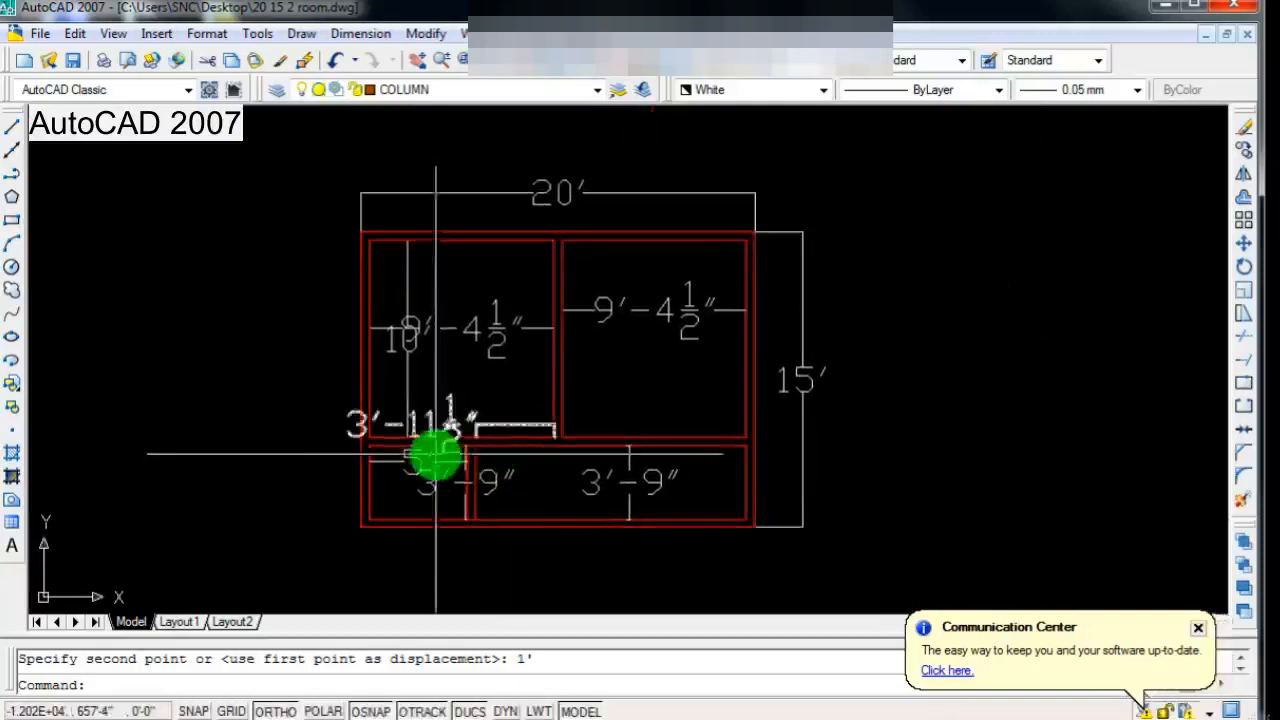
scroll(441, 458, down, 2)
scroll(391, 480, up, 2)
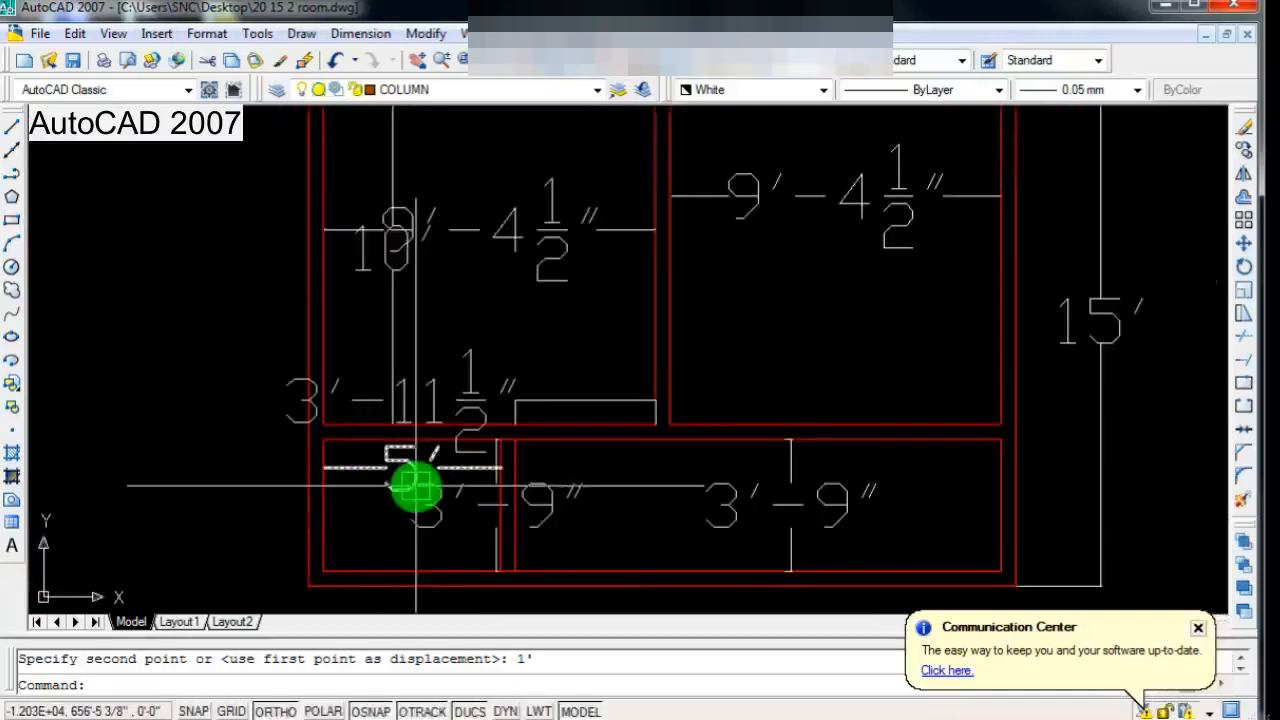
scroll(511, 486, down, 1)
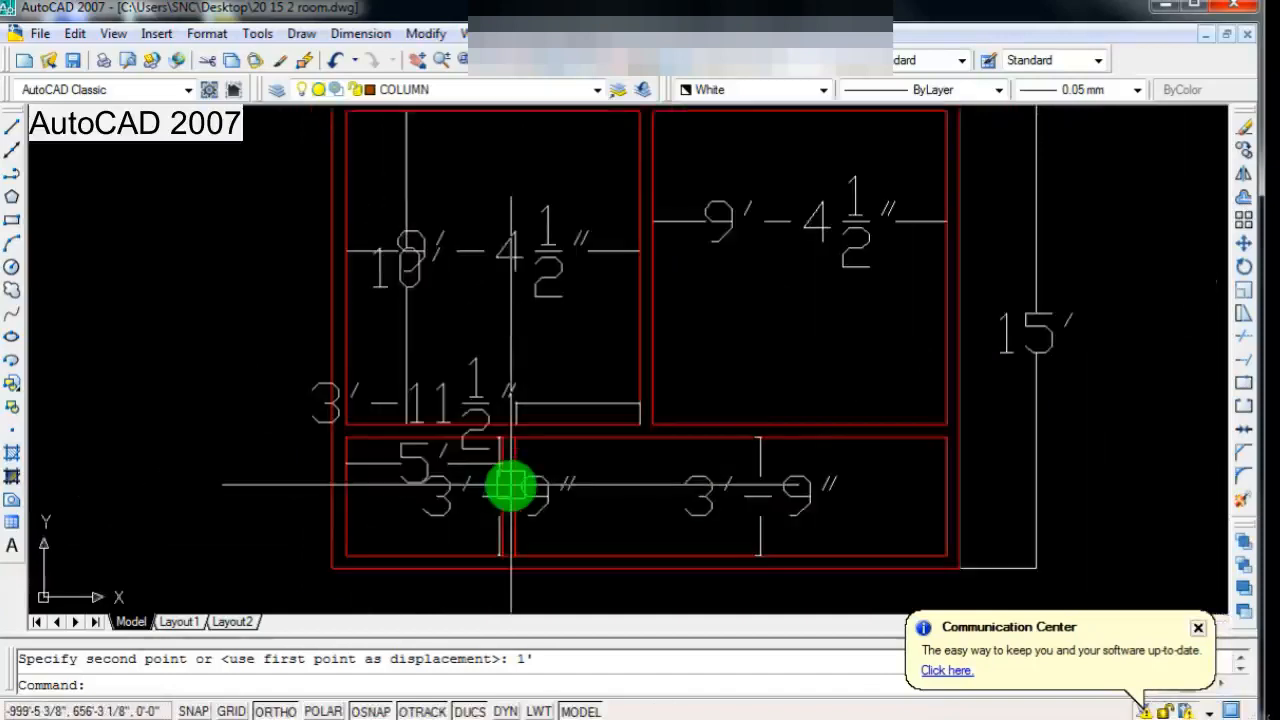
scroll(500, 495, up, 1)
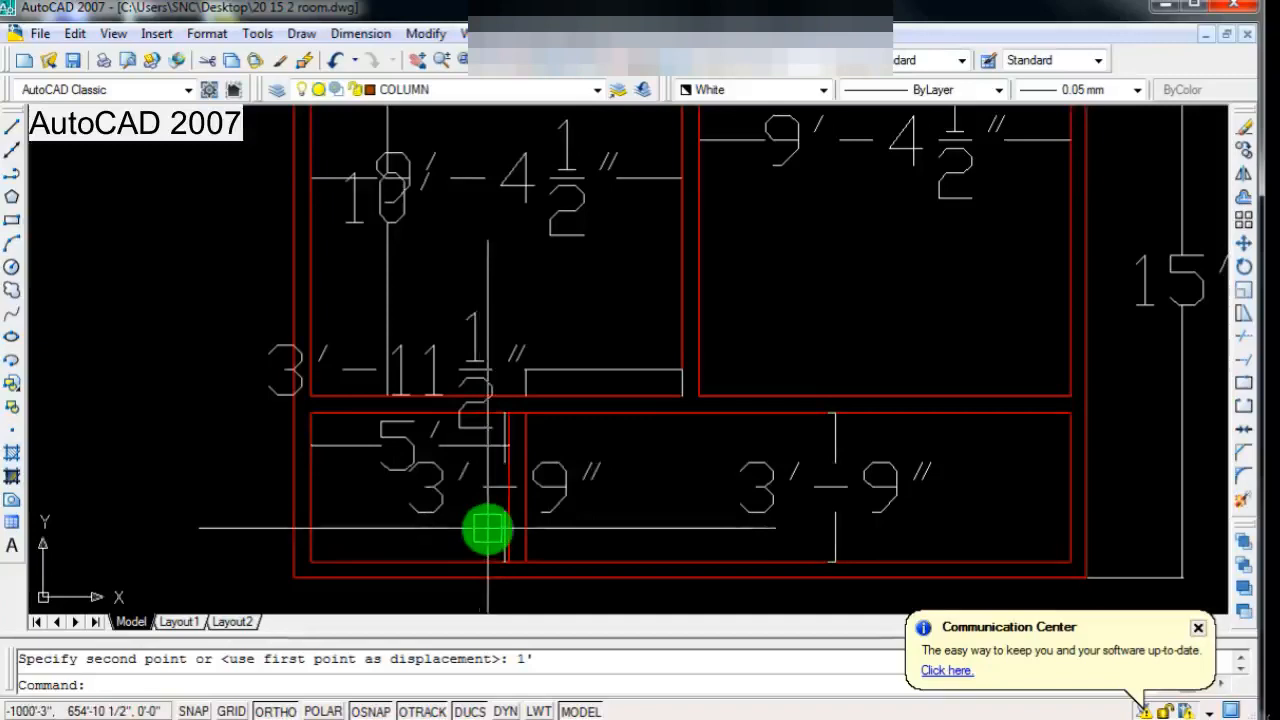
scroll(487, 530, down, 2)
scroll(785, 495, down, 1)
scroll(775, 480, up, 2)
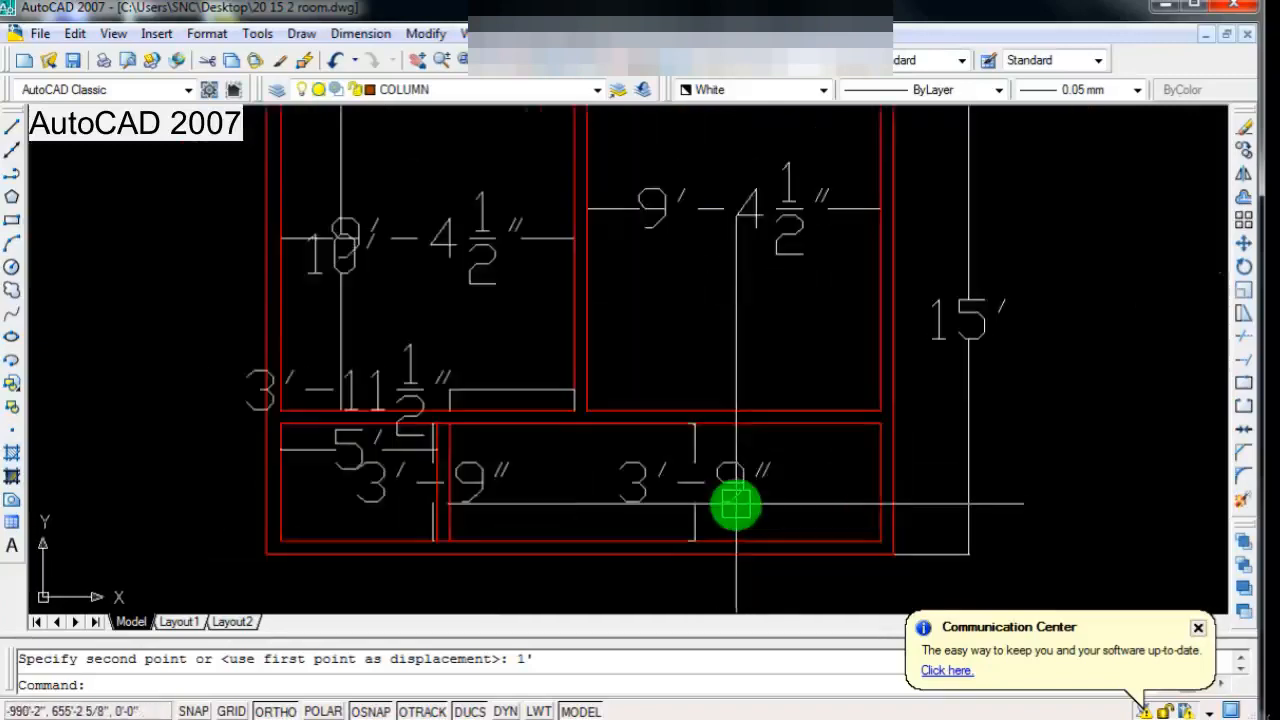
scroll(735, 508, down, 2)
scroll(740, 472, up, 2)
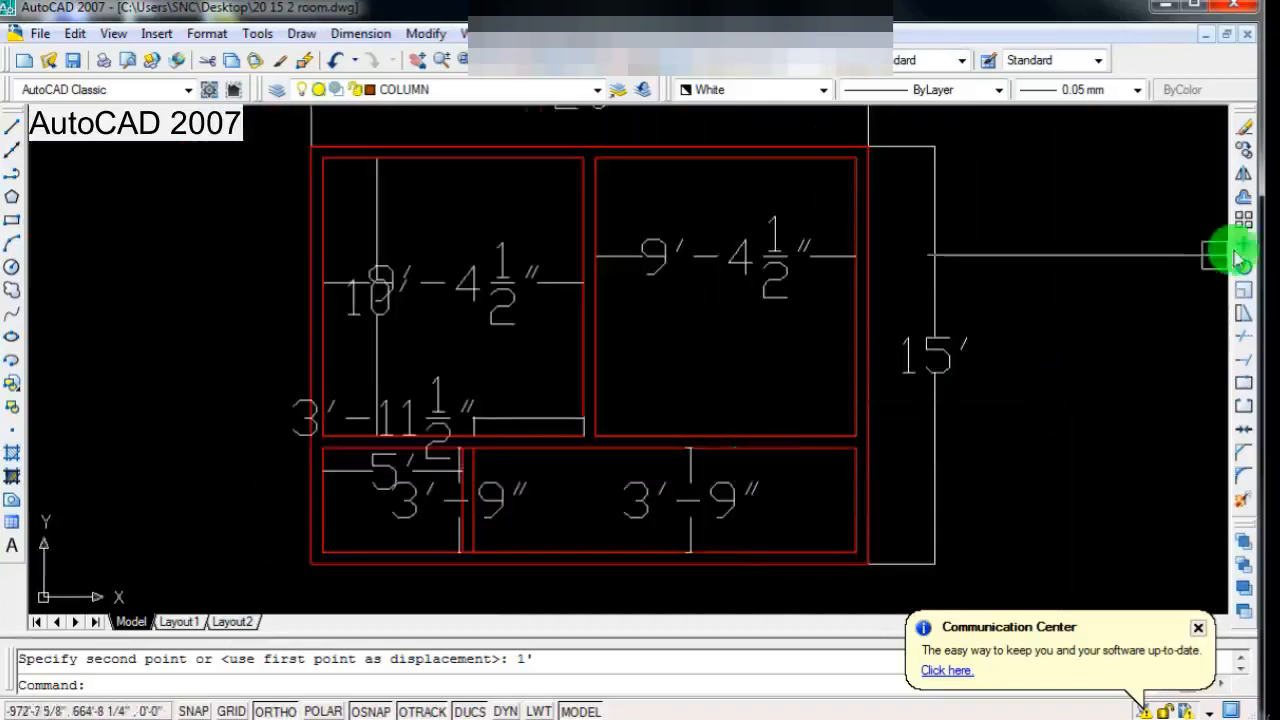
Step: Offset the lower strip's right inner wall line 5' to the left
click(1244, 197)
scroll(851, 480, up, 1)
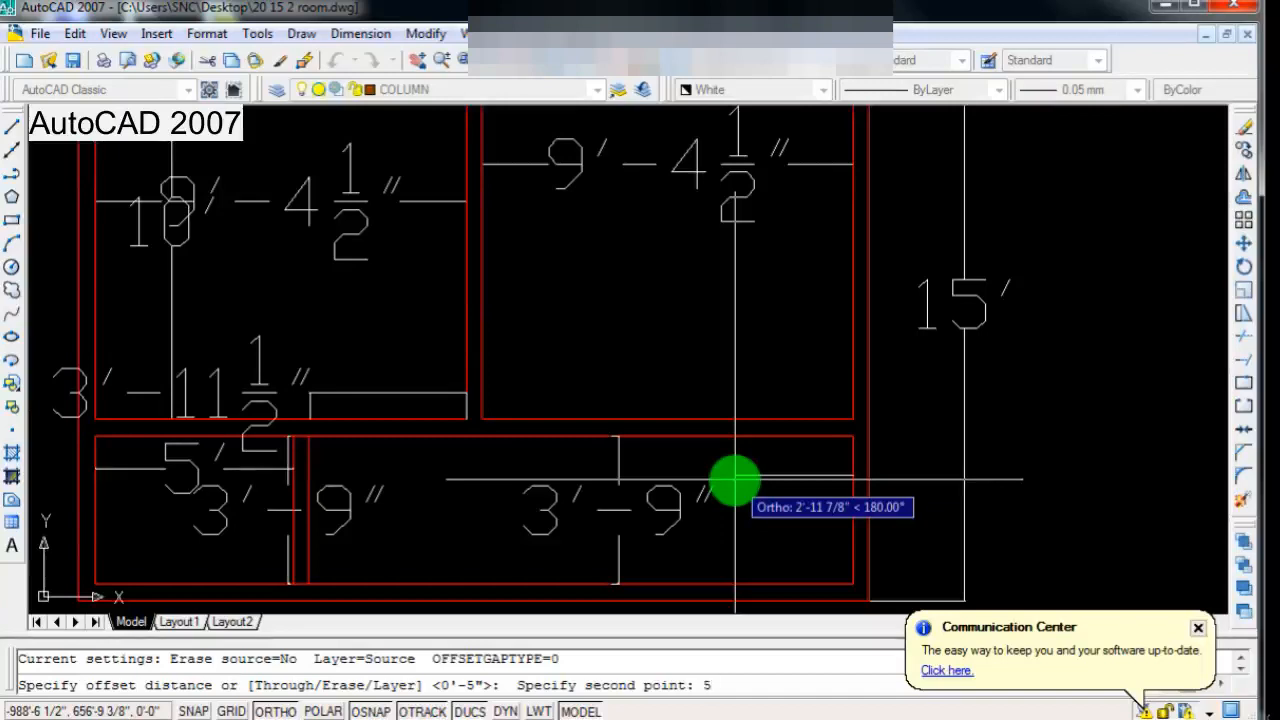
key(Return)
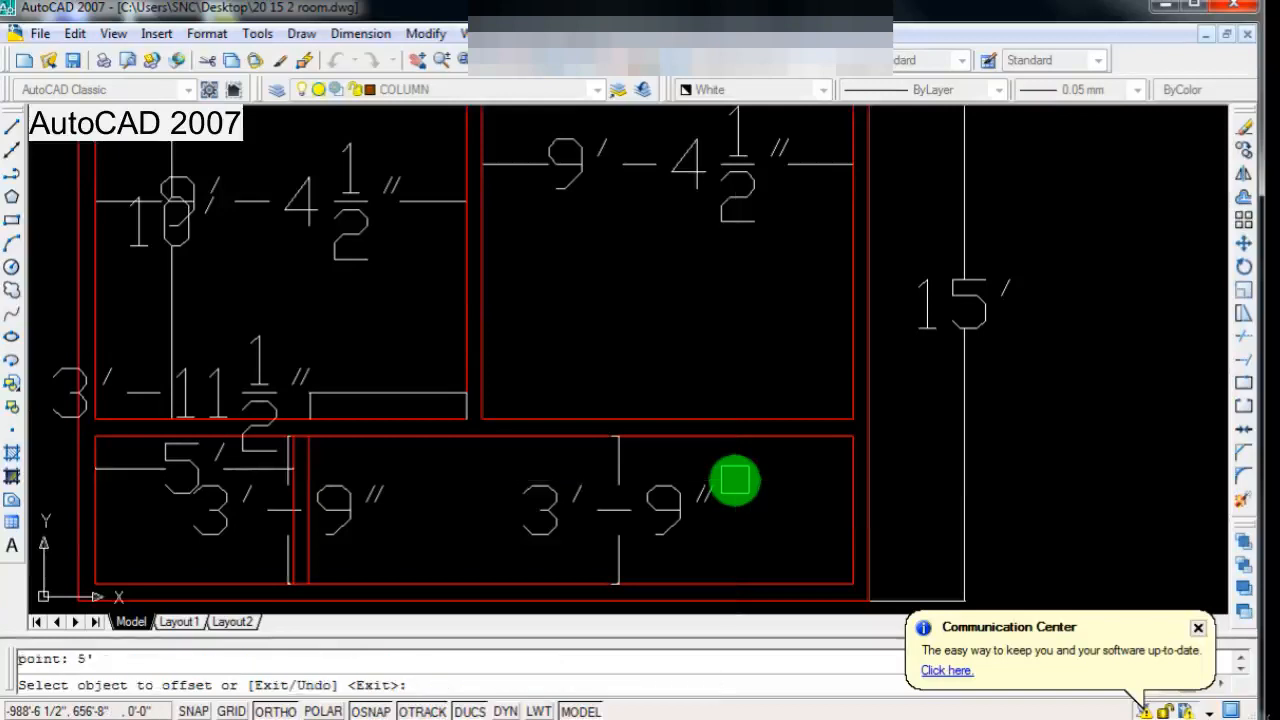
click(853, 503)
click(714, 506)
scroll(717, 497, down, 2)
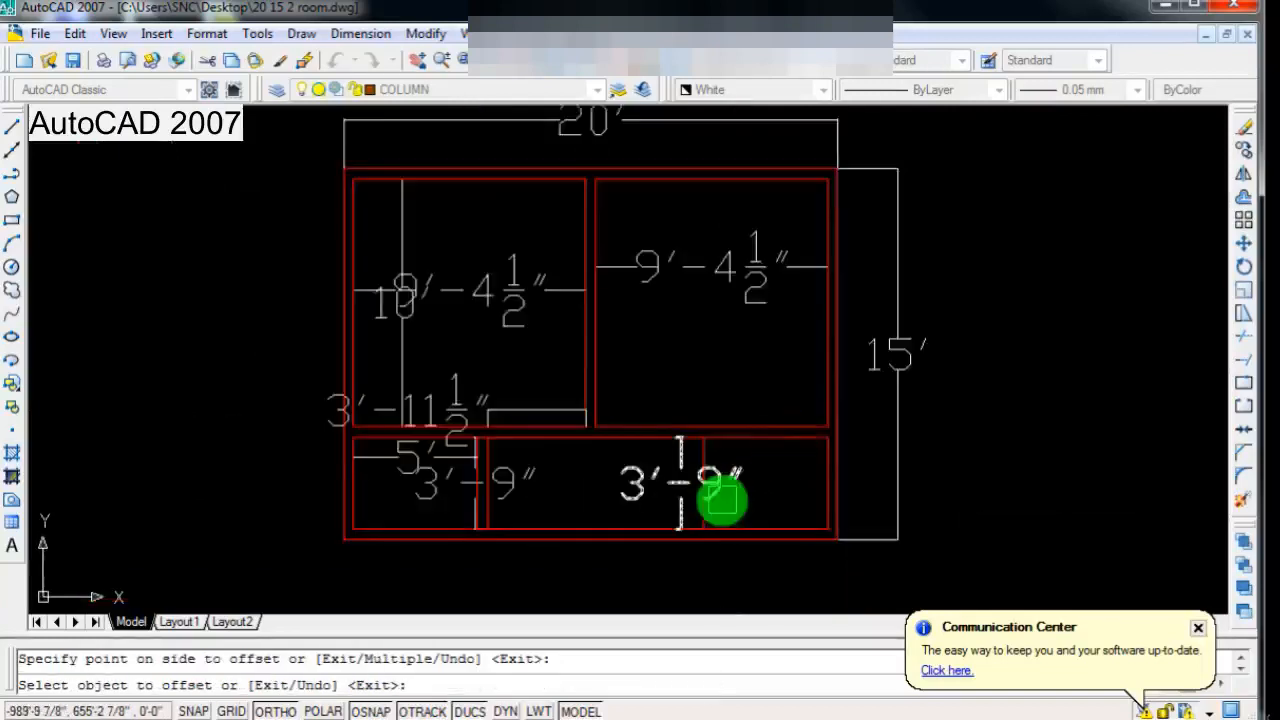
Step: Offset the new vertical line near the lower strip's right end 5" to the left as the wall's second face
scroll(712, 505, up, 3)
key(Return)
key(Return)
click(634, 530)
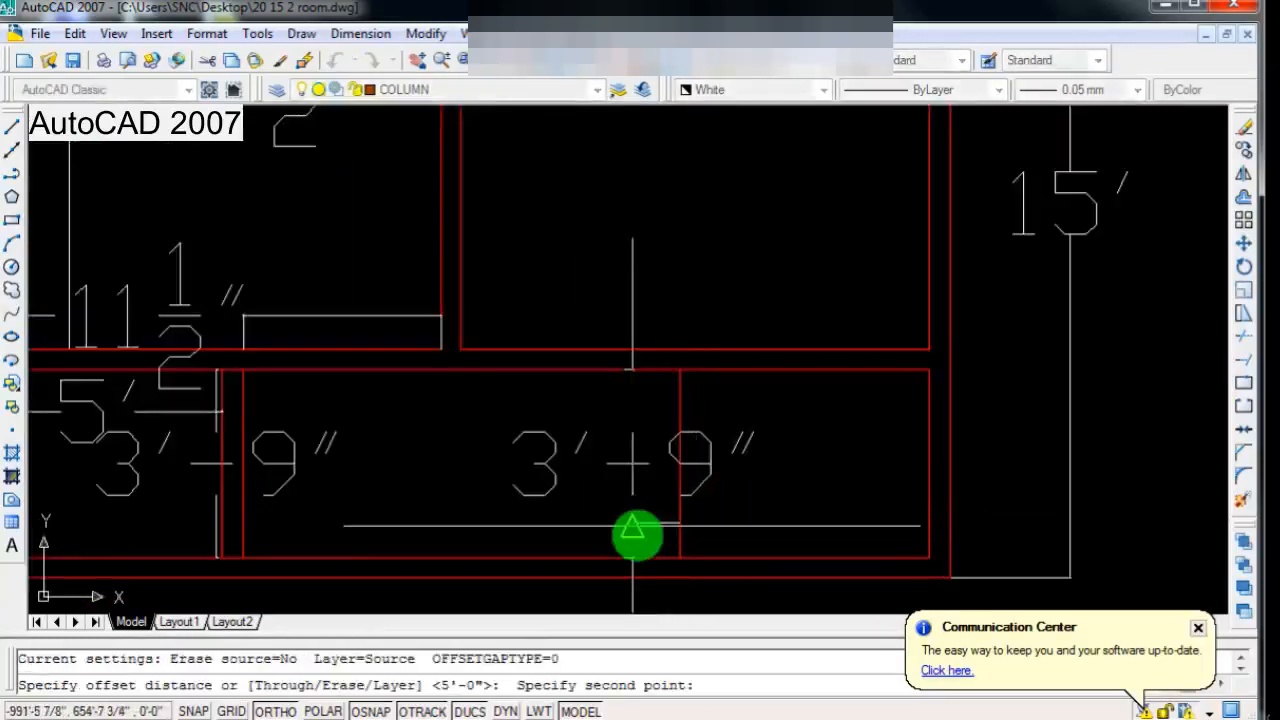
text(5)
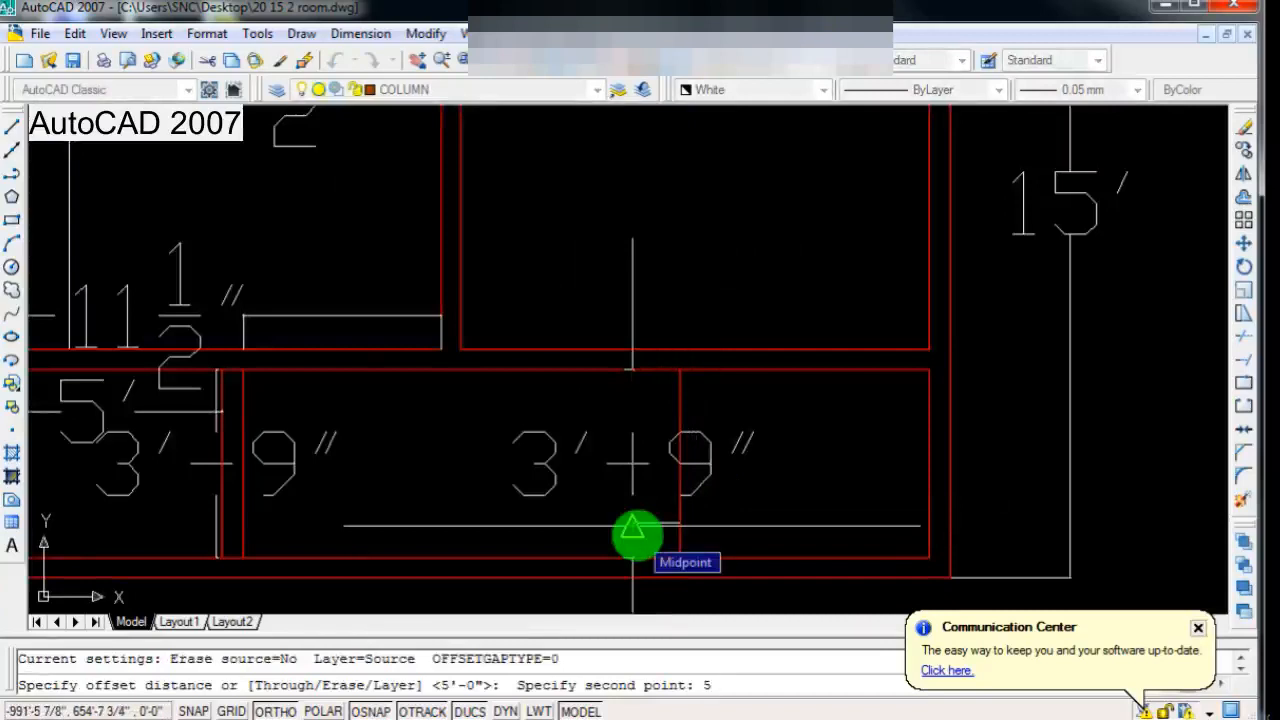
text(")
key(Return)
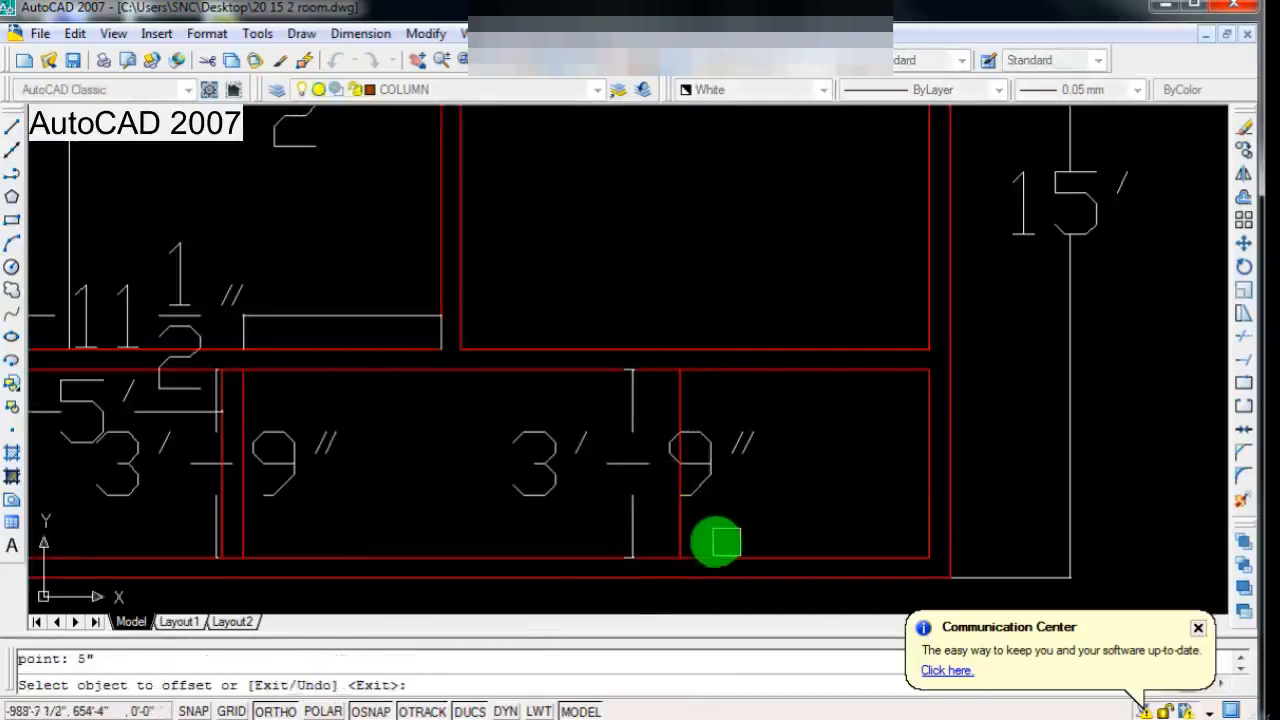
scroll(714, 537, up, 1)
click(672, 537)
click(617, 530)
scroll(777, 457, down, 3)
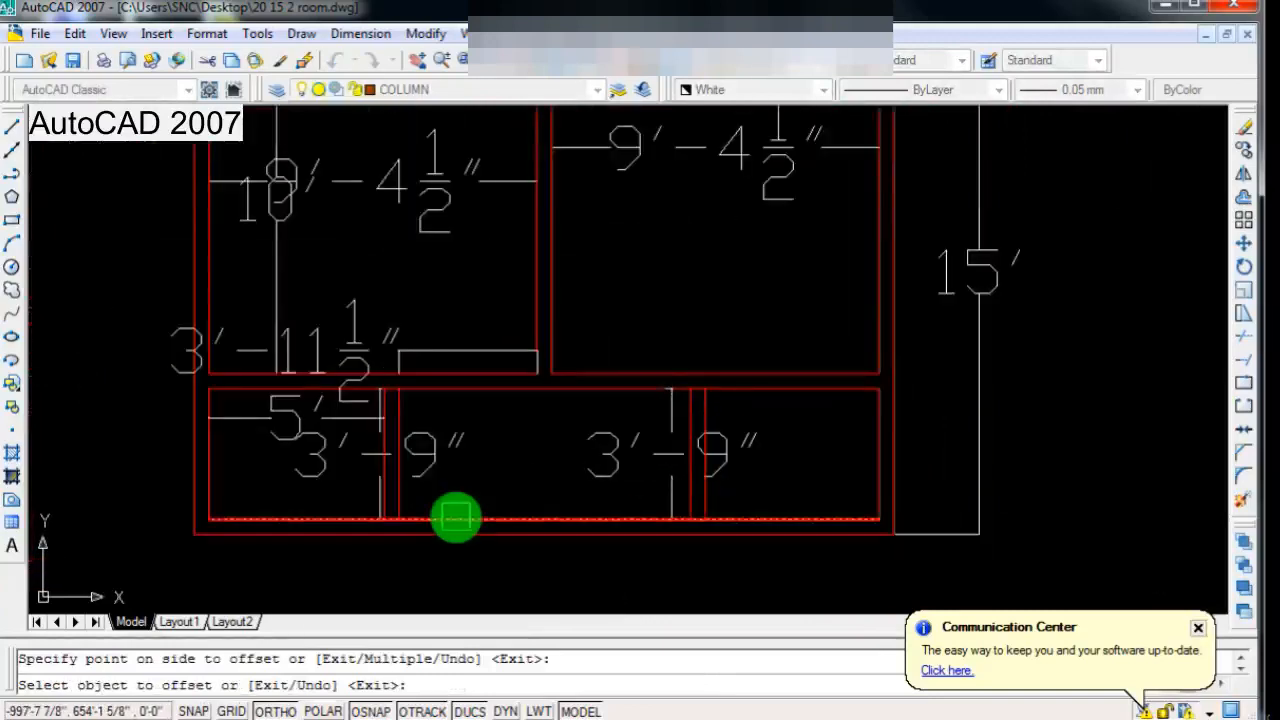
Step: Review the lower strip's compartments and both dividing walls within the overall plan
scroll(480, 490, down, 2)
scroll(720, 470, up, 2)
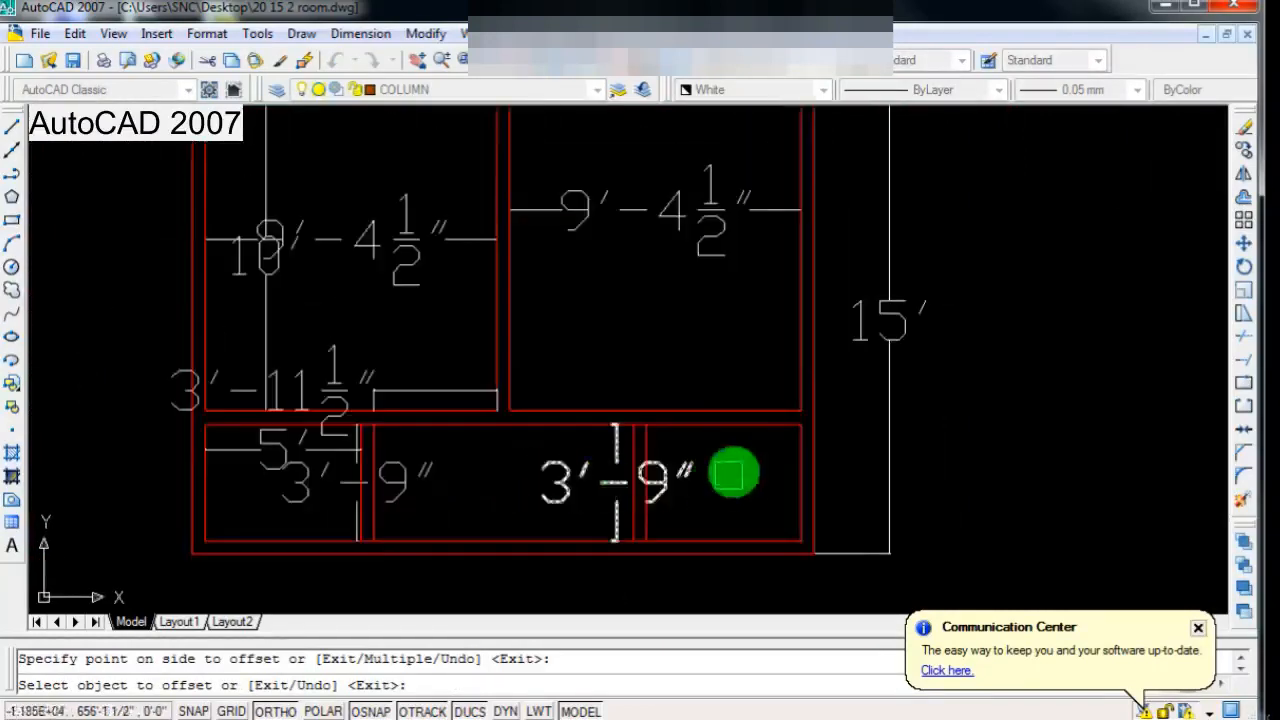
scroll(710, 470, down, 2)
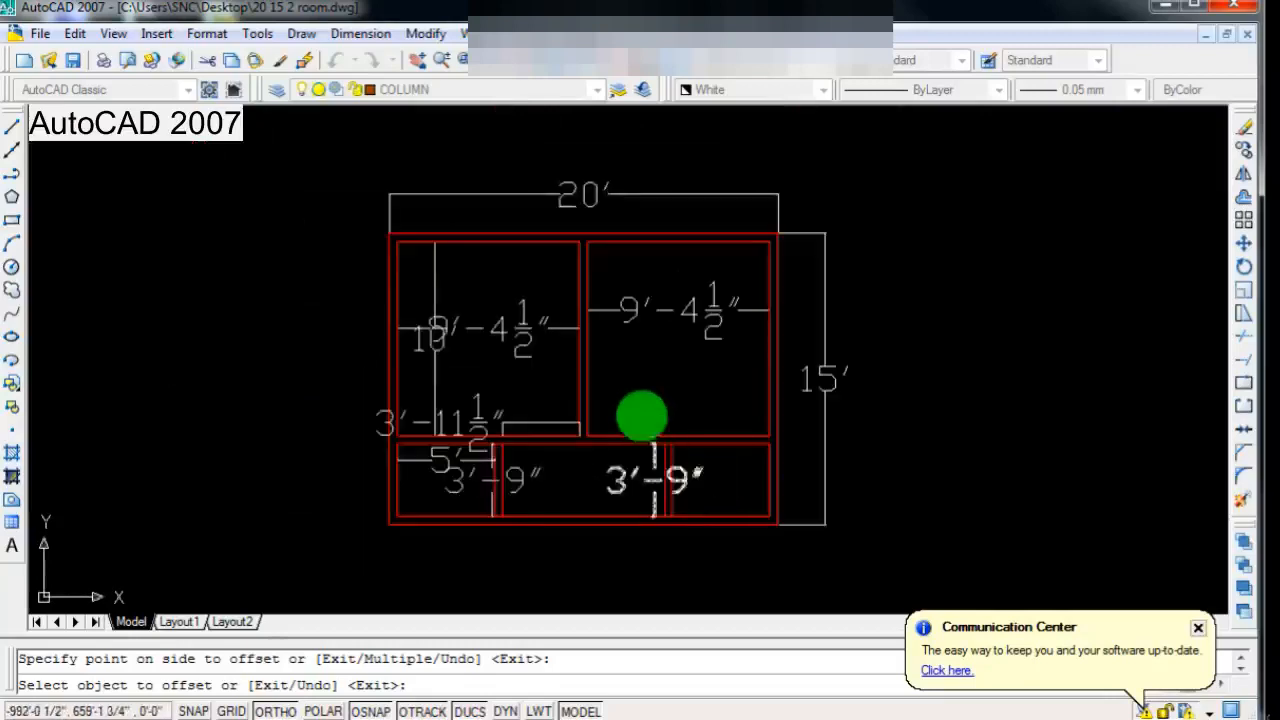
scroll(640, 414, up, 2)
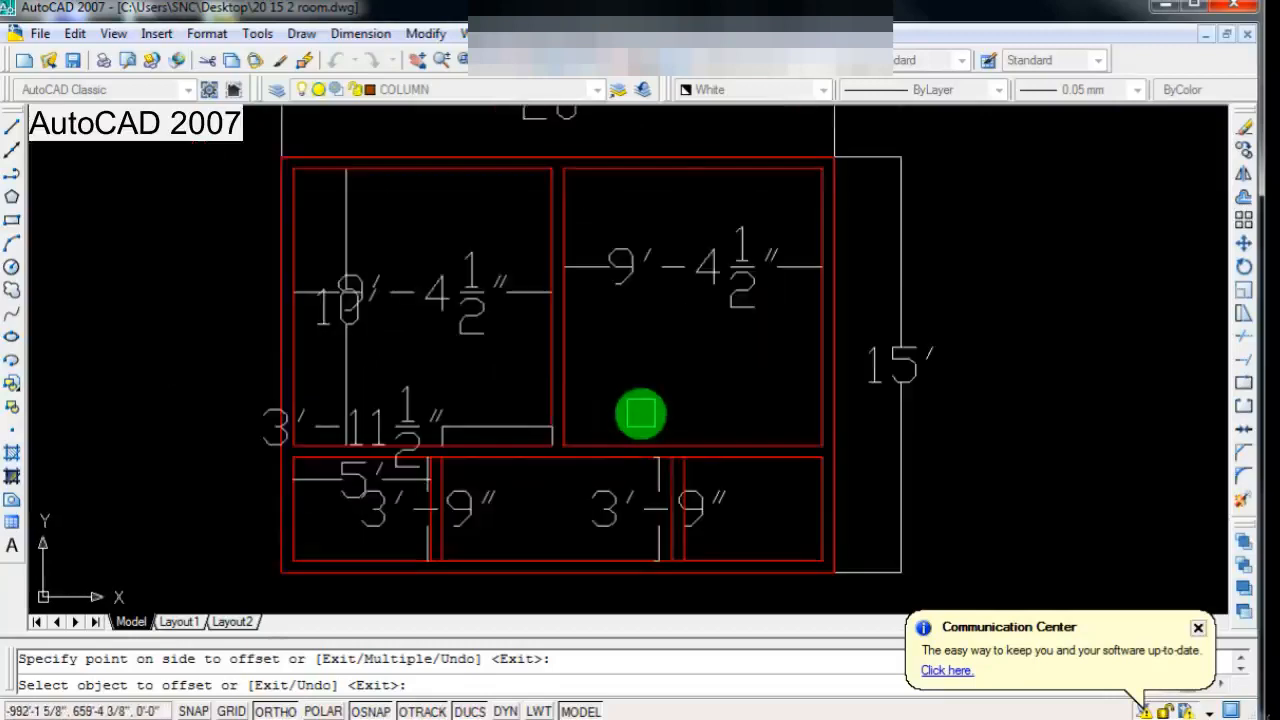
scroll(610, 435, down, 2)
scroll(680, 420, up, 1)
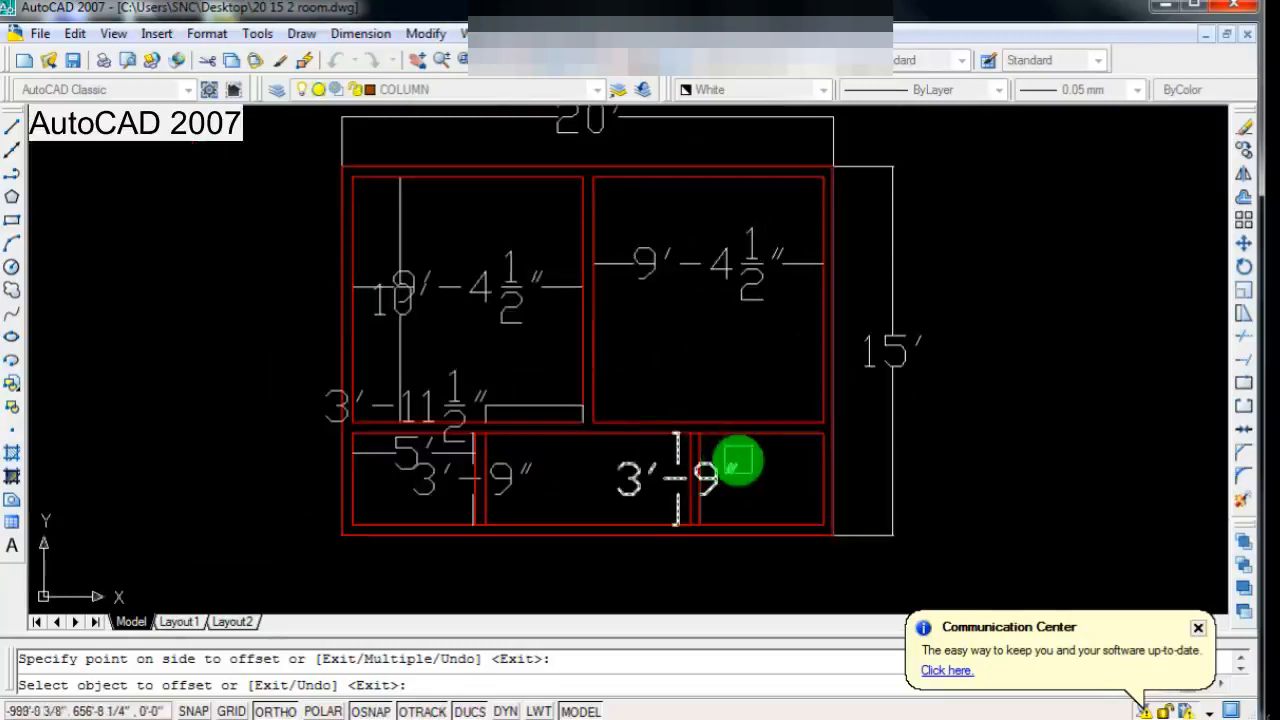
scroll(720, 455, down, 2)
scroll(620, 390, up, 1)
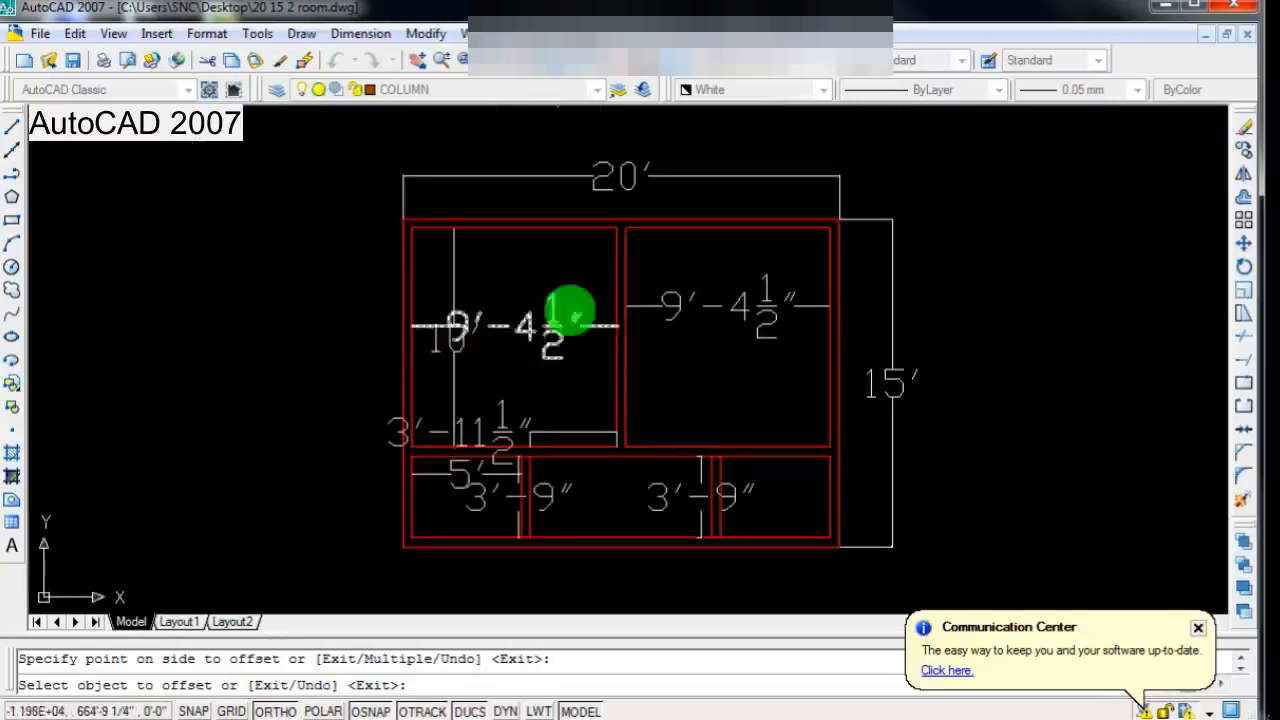
Step: End the Offset command and examine the whole dimensioned plan, including both upper rooms and the lower strip
scroll(489, 497, down, 2)
scroll(486, 486, up, 3)
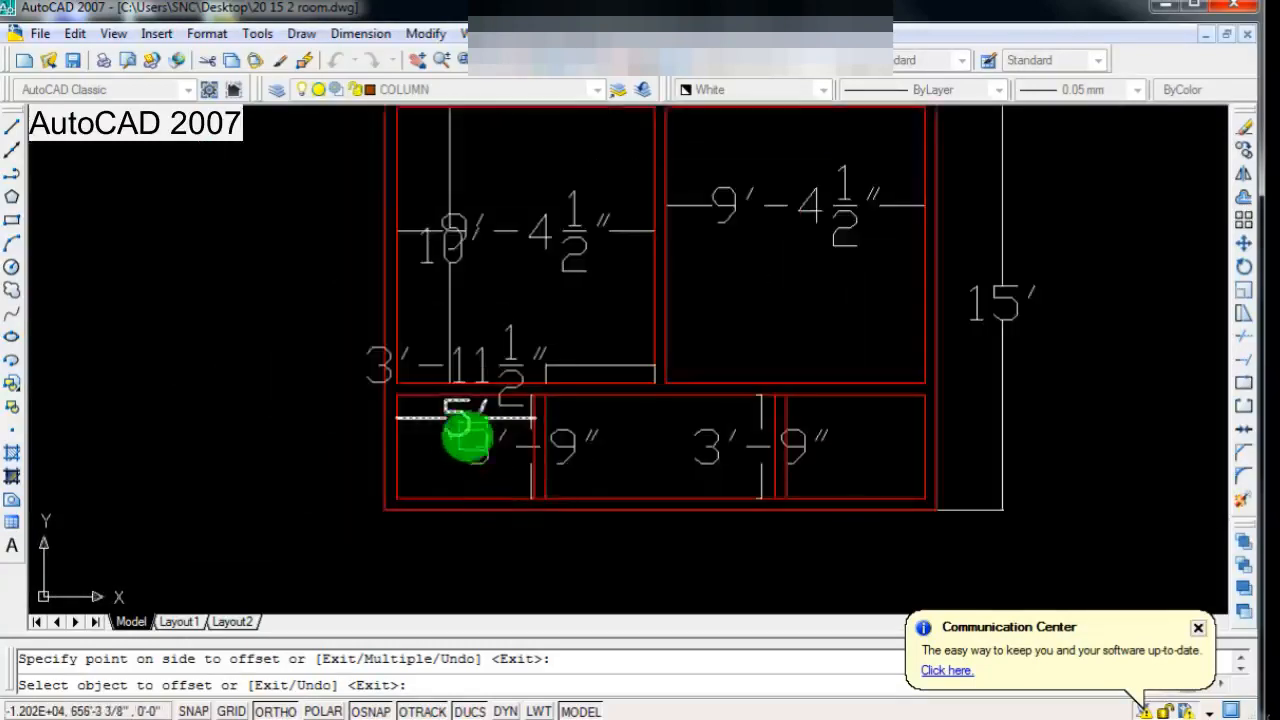
scroll(577, 431, down, 1)
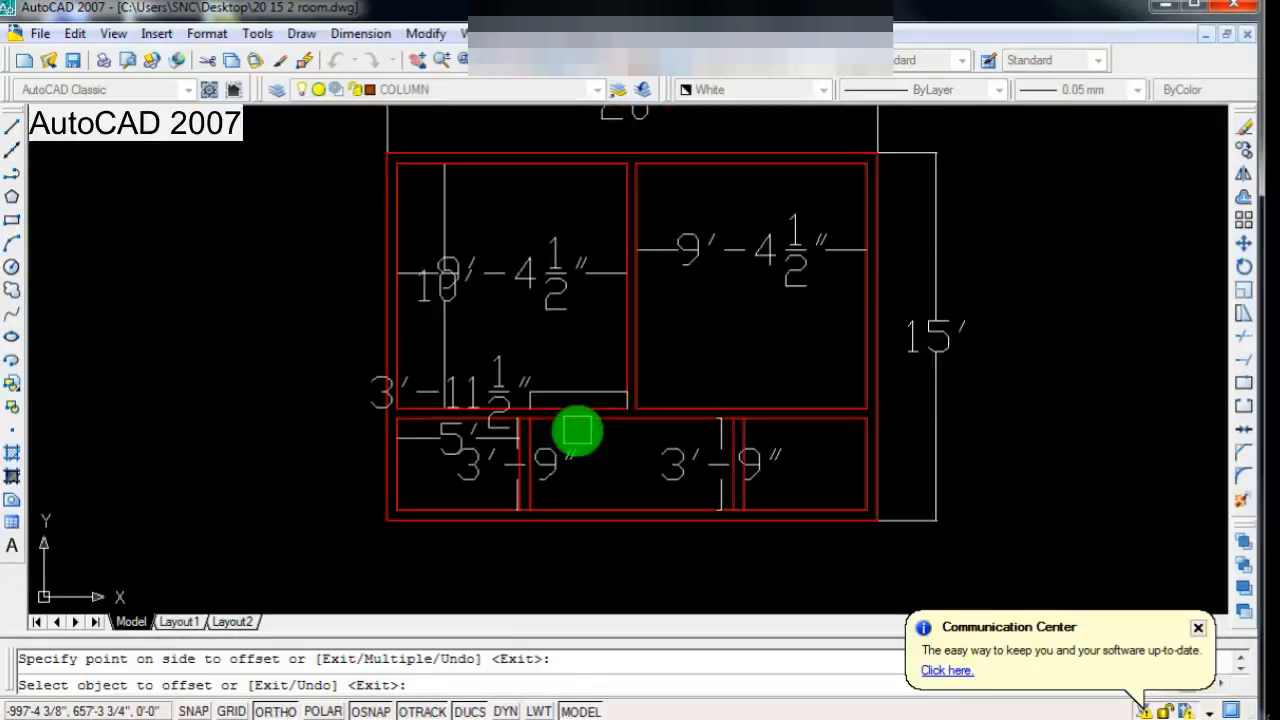
key(Escape)
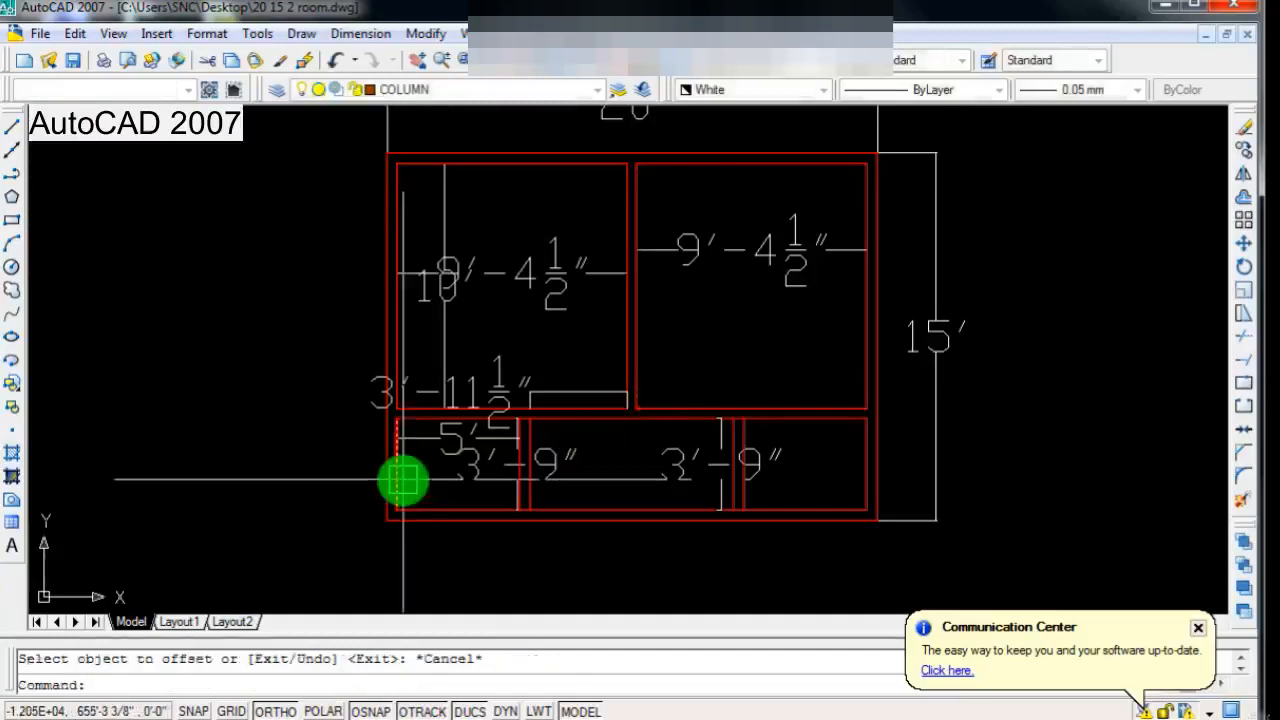
scroll(566, 346, down, 2)
scroll(498, 390, up, 3)
scroll(452, 441, down, 2)
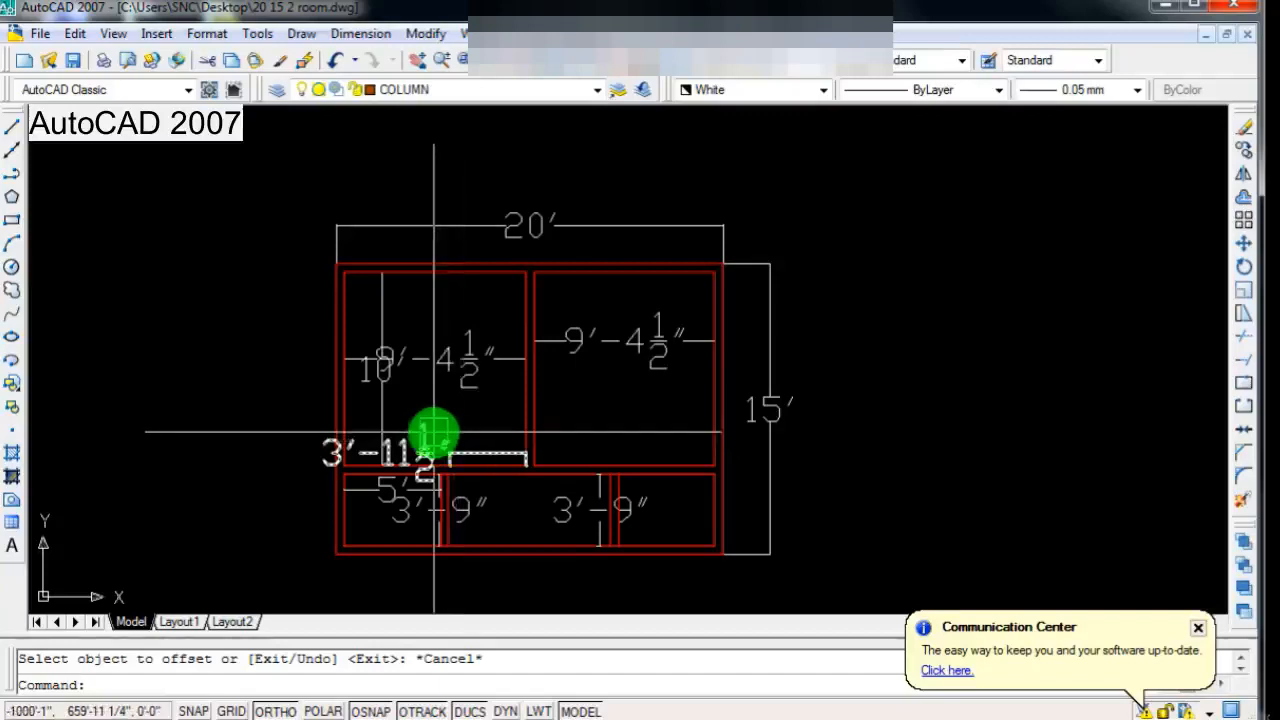
scroll(429, 434, down, 2)
scroll(433, 432, up, 3)
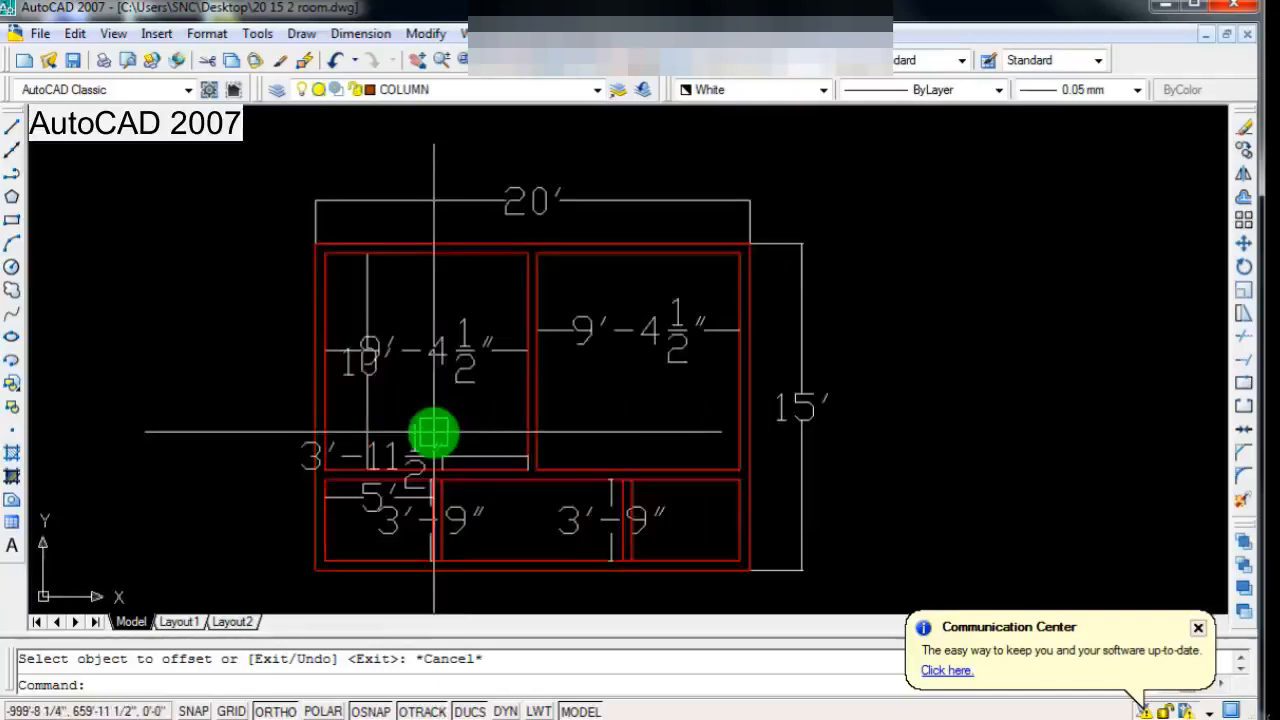
scroll(433, 432, down, 2)
scroll(420, 434, up, 1)
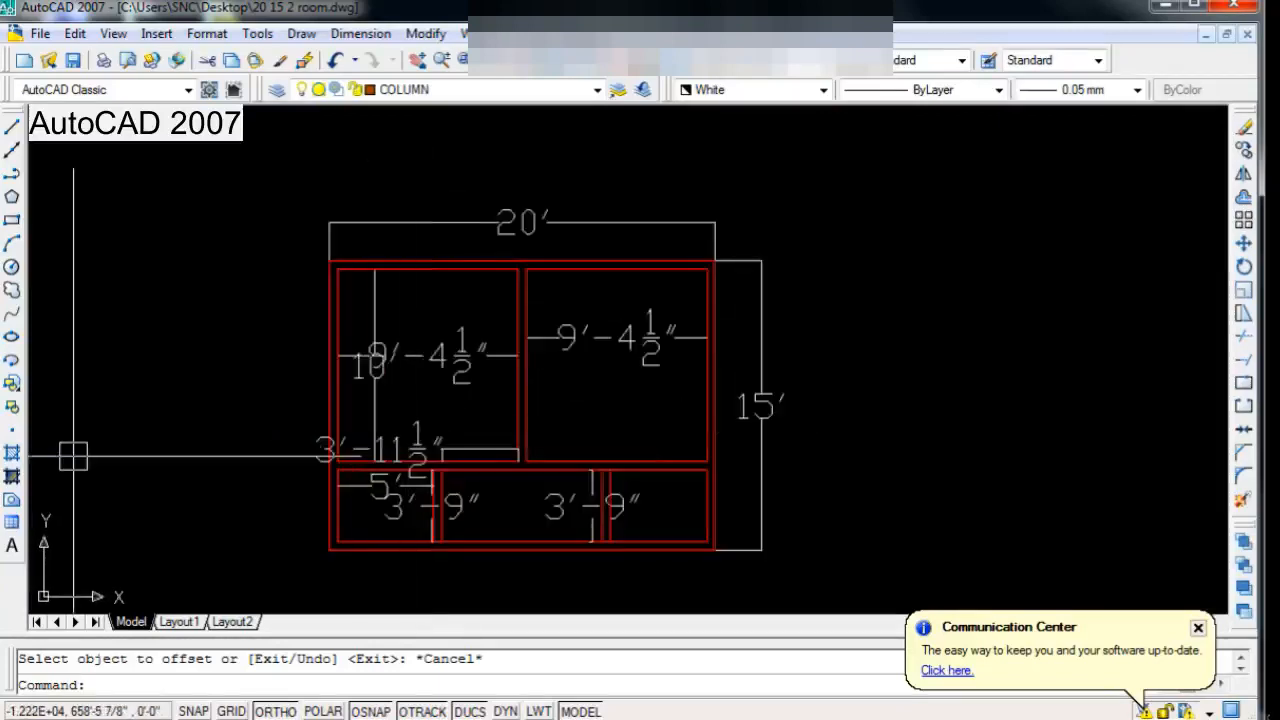
scroll(628, 382, down, 4)
scroll(554, 445, up, 3)
scroll(552, 445, up, 1)
scroll(551, 443, down, 3)
scroll(580, 434, up, 2)
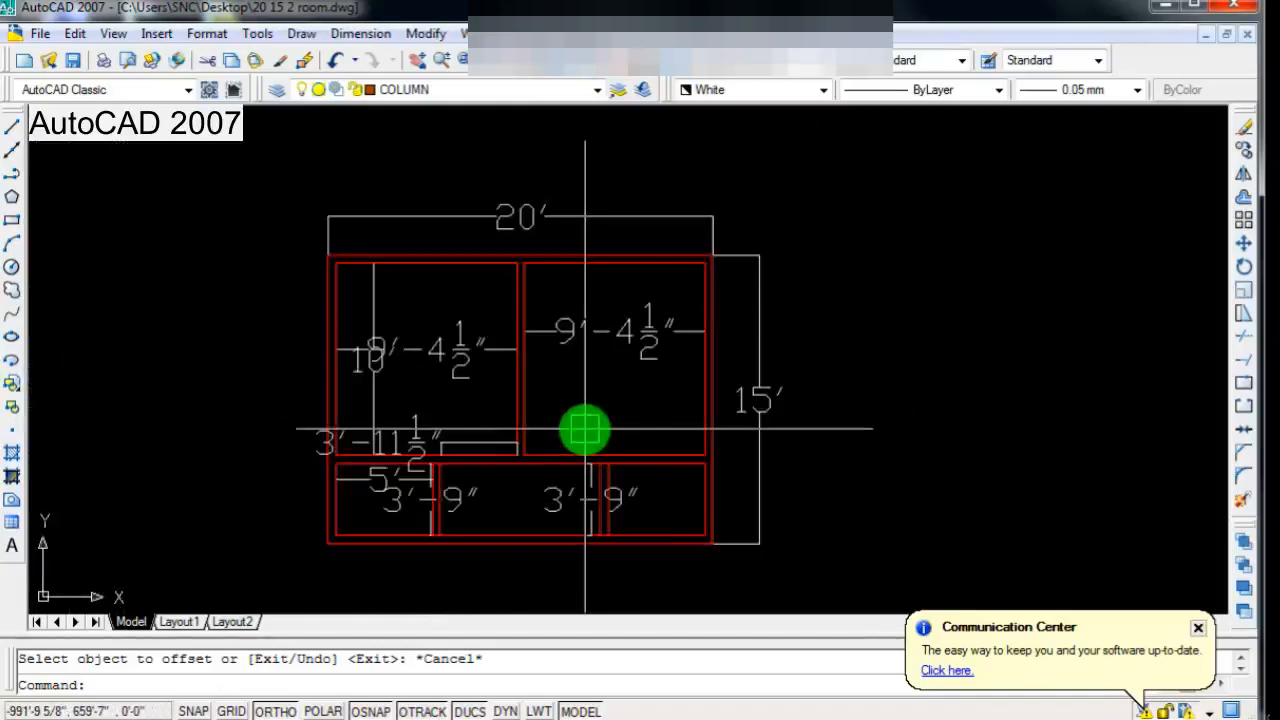
Step: Create a multiline text label reading "BED ROOM" inside the upper right room, below its width dimension
click(12, 546)
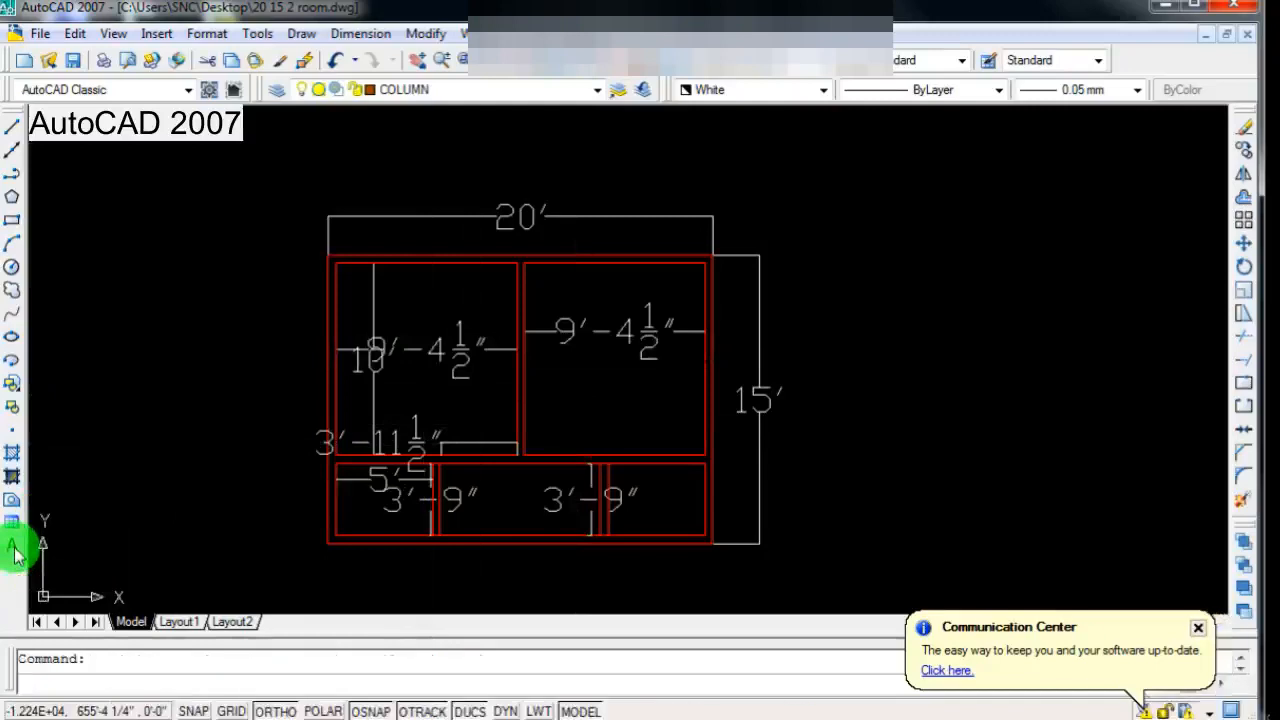
scroll(537, 397, up, 1)
scroll(514, 411, down, 2)
scroll(514, 411, up, 2)
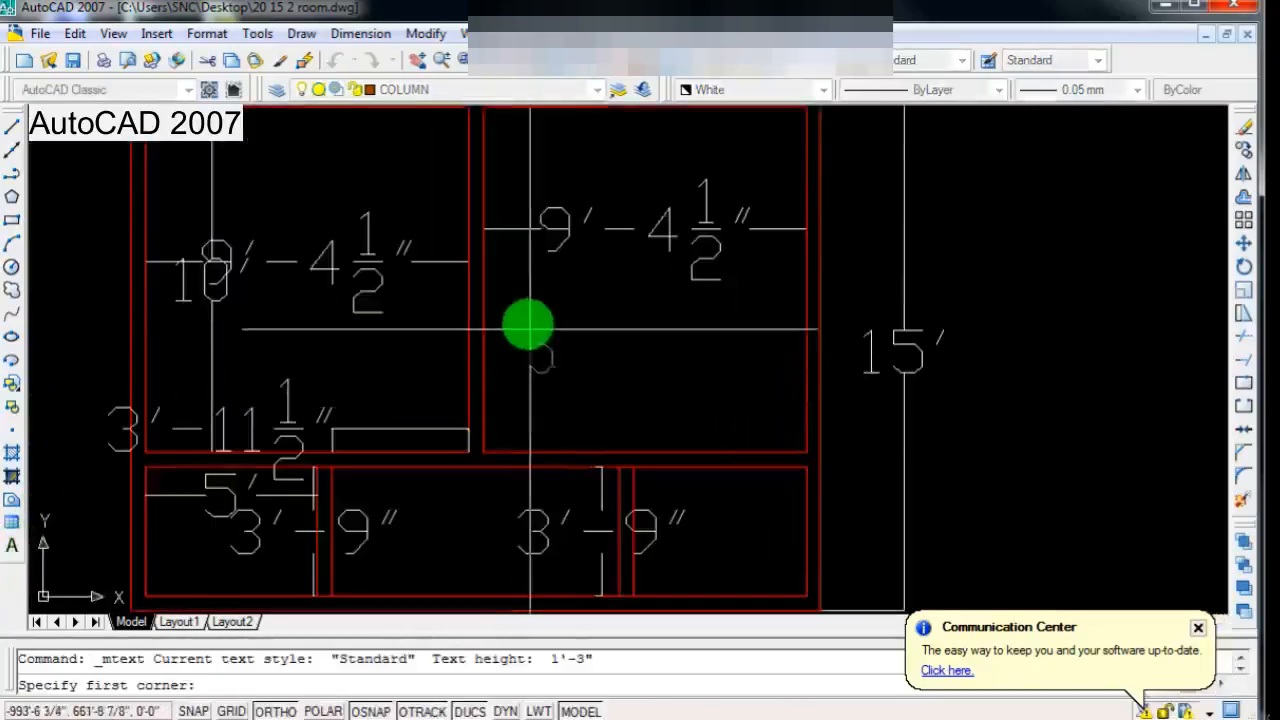
click(528, 294)
click(777, 424)
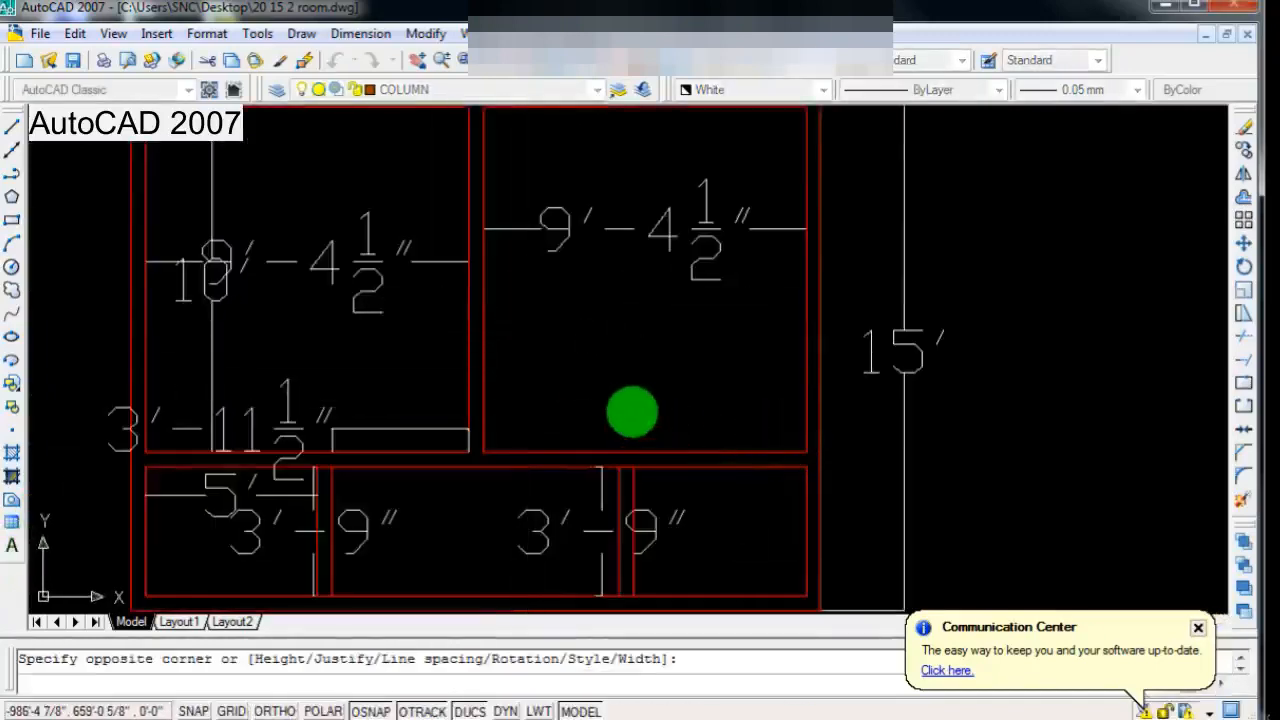
text(BED)
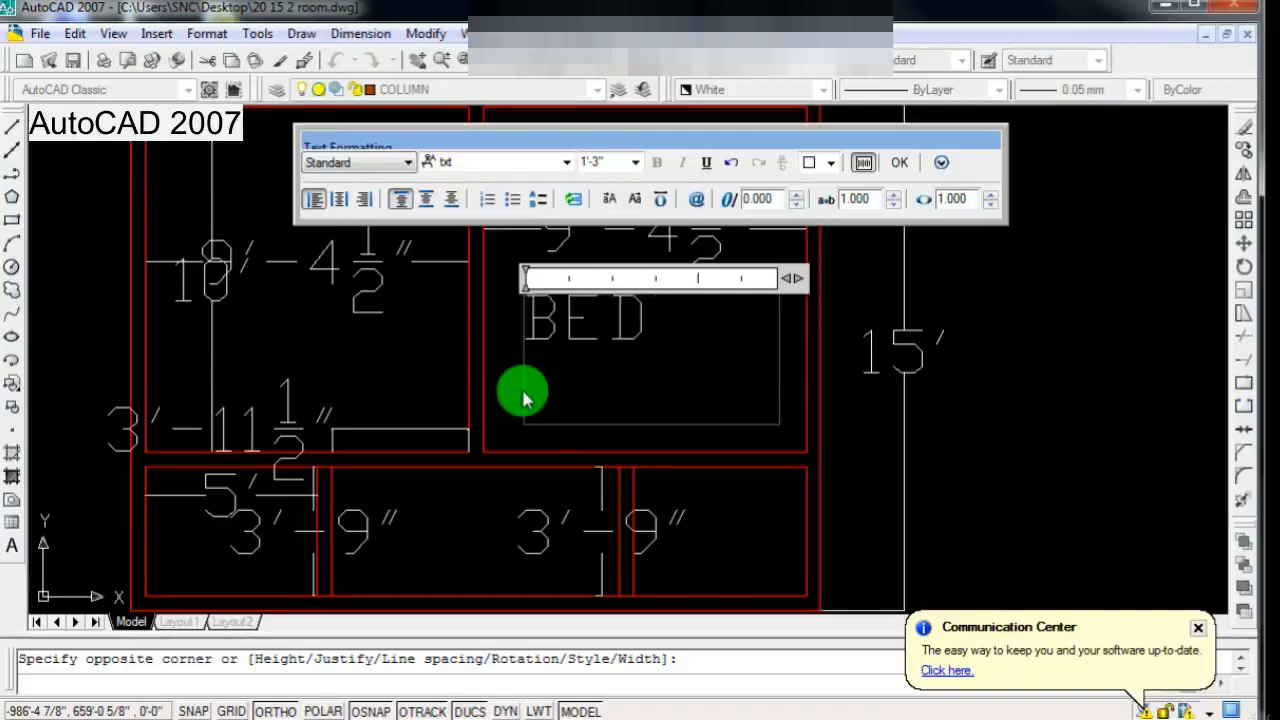
text(ROOM)
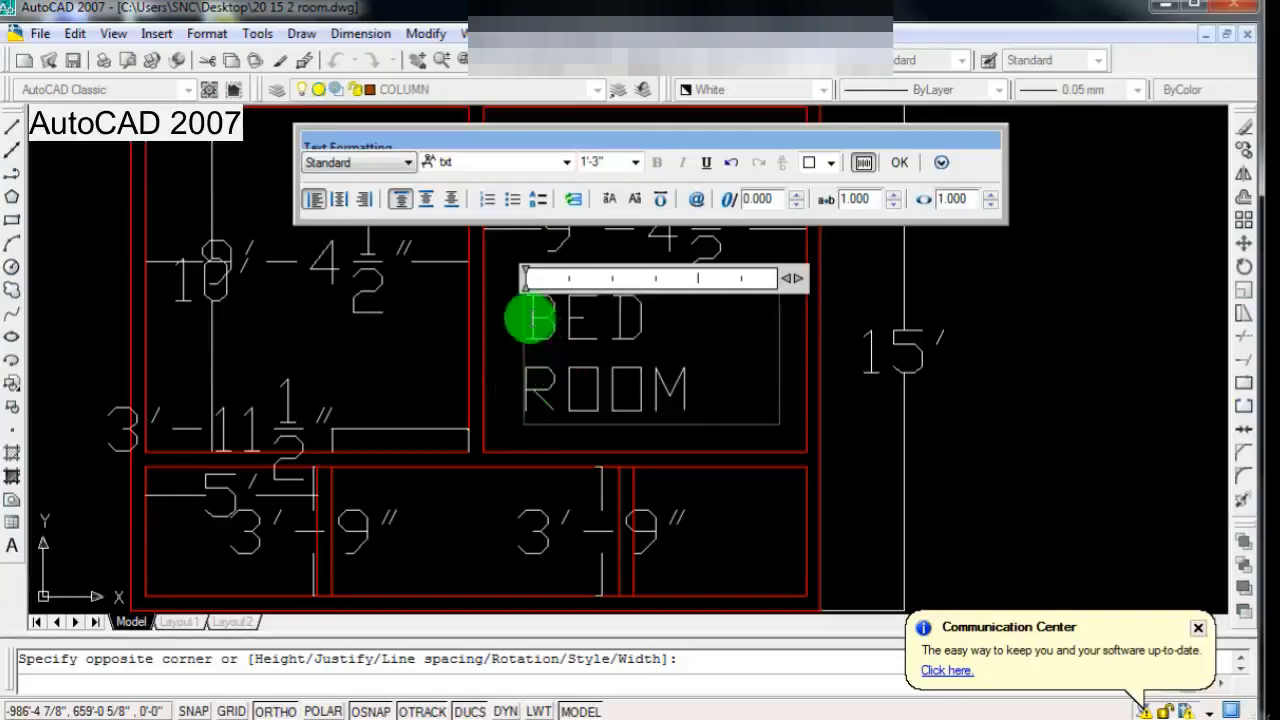
Step: Set the text height of the whole BED ROOM label to 9" and finish the text
drag(528, 318, 751, 414)
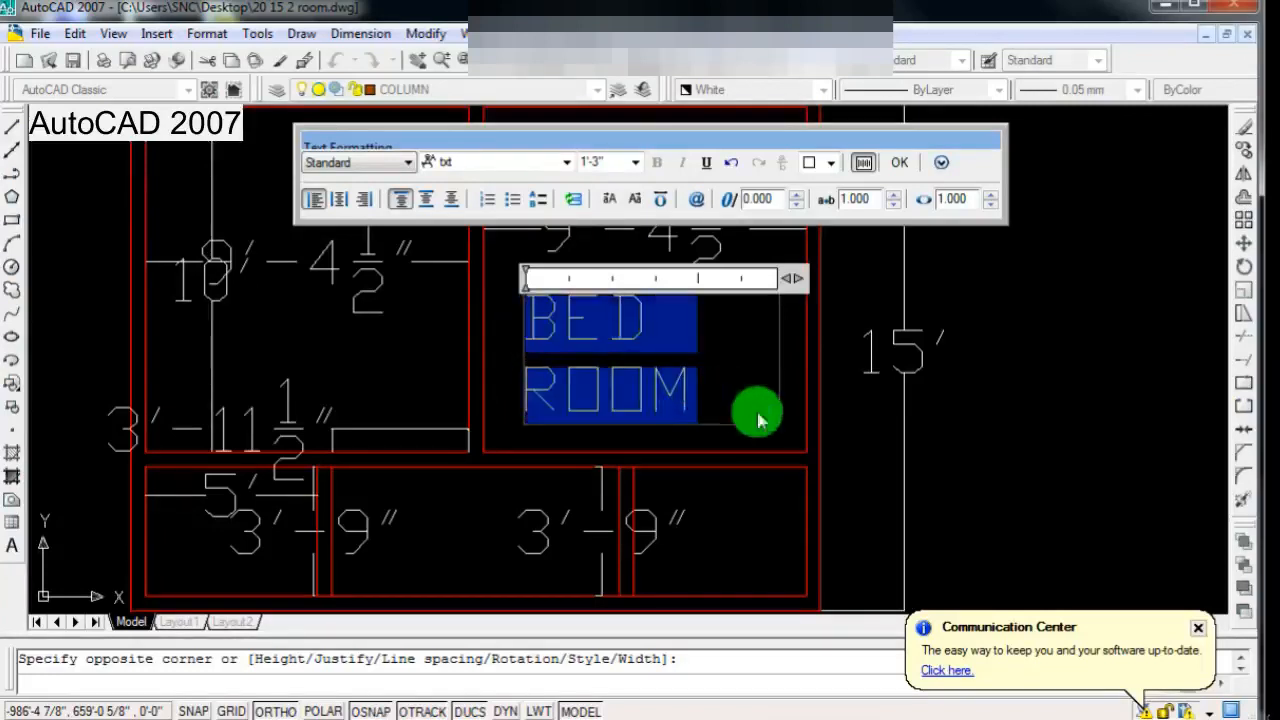
click(610, 162)
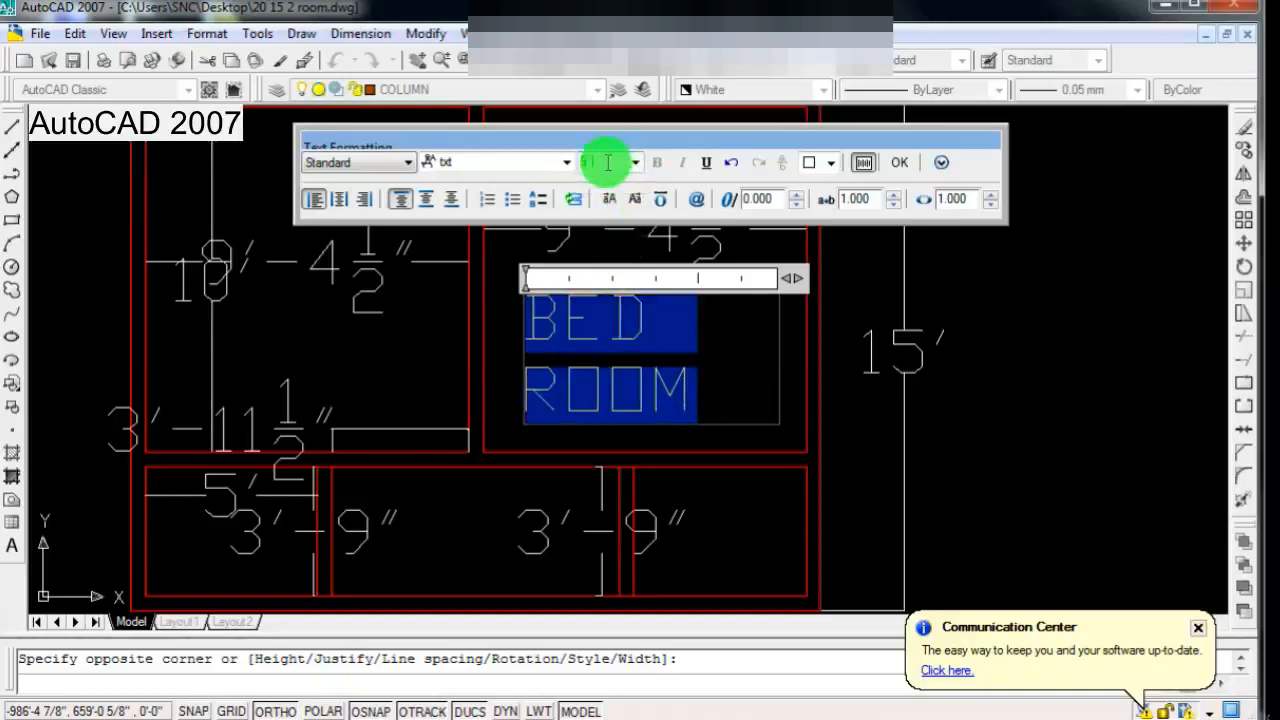
text(9")
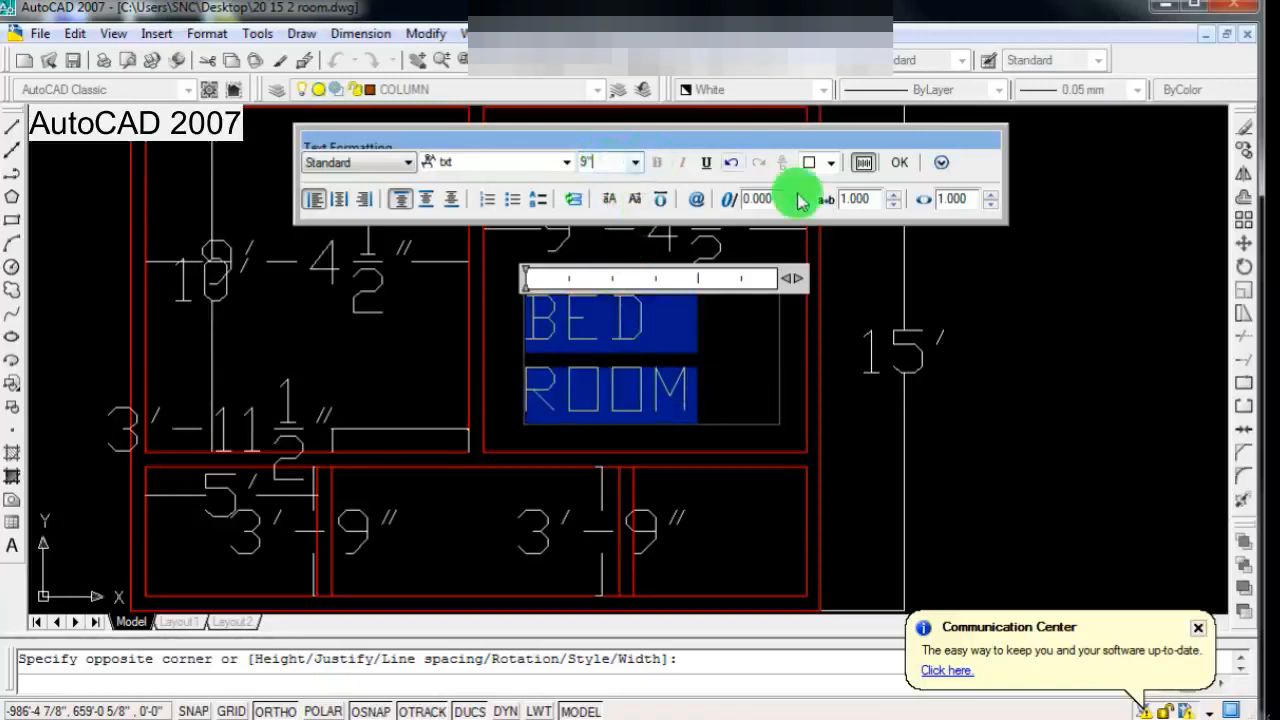
click(900, 163)
Step: Reduce the width factor of the BED ROOM label's text to 0.750
scroll(620, 340, up, 3)
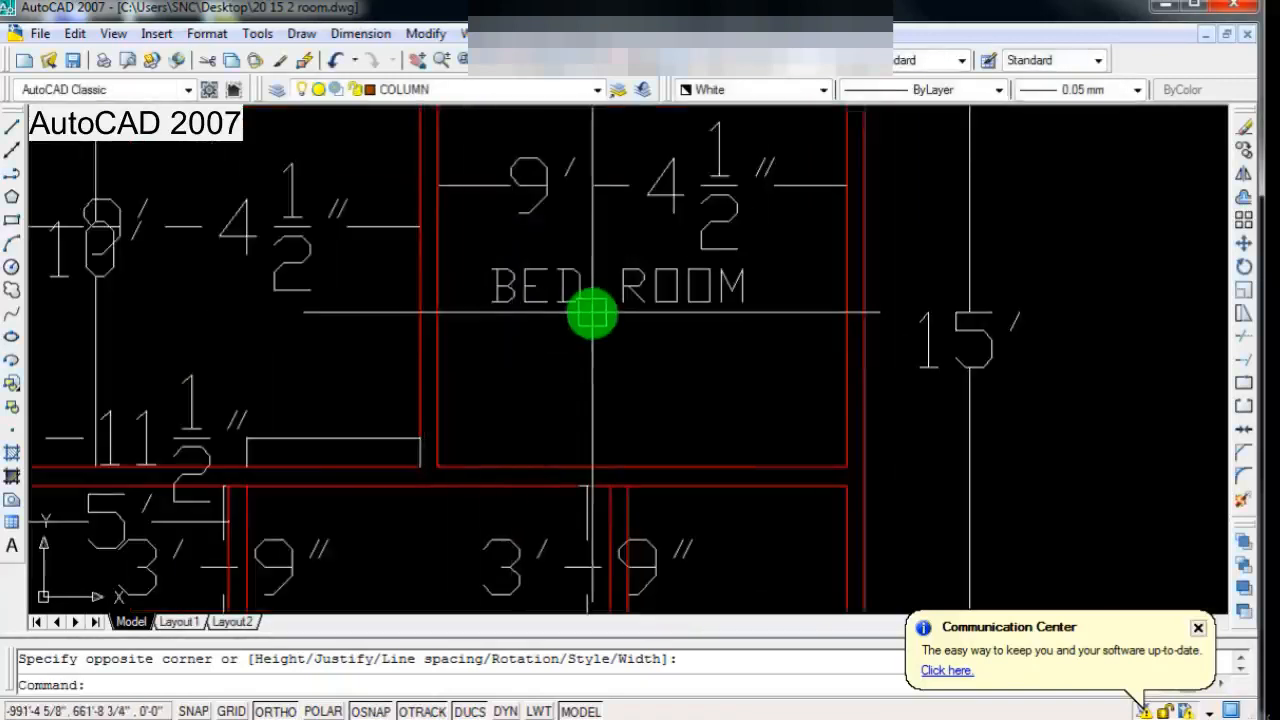
scroll(592, 314, down, 3)
scroll(611, 340, up, 2)
click(637, 296)
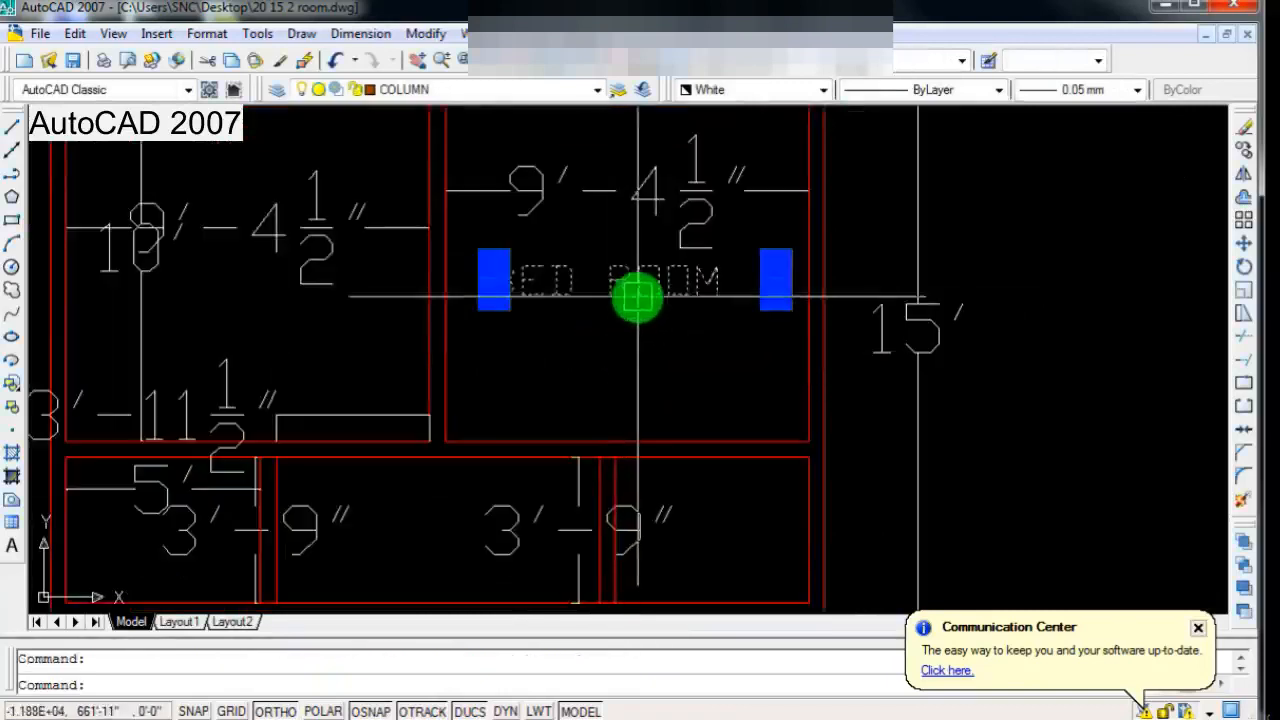
double_click(497, 281)
drag(497, 281, 727, 275)
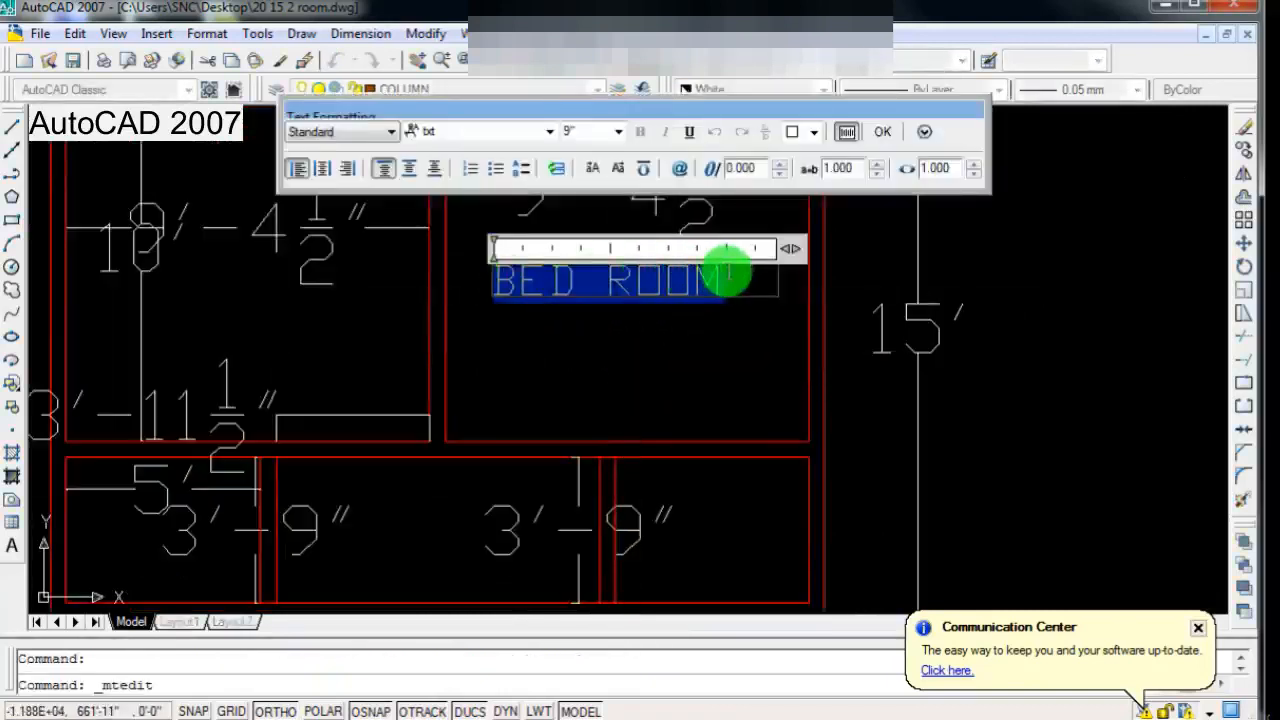
click(873, 180)
click(873, 180)
click(873, 180)
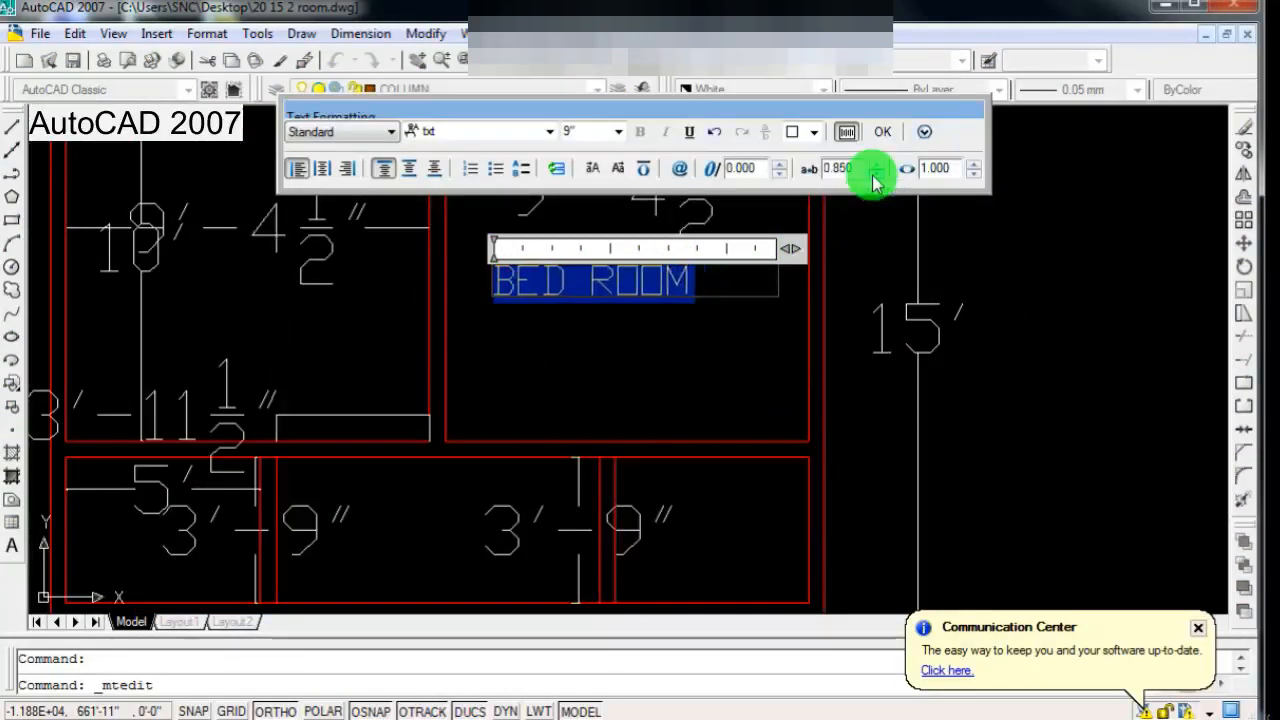
click(873, 180)
click(873, 180)
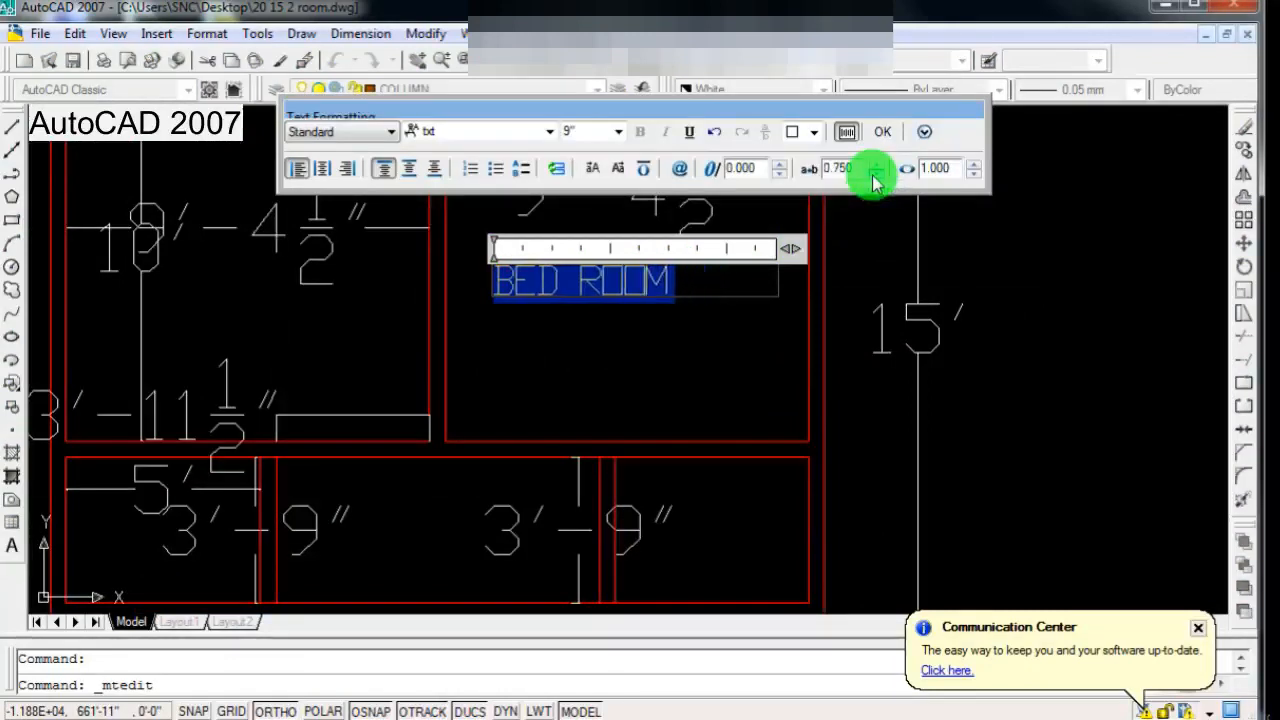
click(563, 397)
Step: Change the colour of the BED ROOM label's text to Cyan
scroll(563, 366, down, 2)
scroll(561, 366, up, 2)
scroll(561, 366, down, 3)
scroll(591, 314, up, 4)
double_click(594, 300)
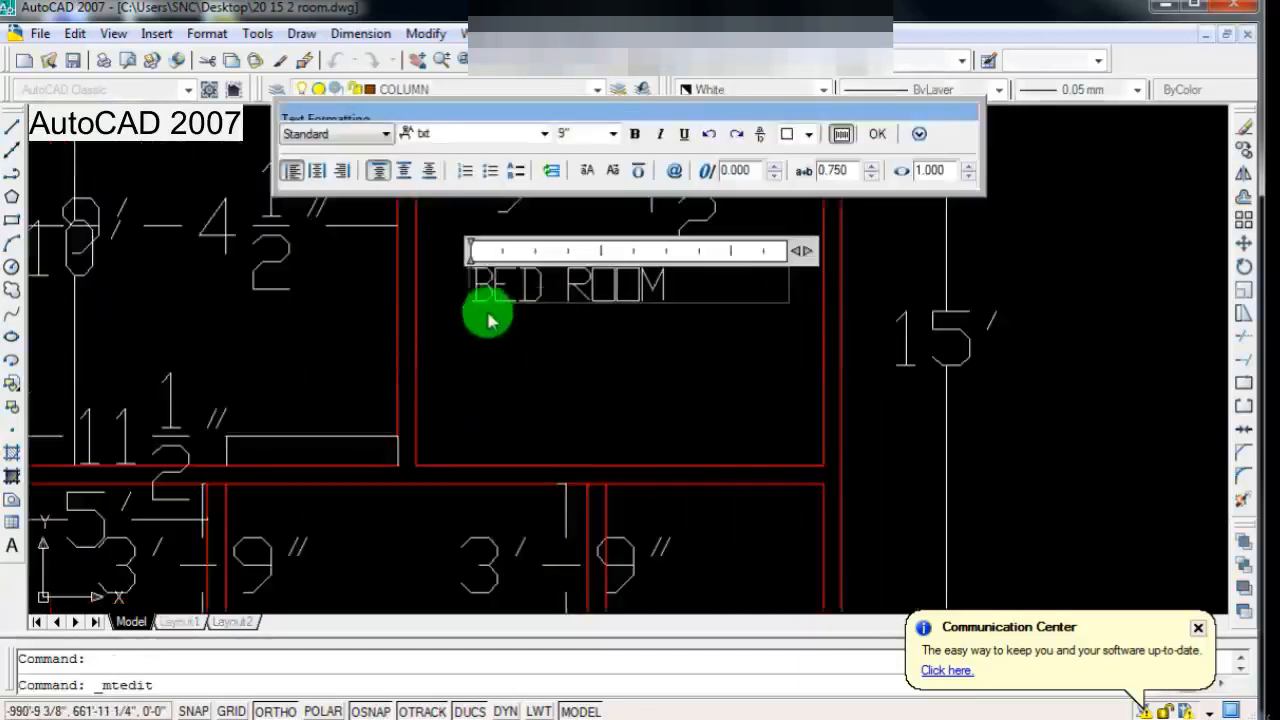
drag(466, 286, 678, 298)
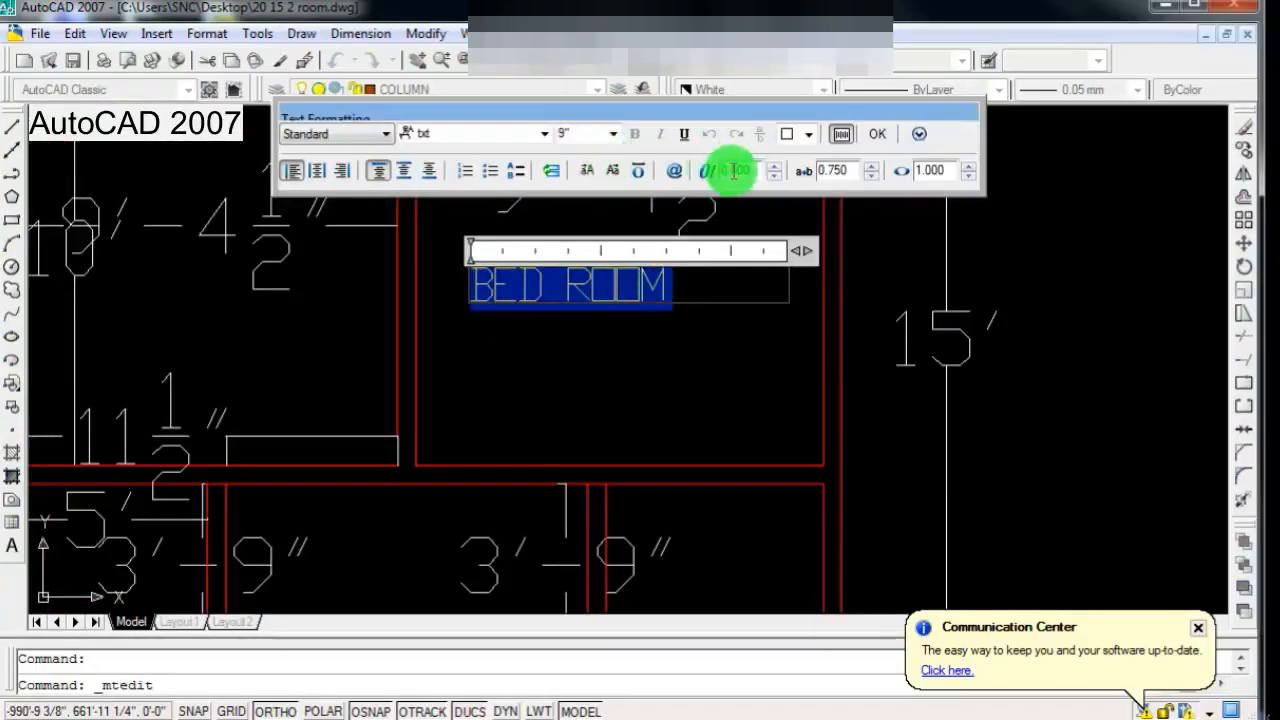
click(808, 136)
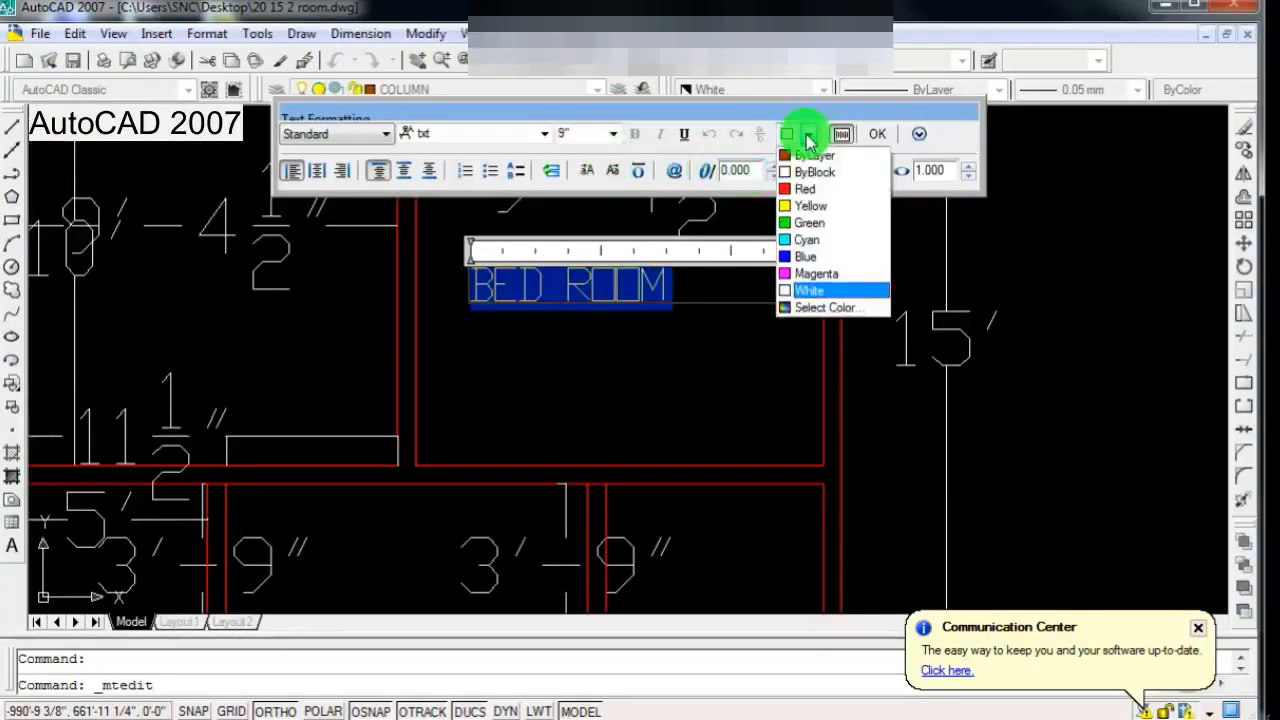
click(799, 240)
click(599, 398)
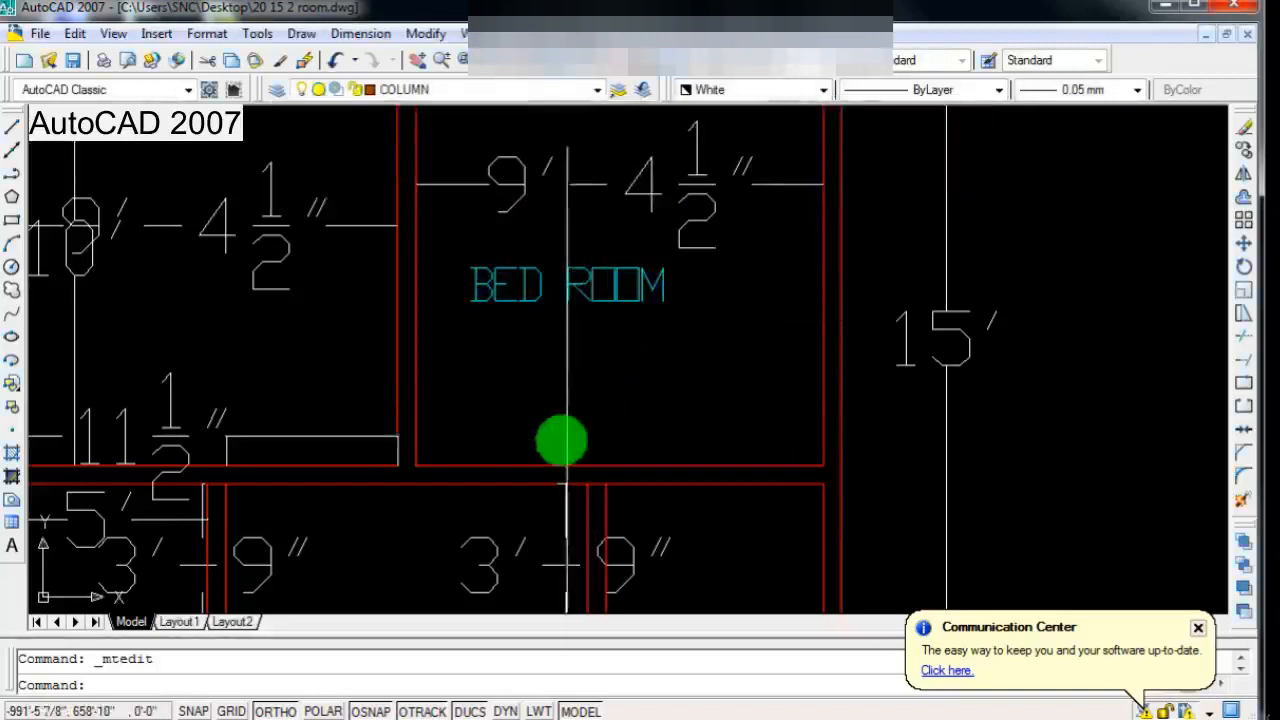
Step: Reopen the BED ROOM label for editing and add a new line beneath its text
scroll(548, 443, down, 2)
scroll(551, 430, down, 3)
scroll(554, 400, up, 3)
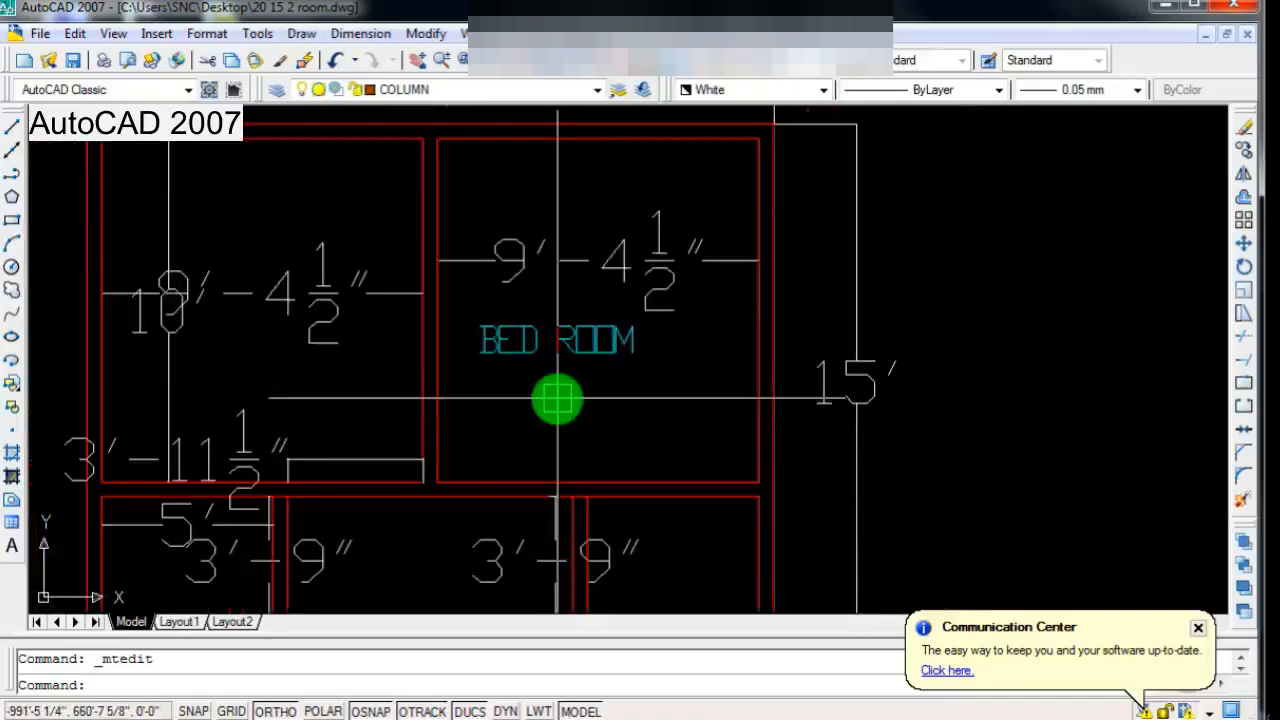
scroll(570, 388, down, 3)
scroll(586, 380, up, 2)
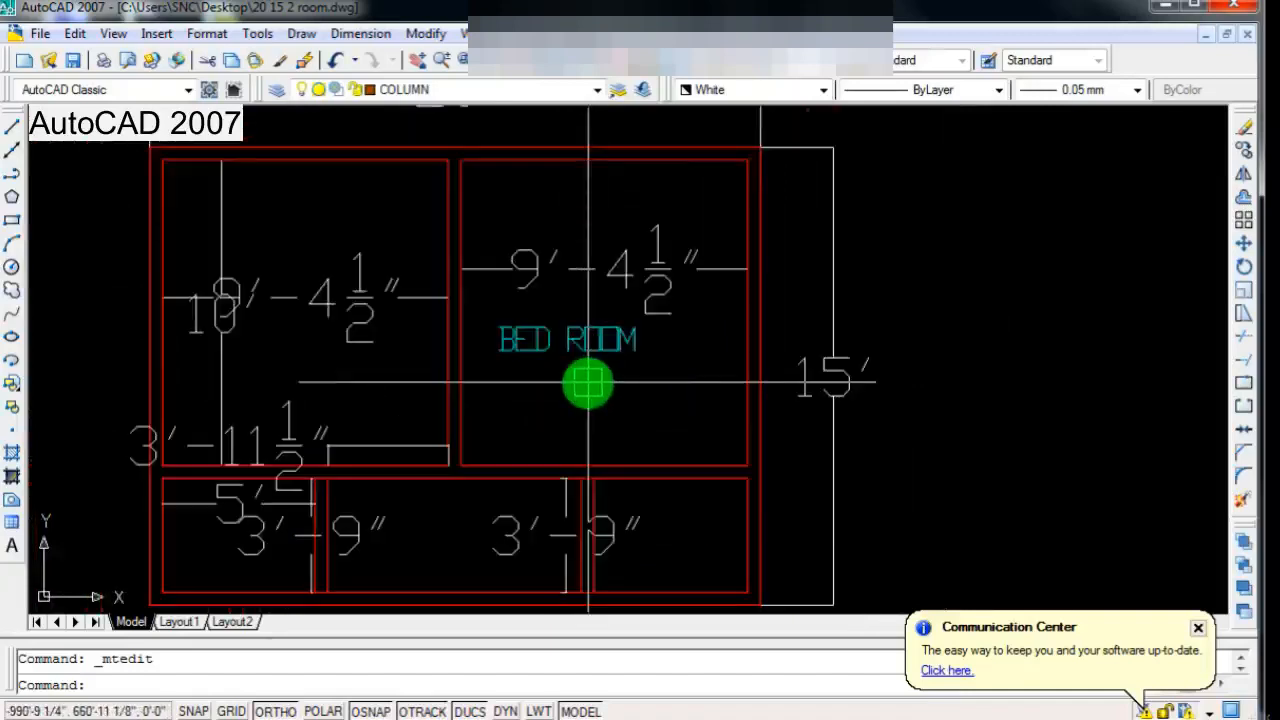
scroll(515, 380, down, 2)
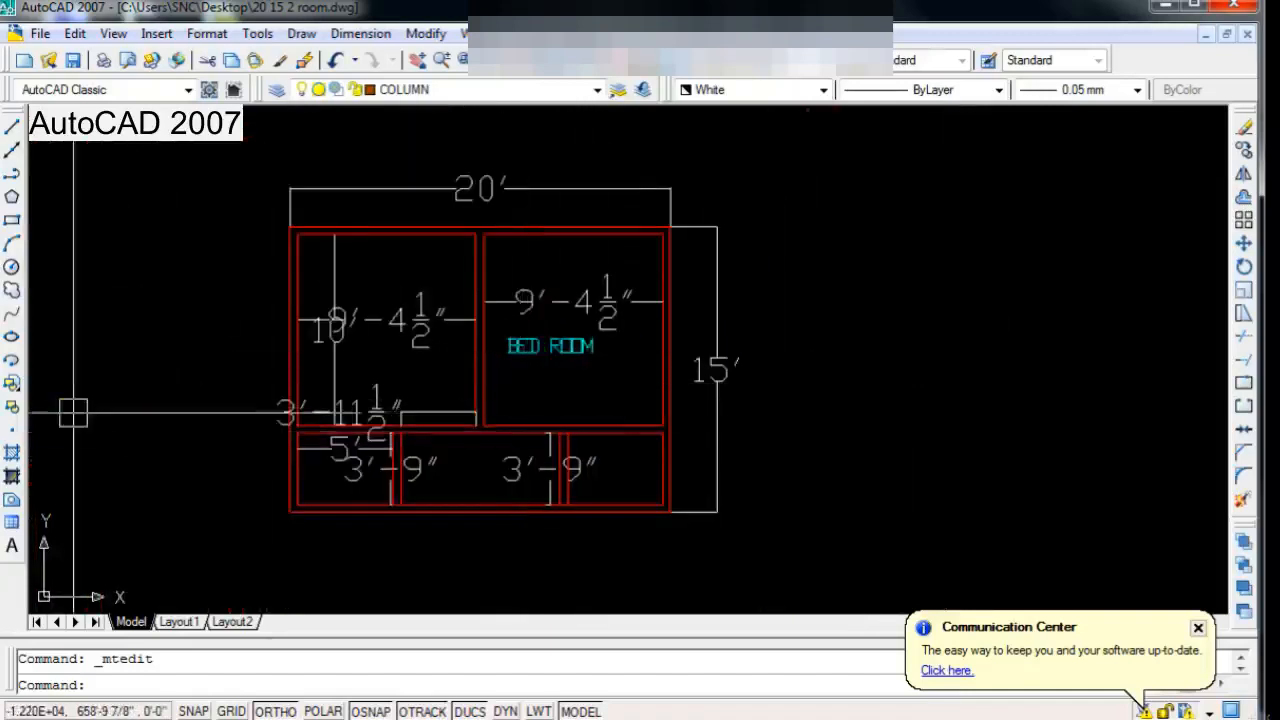
scroll(573, 358, up, 3)
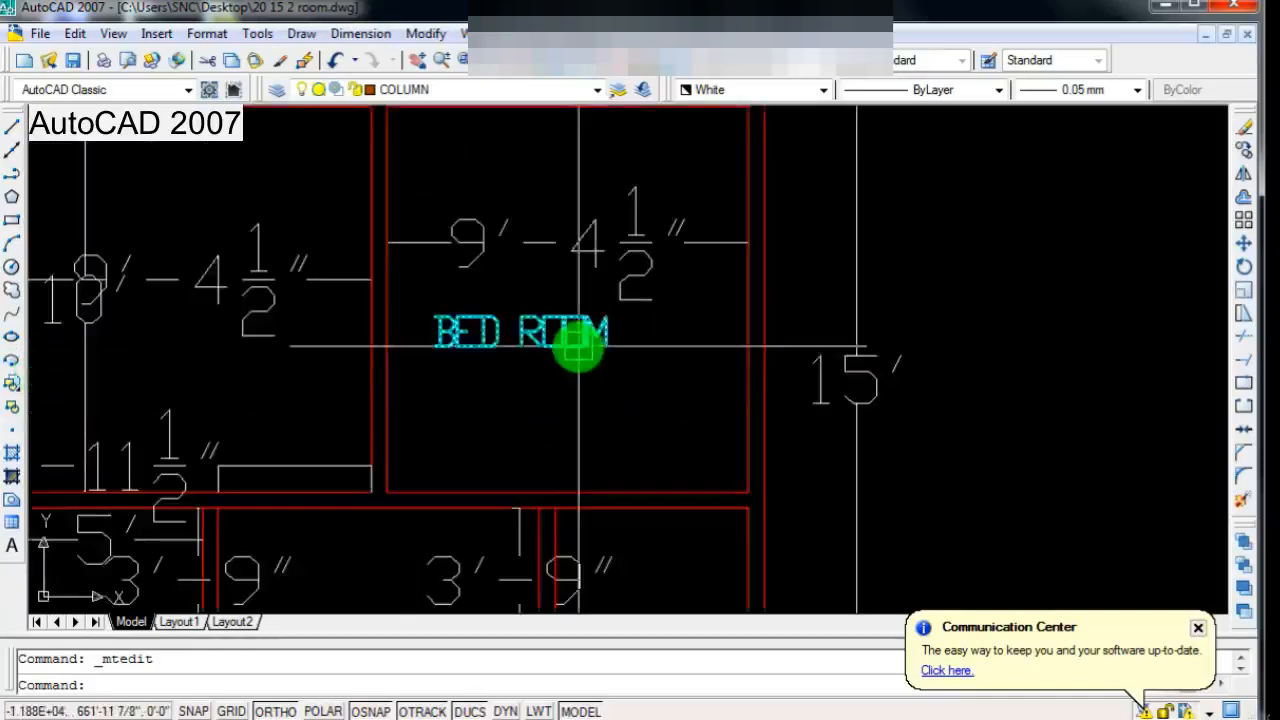
double_click(578, 345)
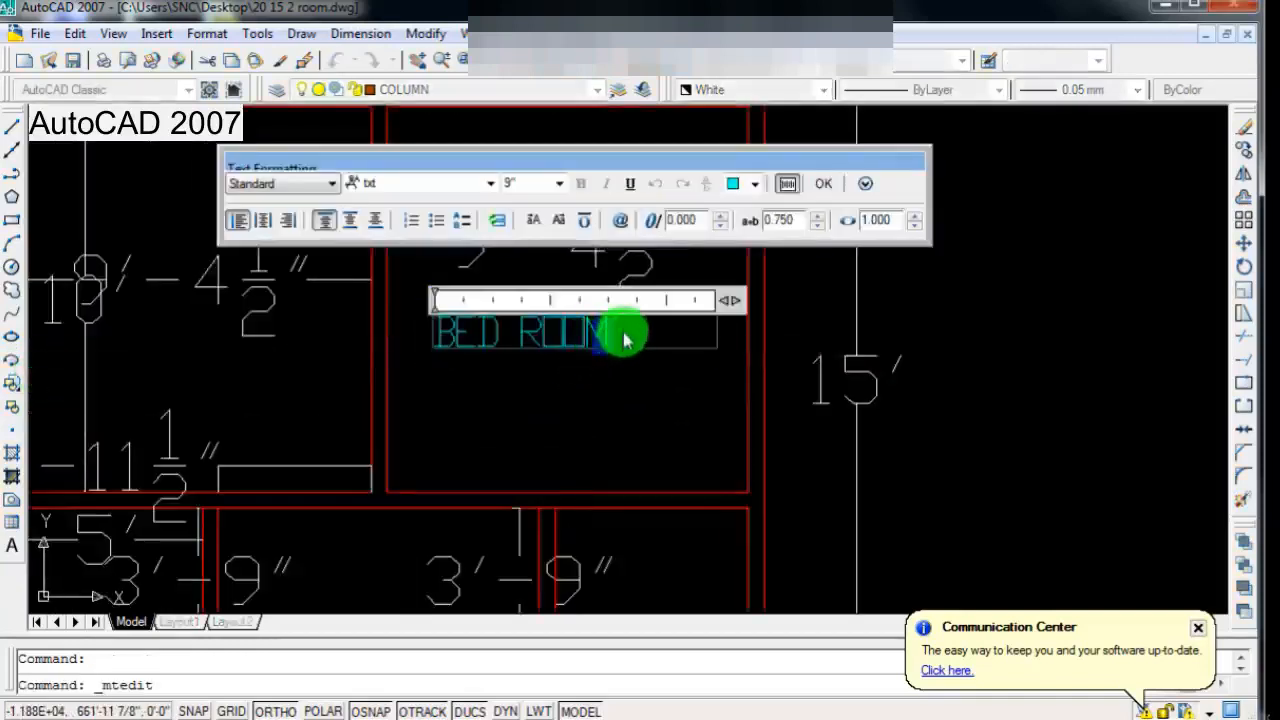
key(Return)
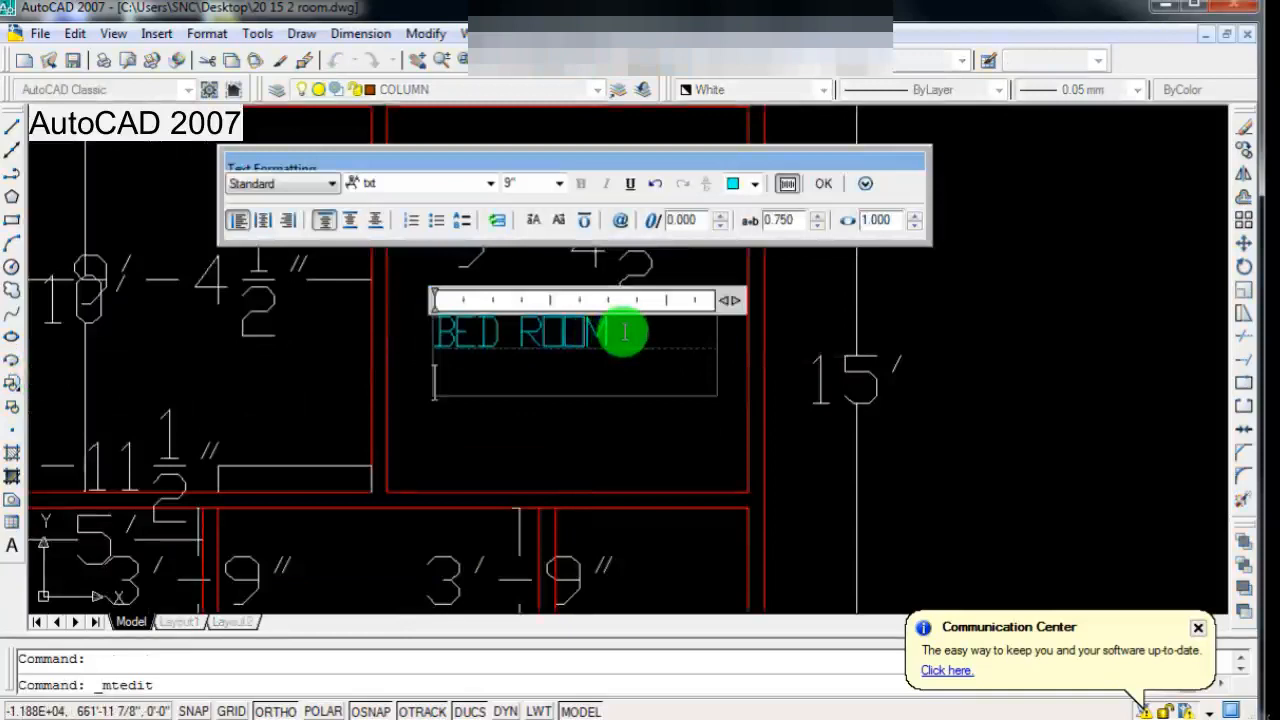
scroll(622, 340, down, 2)
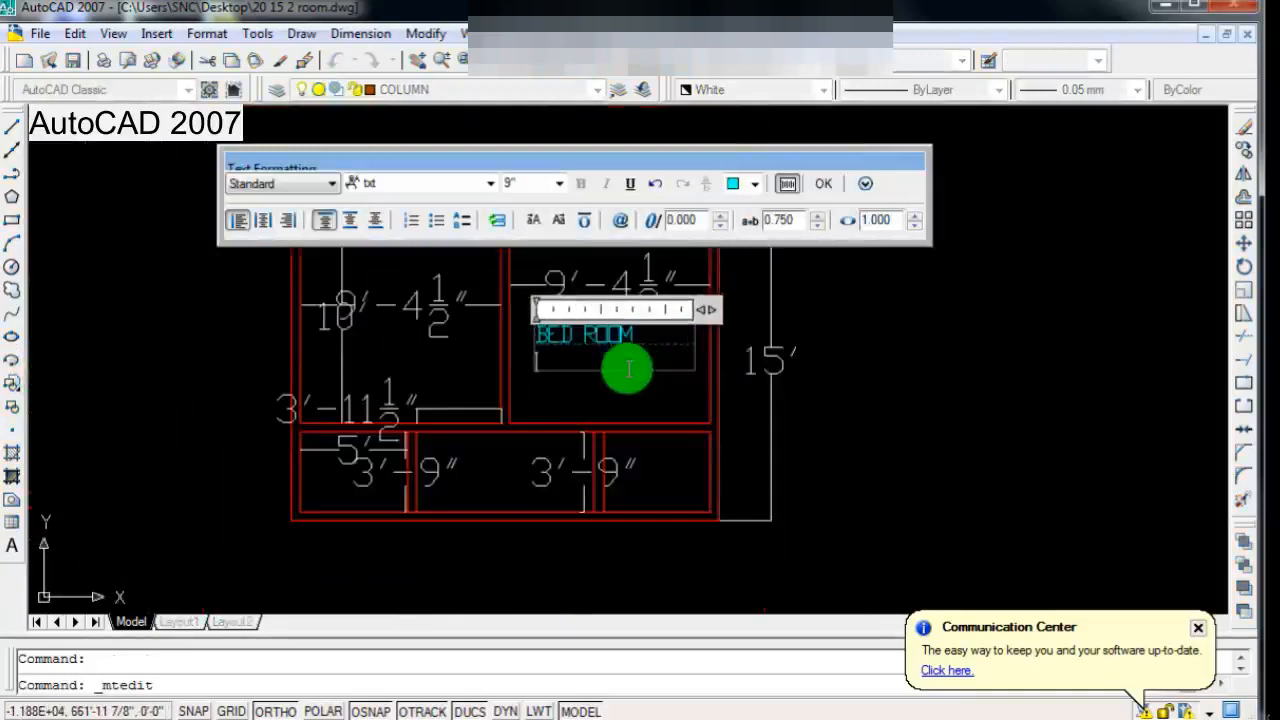
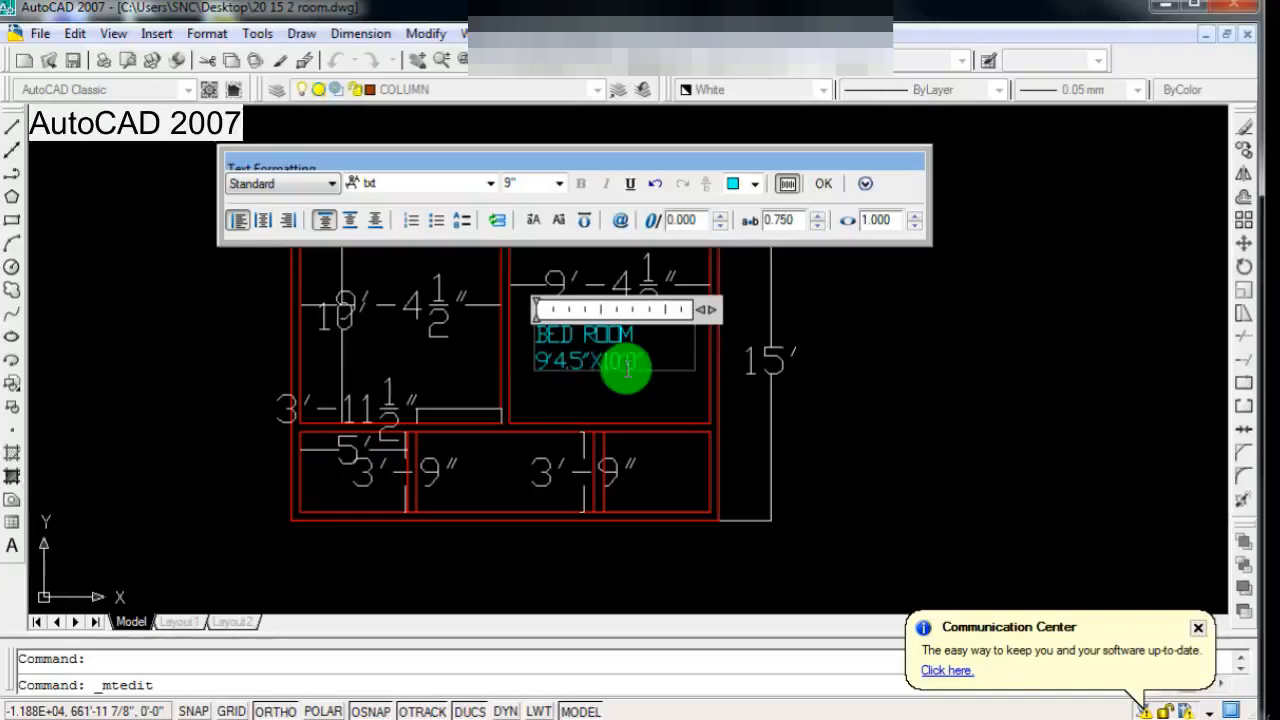
Step: Change the colour of the size line 9'4.5"X10'0" beneath BED ROOM to White
drag(649, 360, 537, 362)
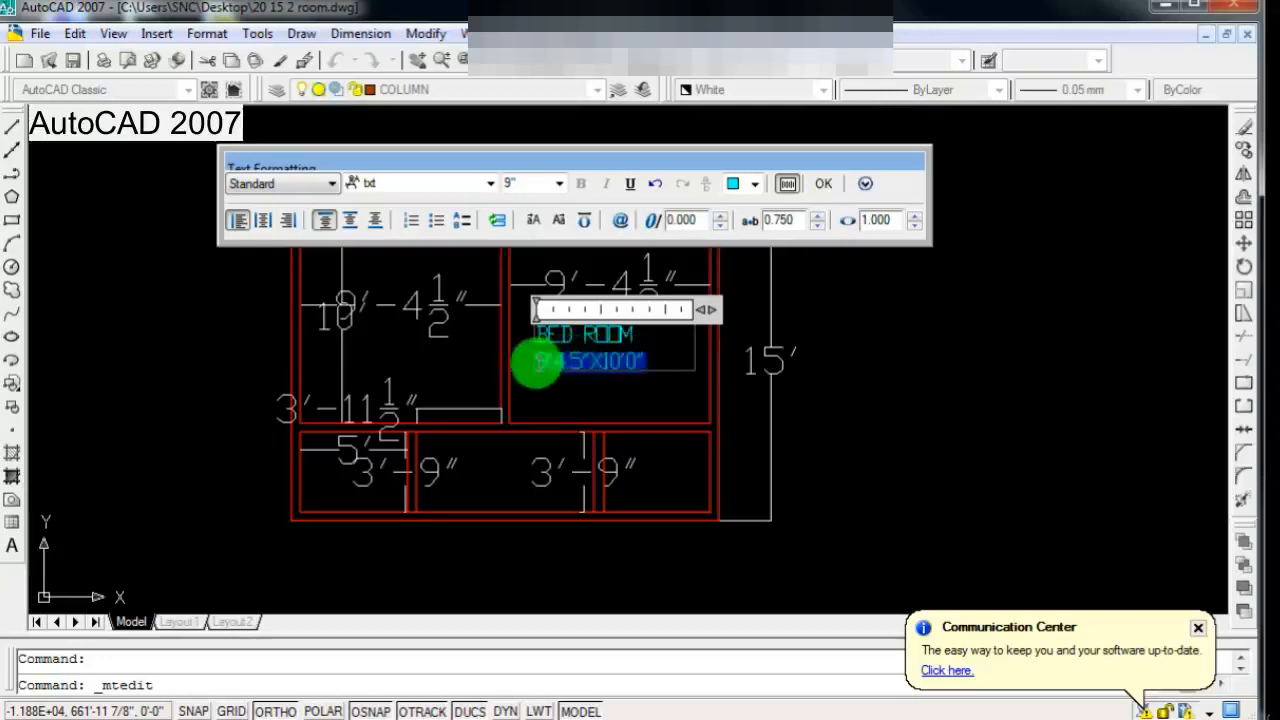
click(754, 183)
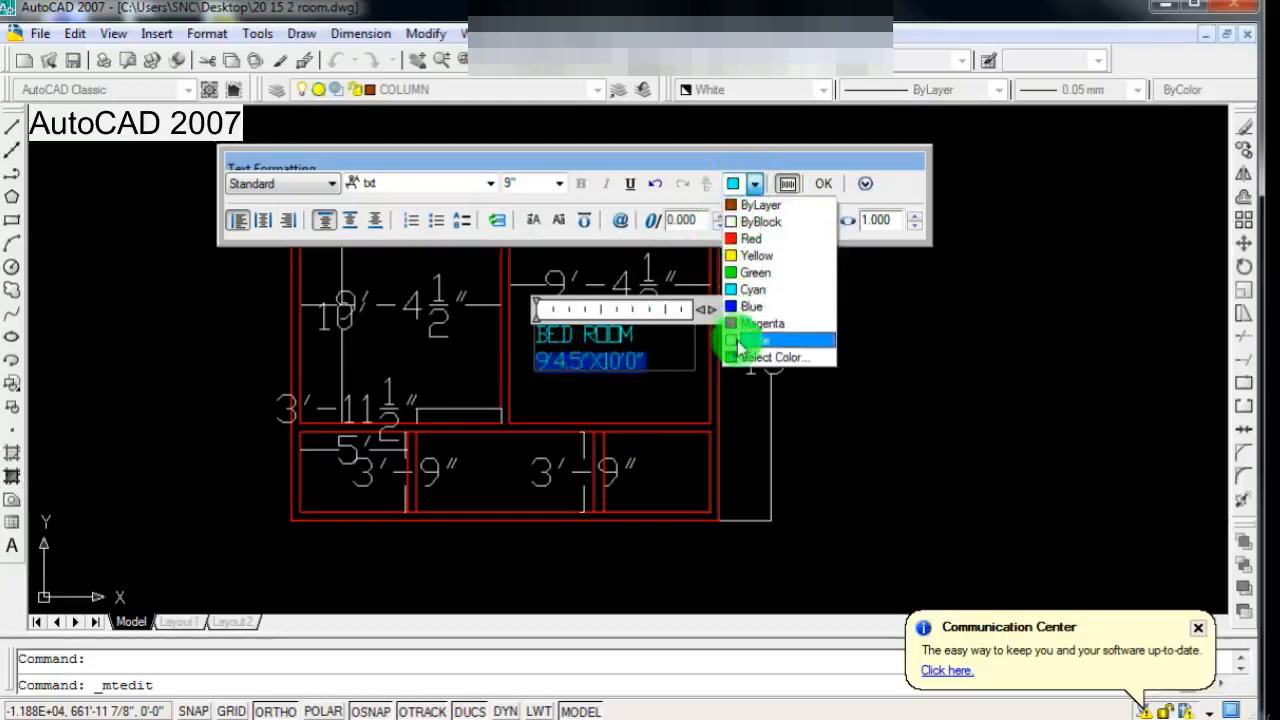
click(805, 340)
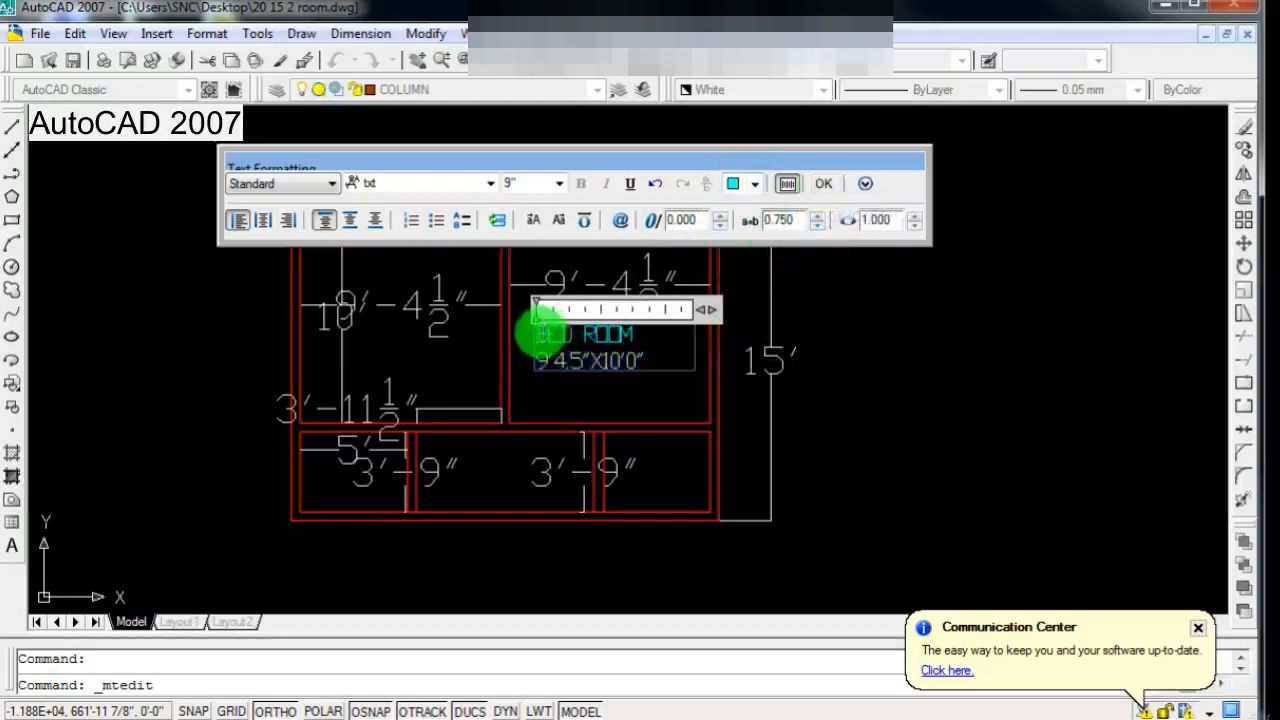
Step: Centre-align both lines of the BED ROOM label and finish editing the text
drag(543, 329, 668, 376)
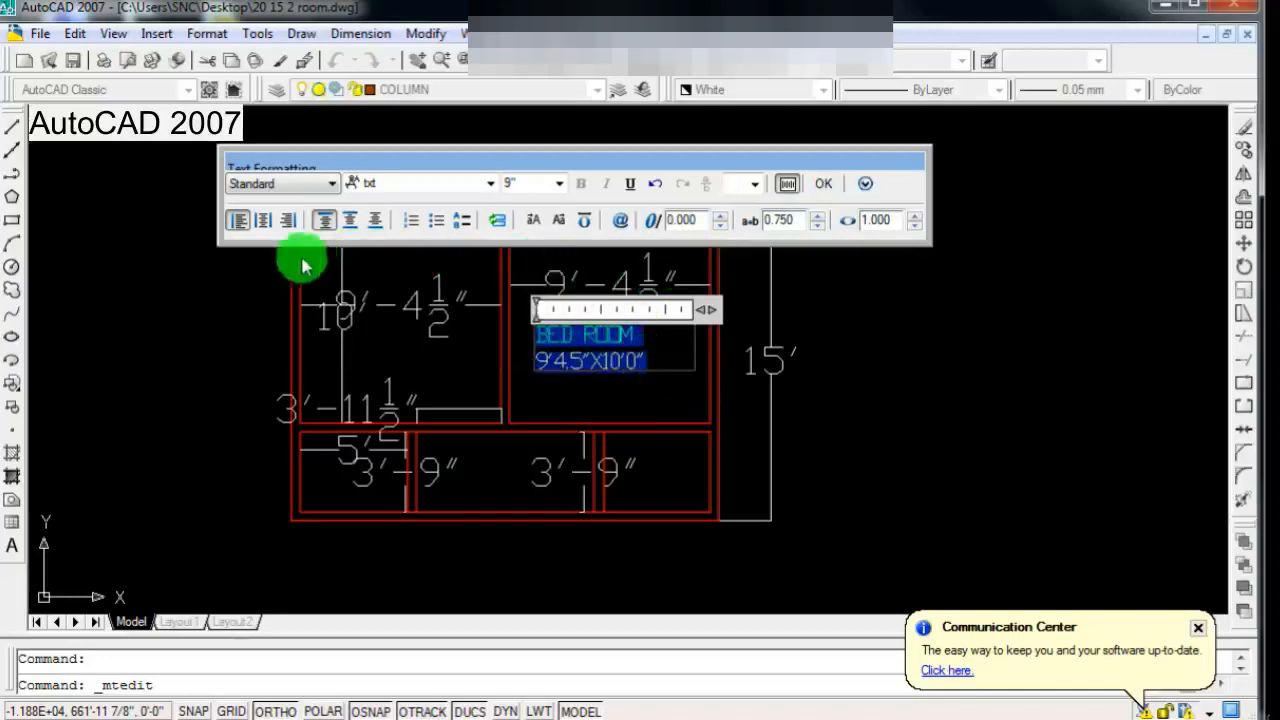
click(273, 224)
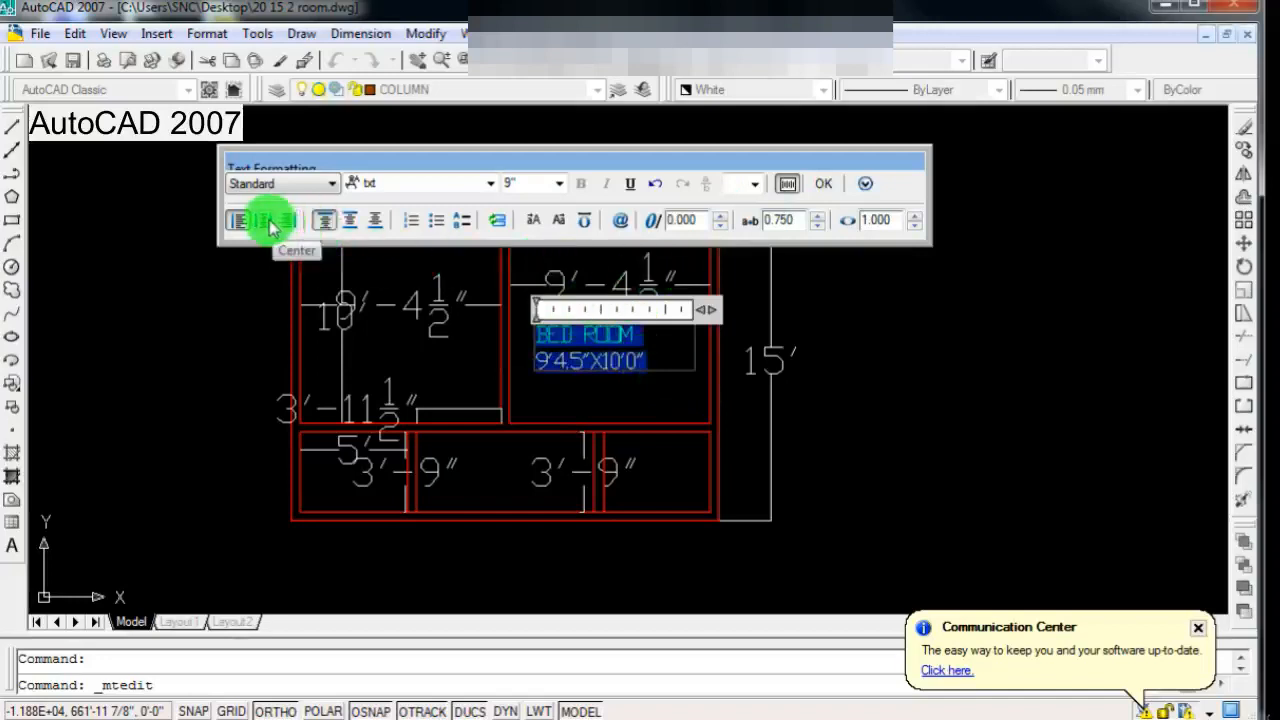
click(686, 545)
scroll(672, 537, down, 2)
scroll(636, 450, up, 3)
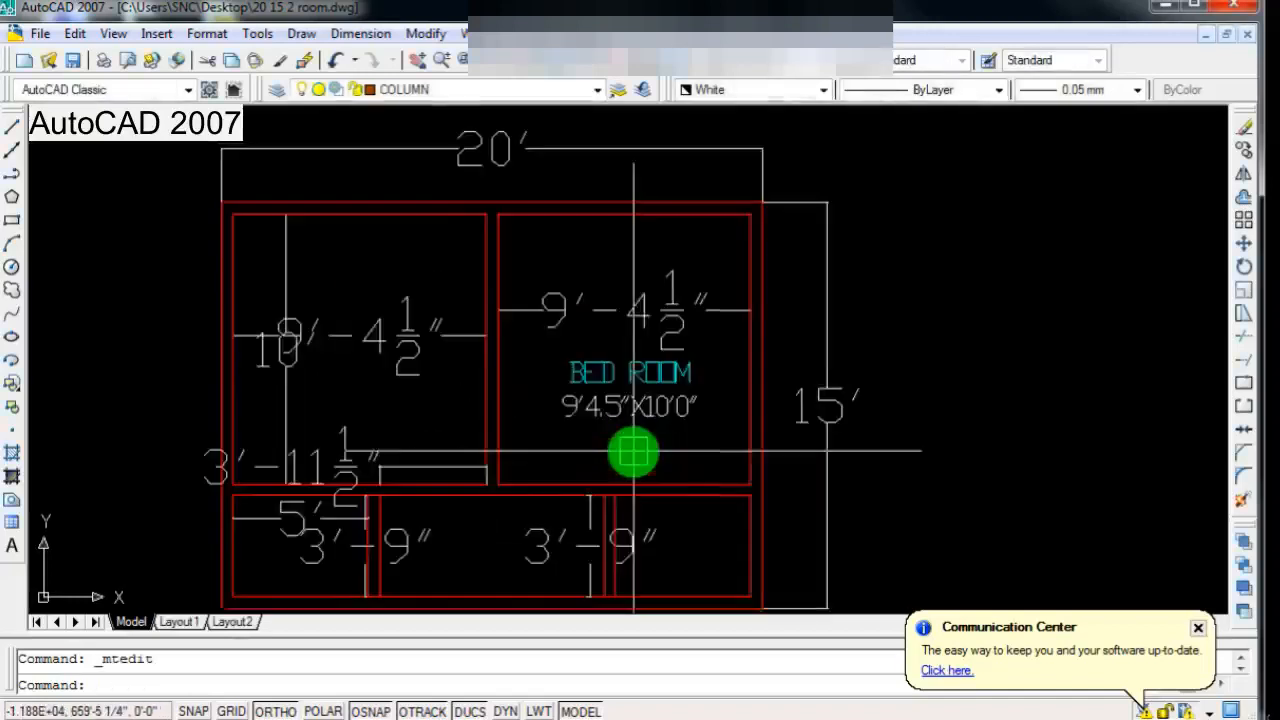
Step: Delete the 9'-4 1/2" width dimension inside the right-hand room
scroll(627, 452, down, 2)
scroll(633, 488, up, 3)
scroll(634, 477, down, 2)
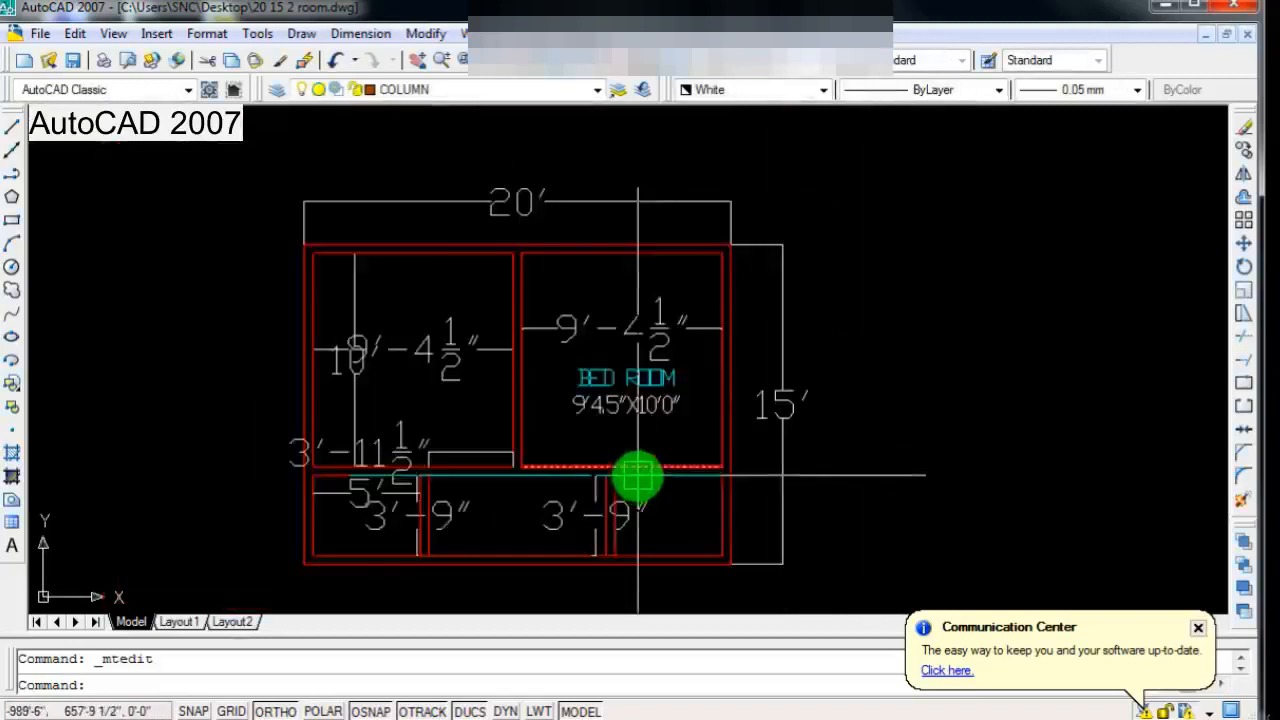
click(630, 327)
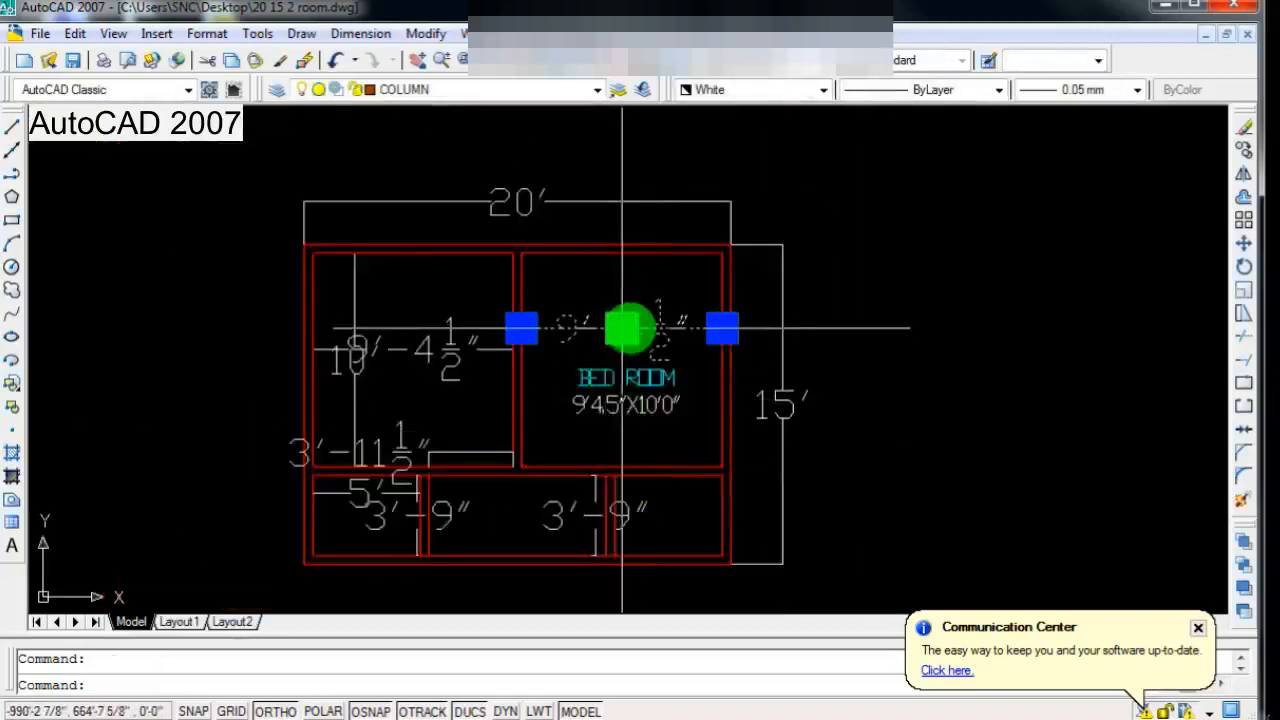
key(Delete)
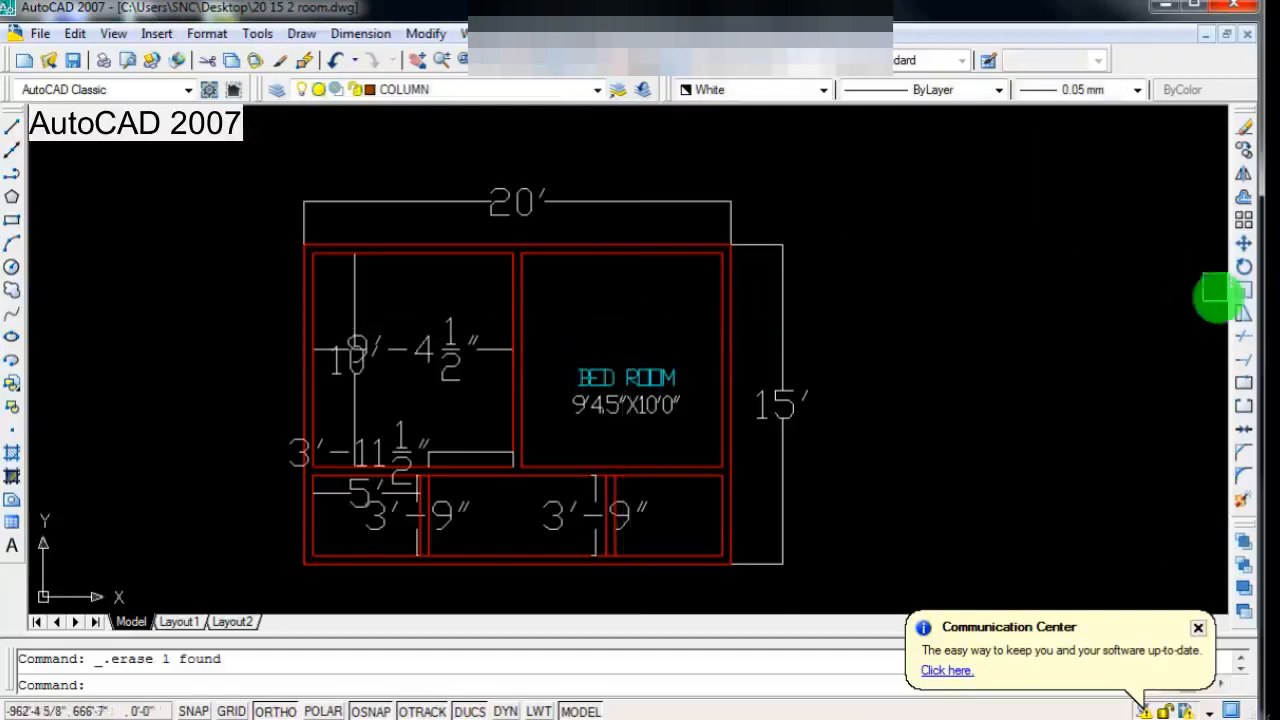
Step: Move the BED ROOM label up to about mid-height of the right-hand room
click(1243, 244)
scroll(608, 405, up, 2)
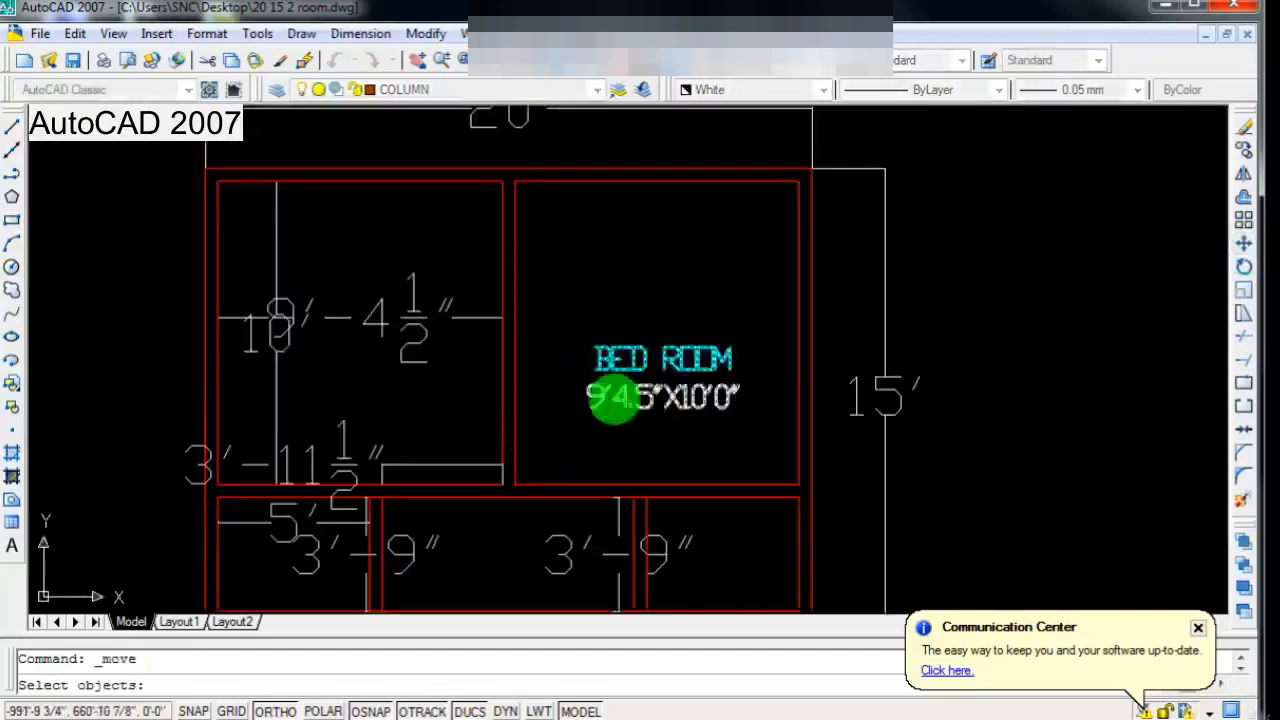
click(612, 397)
key(Return)
click(614, 434)
click(616, 400)
scroll(630, 413, down, 2)
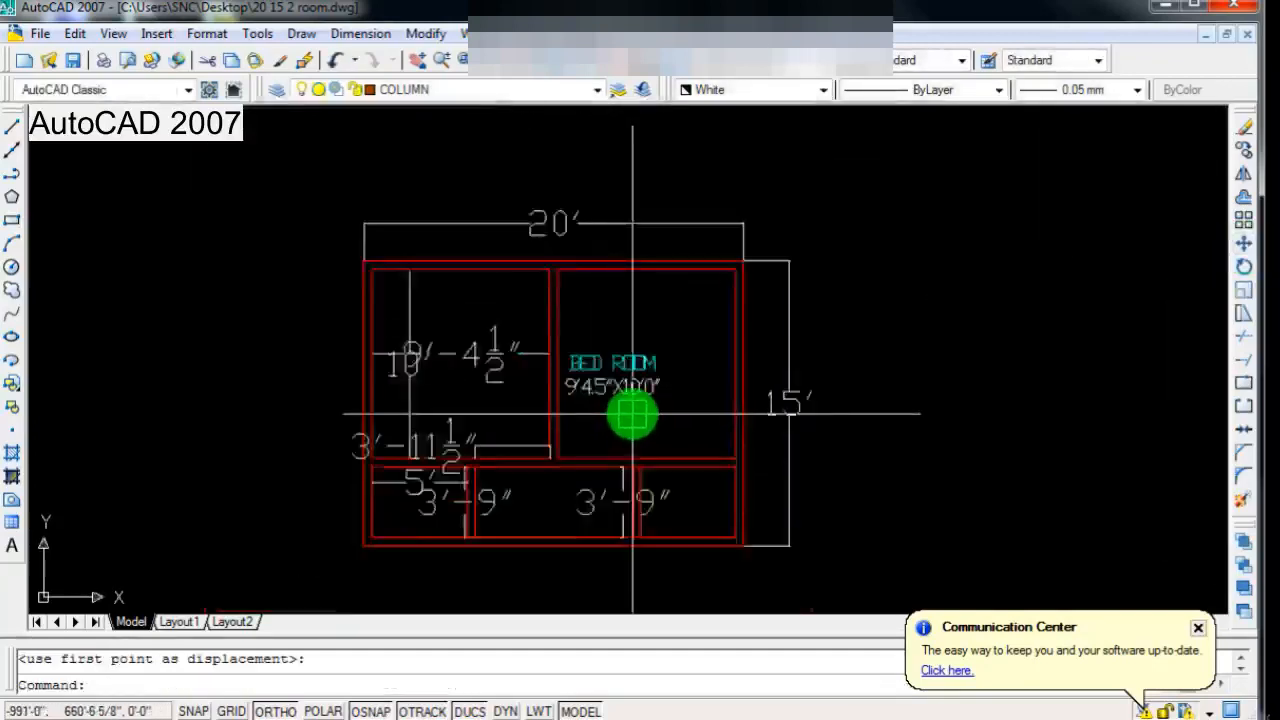
Step: Shift the BED ROOM label to the right in two moves to centre it between the room's side walls
scroll(632, 413, up, 3)
key(Return)
click(631, 382)
key(Return)
click(629, 457)
click(674, 463)
scroll(674, 463, down, 2)
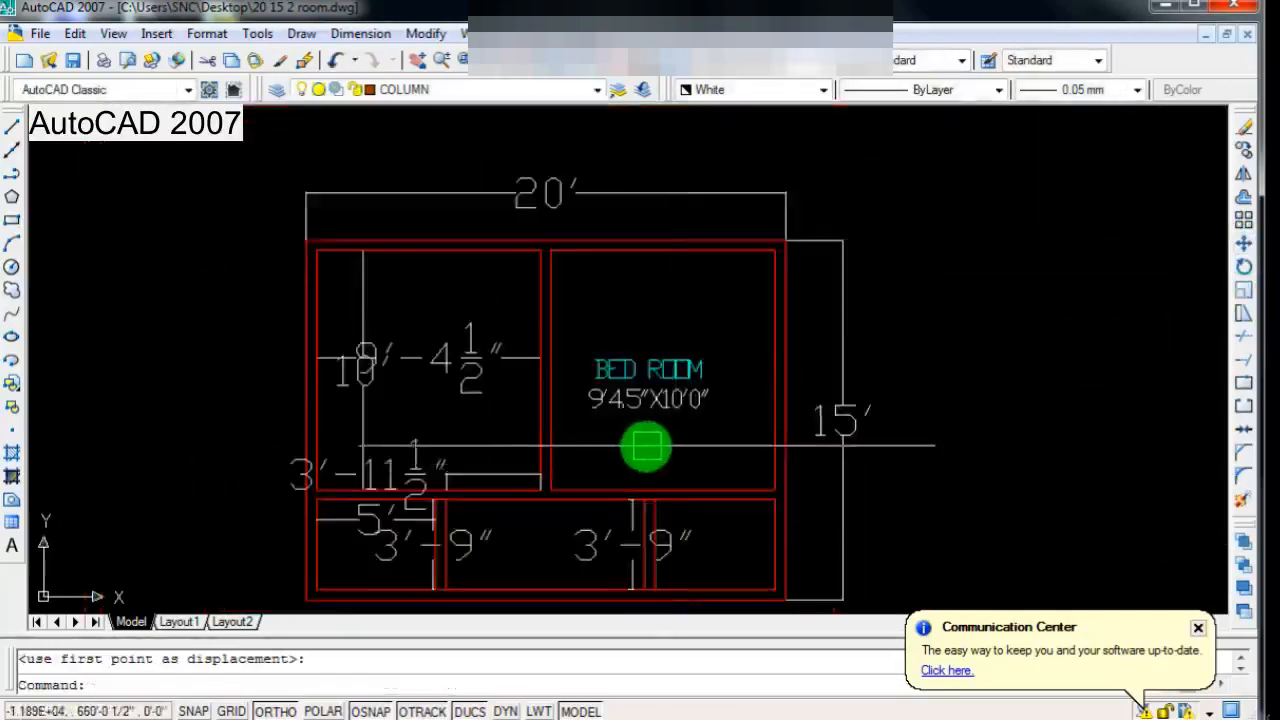
scroll(646, 448, up, 2)
key(Return)
click(650, 292)
key(Return)
click(666, 434)
click(688, 428)
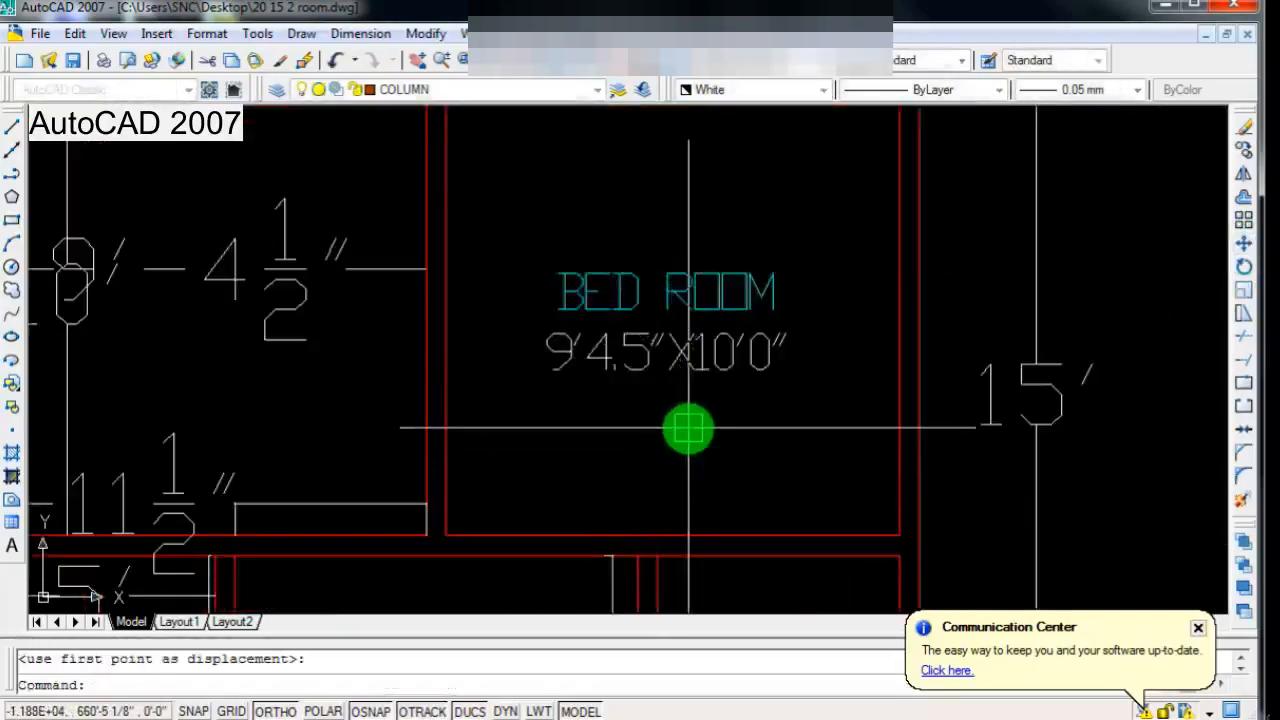
scroll(688, 428, down, 3)
scroll(678, 432, up, 1)
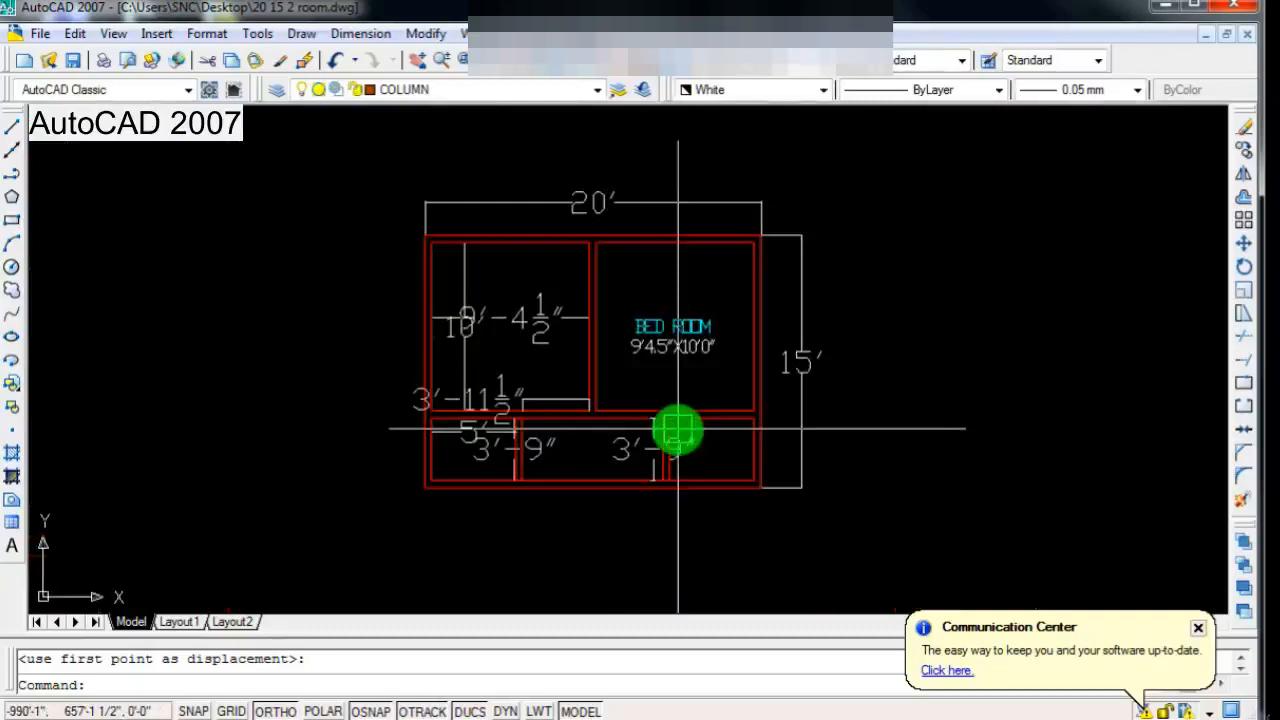
scroll(678, 432, up, 2)
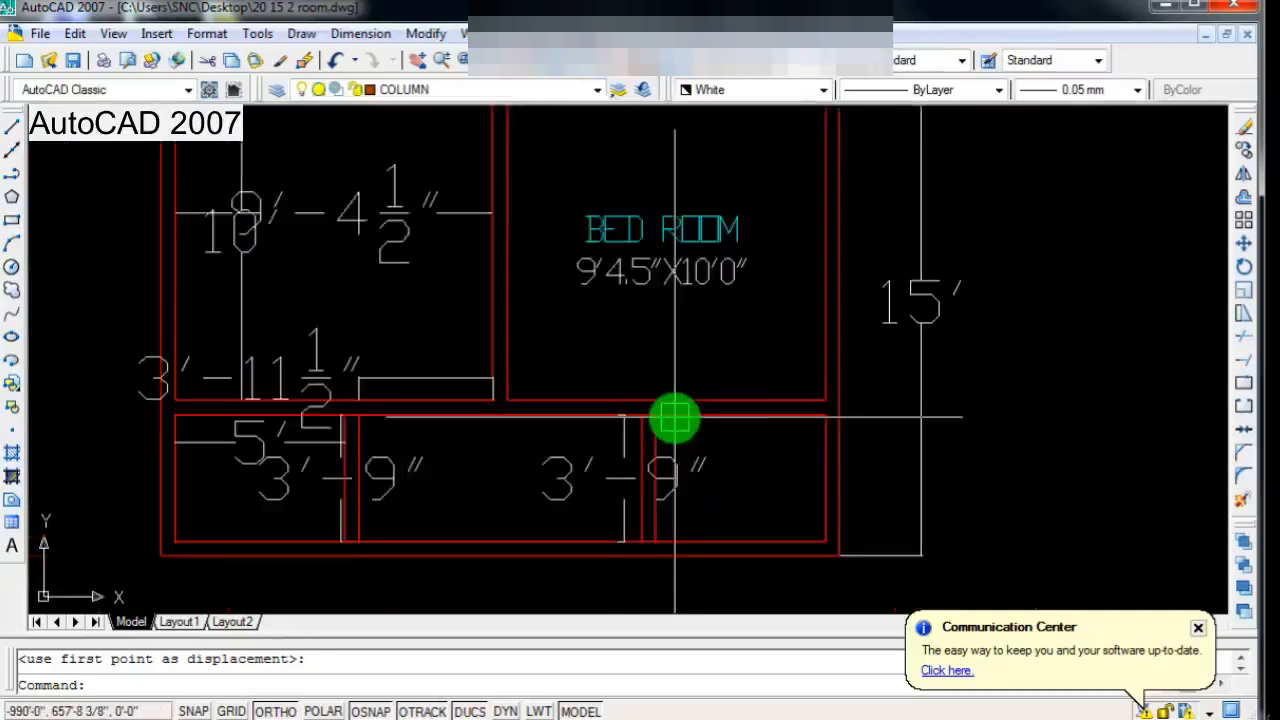
scroll(675, 418, down, 2)
scroll(674, 377, up, 3)
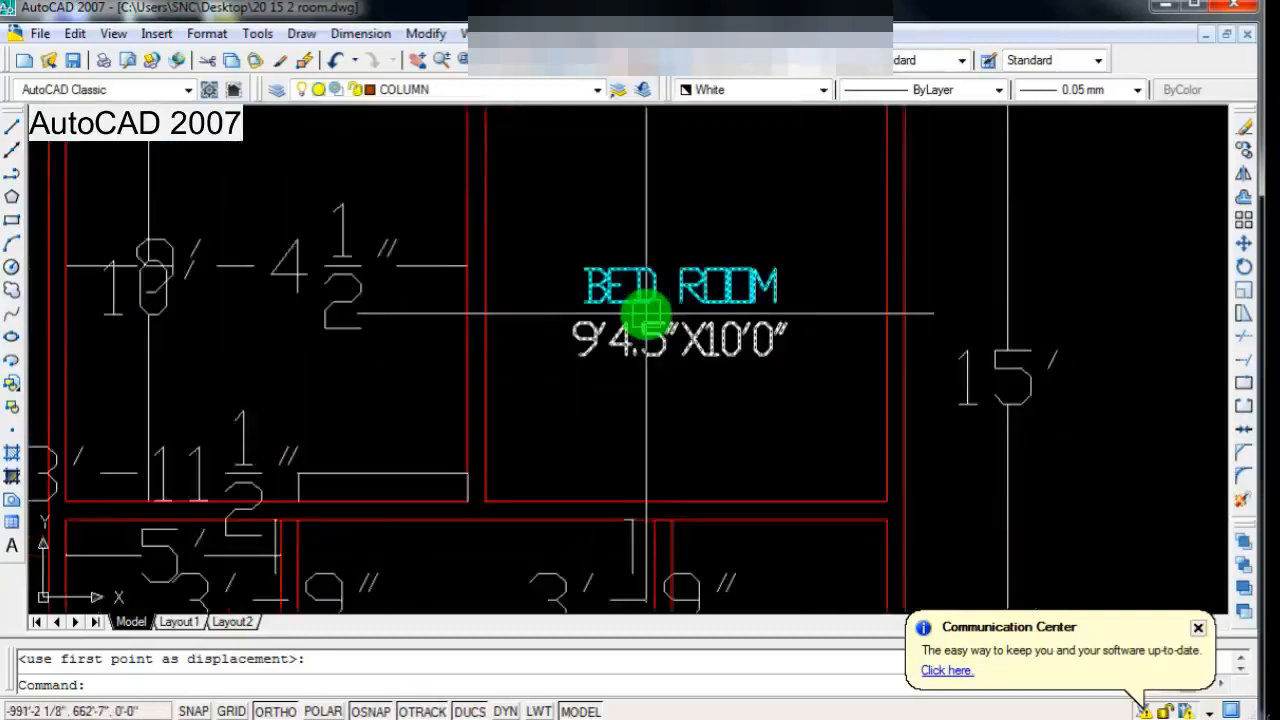
scroll(646, 309, down, 2)
scroll(636, 360, up, 2)
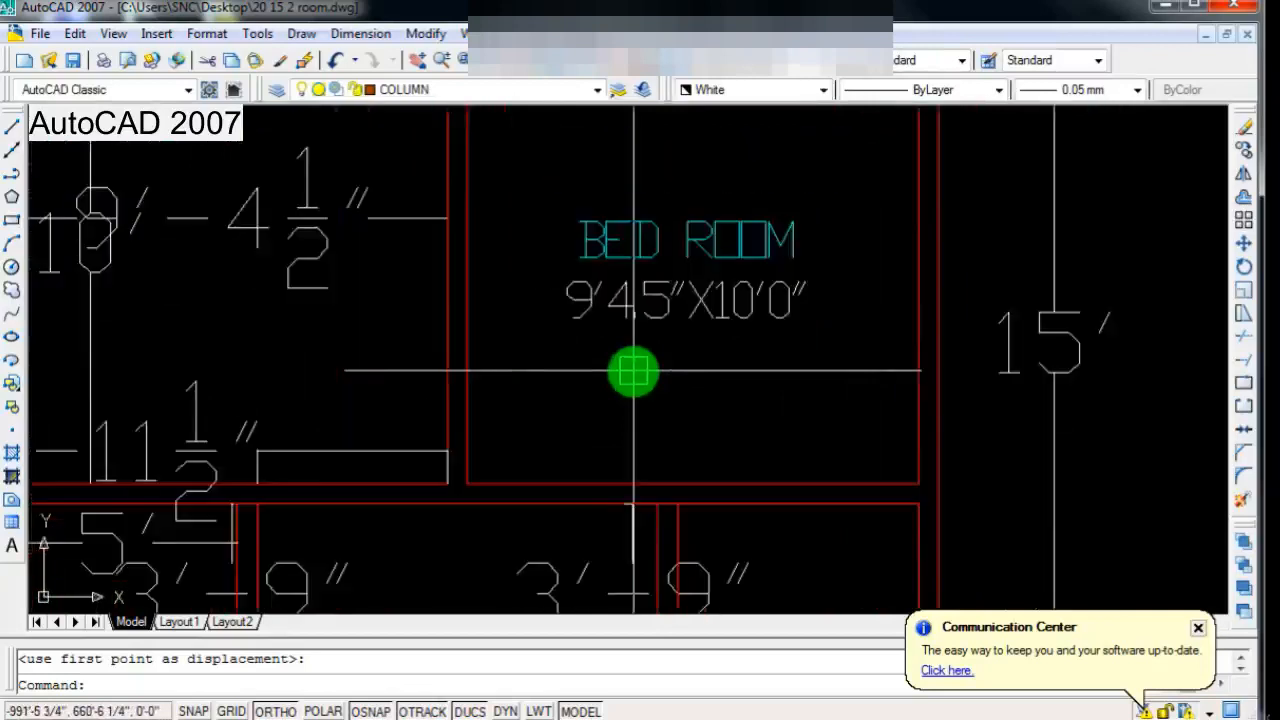
Step: Insert hyphens into the BED ROOM label's size line so it reads 9'-4.5"X10-'0", and finish the text
scroll(633, 372, down, 2)
scroll(631, 369, up, 3)
click(630, 307)
double_click(630, 305)
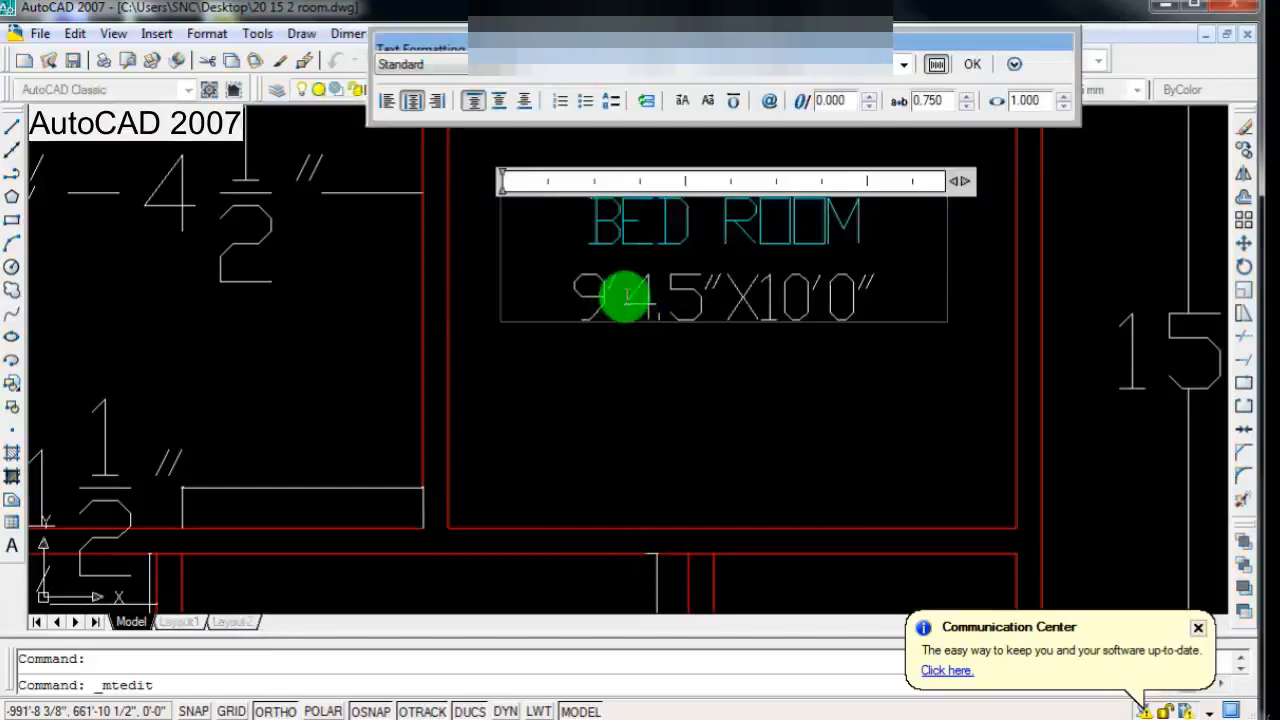
text(-)
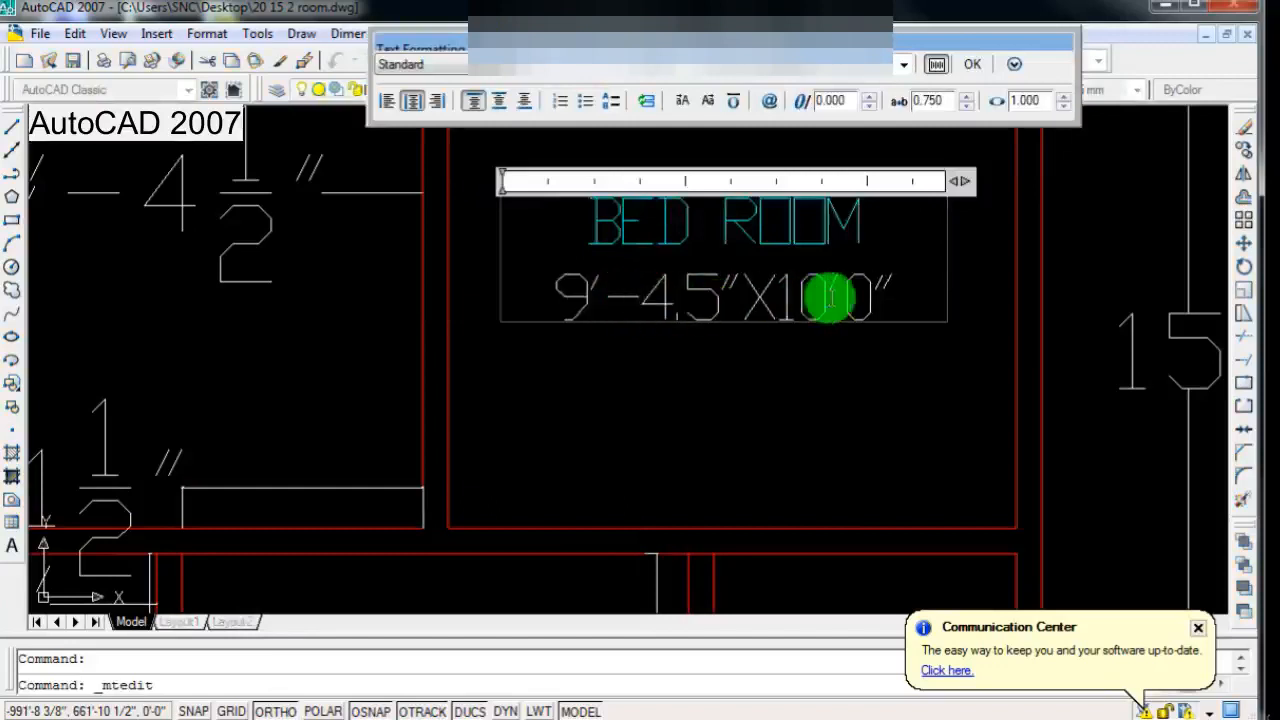
click(838, 298)
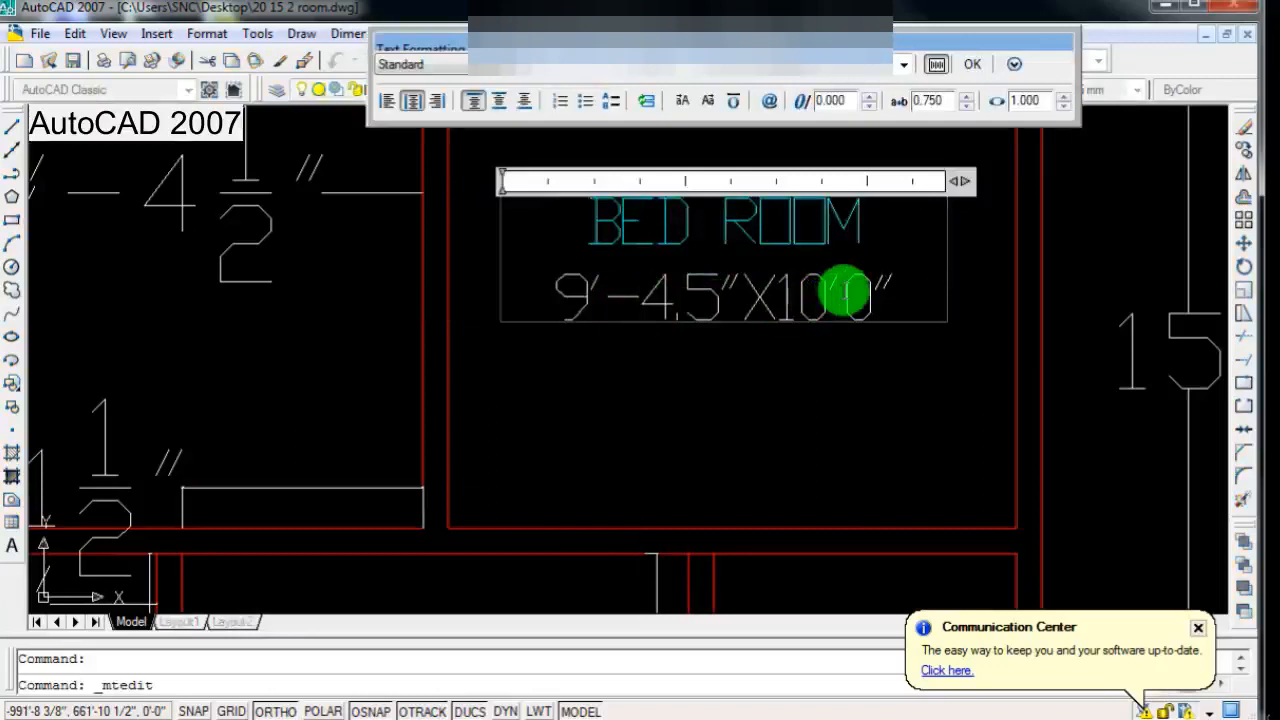
text(-)
click(740, 436)
scroll(733, 436, down, 1)
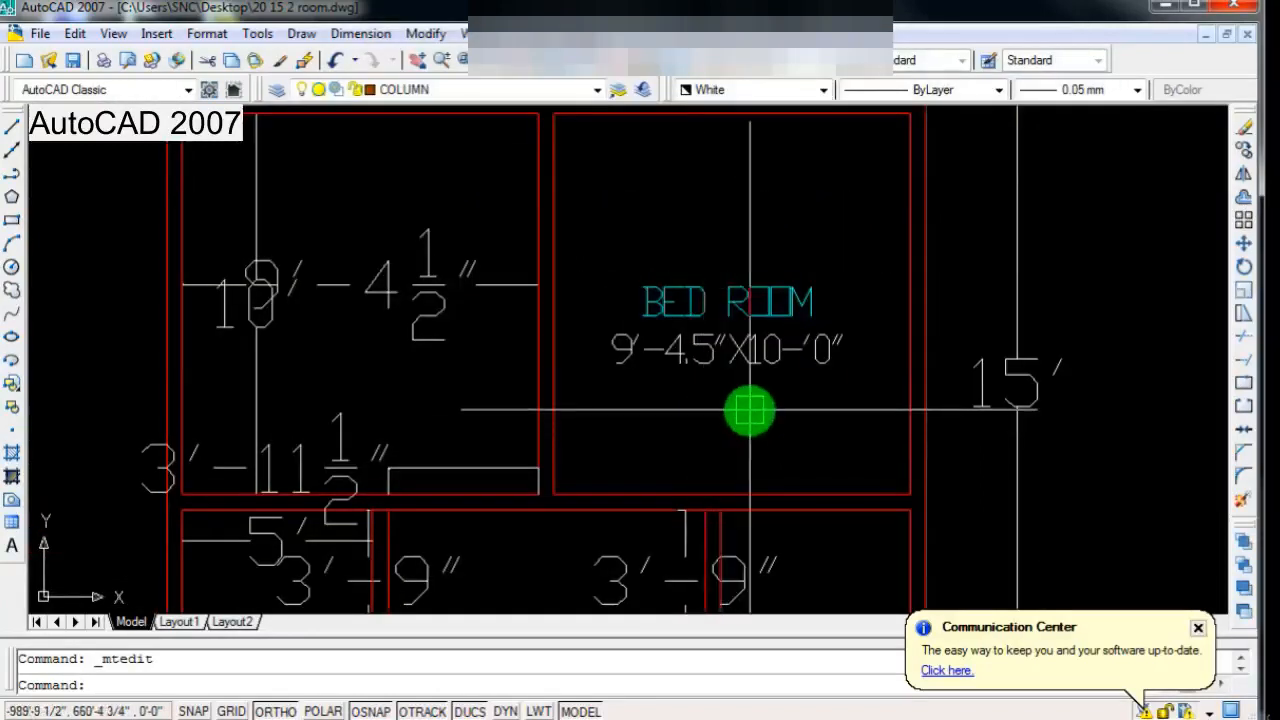
Step: Delete the 9'-4 1/2" width dimension and the 10' vertical dimension inside the left-hand room
scroll(749, 410, down, 1)
scroll(749, 410, up, 1)
scroll(749, 410, down, 2)
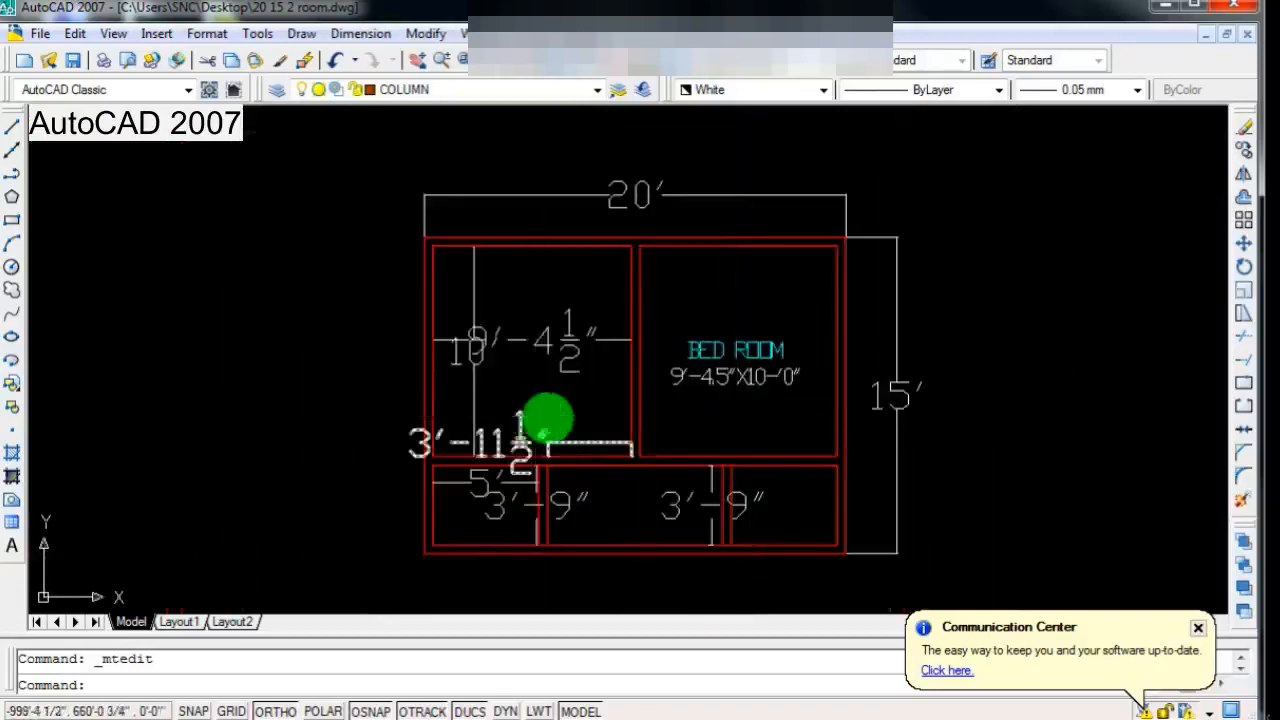
scroll(547, 418, up, 2)
click(552, 335)
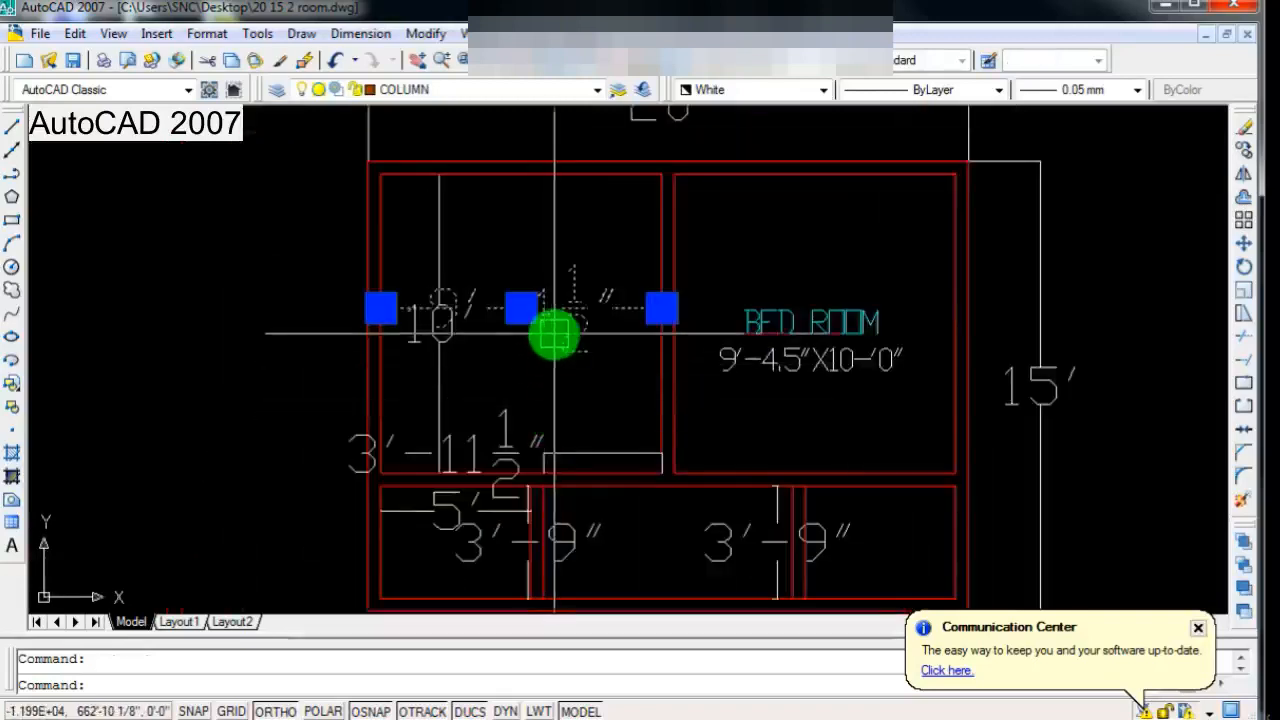
click(446, 402)
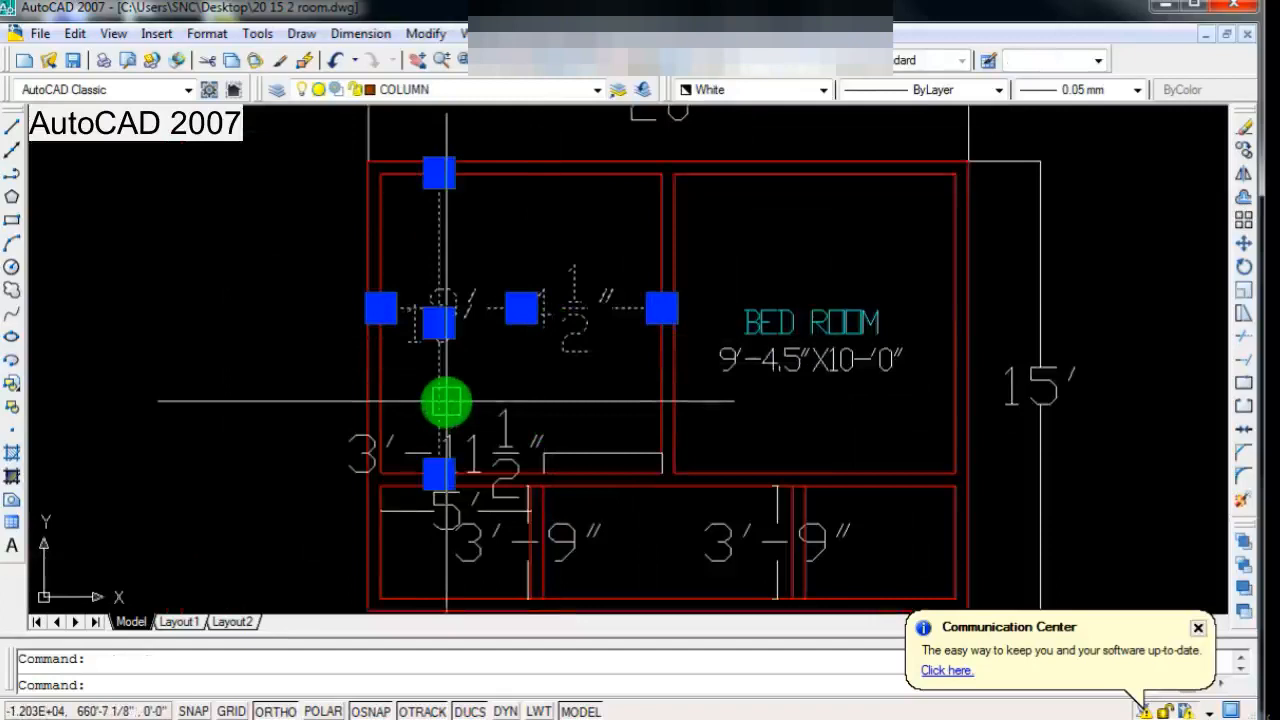
key(Delete)
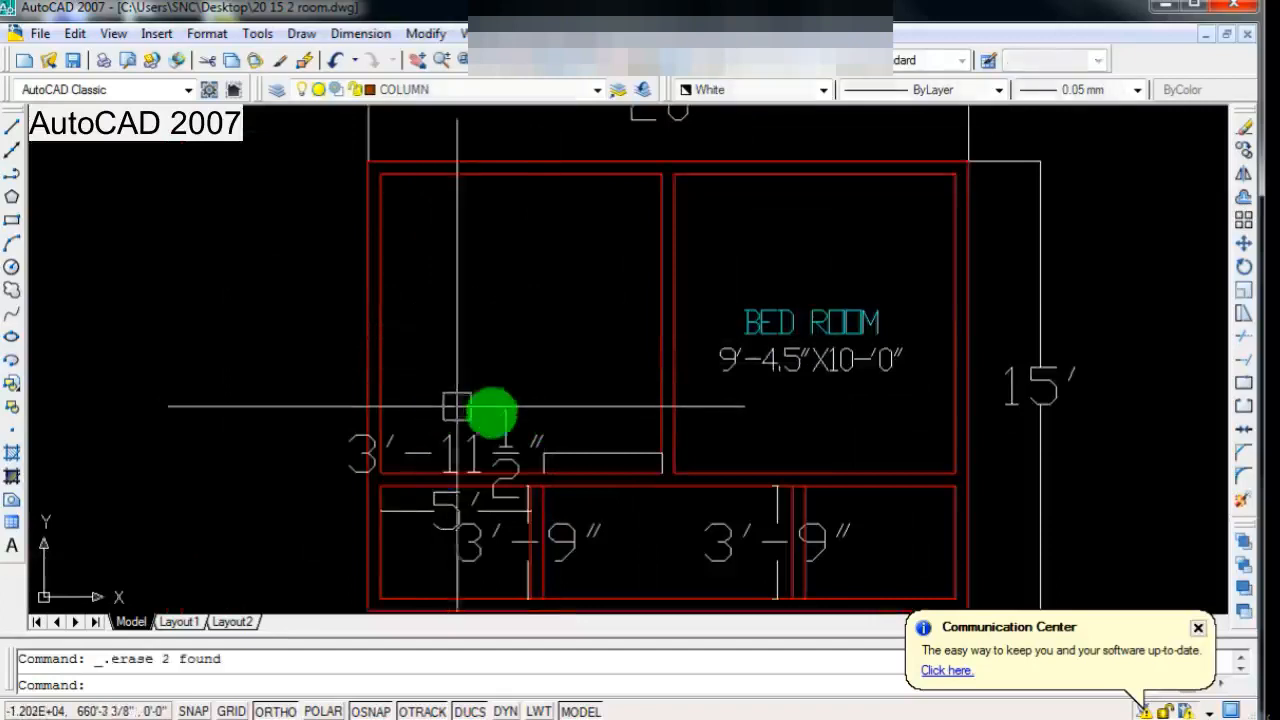
Step: Extend the title of the BED ROOM label to BED ROOM-1 and finish the text
scroll(569, 410, down, 3)
scroll(607, 449, up, 5)
scroll(591, 457, down, 4)
scroll(611, 427, up, 3)
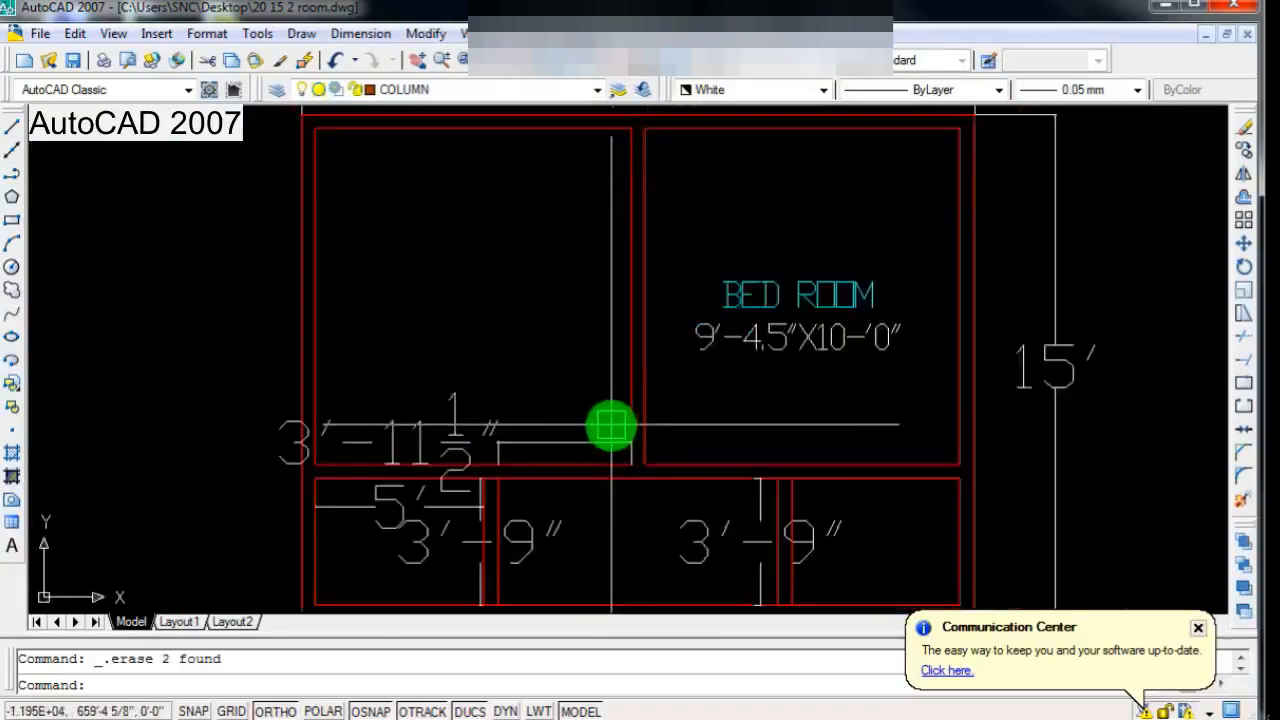
scroll(611, 427, down, 4)
scroll(746, 317, up, 5)
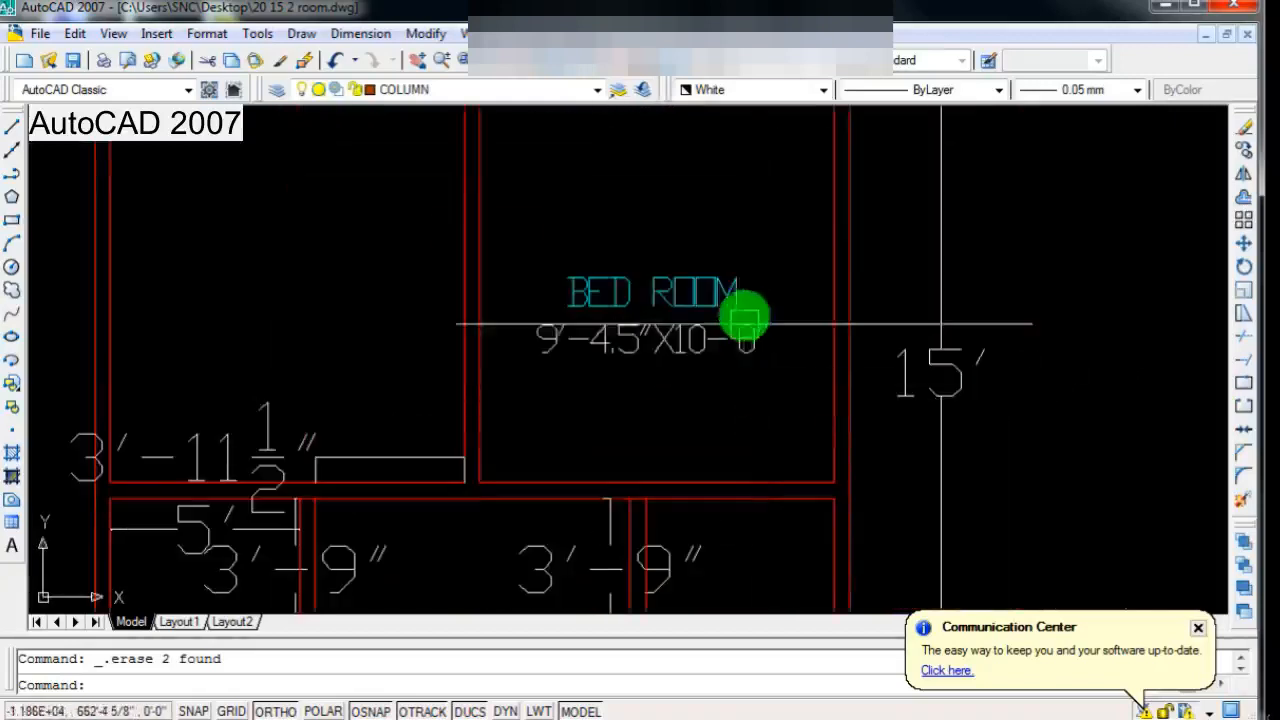
click(742, 289)
double_click(742, 289)
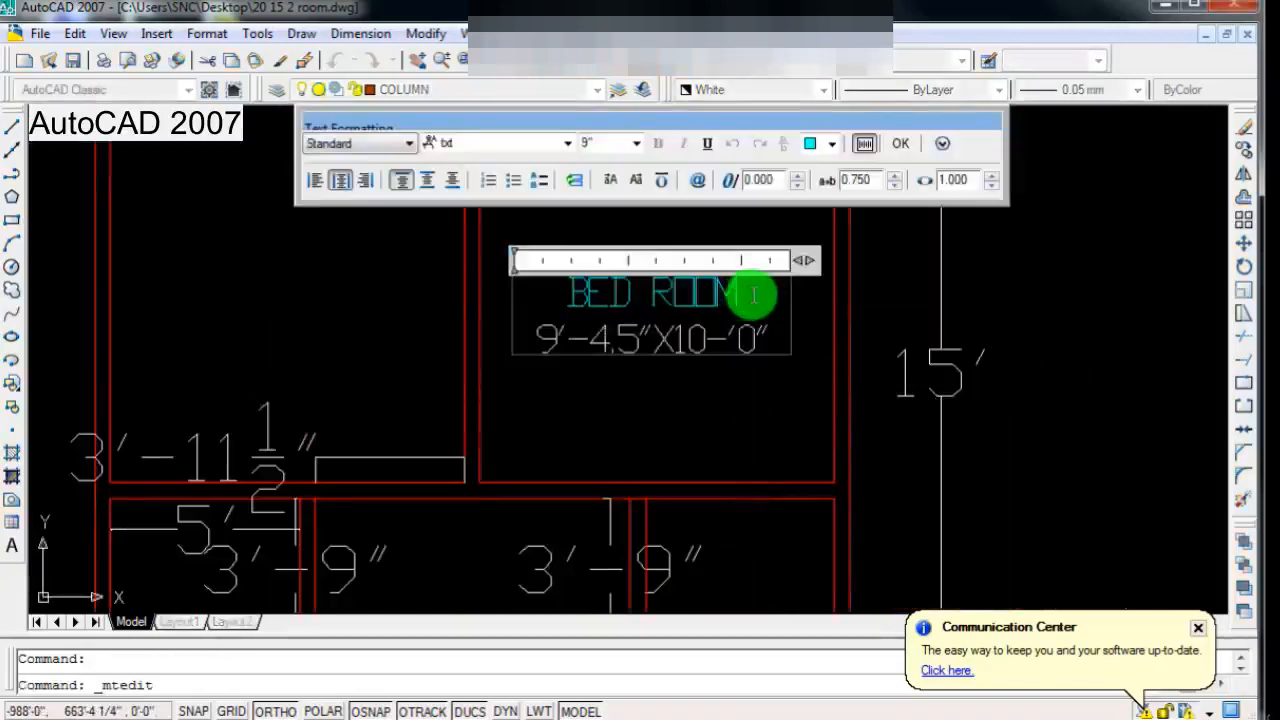
text(-1)
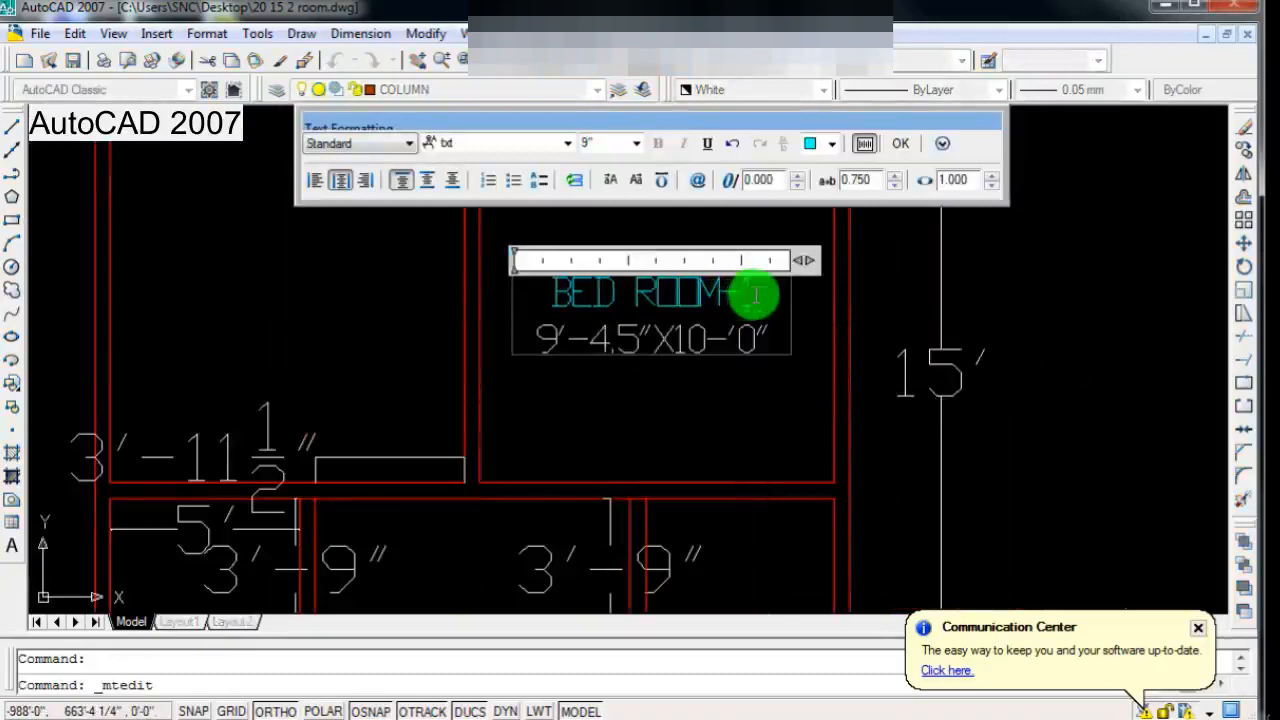
click(671, 375)
Step: Copy the BED ROOM-1 label about 9'-3" horizontally to the left into the left-hand room
scroll(671, 386, down, 3)
scroll(643, 429, up, 3)
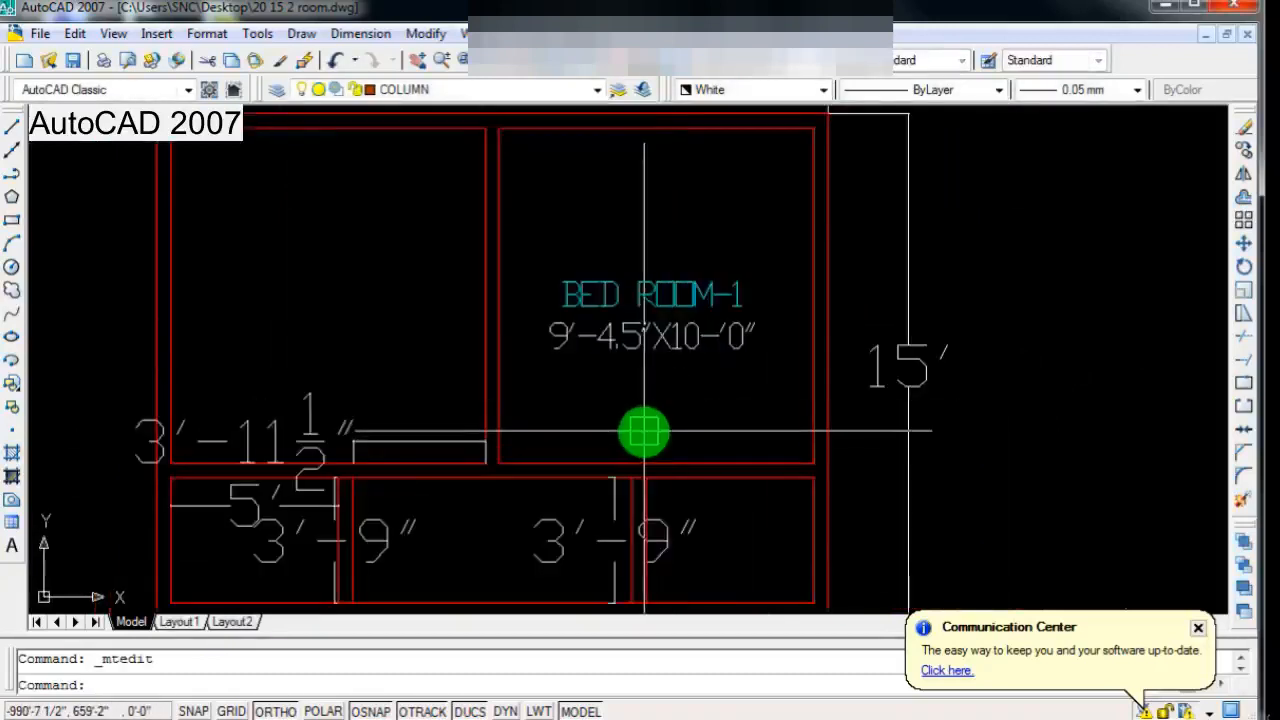
scroll(560, 376, up, 4)
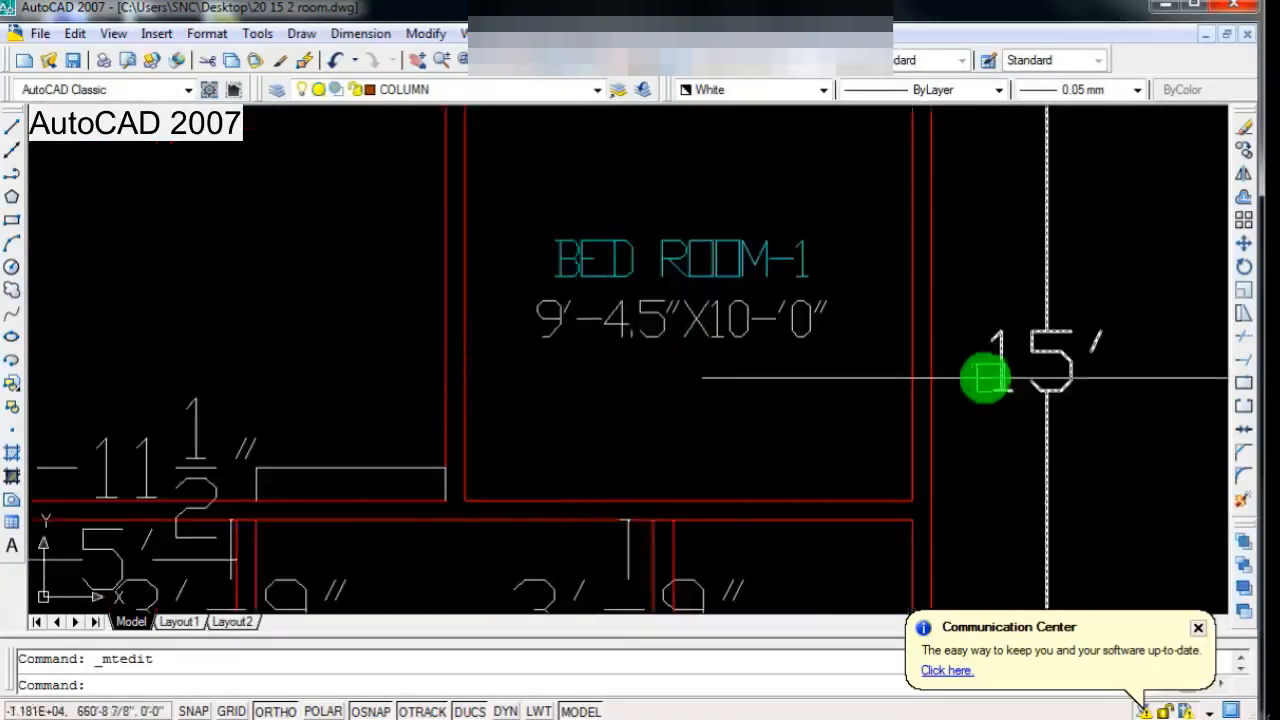
scroll(985, 378, down, 3)
click(1243, 150)
click(878, 342)
key(Return)
click(818, 401)
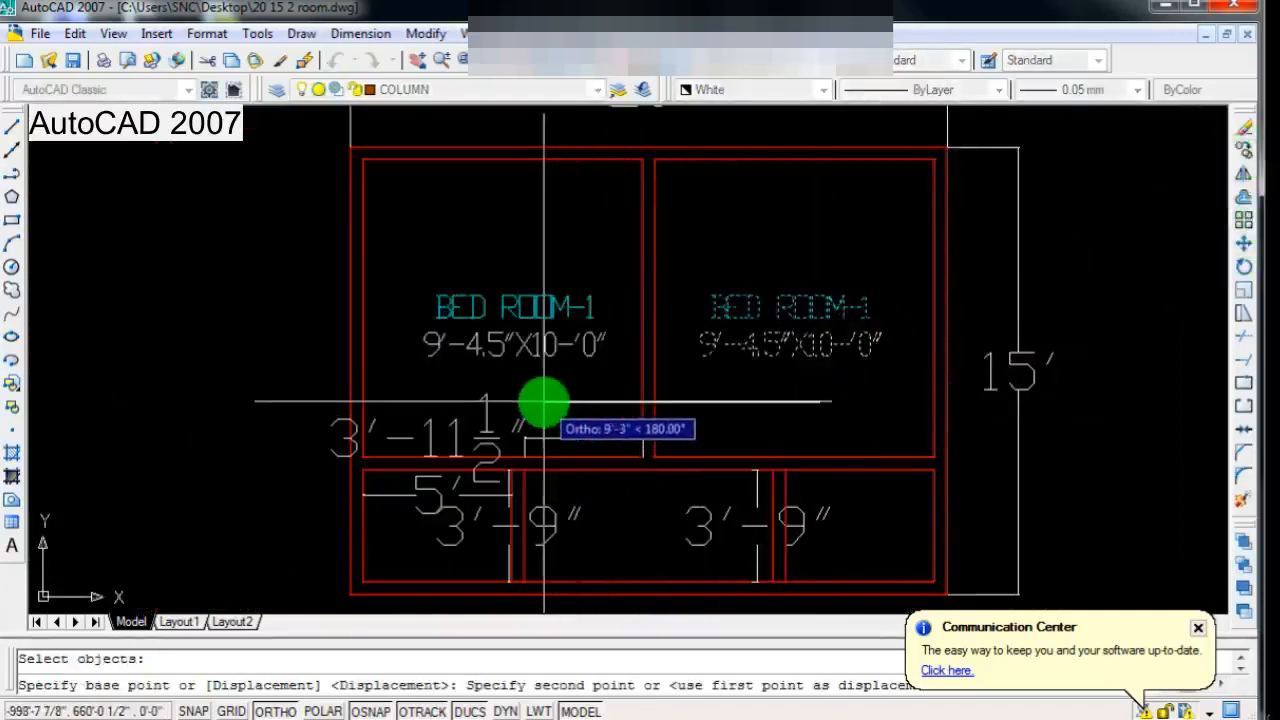
click(544, 403)
scroll(540, 403, down, 2)
key(Return)
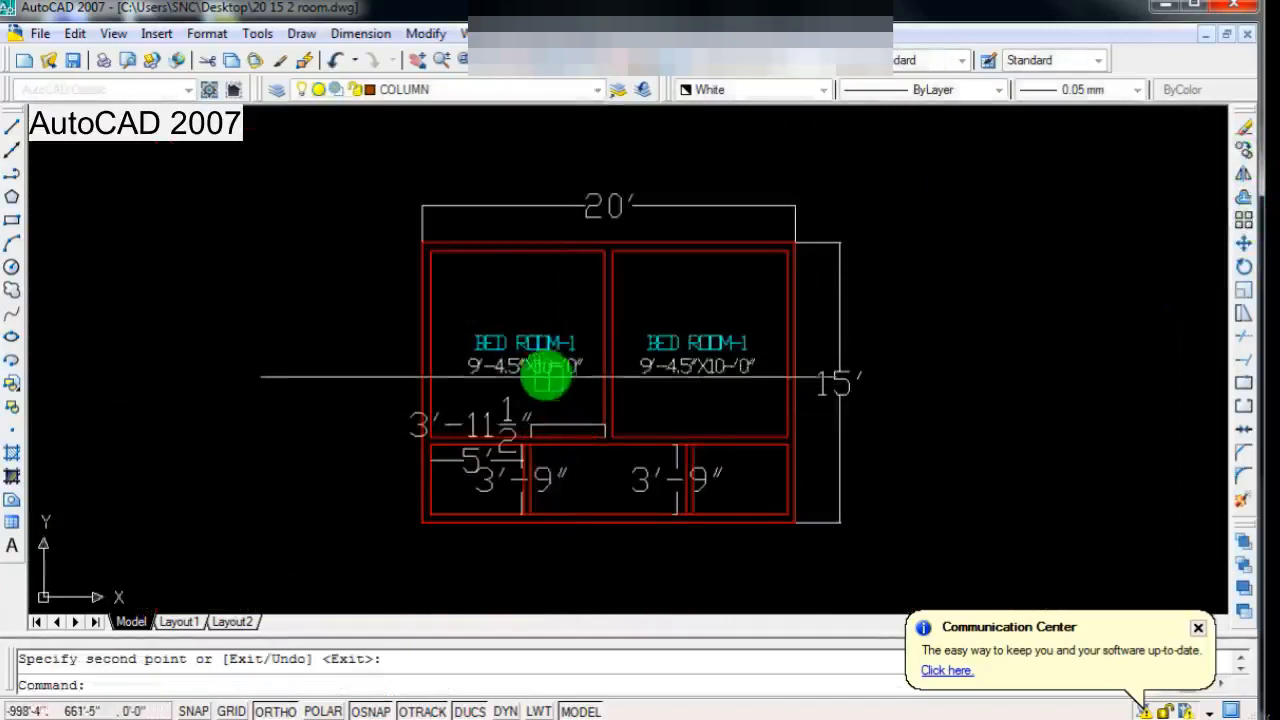
scroll(544, 370, up, 2)
scroll(540, 400, down, 1)
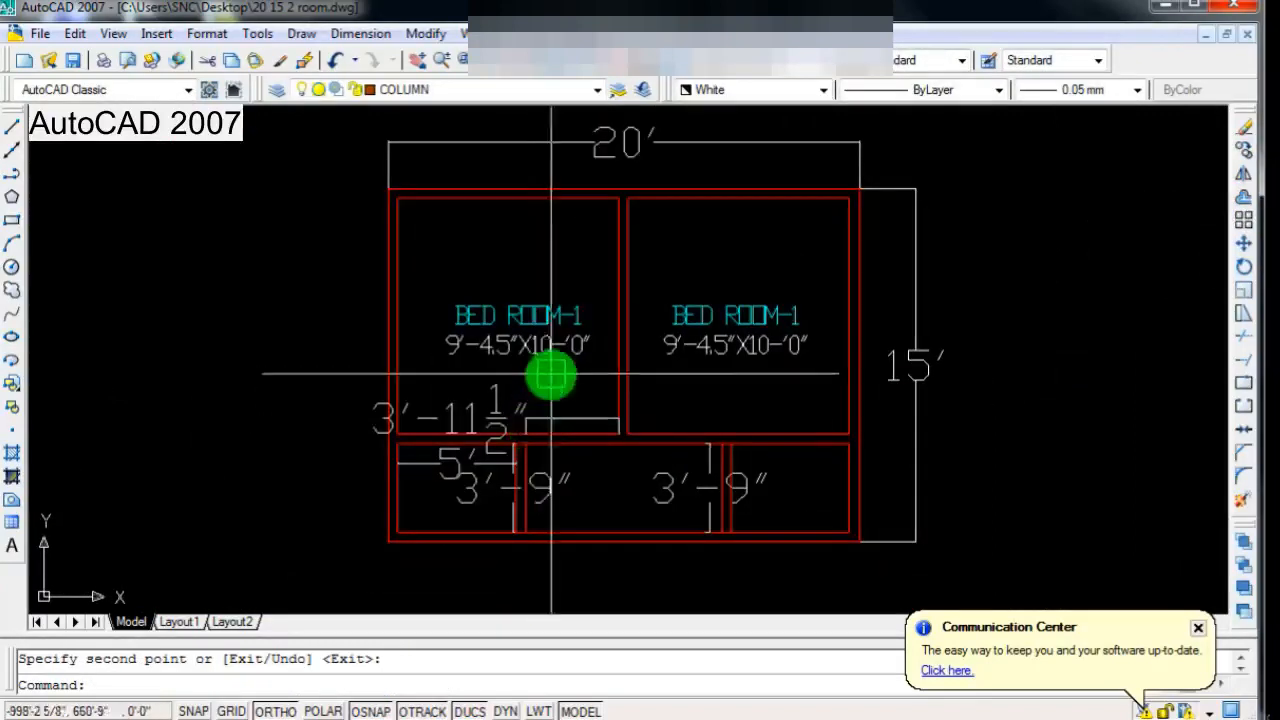
scroll(540, 375, up, 1)
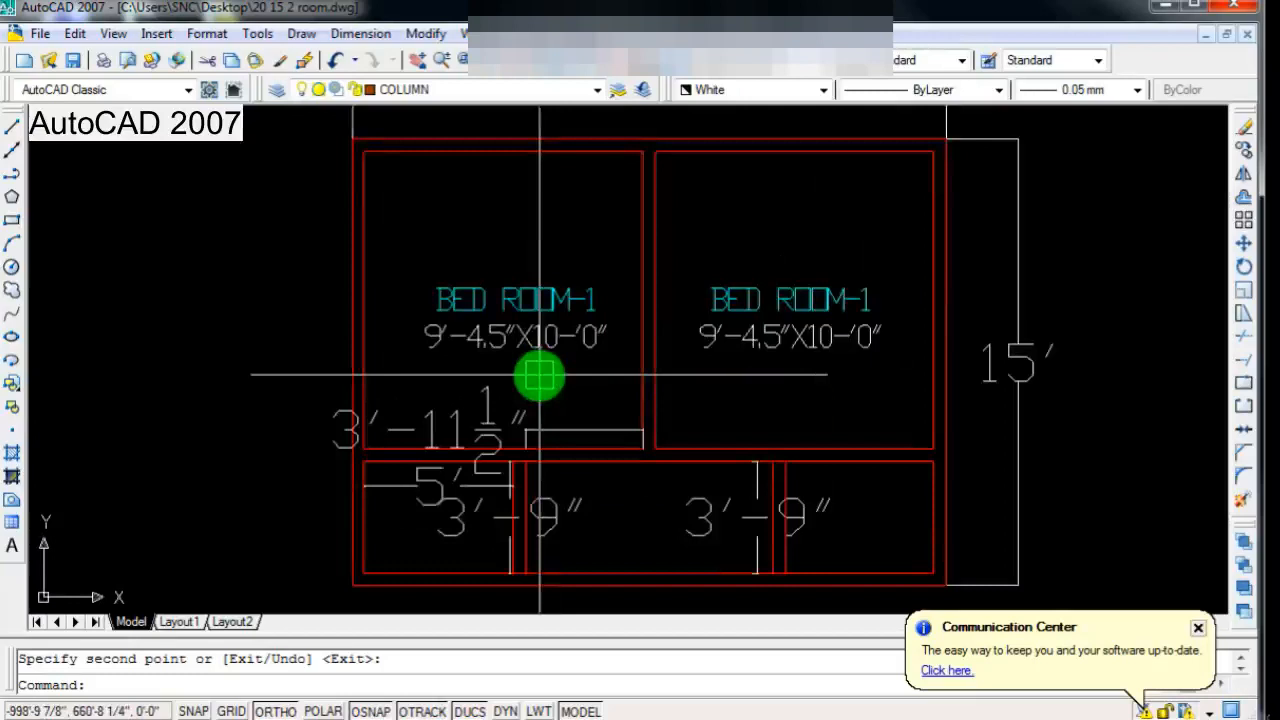
Step: Change the title of the left-hand room's label to BED ROOM-2 and finish the text
scroll(540, 376, down, 1)
scroll(530, 390, up, 3)
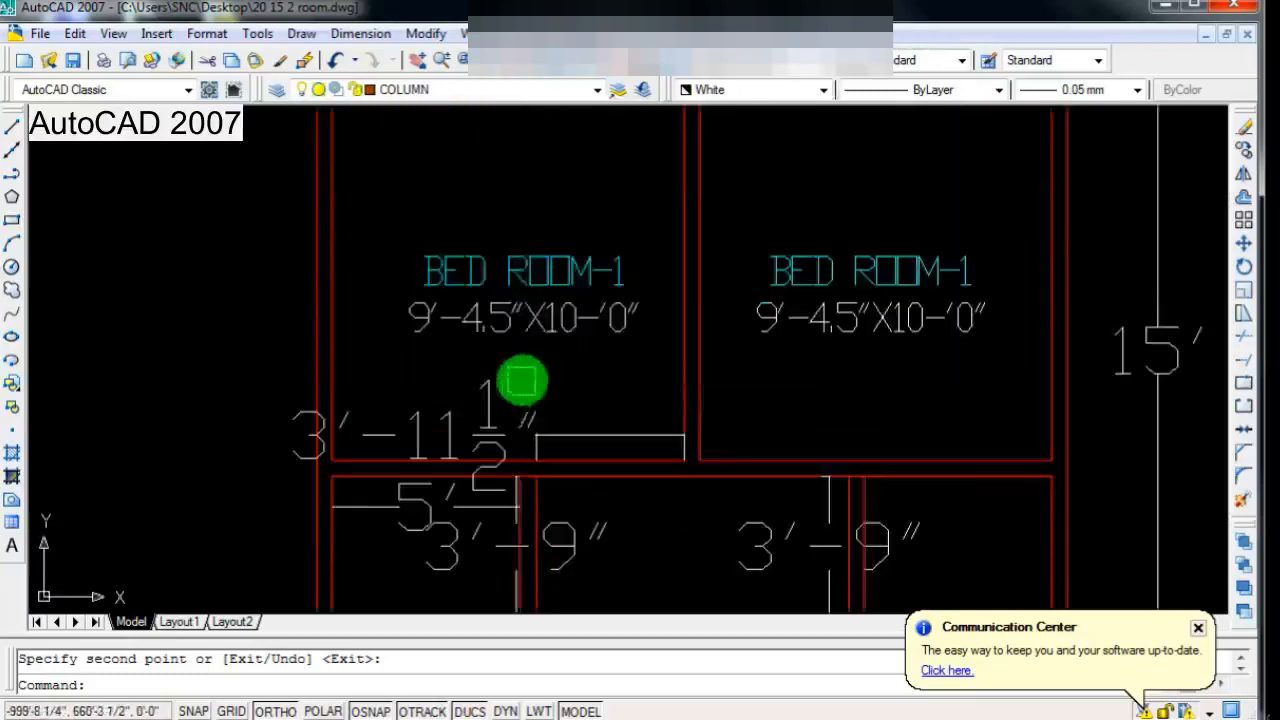
click(636, 260)
double_click(636, 260)
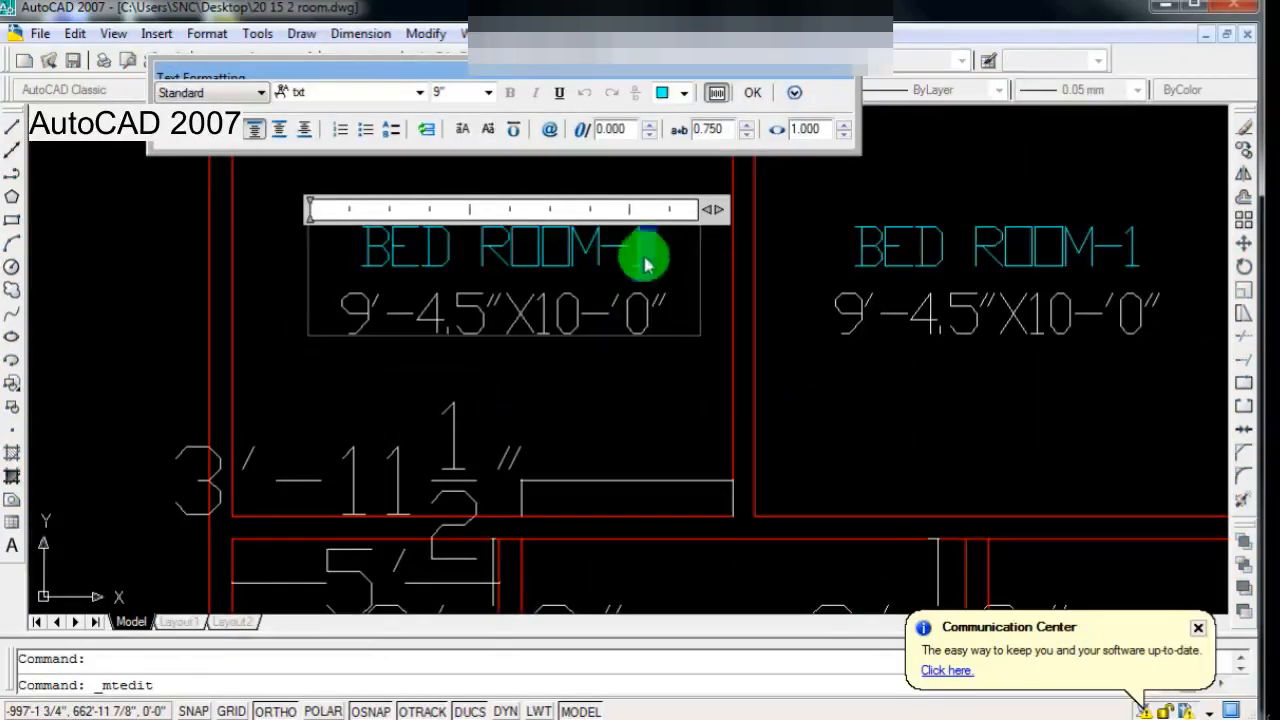
text(2)
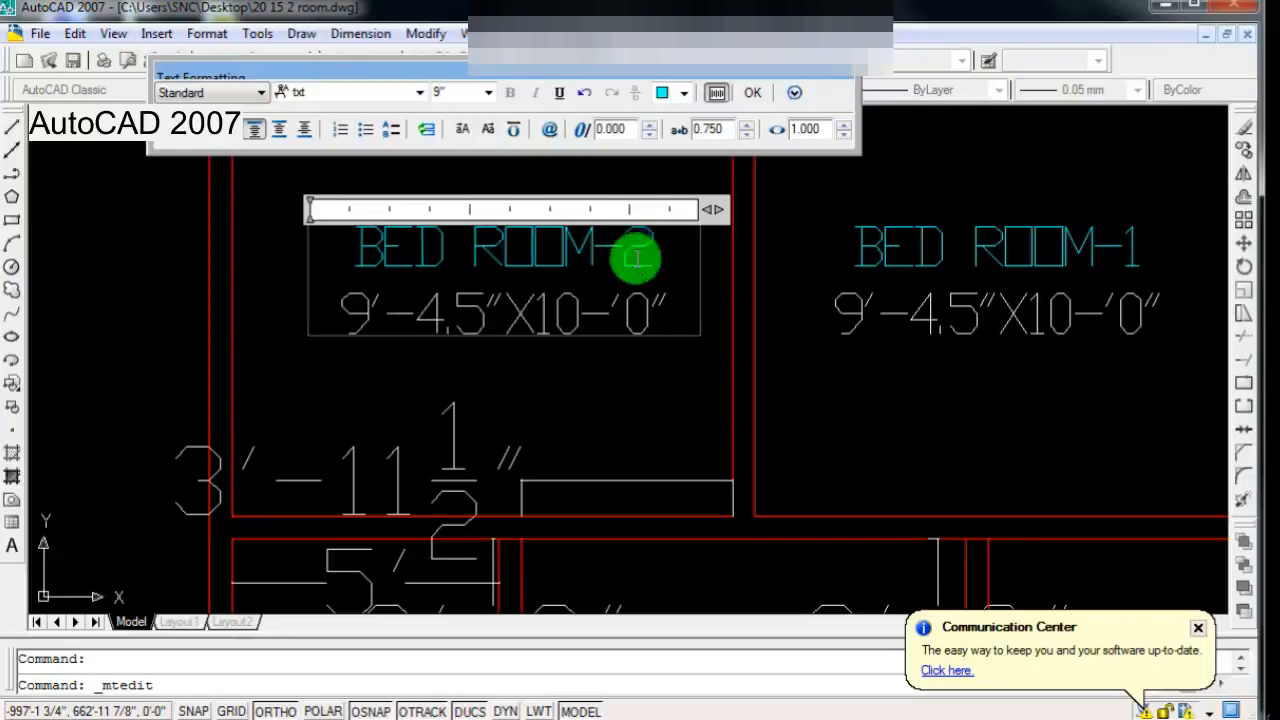
scroll(422, 380, down, 8)
click(425, 379)
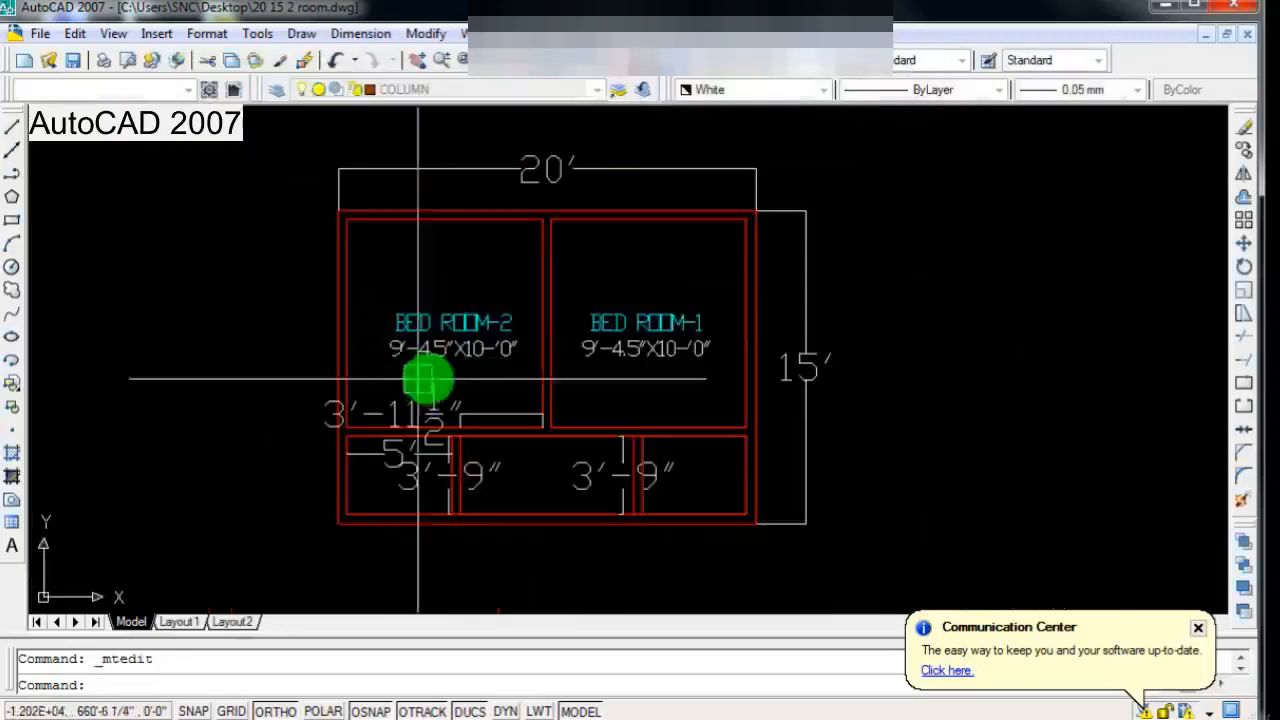
Step: Create a multiline text reading KITCHEN in the right-hand compartment of the lower strip
scroll(428, 380, down, 2)
scroll(456, 398, up, 3)
scroll(486, 451, down, 5)
scroll(486, 451, up, 4)
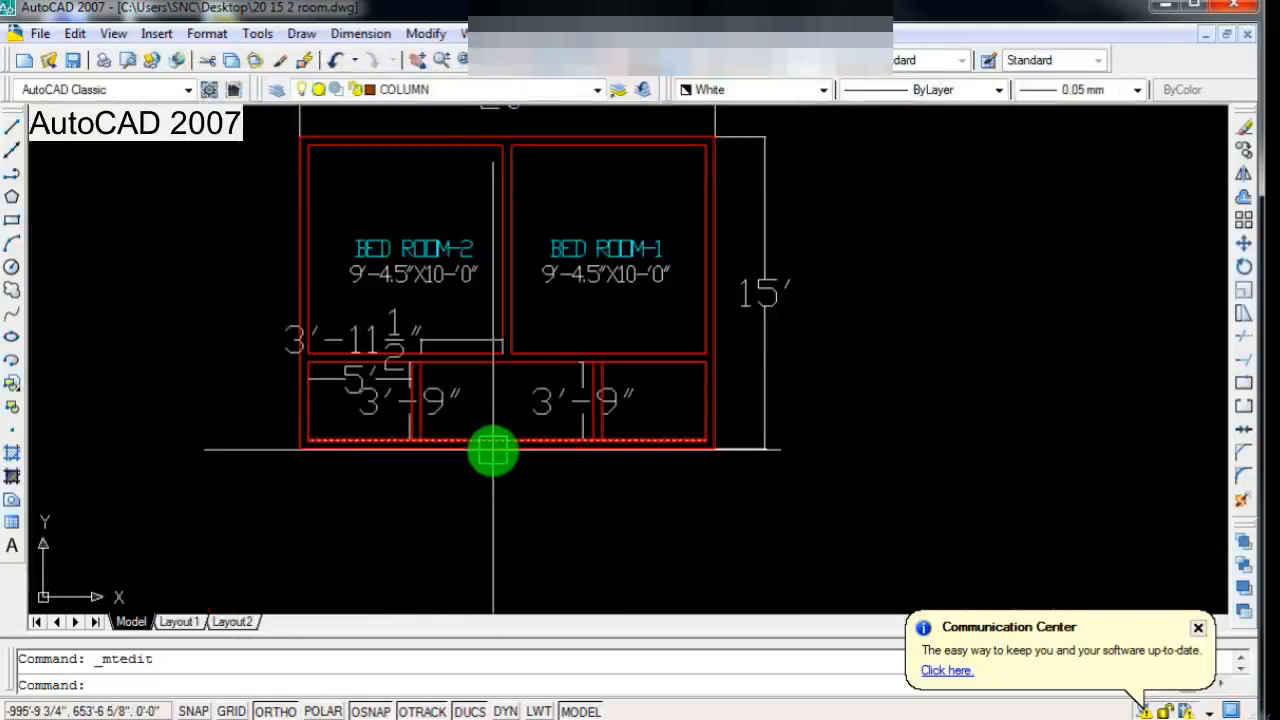
scroll(409, 214, down, 3)
scroll(574, 429, up, 4)
scroll(682, 532, down, 1)
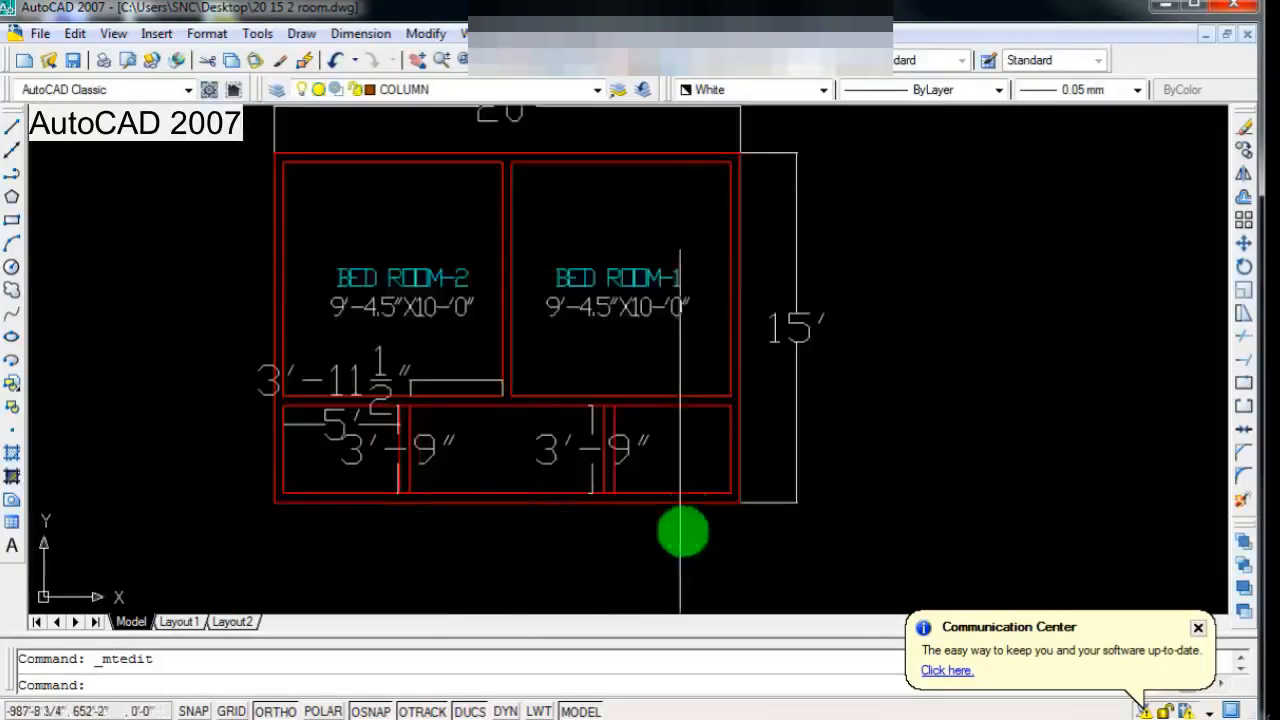
click(15, 547)
scroll(620, 490, up, 3)
click(650, 322)
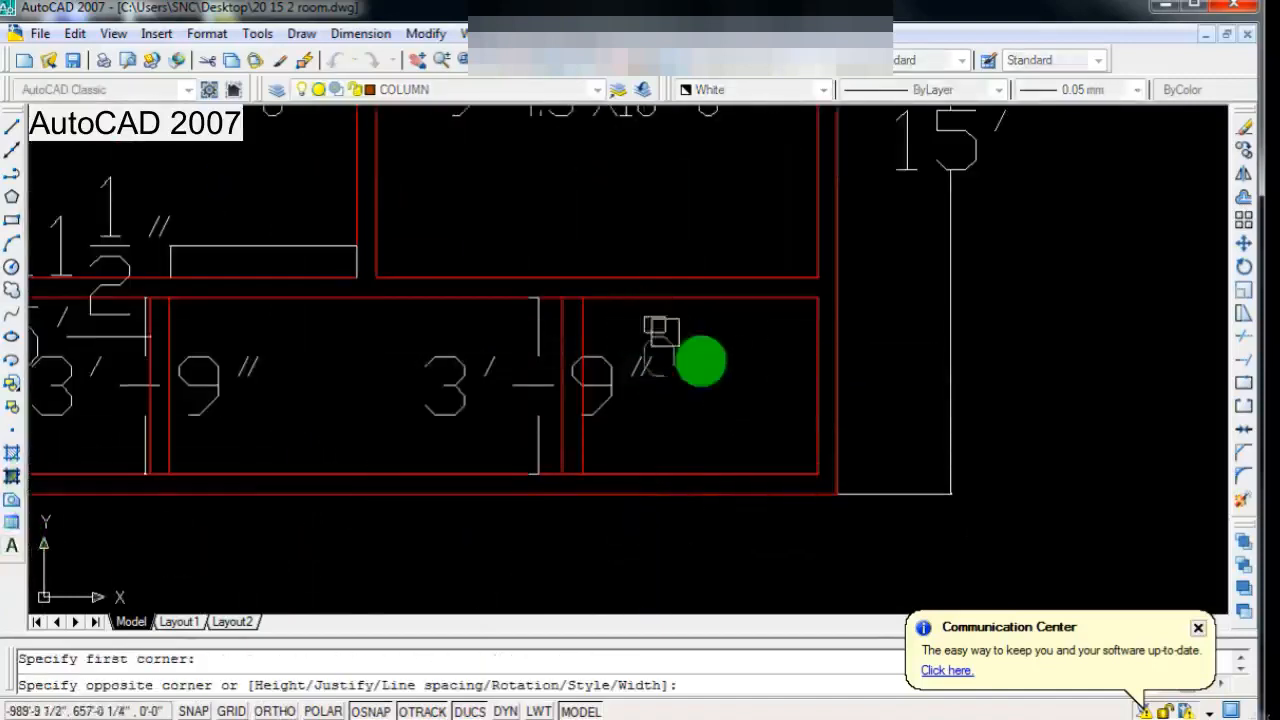
click(793, 408)
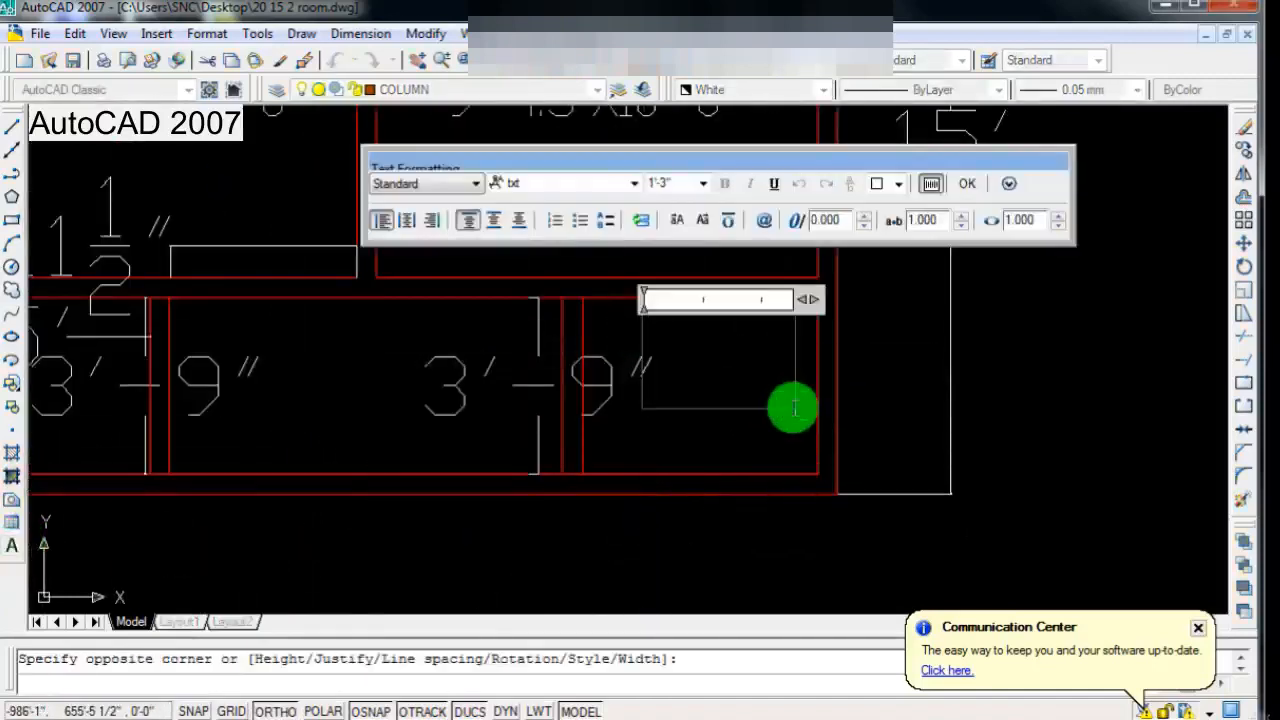
text(KITCHEN)
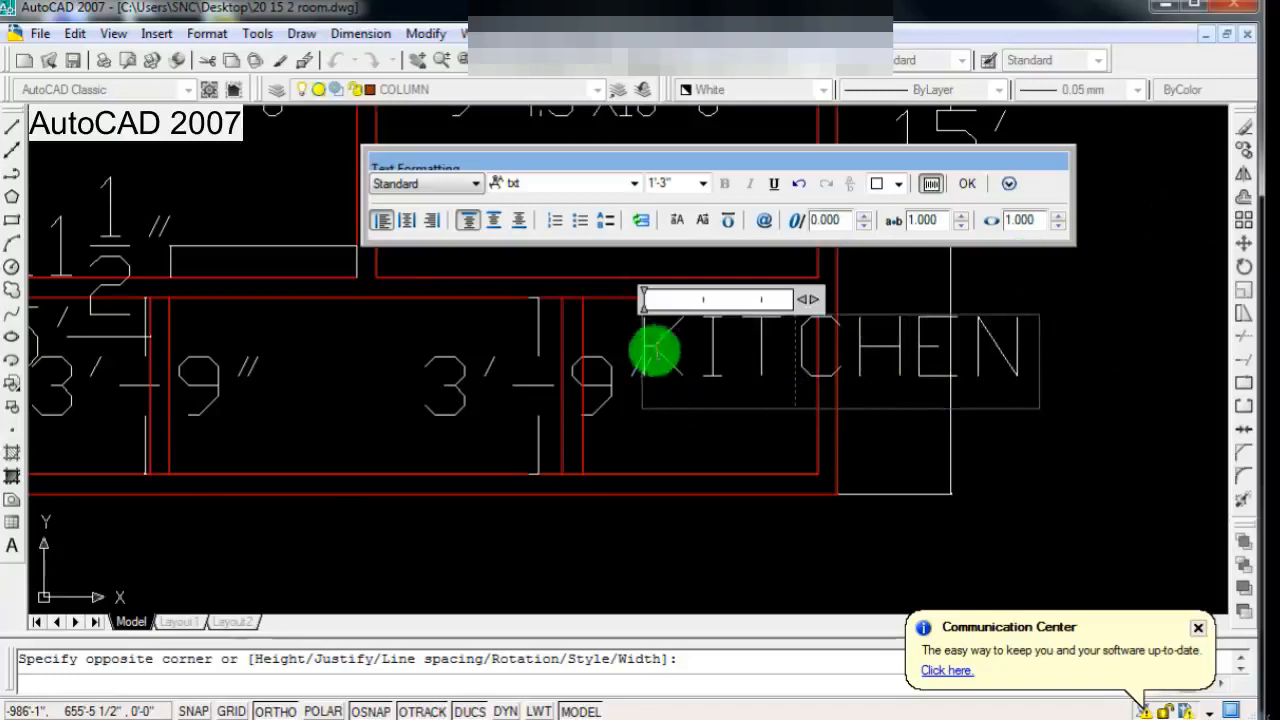
Step: Set the KITCHEN text height to 6" and finish the text
drag(650, 349, 1077, 360)
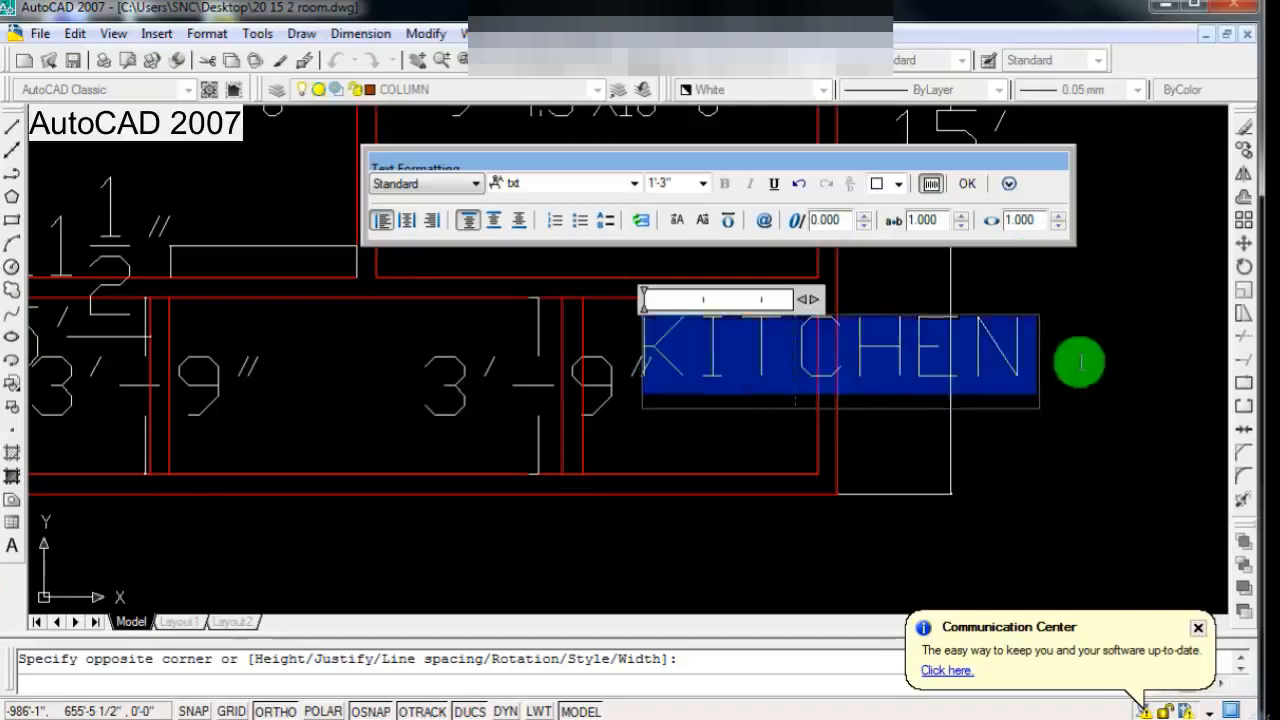
click(690, 182)
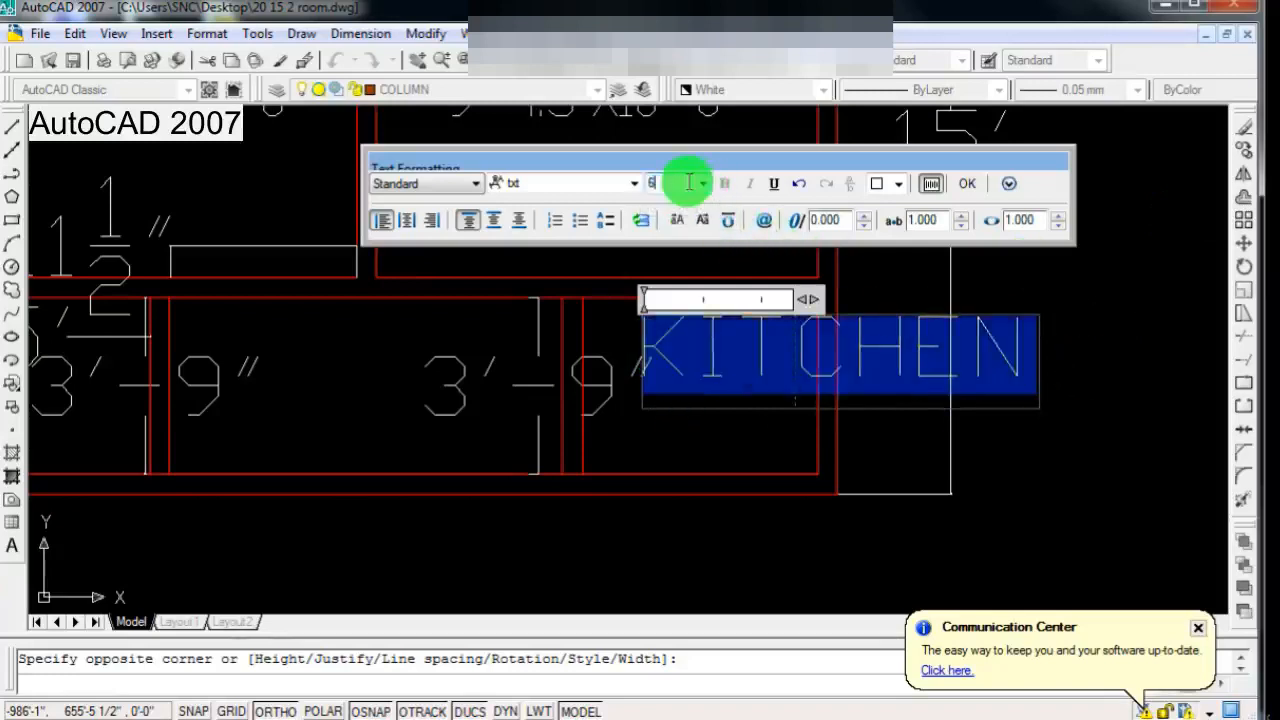
click(966, 184)
Step: Move the KITCHEN label straight down toward the middle of its compartment
scroll(858, 335, down, 3)
scroll(825, 374, up, 2)
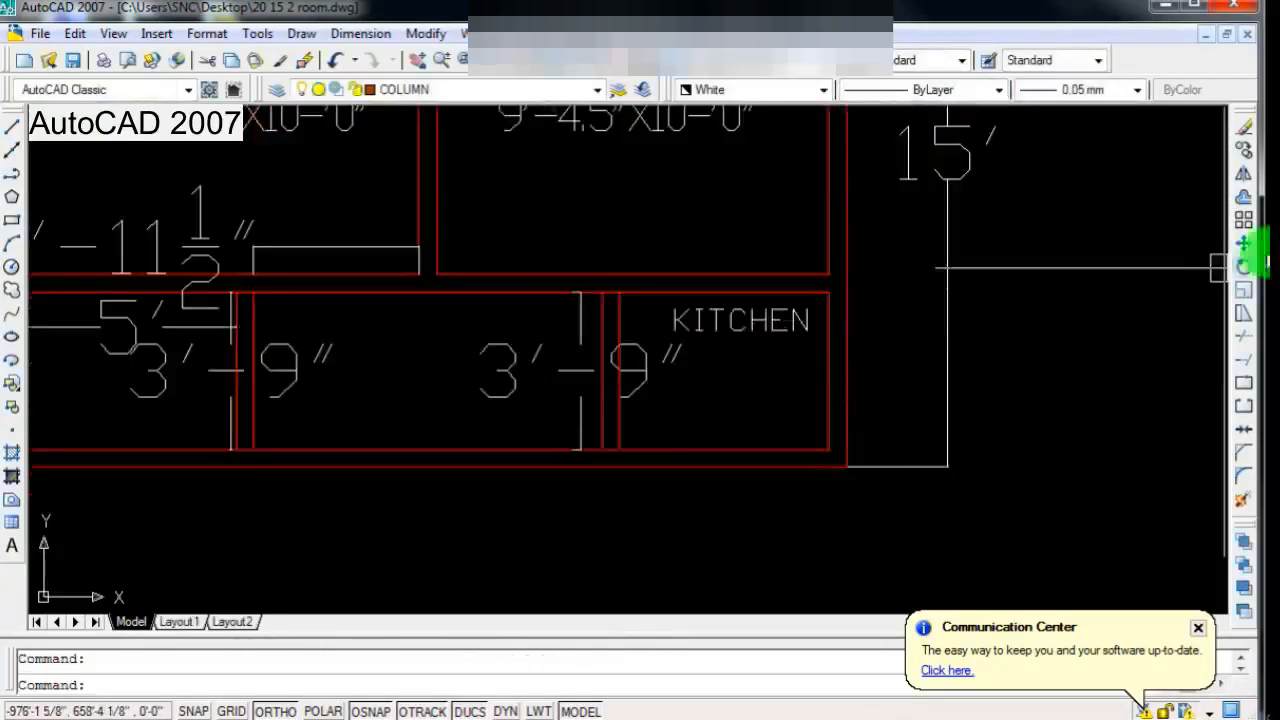
click(1246, 247)
scroll(743, 370, up, 3)
click(735, 302)
click(729, 349)
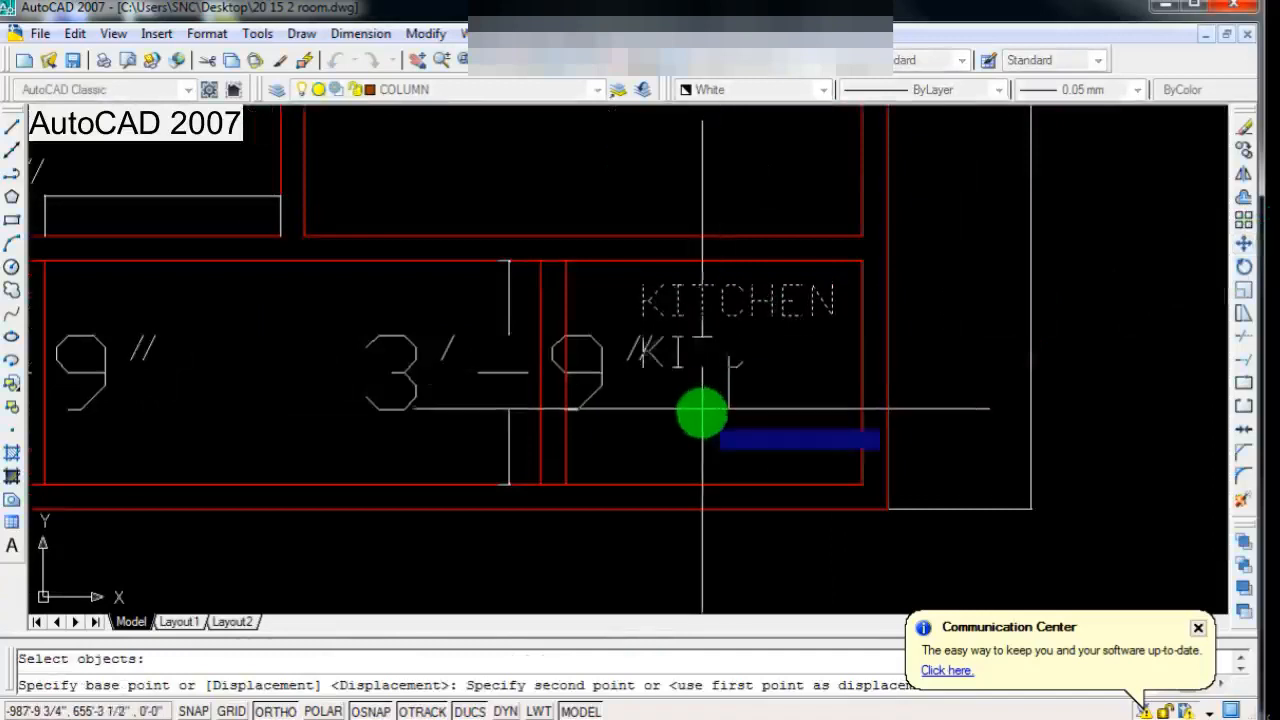
click(700, 412)
scroll(740, 430, down, 2)
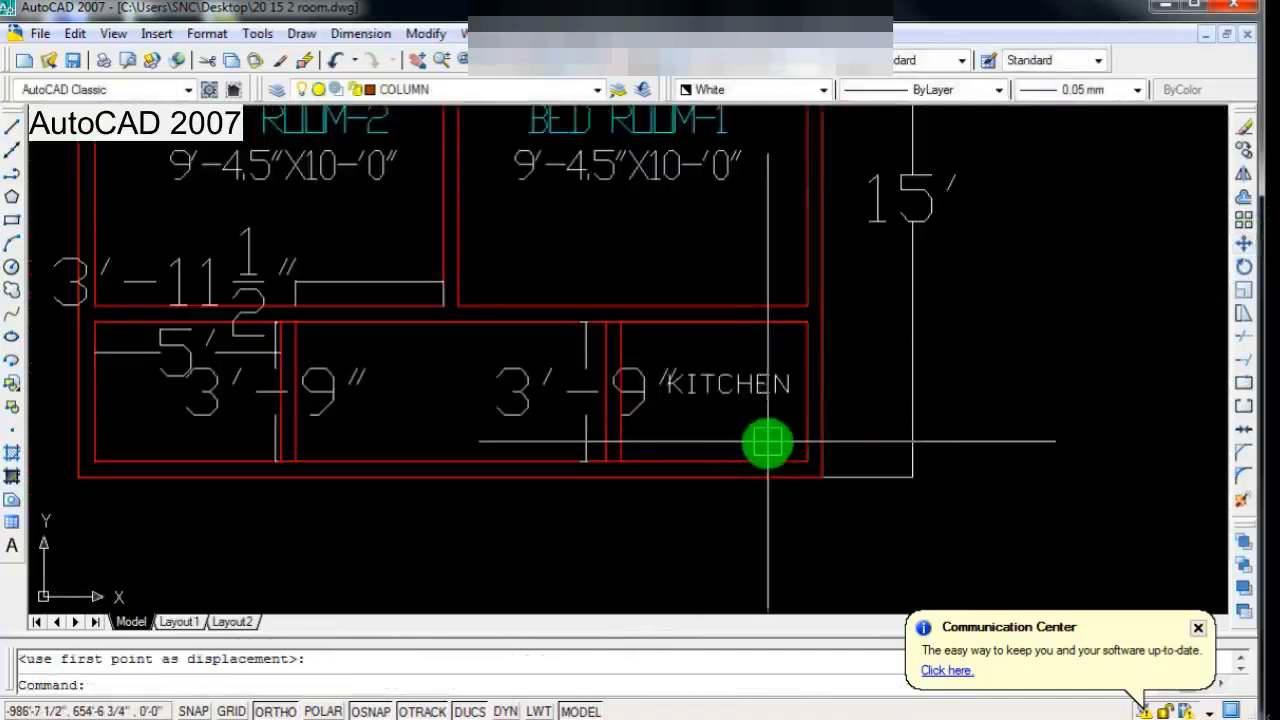
Step: Add the size line 5'0"X3'9" beneath KITCHEN in the label and finish the text
scroll(768, 441, up, 2)
scroll(757, 440, down, 1)
scroll(786, 354, up, 2)
click(805, 350)
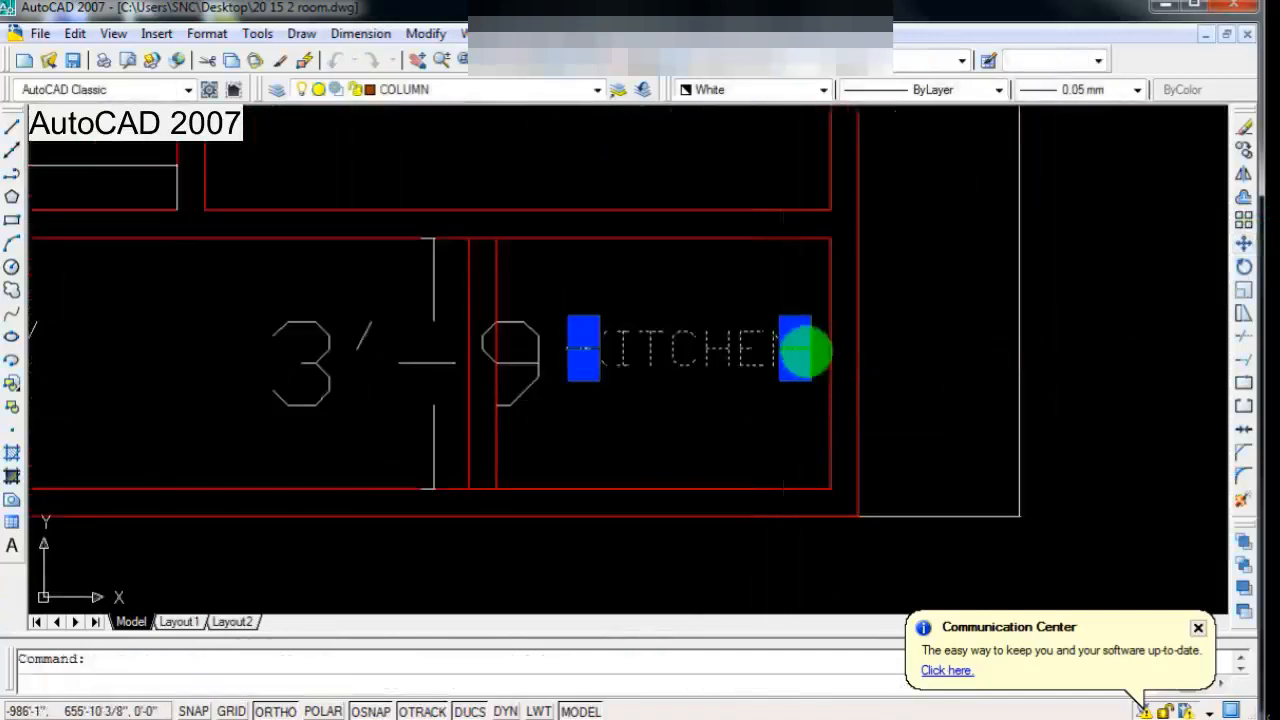
double_click(805, 350)
key(Return)
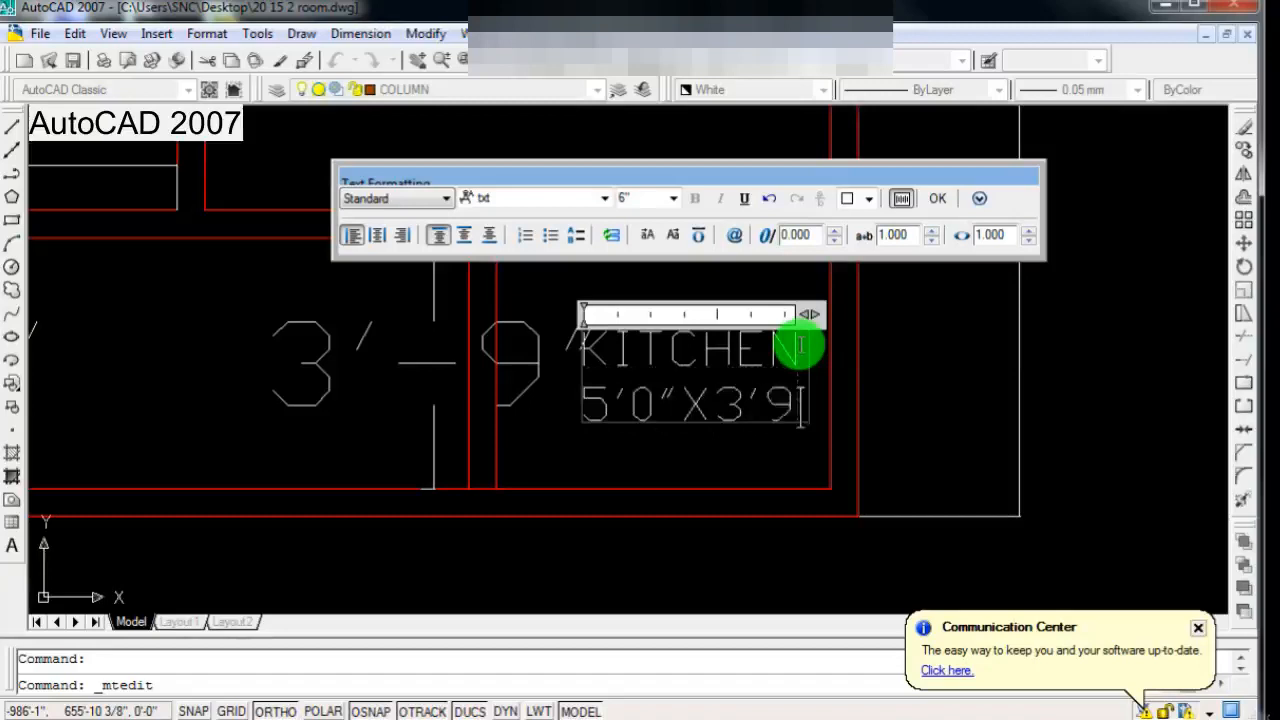
click(824, 430)
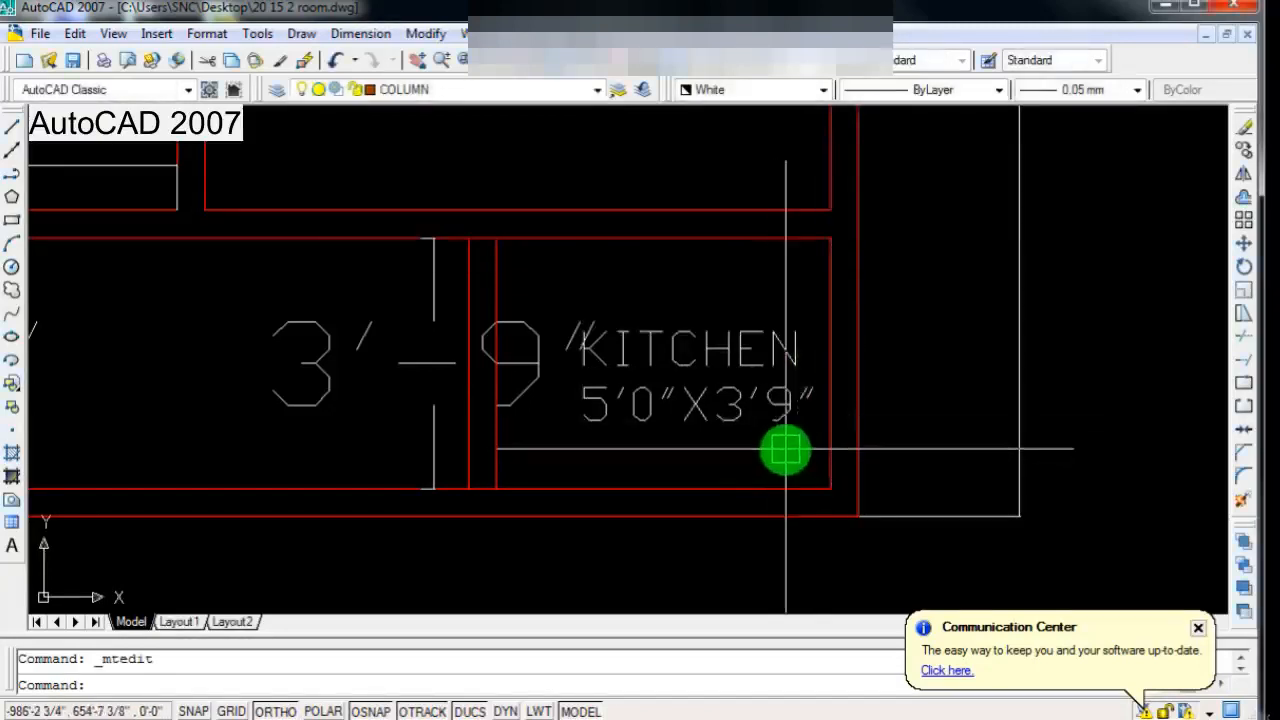
Step: Colour the KITCHEN title line magenta, leaving the size line white, and finish the text
scroll(770, 460, down, 1)
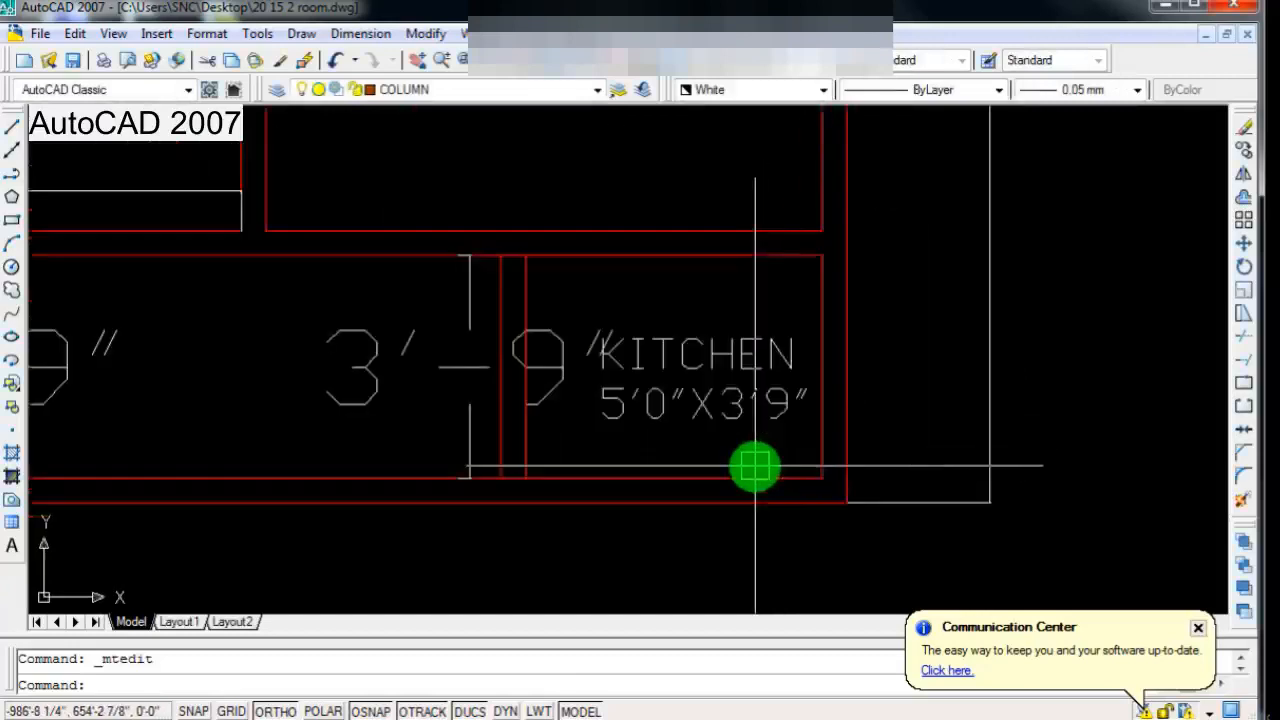
scroll(755, 467, down, 2)
scroll(608, 389, up, 1)
scroll(660, 423, down, 2)
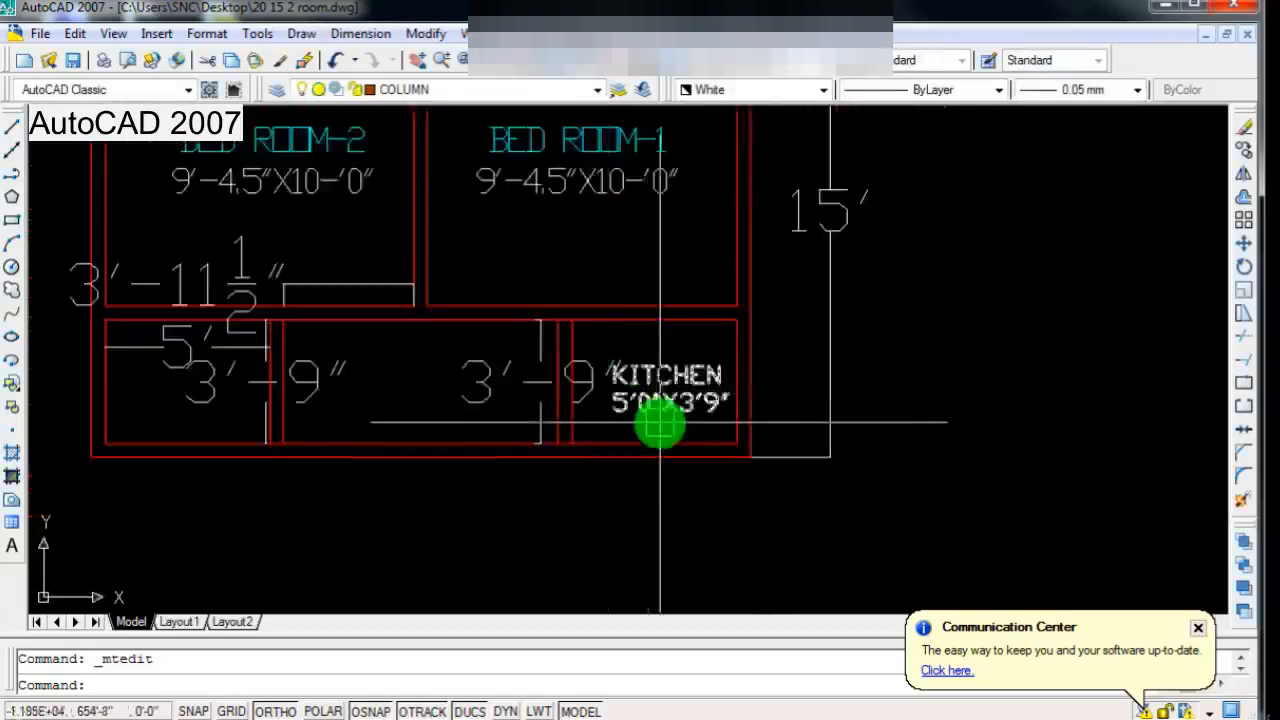
scroll(692, 326, up, 3)
double_click(692, 324)
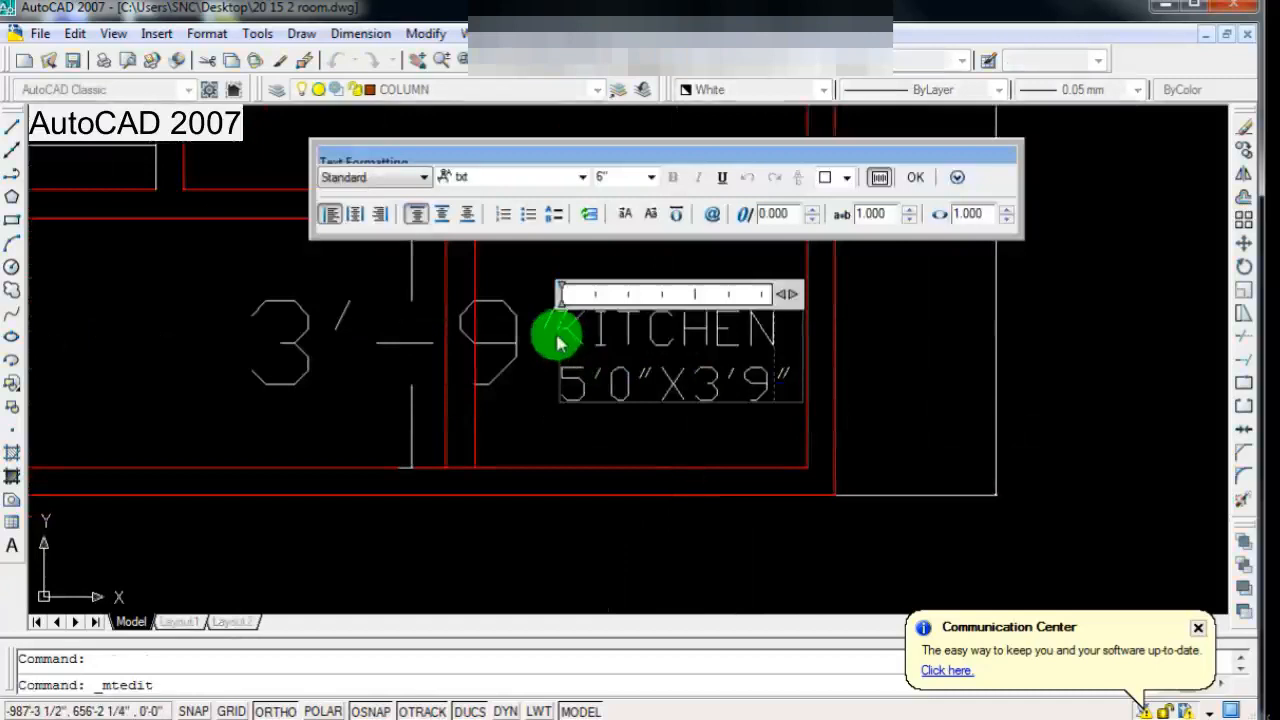
click(556, 339)
double_click(708, 334)
drag(563, 334, 785, 332)
click(846, 177)
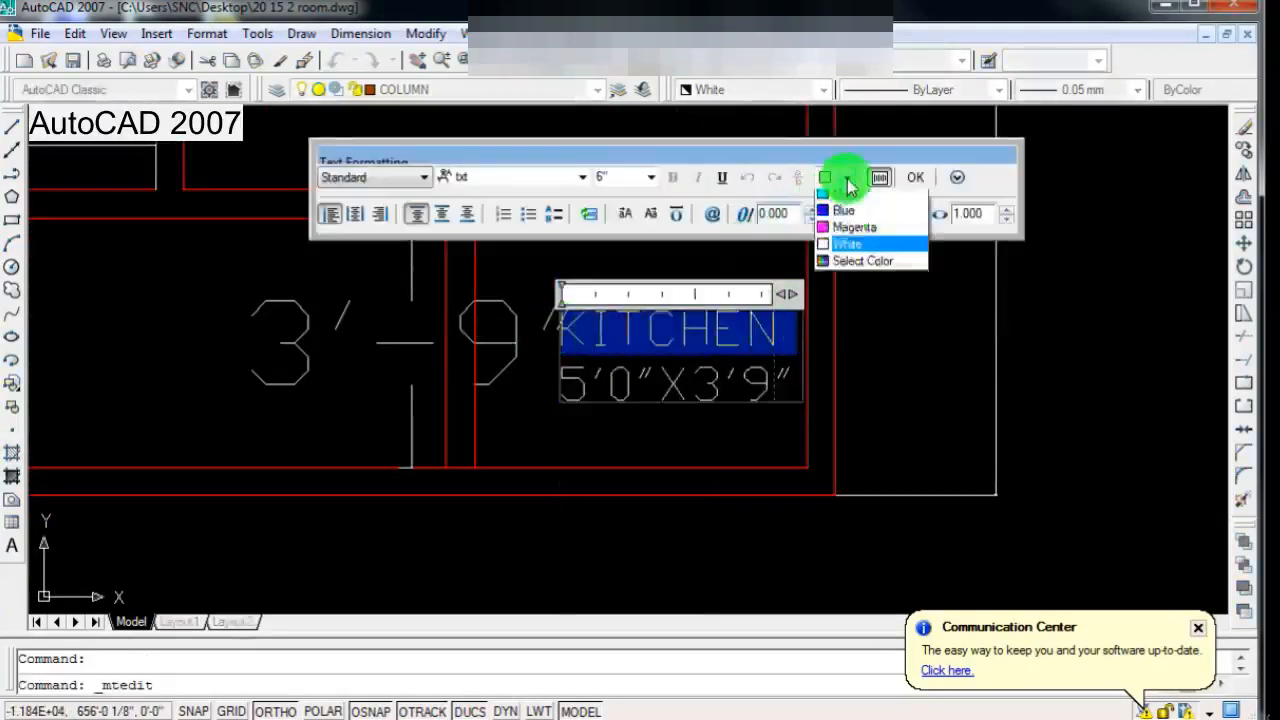
click(845, 316)
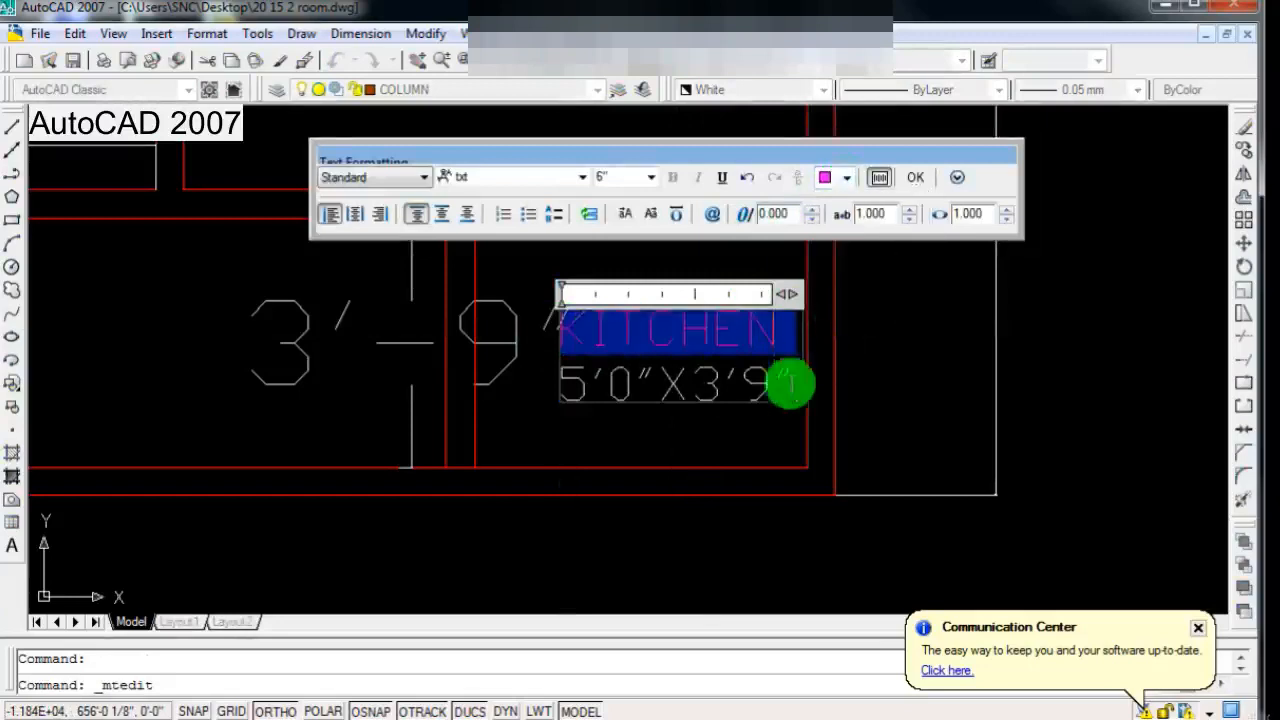
click(756, 410)
Step: Delete the 3'-9" vertical dimension next to the KITCHEN label
scroll(756, 410, down, 5)
scroll(634, 411, up, 2)
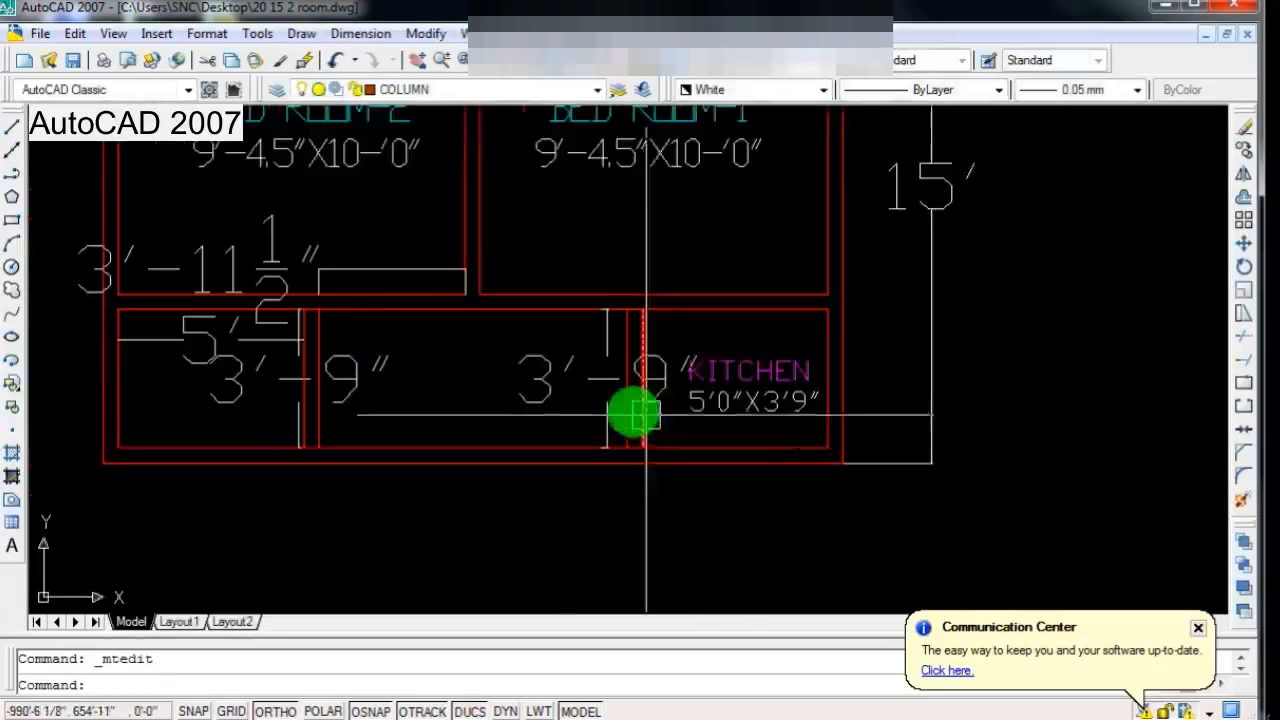
click(558, 385)
key(Delete)
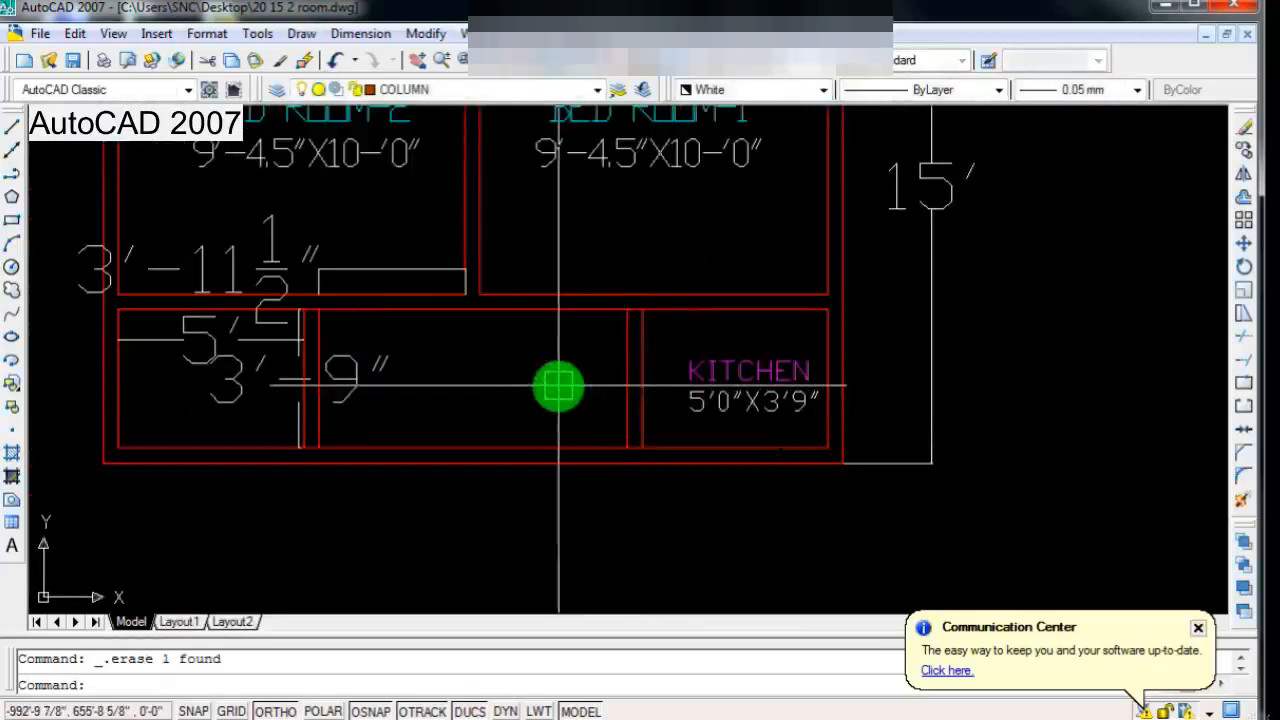
Step: Move the KITCHEN label slightly to the left to centre it in its compartment
click(1243, 243)
scroll(783, 410, up, 3)
click(754, 400)
click(683, 454)
click(709, 454)
key(Return)
click(722, 451)
click(700, 451)
scroll(648, 492, down, 3)
scroll(600, 500, down, 2)
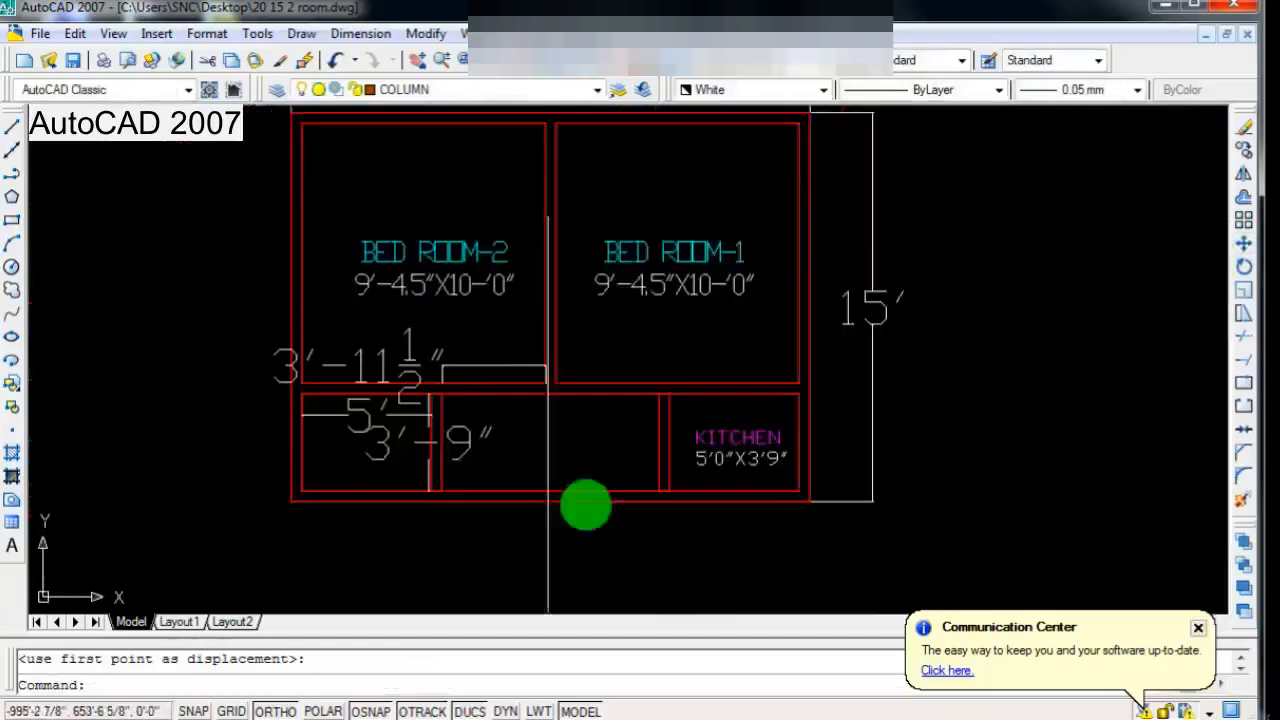
Step: Create a multiline text with the title C.BATH in the middle compartment of the lower strip
scroll(620, 528, down, 2)
scroll(613, 530, up, 4)
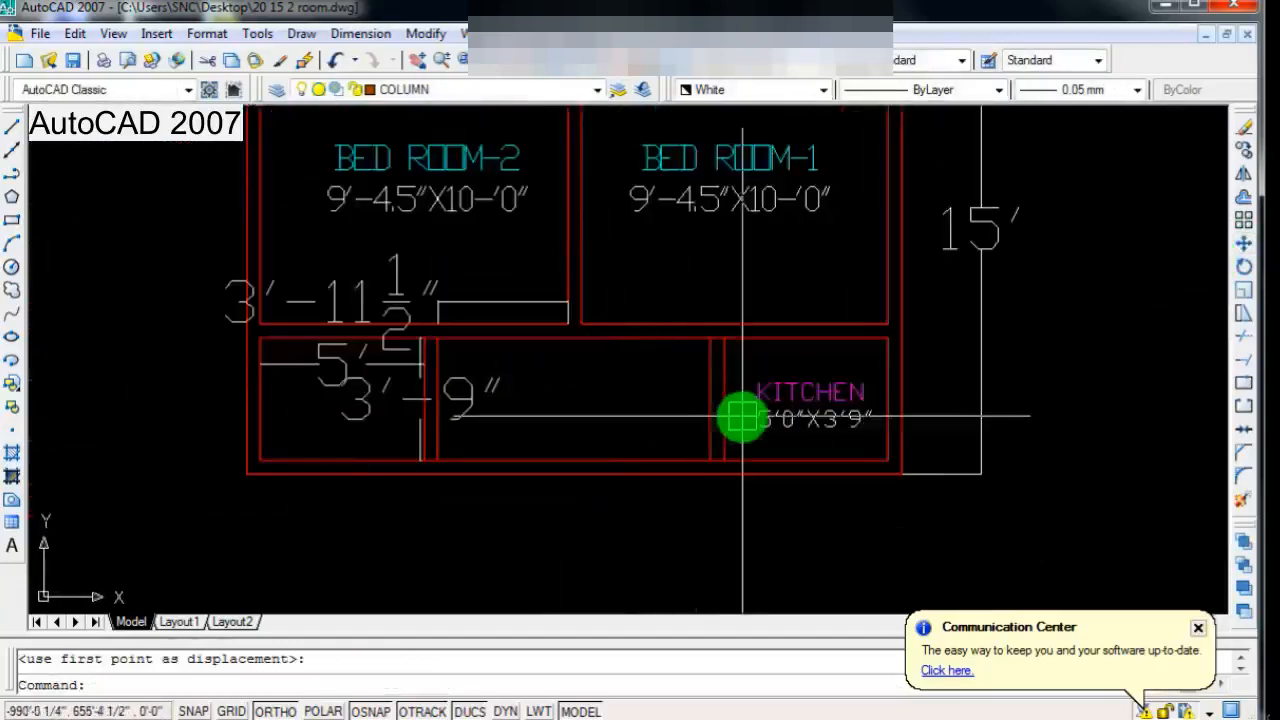
scroll(420, 355, down, 2)
scroll(400, 352, up, 4)
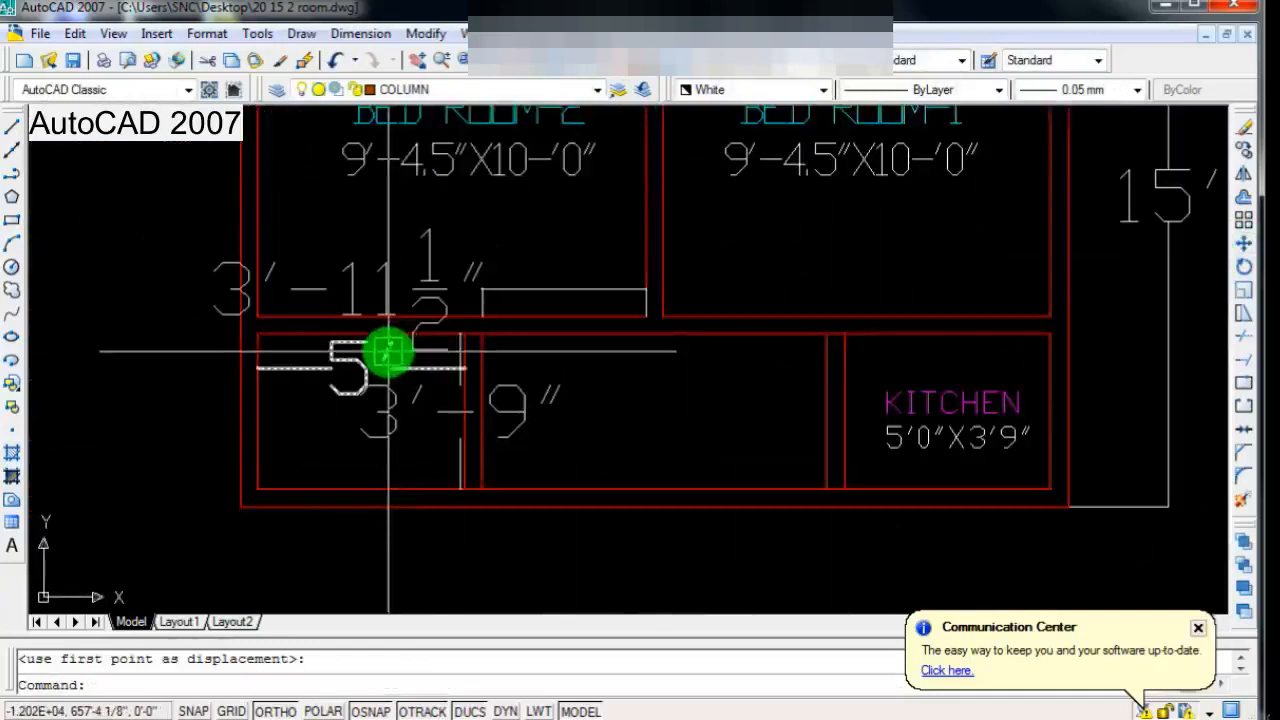
scroll(386, 349, down, 2)
click(9, 548)
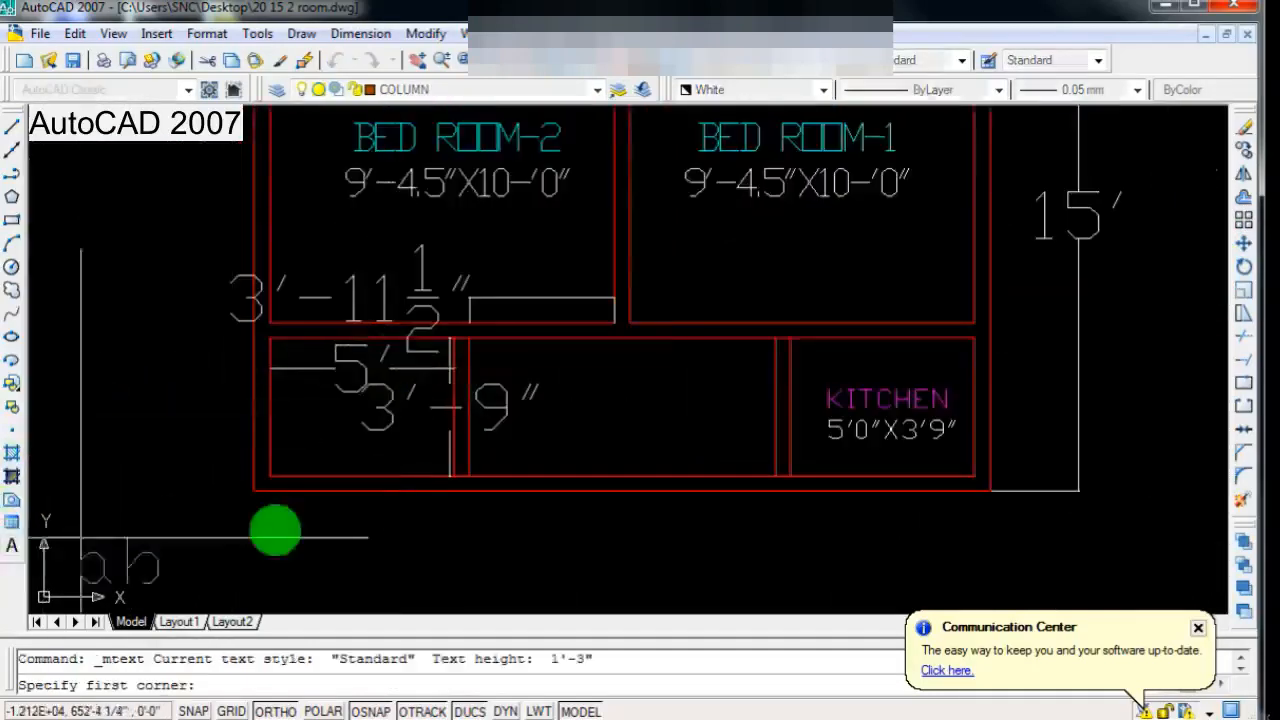
scroll(490, 400, up, 3)
click(623, 280)
click(803, 407)
text(C.BATH)
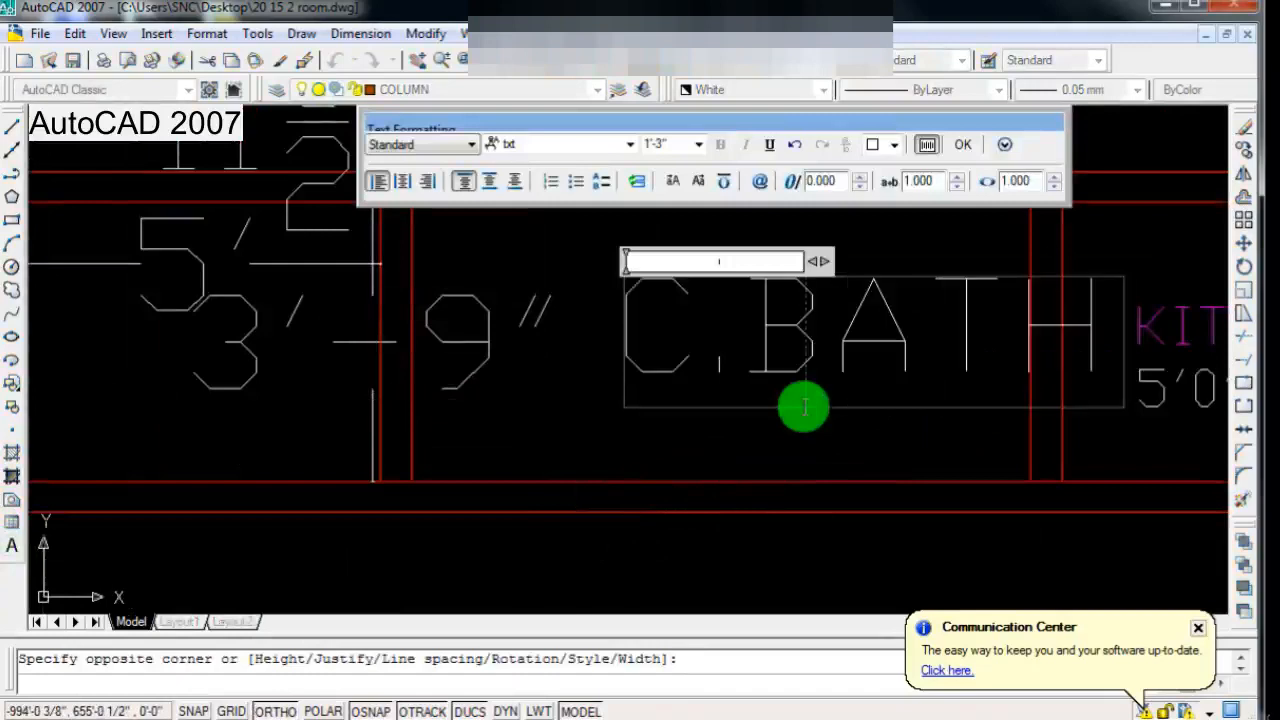
Step: Add the size line 5'0"X3'9" beneath the C.BATH title
key(Return)
scroll(805, 407, down, 3)
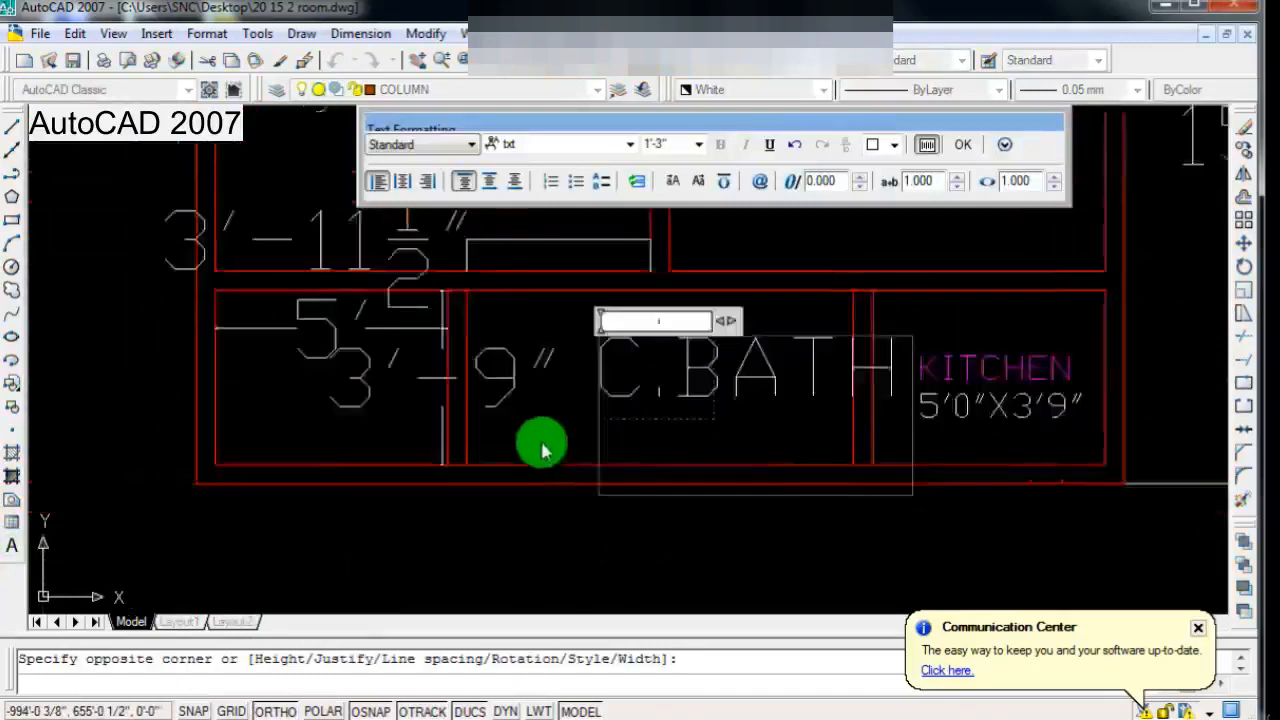
scroll(580, 491, up, 1)
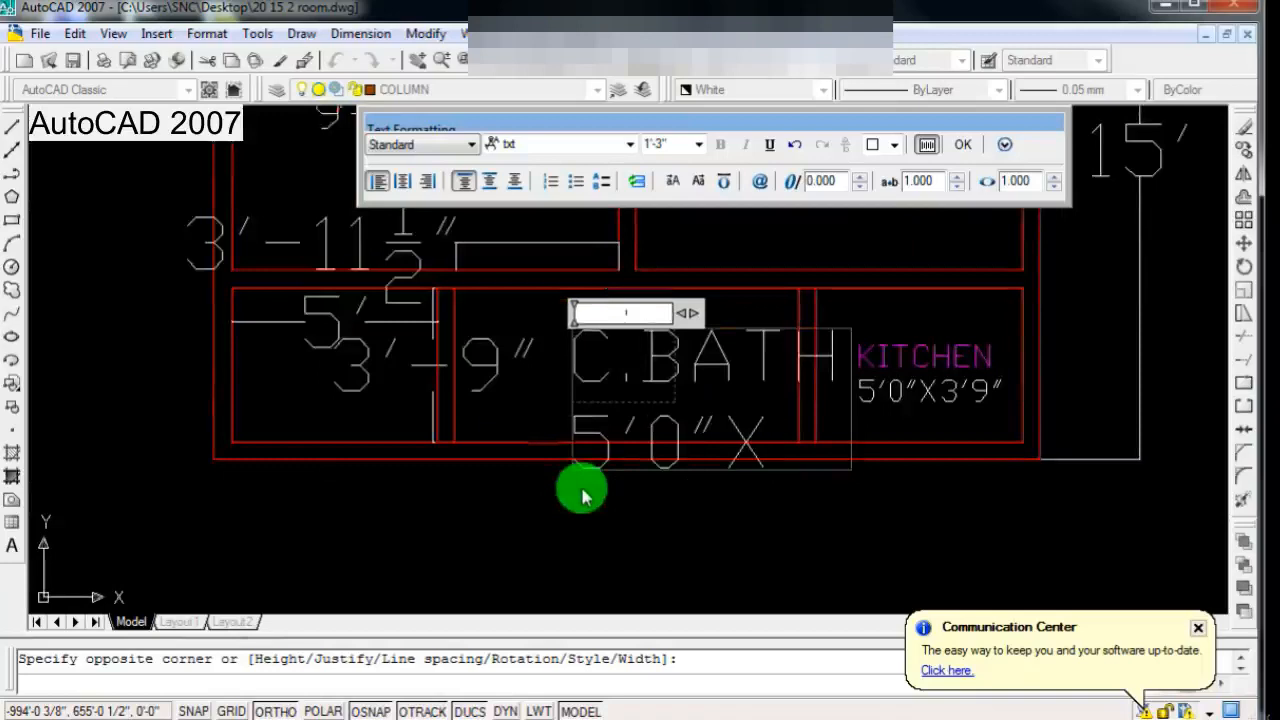
text(9)
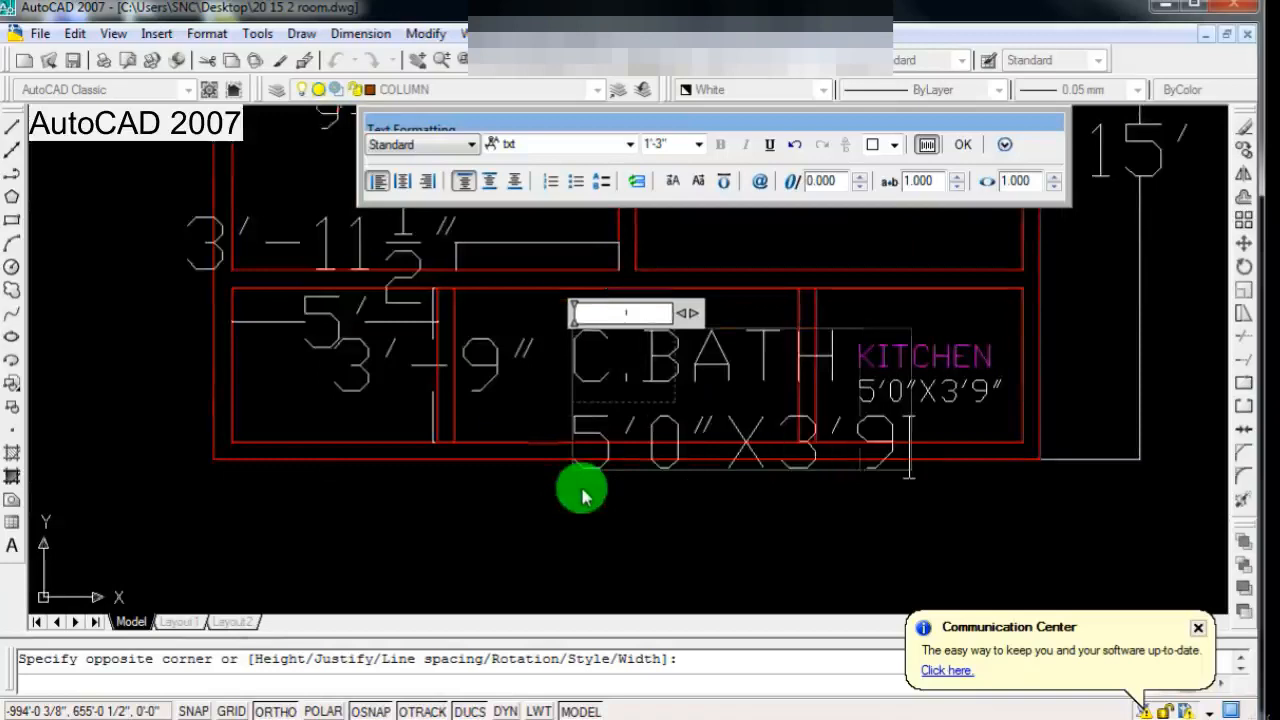
text(")
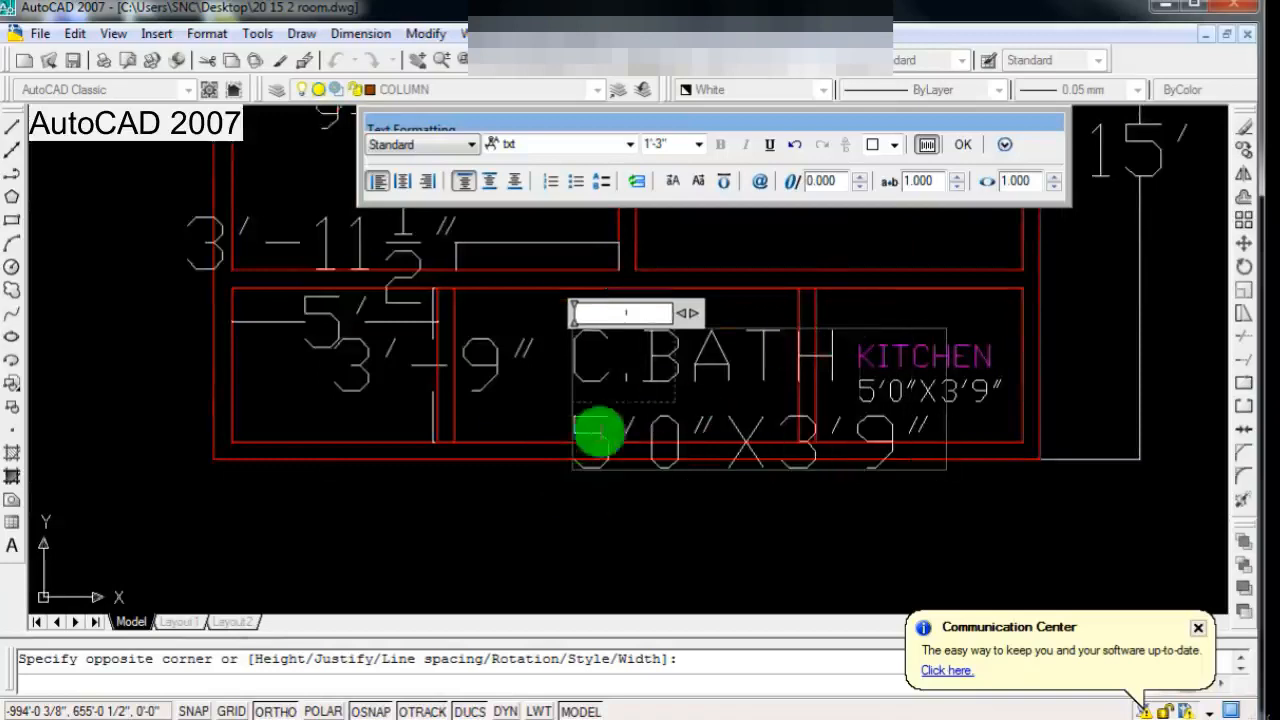
Step: Colour the C.BATH title with index colour 72 and finish editing the text
drag(576, 372, 860, 370)
click(894, 144)
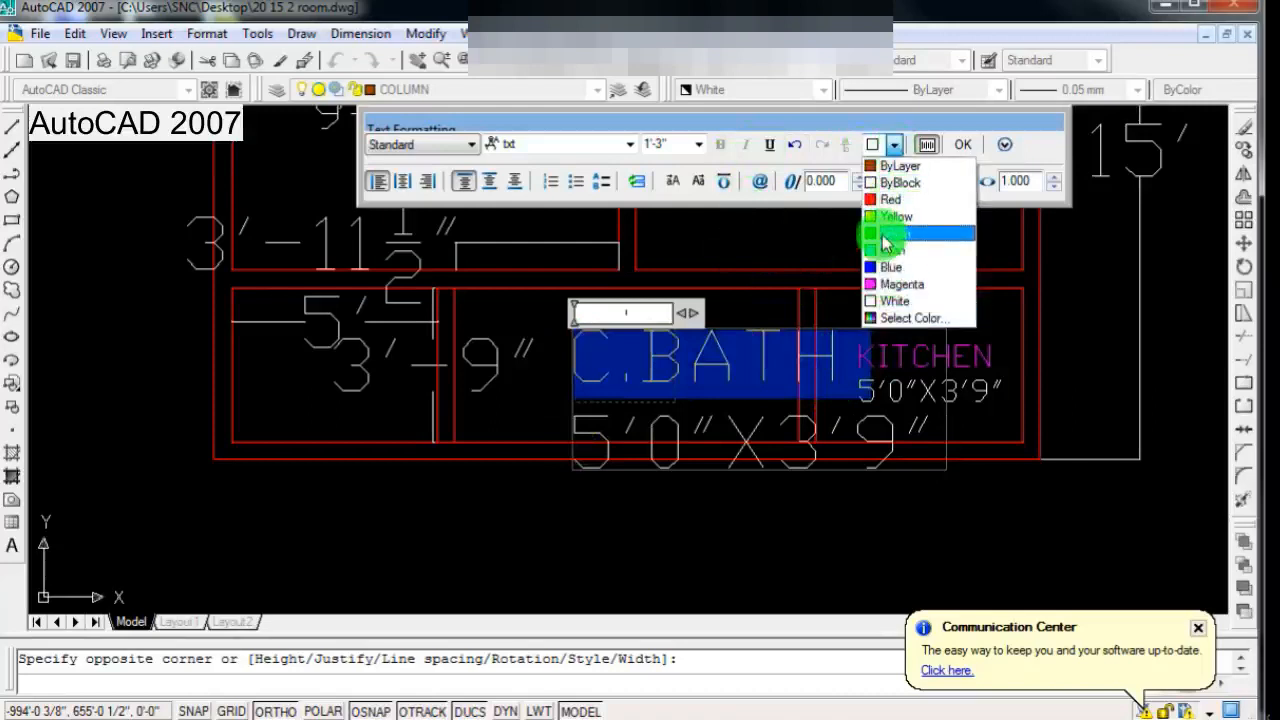
click(871, 318)
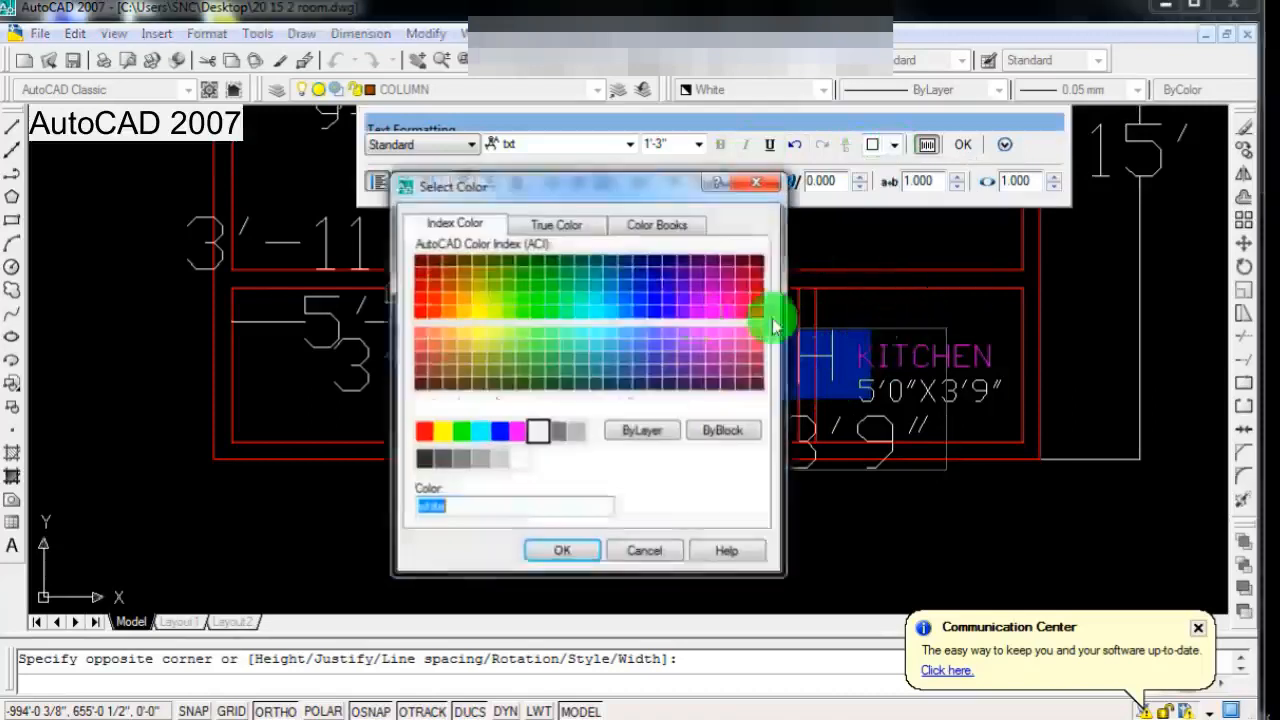
click(510, 302)
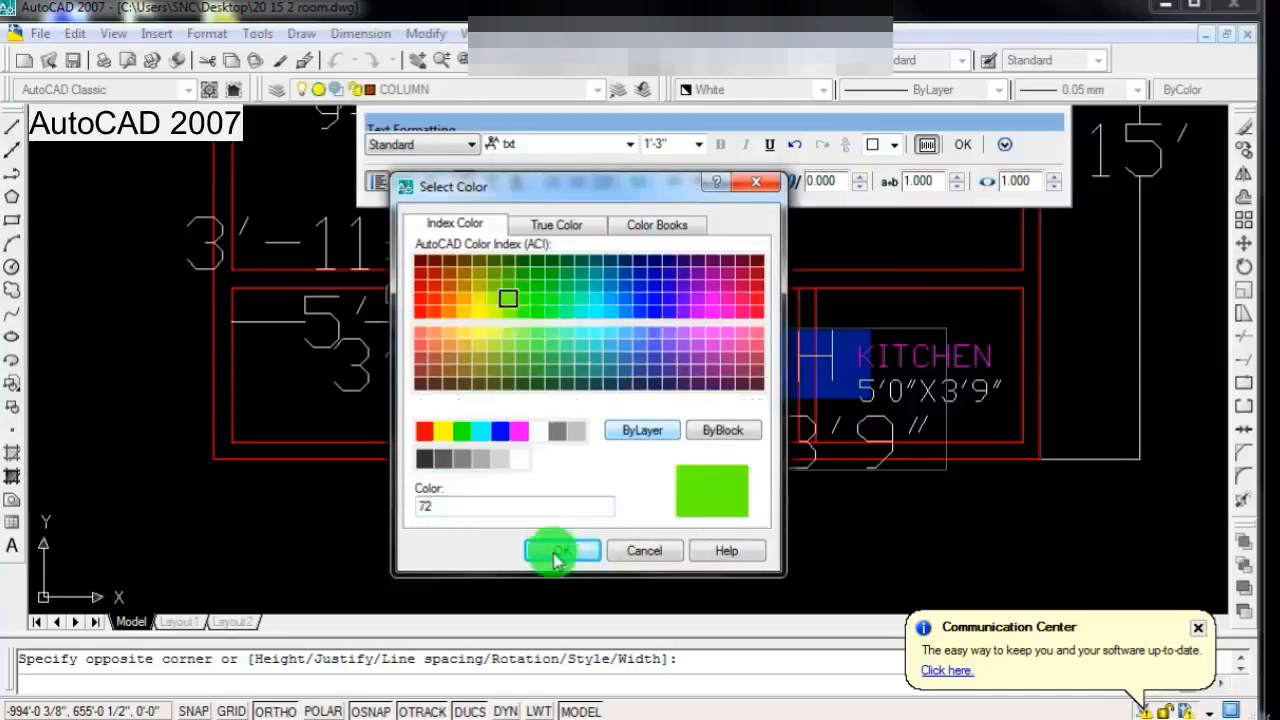
click(562, 550)
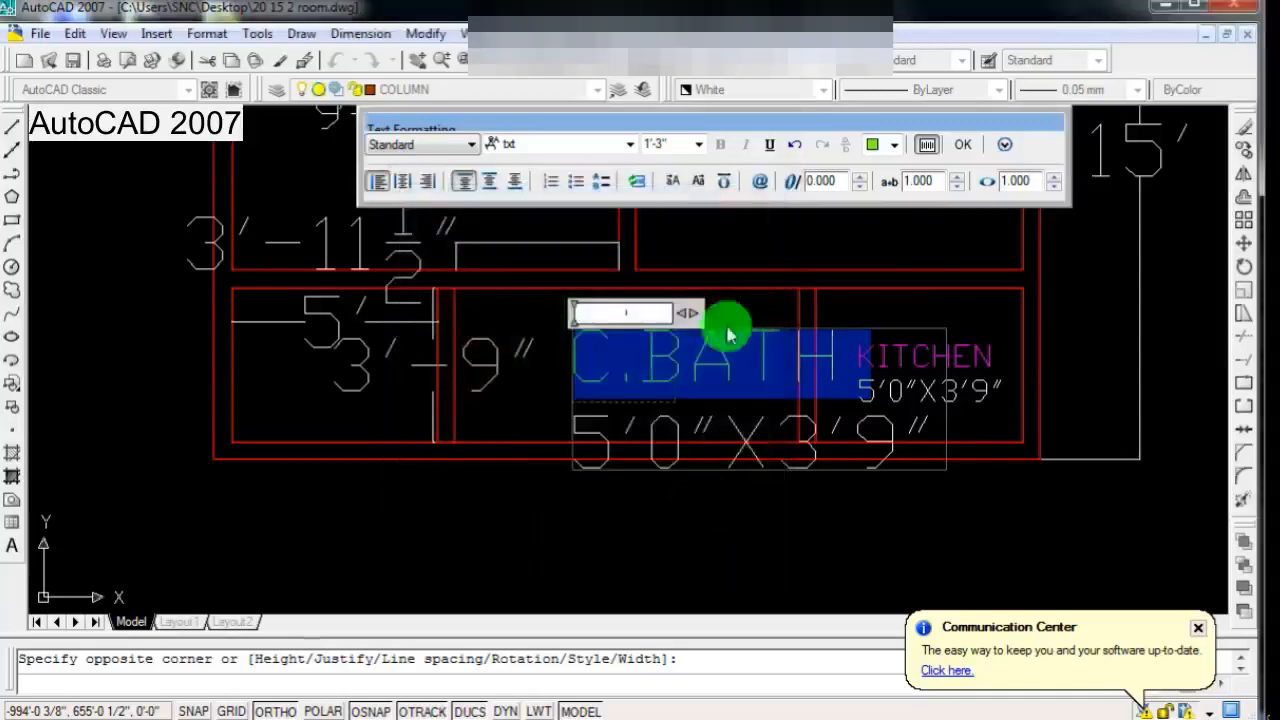
click(963, 144)
Step: Centre-align both lines of the C.BATH label and close the text edit
scroll(576, 509, down, 3)
scroll(640, 500, up, 5)
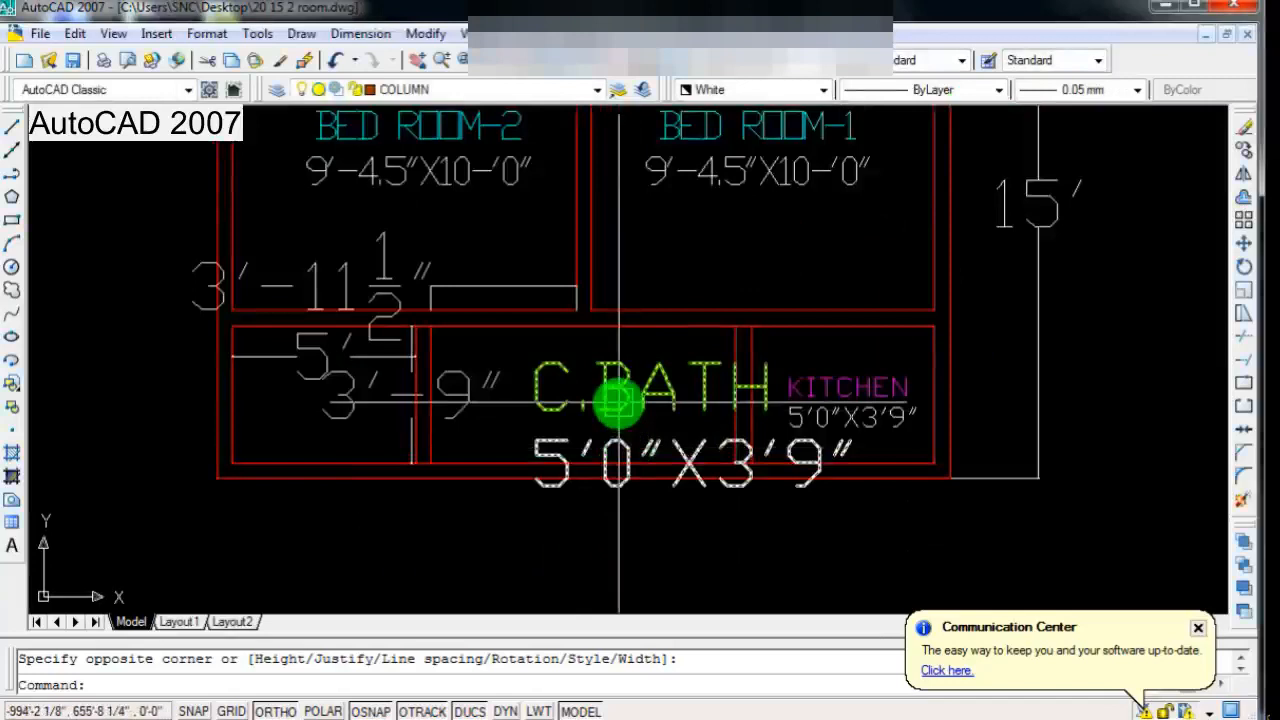
scroll(614, 404, down, 7)
scroll(614, 408, up, 2)
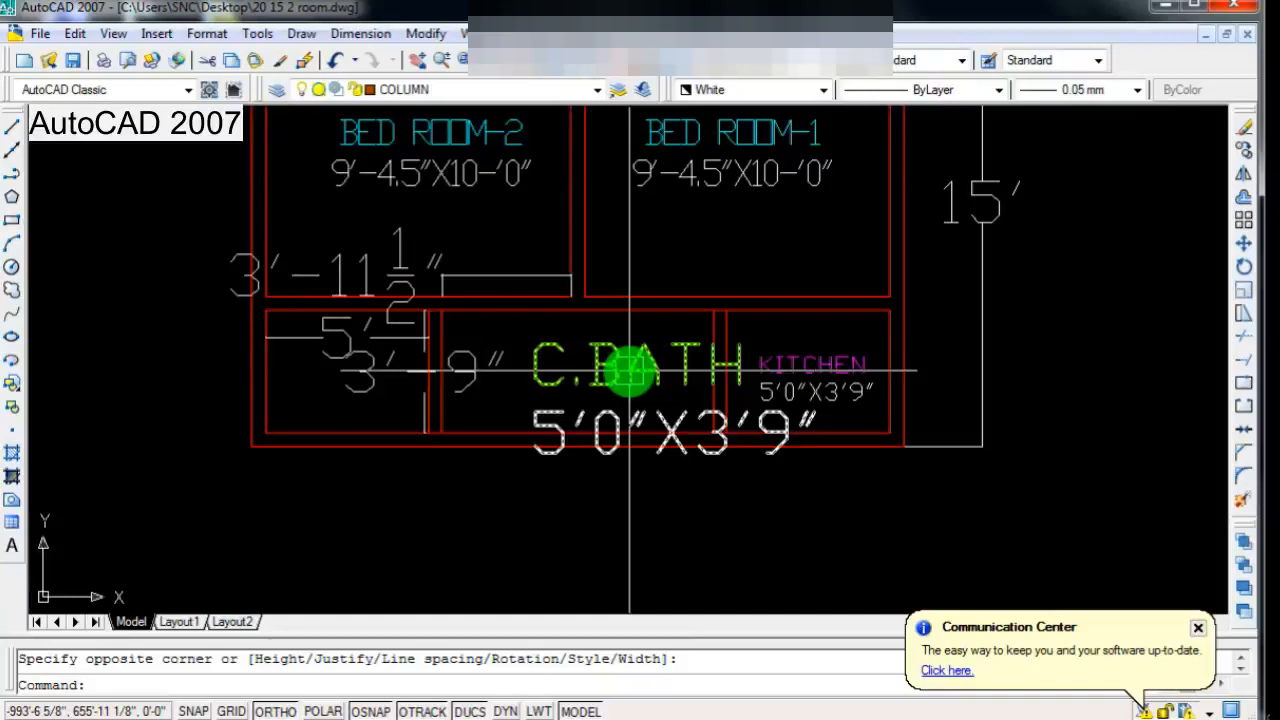
scroll(635, 370, down, 2)
scroll(629, 365, up, 2)
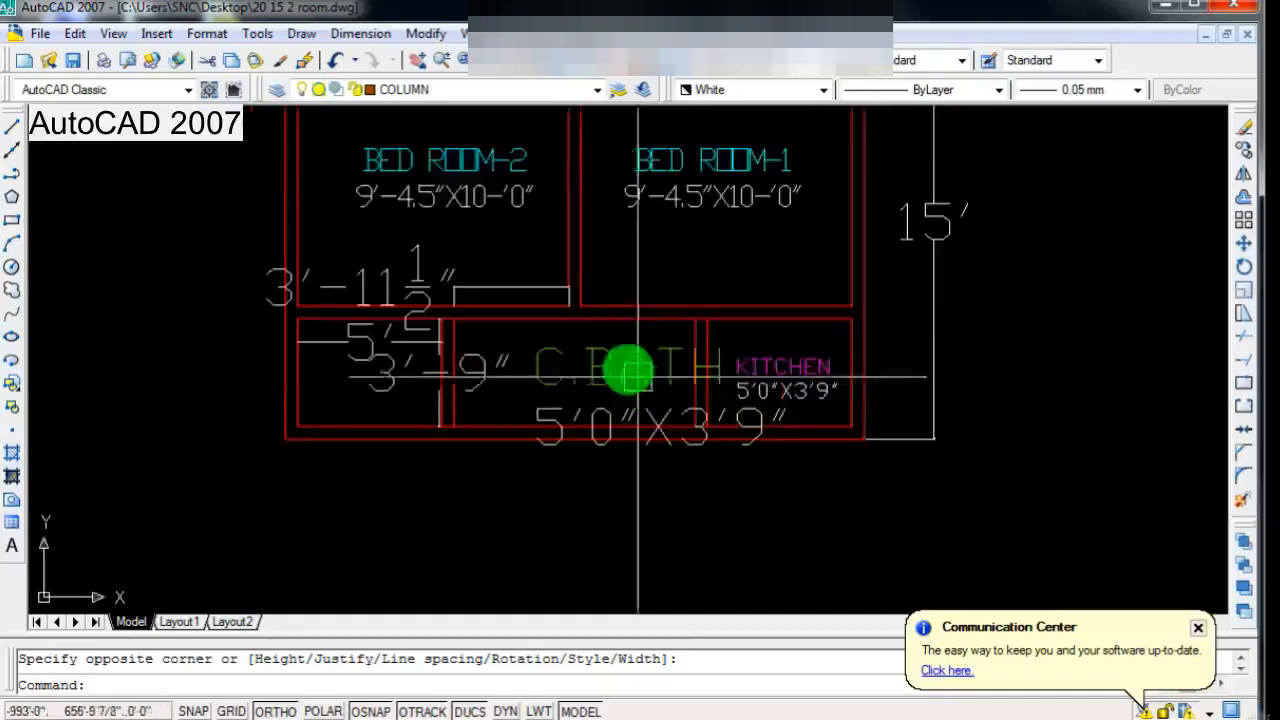
double_click(588, 362)
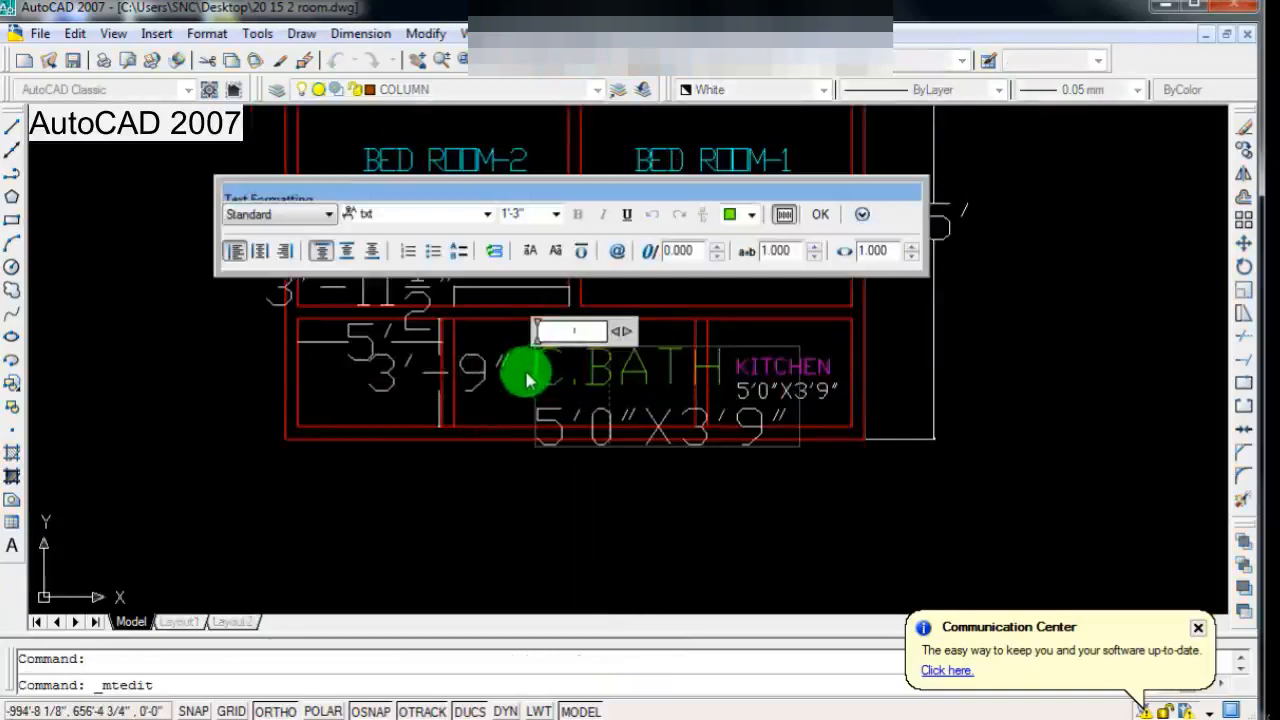
drag(537, 356, 884, 437)
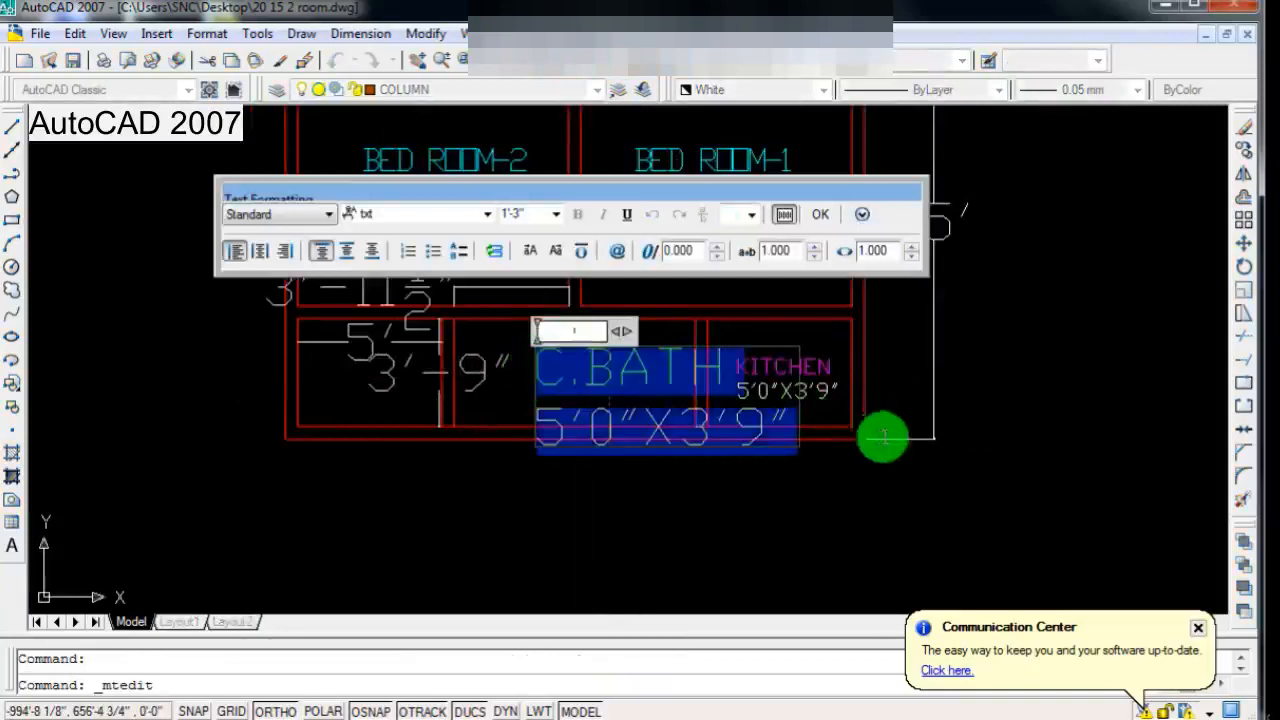
click(262, 252)
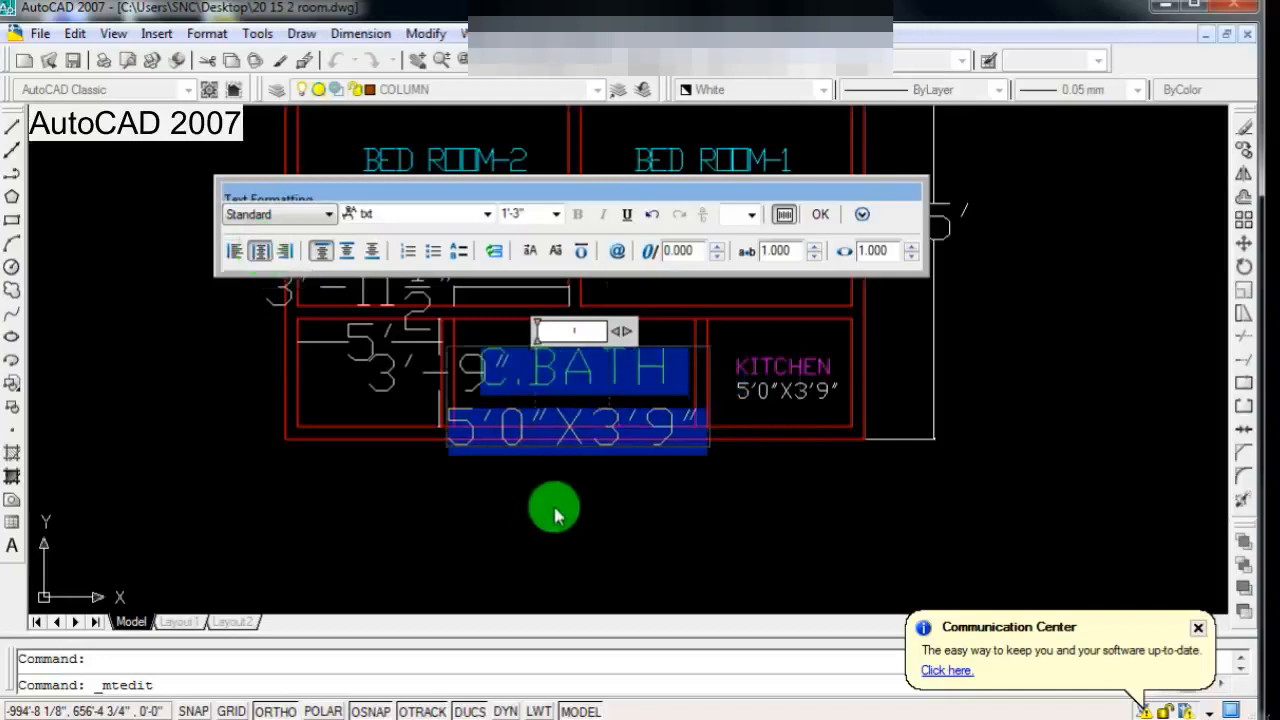
click(551, 509)
Step: Scale the C.BATH label by a factor of .5 about a point on the label
scroll(849, 346, down, 3)
scroll(772, 432, up, 5)
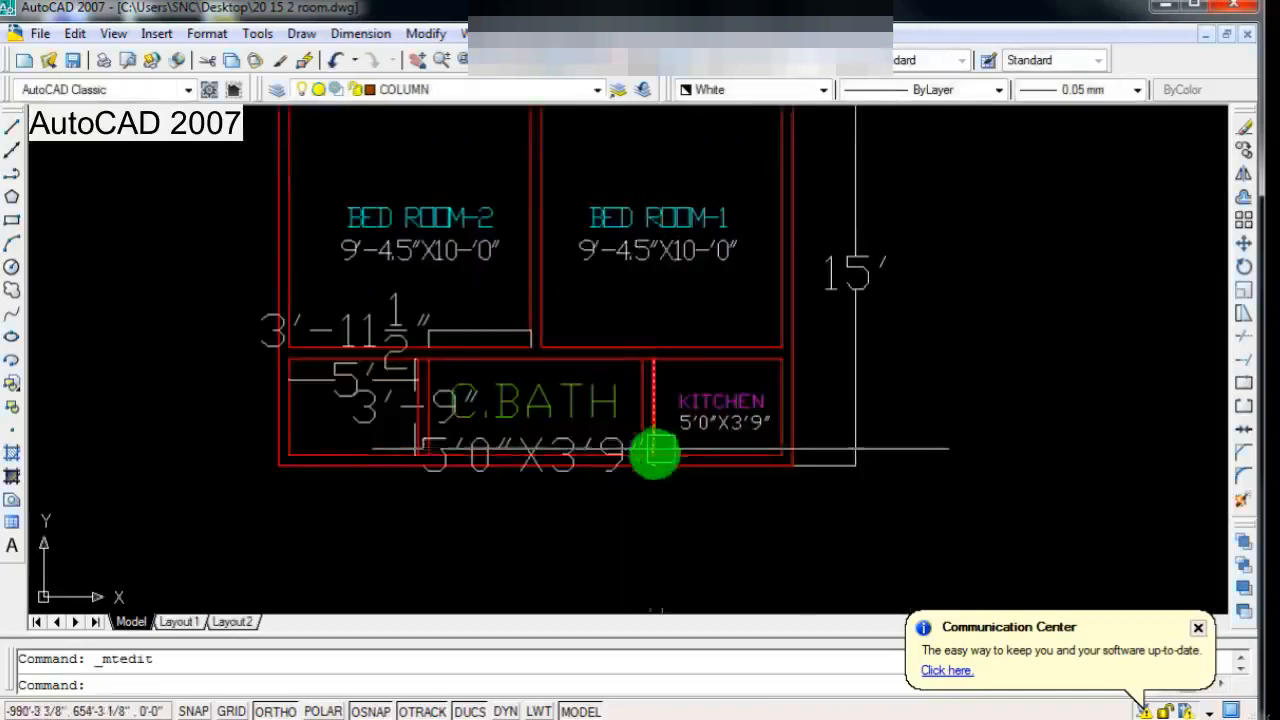
scroll(455, 360, down, 4)
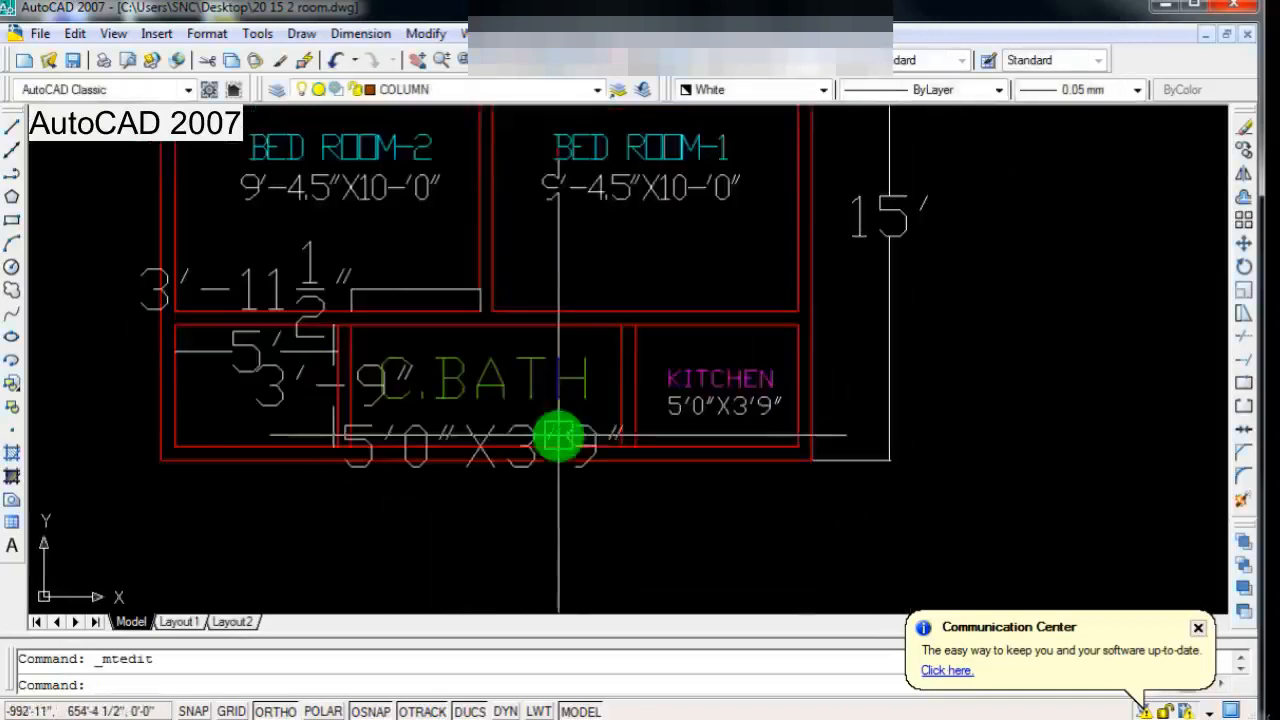
scroll(465, 402, up, 2)
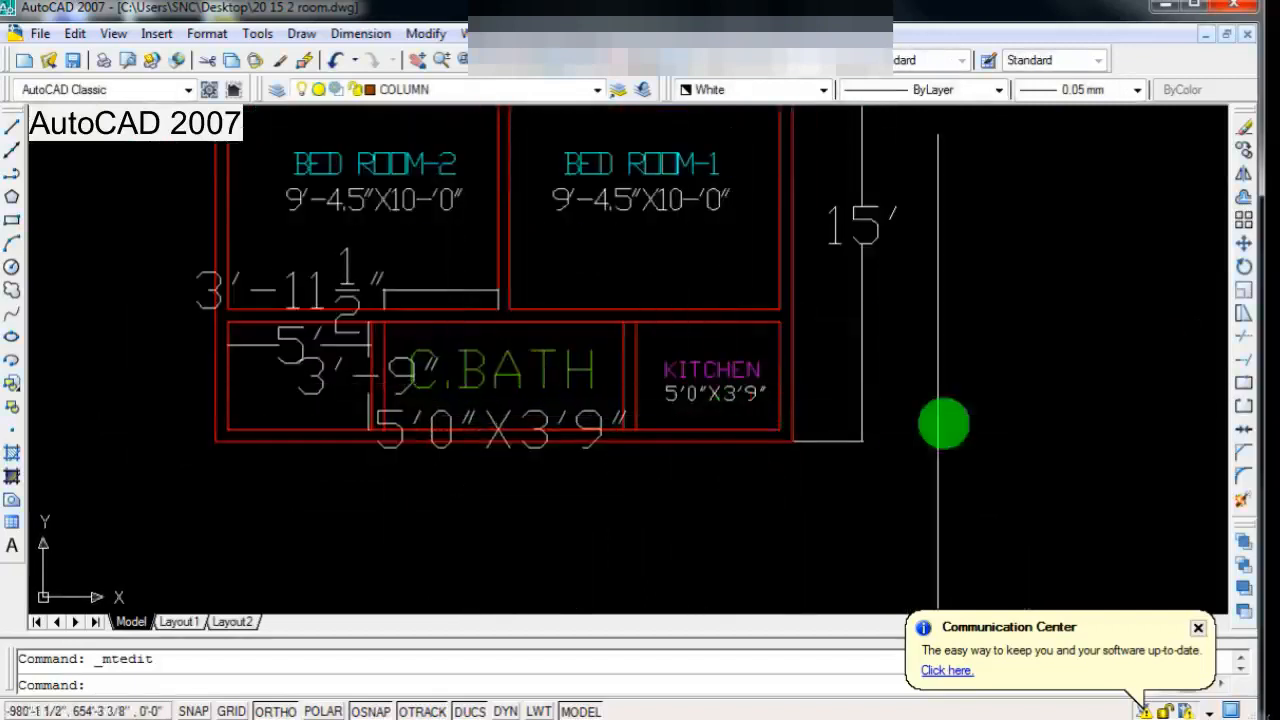
click(1247, 302)
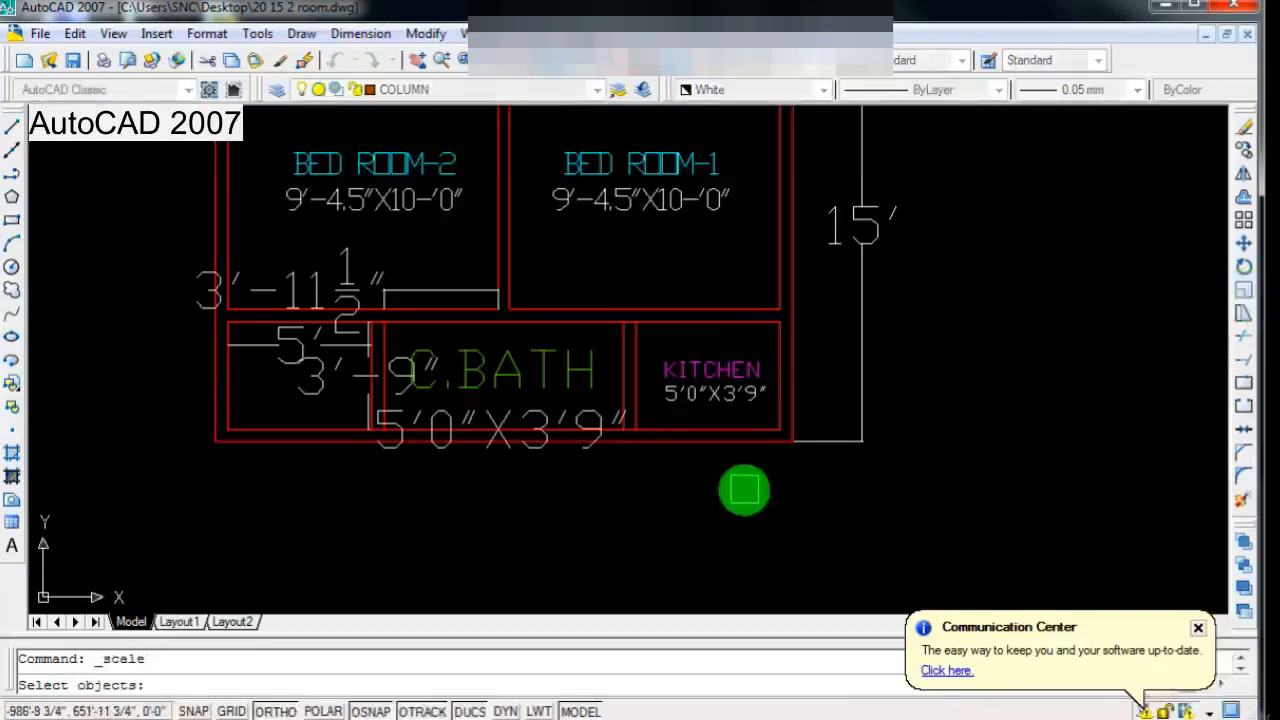
scroll(571, 554, up, 1)
scroll(530, 463, down, 2)
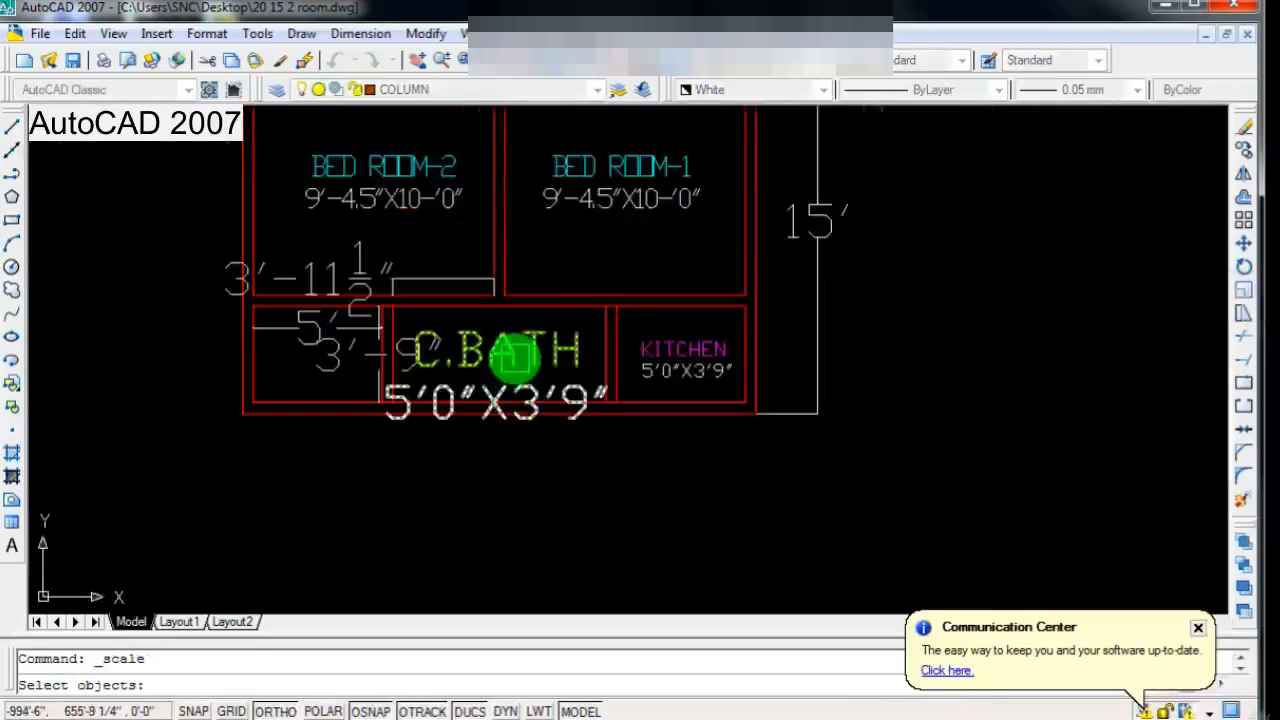
click(515, 357)
key(Return)
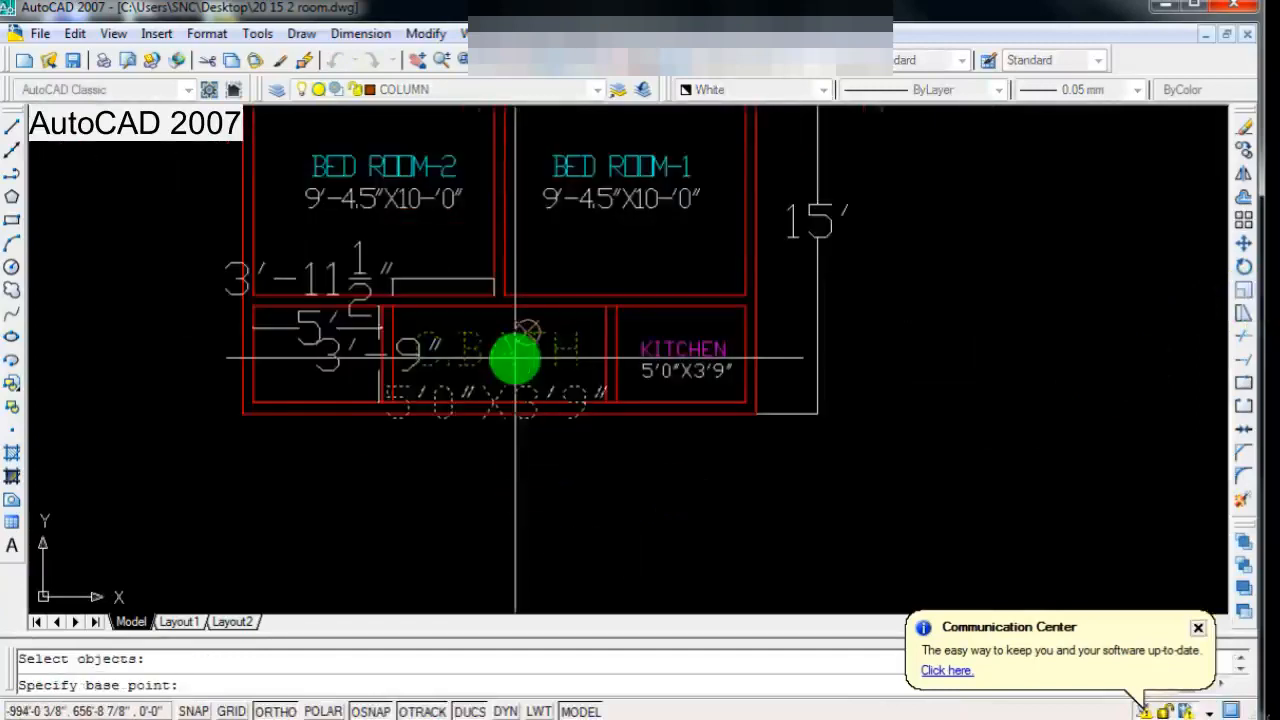
click(515, 357)
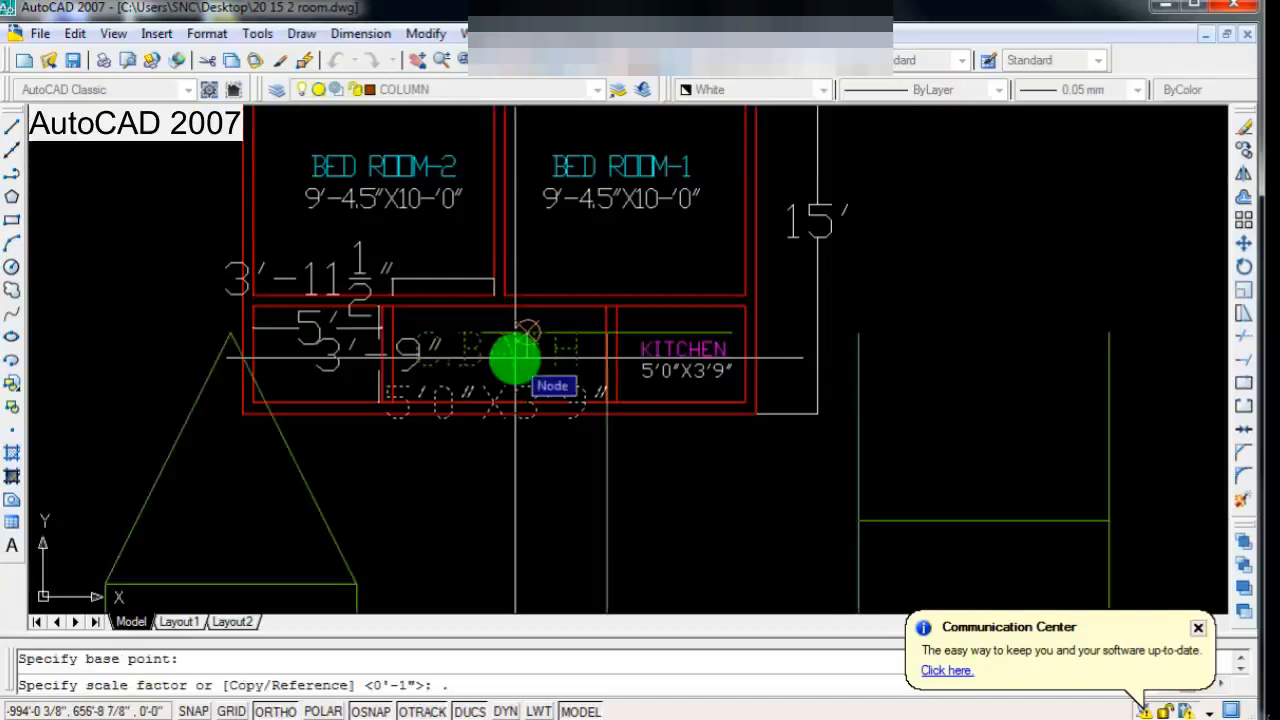
key(Return)
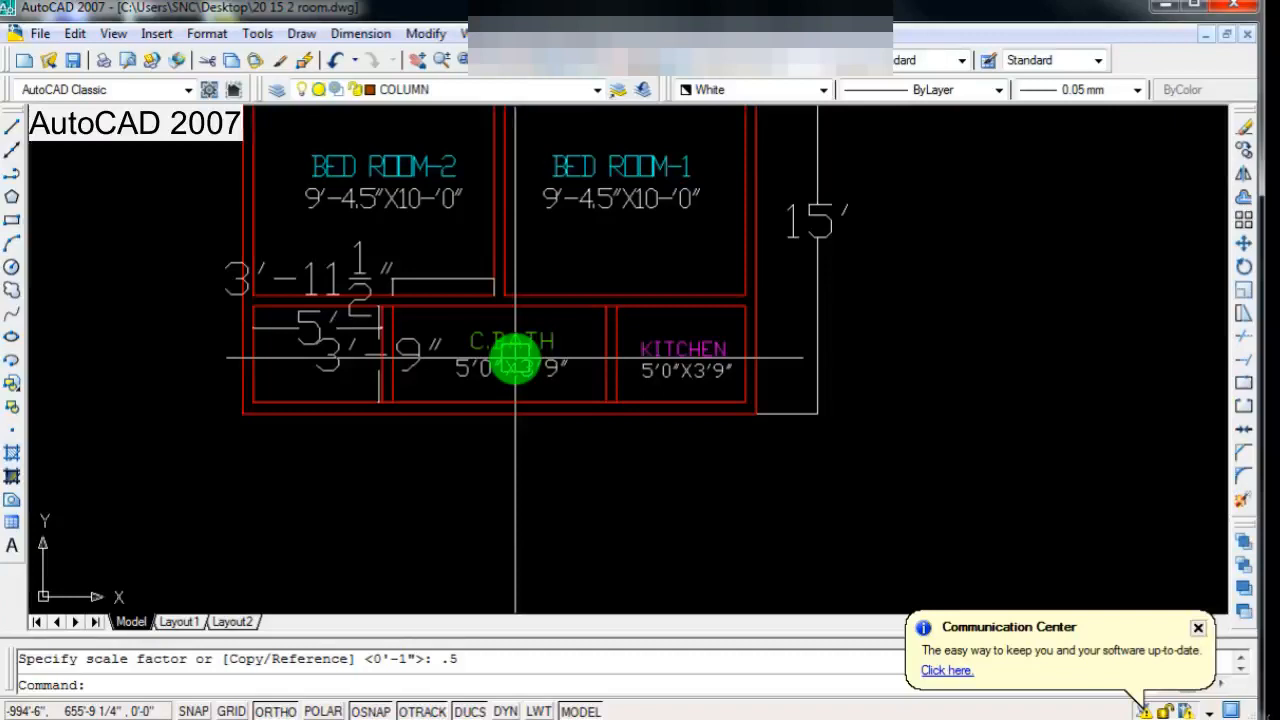
Step: Move the C.BATH label horizontally from the middle compartment into the left compartment of the lower strip
scroll(530, 446, down, 2)
scroll(482, 380, up, 3)
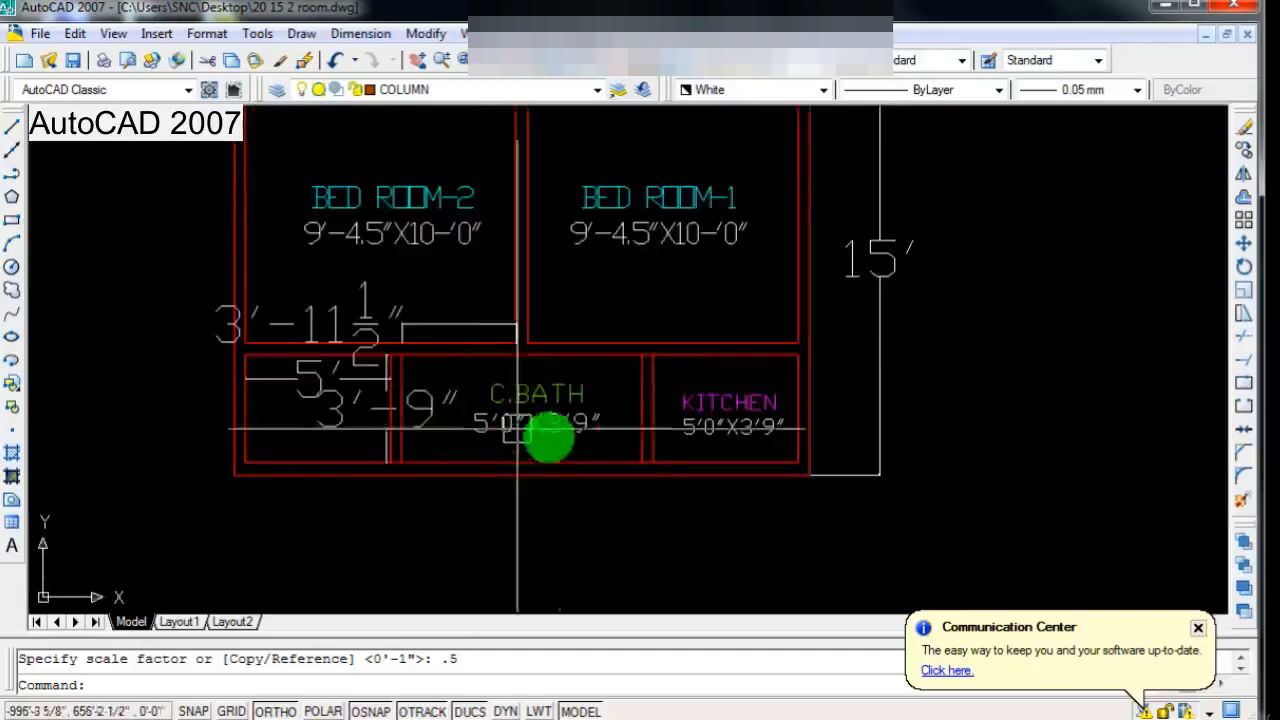
scroll(780, 470, down, 2)
scroll(914, 309, up, 4)
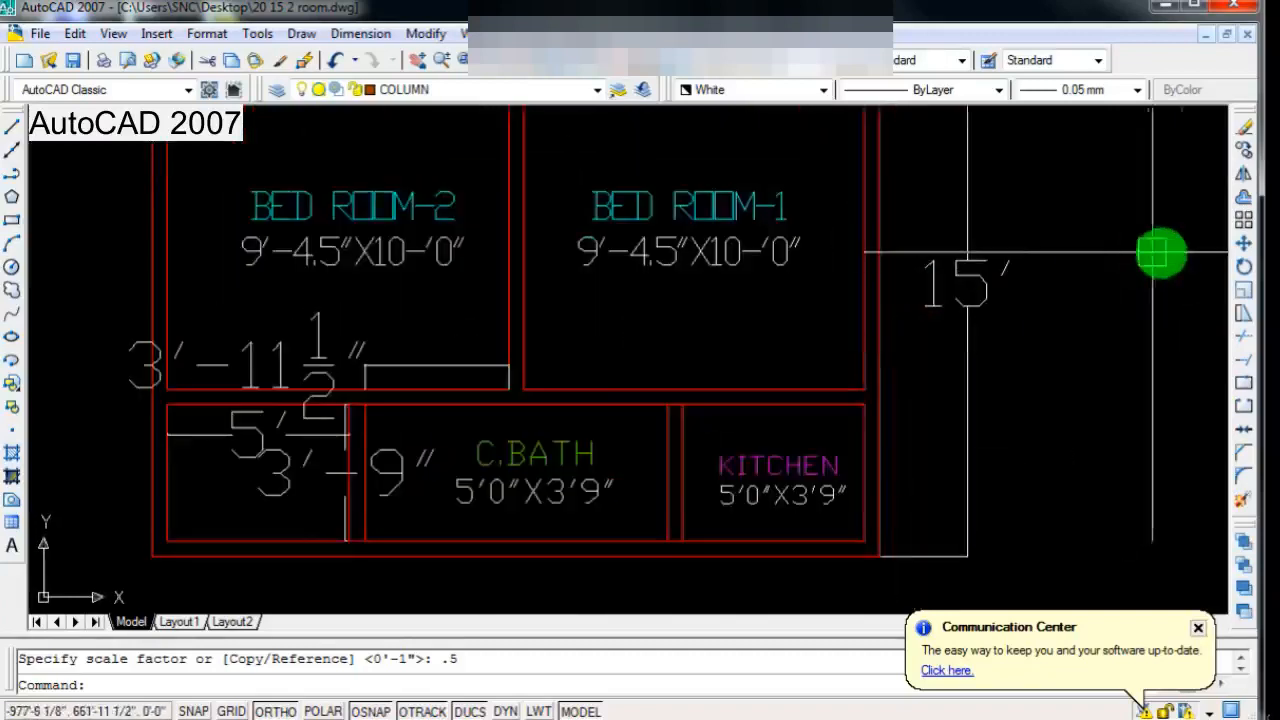
click(1242, 245)
scroll(871, 290, down, 4)
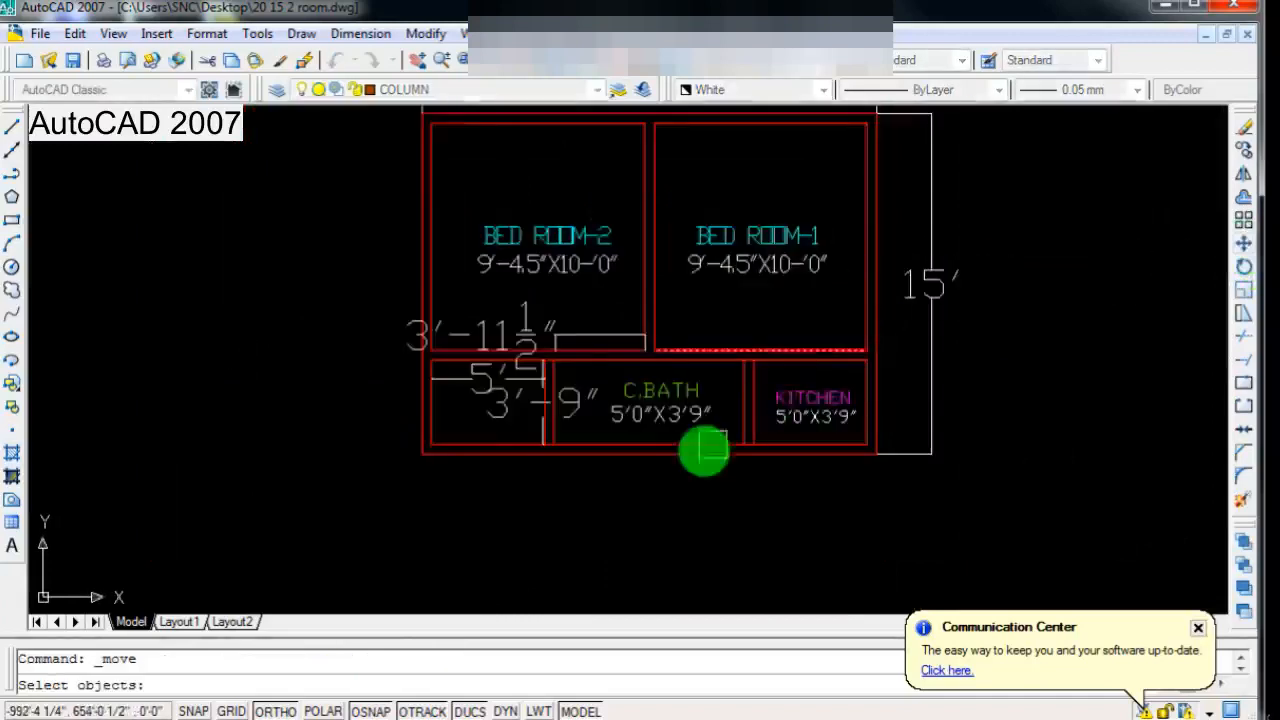
scroll(700, 448, up, 3)
click(642, 370)
click(633, 406)
right_click(634, 412)
click(634, 420)
scroll(378, 423, up, 3)
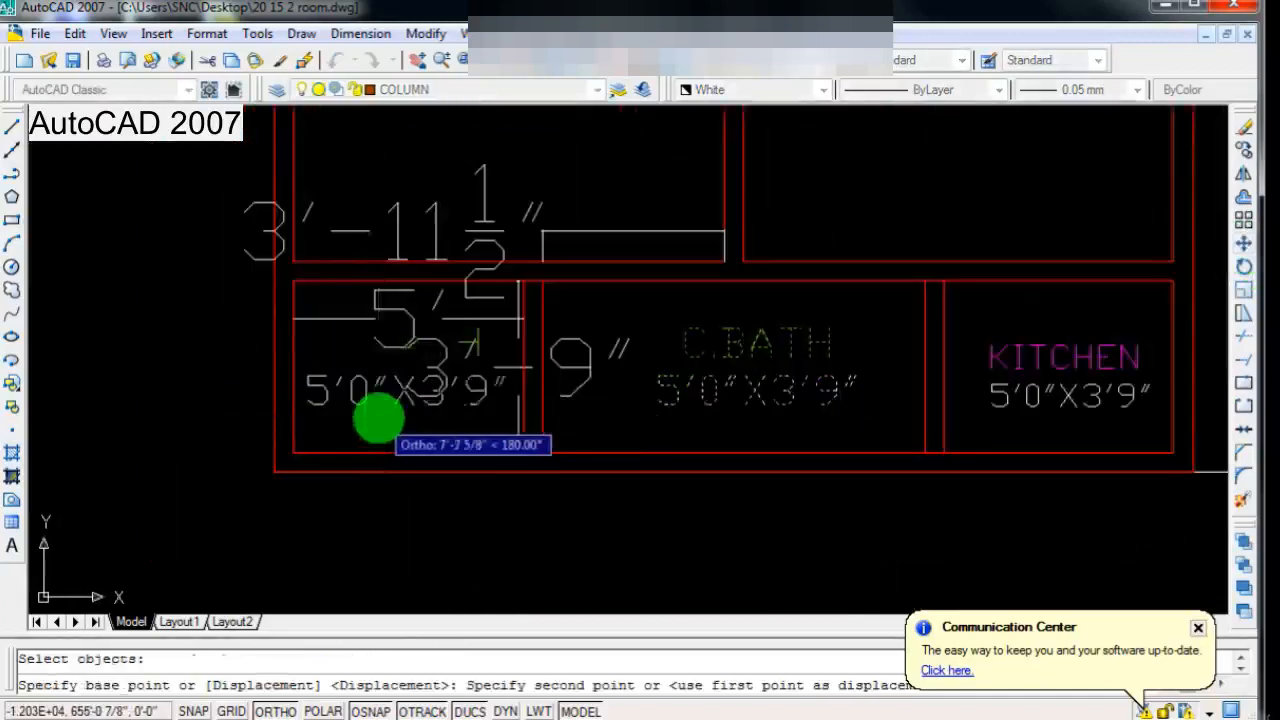
click(374, 418)
Step: Delete the 3'-11 1/2" and 3'-9" dimensions around the C.BATH compartment
scroll(471, 391, down, 2)
scroll(471, 337, up, 6)
click(475, 316)
scroll(513, 354, down, 2)
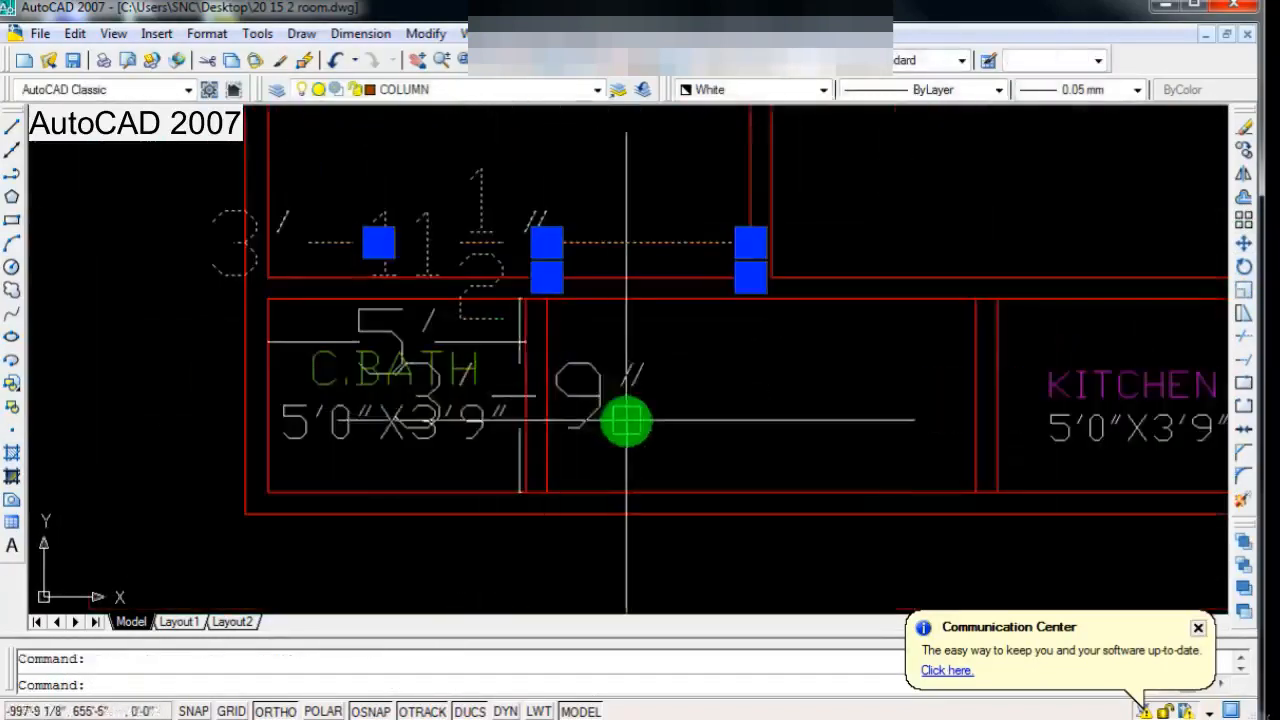
click(604, 403)
key(Delete)
Step: Delete the 5' horizontal dimension overlapping the C.BATH label
scroll(609, 474, down, 3)
scroll(500, 409, up, 3)
scroll(610, 397, up, 2)
click(610, 397)
scroll(566, 434, down, 4)
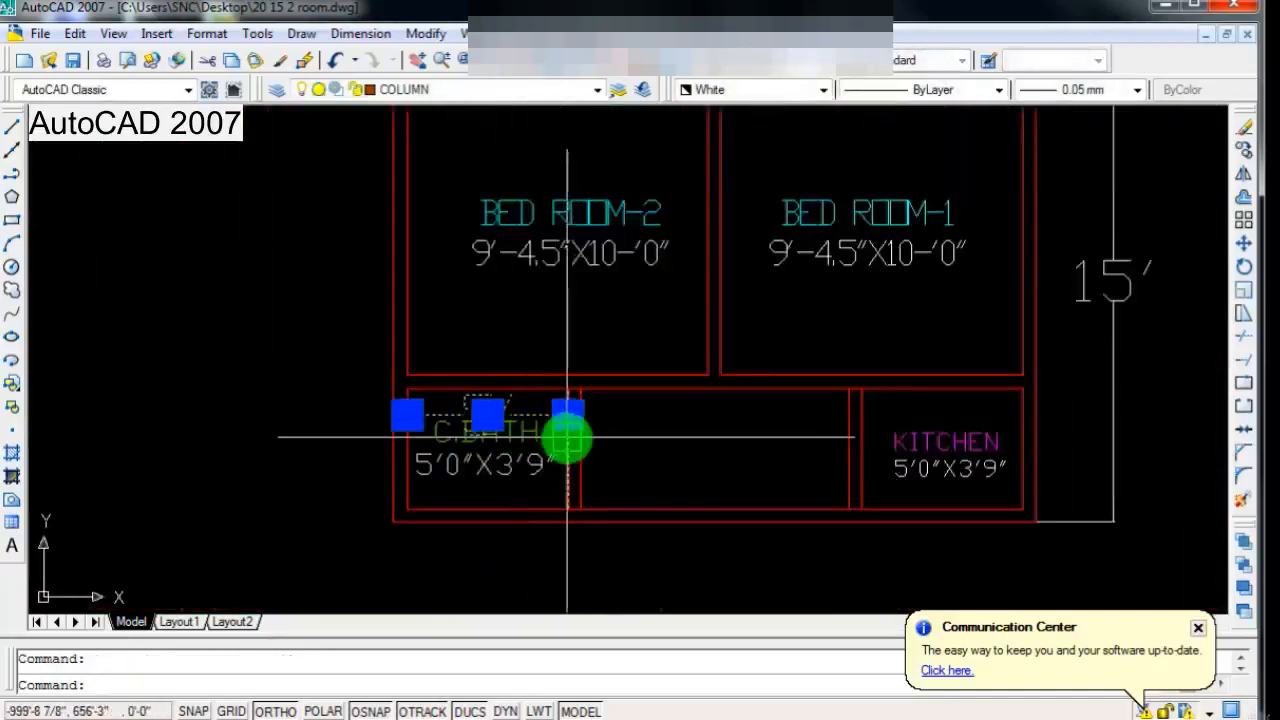
key(Delete)
Step: Examine the whole labelled plan and the empty middle compartment of the lower strip
scroll(686, 474, up, 2)
scroll(681, 472, down, 2)
scroll(566, 429, up, 2)
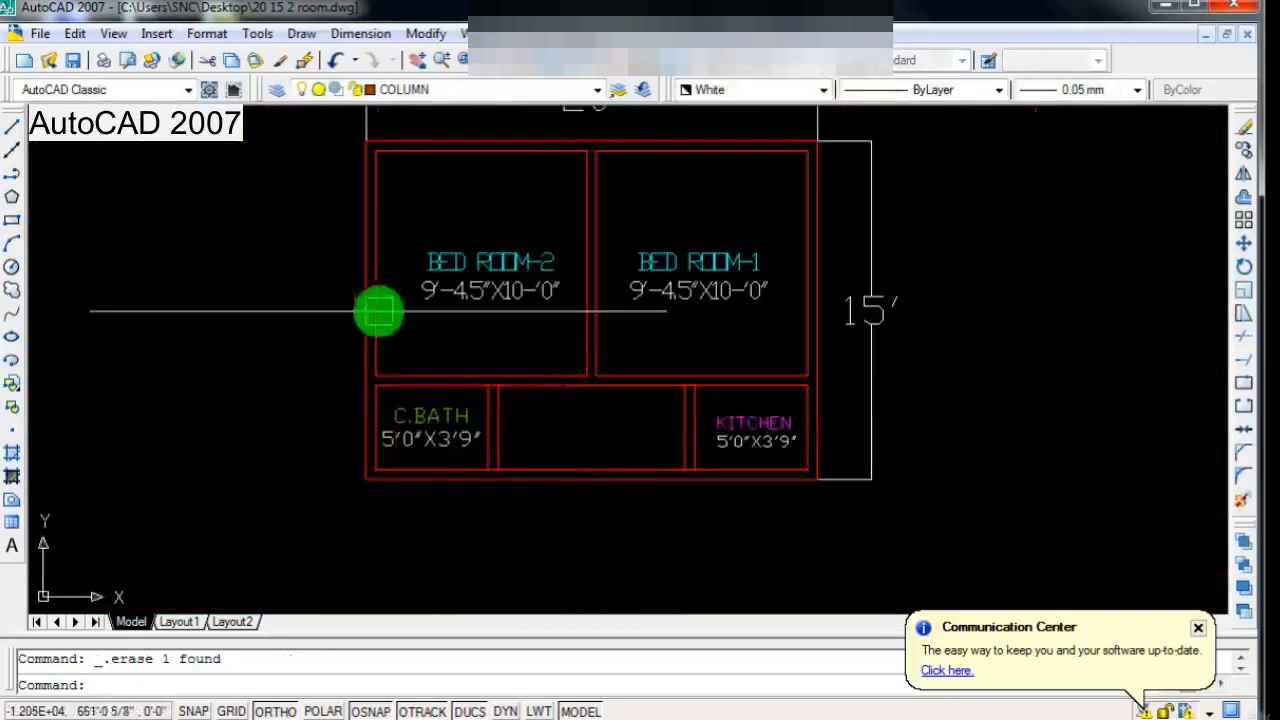
scroll(549, 361, up, 2)
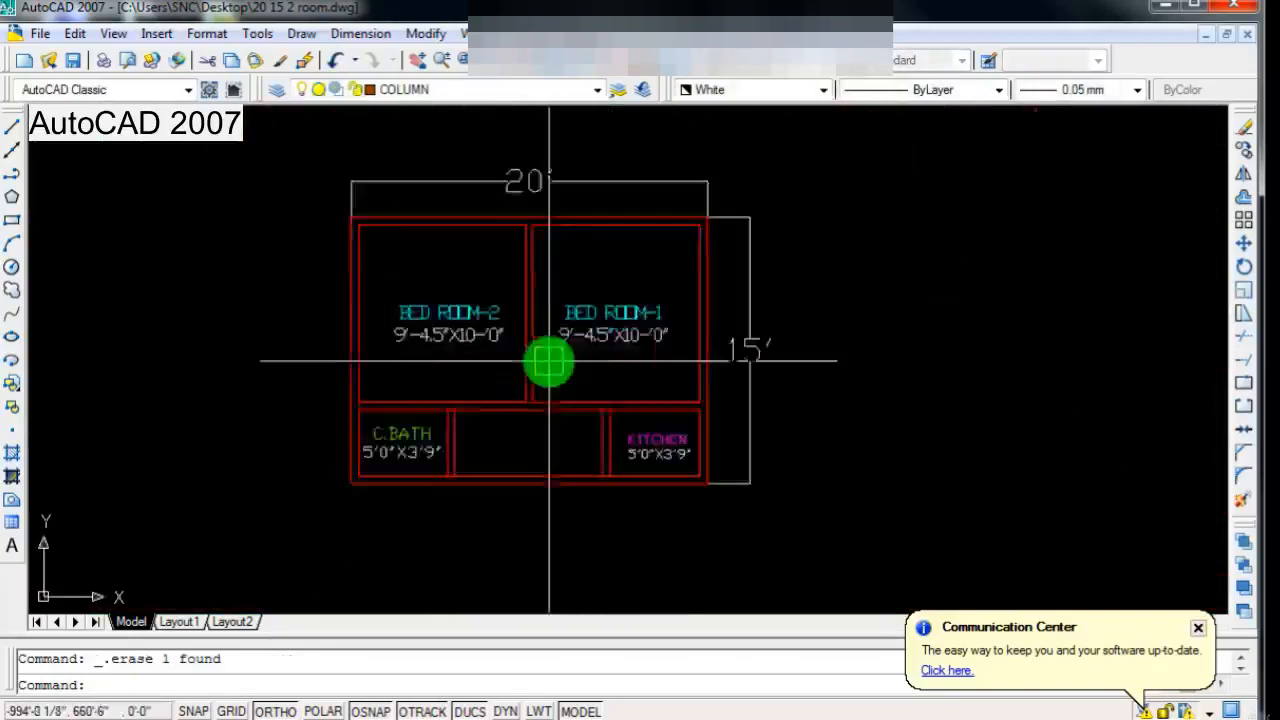
scroll(512, 331, up, 2)
scroll(511, 369, down, 1)
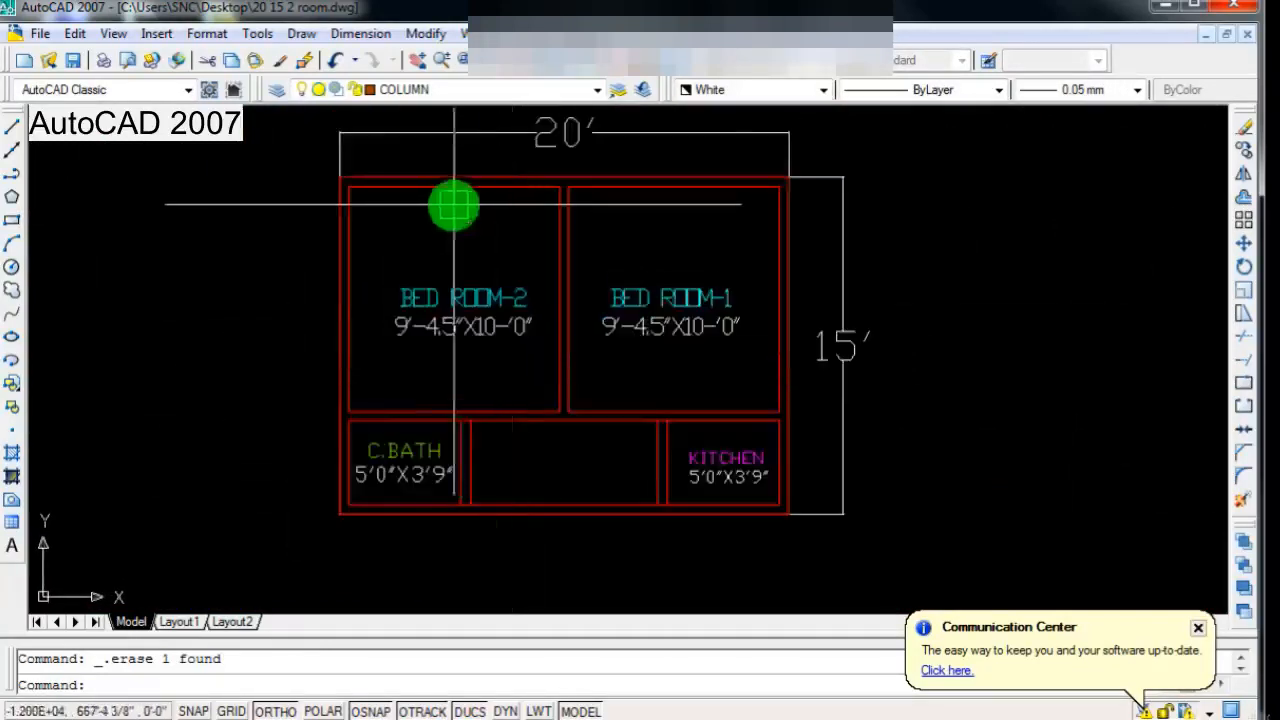
scroll(523, 350, down, 2)
scroll(520, 448, up, 3)
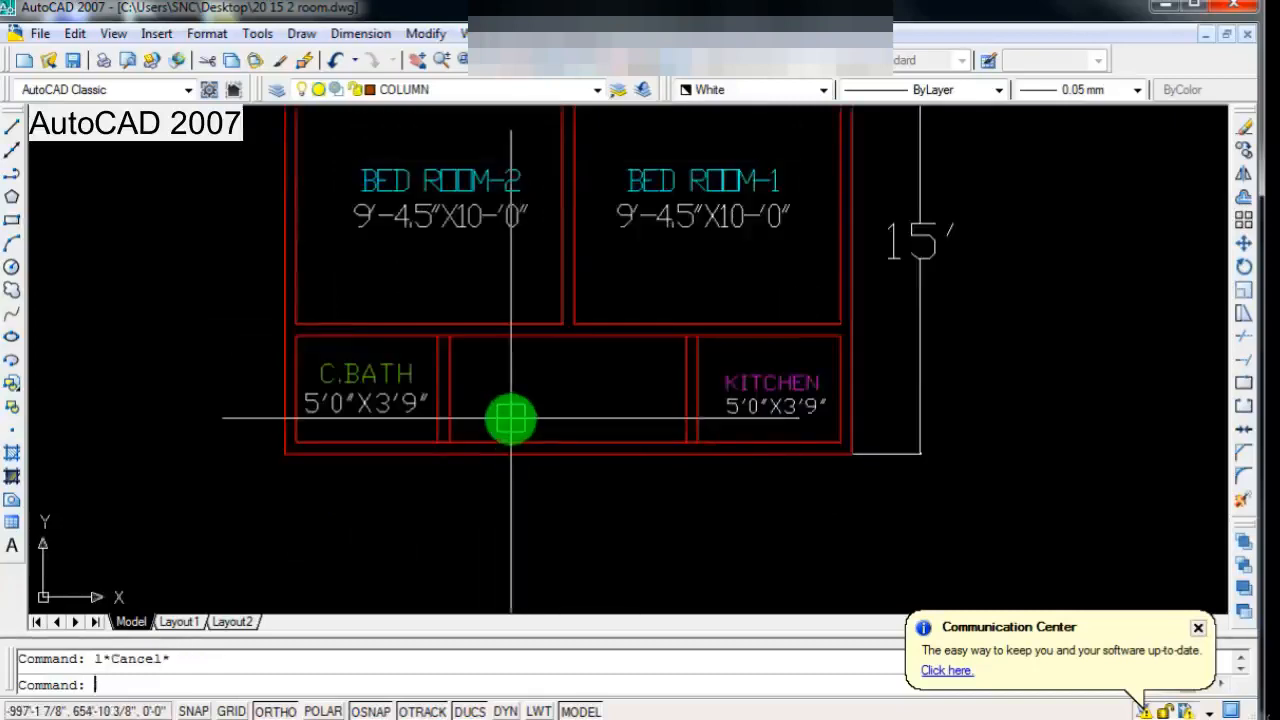
Step: Draw two short vertical lines across the wall below BED ROOM-2, marking an opening beside the central partition
scroll(511, 418, down, 3)
scroll(533, 405, up, 5)
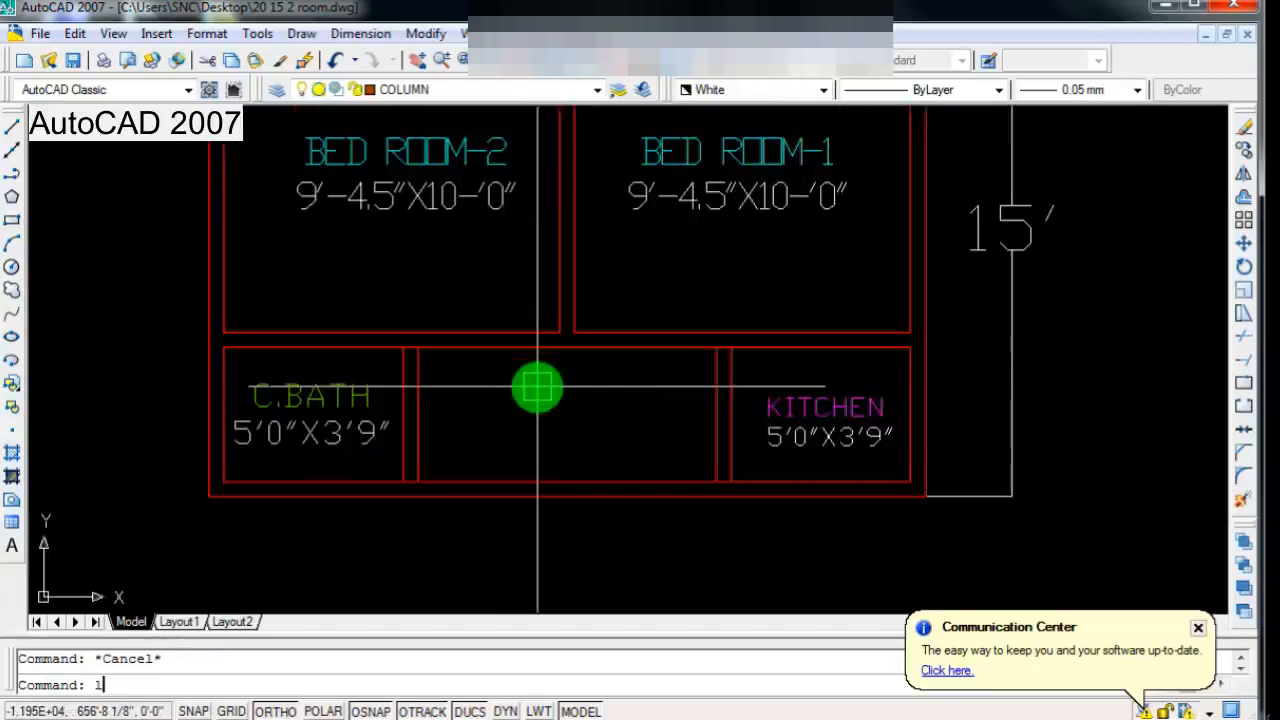
key(Return)
scroll(537, 387, up, 3)
click(573, 282)
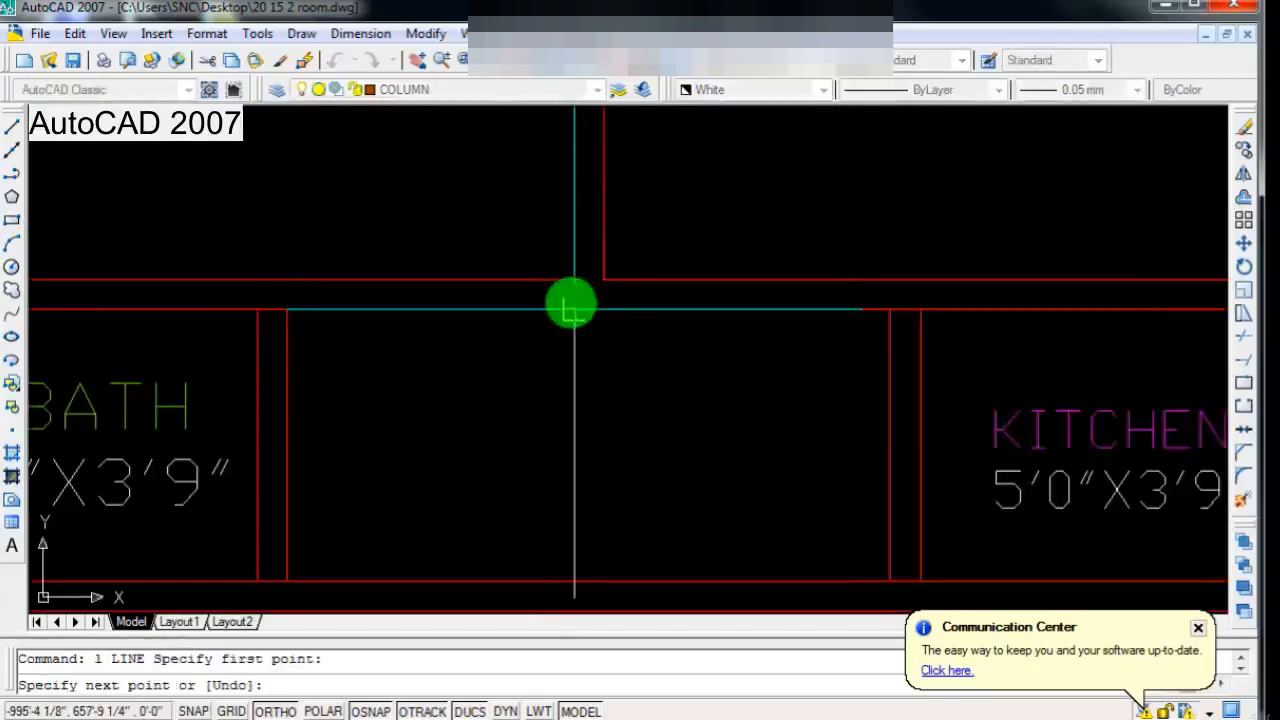
key(Return)
scroll(555, 360, down, 4)
scroll(543, 389, up, 3)
key(Return)
click(480, 347)
key(Return)
Step: Draw two short vertical lines across the wall below BED ROOM-1, marking an opening beside the central partition
scroll(490, 375, down, 4)
scroll(640, 392, up, 3)
key(Return)
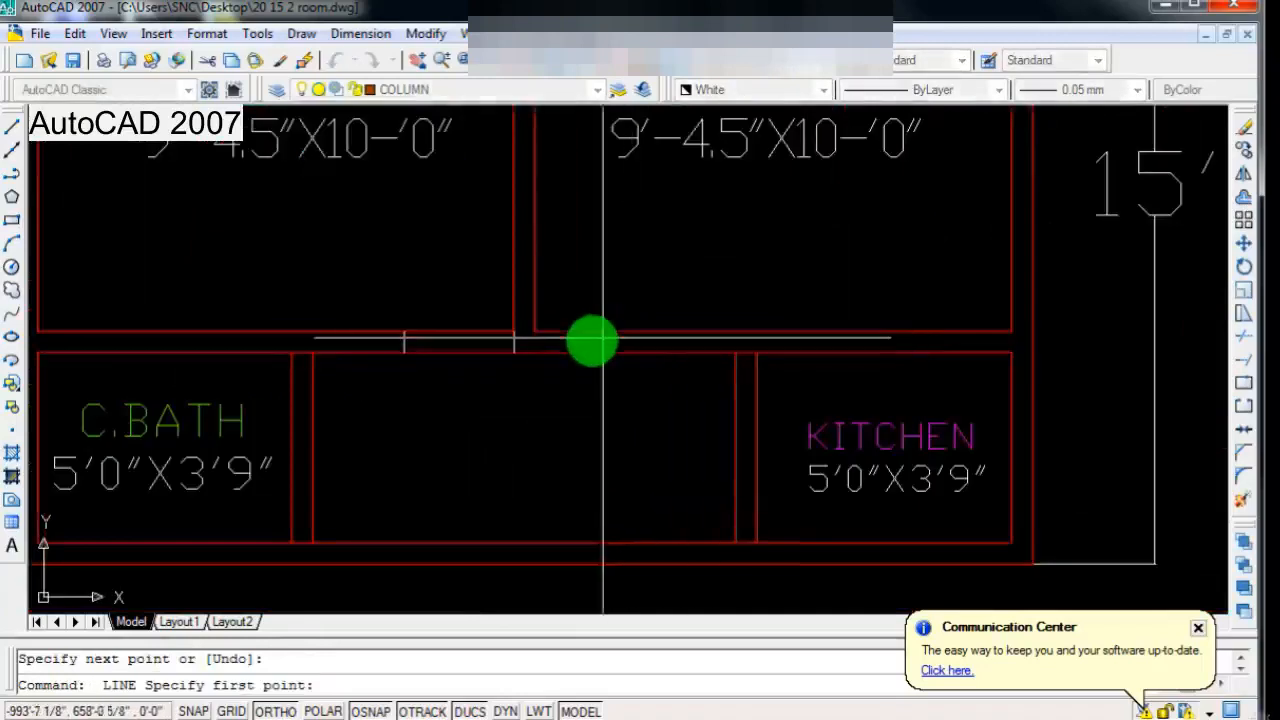
click(535, 352)
key(Return)
key(Return)
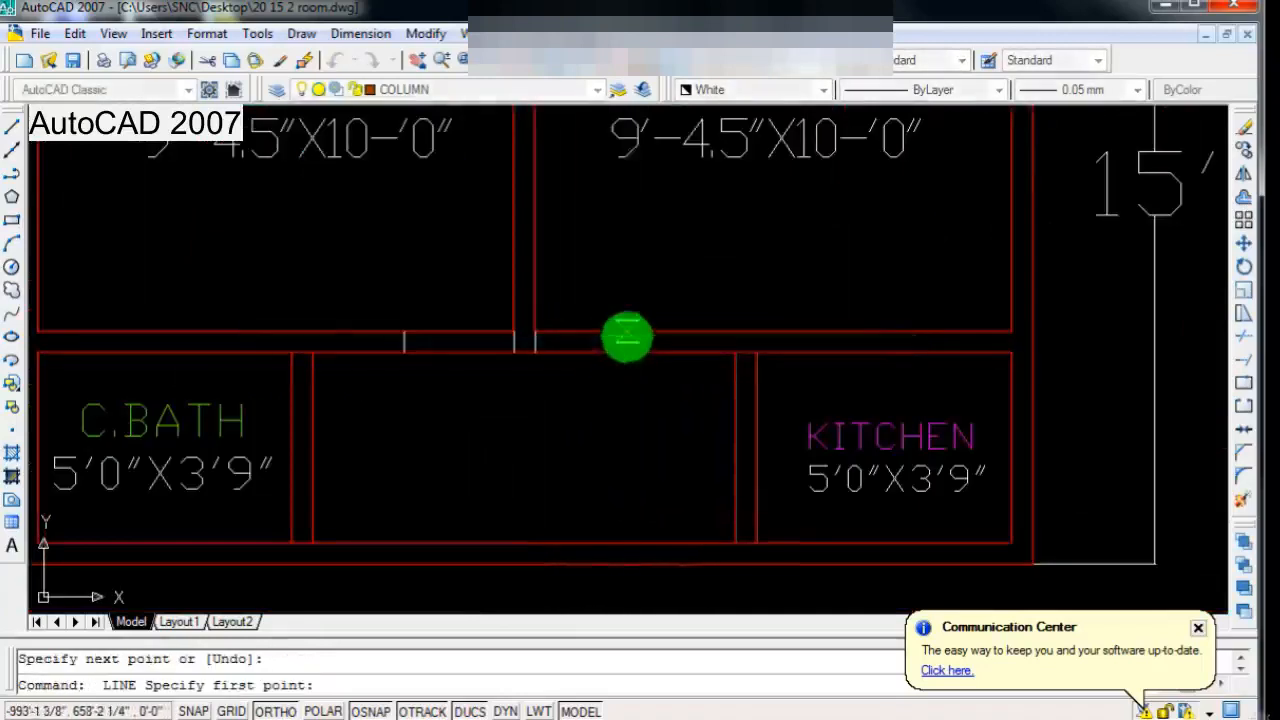
click(634, 332)
click(634, 352)
key(Return)
Step: Draw a short horizontal line across the partition beside KITCHEN, marking the lower edge of an opening
scroll(620, 366, down, 4)
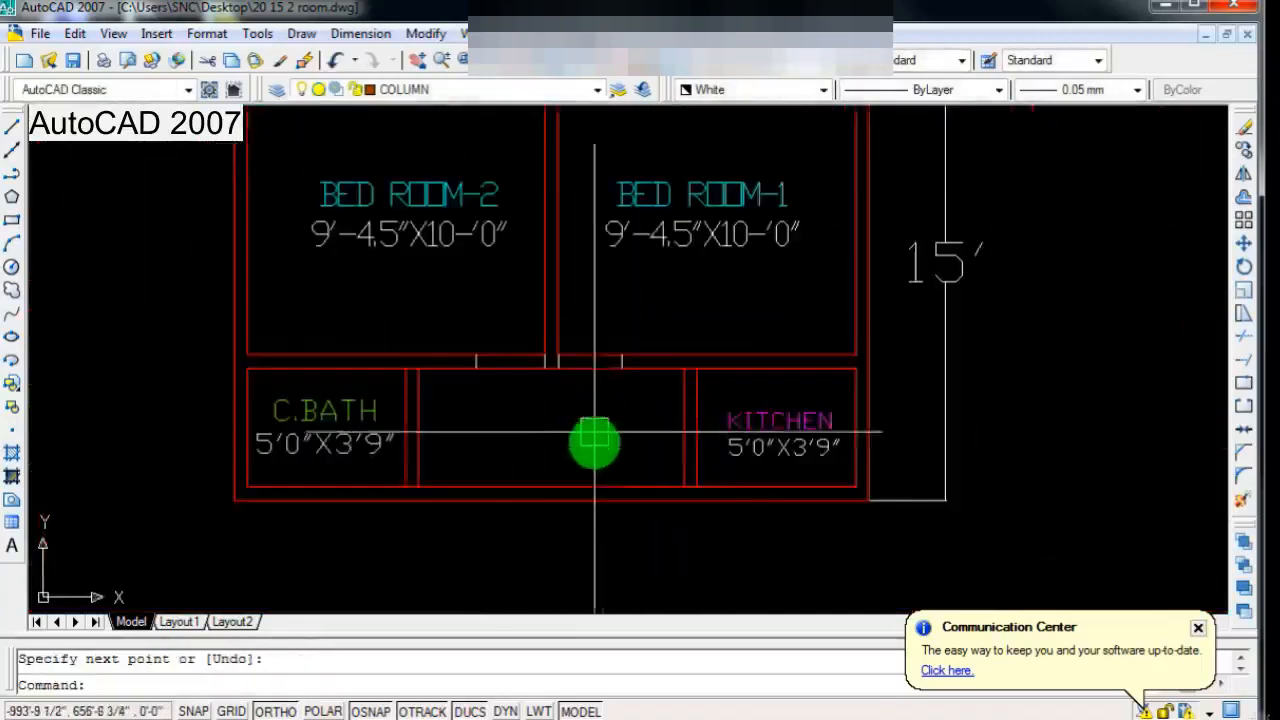
scroll(645, 420, up, 3)
scroll(666, 434, up, 2)
key(Return)
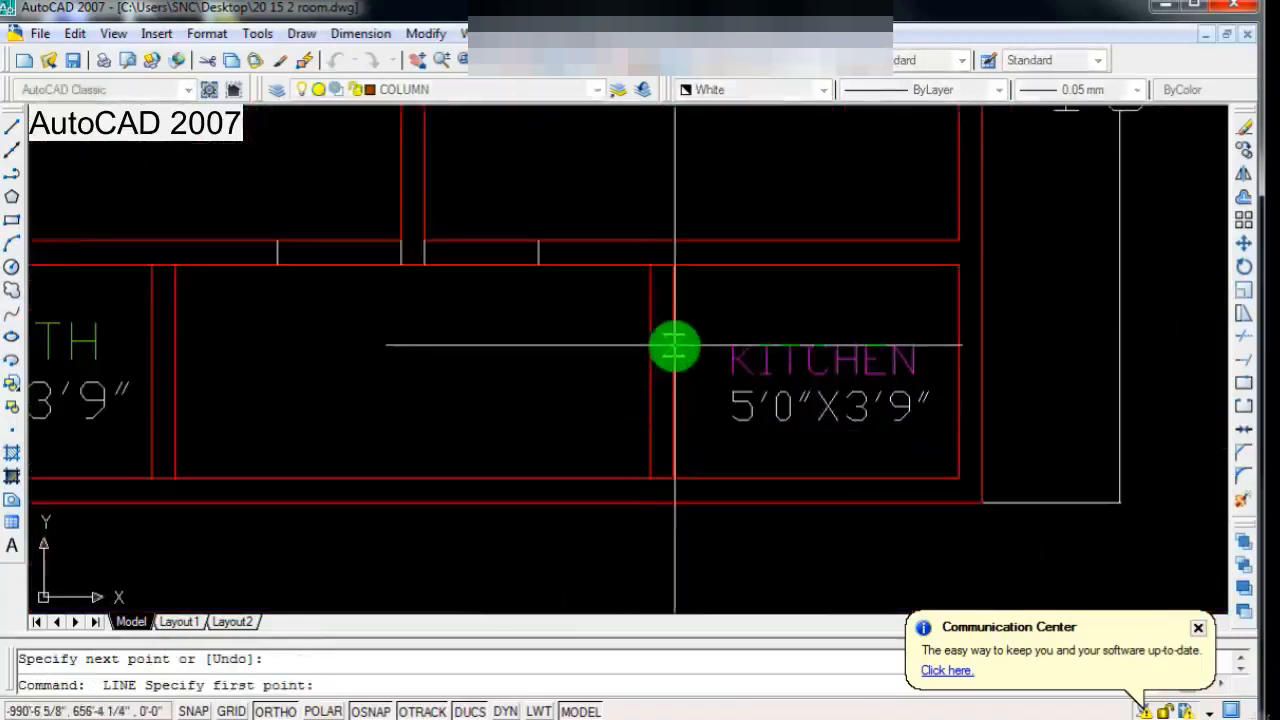
click(674, 346)
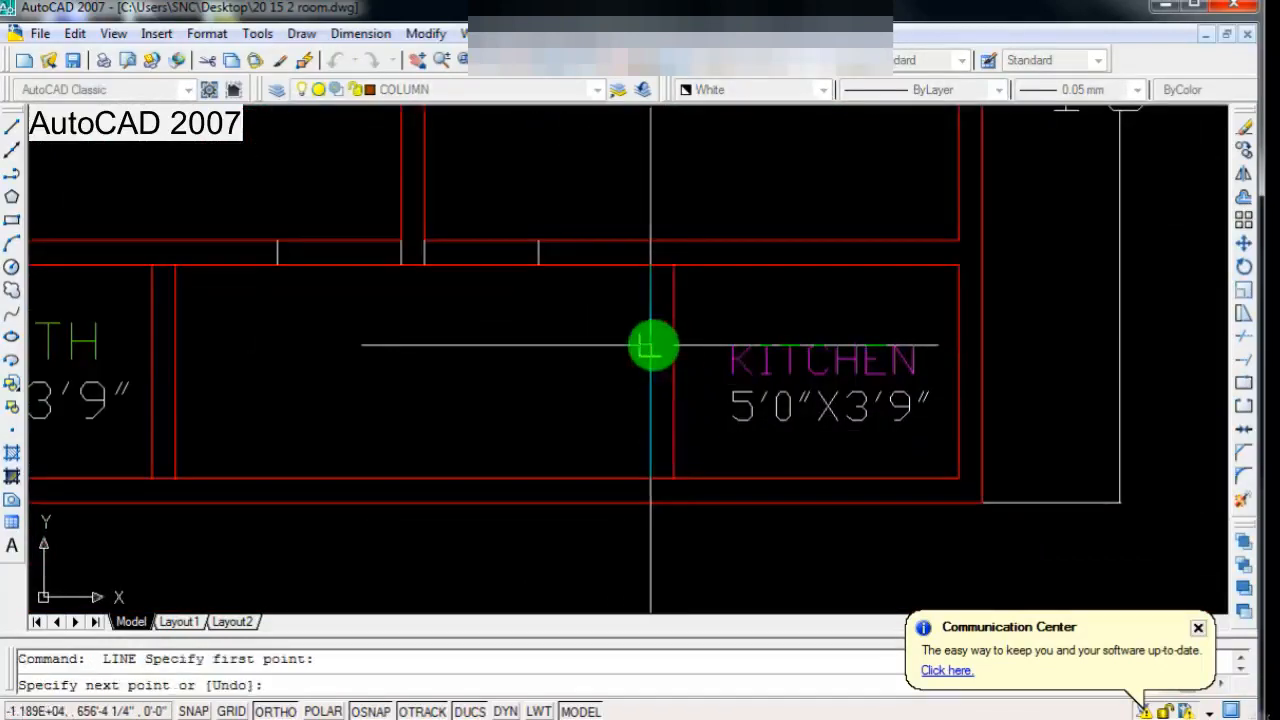
click(651, 345)
key(Return)
Step: Draw a short horizontal line across the partition beside C.BATH, marking the lower edge of an opening
scroll(648, 398, down, 2)
scroll(363, 406, up, 3)
key(Return)
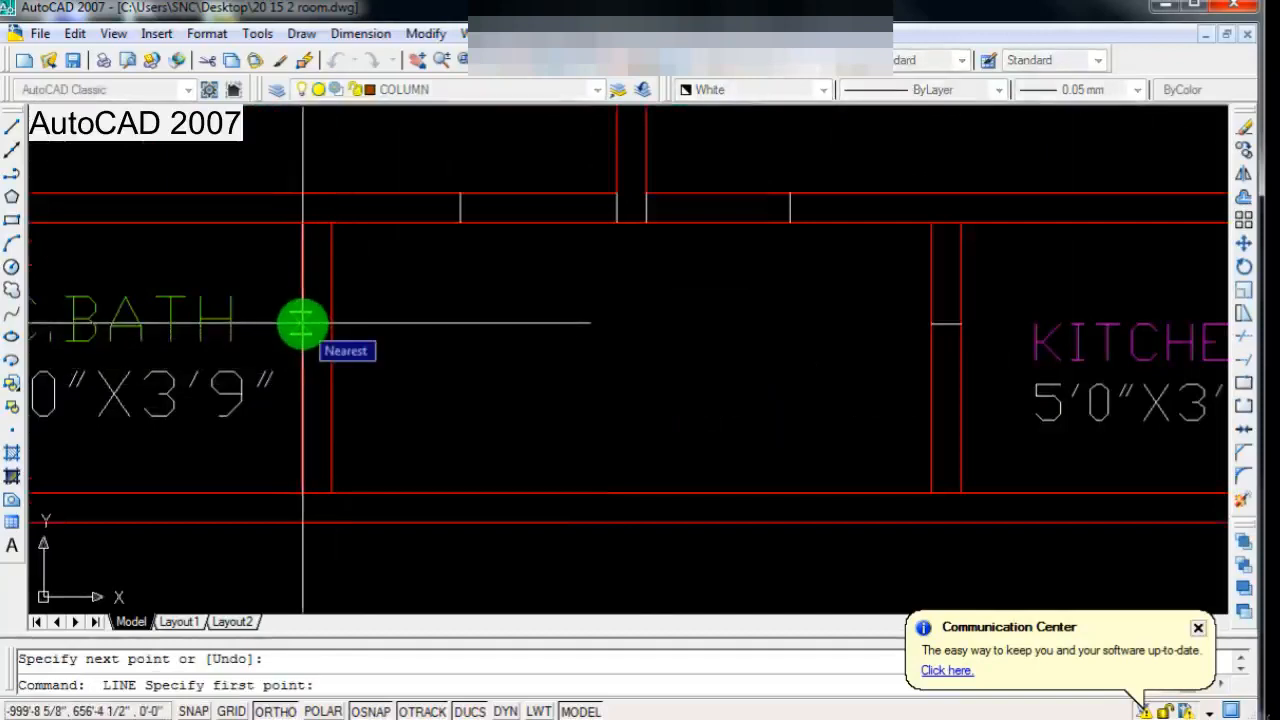
click(303, 322)
click(332, 322)
key(Return)
Step: Trim both wall lines between the opening marks below BED ROOM-2 and BED ROOM-1
scroll(494, 397, down, 3)
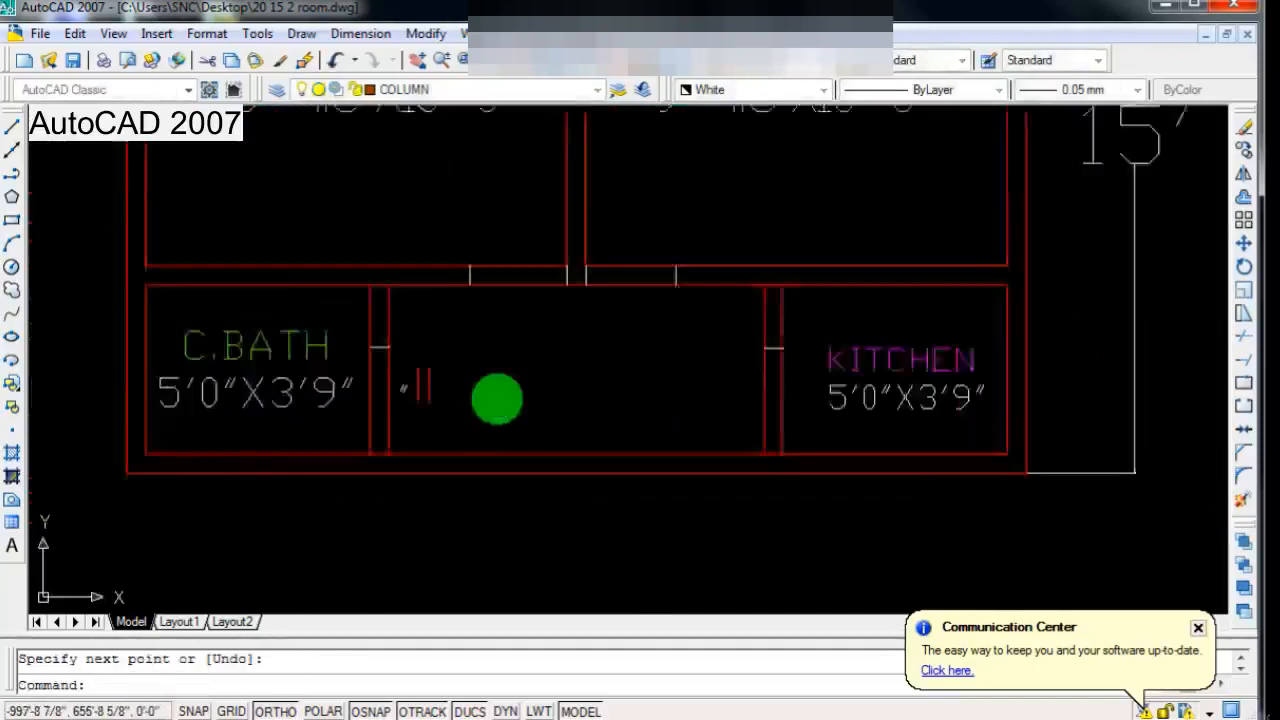
scroll(480, 418, down, 1)
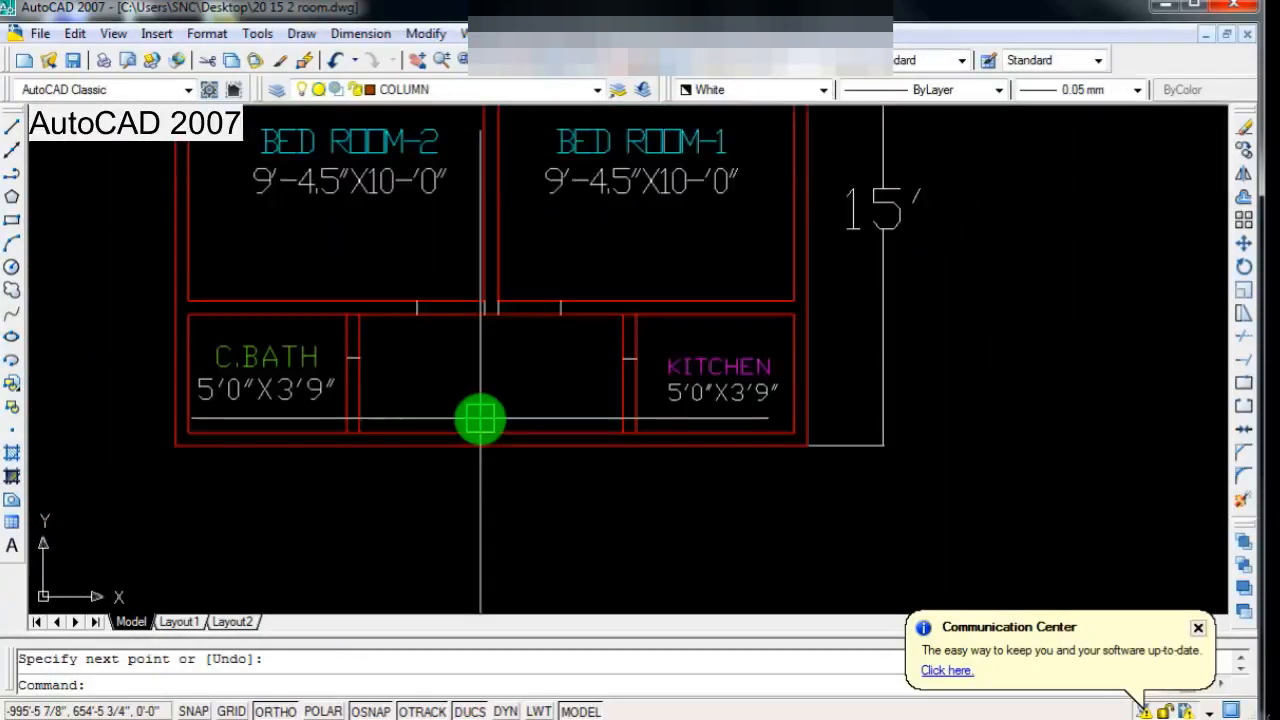
scroll(480, 418, down, 1)
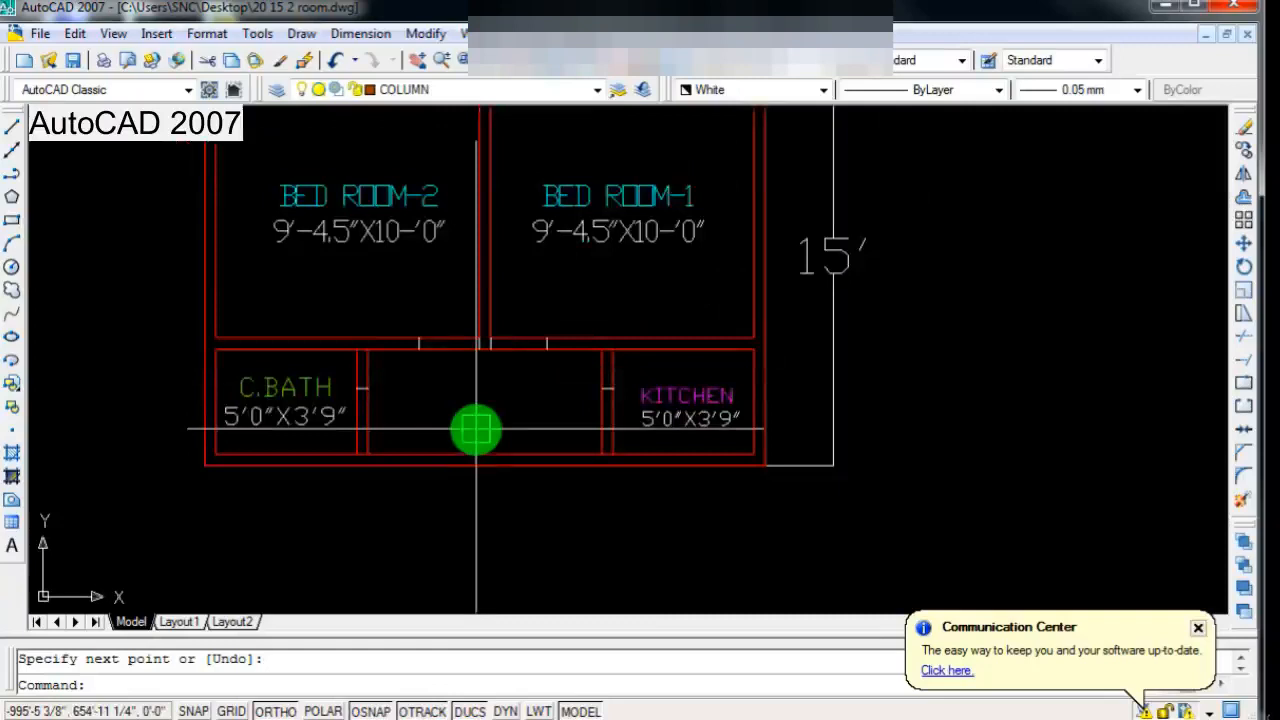
key(Return)
key(Return)
scroll(422, 385, up, 3)
click(440, 418)
click(491, 264)
scroll(484, 368, down, 2)
scroll(555, 380, up, 2)
click(566, 371)
click(583, 251)
scroll(578, 400, down, 2)
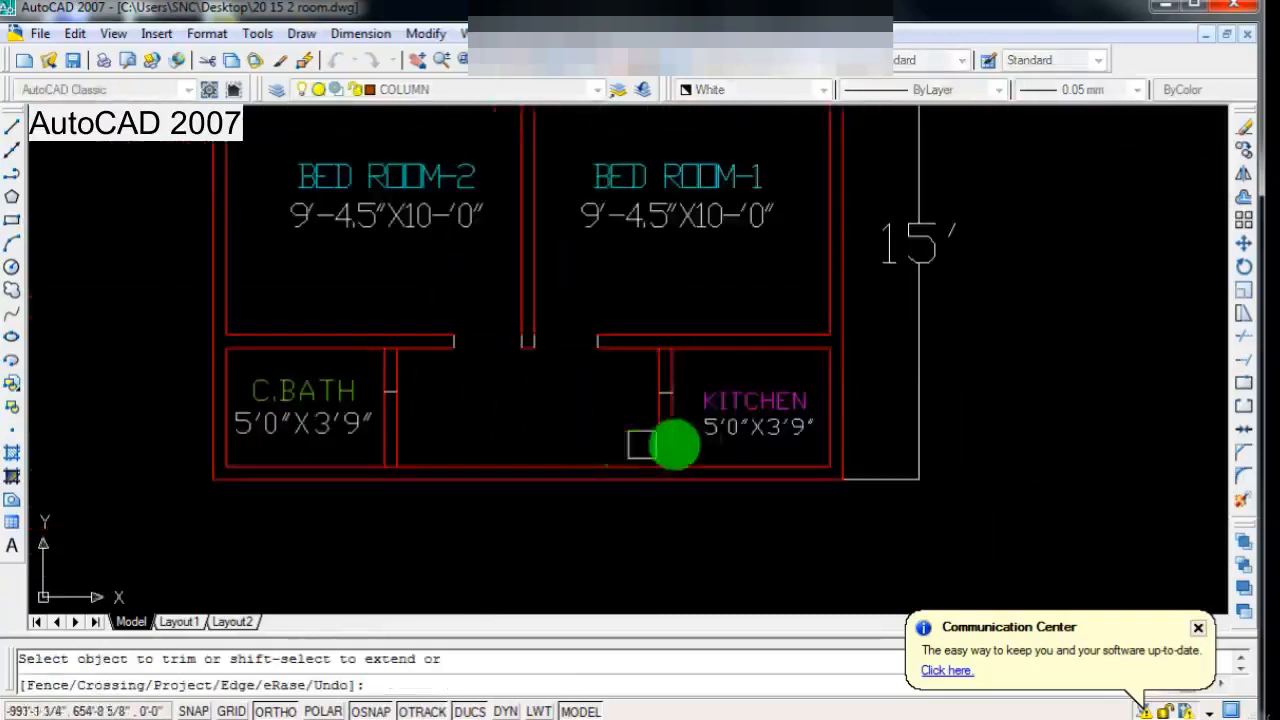
Step: Trim away the partition lines above the short marks beside KITCHEN and C.BATH
scroll(700, 400, up, 3)
scroll(515, 320, down, 3)
scroll(371, 434, up, 2)
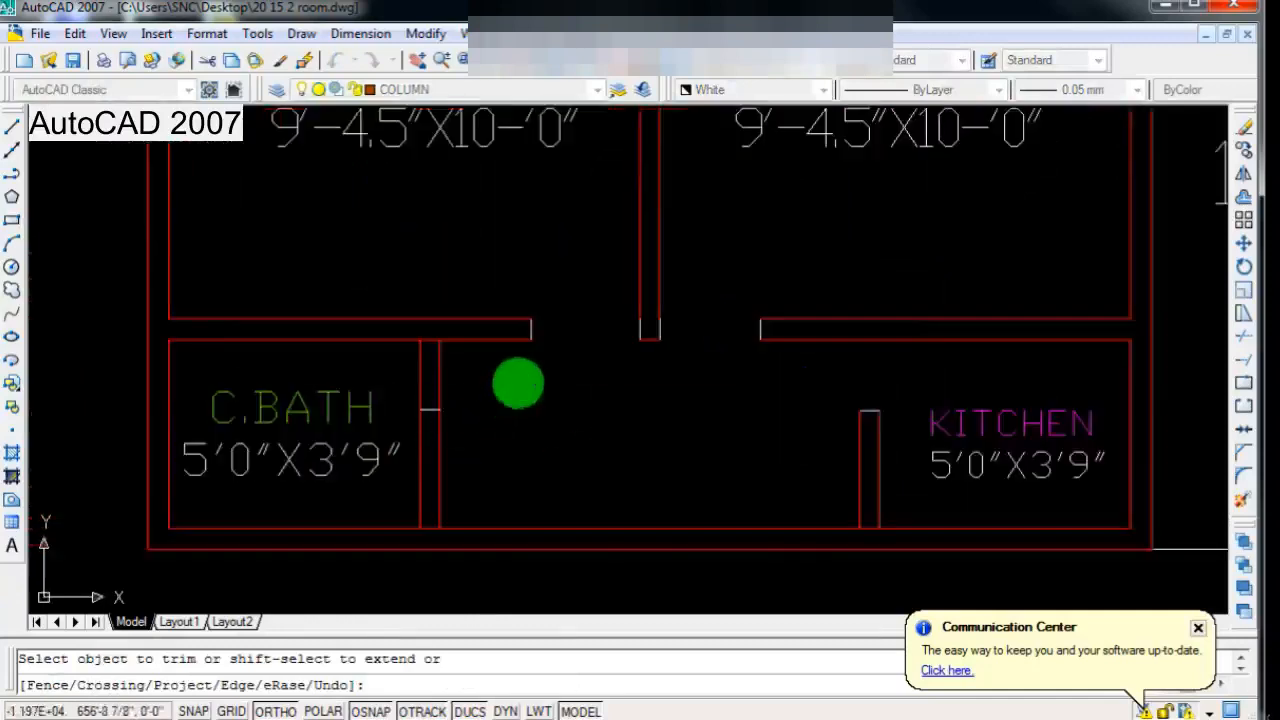
click(389, 362)
scroll(589, 463, down, 3)
scroll(560, 423, up, 3)
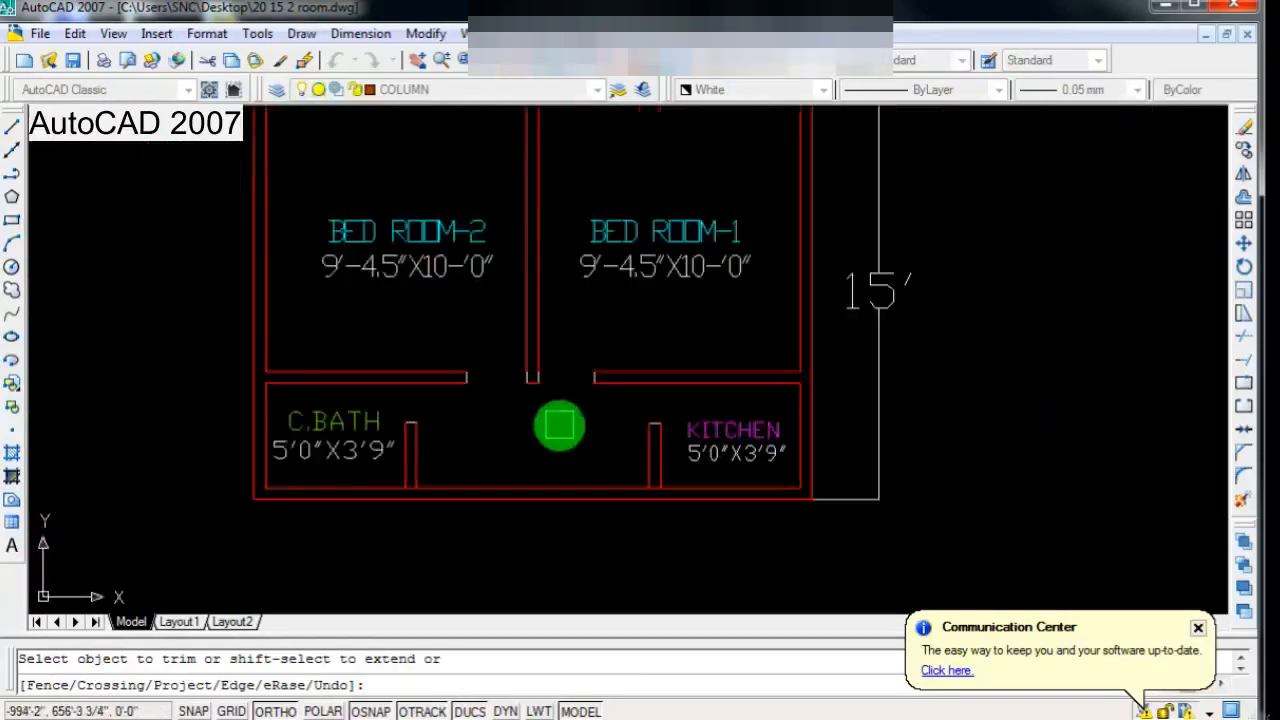
key(Escape)
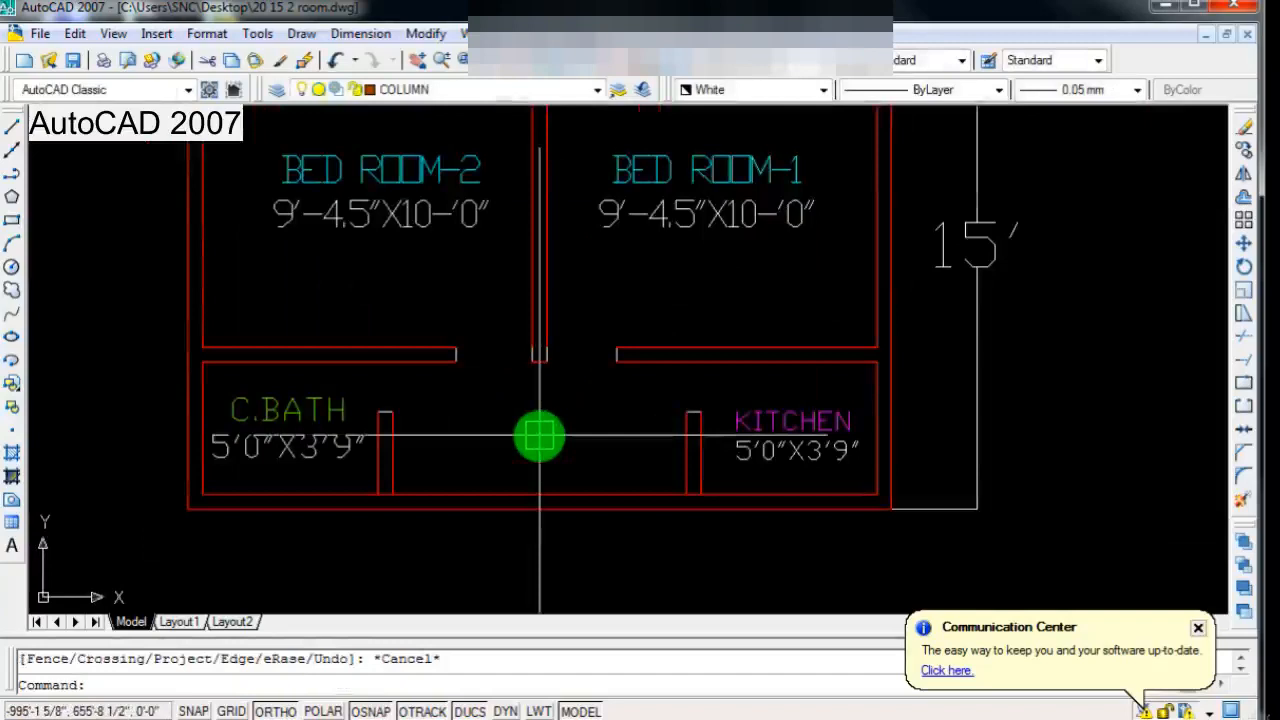
Step: Draw a vertical line across the KITCHEN opening, from the partition's inner corner up to the wall above
text(l)
key(Return)
scroll(682, 440, up, 3)
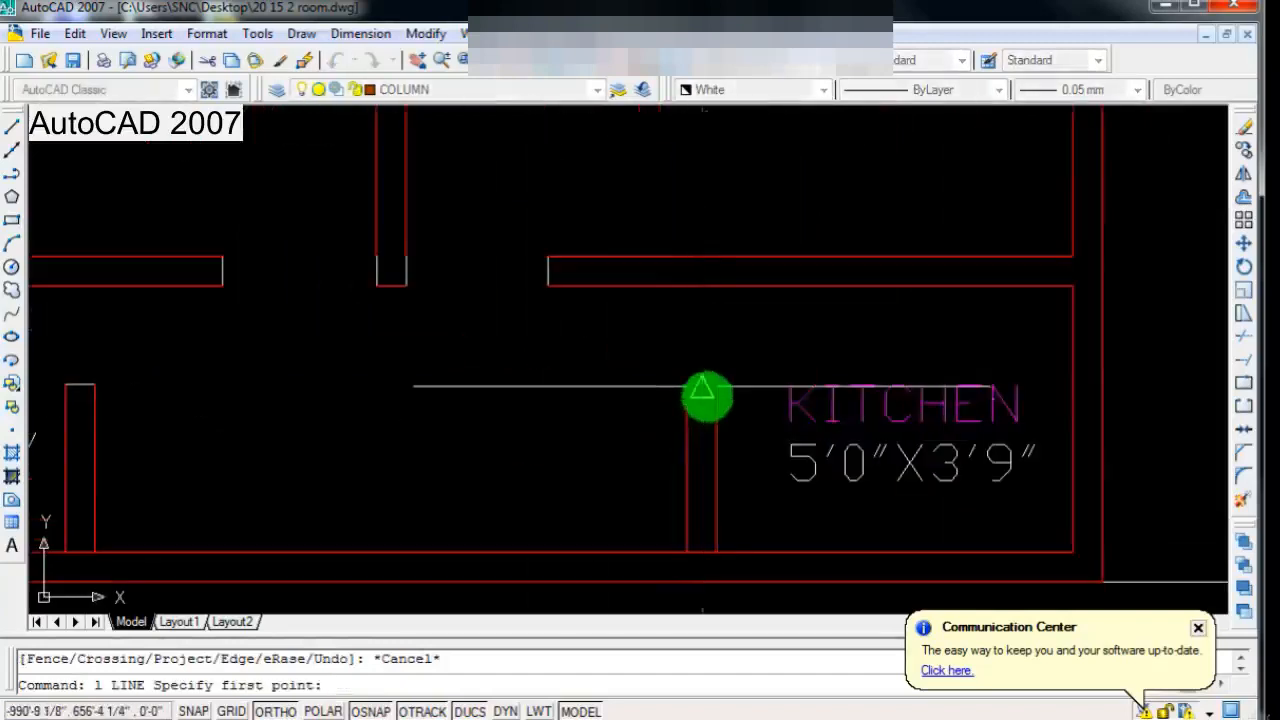
click(717, 387)
click(720, 286)
key(Return)
Step: Draw horizontal lines across the BED ROOM-1 and BED ROOM-2 openings along the bedroom side of the wall
scroll(606, 429, down, 2)
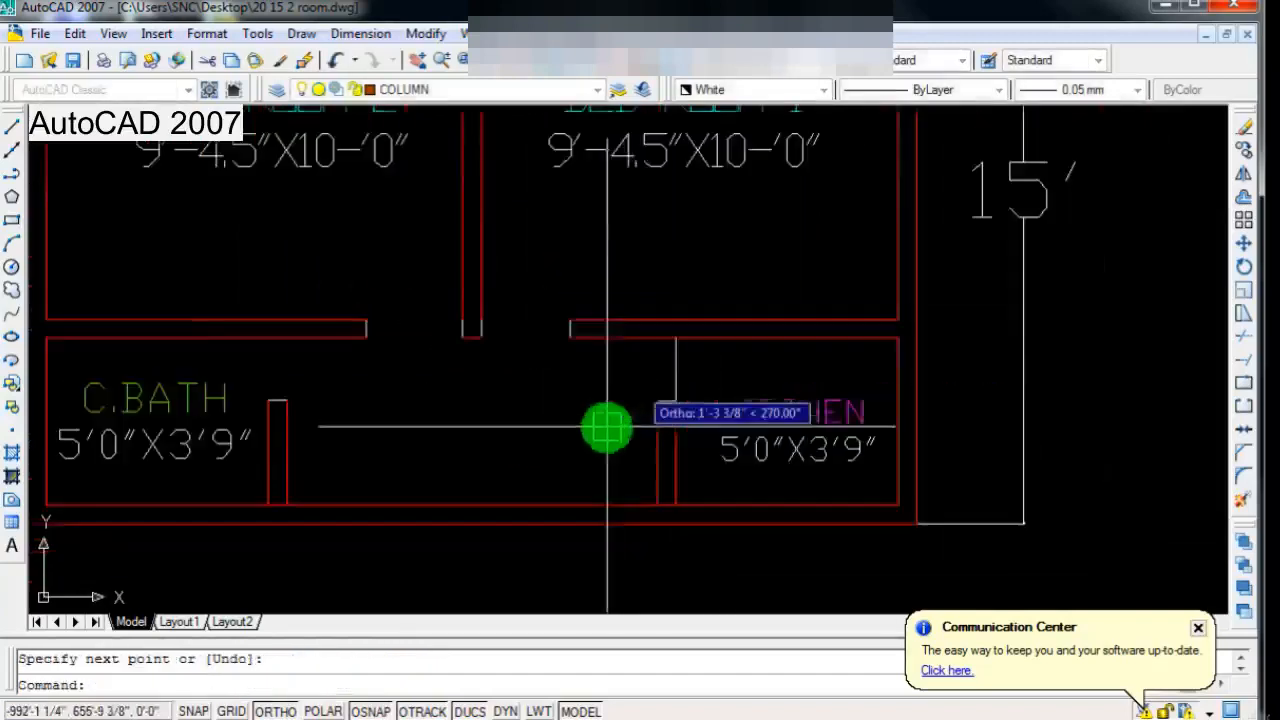
scroll(566, 323, up, 2)
key(Return)
click(575, 316)
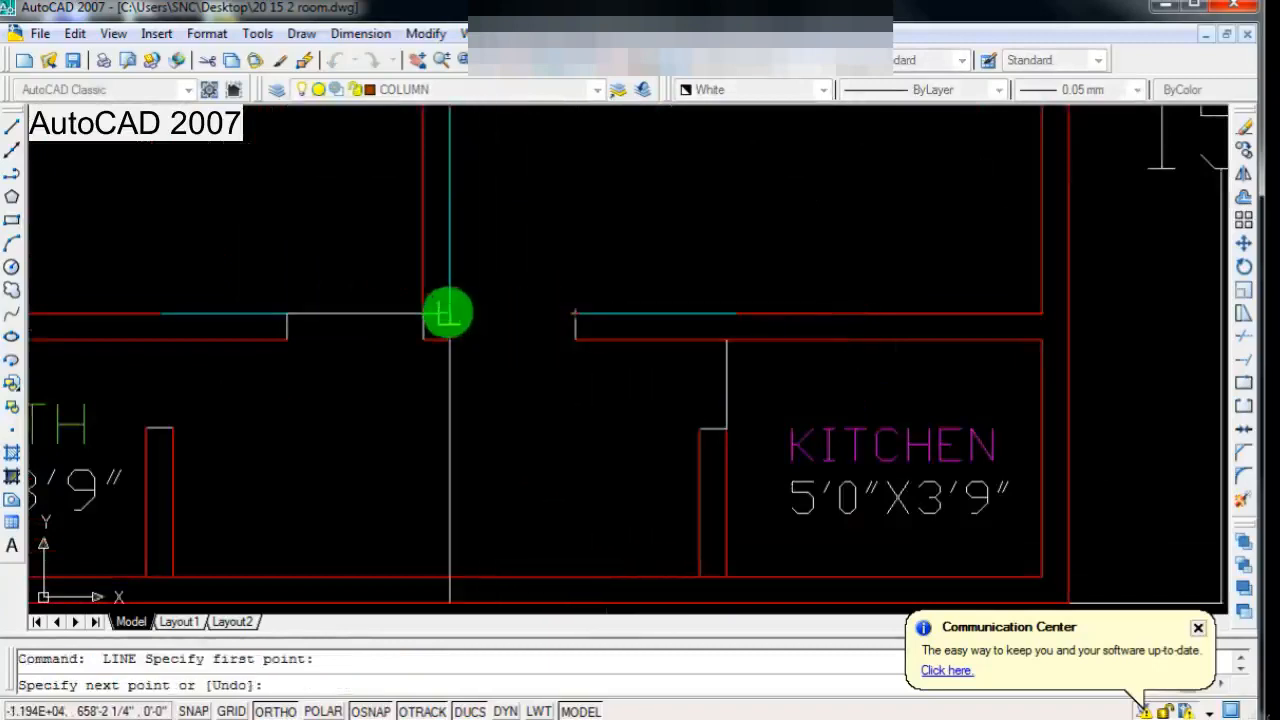
scroll(448, 314, down, 3)
scroll(386, 314, up, 3)
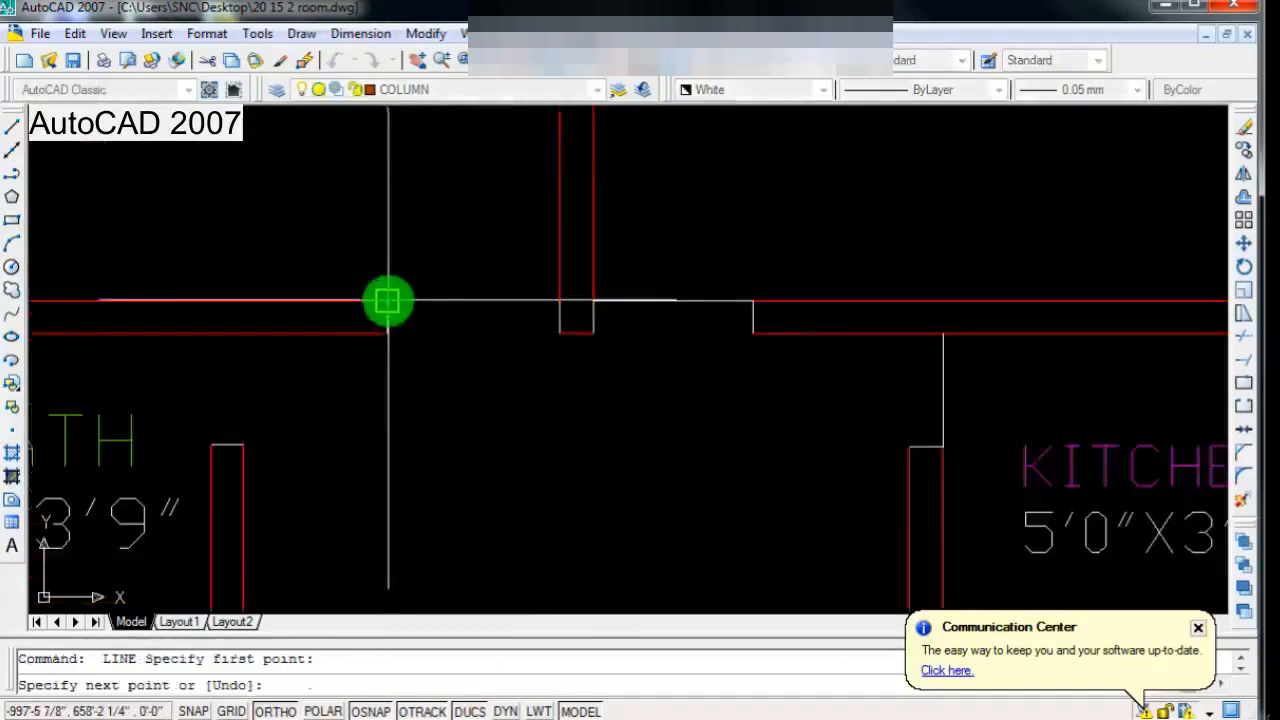
click(551, 300)
key(Return)
Step: Draw a vertical line across the C.BATH opening, from the partition's bath-side corner up to the wall above
scroll(515, 362, down, 2)
scroll(350, 440, up, 3)
key(Return)
click(256, 374)
click(252, 234)
key(Return)
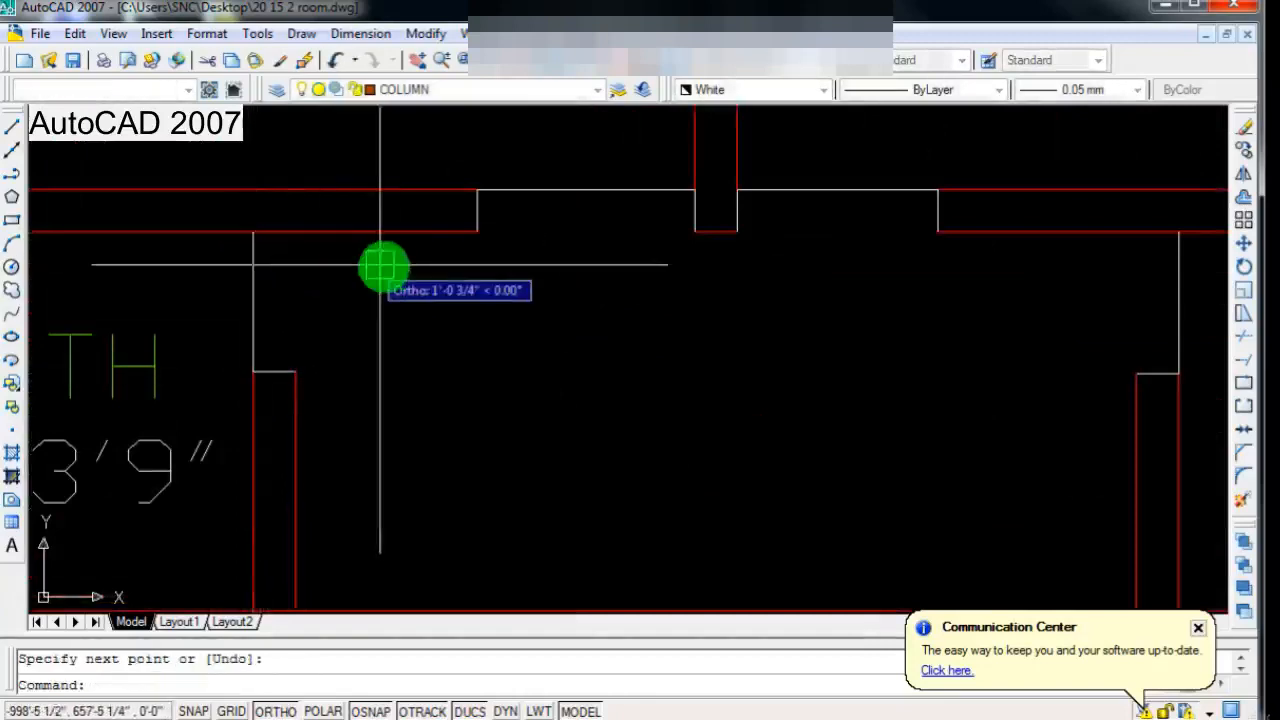
Step: Select the four lines spanning the kitchen, bedroom and bath openings and colour them yellow
scroll(381, 268, down, 4)
scroll(682, 270, up, 3)
click(704, 307)
scroll(695, 316, down, 2)
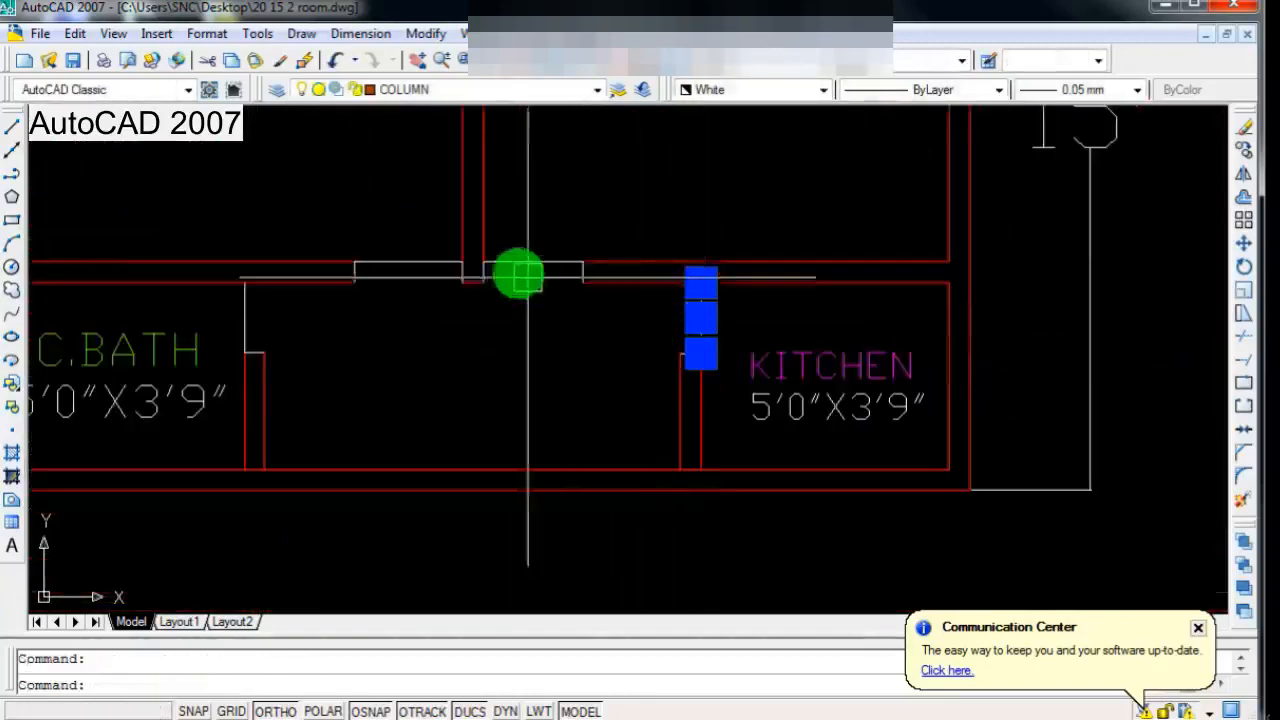
click(525, 268)
click(400, 265)
click(247, 317)
scroll(366, 325, down, 2)
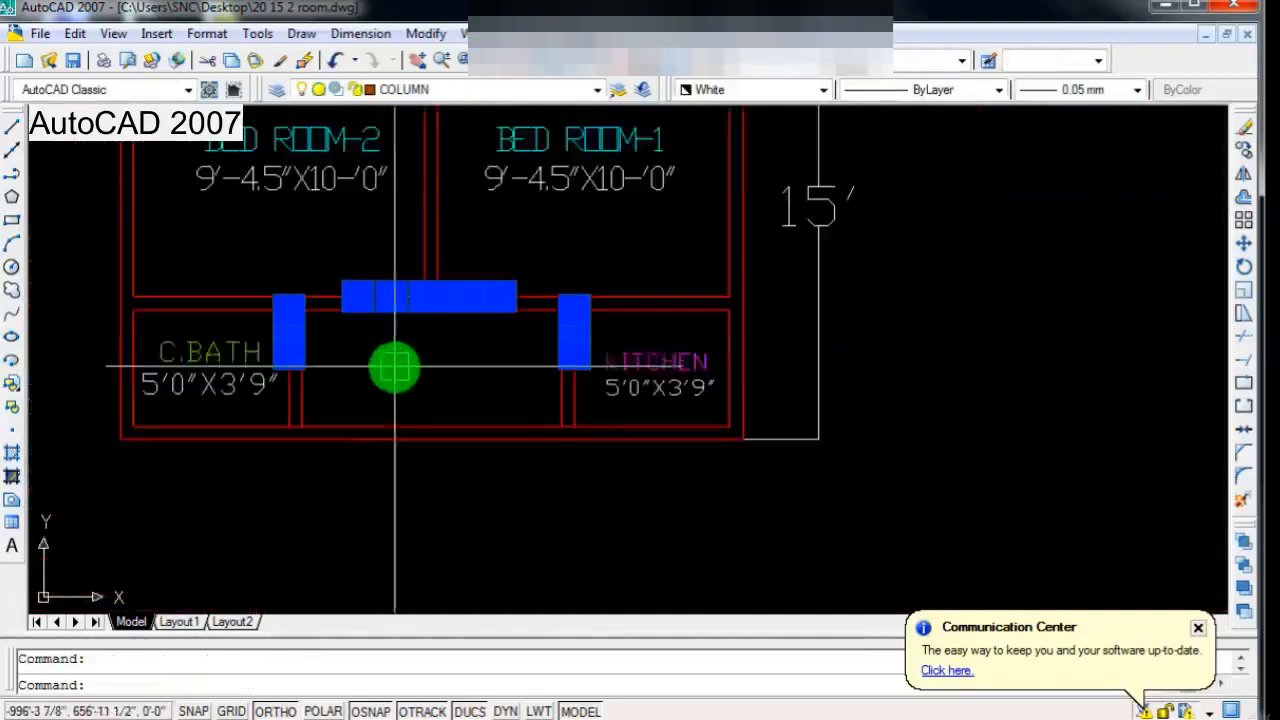
scroll(395, 369, up, 1)
click(727, 92)
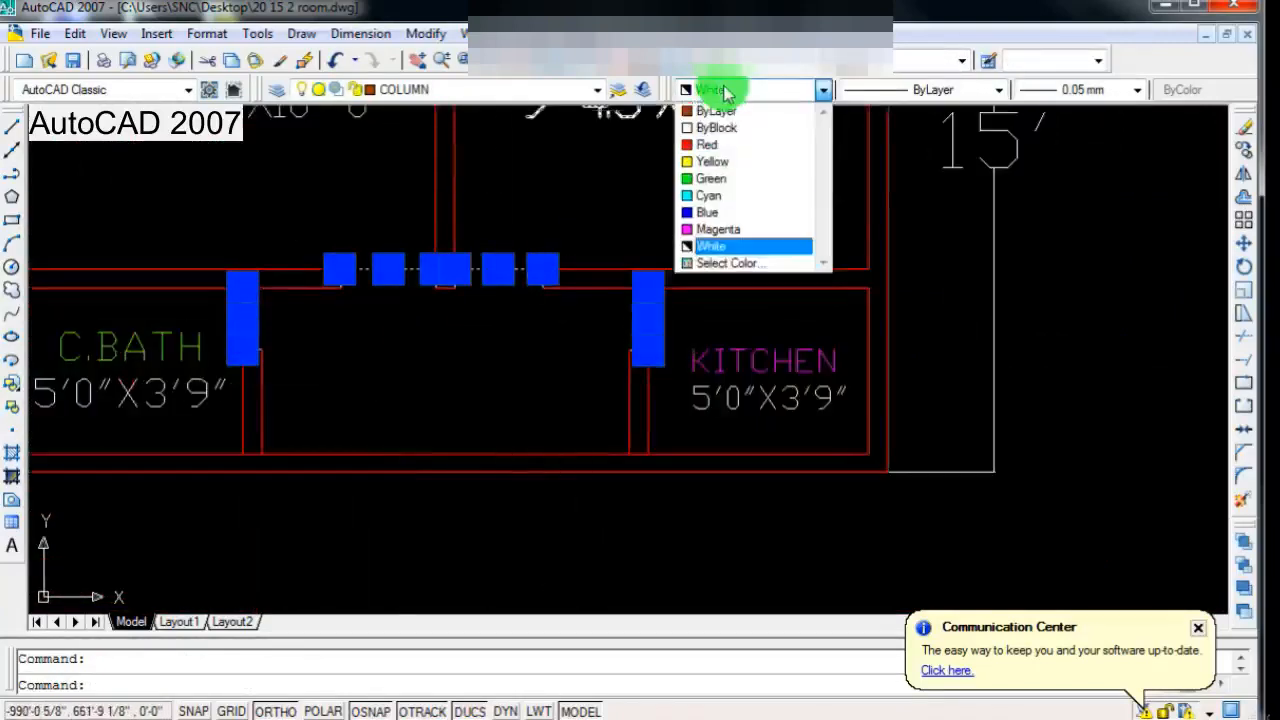
click(707, 165)
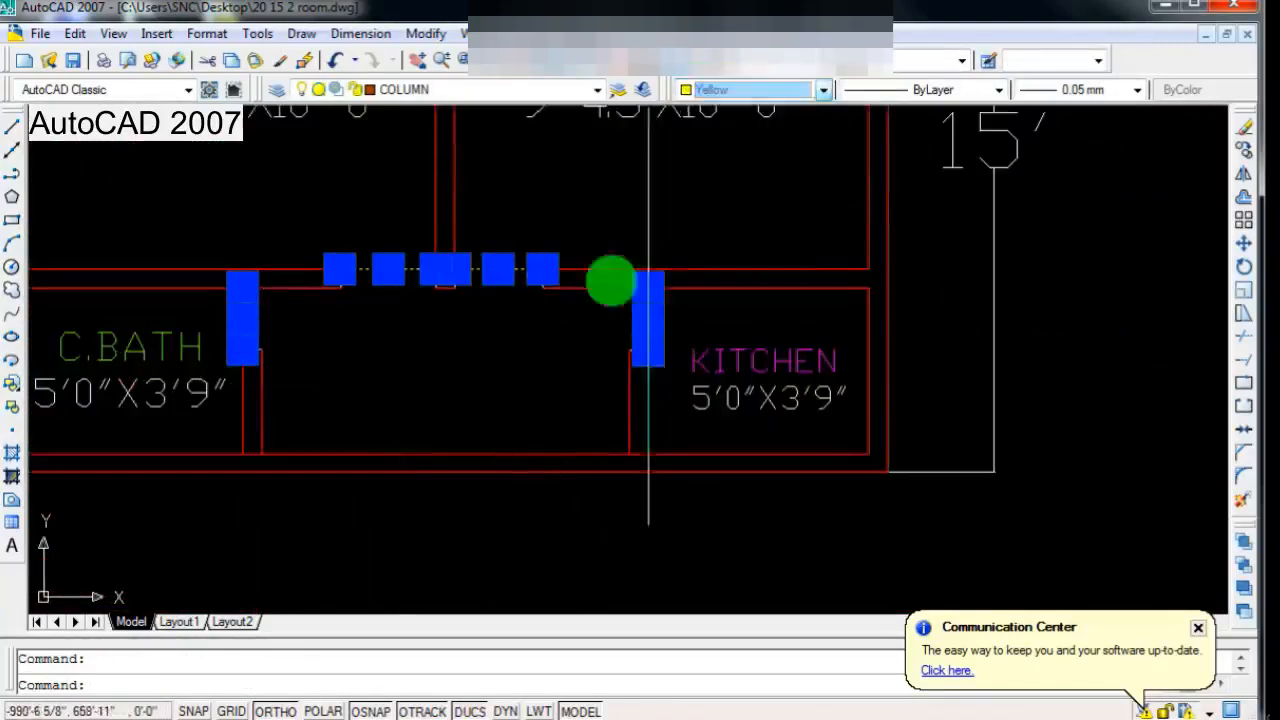
Step: Change the colour of the four opening lines to index colour 224
click(762, 92)
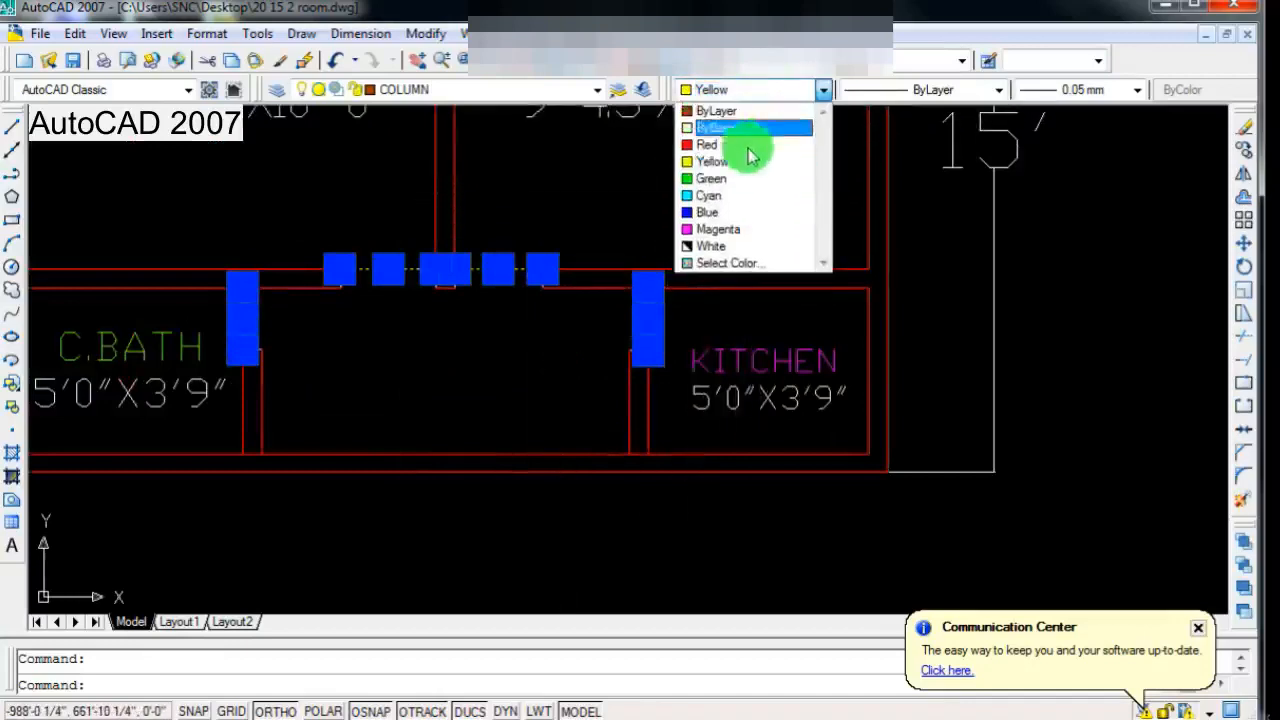
click(736, 262)
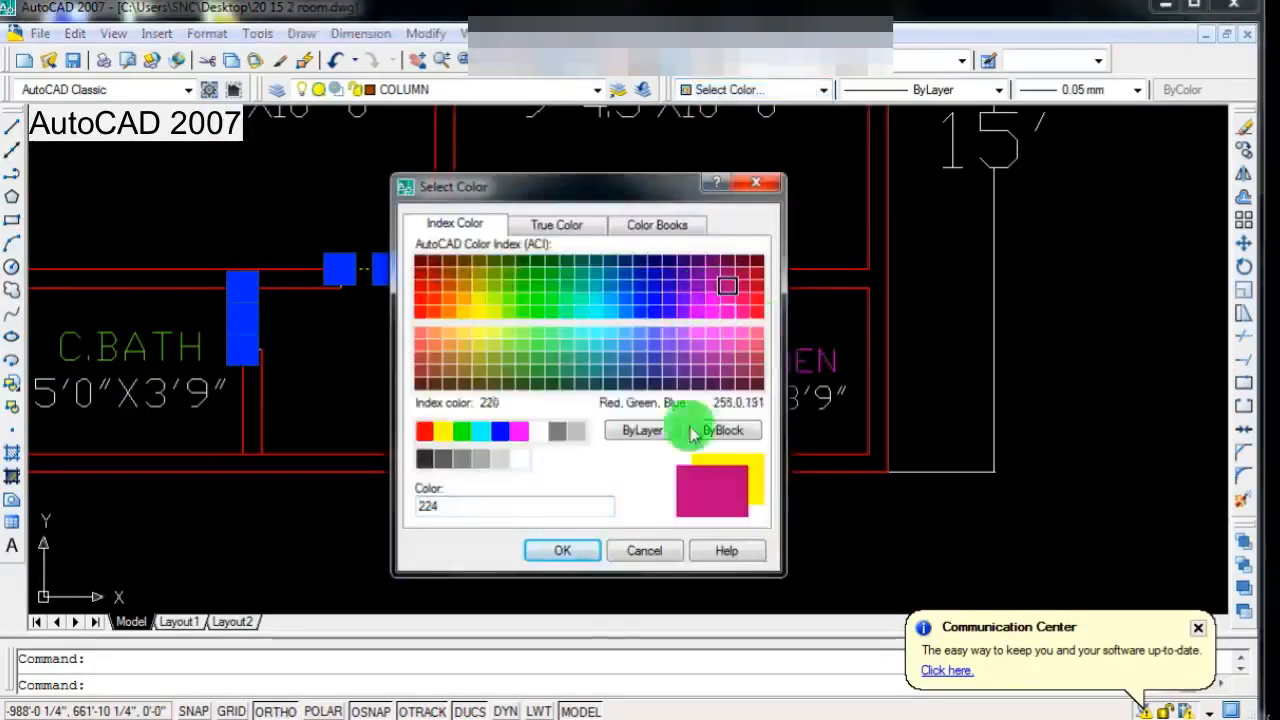
click(550, 555)
scroll(502, 493, down, 4)
key(Escape)
scroll(442, 454, up, 3)
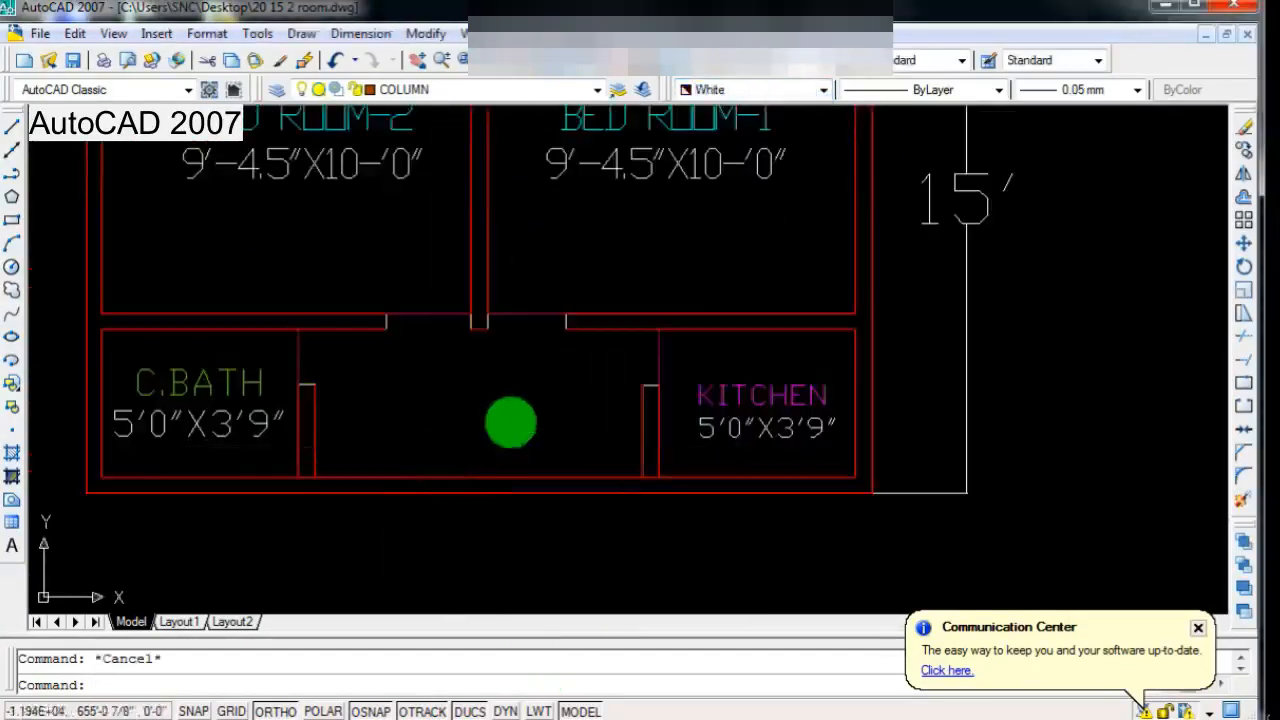
Step: Examine the recoloured door openings in relation to the bedrooms, bath and kitchen
scroll(482, 436, down, 2)
scroll(480, 451, up, 2)
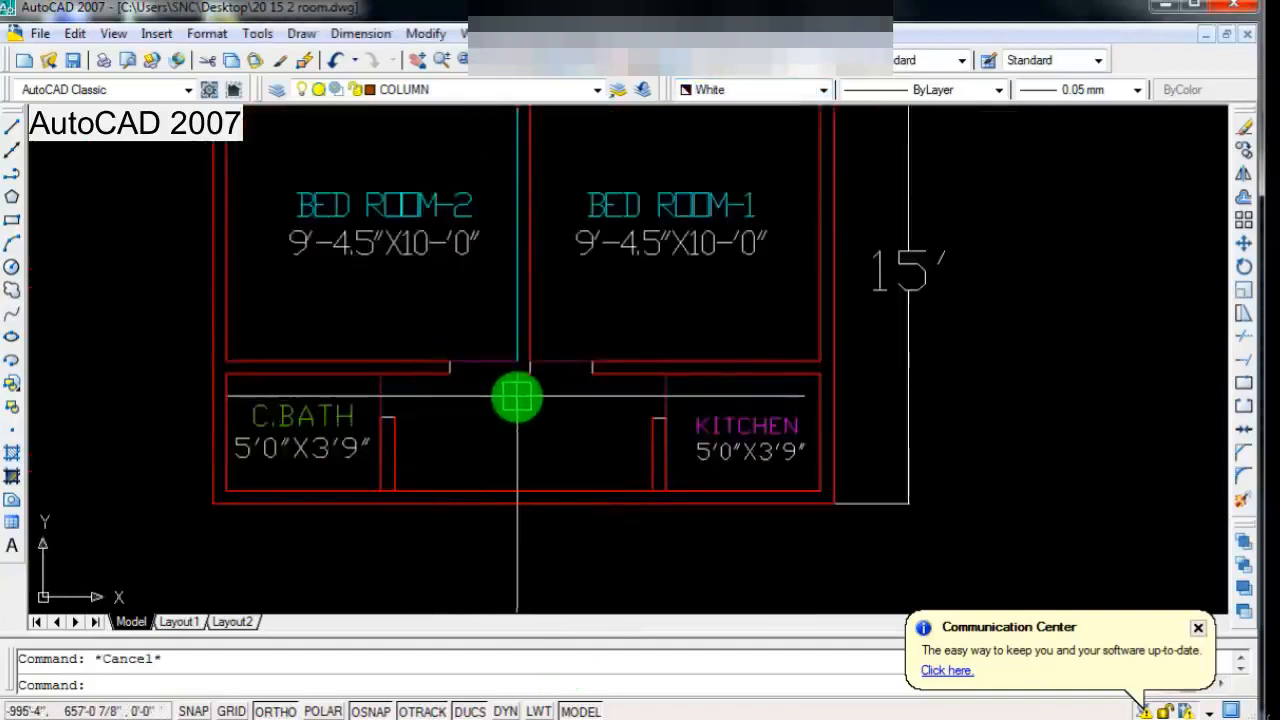
scroll(589, 374, up, 1)
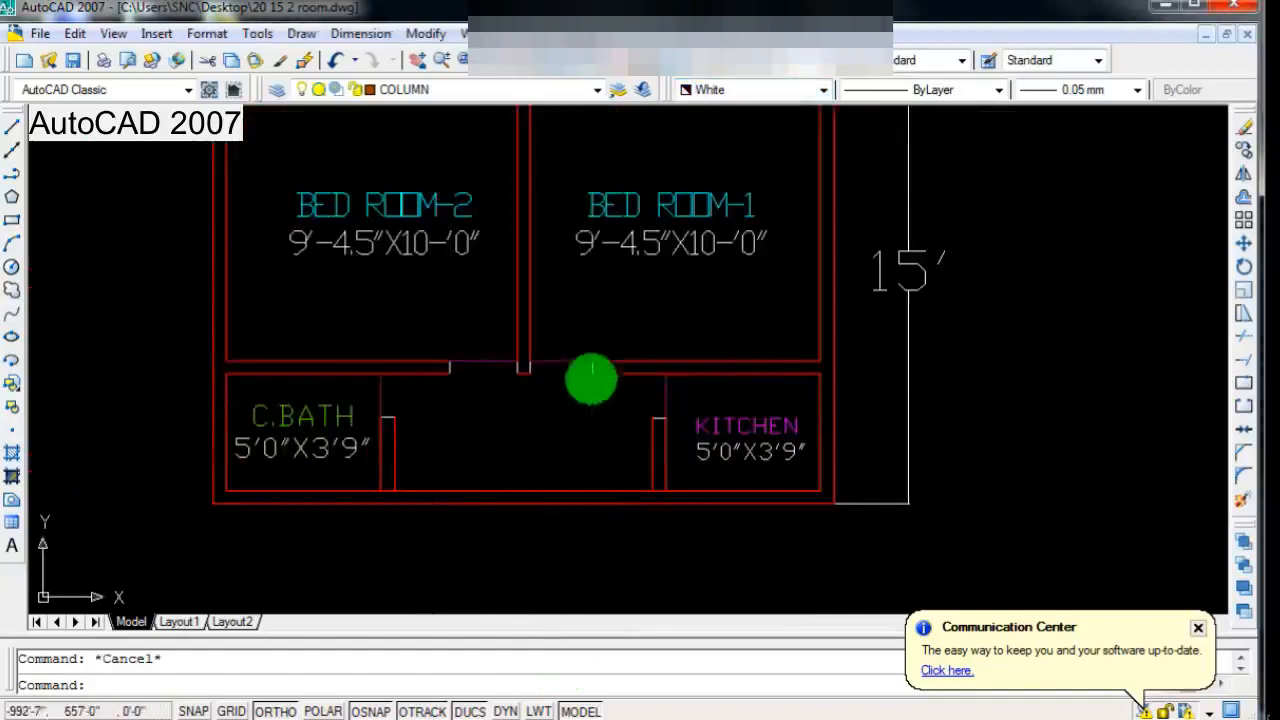
scroll(540, 392, down, 3)
scroll(443, 350, up, 3)
scroll(443, 350, down, 2)
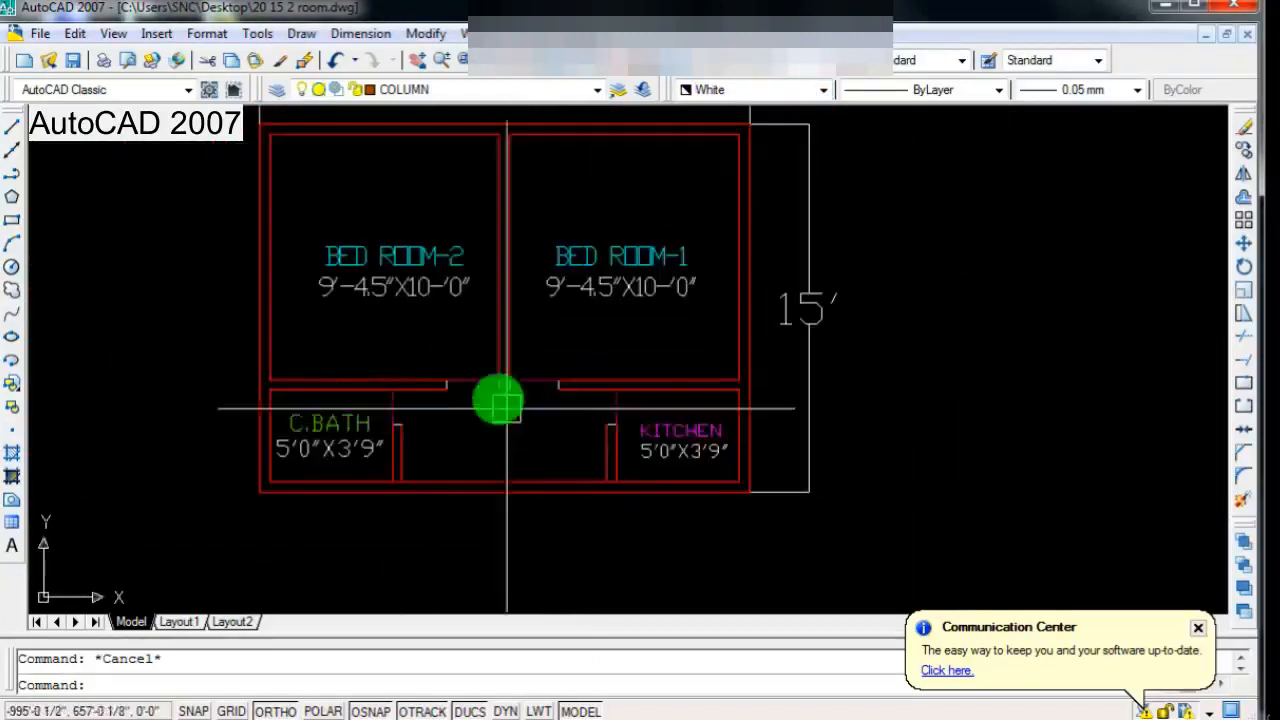
scroll(487, 382, up, 1)
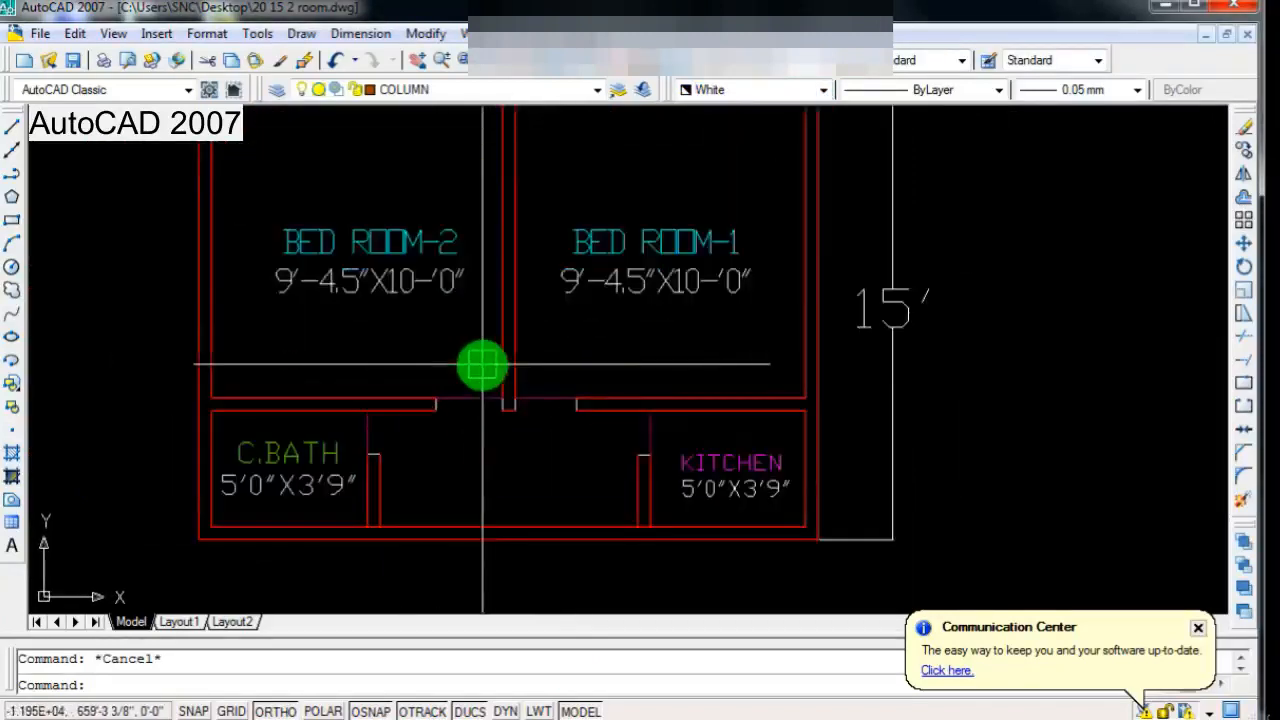
scroll(482, 365, down, 5)
Step: Draw two short vertical lines across the upper outer wall of BED ROOM-2, marking an opening
scroll(480, 346, up, 4)
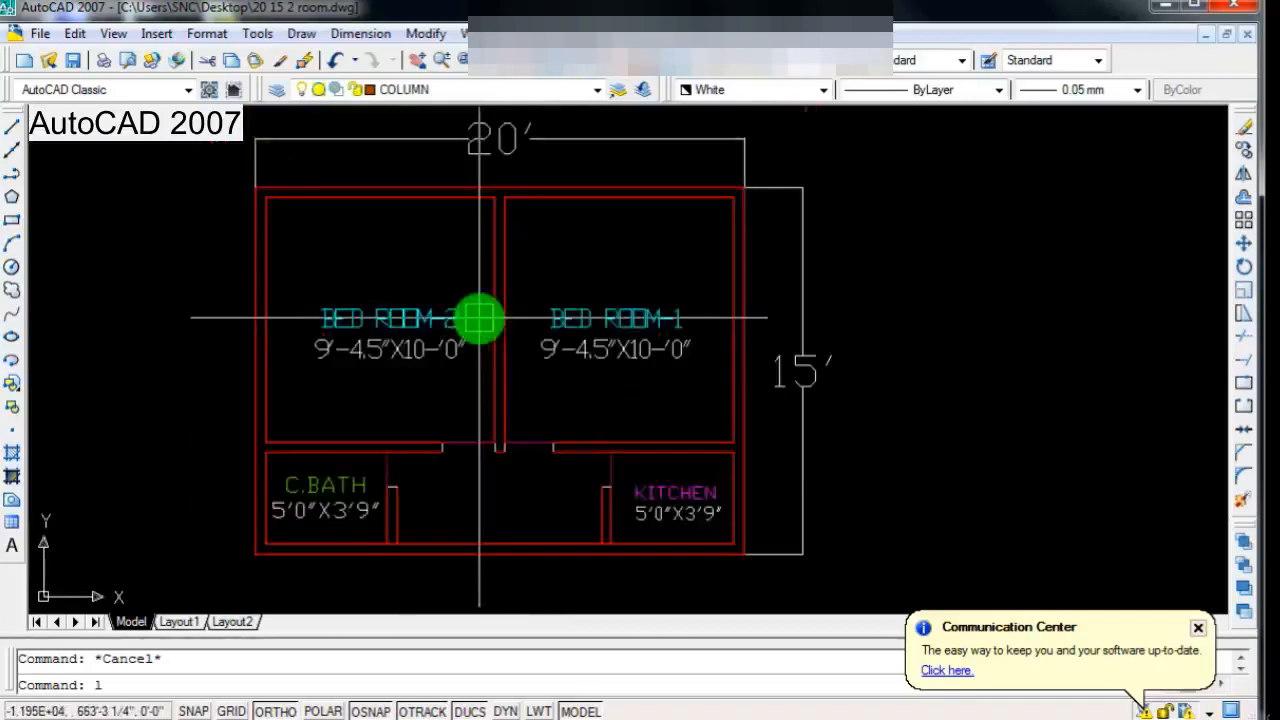
key(Return)
scroll(389, 252, up, 3)
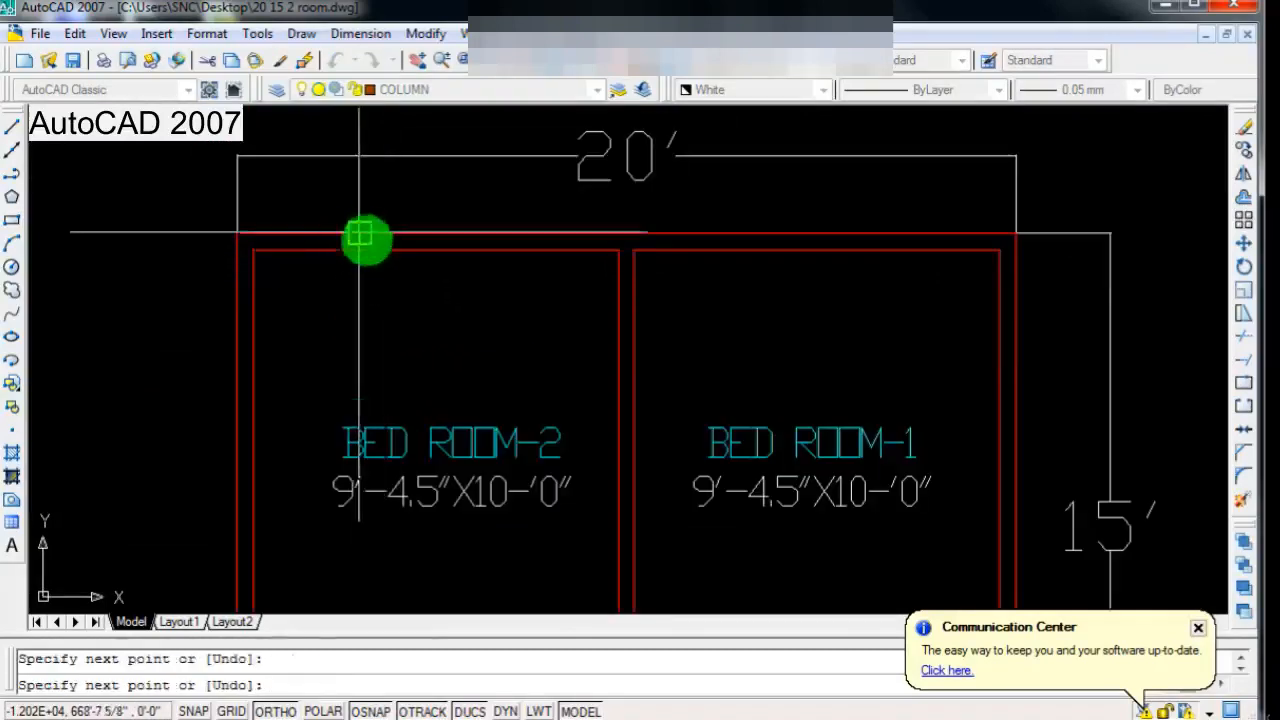
key(Return)
key(Return)
Step: Draw two short vertical lines across the upper outer wall of BED ROOM-1, marking an opening
key(Return)
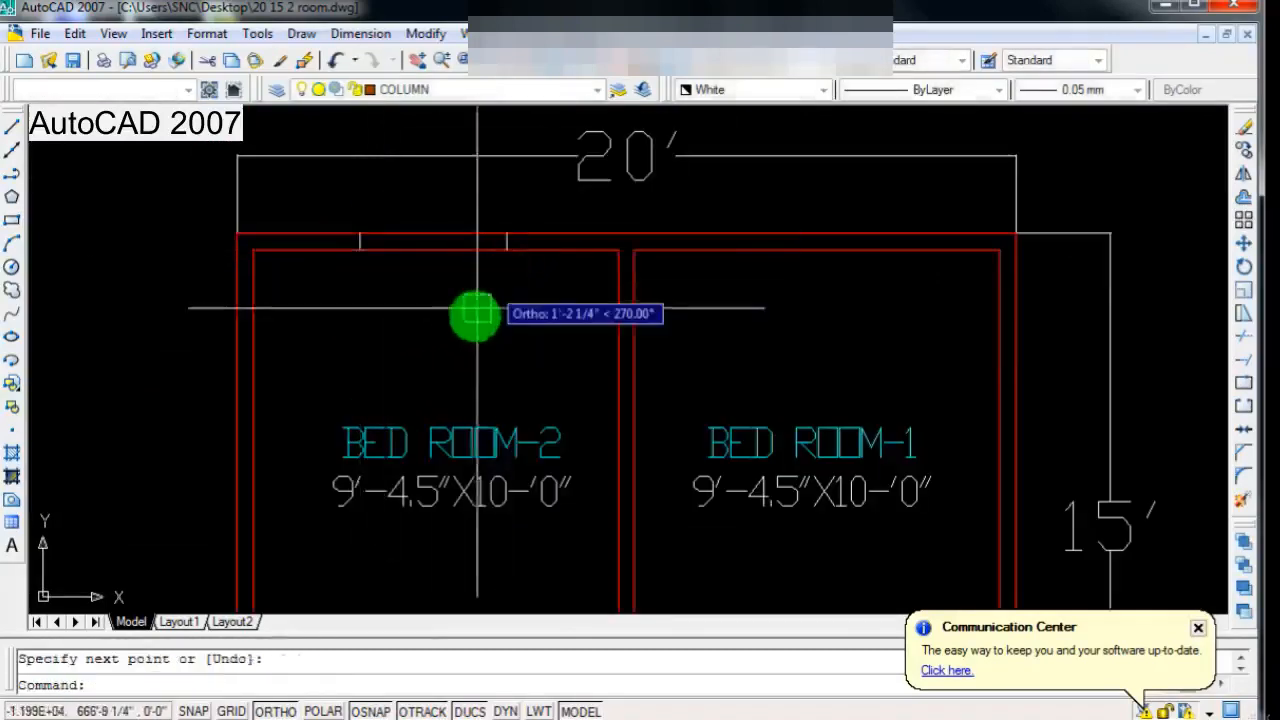
scroll(614, 303, down, 2)
scroll(651, 257, up, 3)
key(Return)
click(655, 238)
click(654, 216)
key(Return)
key(Return)
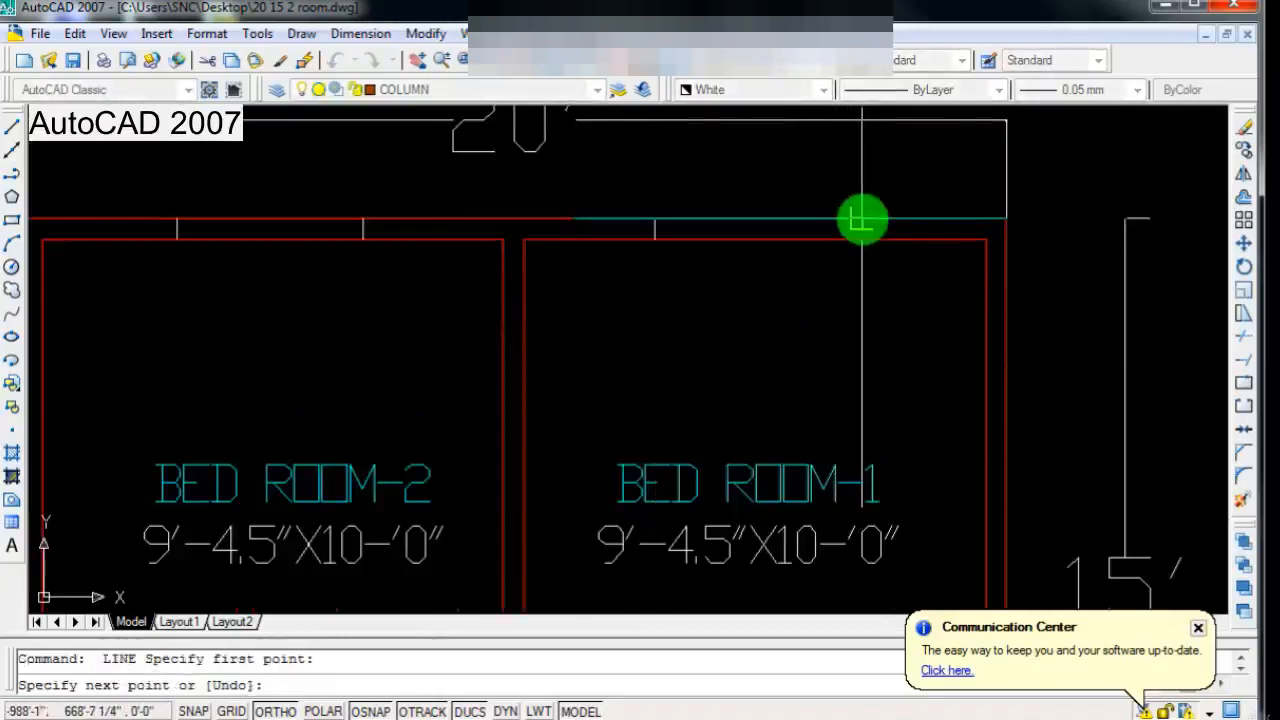
Step: Draw two short horizontal lines across the outer side wall of BED ROOM-1, marking an opening
key(Return)
scroll(623, 346, down, 2)
scroll(763, 349, up, 3)
key(Return)
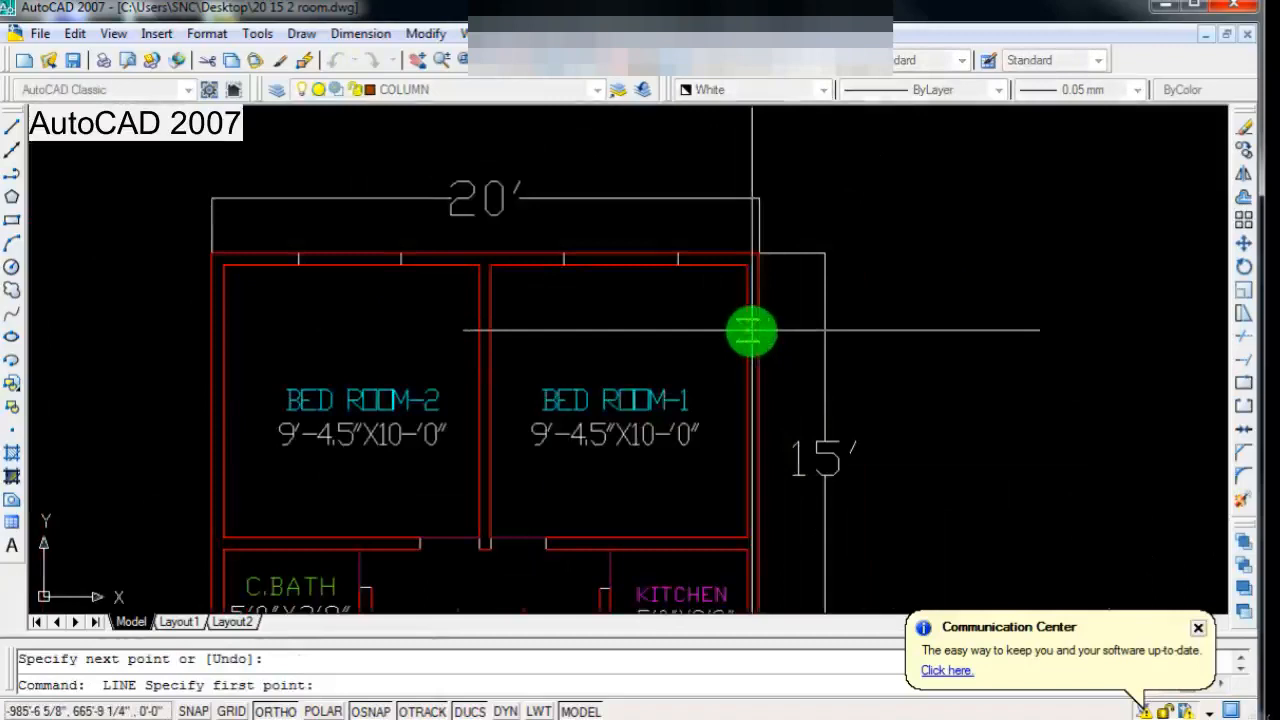
click(752, 331)
key(Return)
scroll(759, 330, down, 2)
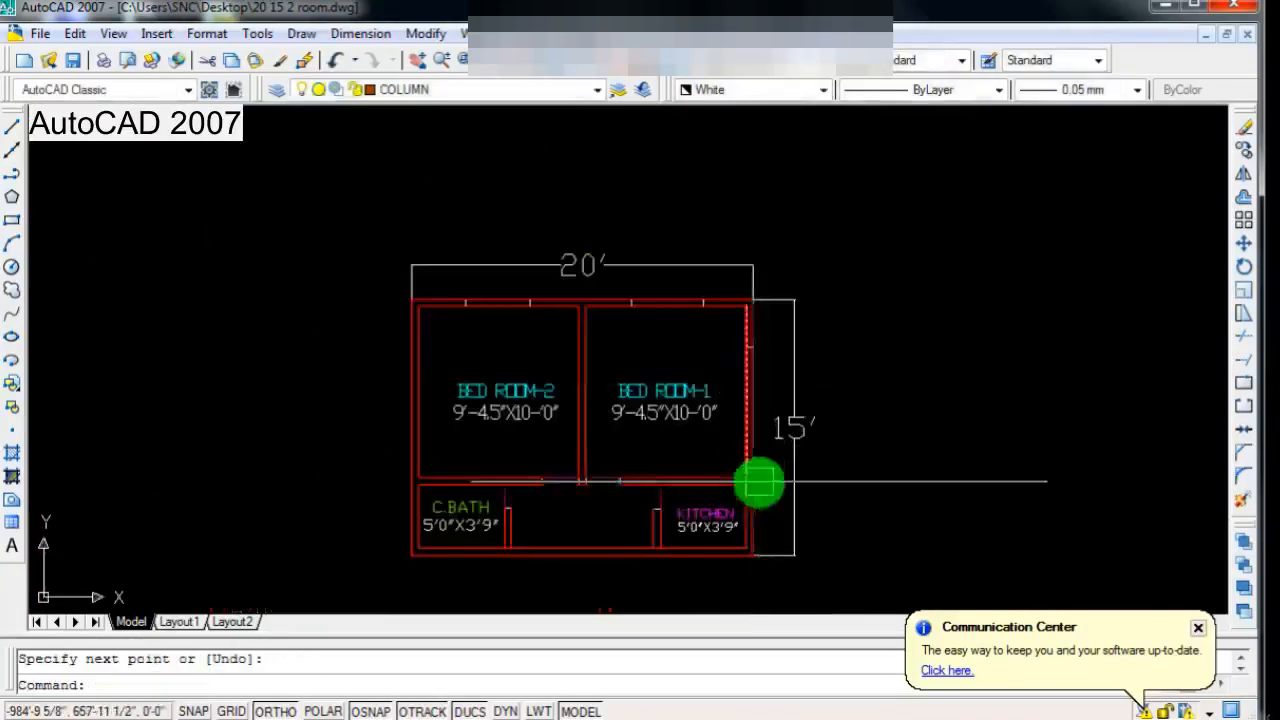
scroll(757, 480, up, 3)
Step: Draw two short horizontal lines across the outer side wall of BED ROOM-2, marking an opening
key(Return)
key(Return)
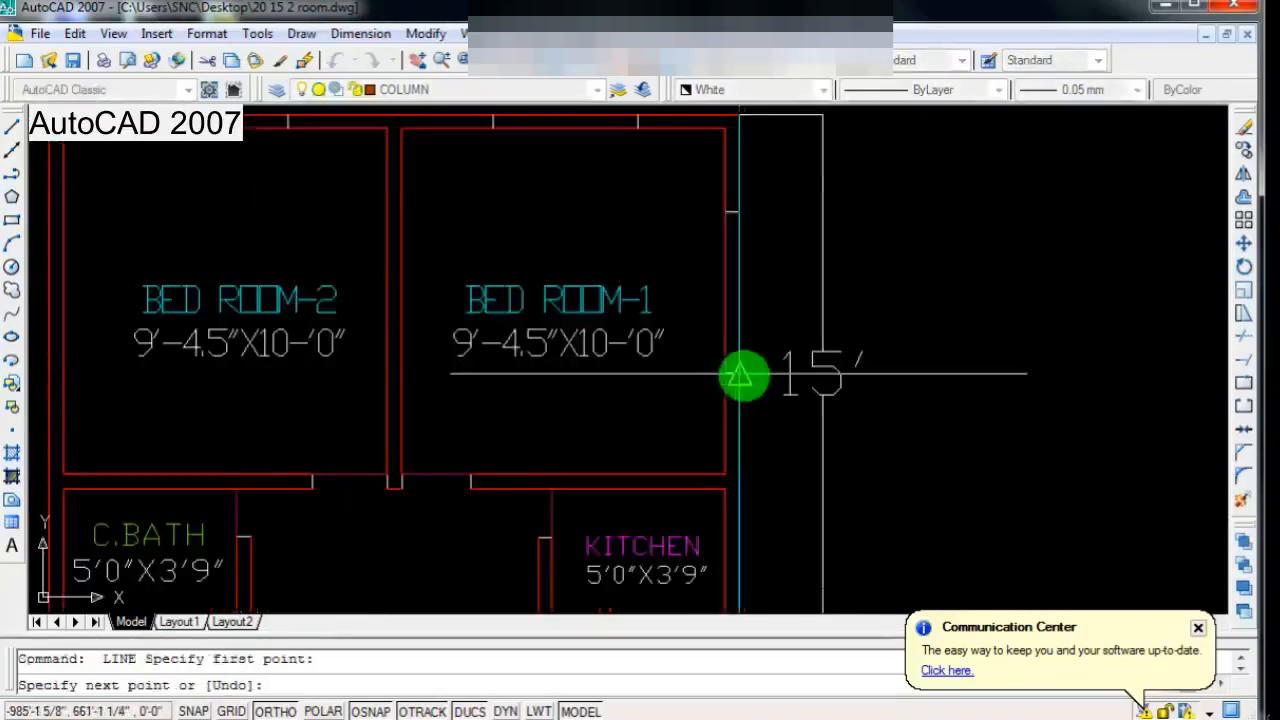
scroll(740, 374, down, 2)
scroll(330, 296, up, 2)
key(Return)
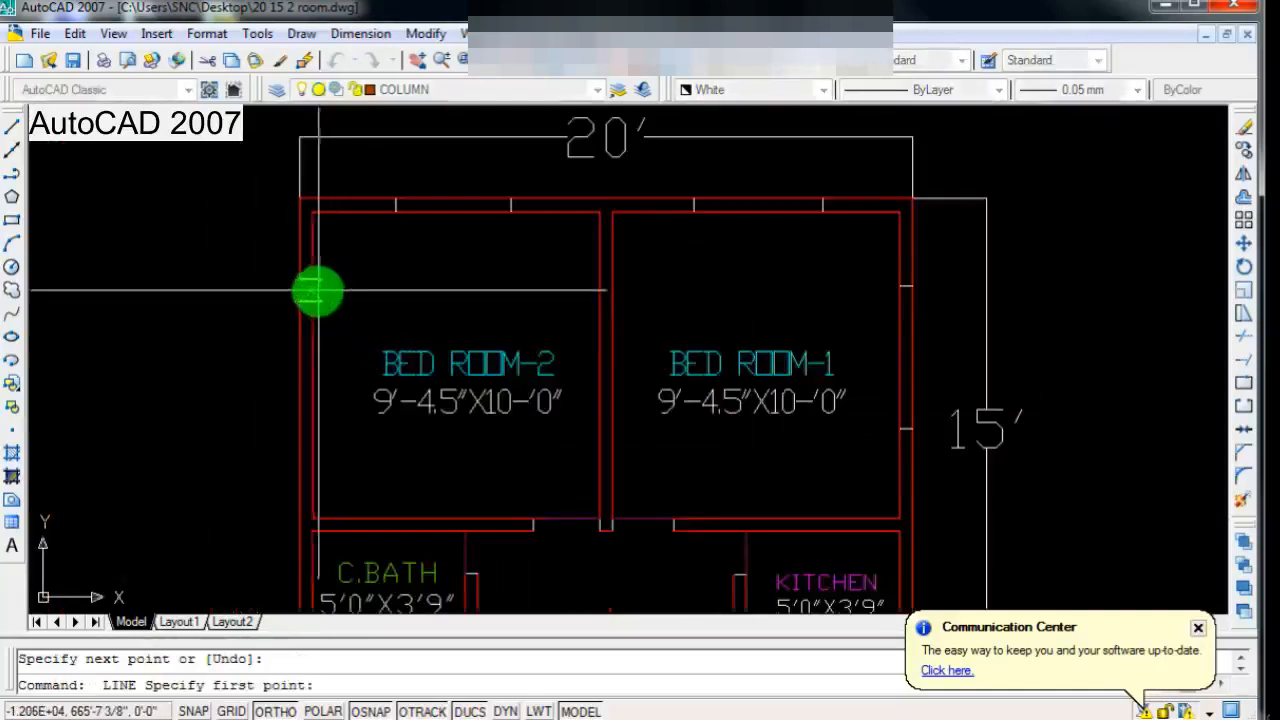
click(312, 290)
key(Return)
scroll(336, 344, down, 1)
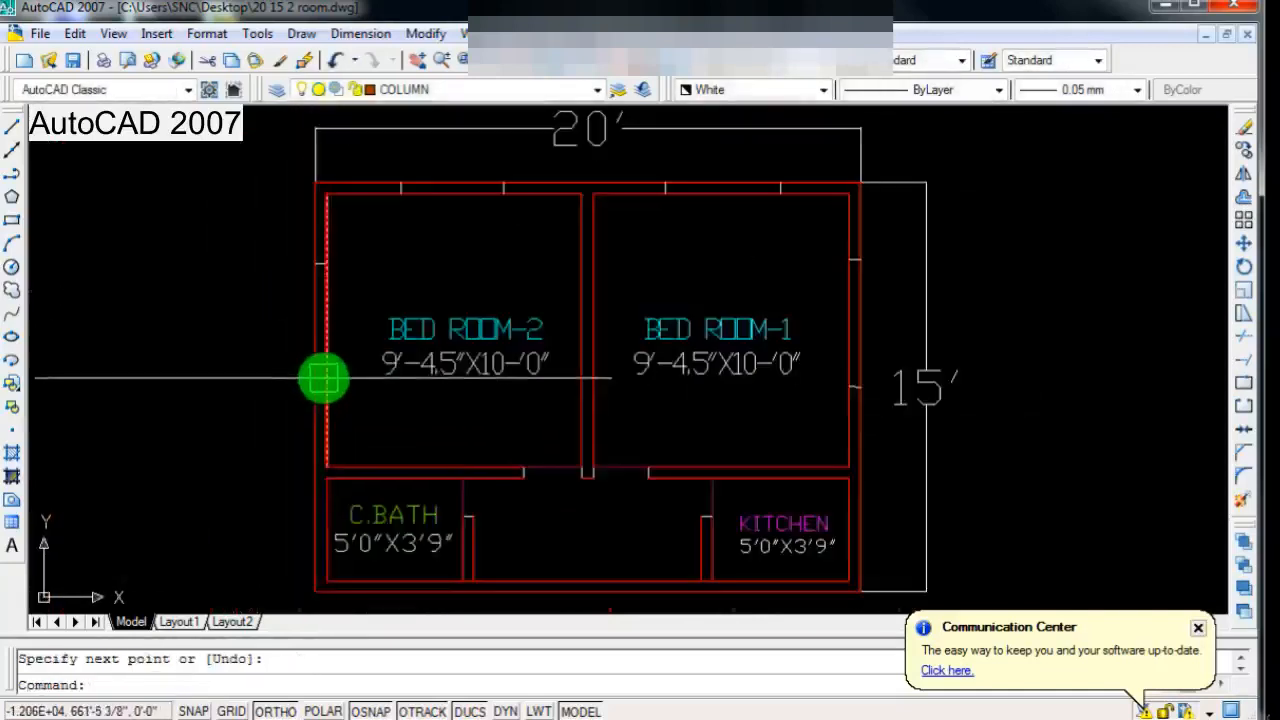
key(Return)
click(324, 380)
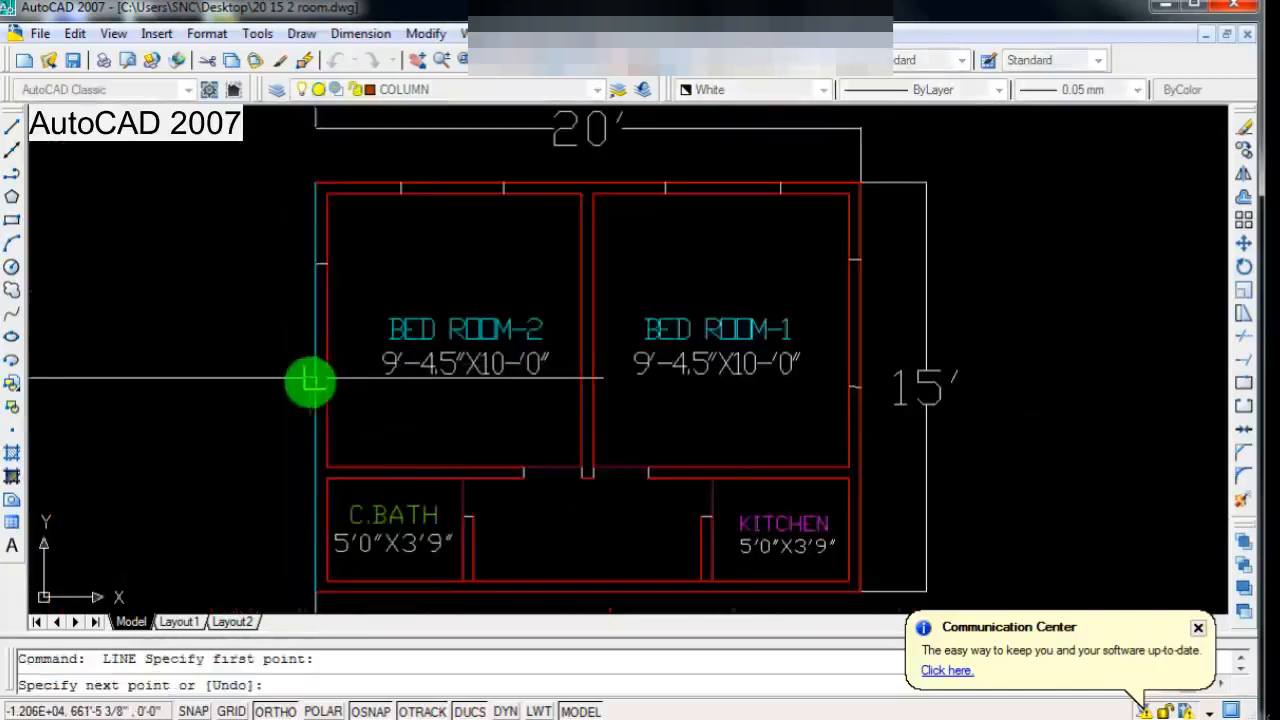
key(Return)
Step: Draw two short horizontal lines across the outer side wall of C.BATH, marking an opening
scroll(429, 286, down, 2)
scroll(474, 462, down, 2)
scroll(483, 498, up, 3)
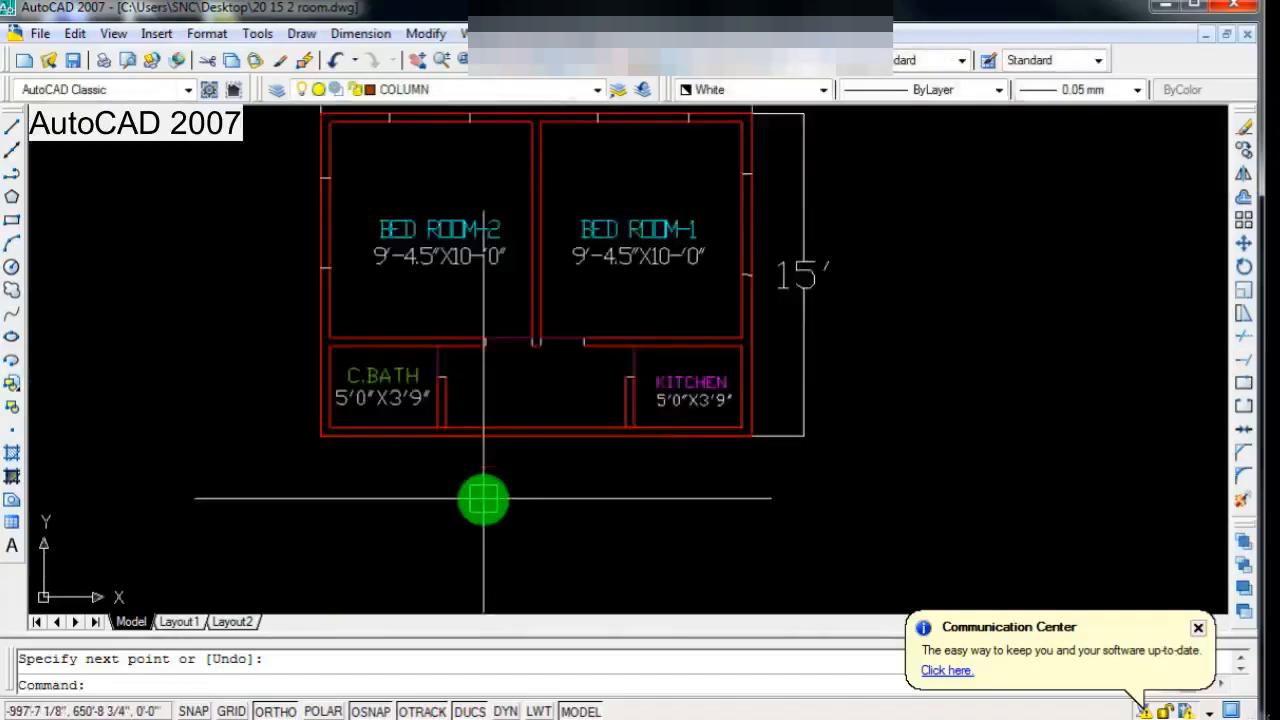
scroll(420, 477, down, 1)
scroll(363, 425, up, 3)
scroll(380, 421, down, 1)
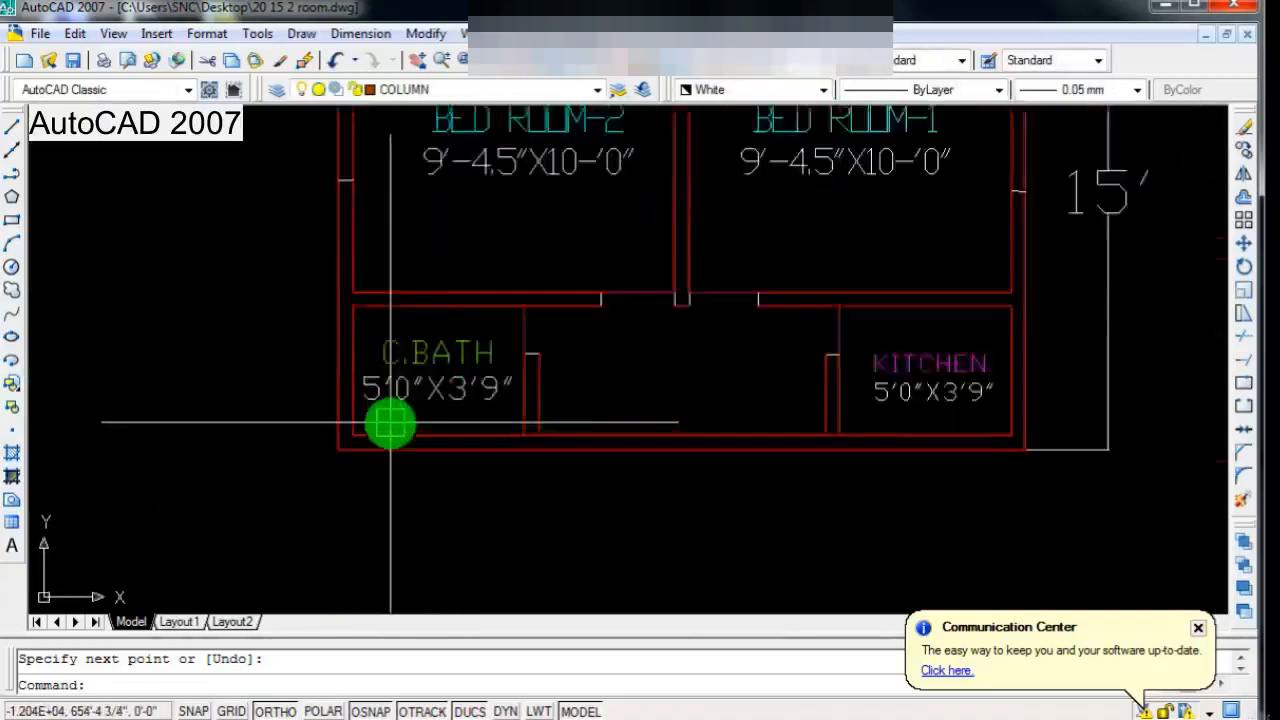
scroll(385, 405, up, 2)
key(Return)
click(318, 303)
key(Return)
key(Return)
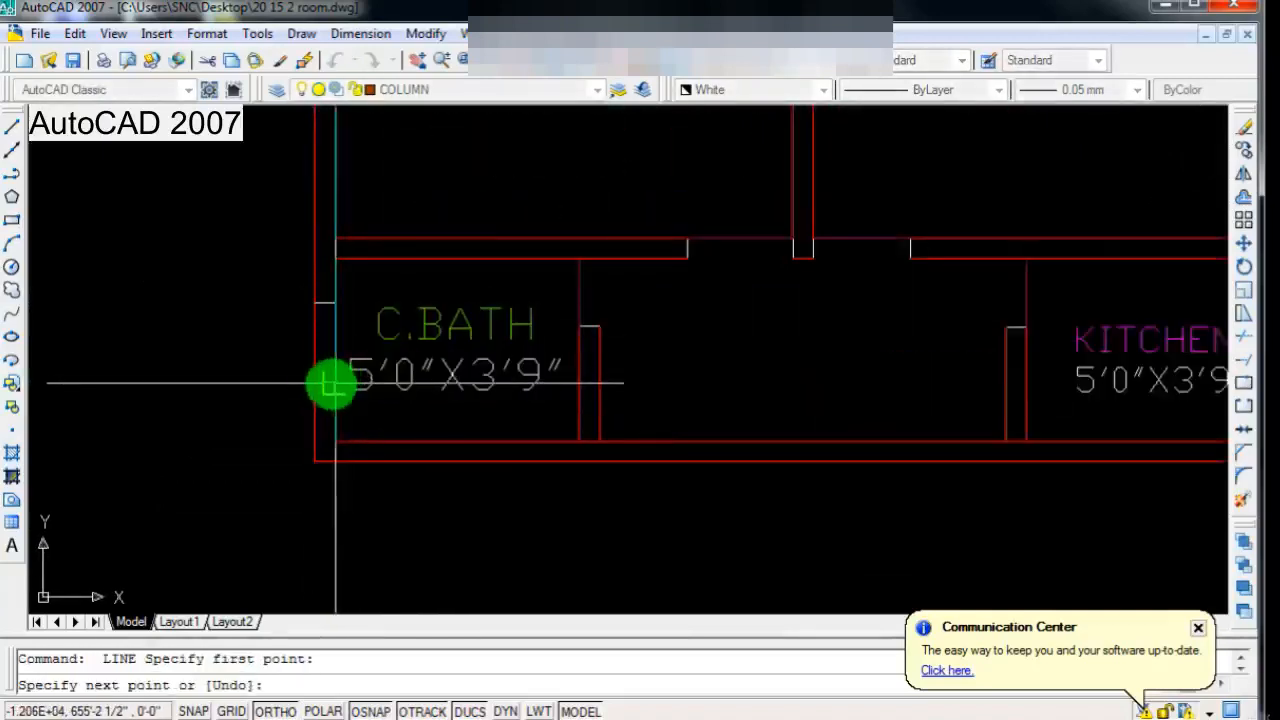
Step: Draw two short horizontal lines across the outer side wall of KITCHEN, marking an opening
key(Return)
scroll(340, 390, down, 2)
scroll(803, 380, down, 1)
scroll(634, 357, up, 3)
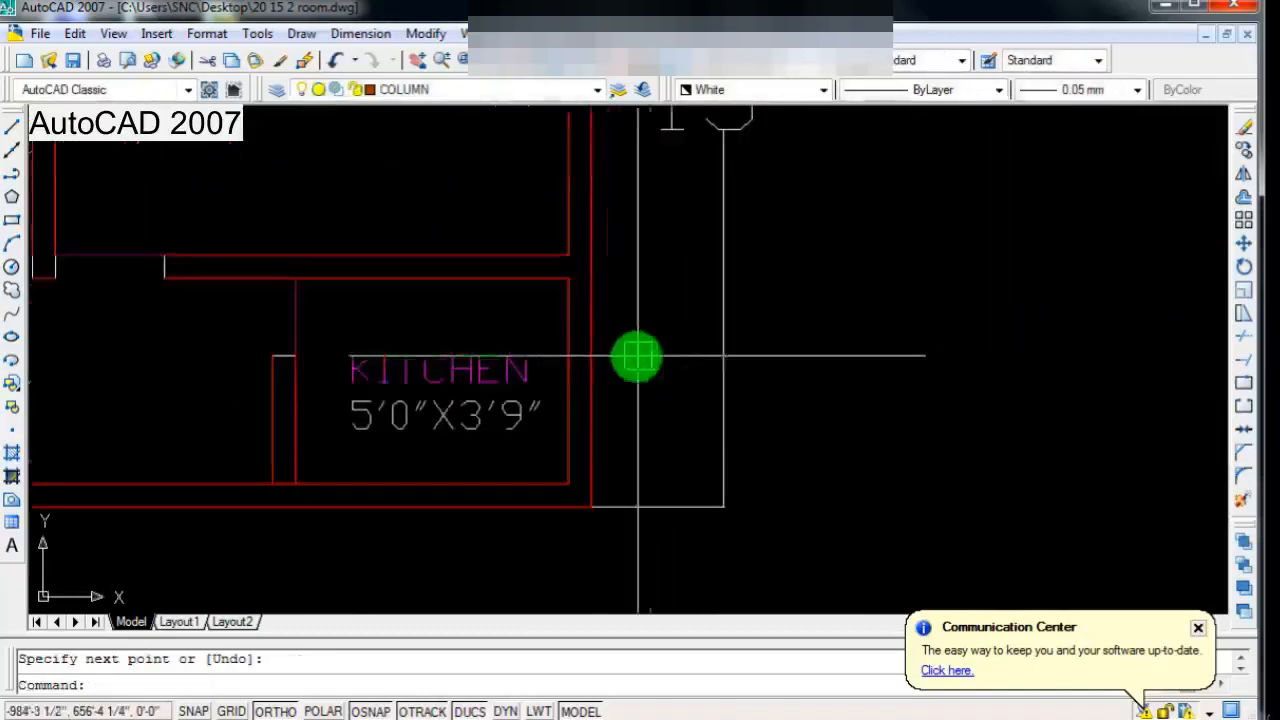
key(Return)
click(572, 331)
click(591, 345)
key(Return)
key(Return)
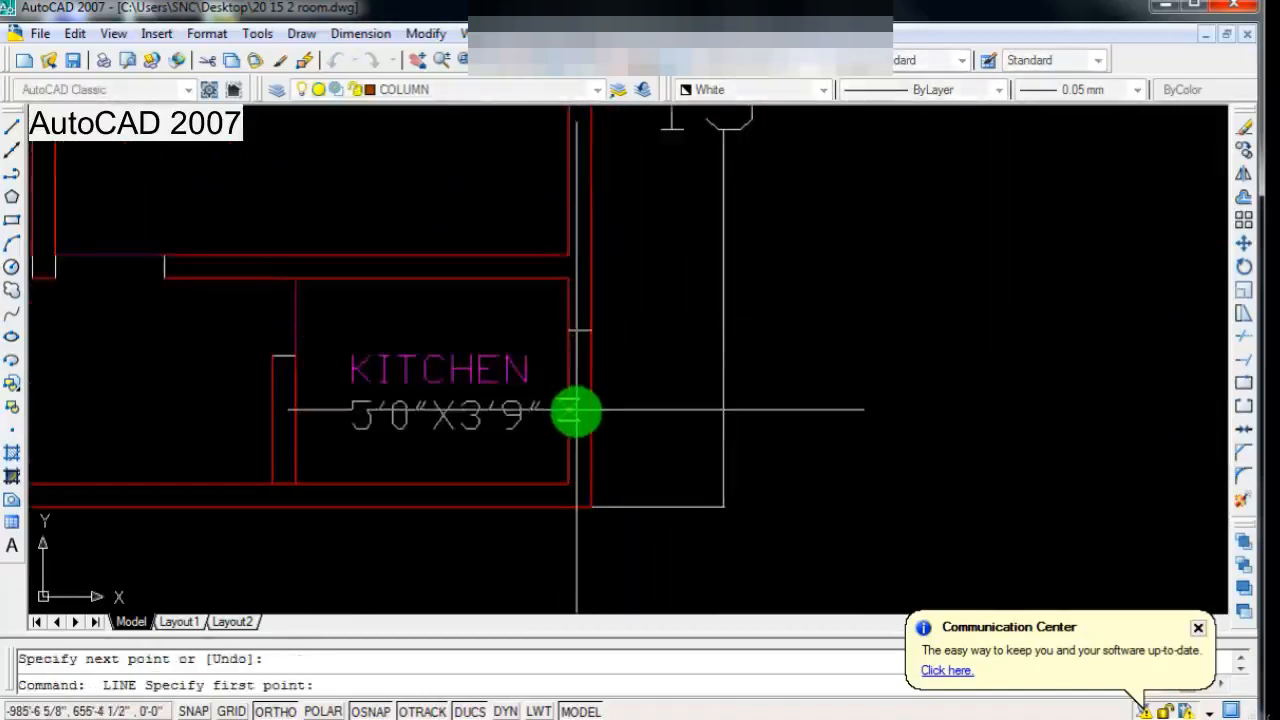
key(Return)
Step: Examine the opening marks in the outer walls around the bedrooms, bath and kitchen
scroll(651, 380, down, 4)
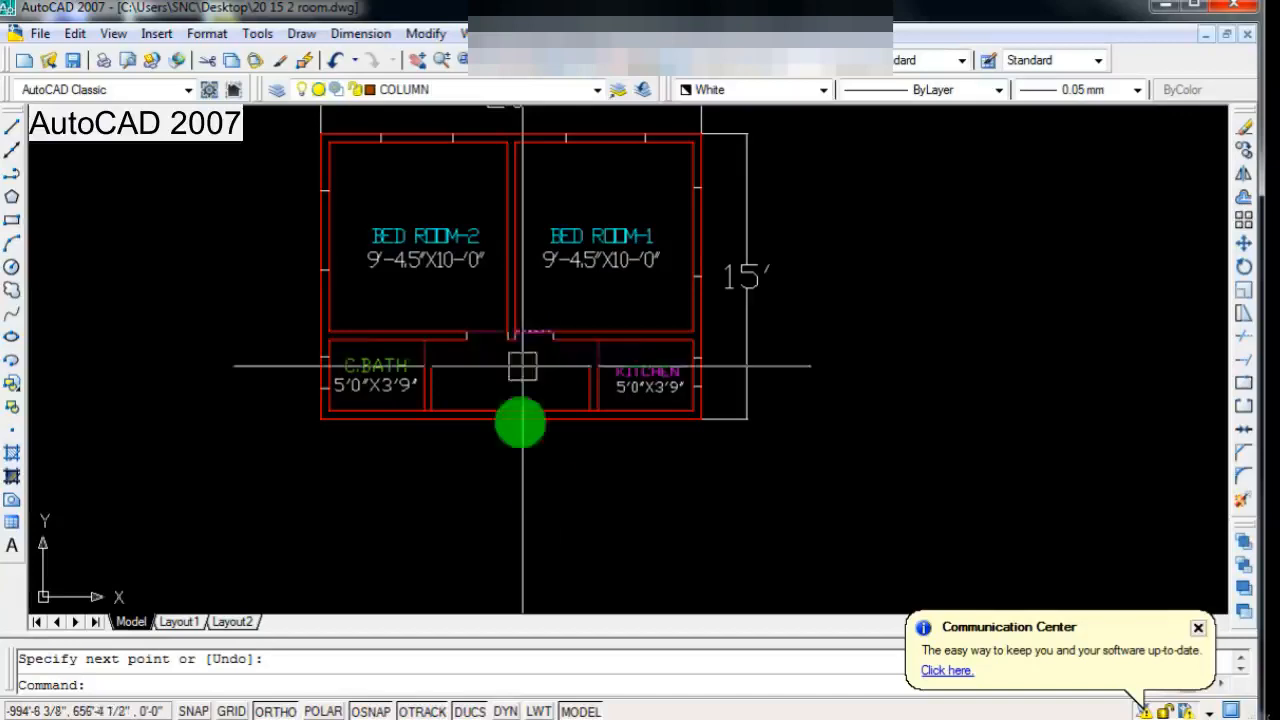
scroll(529, 437, down, 2)
scroll(529, 430, up, 3)
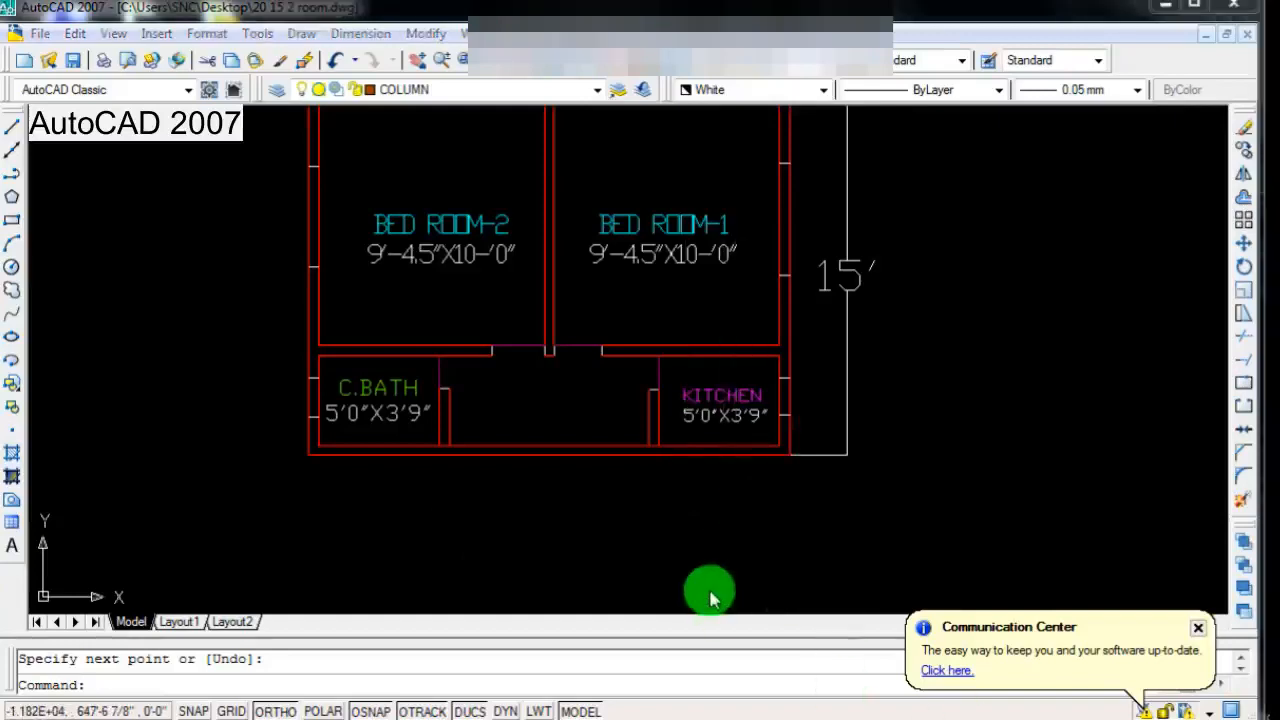
scroll(480, 486, down, 4)
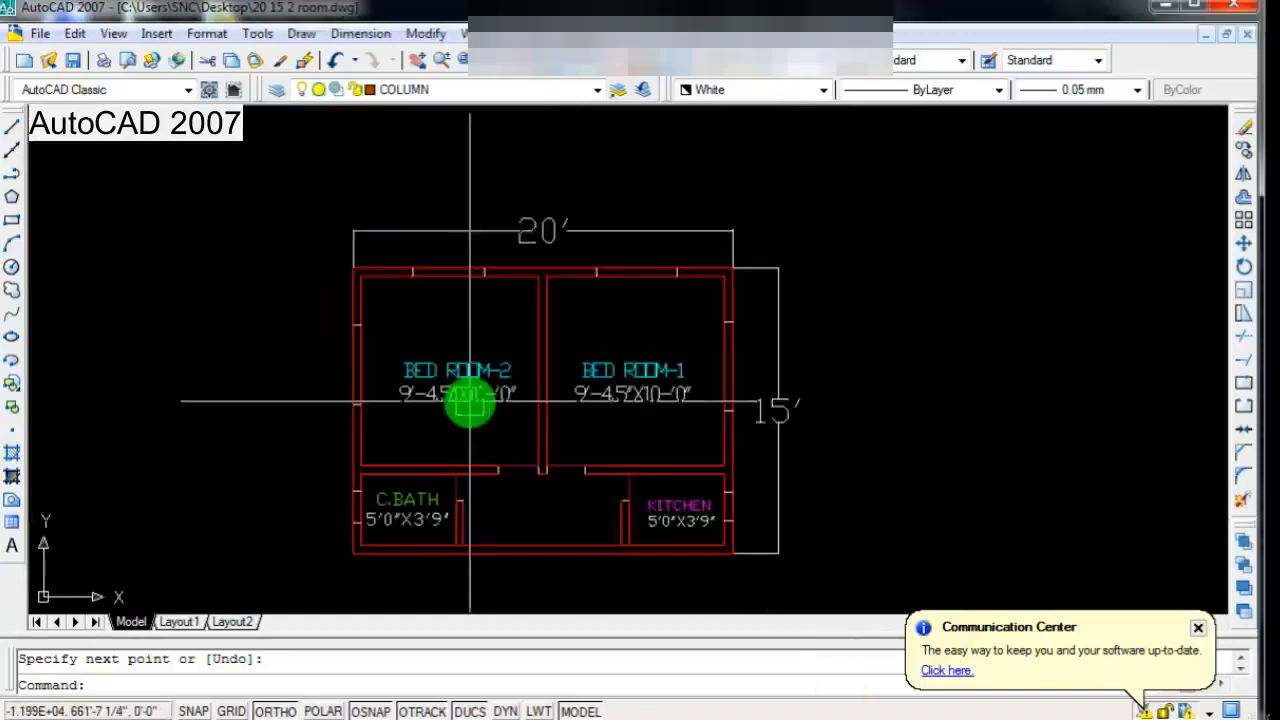
scroll(509, 457, up, 5)
scroll(510, 450, down, 3)
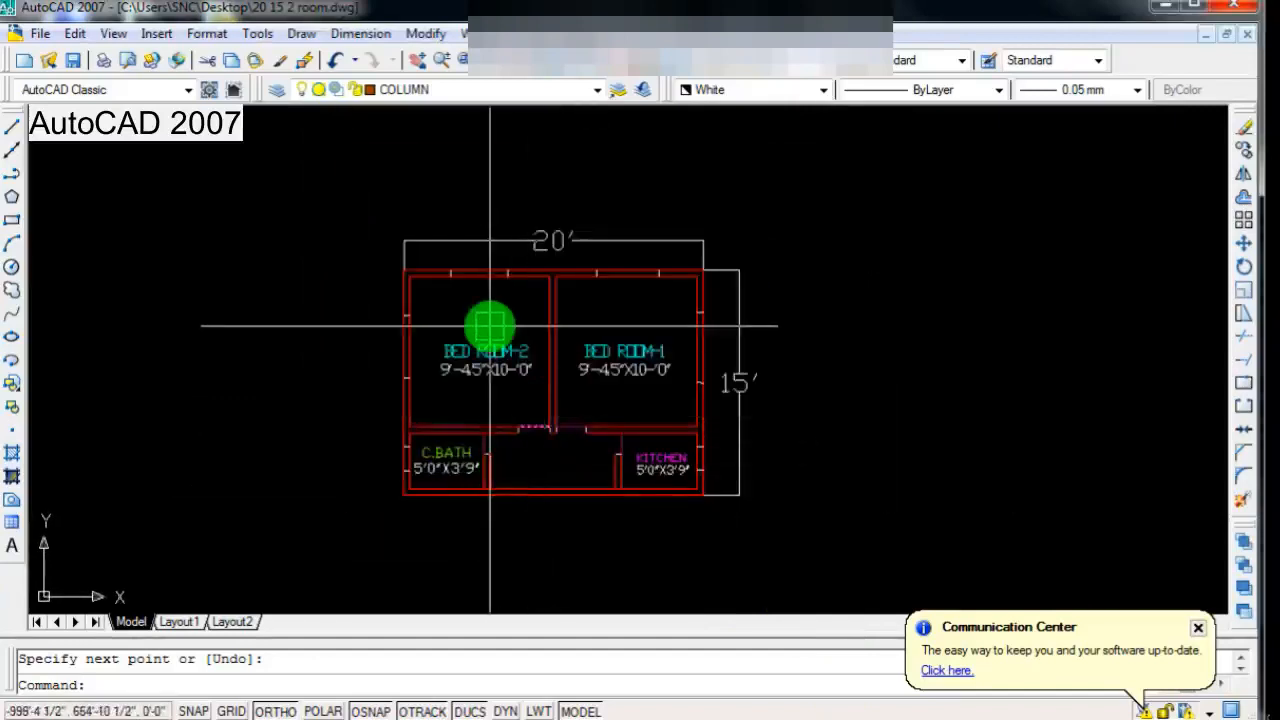
scroll(491, 349, down, 1)
scroll(496, 348, up, 3)
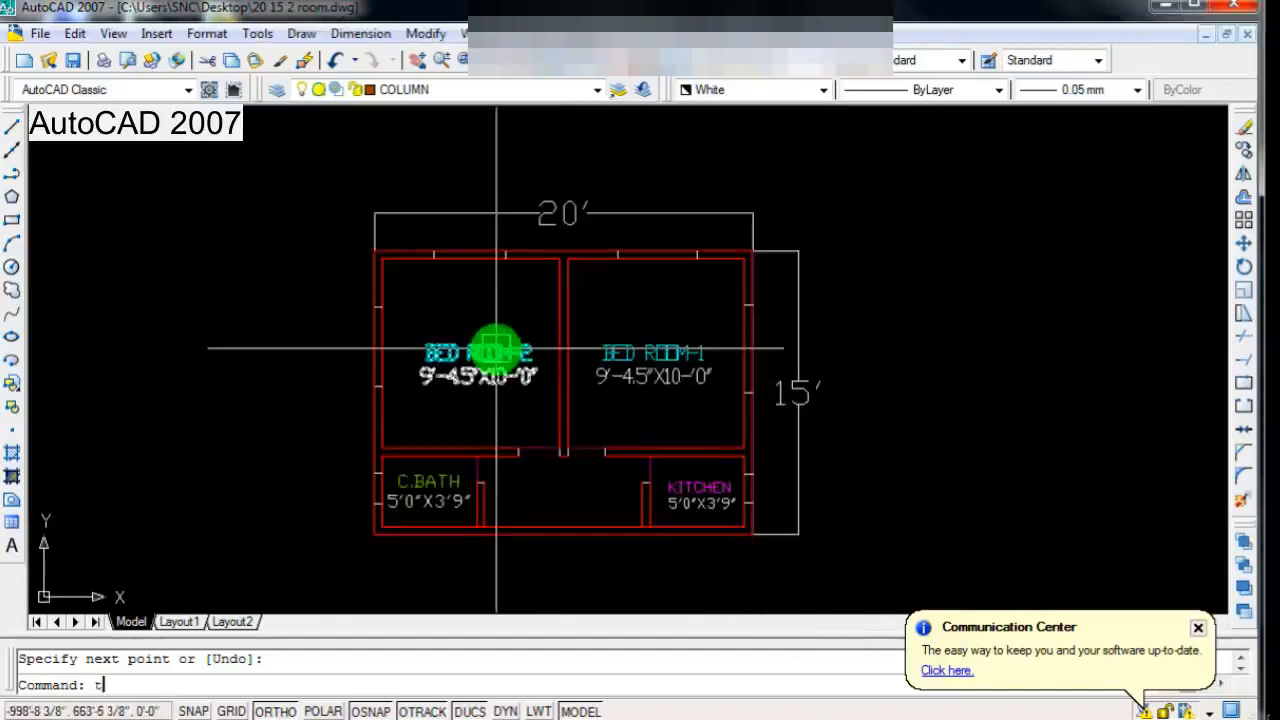
Step: Trim both wall lines between the opening marks in the upper outer walls of BED ROOM-2 and BED ROOM-1
key(Return)
key(Return)
scroll(471, 245, up, 3)
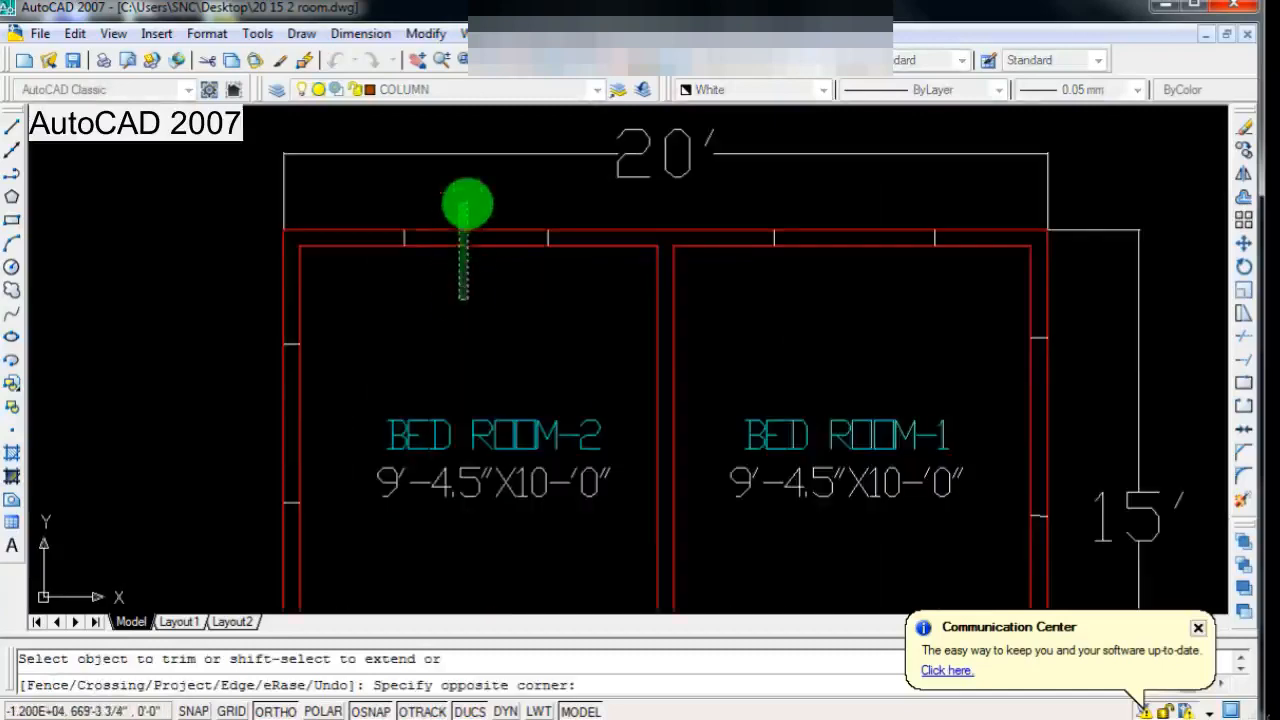
click(467, 204)
scroll(497, 312, down, 4)
scroll(688, 312, up, 3)
click(715, 302)
click(757, 206)
Step: Trim both wall lines between the opening marks in the outer side walls of BED ROOM-1 and BED ROOM-2
scroll(722, 280, down, 4)
scroll(858, 363, up, 3)
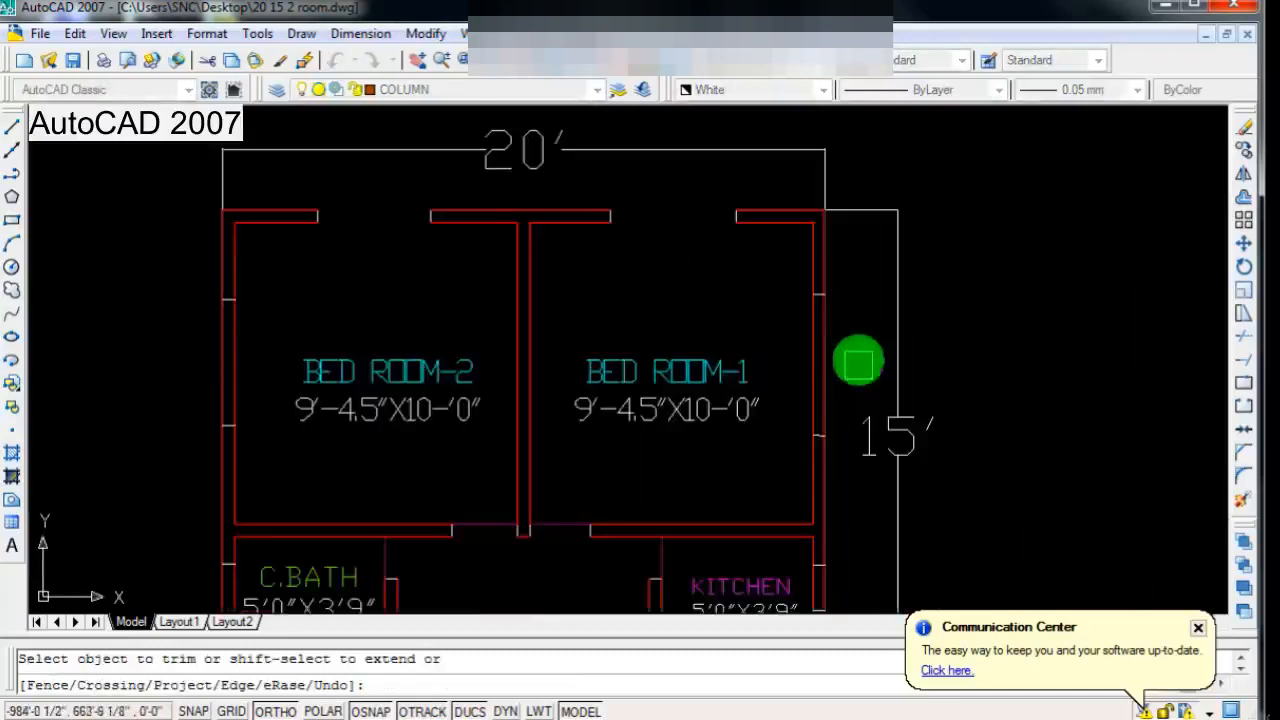
scroll(777, 345, down, 2)
scroll(449, 374, up, 3)
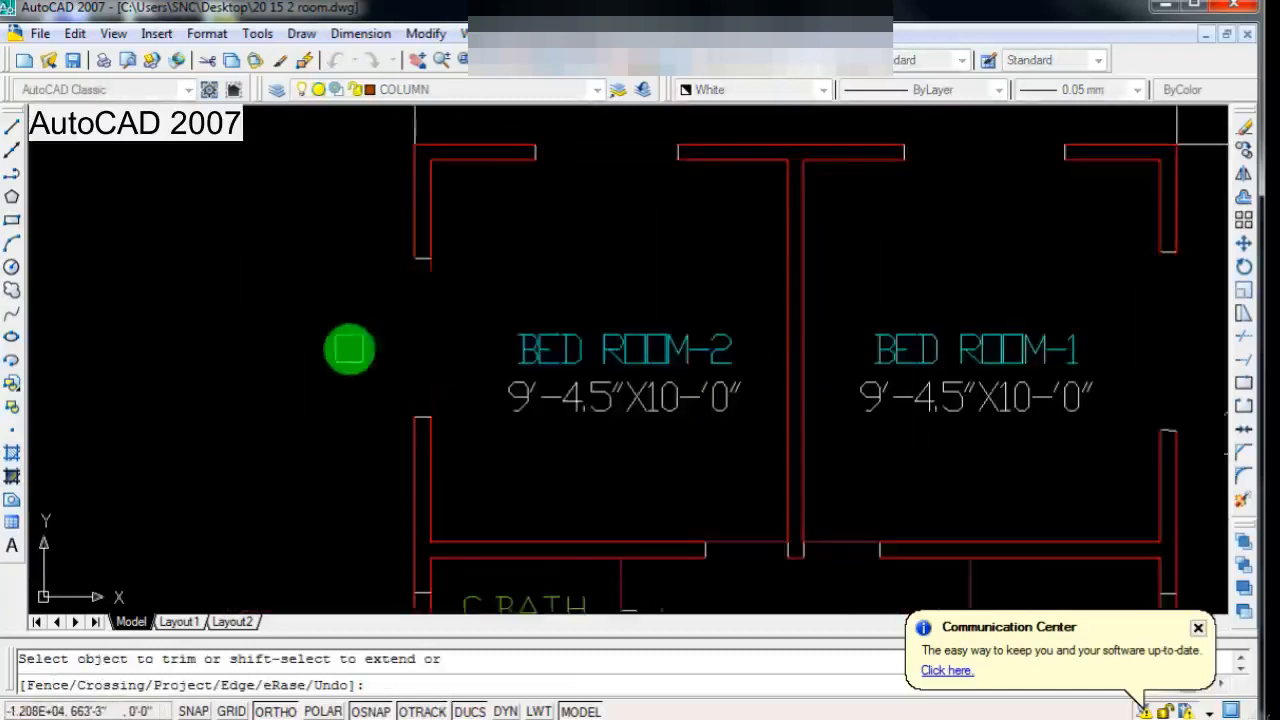
Step: Trim both wall lines between the opening marks in the outer side walls of C.BATH and KITCHEN
scroll(623, 391, down, 3)
scroll(586, 457, up, 2)
scroll(523, 371, up, 3)
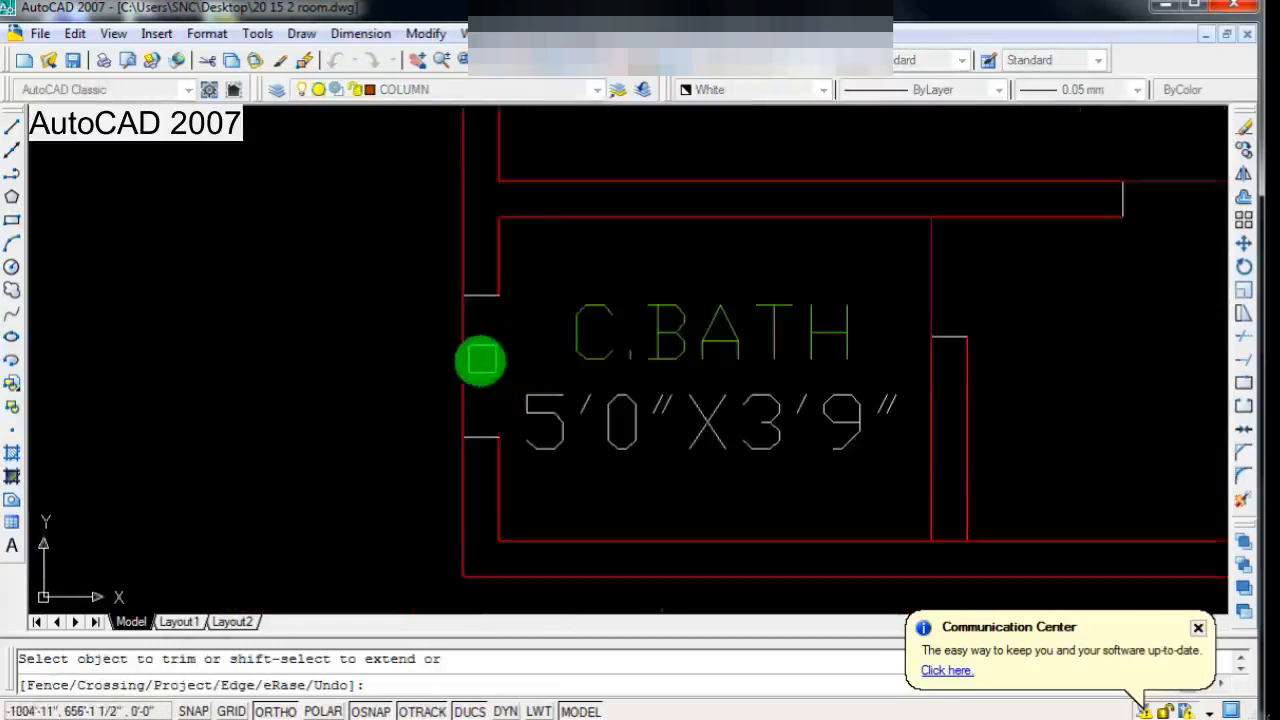
scroll(470, 390, down, 3)
scroll(1000, 400, down, 1)
scroll(1016, 362, up, 3)
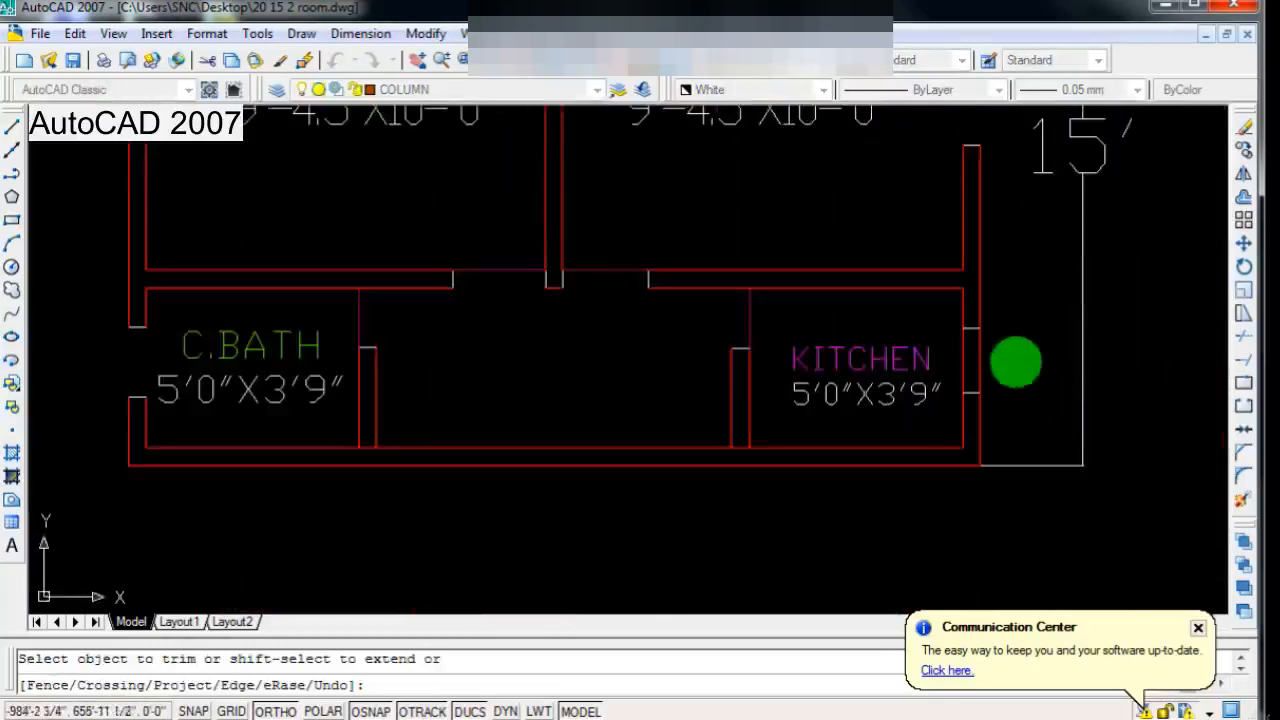
scroll(717, 451, down, 4)
scroll(716, 340, up, 1)
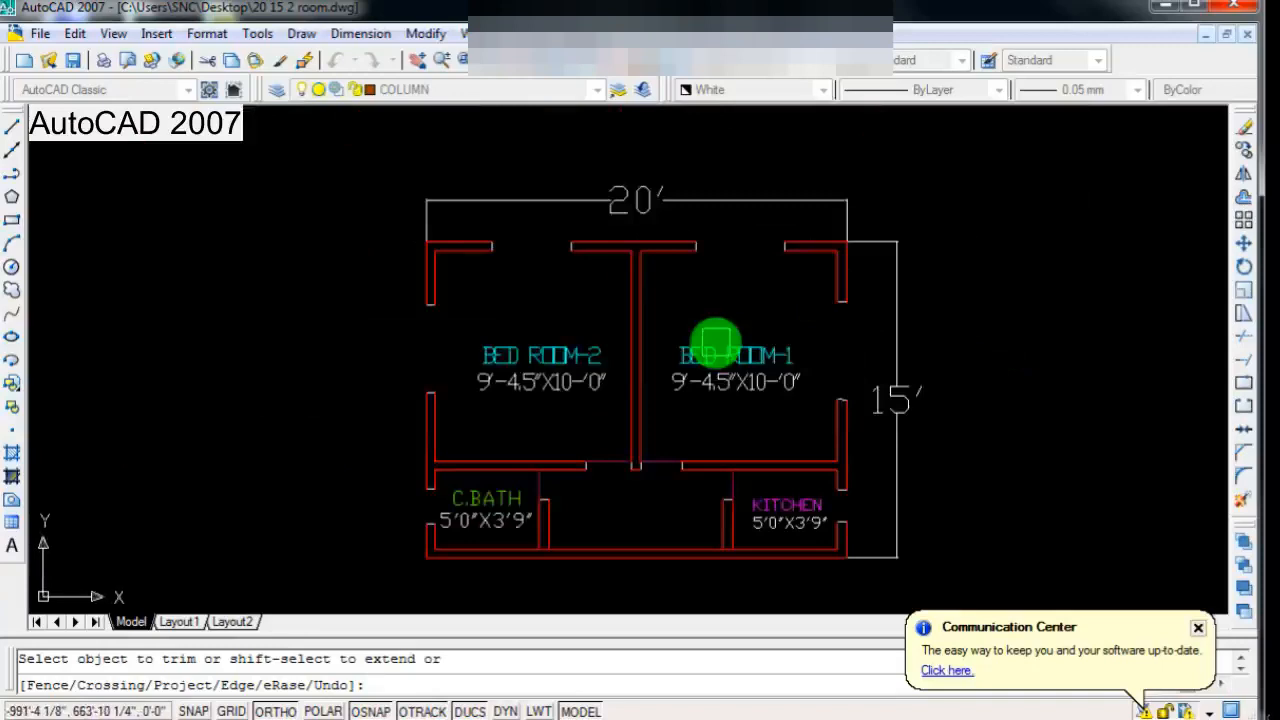
key(Escape)
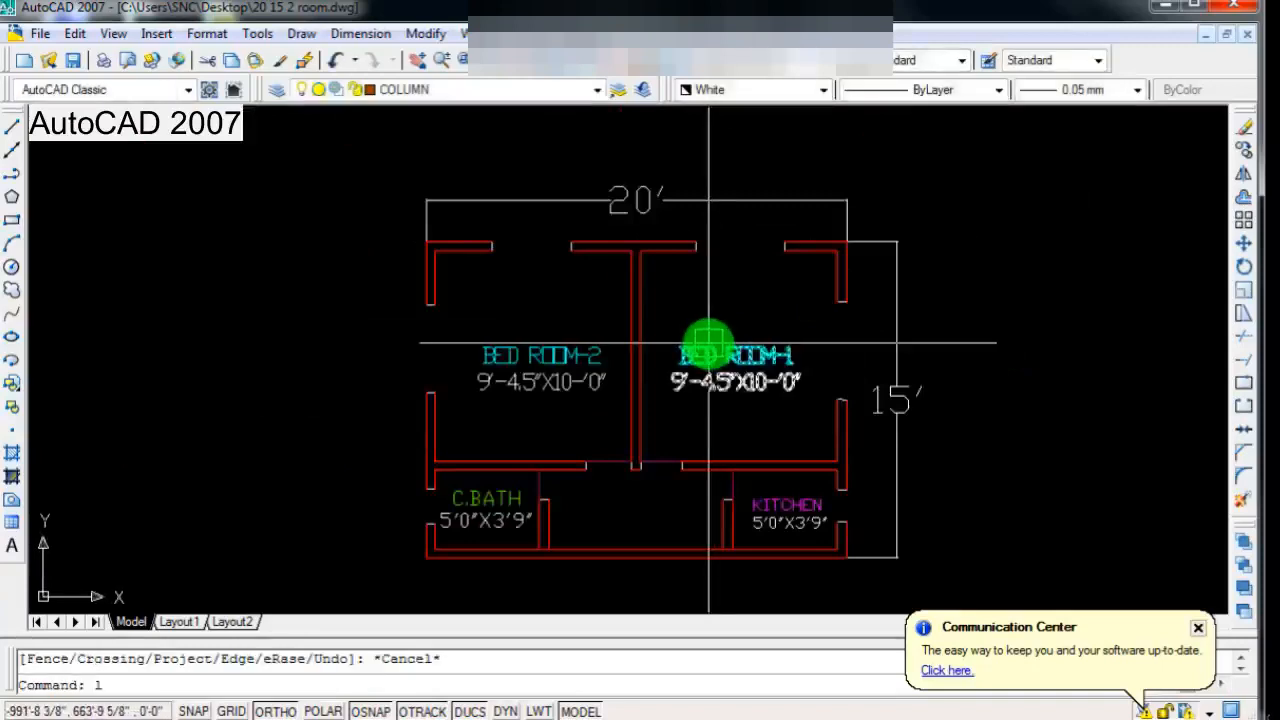
Step: Draw a horizontal line along the inner wall face across the upper openings of BED ROOM-2 and BED ROOM-1
text(l)
key(Return)
scroll(497, 257, up, 3)
click(506, 245)
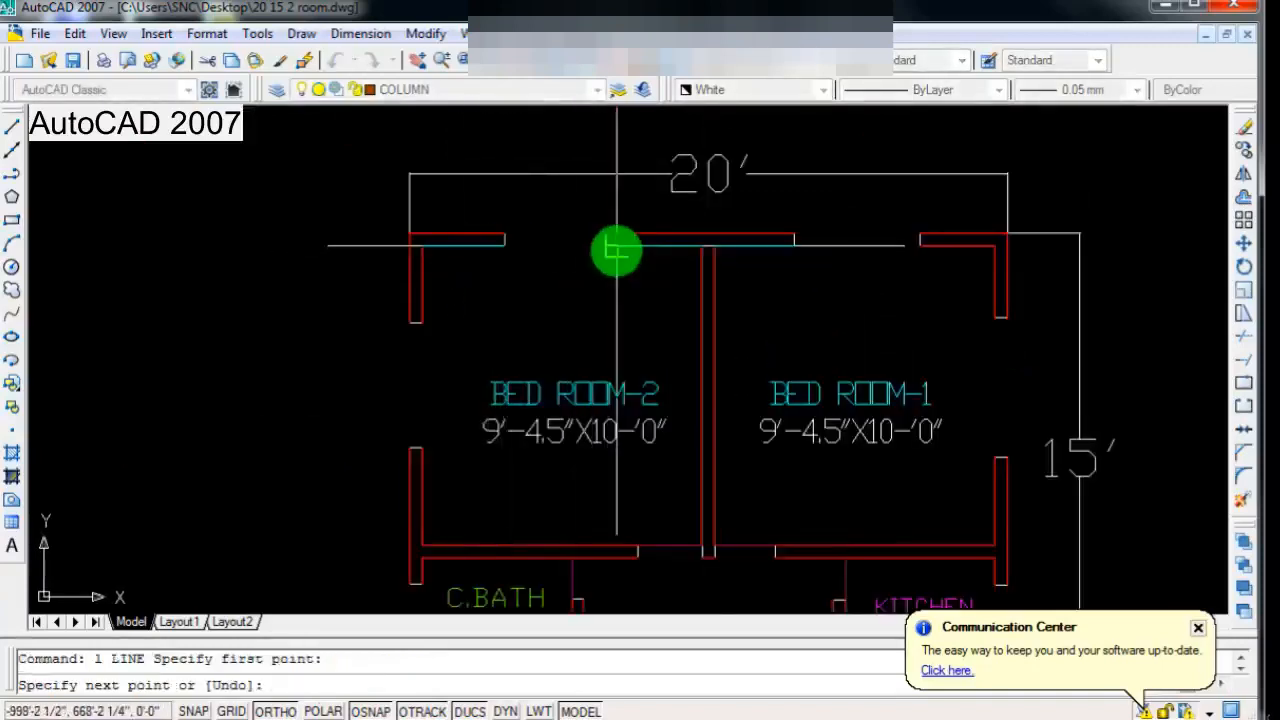
key(Return)
scroll(616, 252, down, 2)
key(Return)
scroll(722, 274, up, 3)
click(718, 263)
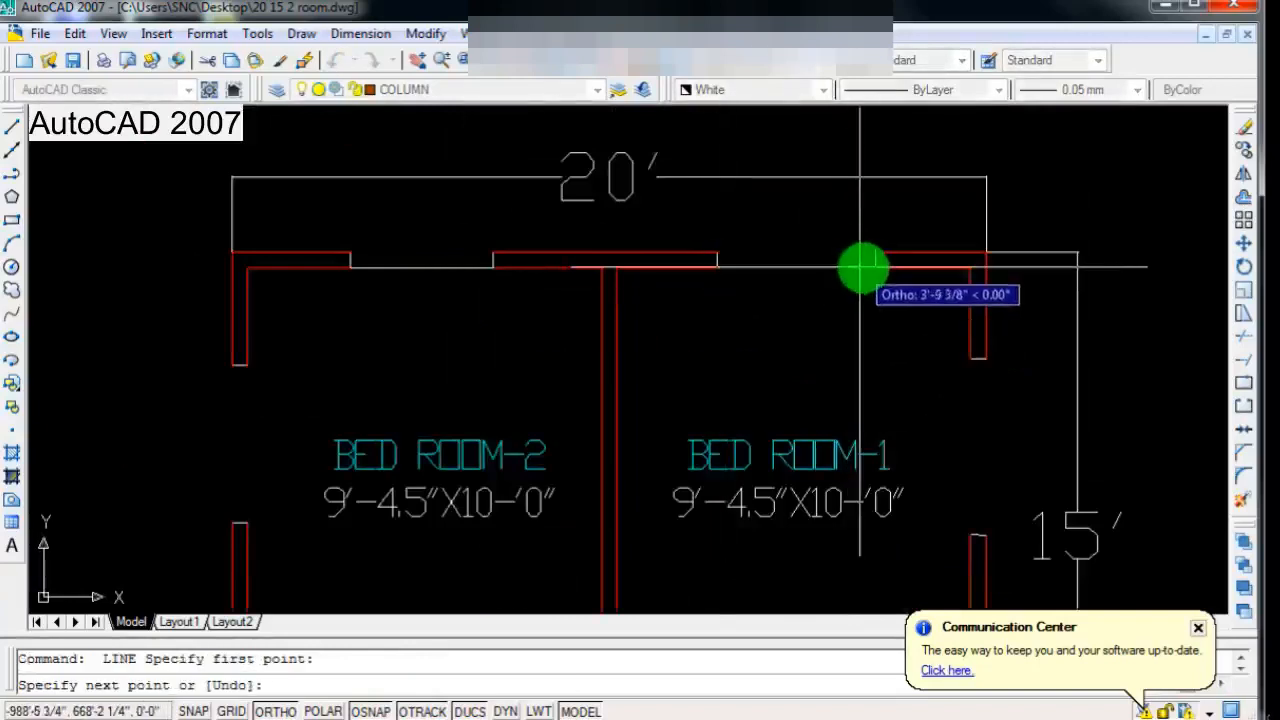
scroll(862, 266, down, 3)
key(Return)
Step: Draw a vertical line along the inner wall face across the side opening of BED ROOM-1
scroll(891, 446, up, 3)
key(Return)
click(893, 442)
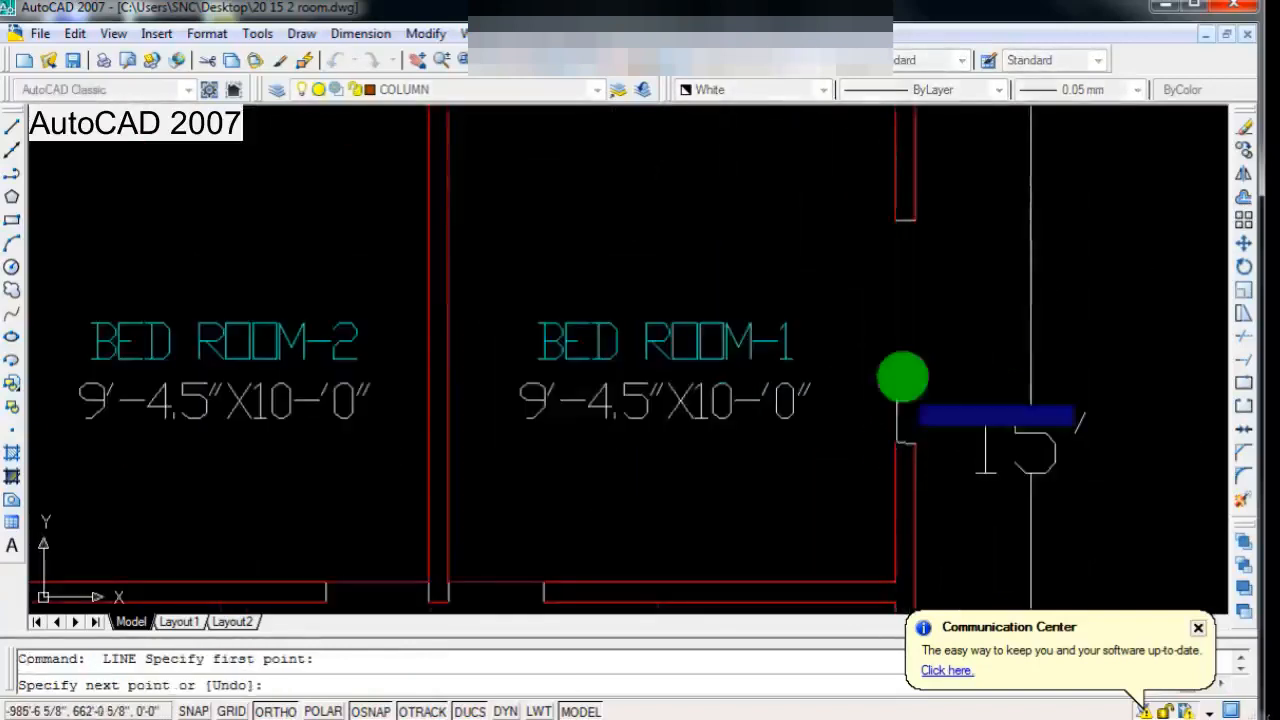
key(Return)
Step: Draw a vertical line along the inner wall face across the outer side opening of KITCHEN
scroll(725, 277, down, 3)
scroll(823, 394, up, 4)
key(Return)
click(811, 413)
click(811, 333)
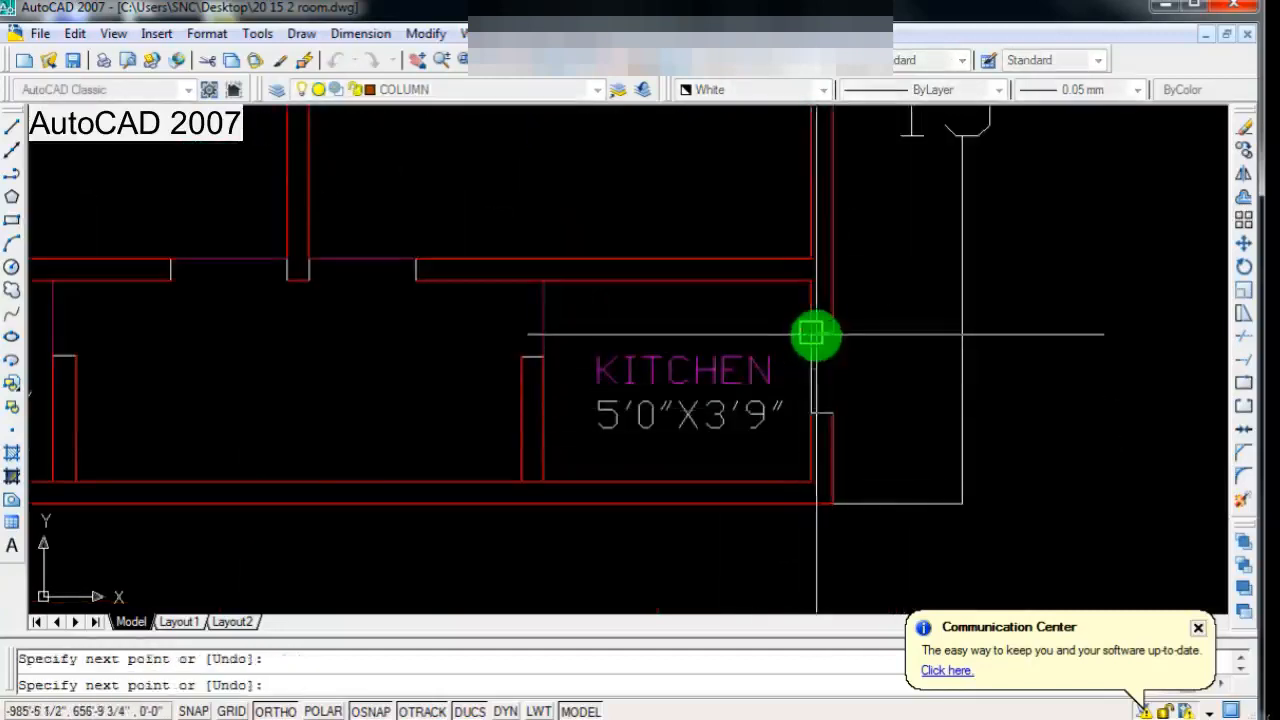
key(Return)
Step: Draw a vertical line along the inner wall face across the outer side opening of C.BATH
scroll(808, 415, down, 4)
scroll(404, 418, up, 2)
key(Return)
scroll(388, 420, up, 2)
click(409, 414)
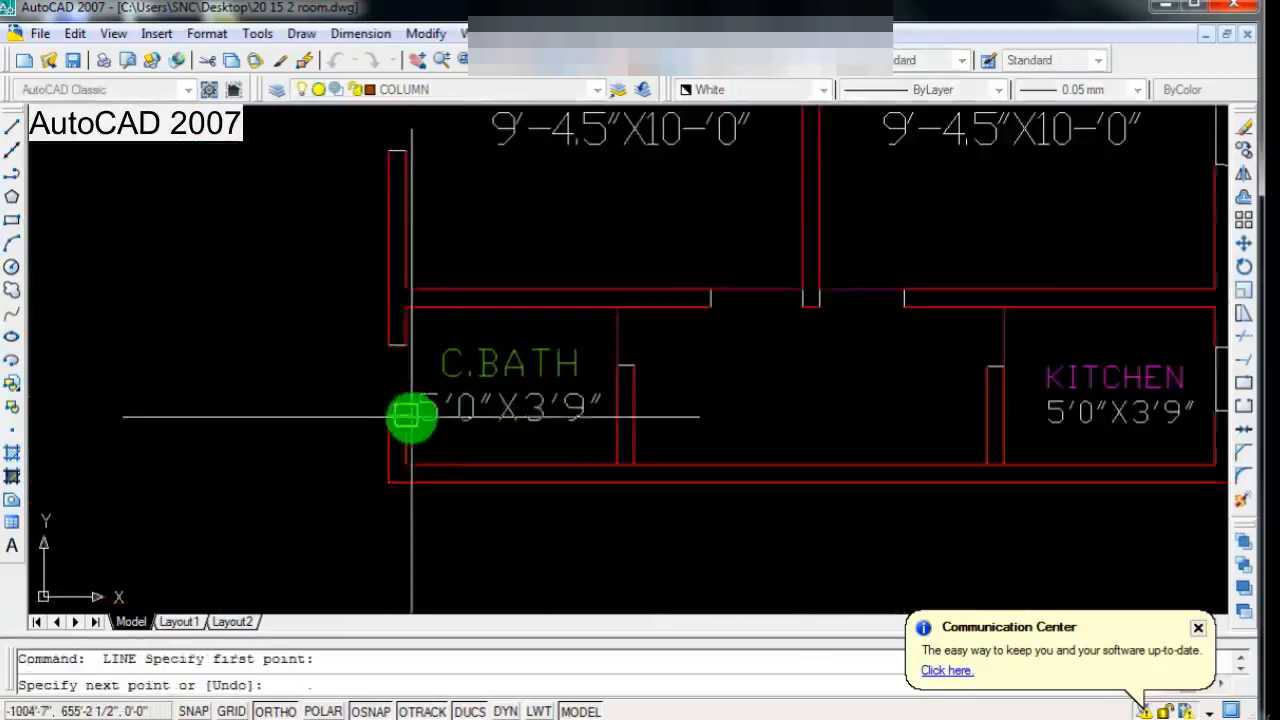
click(409, 343)
key(Return)
Step: Draw a vertical line along the inner wall face across the side opening of BED ROOM-2
scroll(397, 397, up, 1)
scroll(397, 397, down, 3)
key(Return)
scroll(386, 309, up, 3)
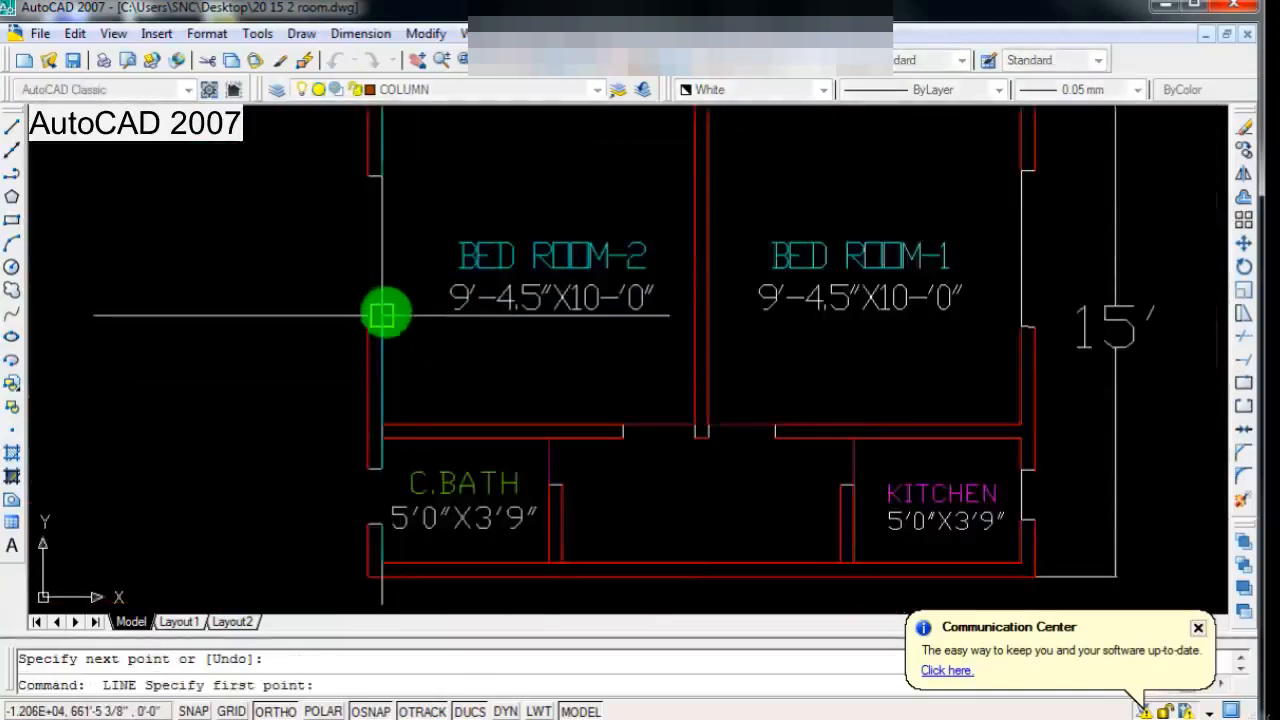
click(380, 313)
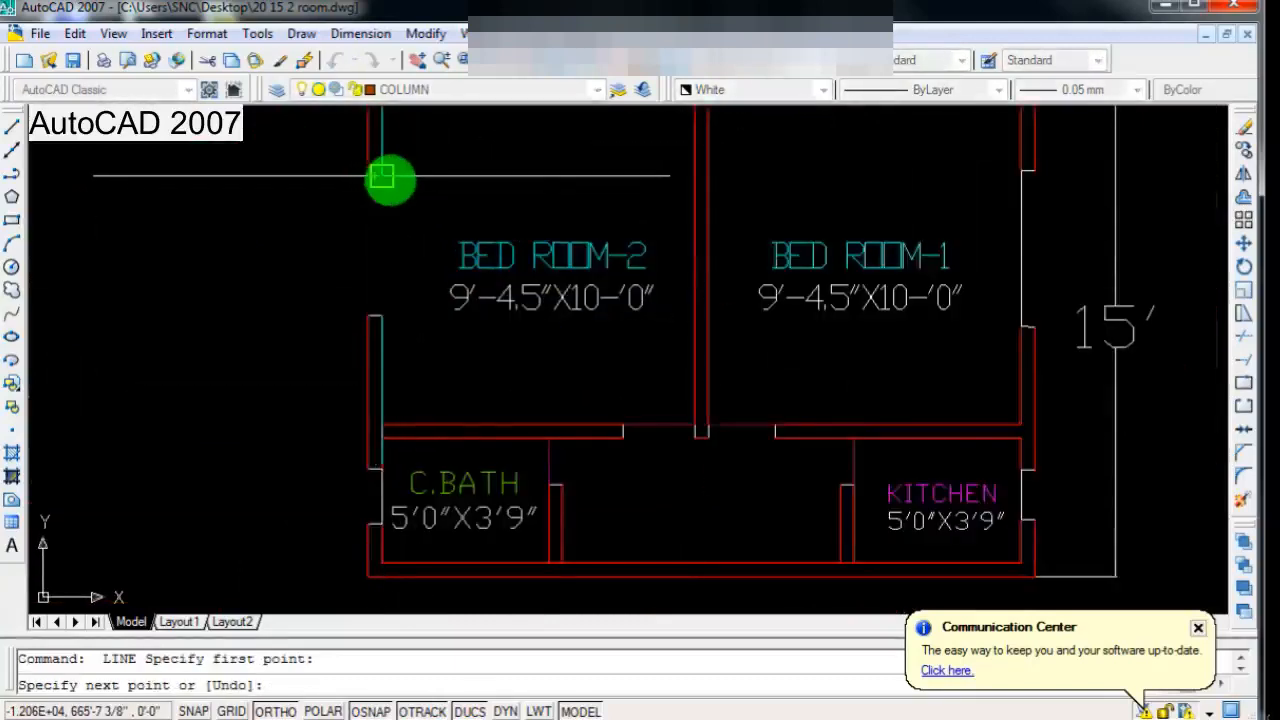
click(381, 176)
key(Return)
Step: Offset the line across BED ROOM-2's upper opening outward by 2.5
scroll(394, 271, down, 3)
scroll(814, 309, up, 3)
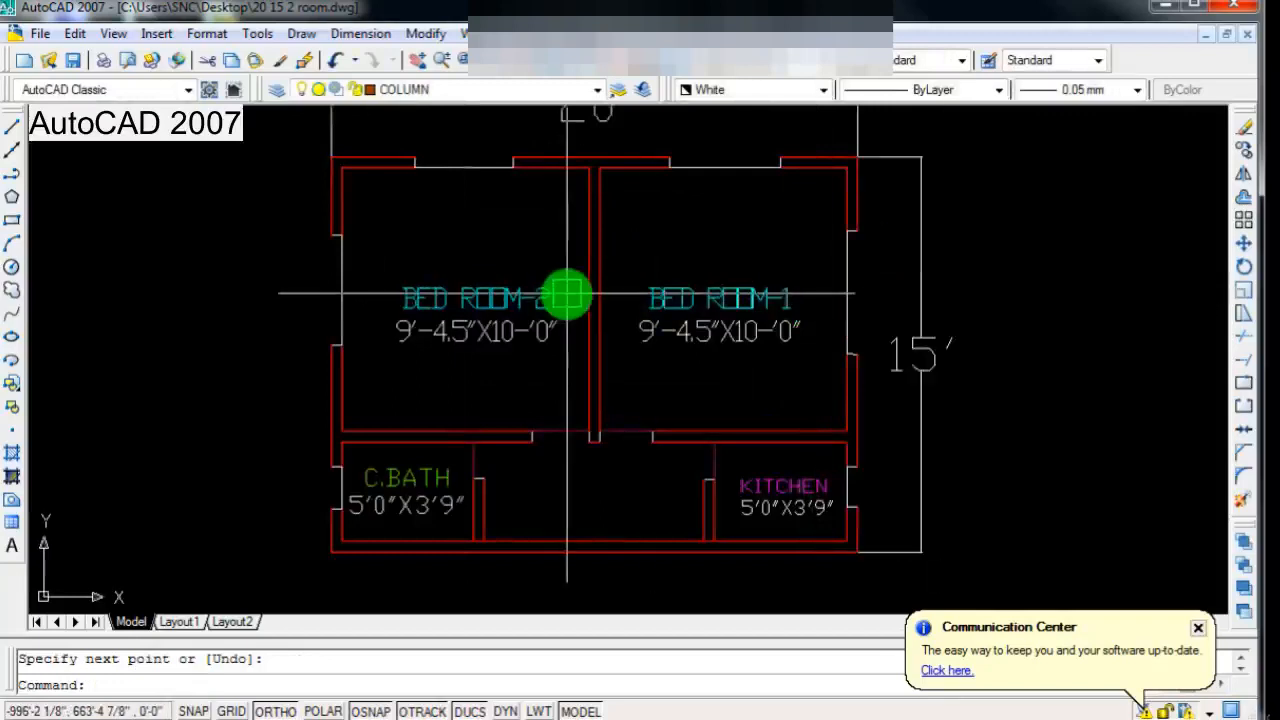
scroll(567, 294, down, 1)
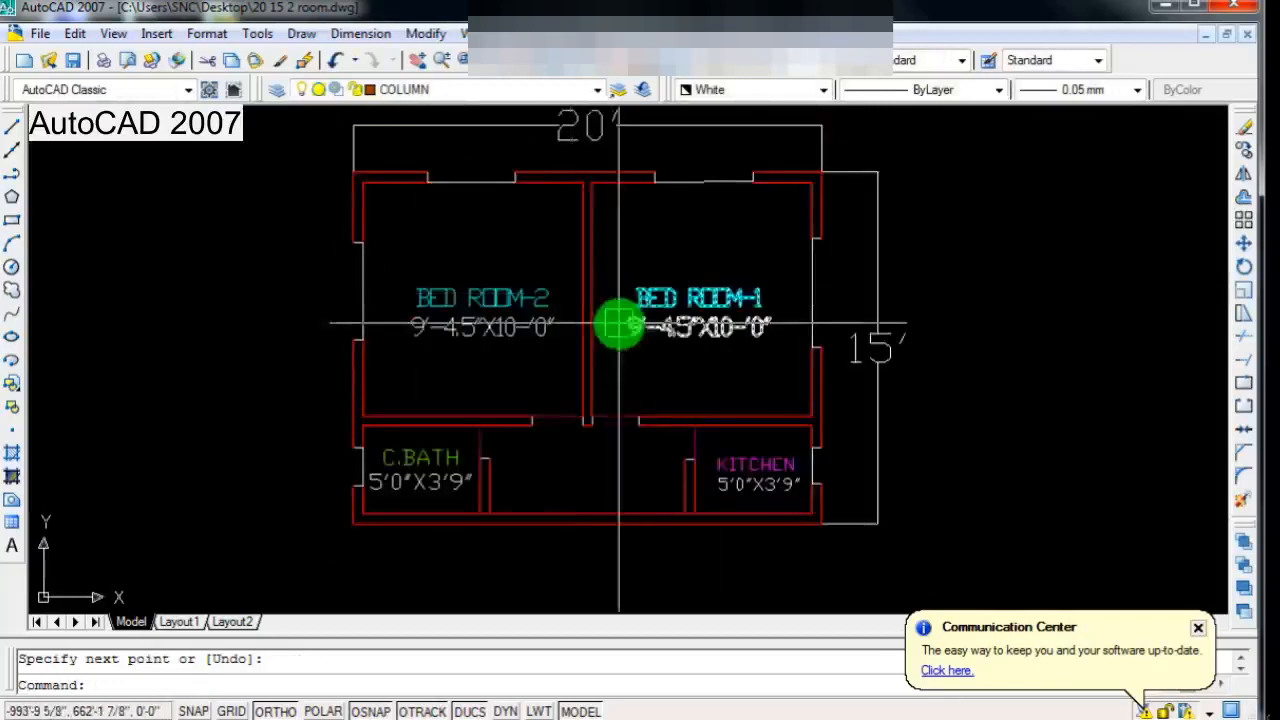
scroll(600, 320, down, 1)
scroll(562, 279, up, 2)
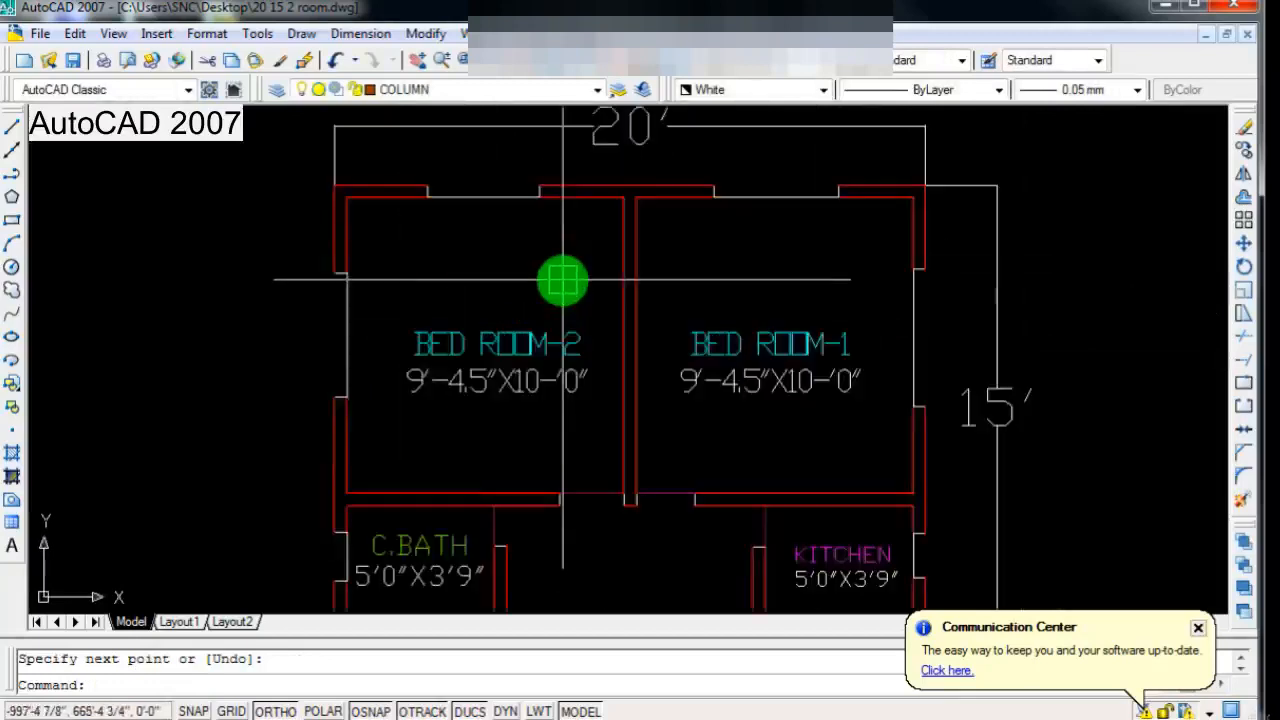
scroll(562, 279, down, 2)
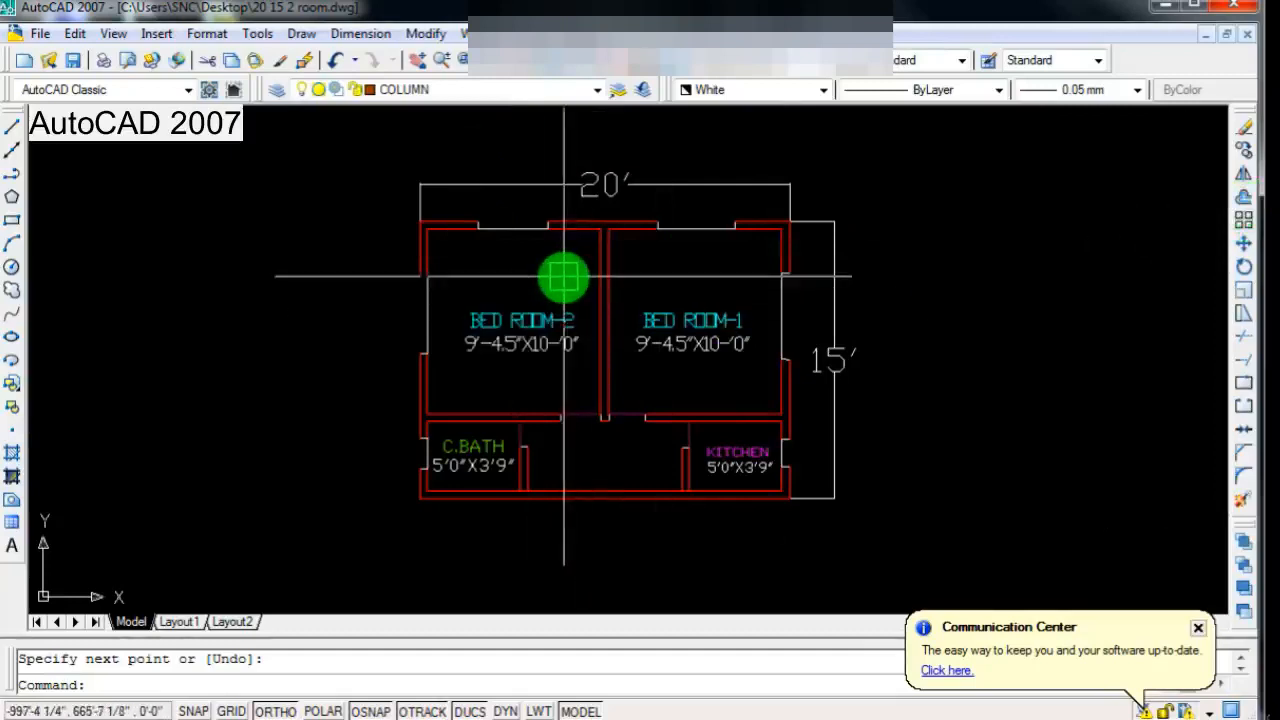
click(1239, 208)
scroll(400, 250, up, 2)
click(574, 213)
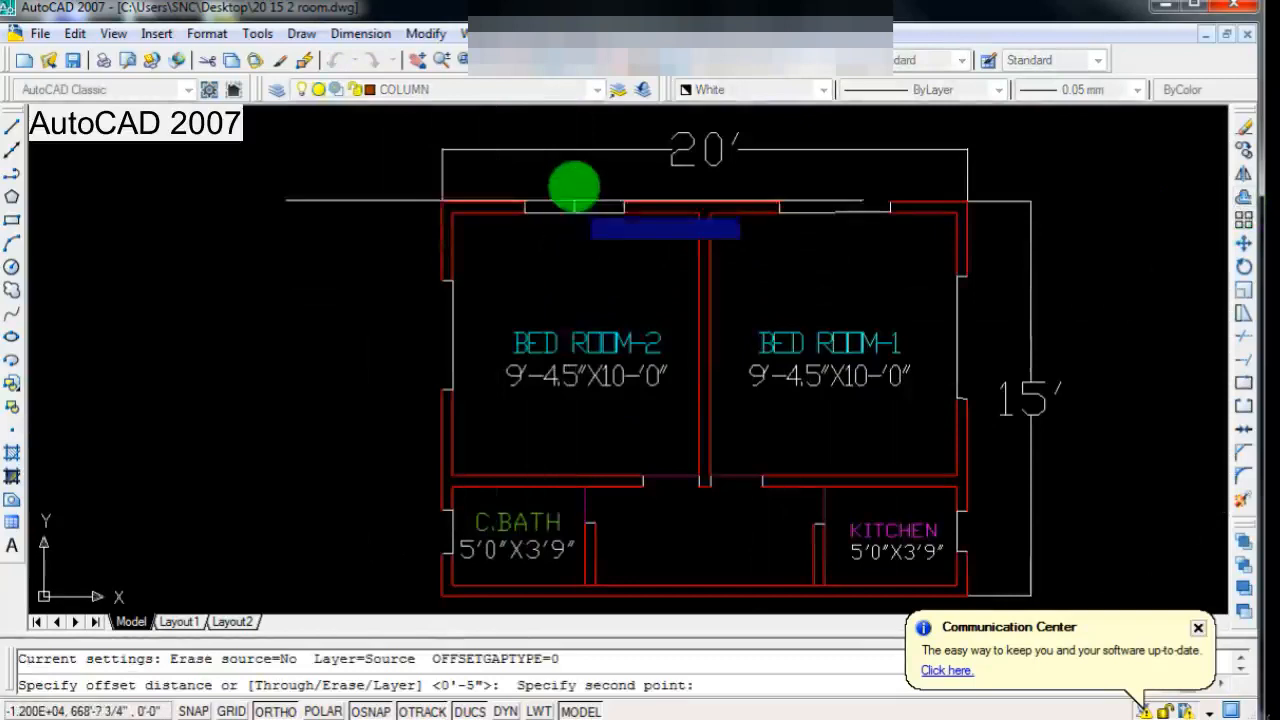
key(Return)
click(581, 206)
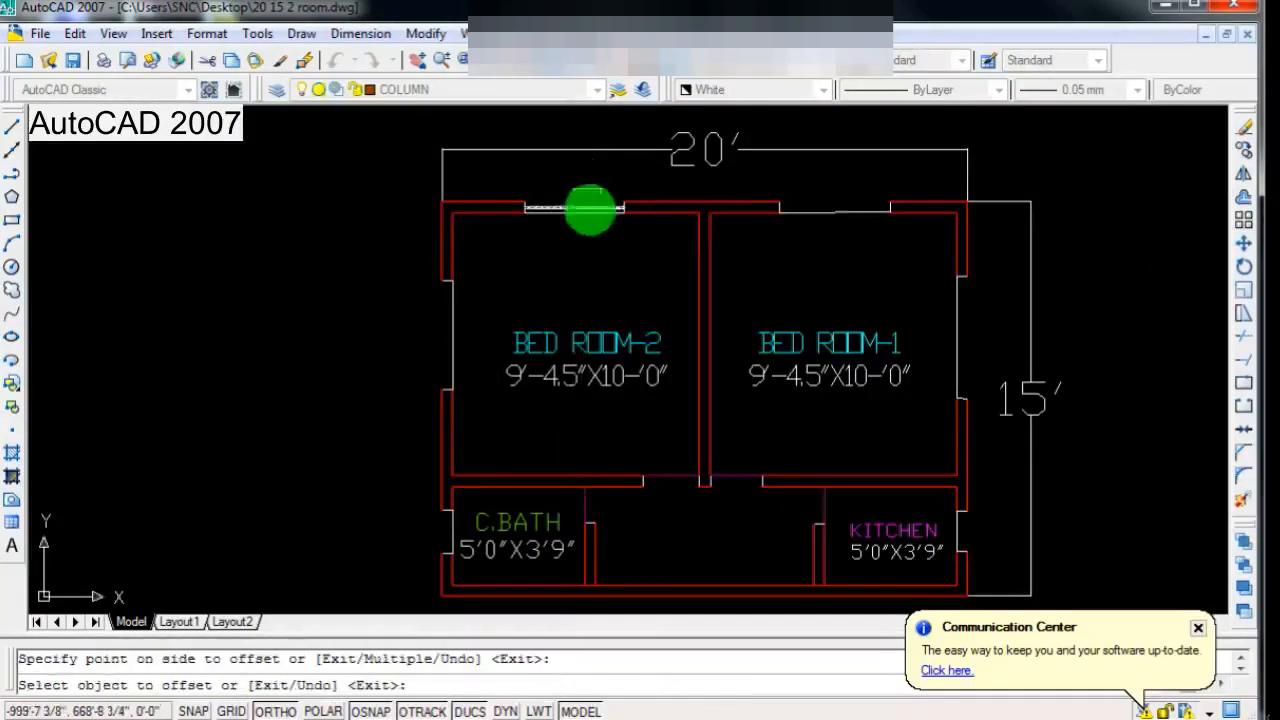
Step: Offset the lines across BED ROOM-1's upper and side openings and KITCHEN's side opening outward by the same distance
scroll(870, 270, up, 1)
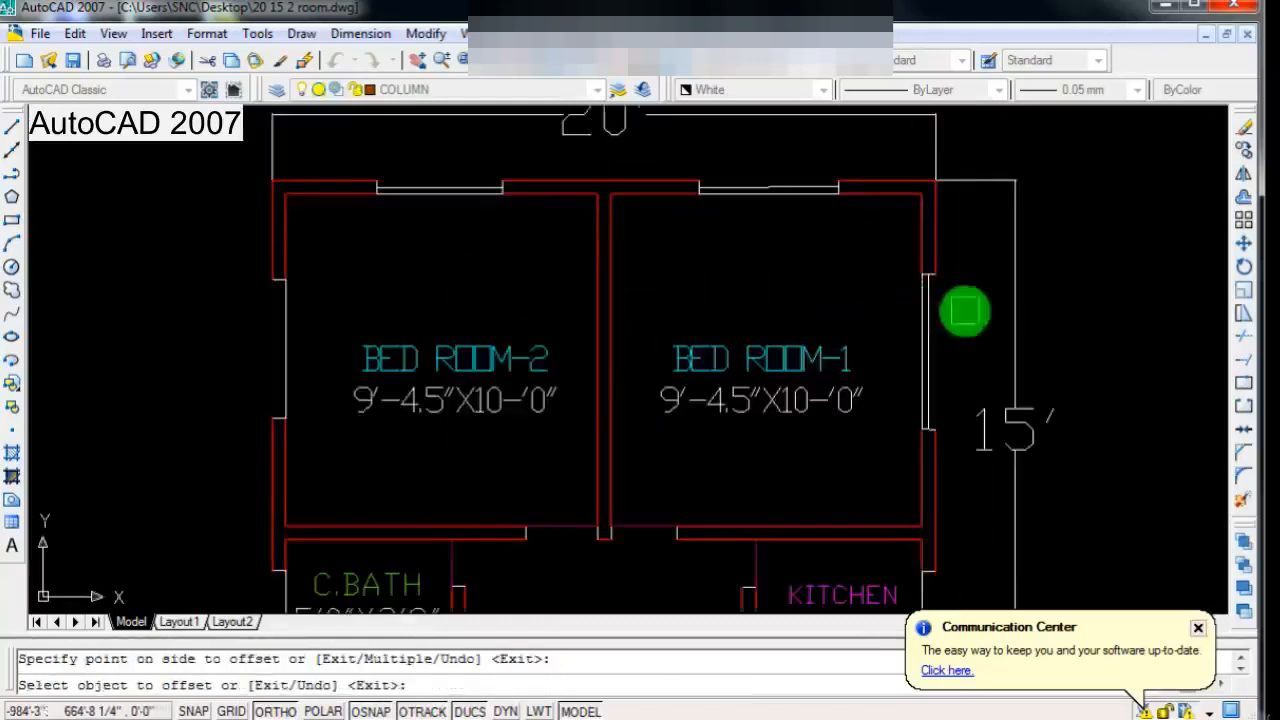
scroll(900, 390, down, 4)
scroll(845, 420, up, 5)
scroll(831, 412, down, 1)
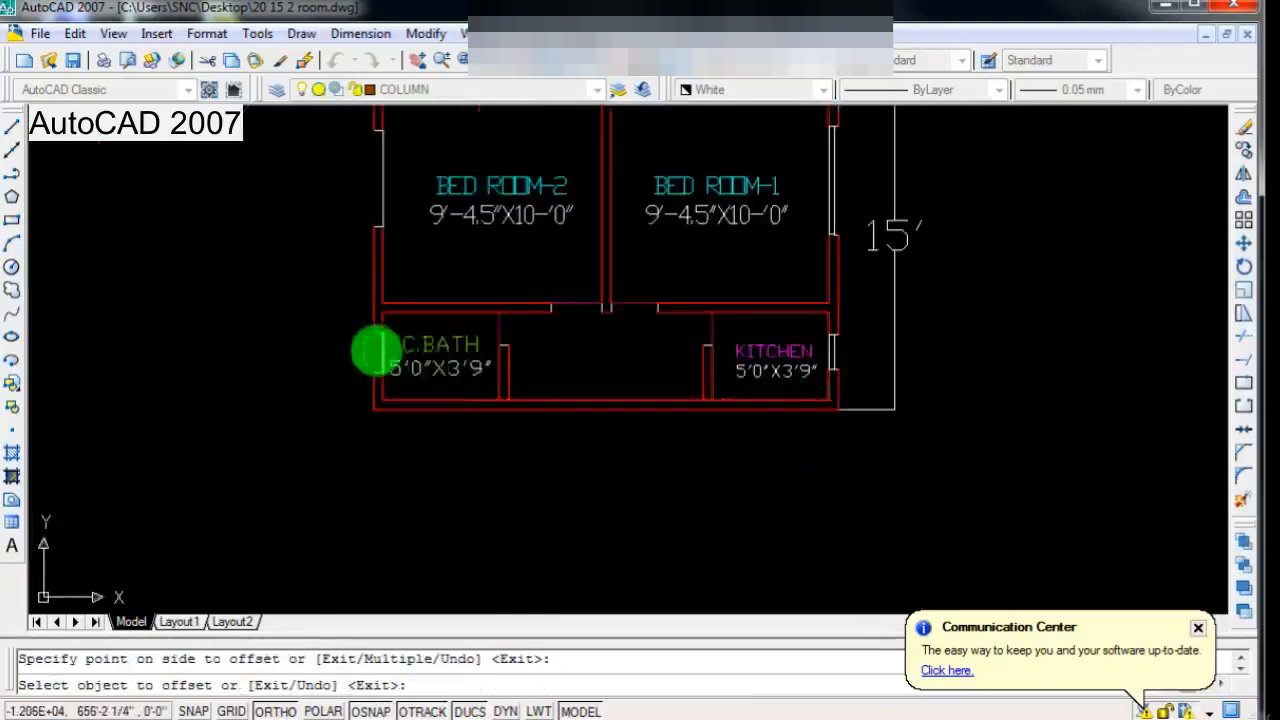
Step: Offset the lines across the outer side openings of C.BATH and BED ROOM-2 outward by the same distance
scroll(375, 349, up, 2)
scroll(428, 400, down, 2)
scroll(420, 240, up, 1)
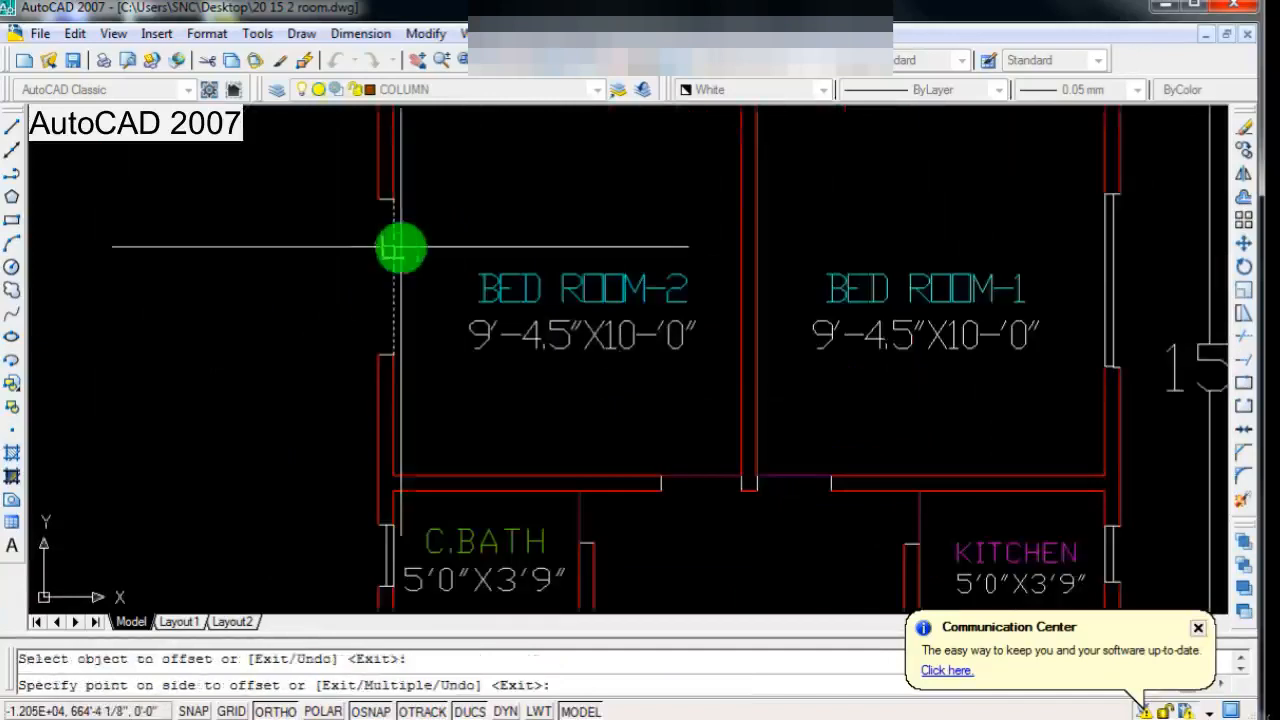
scroll(380, 290, down, 3)
scroll(458, 280, up, 2)
scroll(490, 290, down, 2)
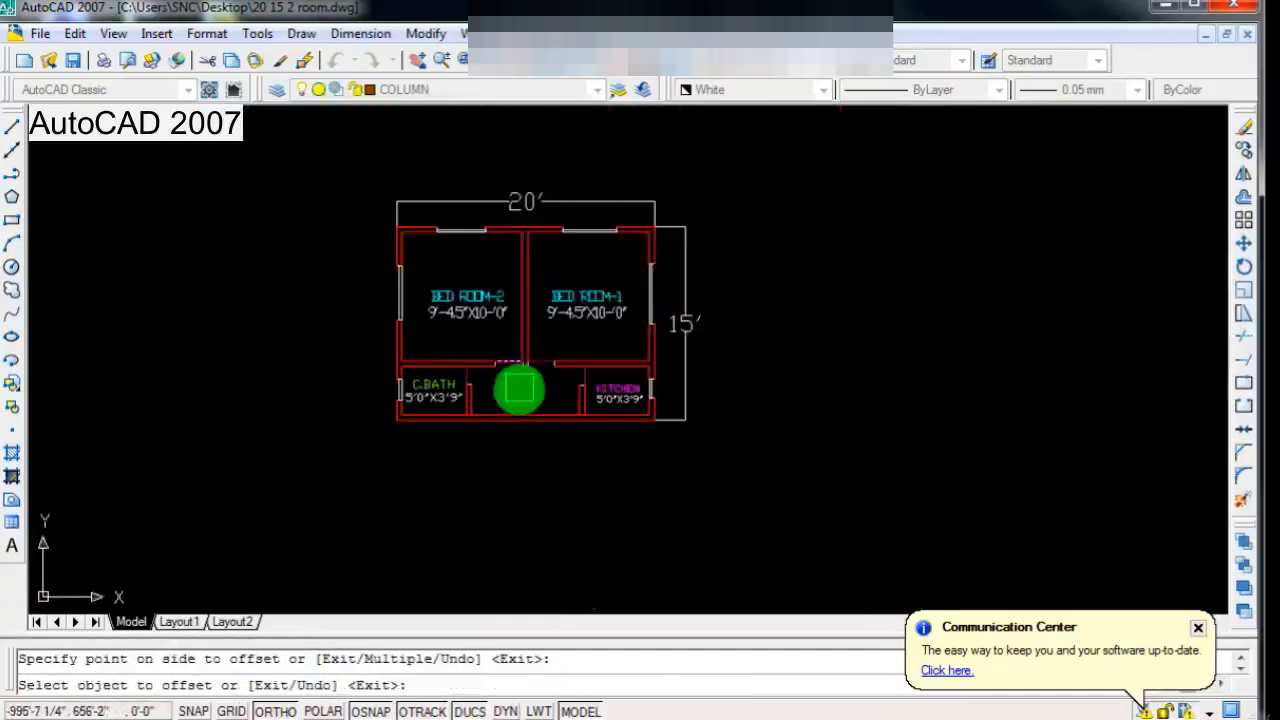
scroll(564, 315, up, 1)
key(Escape)
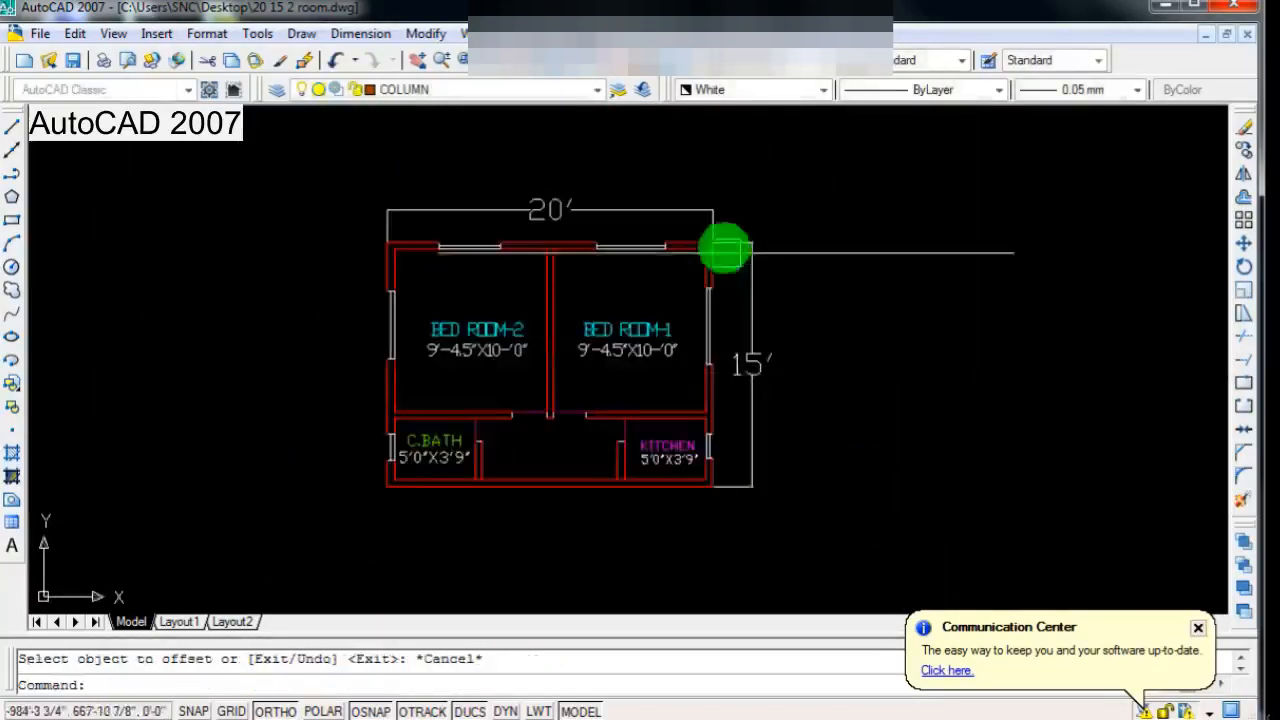
Step: Change the colour of the two window lines in BED ROOM-1's upper opening to blue
scroll(691, 240, up, 4)
click(560, 220)
click(504, 296)
scroll(584, 304, down, 2)
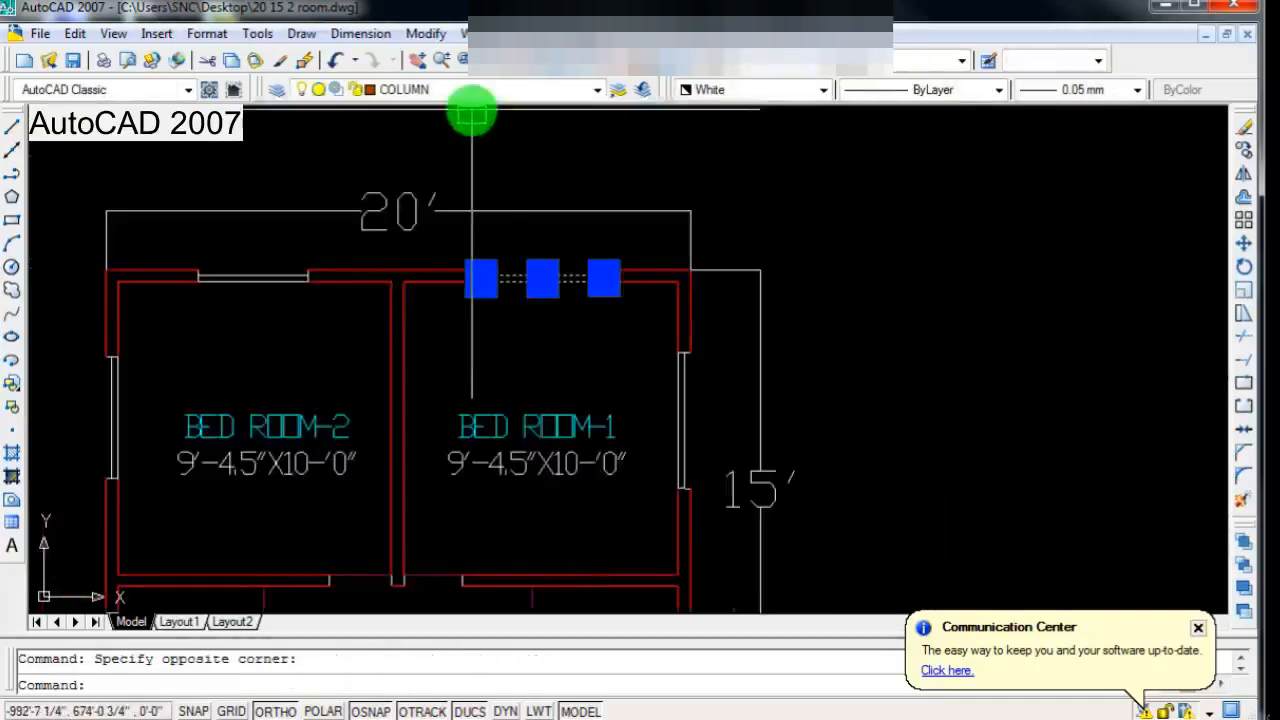
click(740, 90)
click(725, 195)
key(Escape)
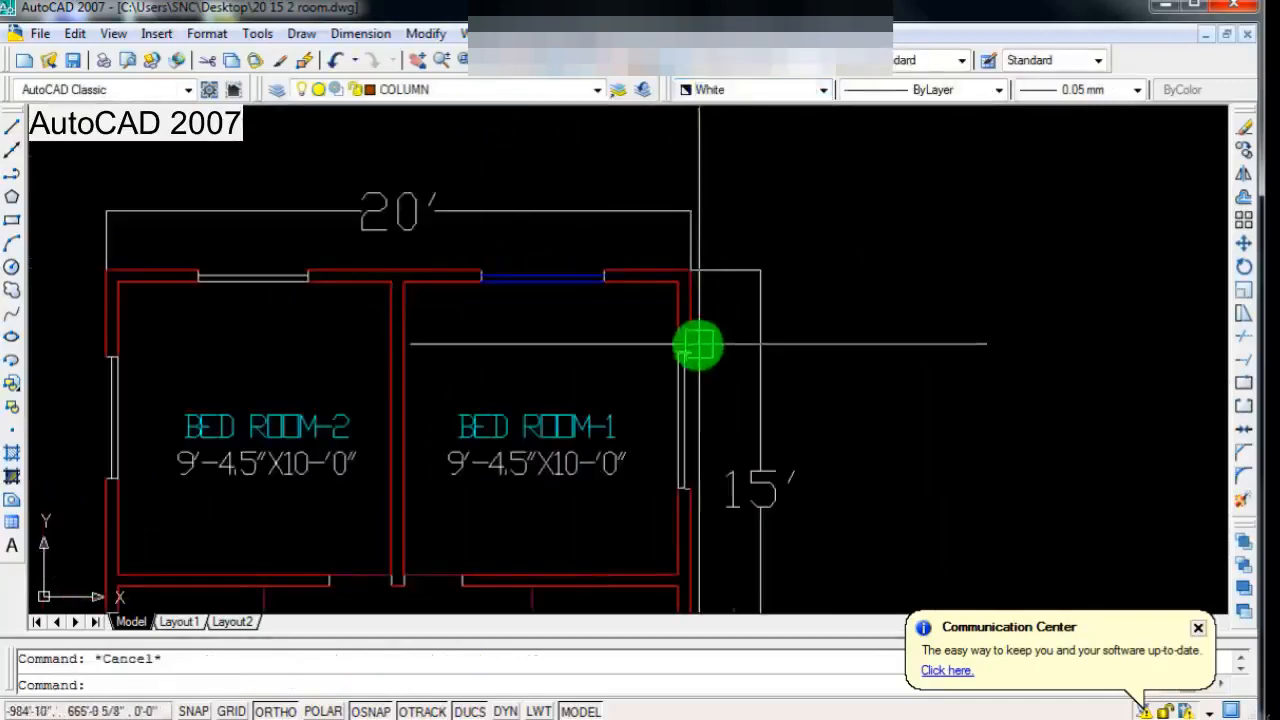
Step: Match the properties of BED ROOM-1's blue window lines onto the window lines in BED ROOM-2's upper and side openings
scroll(614, 357, down, 2)
scroll(562, 372, up, 1)
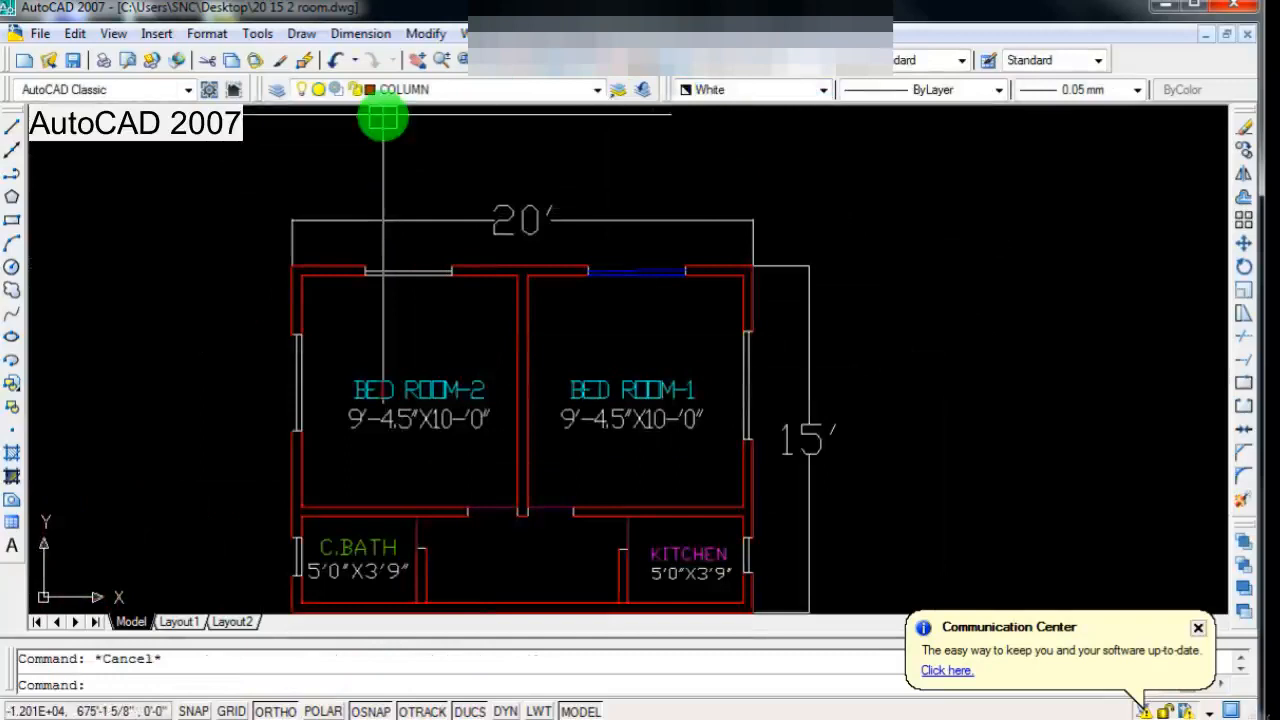
click(282, 64)
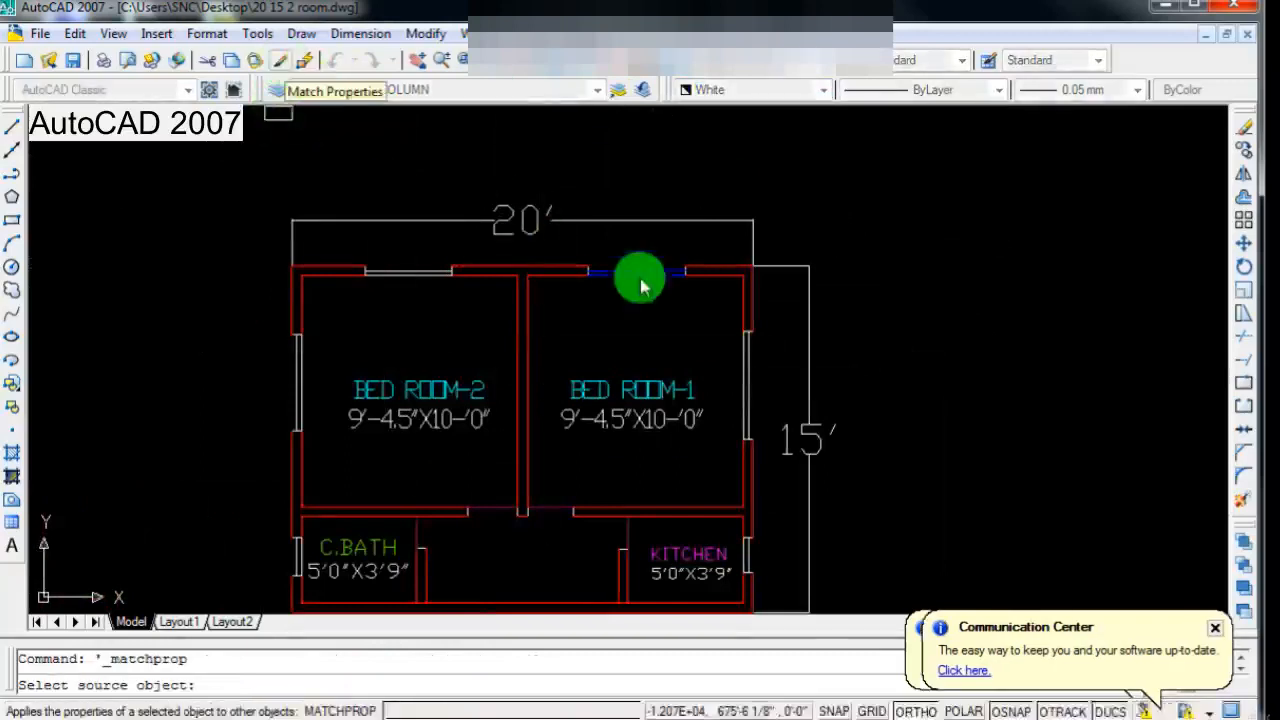
scroll(640, 281, down, 3)
scroll(498, 285, up, 4)
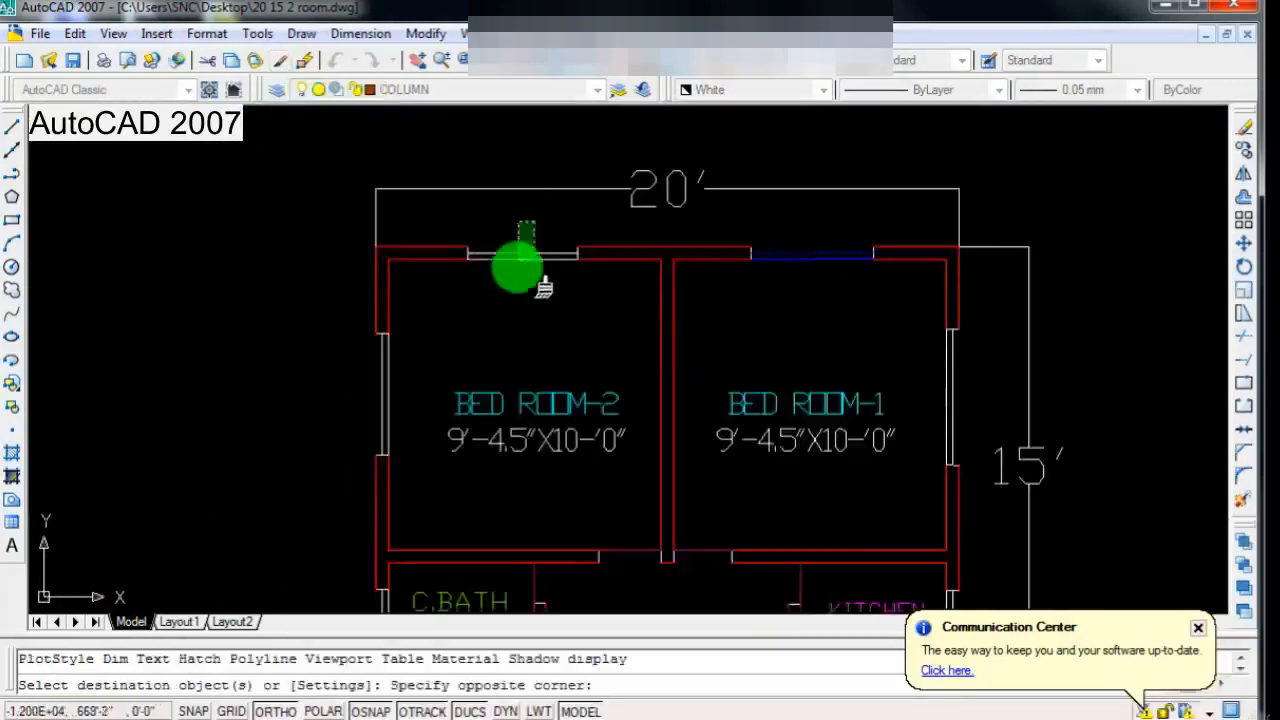
click(518, 266)
scroll(514, 312, down, 2)
scroll(474, 357, up, 3)
click(460, 338)
click(350, 376)
scroll(503, 345, down, 4)
scroll(816, 382, up, 3)
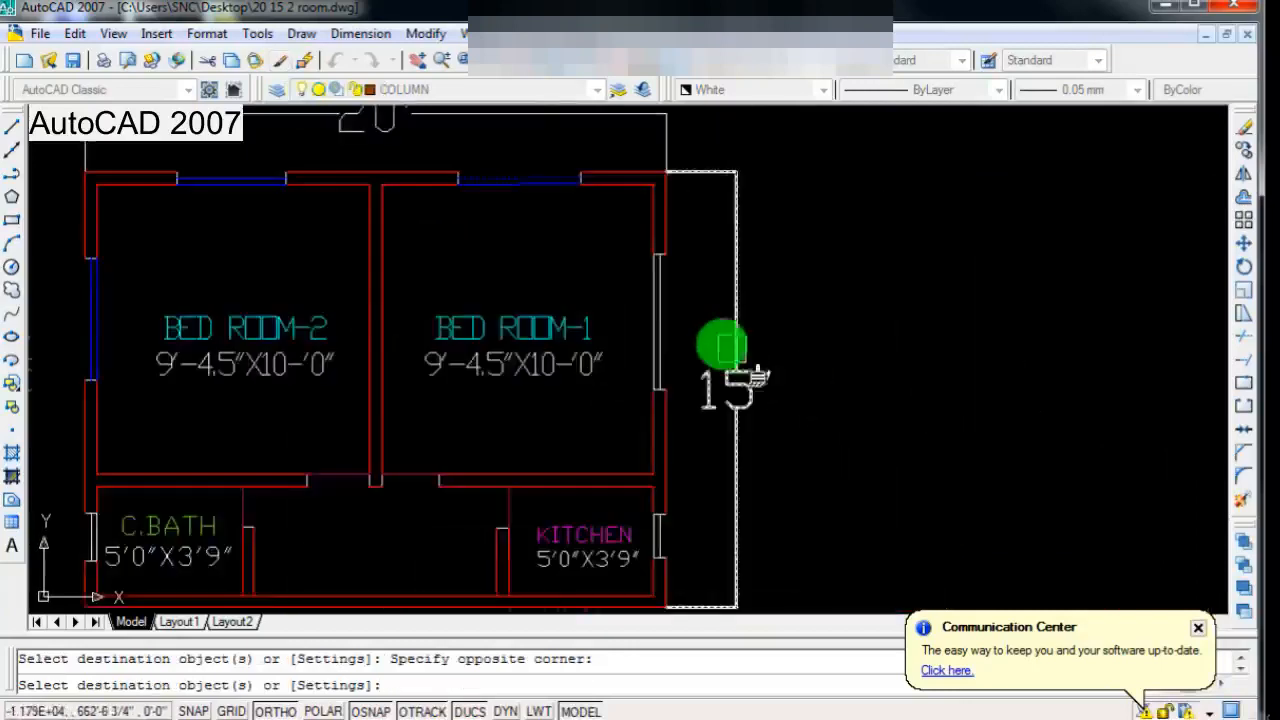
Step: Apply the same matched blue properties to the side window lines of BED ROOM-1, KITCHEN and C.BATH
scroll(710, 341, up, 3)
click(688, 306)
click(622, 338)
scroll(780, 302, down, 6)
scroll(717, 443, up, 6)
scroll(764, 398, up, 2)
click(803, 370)
scroll(774, 393, down, 4)
scroll(244, 370, up, 4)
click(323, 383)
click(285, 394)
scroll(469, 378, down, 4)
scroll(640, 380, down, 4)
scroll(700, 314, up, 4)
scroll(608, 410, down, 4)
key(Escape)
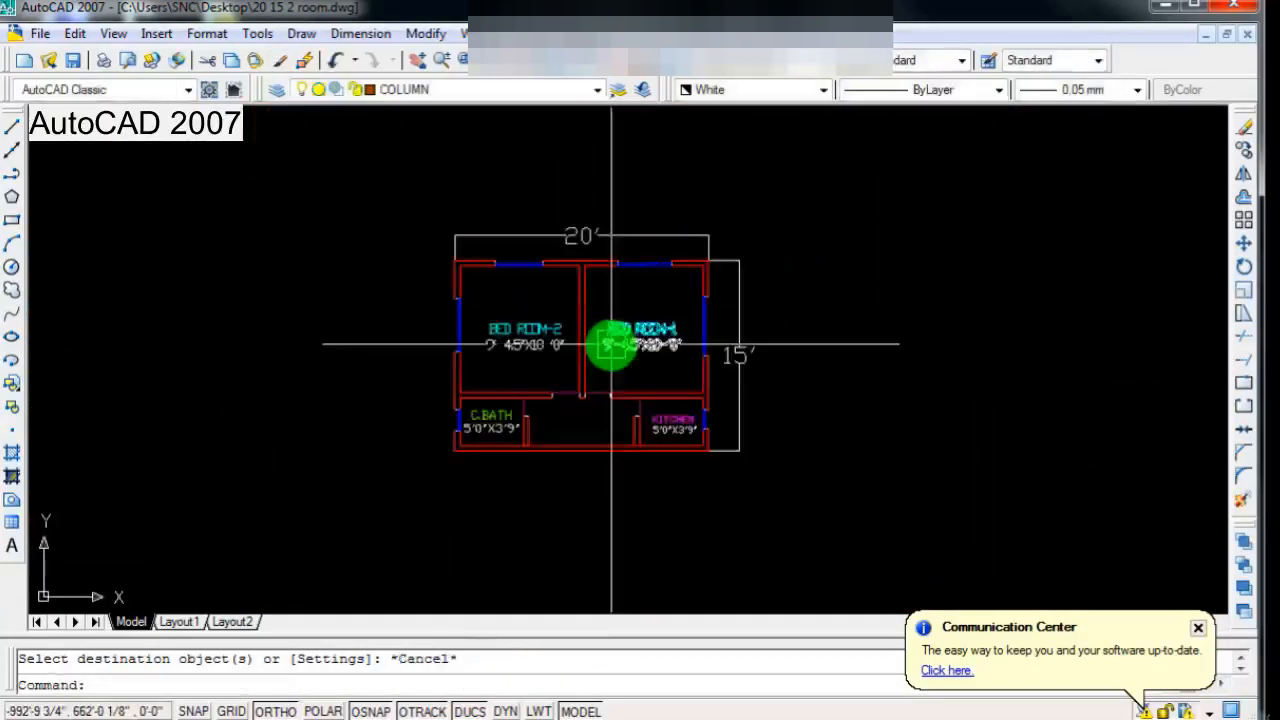
Step: Save the drawing
scroll(611, 344, down, 2)
scroll(611, 344, up, 5)
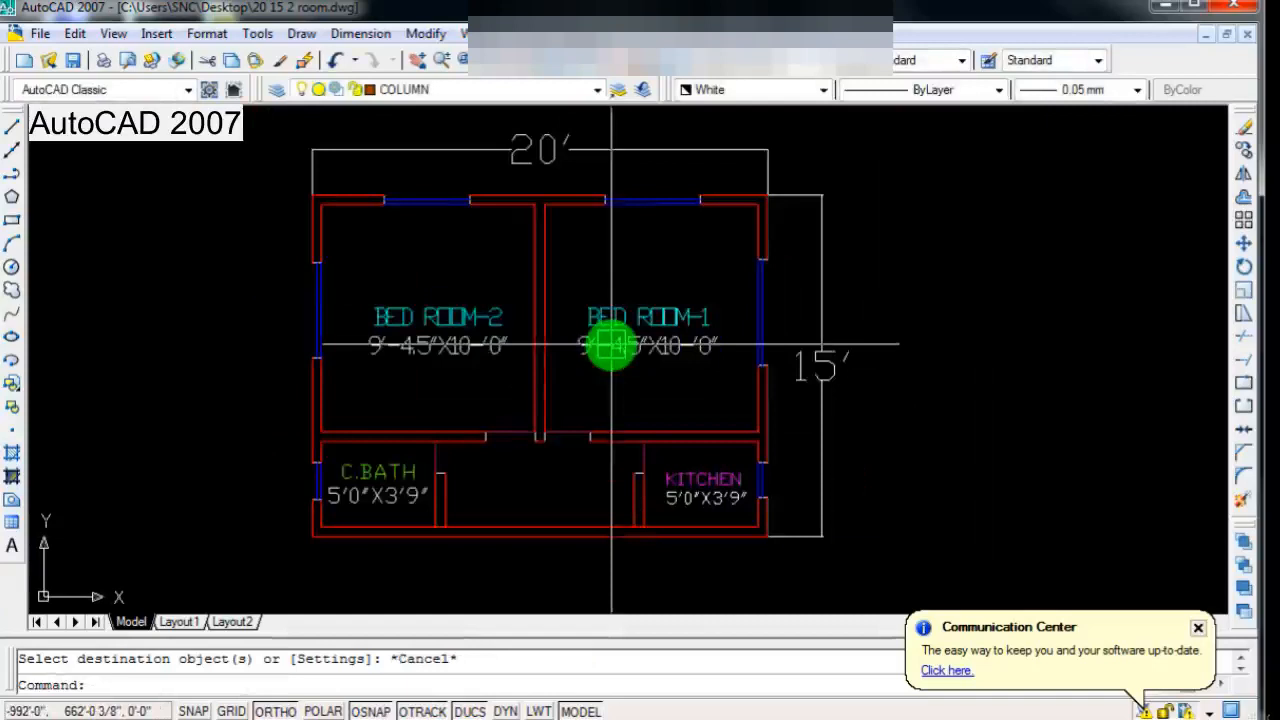
scroll(595, 355, down, 2)
scroll(520, 365, up, 4)
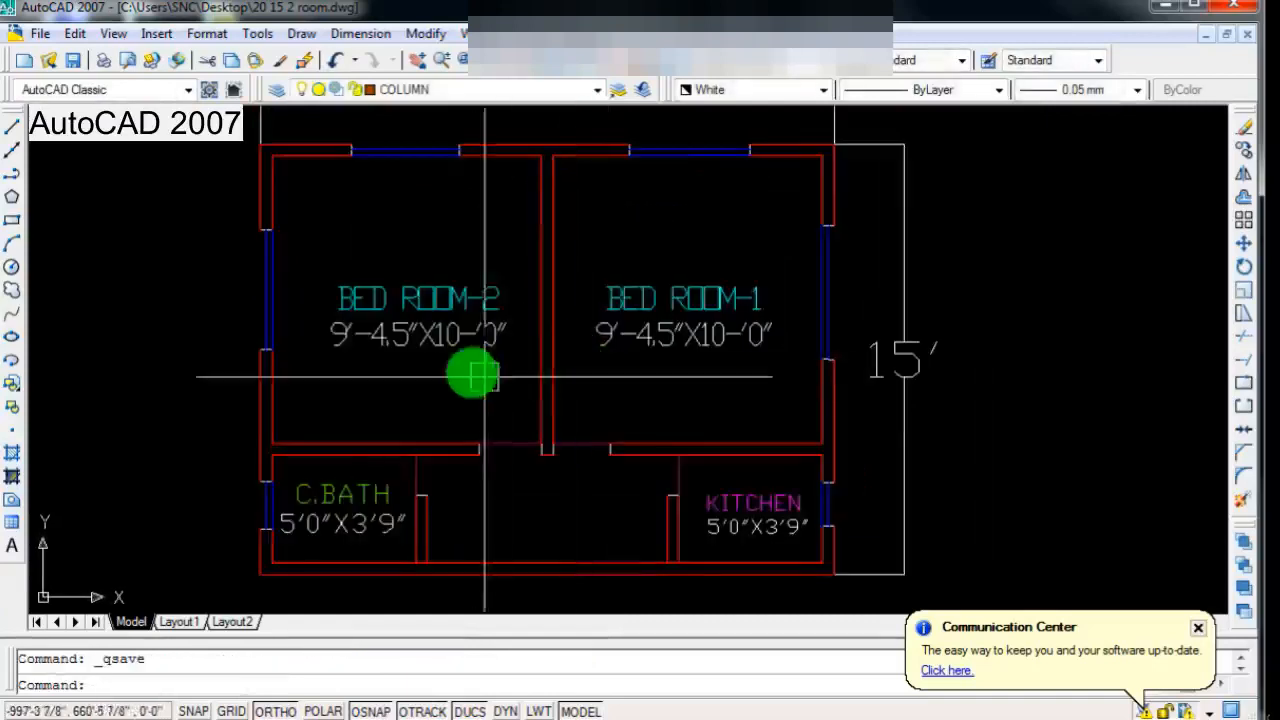
scroll(480, 360, down, 3)
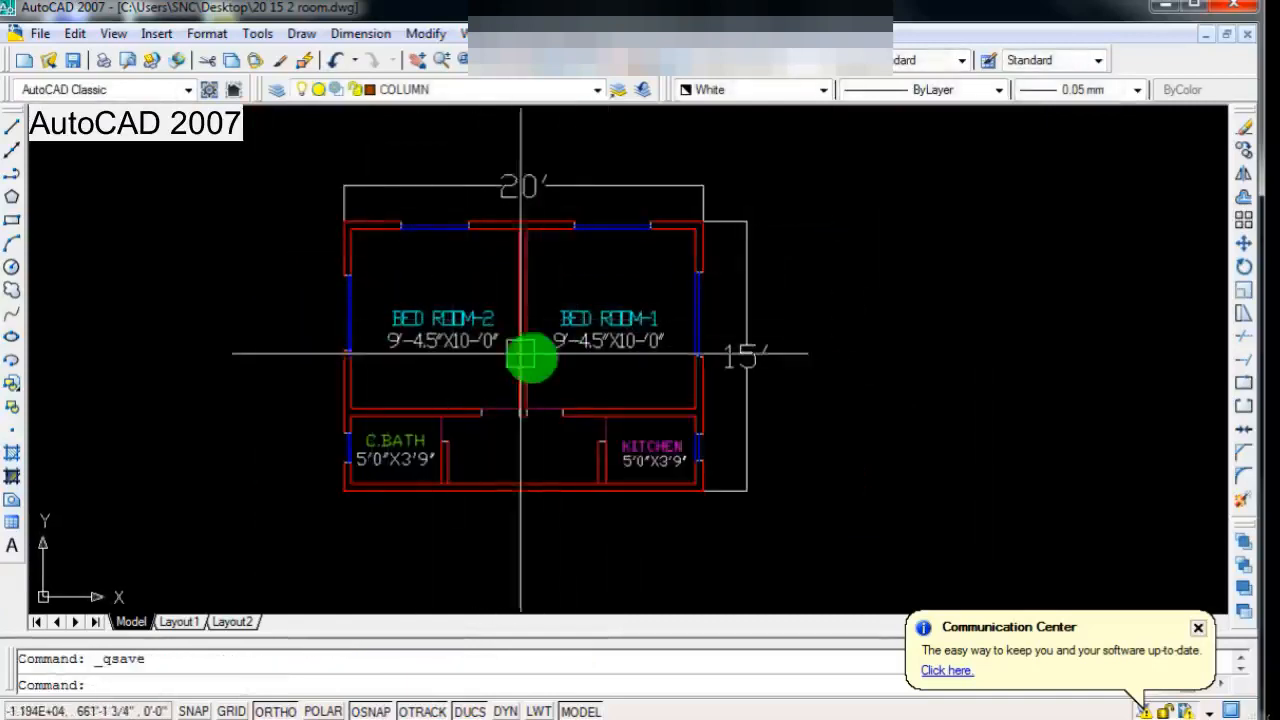
scroll(540, 365, up, 2)
scroll(548, 382, down, 4)
scroll(436, 440, up, 3)
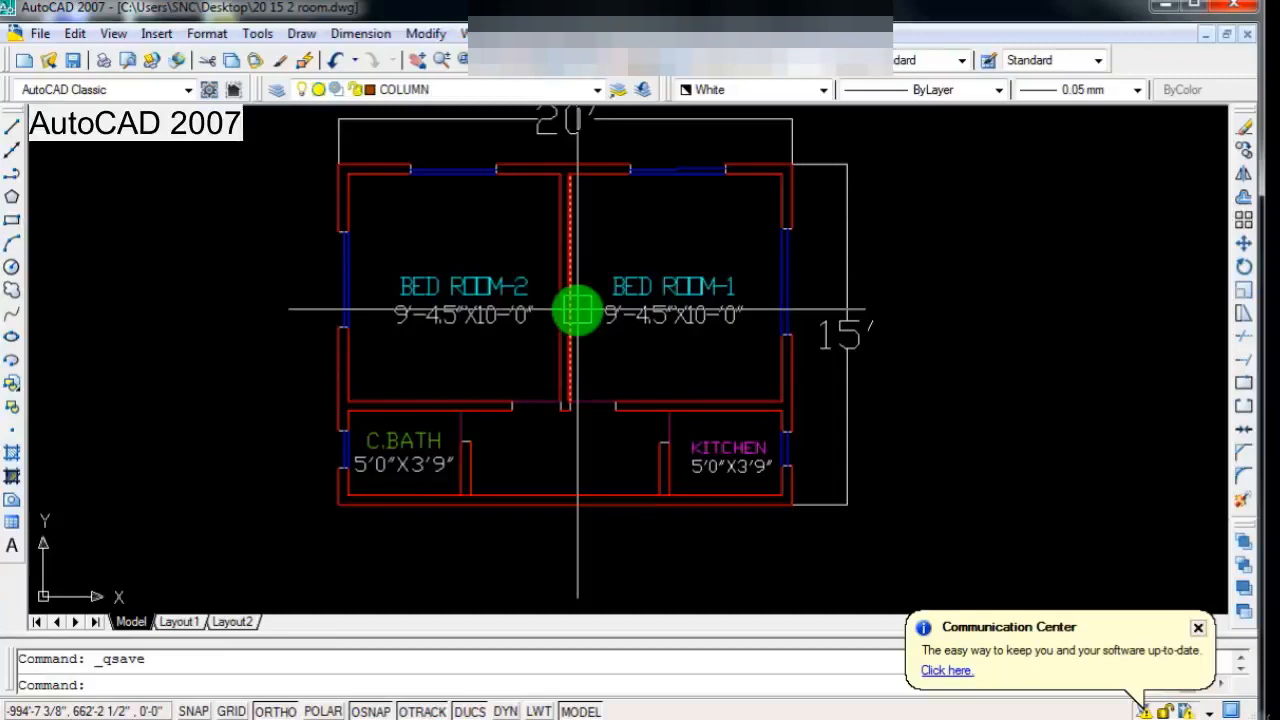
scroll(537, 366, down, 2)
scroll(506, 394, up, 2)
scroll(543, 449, down, 2)
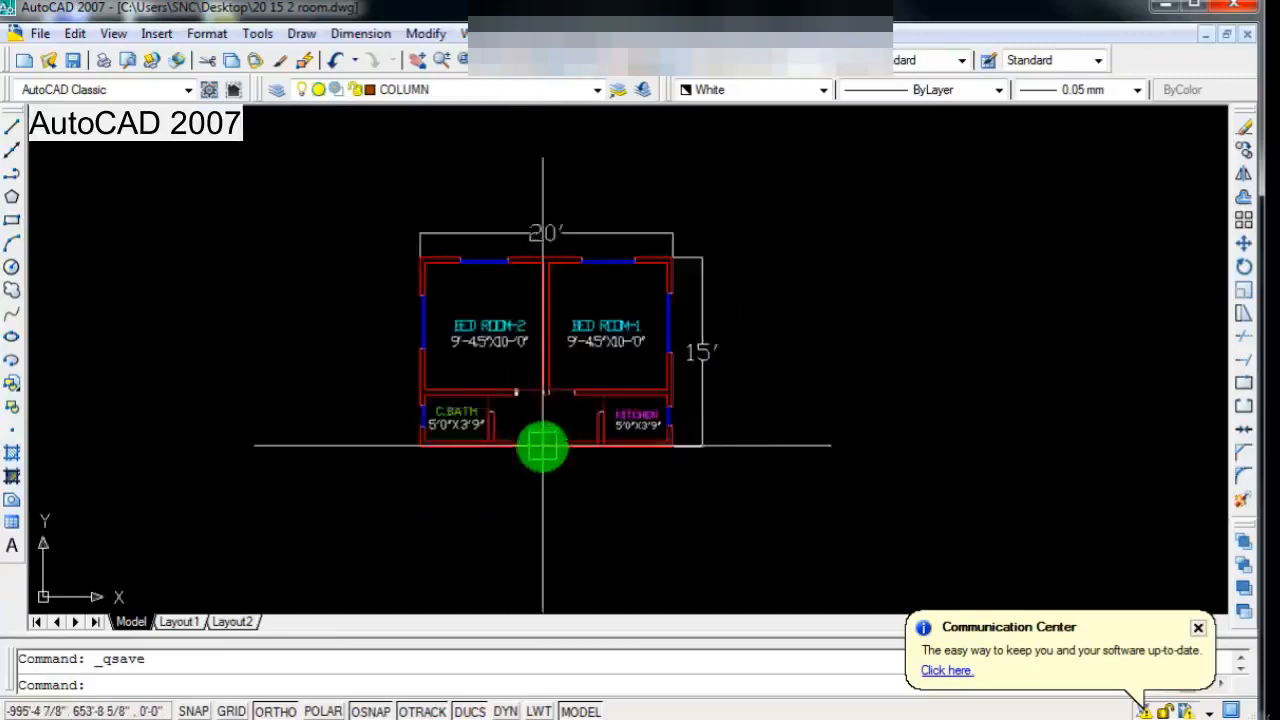
Step: Draw two short vertical lines about 3' apart across the lower outer wall between C.BATH and KITCHEN
scroll(532, 392, up, 4)
key(Return)
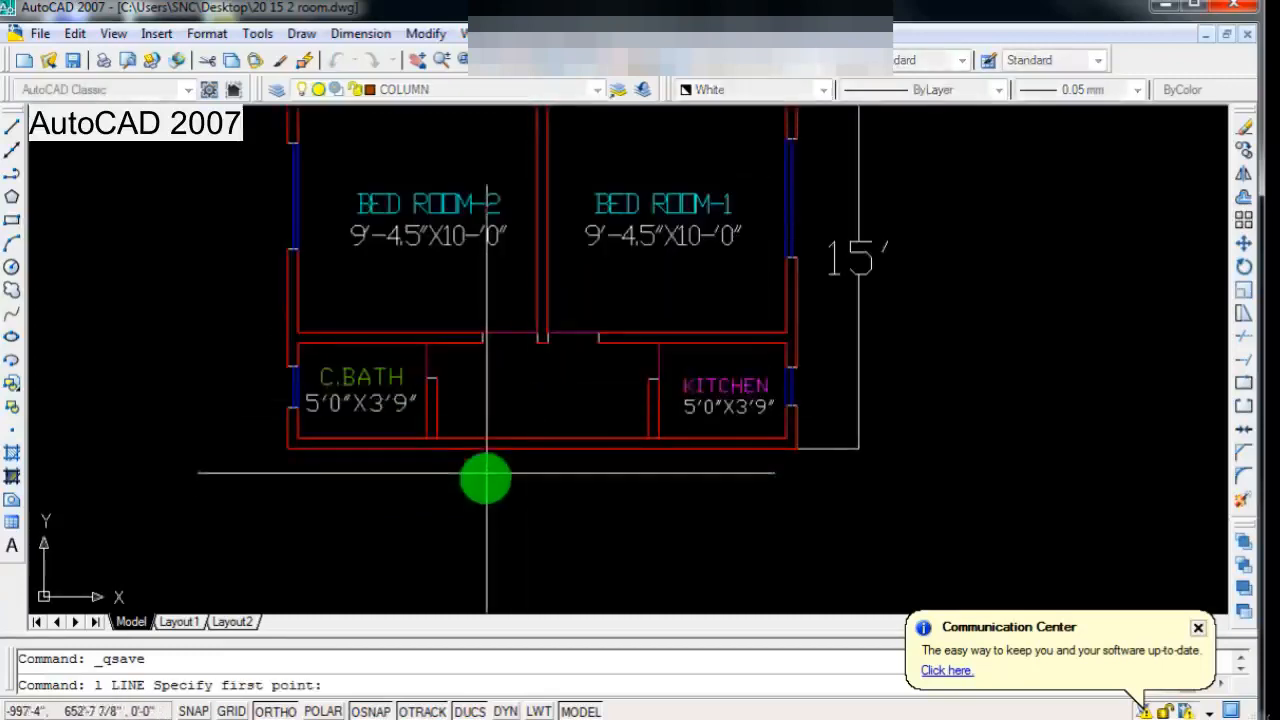
scroll(500, 468, up, 2)
click(513, 422)
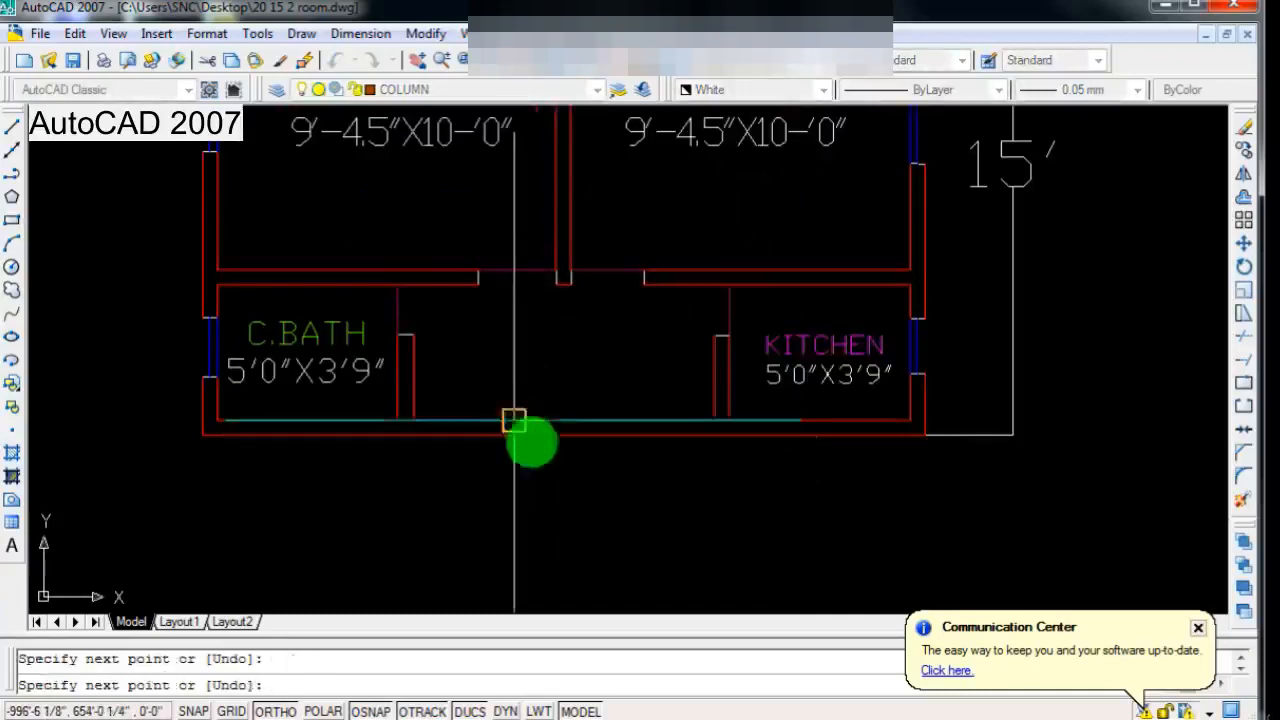
key(Return)
key(Return)
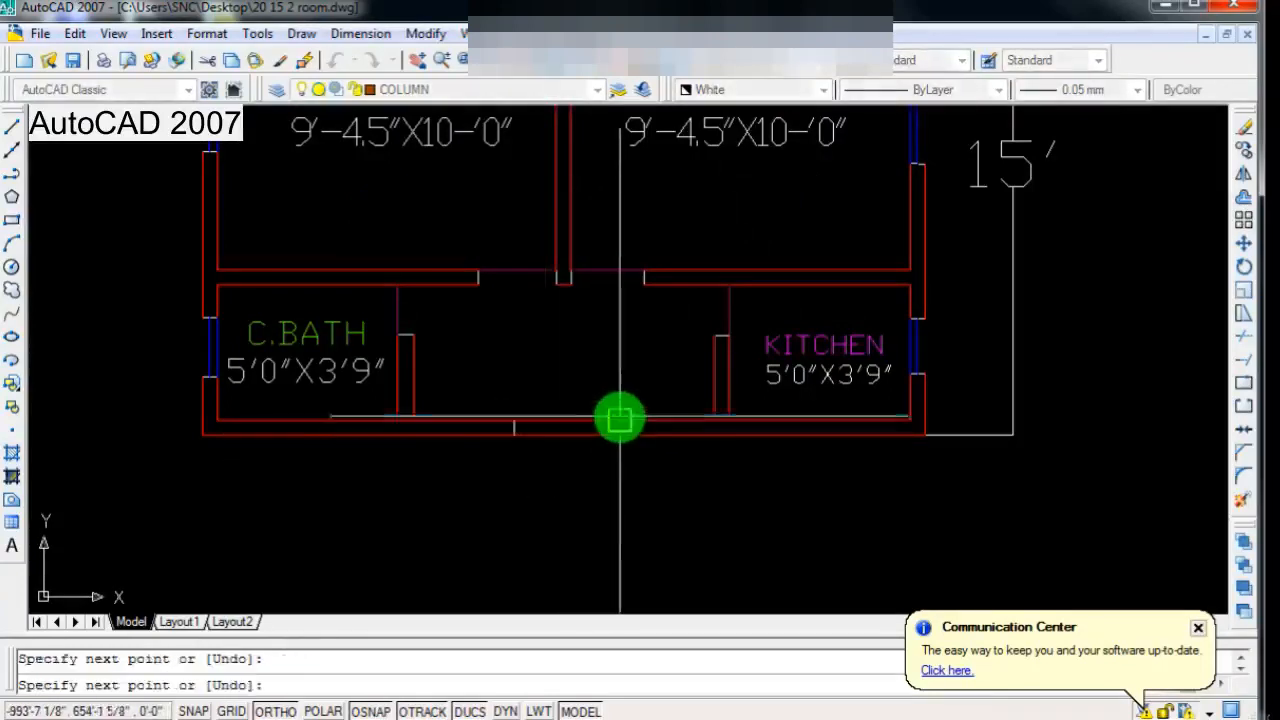
key(Return)
scroll(540, 489, down, 3)
scroll(543, 470, up, 3)
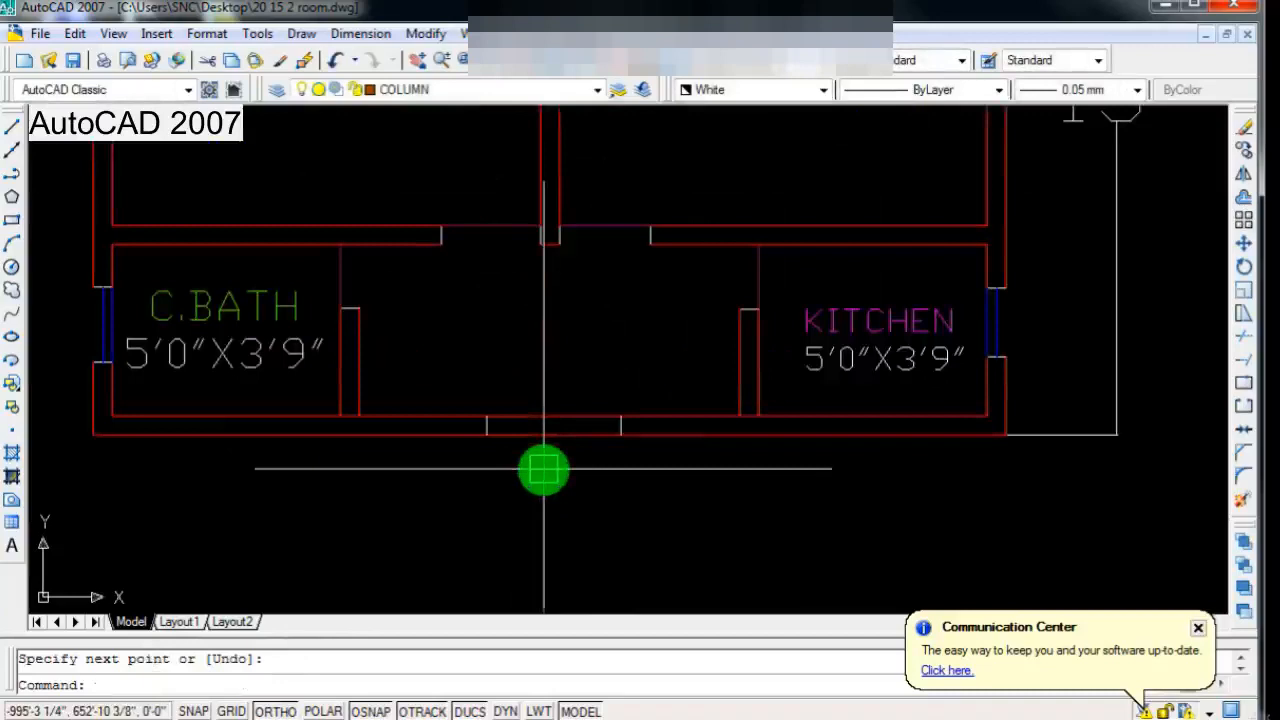
Step: Trim both lower outer wall lines between the two short vertical lines to open the entrance
key(Return)
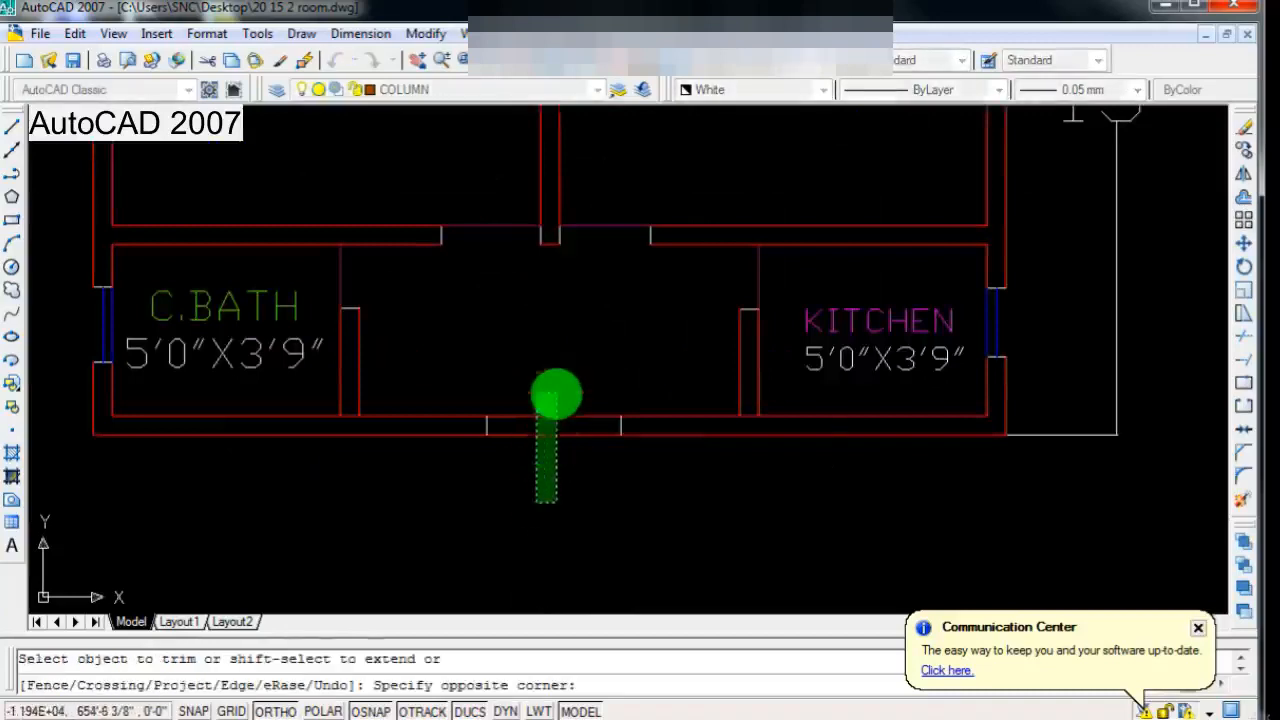
key(Escape)
text(tr)
key(Return)
key(Return)
click(547, 503)
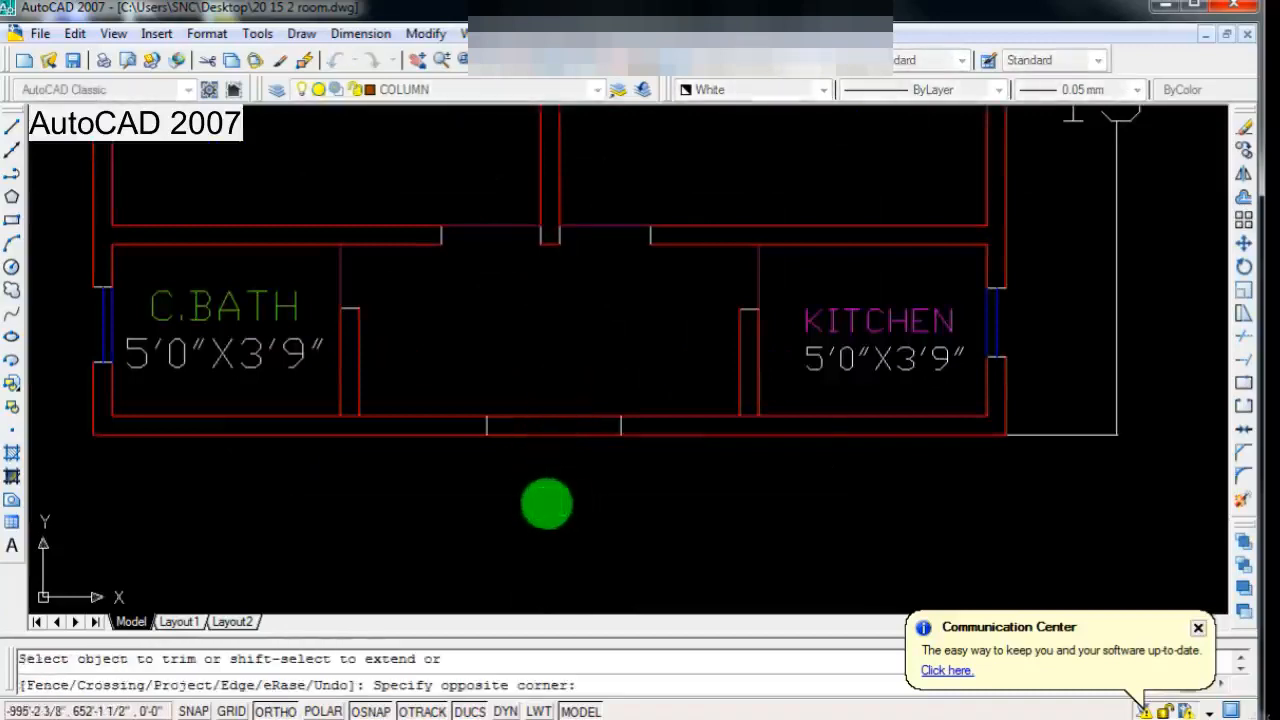
scroll(569, 334, down, 3)
scroll(551, 408, up, 2)
key(Escape)
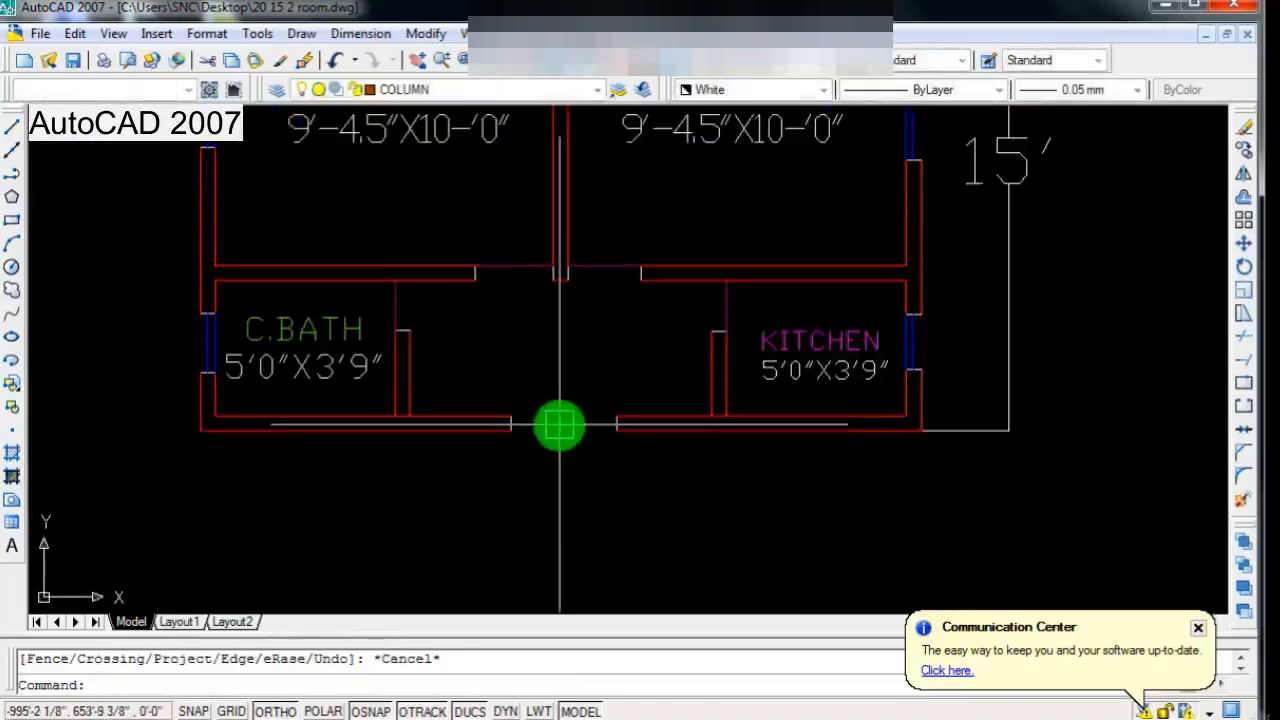
Step: Draw a horizontal line along the inner wall face across the entrance opening
text(l)
scroll(562, 422, up, 2)
key(Return)
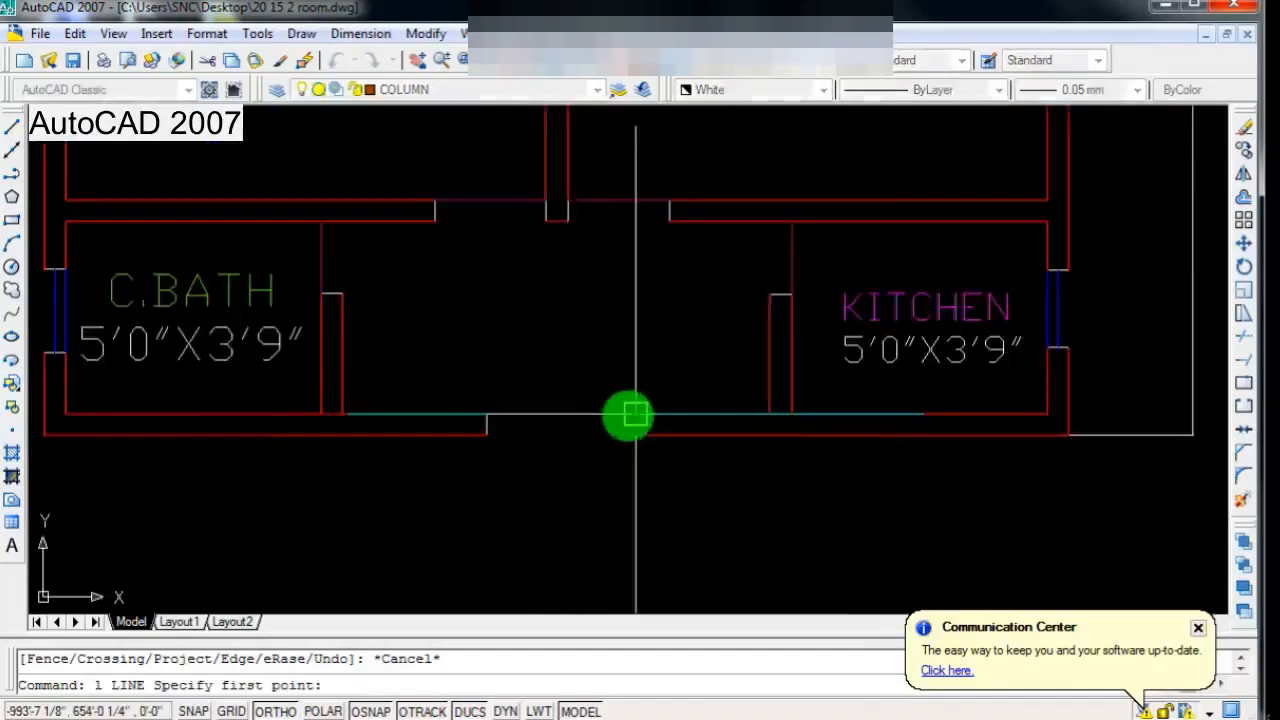
click(637, 414)
click(487, 414)
key(Return)
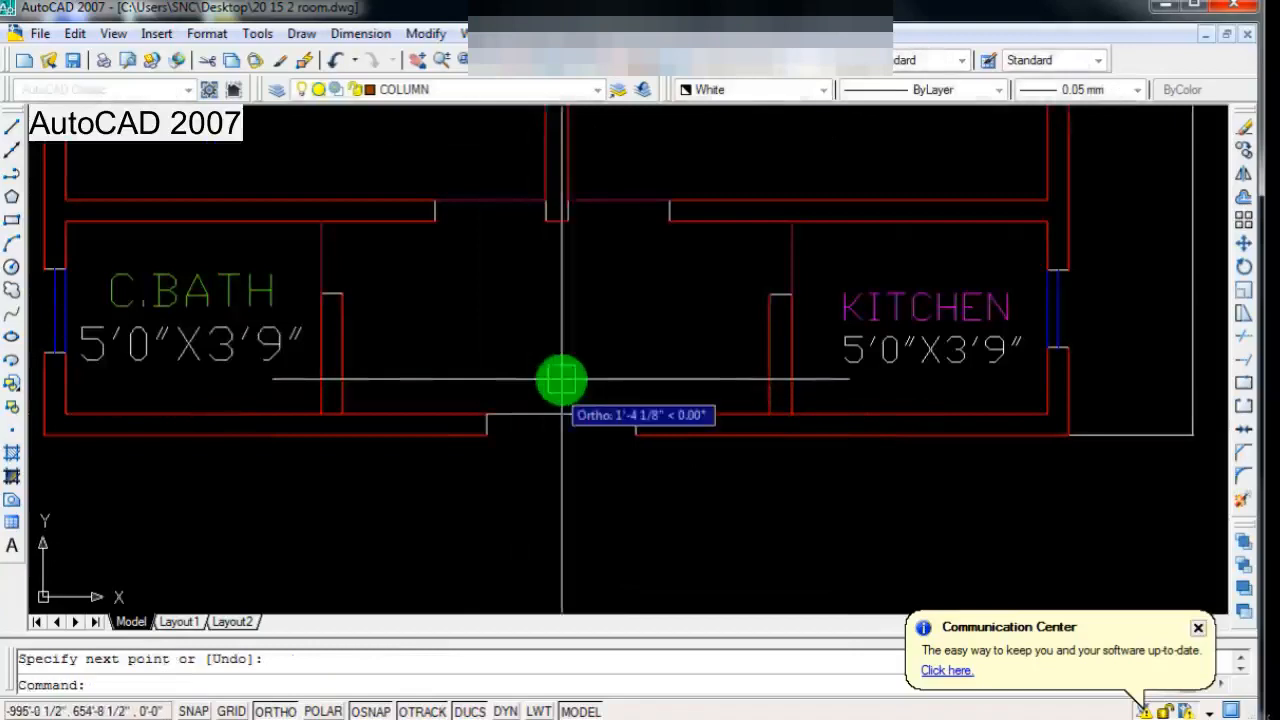
scroll(505, 458, down, 3)
scroll(505, 458, up, 3)
scroll(550, 390, down, 2)
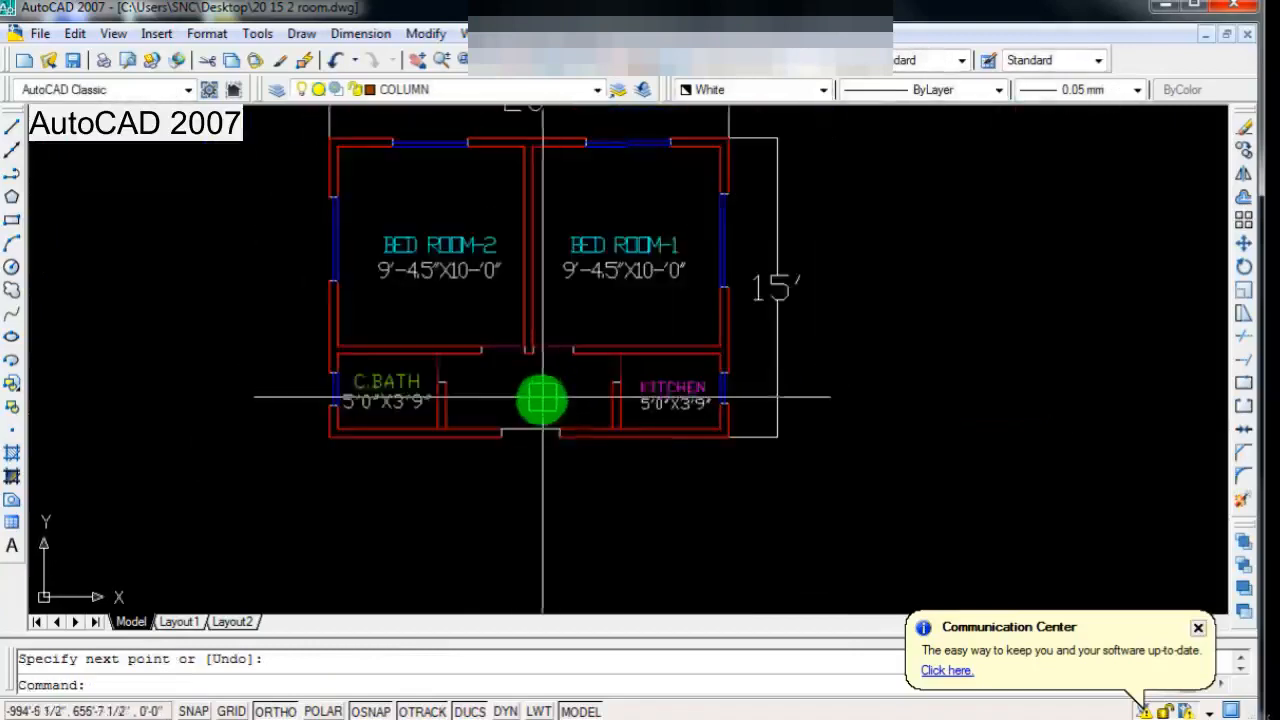
Step: Draw a horizontal line along the outer wall face across the entrance, extending past both sides of the opening
scroll(538, 404, up, 1)
text(l)
key(Return)
scroll(445, 468, up, 1)
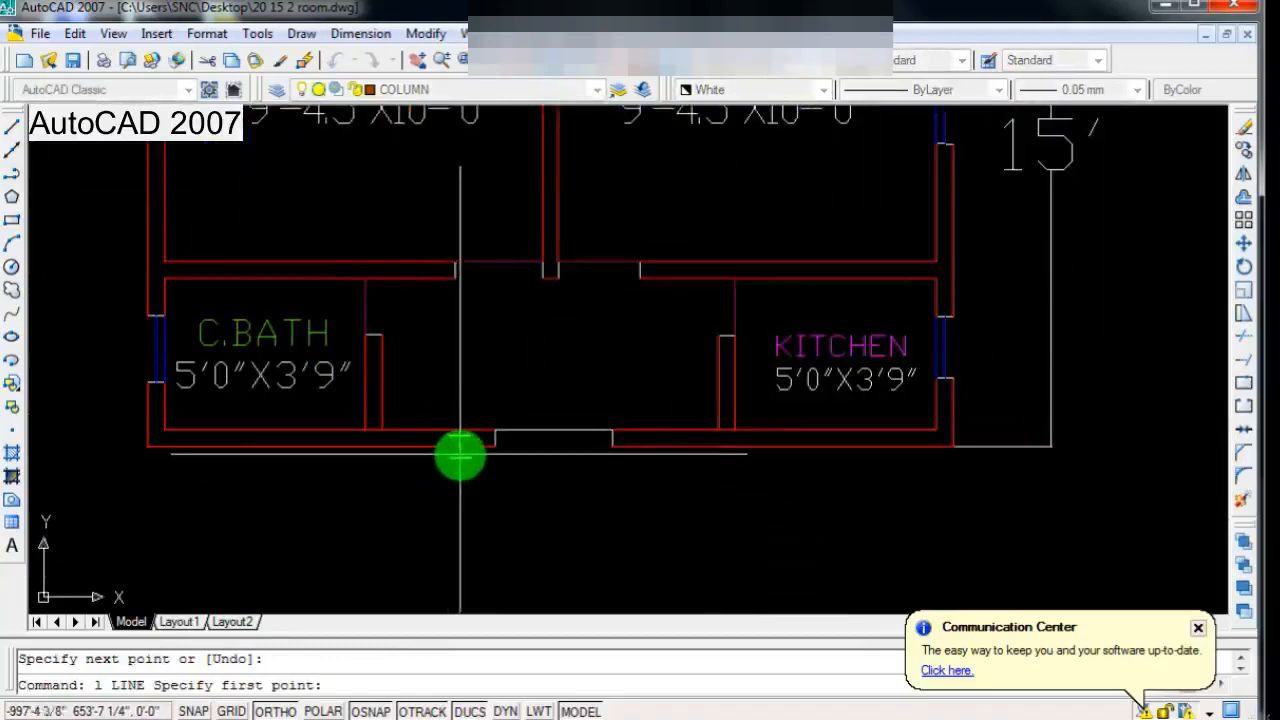
click(438, 448)
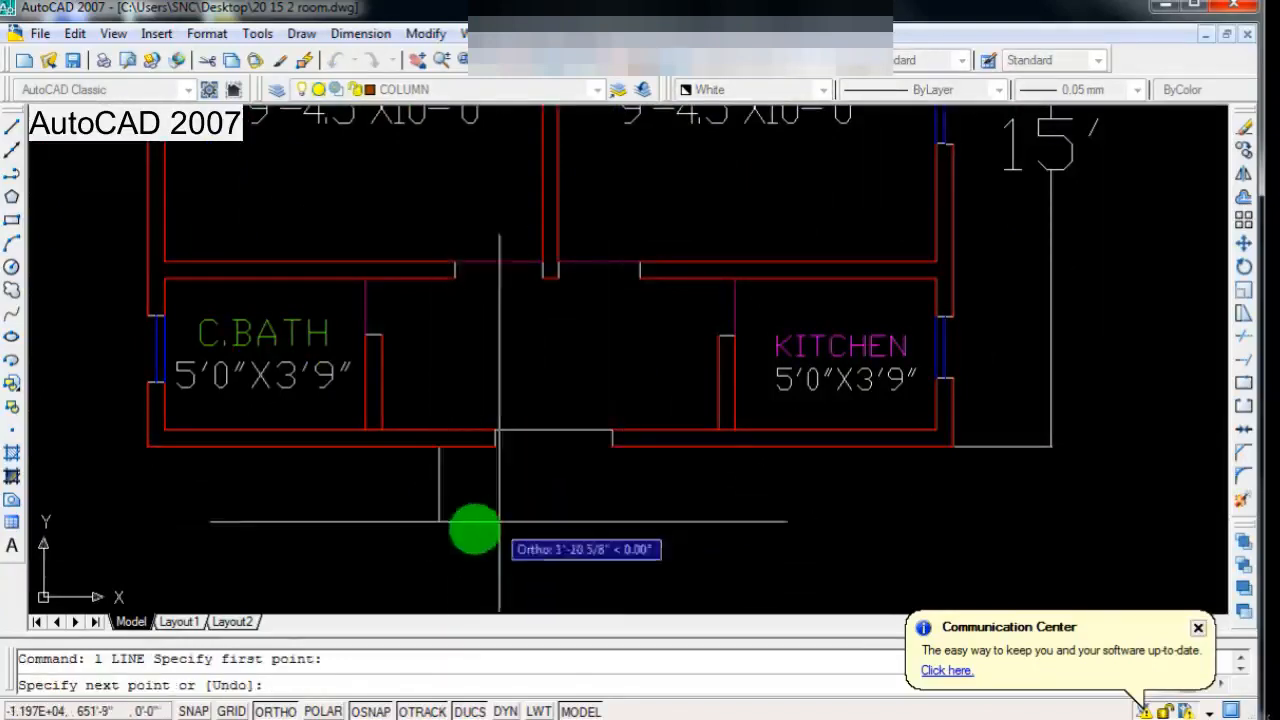
click(679, 450)
key(Return)
Step: Offset the outer entrance line downward three times in succession at 10" spacing to form the step lines
click(1243, 196)
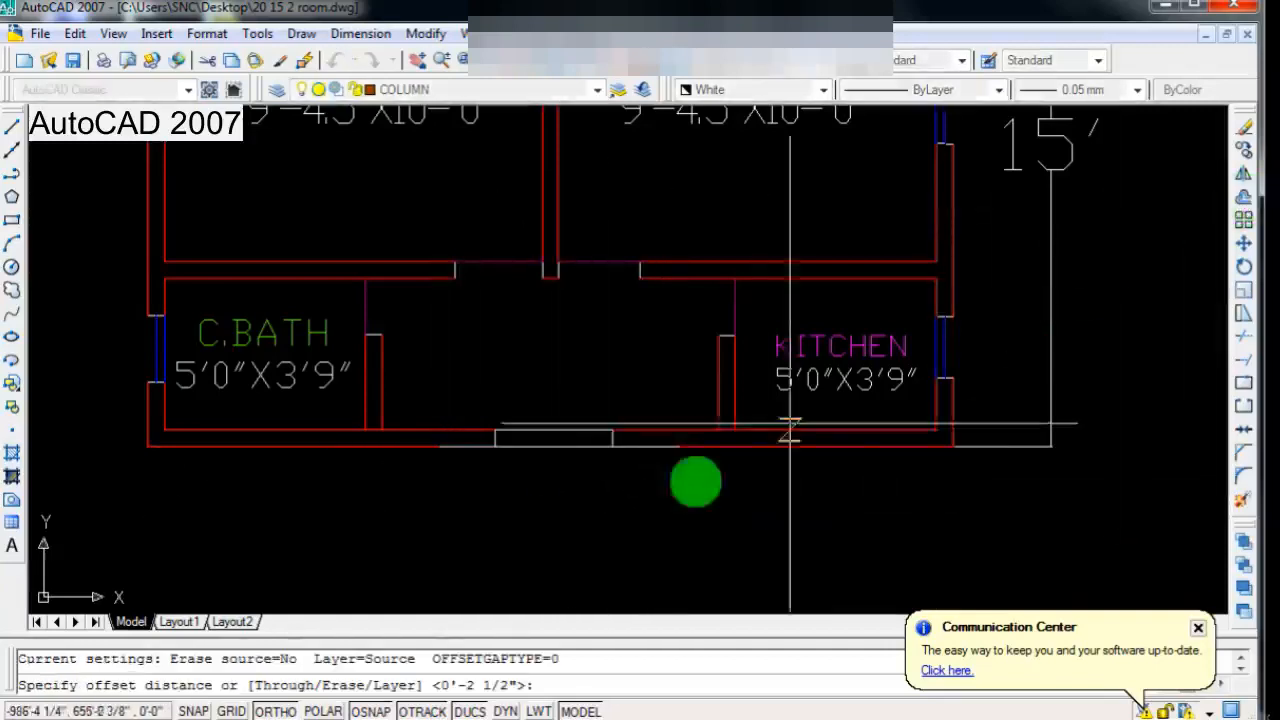
click(500, 449)
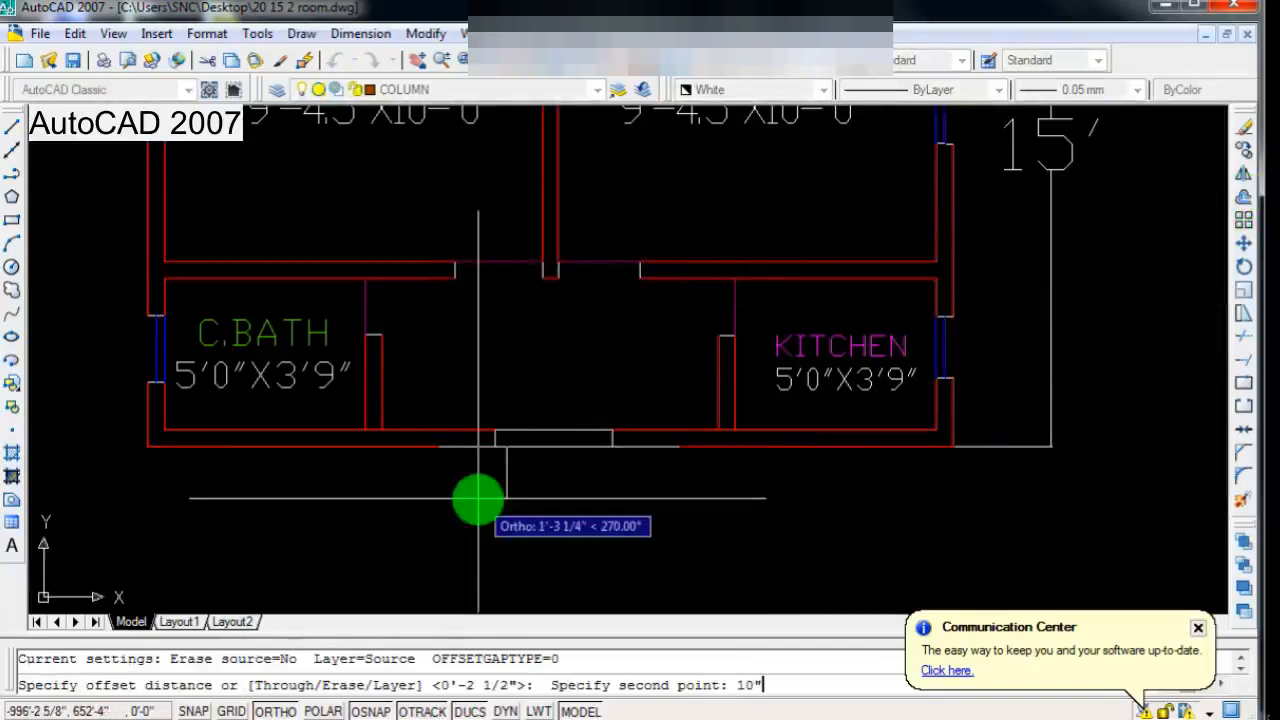
text(10")
key(Return)
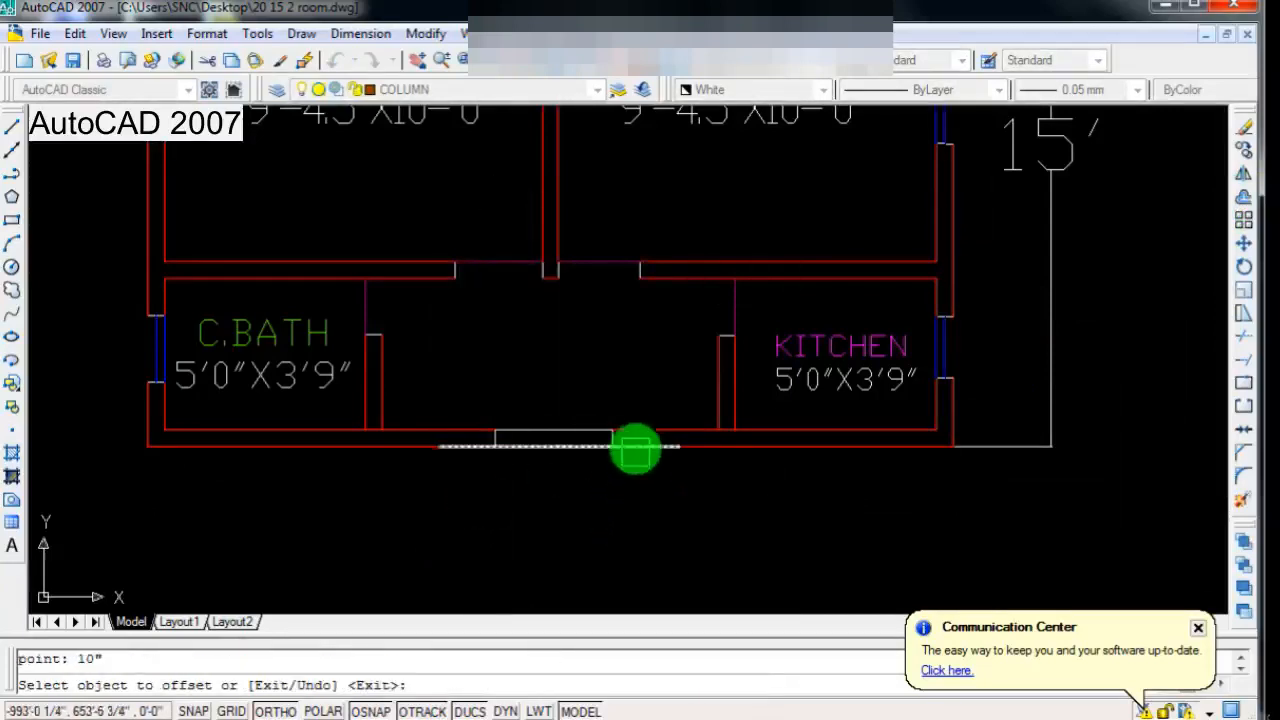
click(636, 448)
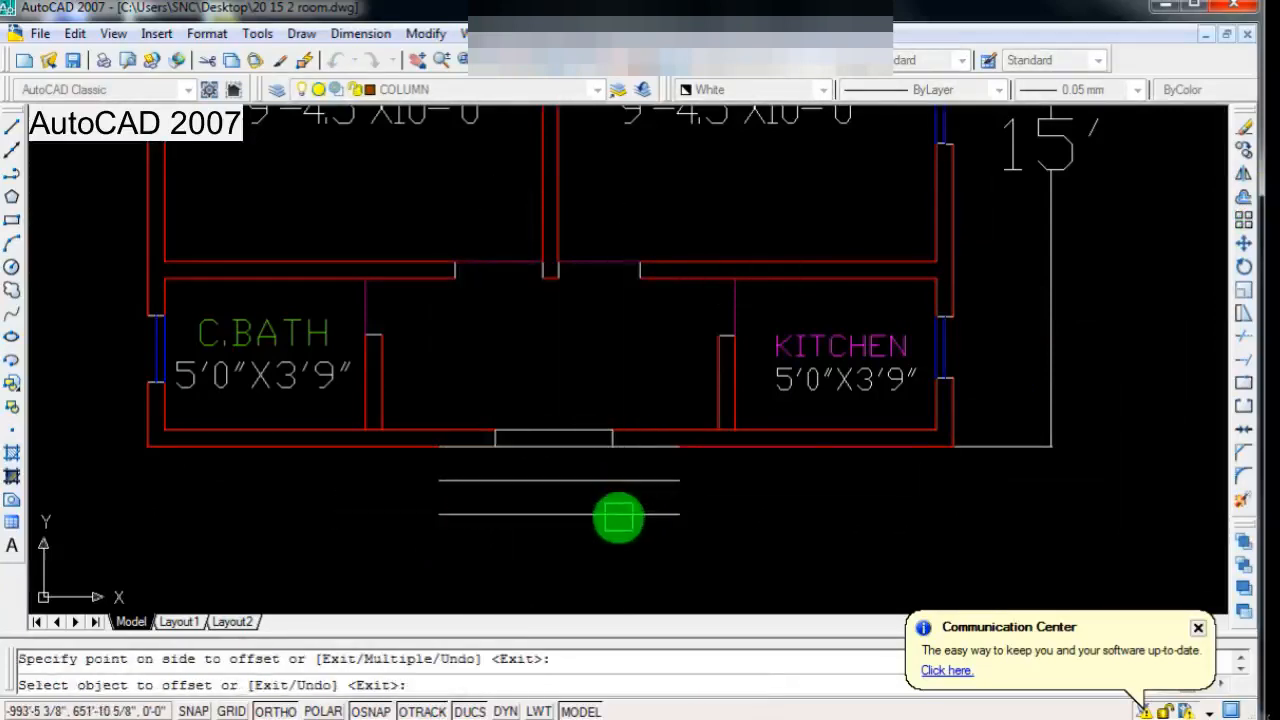
scroll(617, 520, down, 1)
click(619, 522)
click(608, 553)
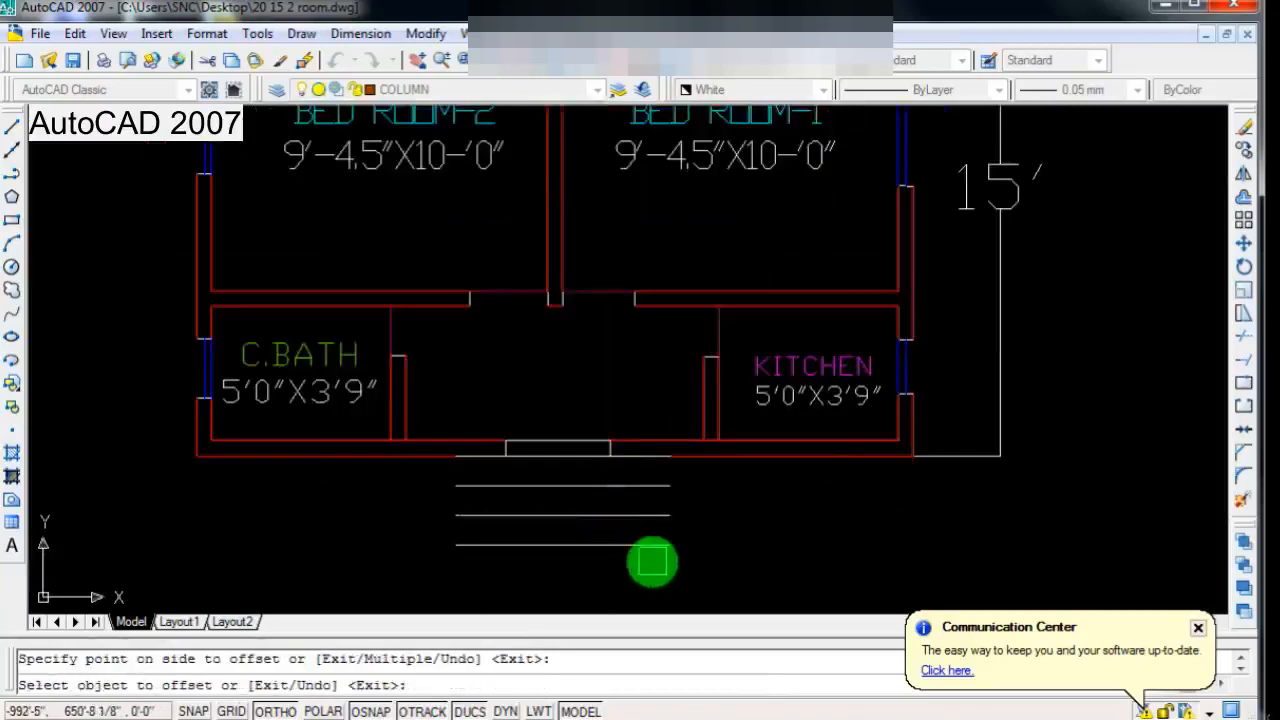
Step: Close both ends of the entrance steps with vertical lines from the lowest step line up to the outer wall
key(Escape)
text(l)
key(Return)
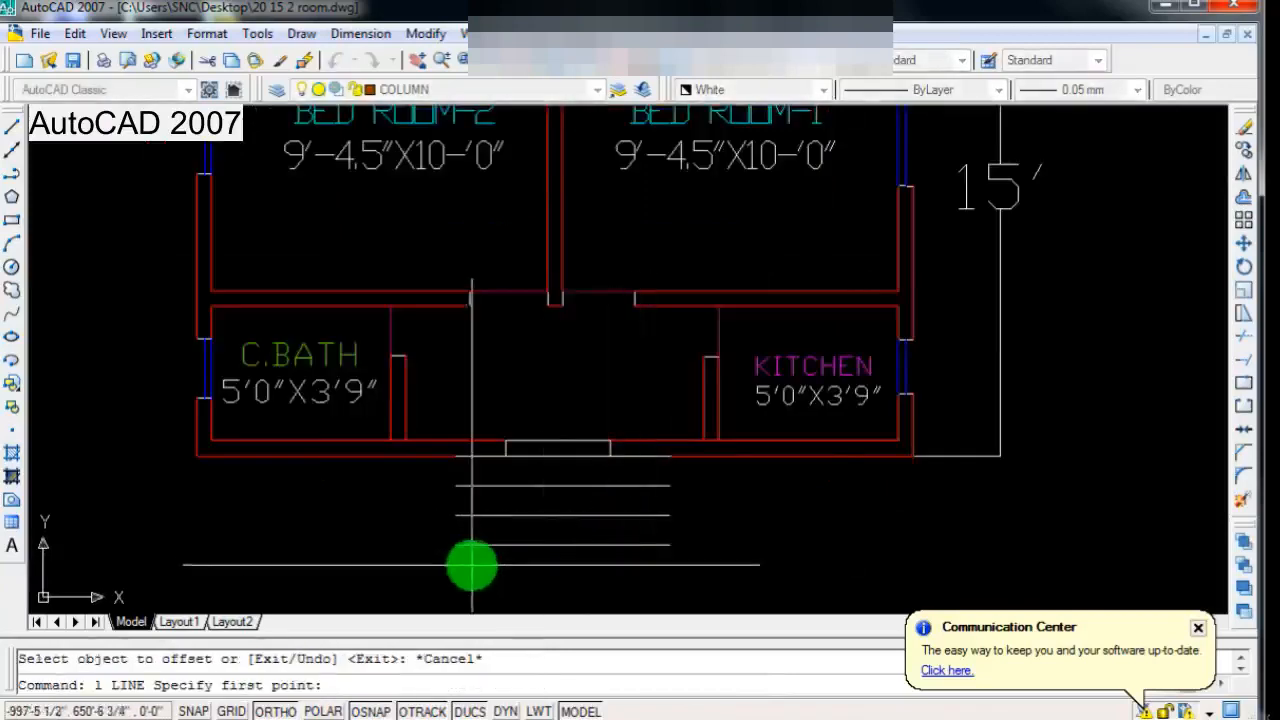
click(456, 545)
click(456, 456)
key(Return)
key(Return)
click(669, 545)
click(670, 456)
key(Return)
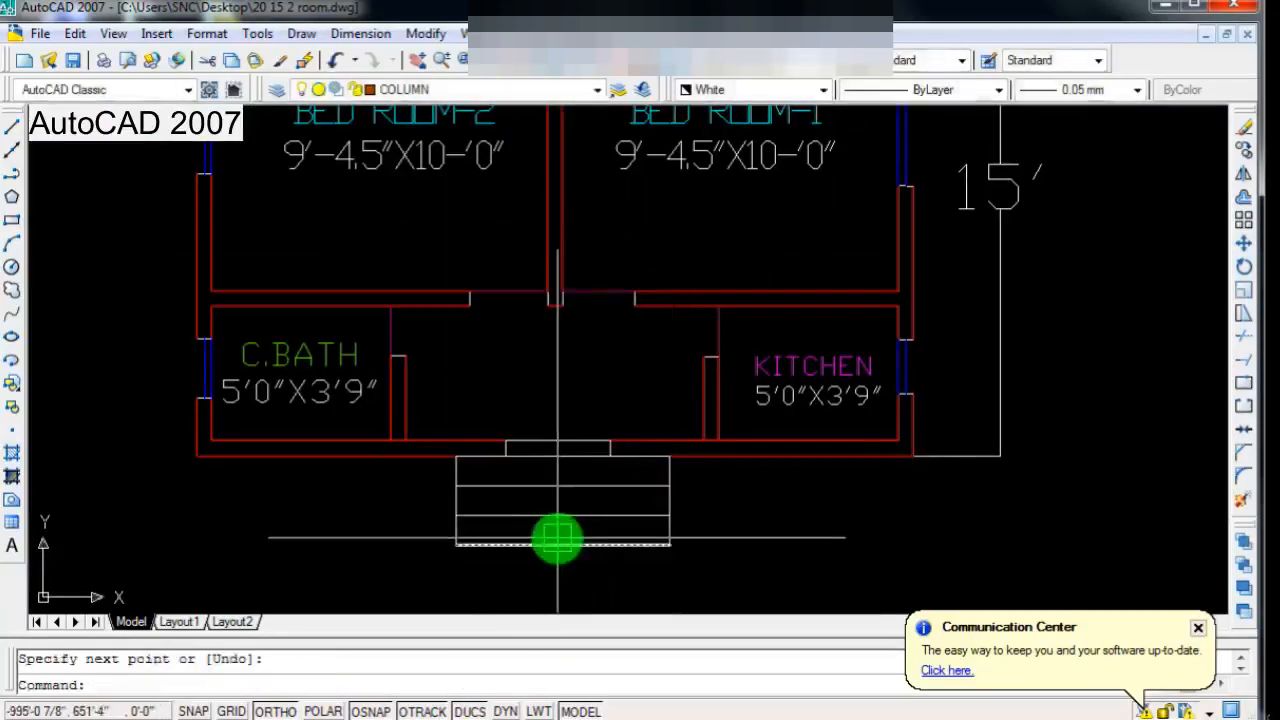
scroll(489, 512, down, 1)
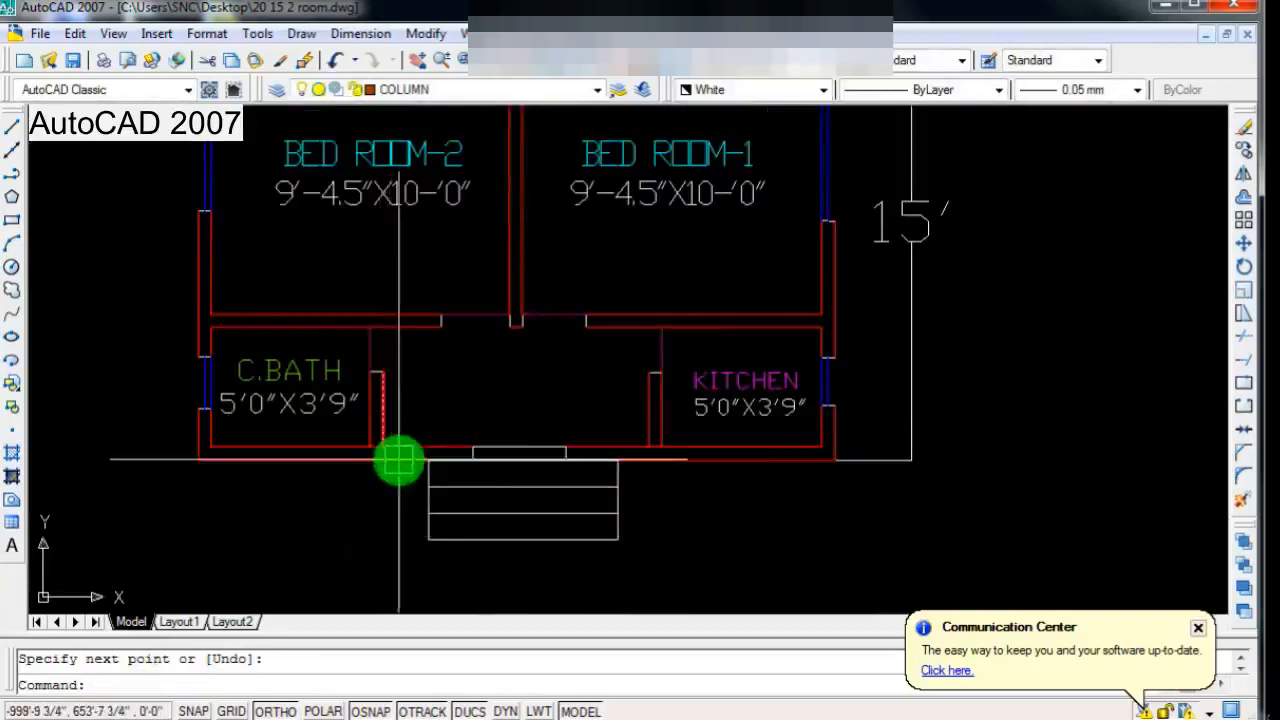
scroll(478, 470, down, 1)
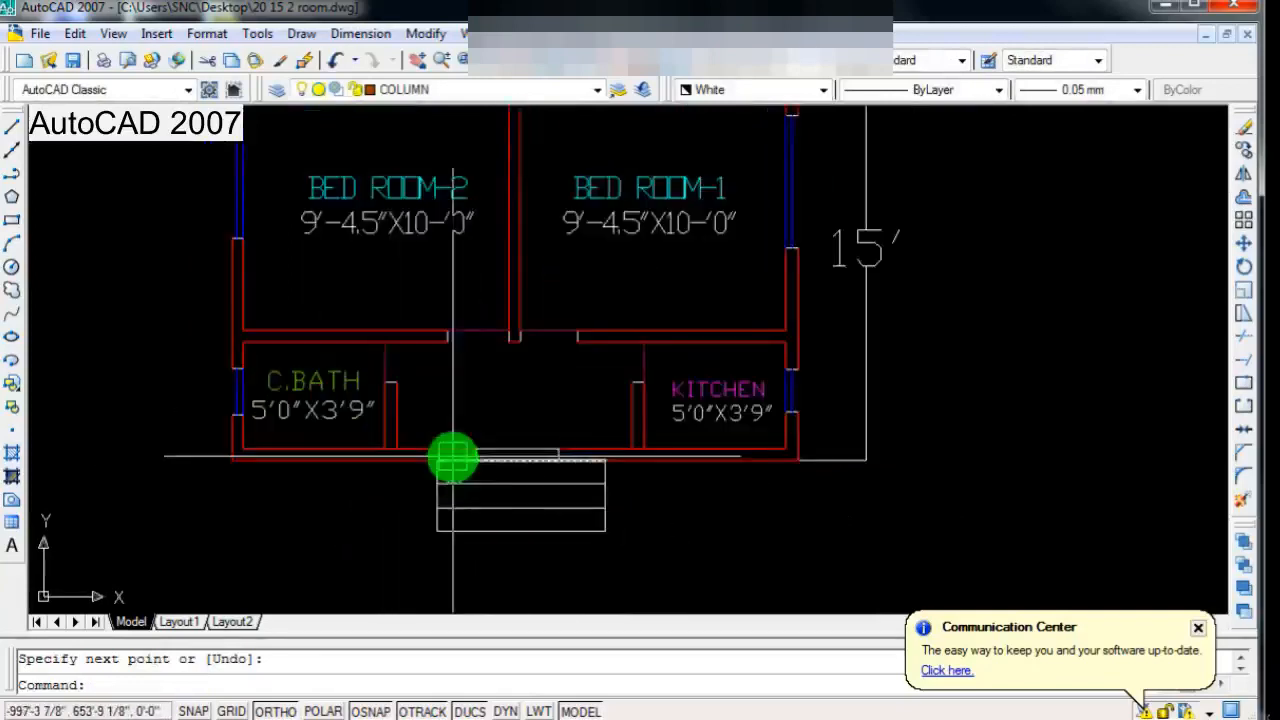
scroll(516, 440, up, 2)
scroll(515, 446, down, 2)
scroll(540, 520, up, 1)
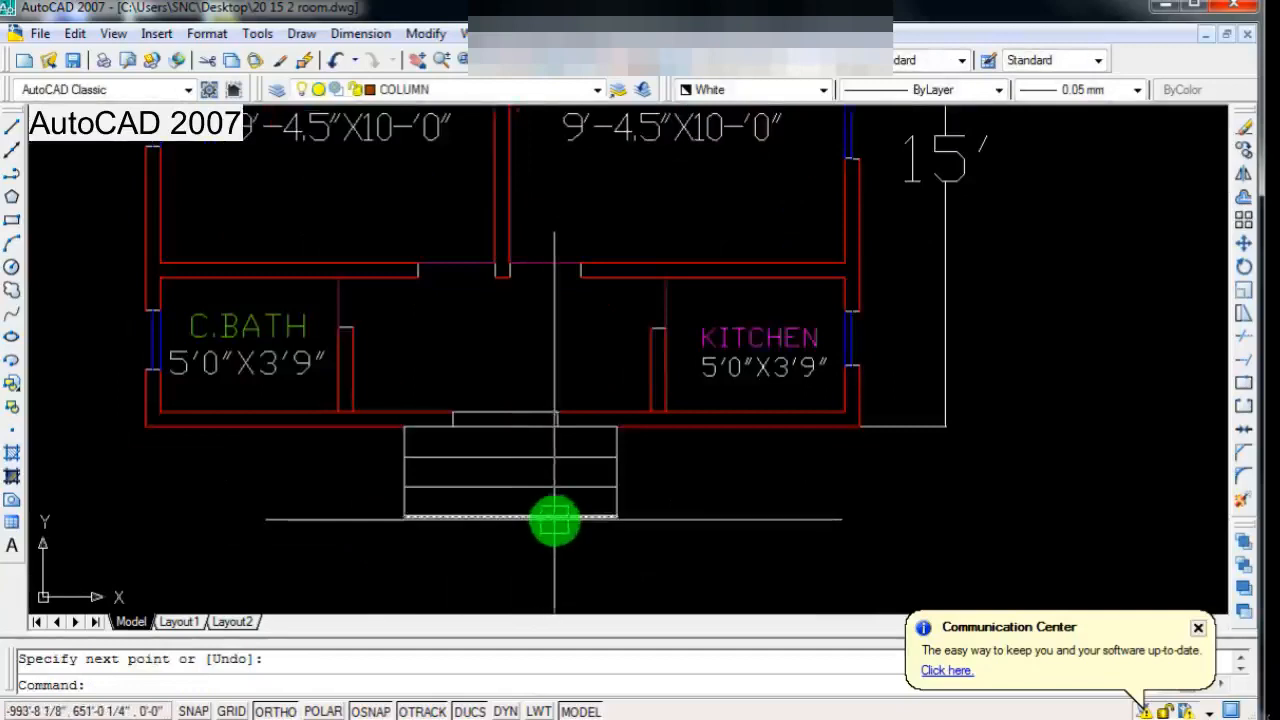
scroll(560, 486, down, 1)
scroll(520, 460, up, 1)
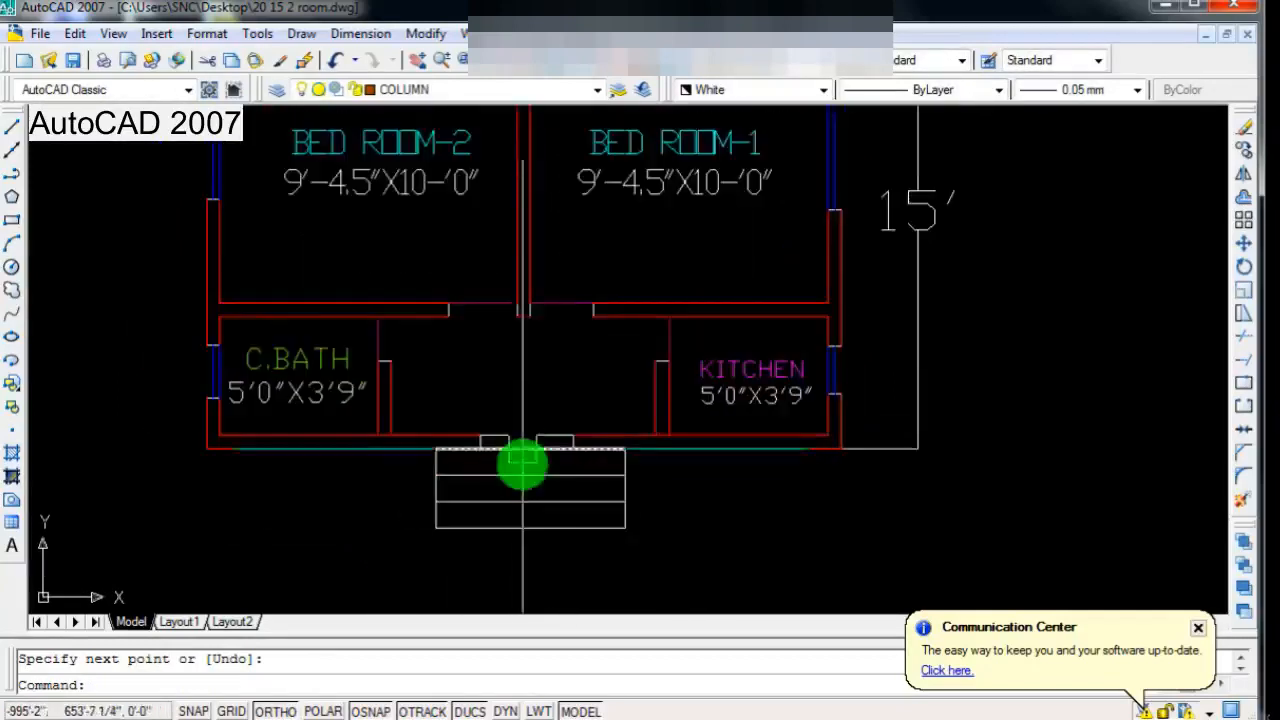
Step: Change the colour of the entrance step lines and their two vertical end lines to cyan
scroll(555, 490, up, 2)
click(675, 450)
click(345, 552)
scroll(410, 560, down, 2)
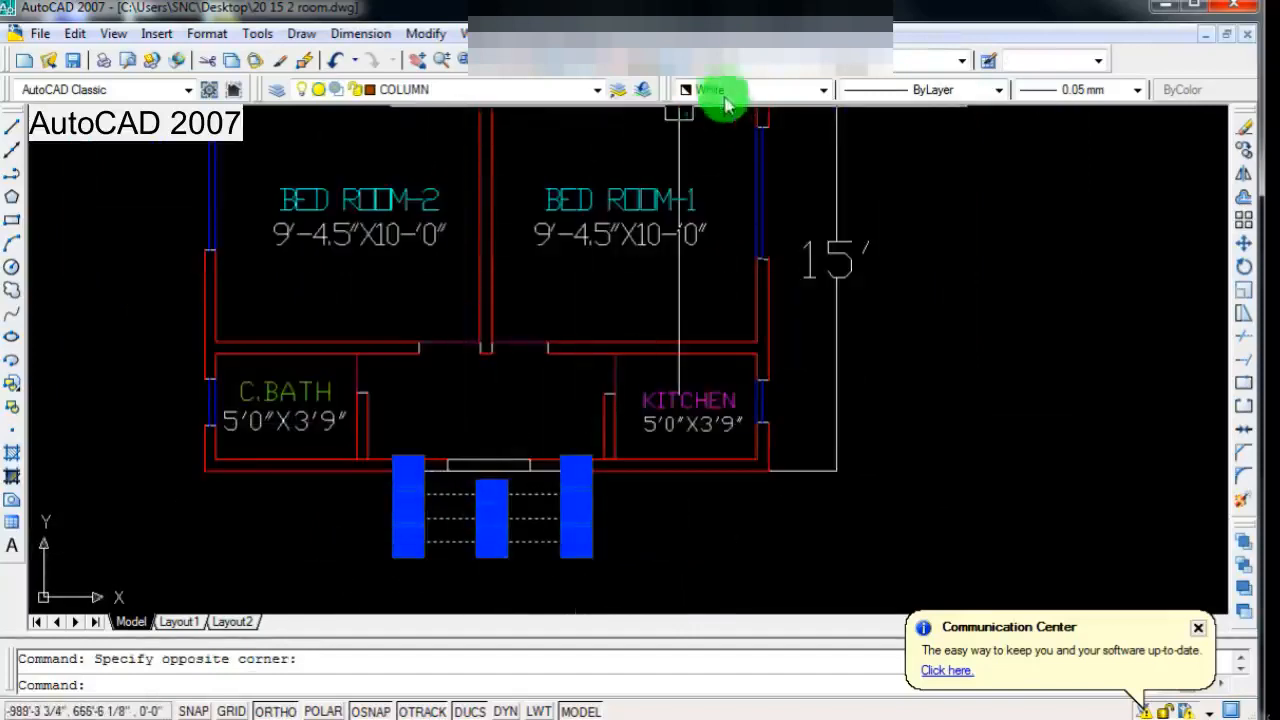
click(725, 100)
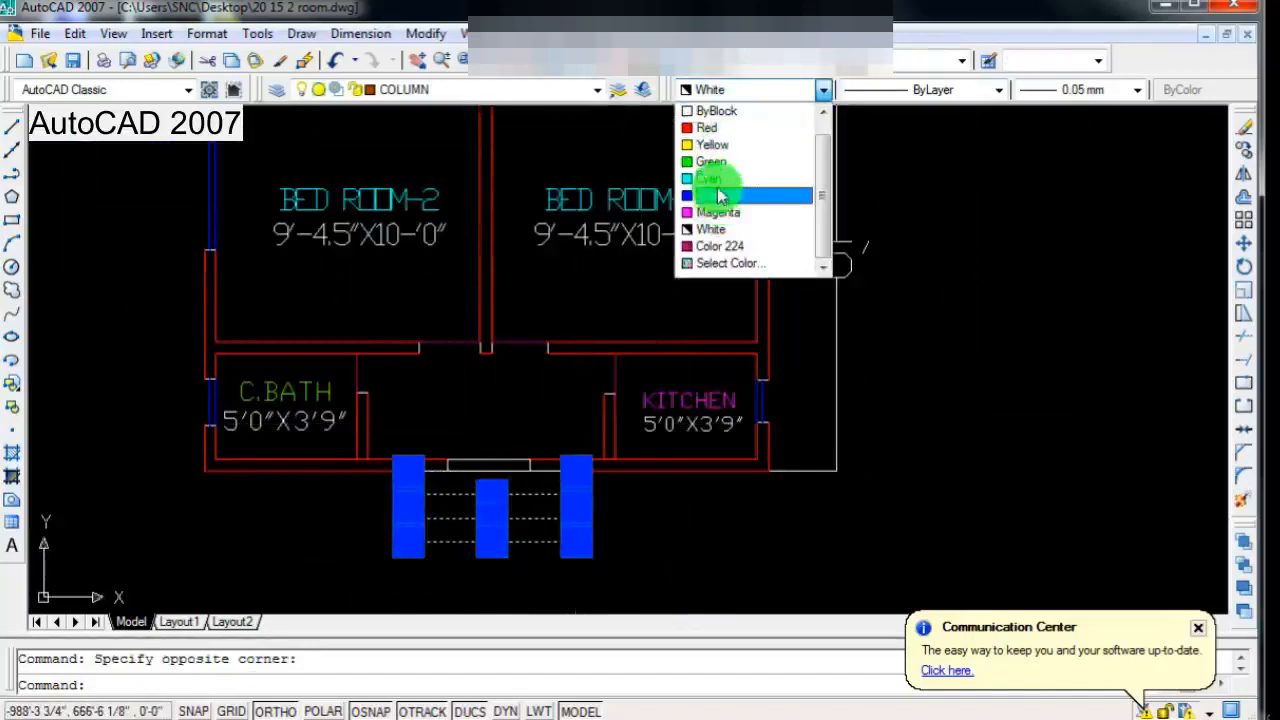
click(714, 180)
scroll(476, 490, up, 6)
key(Escape)
scroll(520, 472, down, 4)
scroll(519, 482, up, 3)
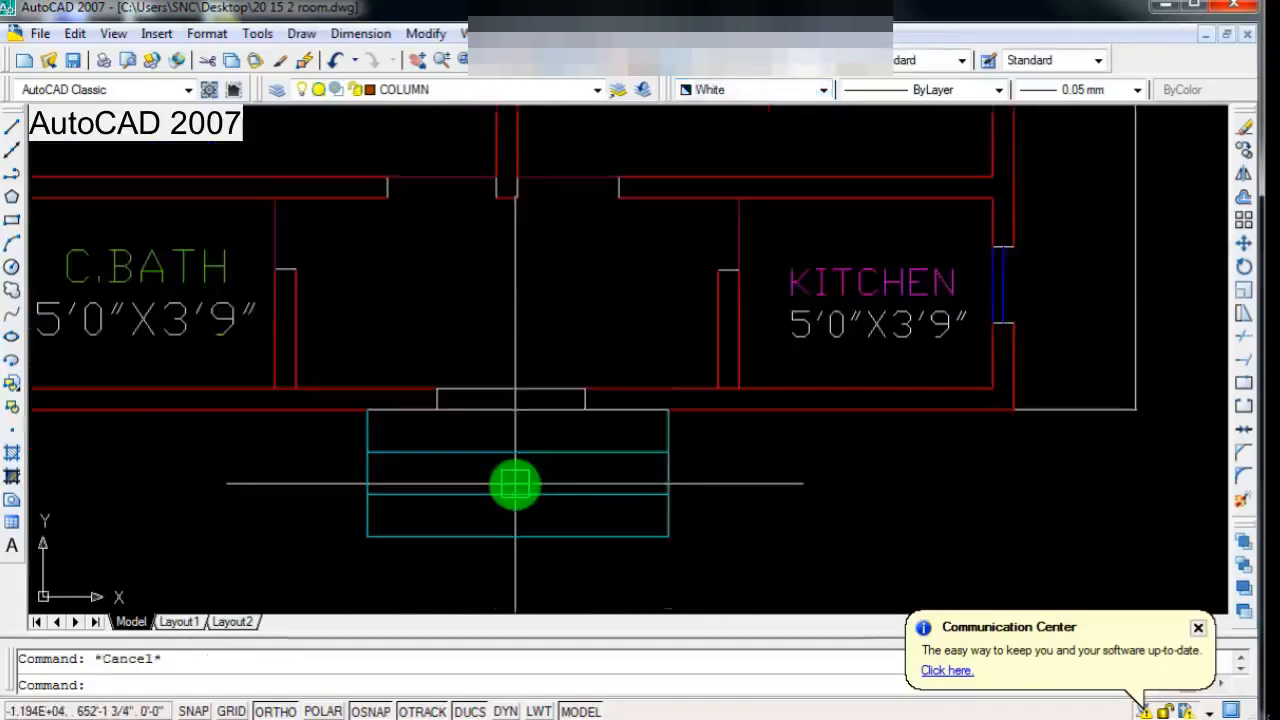
Step: Trim the outer wall line between the two jambs of the entrance opening
scroll(515, 483, down, 2)
scroll(500, 437, up, 6)
click(530, 401)
click(537, 392)
click(533, 438)
scroll(508, 460, down, 2)
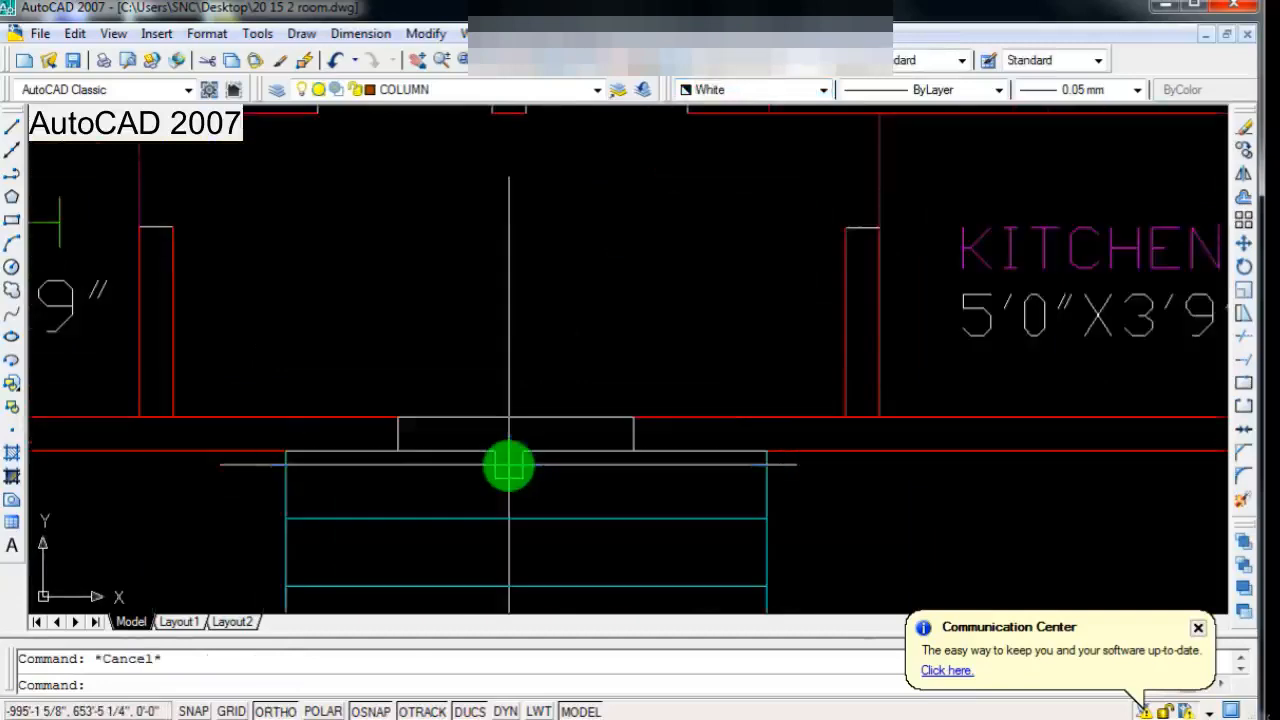
text(tr)
key(Return)
key(Return)
scroll(509, 460, down, 4)
scroll(510, 483, up, 3)
key(Escape)
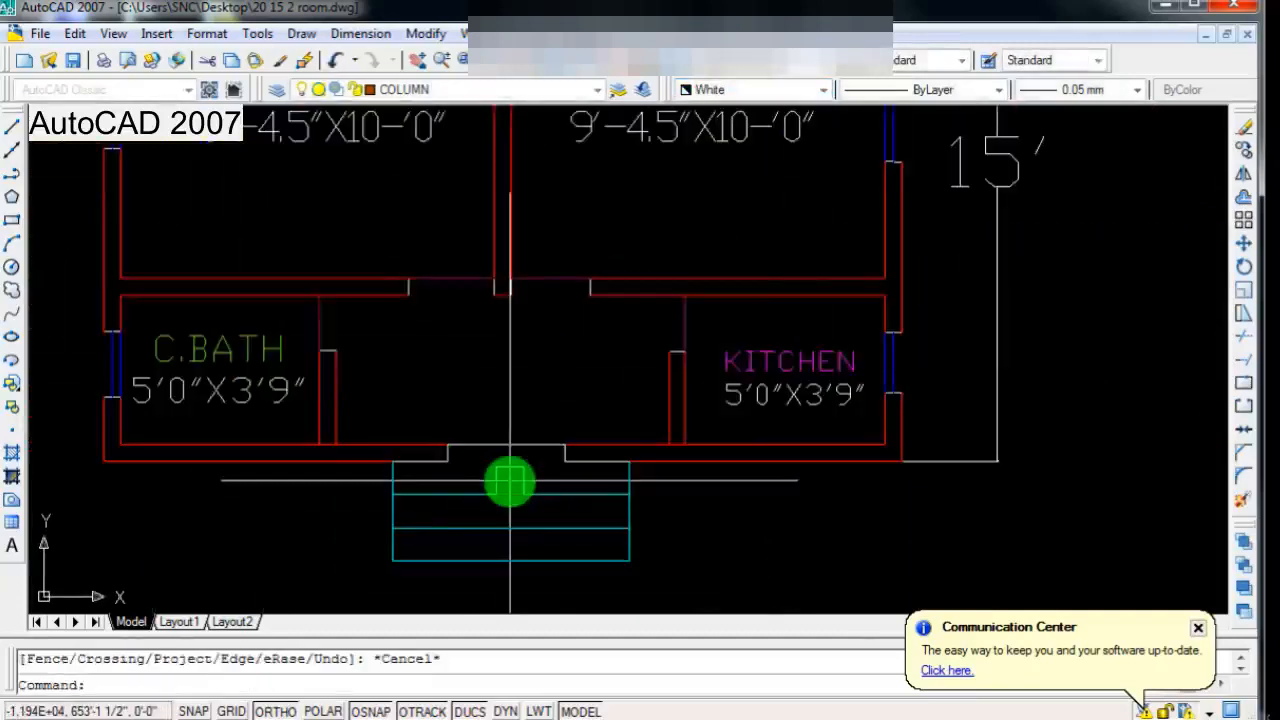
scroll(511, 503, up, 1)
scroll(512, 521, down, 4)
scroll(520, 524, up, 2)
scroll(513, 536, down, 2)
scroll(545, 537, up, 3)
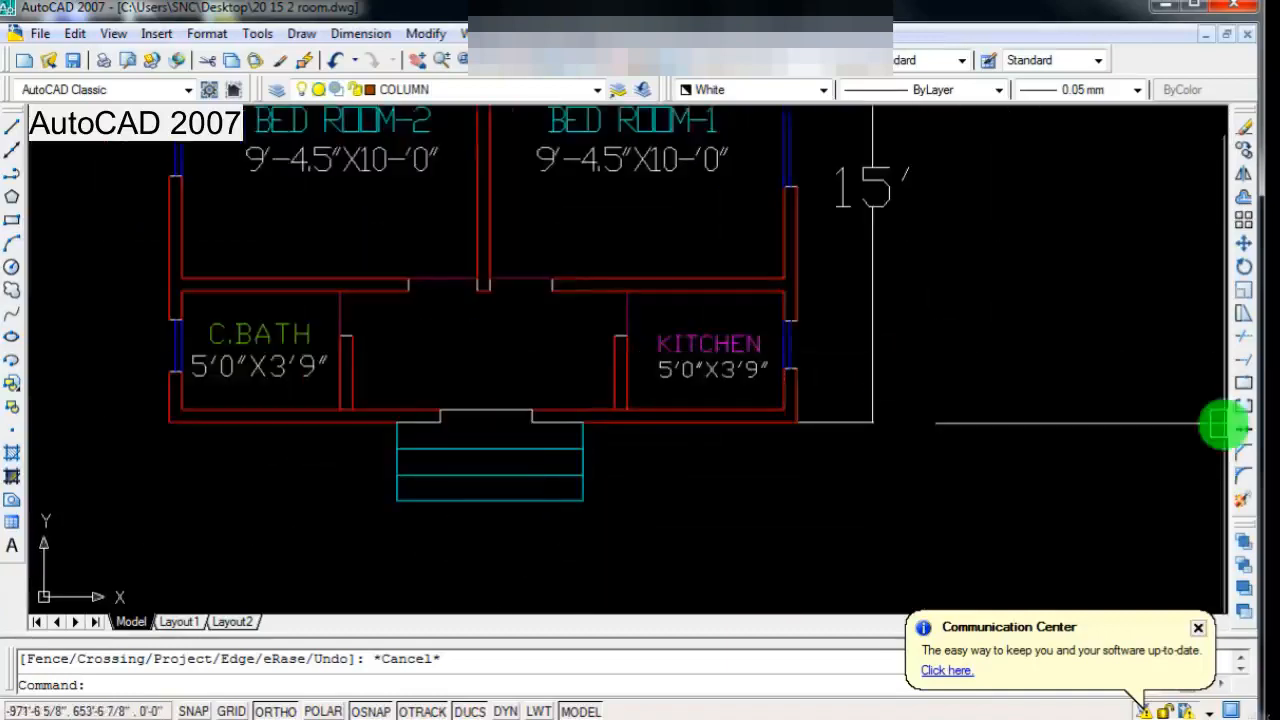
Step: Stretch the right end of the entrance steps slightly inward to shorten the step lines
click(1244, 312)
scroll(480, 430, up, 3)
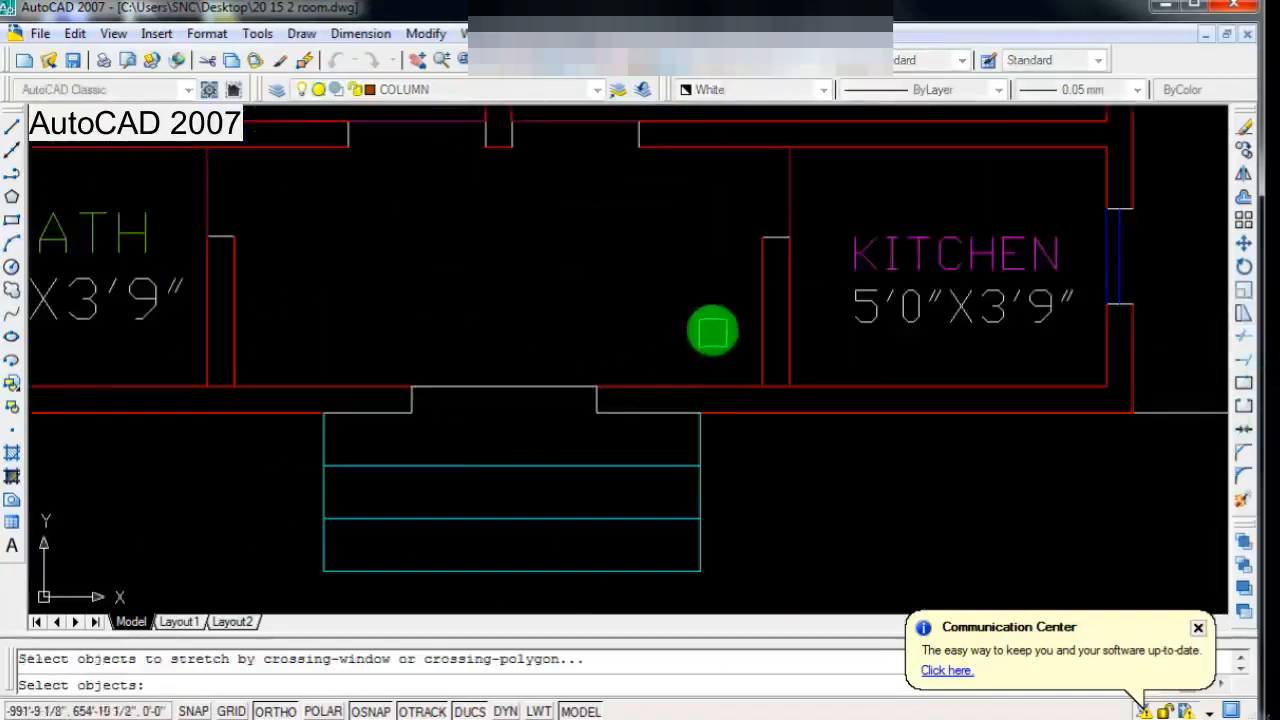
scroll(712, 332, down, 2)
click(710, 352)
click(691, 534)
key(Return)
scroll(710, 503, up, 2)
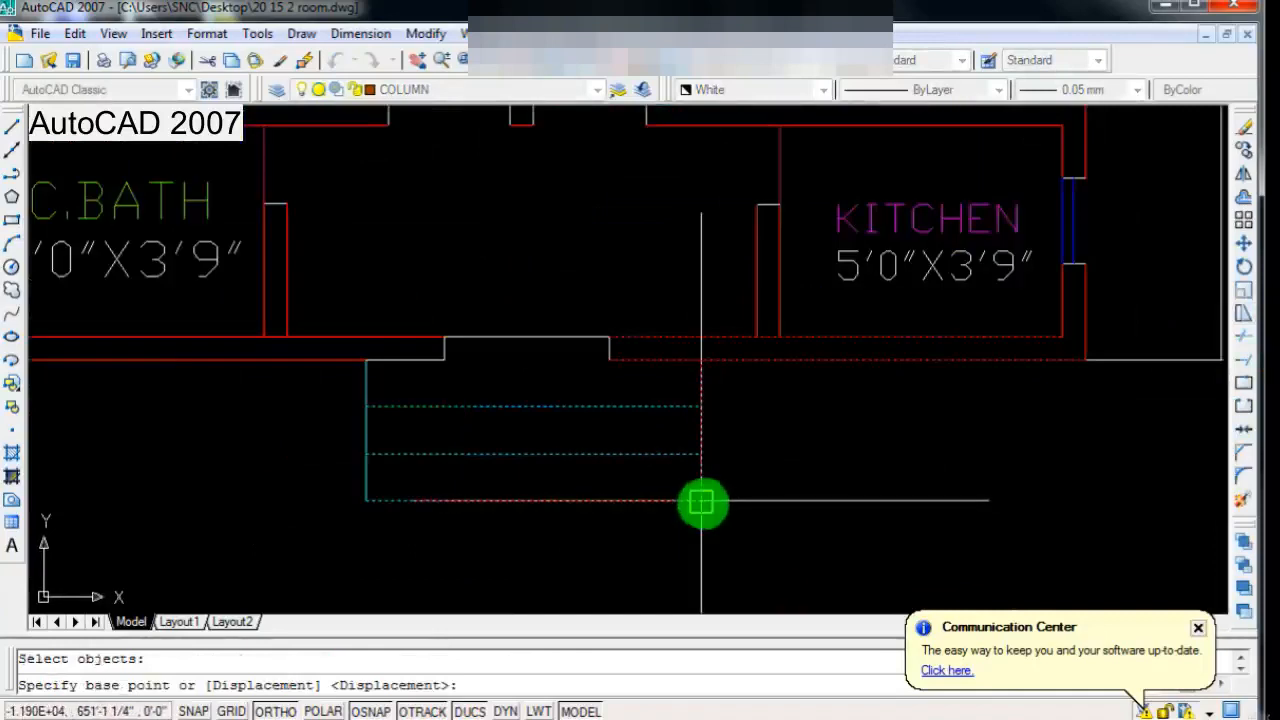
click(678, 503)
scroll(591, 434, down, 2)
scroll(531, 437, up, 1)
scroll(520, 495, down, 2)
scroll(520, 495, up, 2)
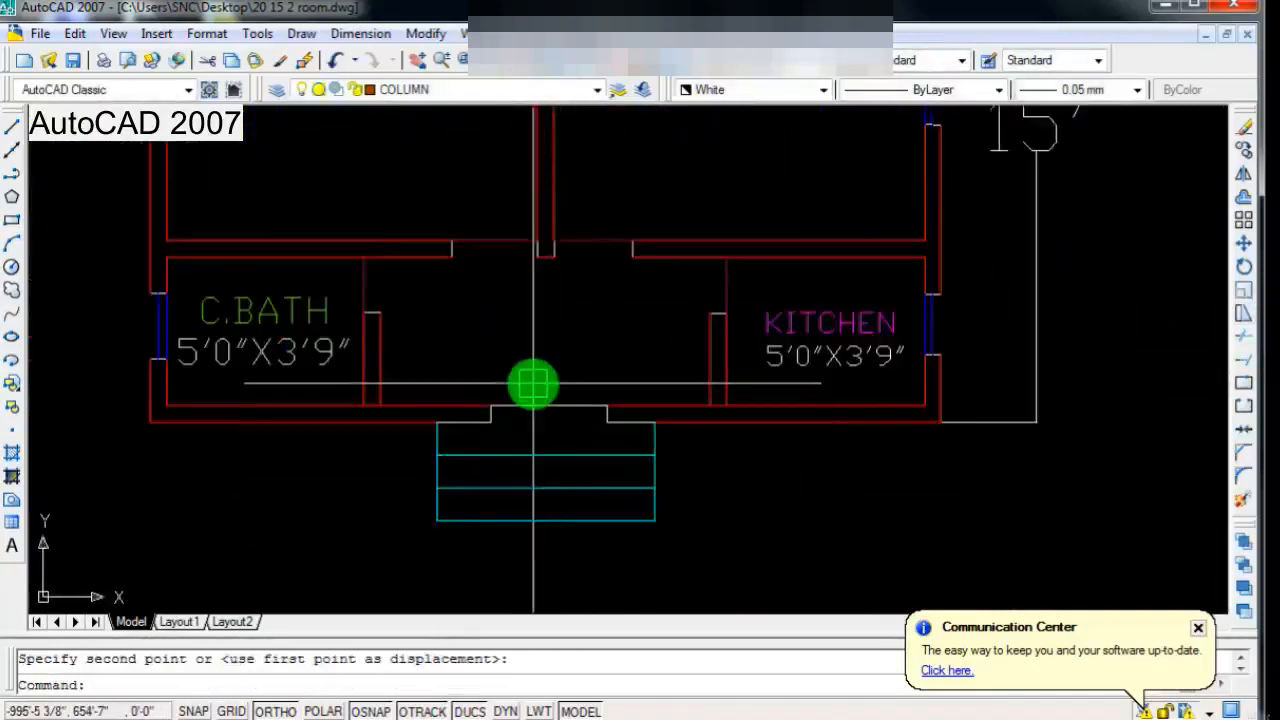
Step: Draw a circle about 4 3/4" in radius on each of the two outer corners of the entrance steps
scroll(533, 383, down, 1)
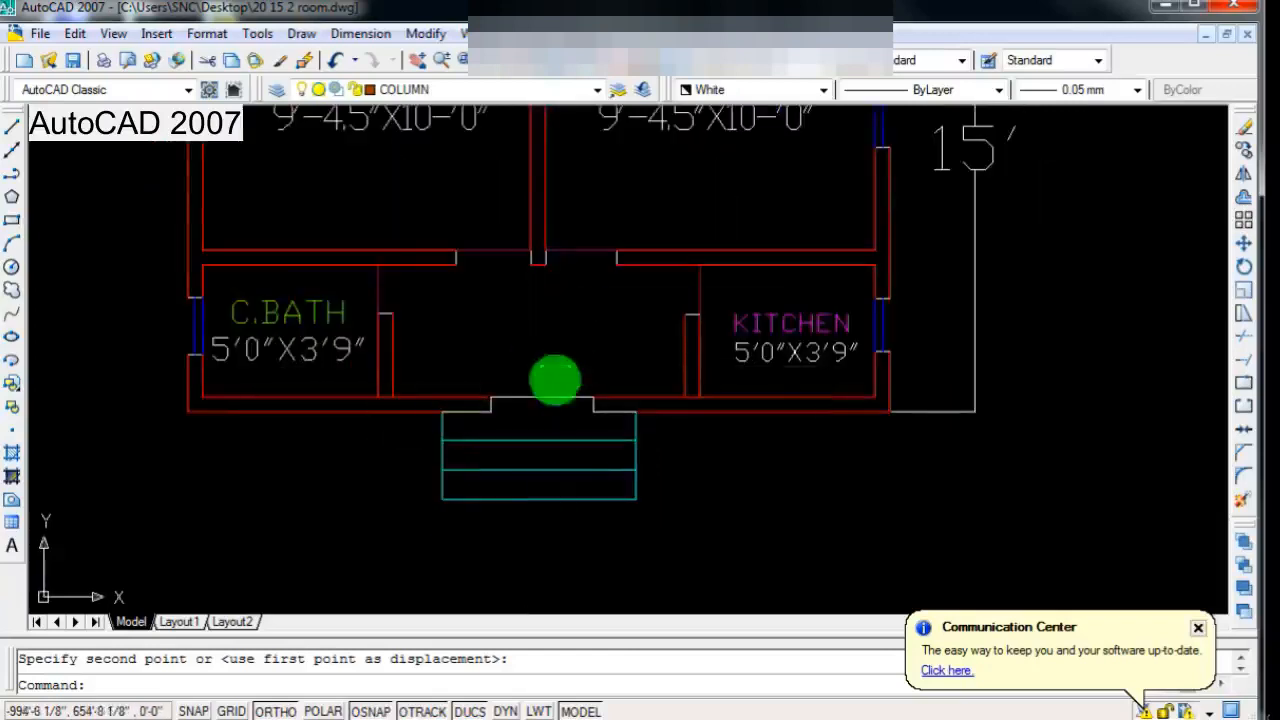
click(11, 266)
scroll(486, 560, up, 3)
click(389, 424)
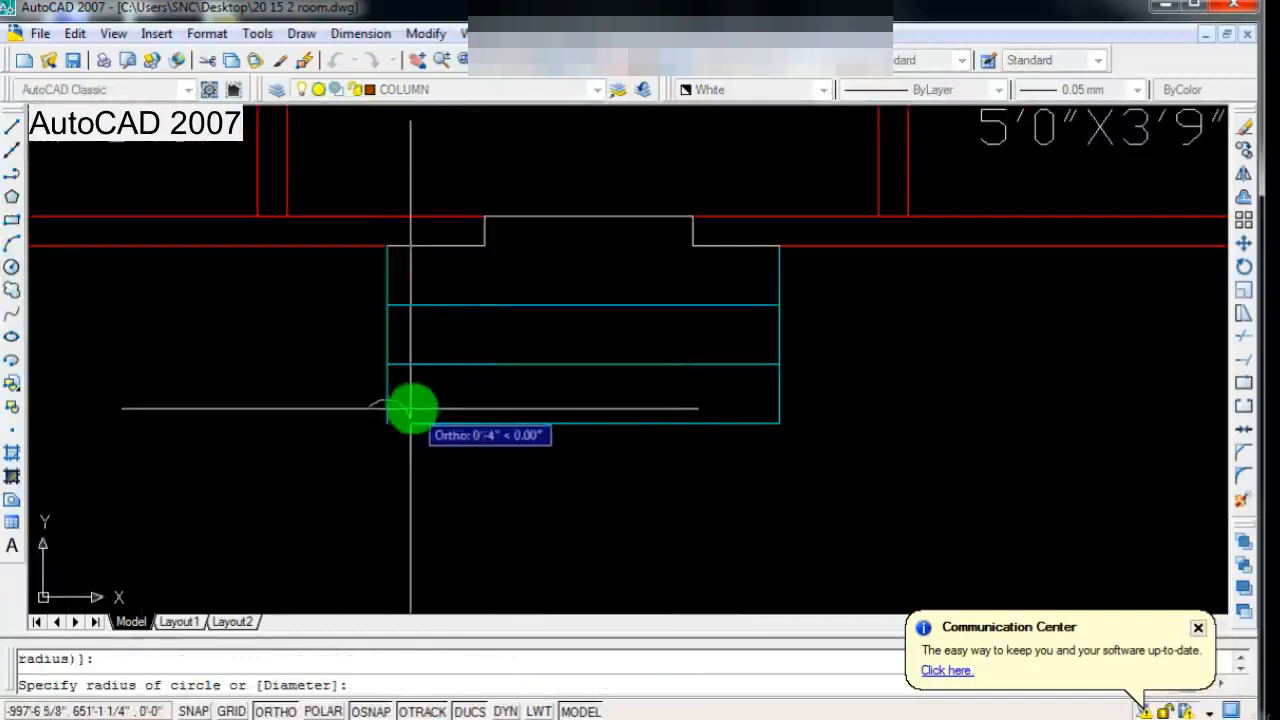
click(413, 410)
scroll(586, 517, down, 4)
scroll(668, 457, up, 4)
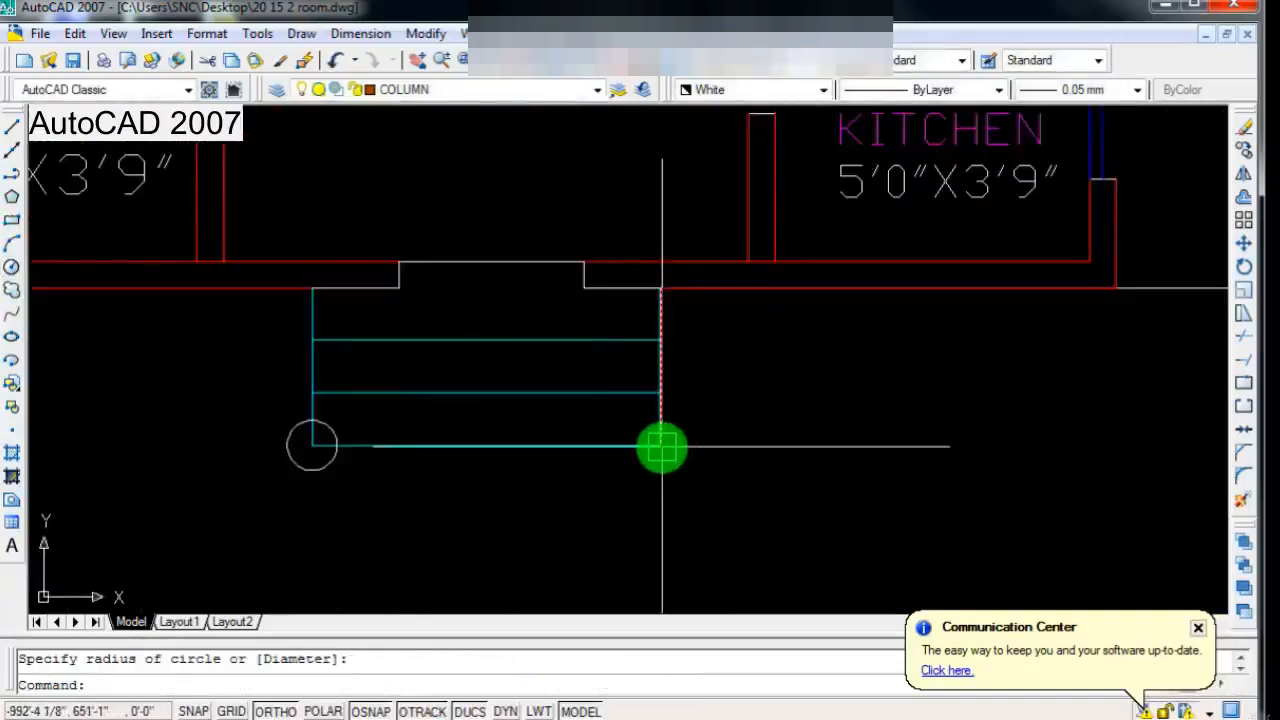
key(Return)
click(660, 446)
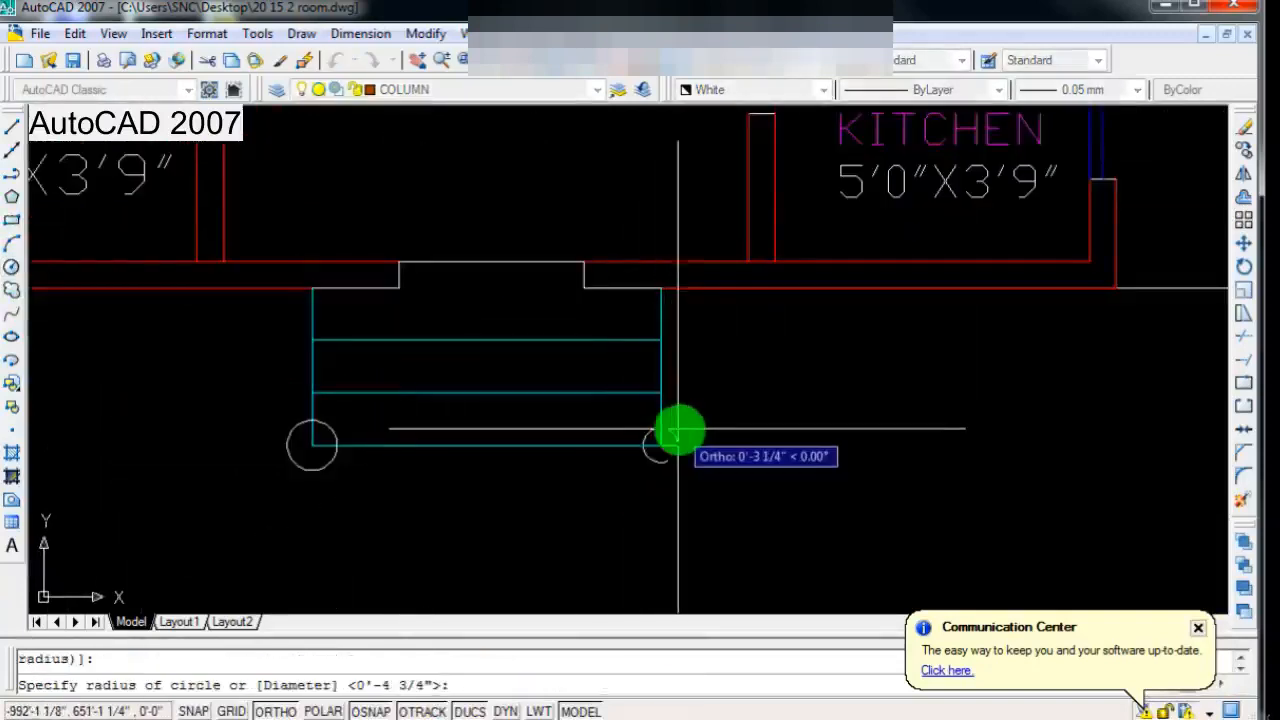
click(682, 428)
scroll(606, 538, down, 2)
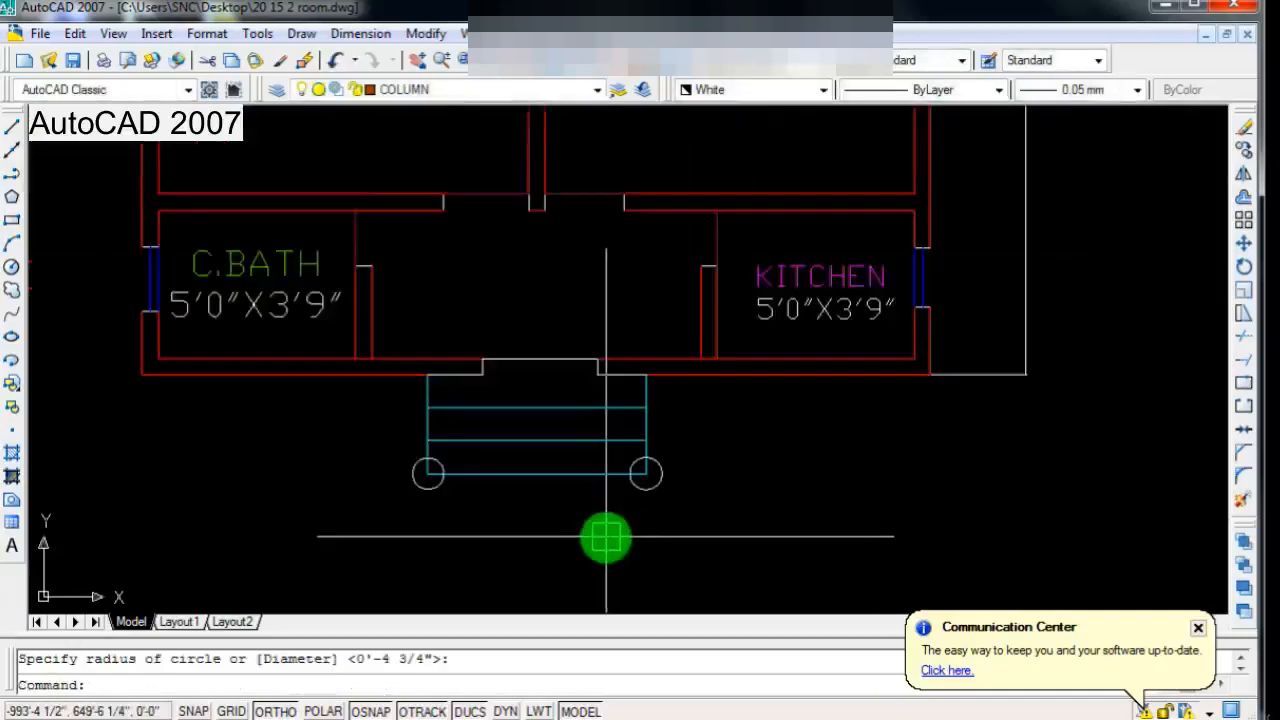
Step: Trim away the step and side line segments inside both corner circles
key(Return)
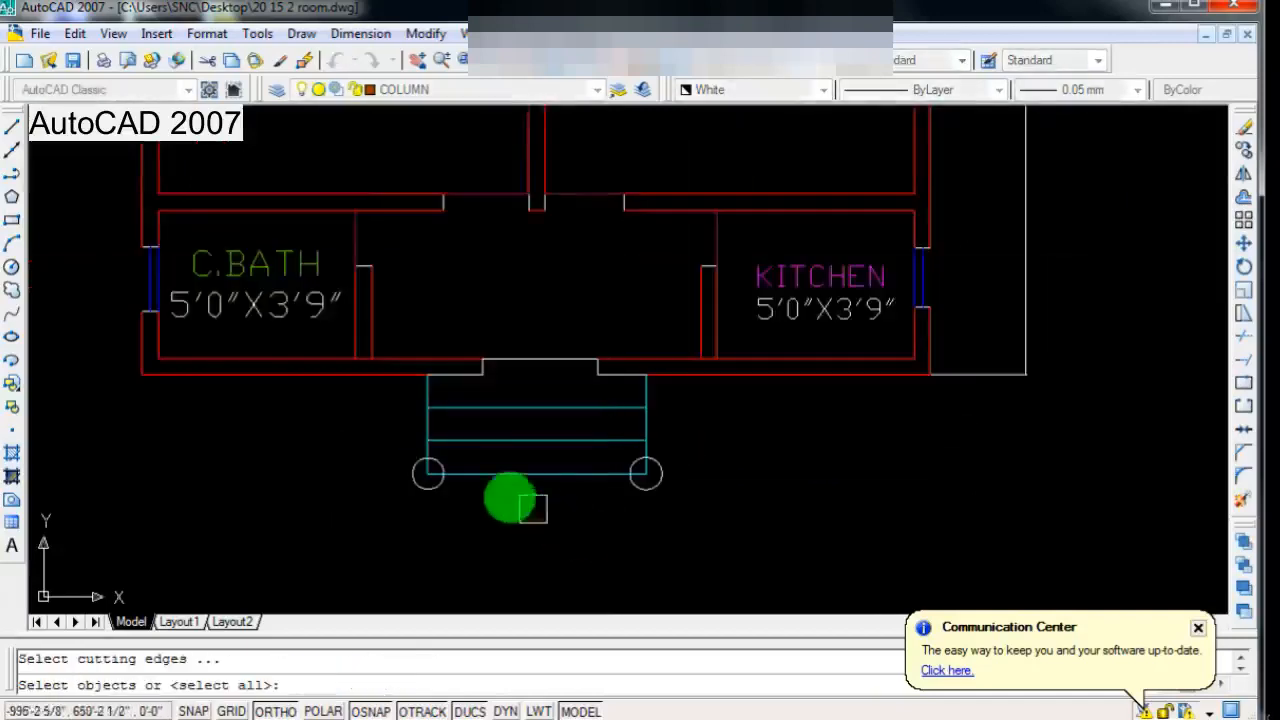
scroll(425, 476, up, 3)
key(Return)
scroll(428, 476, up, 5)
click(405, 460)
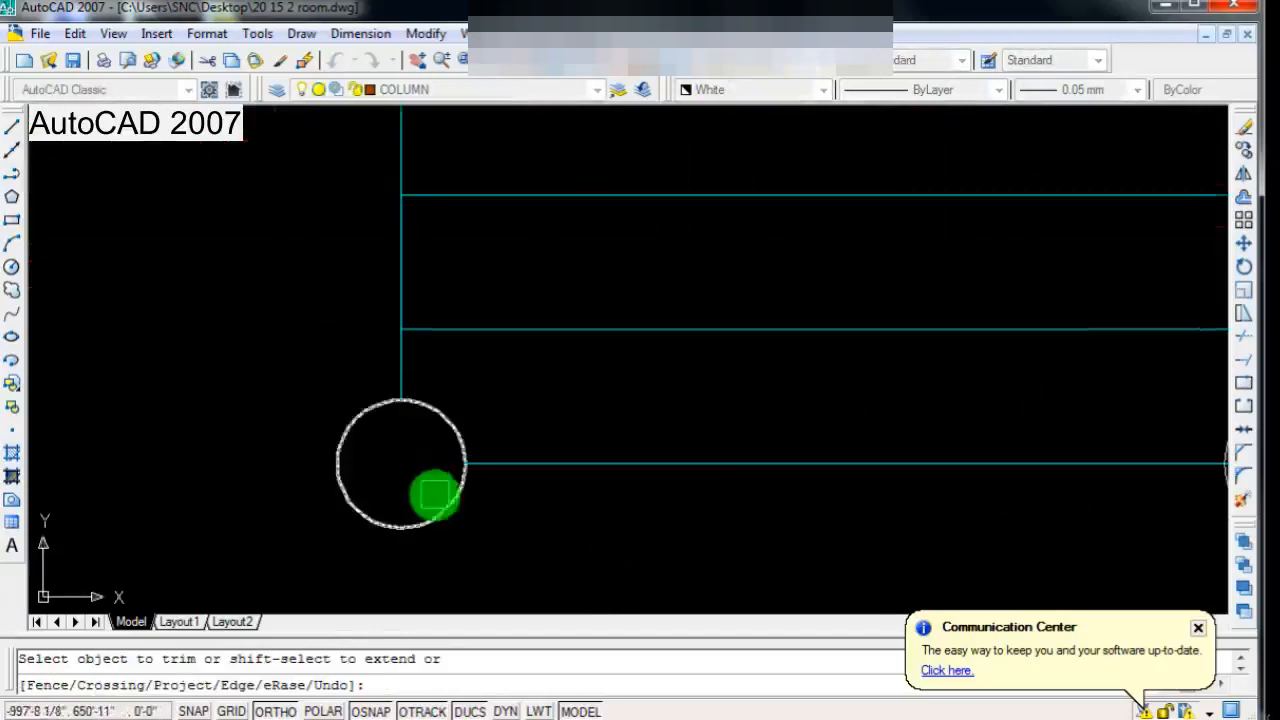
scroll(438, 503, down, 4)
scroll(768, 532, up, 3)
scroll(759, 460, down, 4)
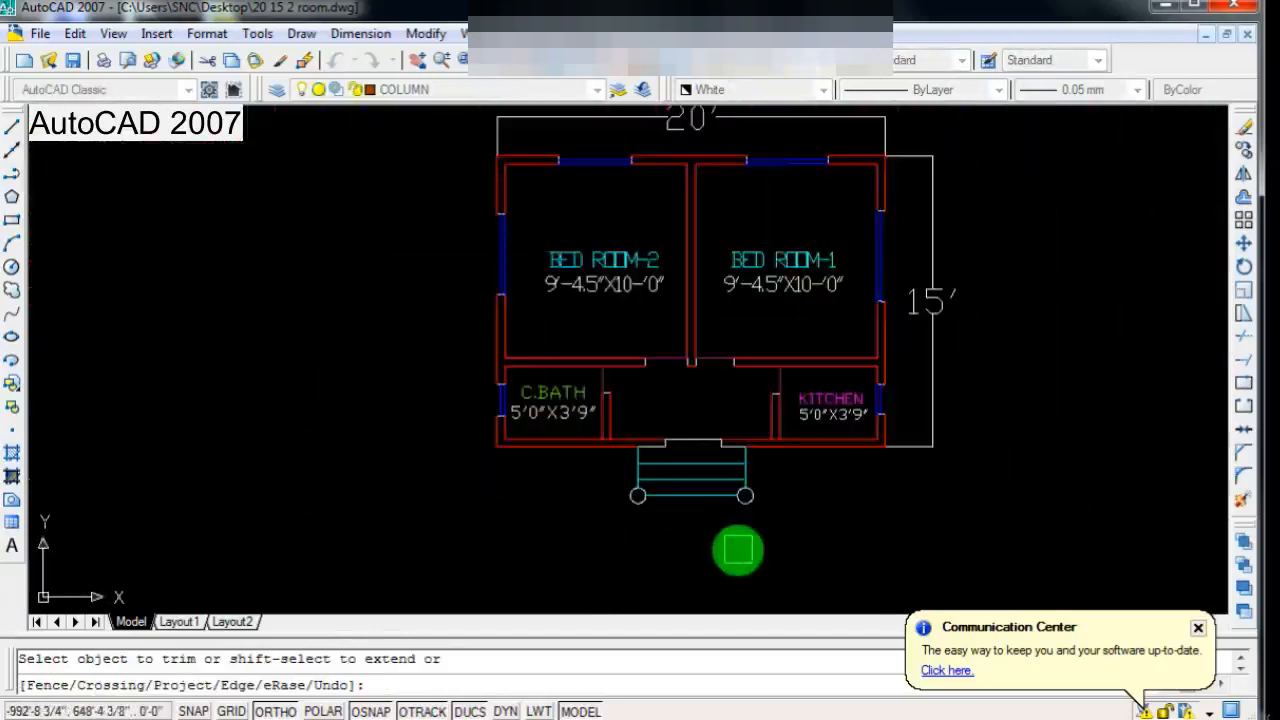
key(Escape)
Step: Change the colour of both corner circles to green
scroll(737, 549, up, 5)
scroll(539, 503, up, 3)
click(509, 443)
scroll(515, 491, down, 4)
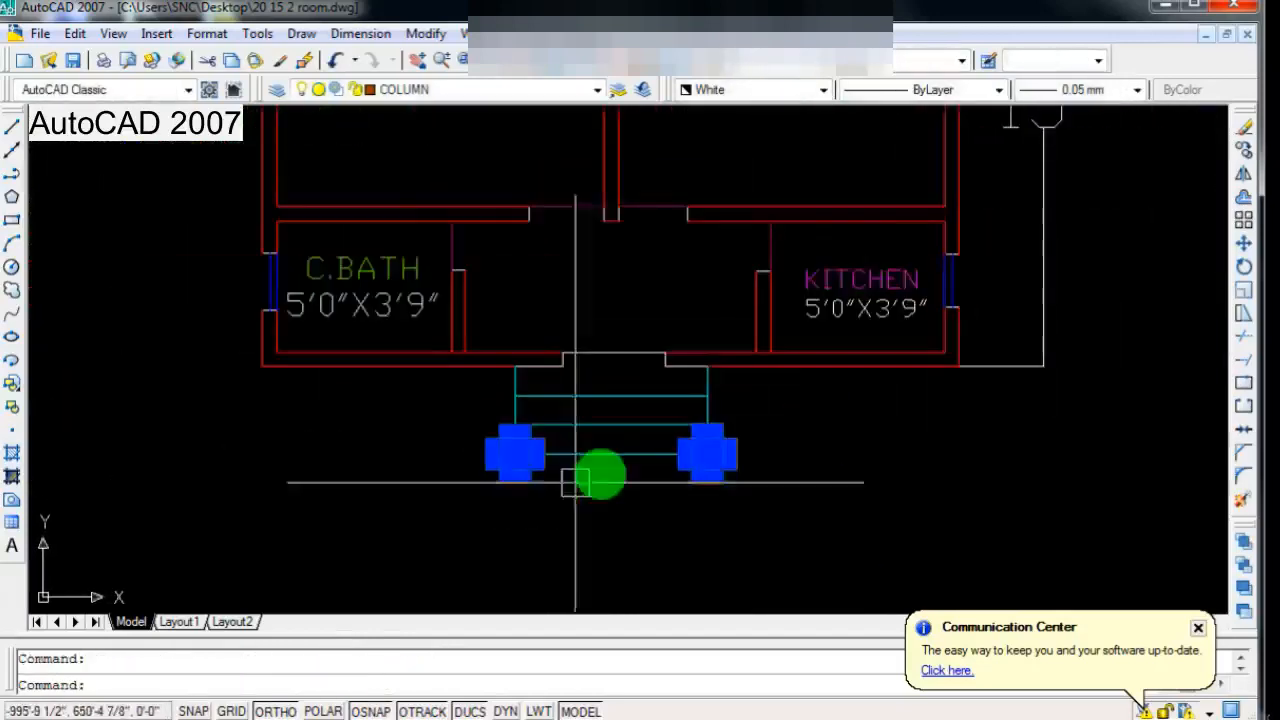
click(777, 90)
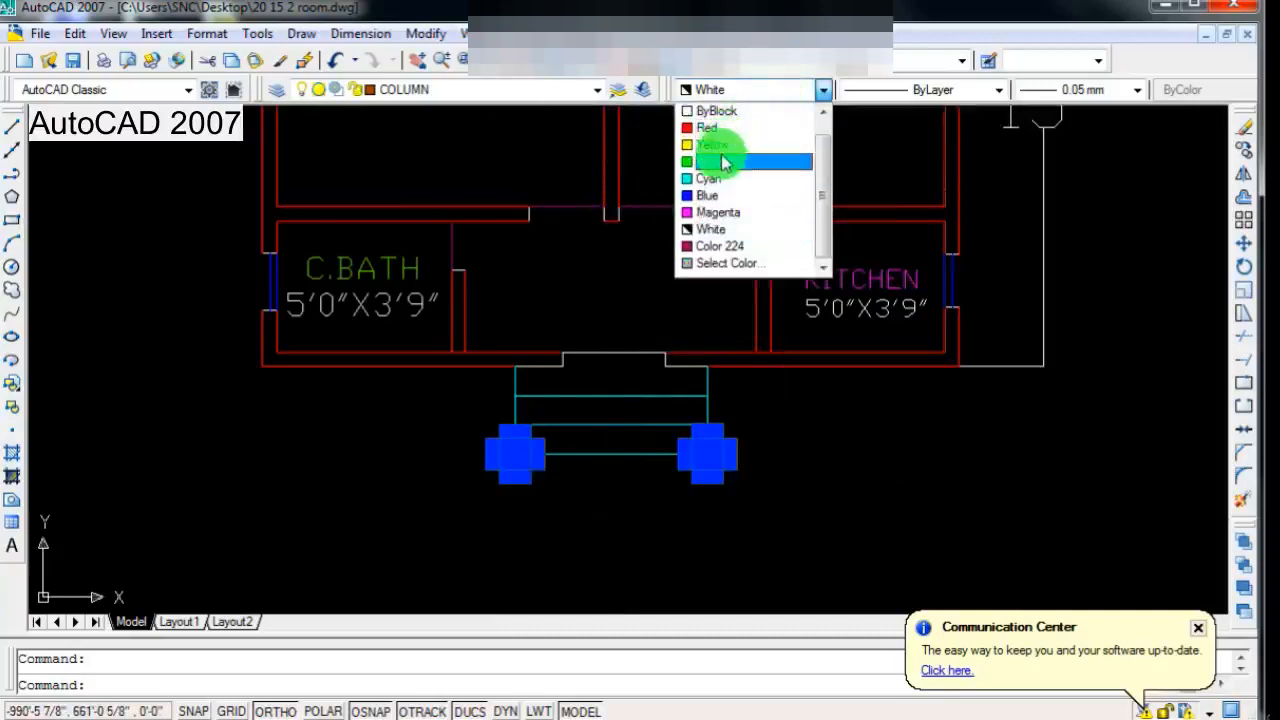
click(725, 163)
scroll(571, 409, down, 3)
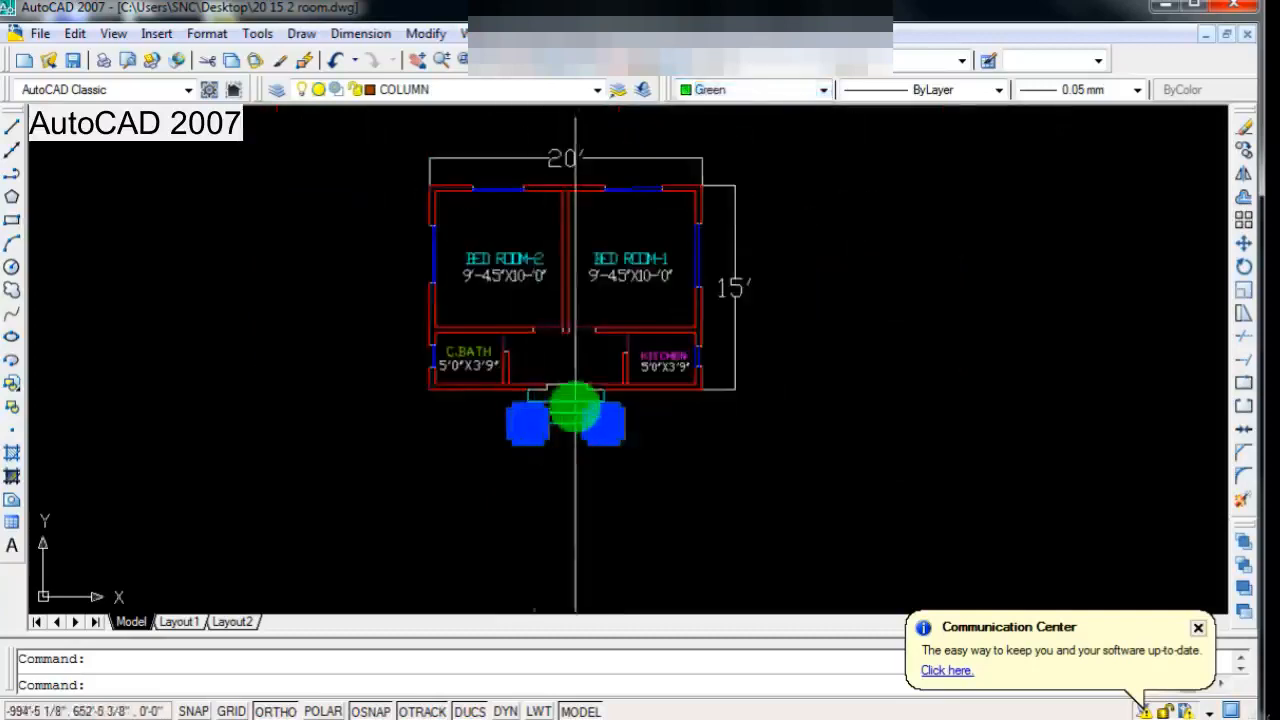
scroll(589, 391, up, 2)
key(Escape)
scroll(582, 398, down, 1)
scroll(553, 361, up, 3)
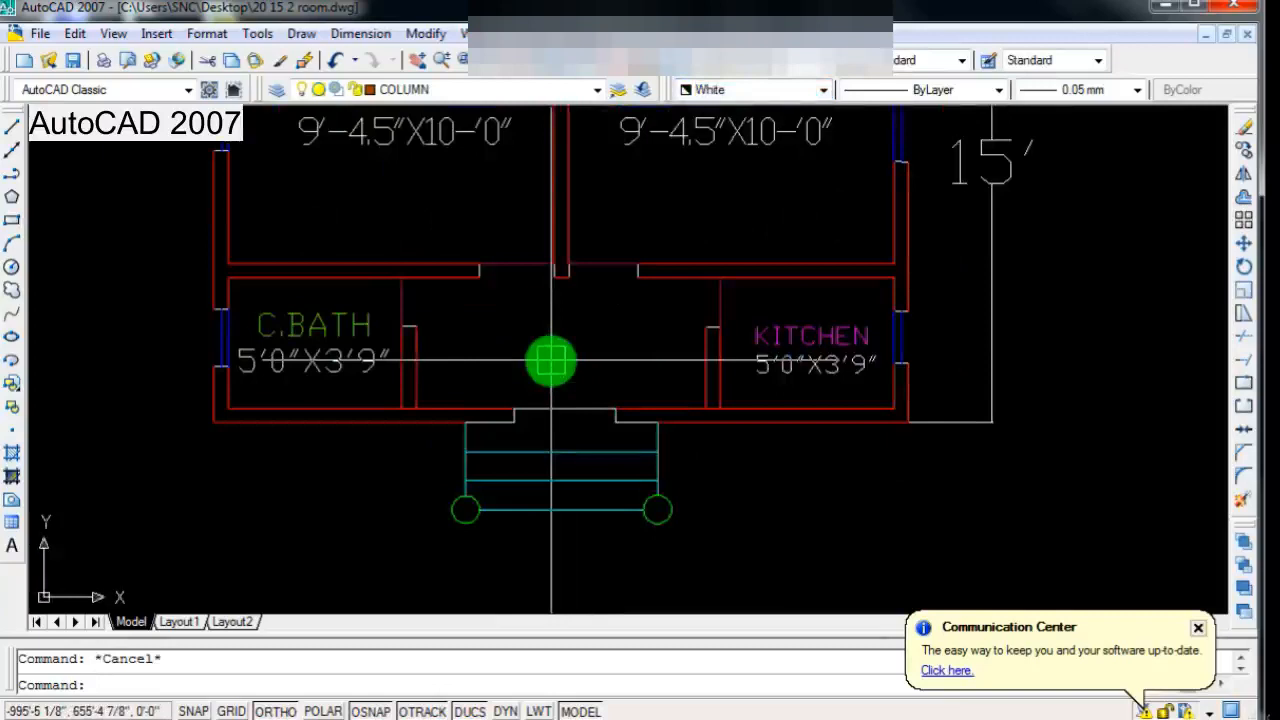
Step: Move the right corner circle inward by its radius, from its outer quadrant to its centre, so it aligns with the side line
scroll(551, 361, down, 2)
scroll(537, 397, up, 2)
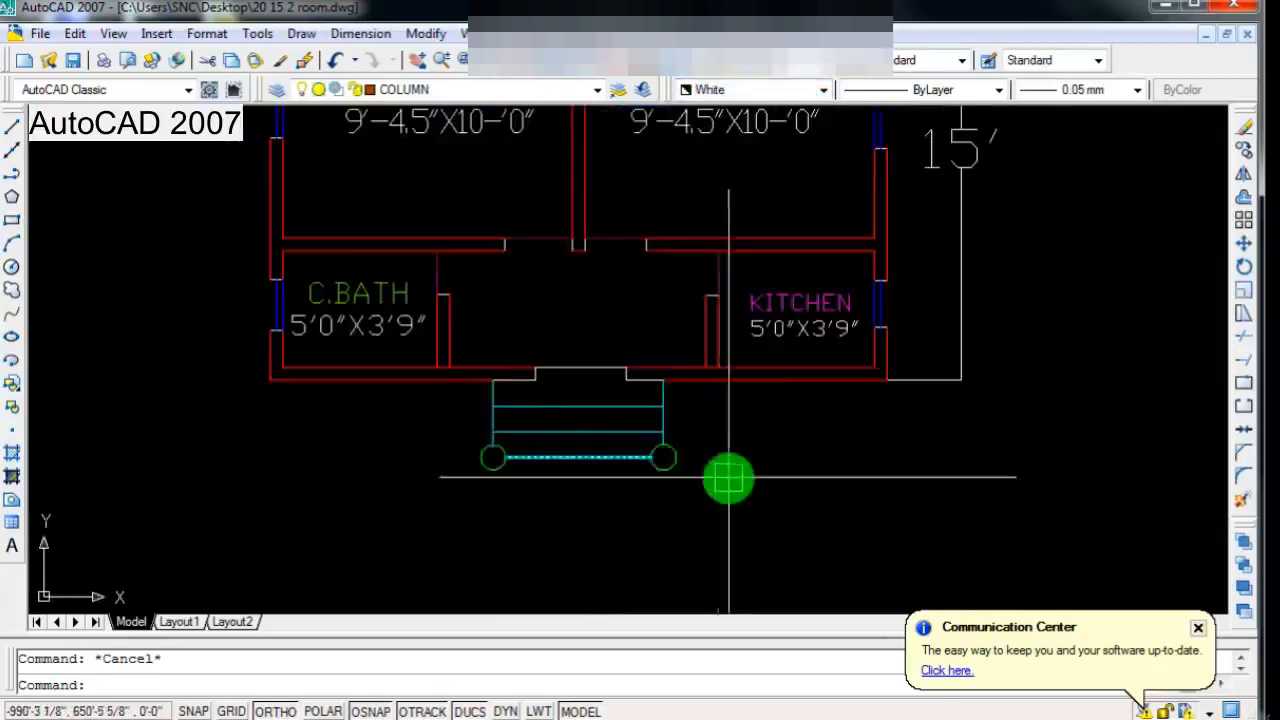
click(1244, 241)
scroll(606, 491, up, 2)
scroll(720, 434, up, 2)
scroll(738, 410, up, 3)
click(738, 410)
key(Return)
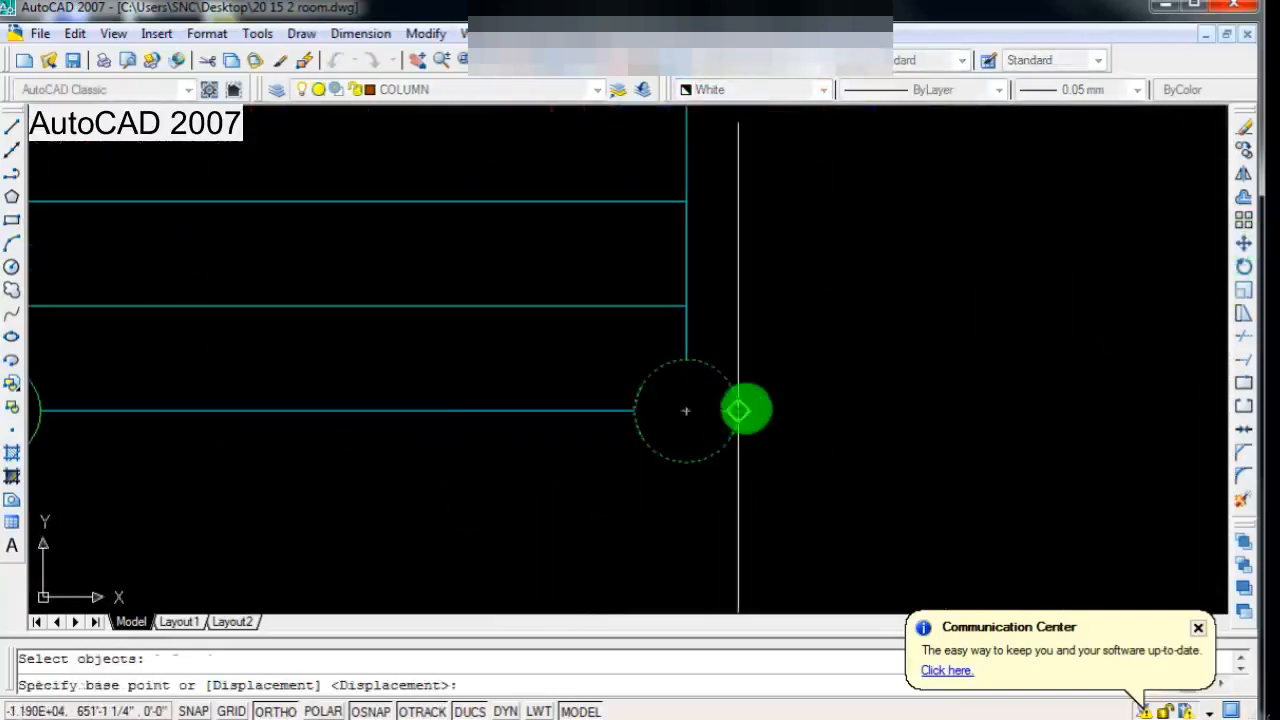
click(686, 410)
scroll(711, 503, down, 5)
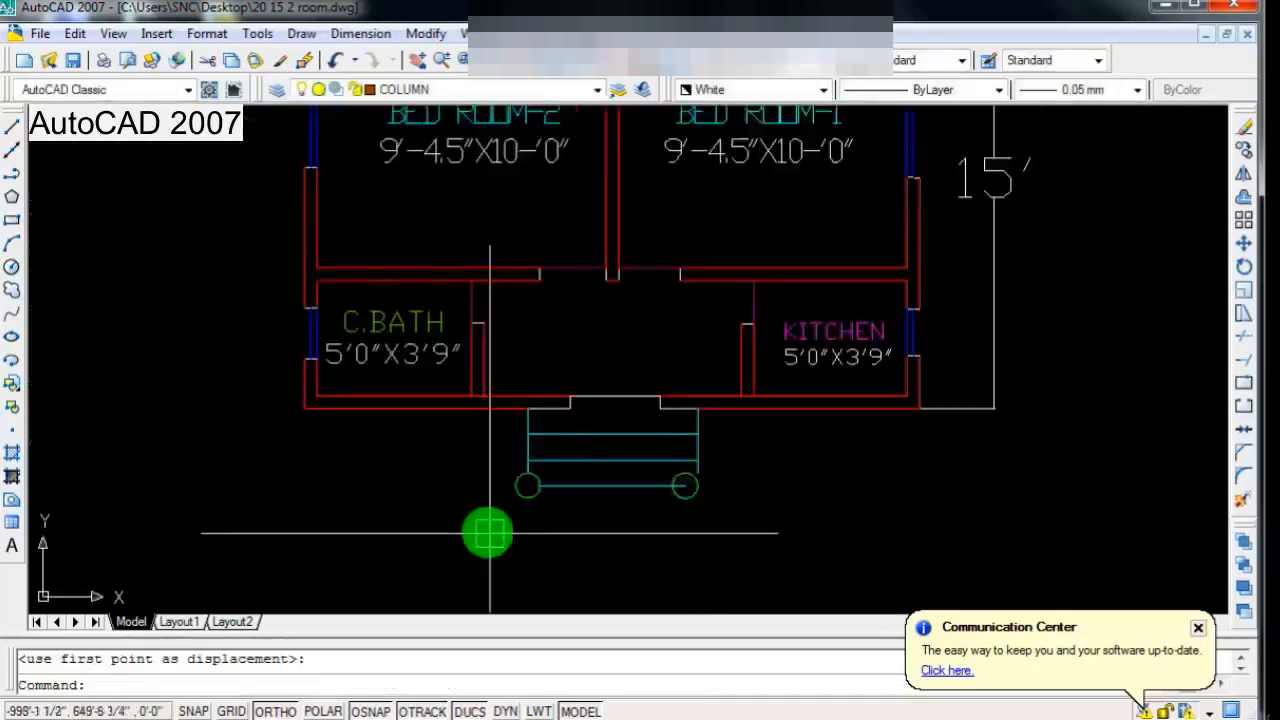
Step: Move the left corner circle inward by its radius, from its outer quadrant to its centre
scroll(552, 485, up, 4)
key(Return)
scroll(550, 446, up, 3)
key(Return)
click(519, 392)
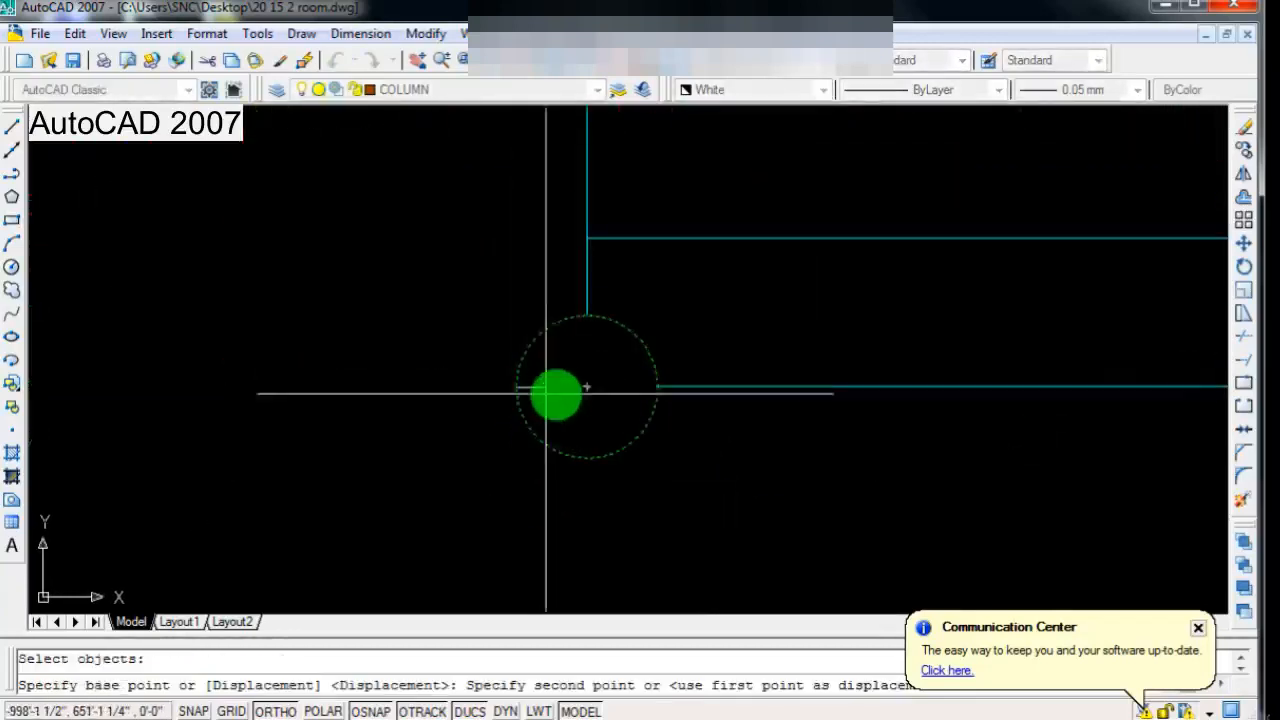
click(587, 391)
scroll(498, 497, down, 4)
scroll(506, 502, down, 1)
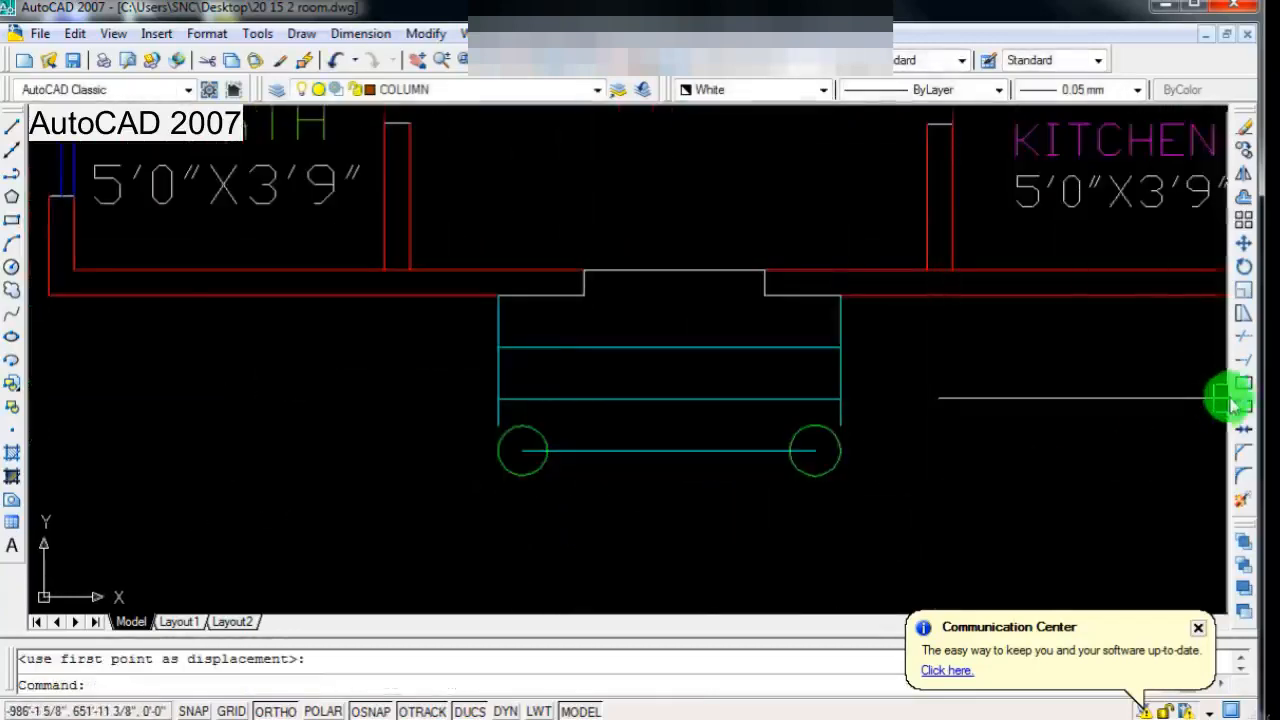
Step: Join the lowest step line to both side lines in sharp corners with the Chamfer command
click(1245, 460)
scroll(780, 422, up, 2)
click(727, 460)
click(866, 405)
scroll(666, 454, down, 2)
key(Return)
click(605, 456)
click(479, 421)
scroll(476, 422, down, 1)
scroll(600, 492, up, 2)
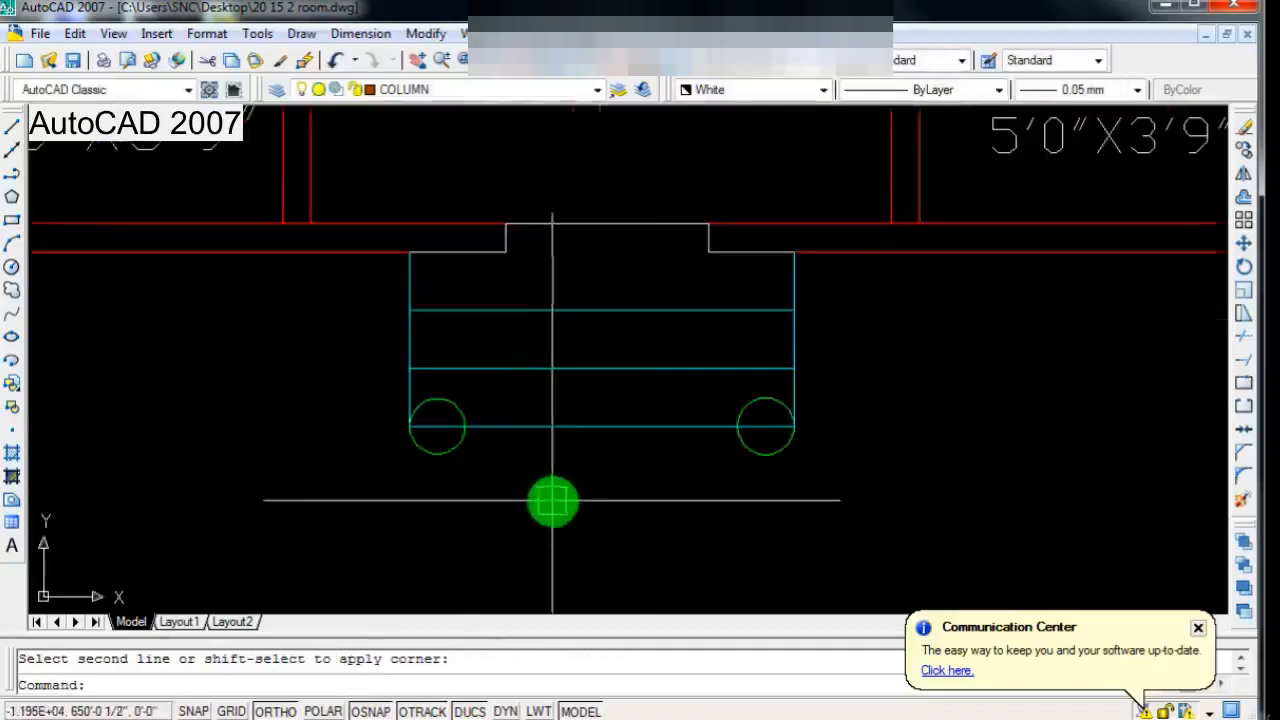
text(r)
key(Return)
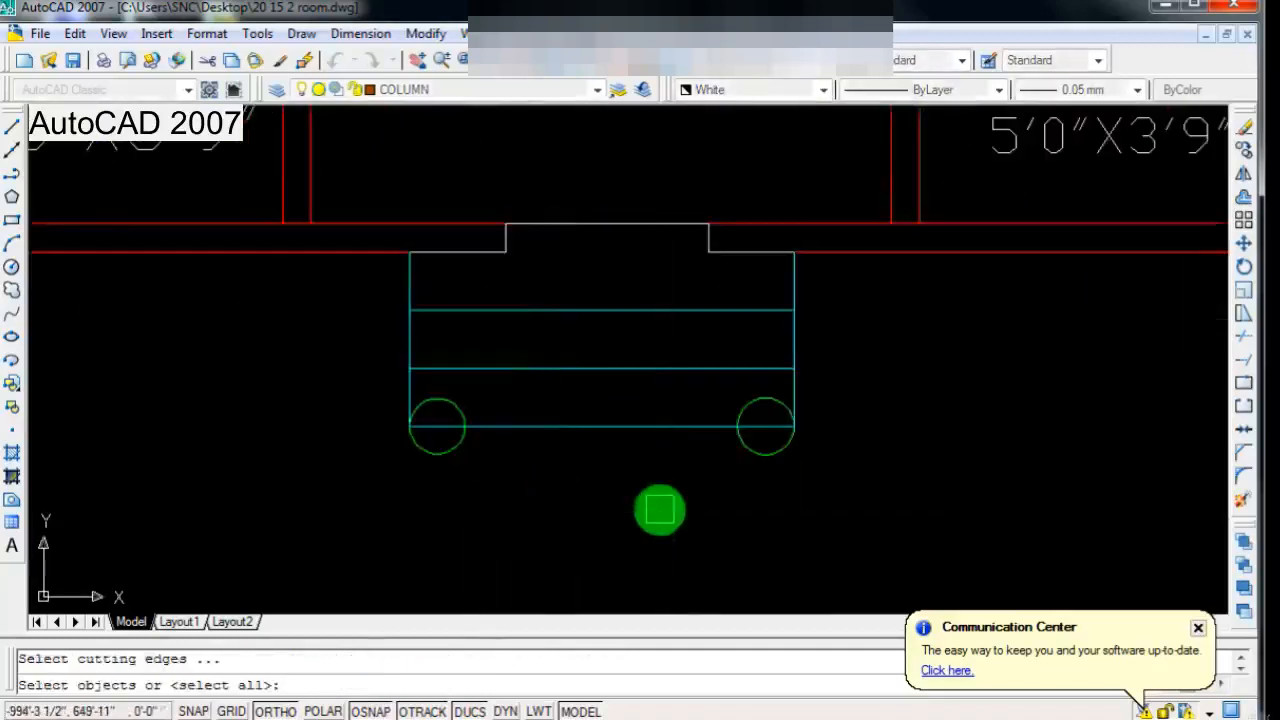
key(Return)
scroll(533, 425, up, 3)
scroll(689, 421, down, 2)
key(Escape)
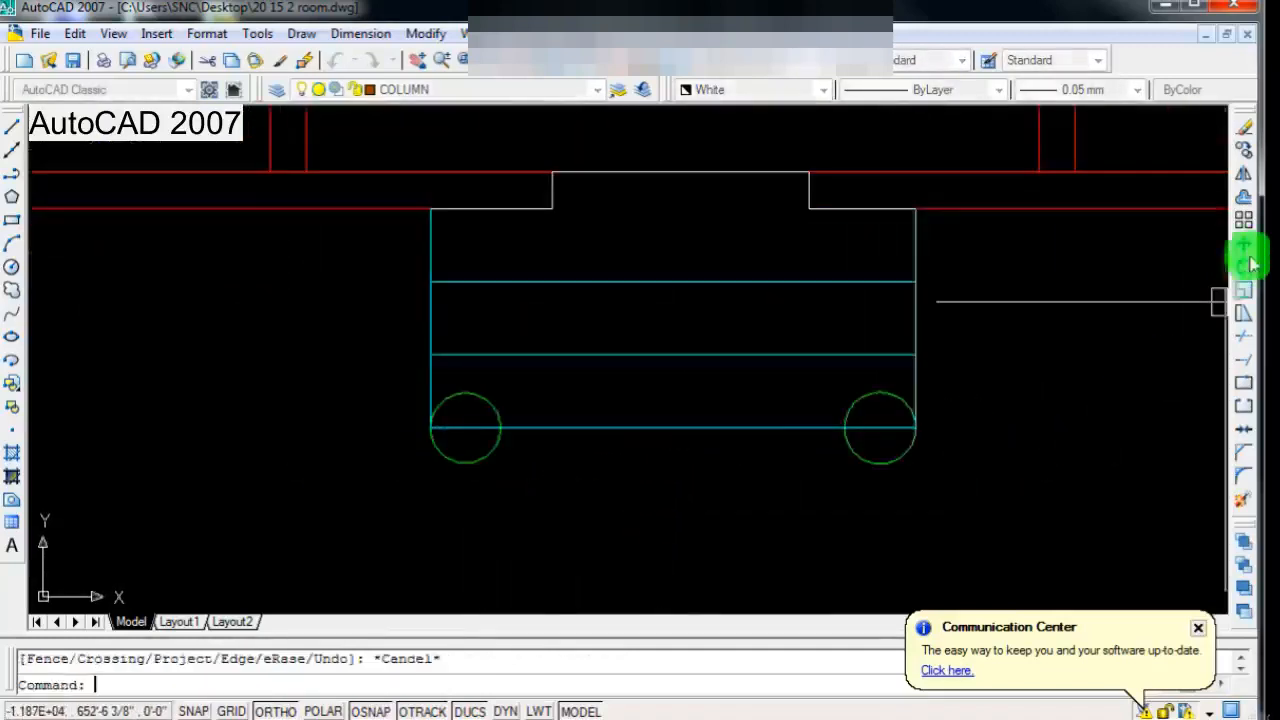
click(1245, 250)
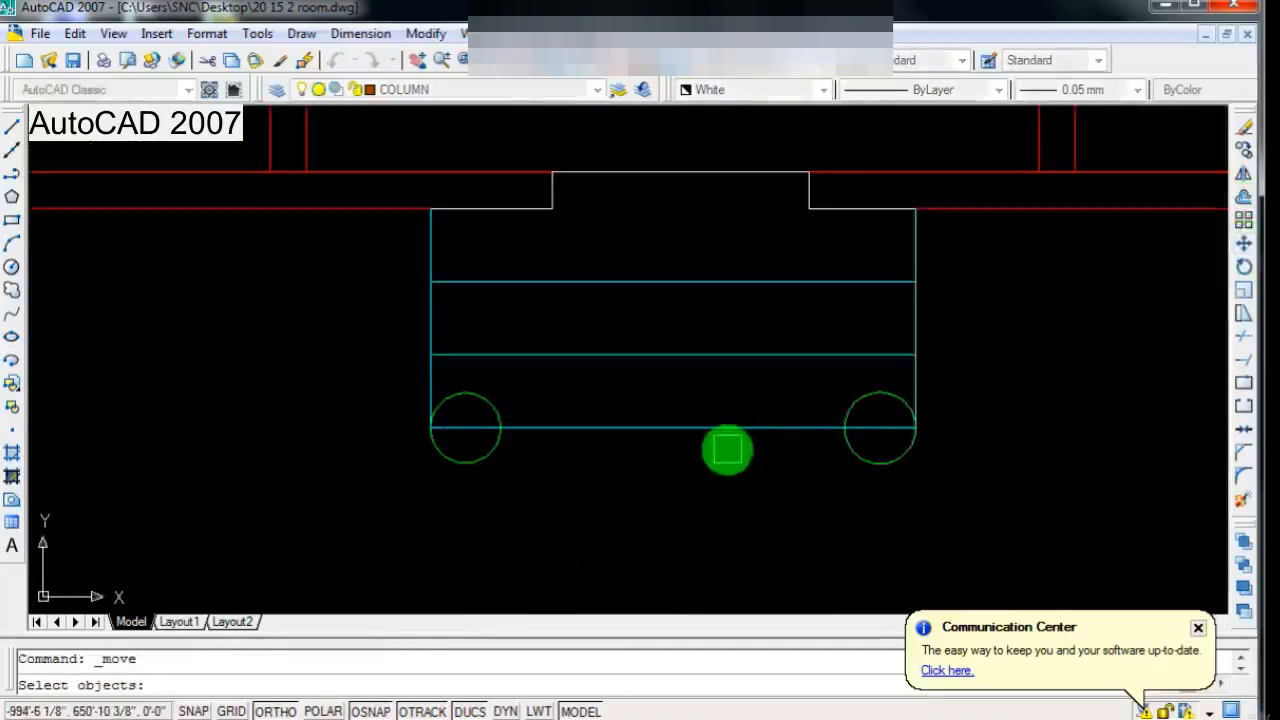
scroll(521, 466, down, 1)
key(Escape)
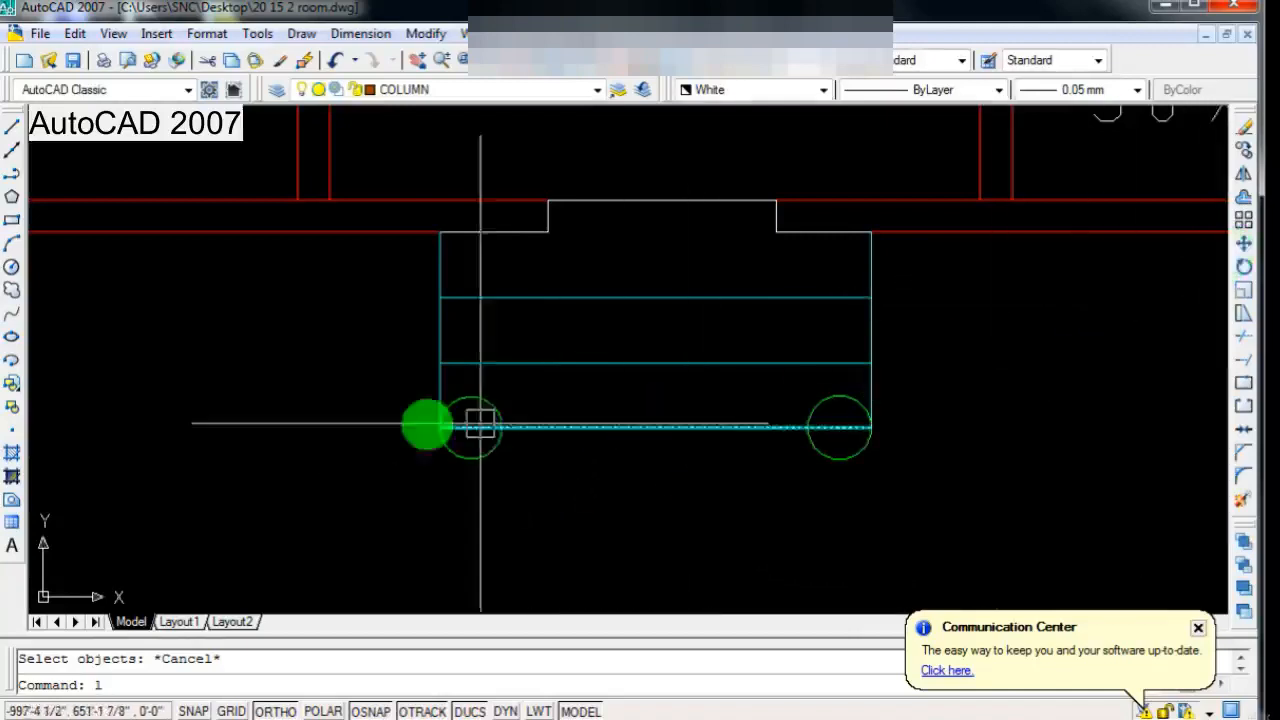
Step: Draw a horizontal line about 5'-8 1/4" long below the two green circles, slightly overhanging both side lines of the steps
text(ll)
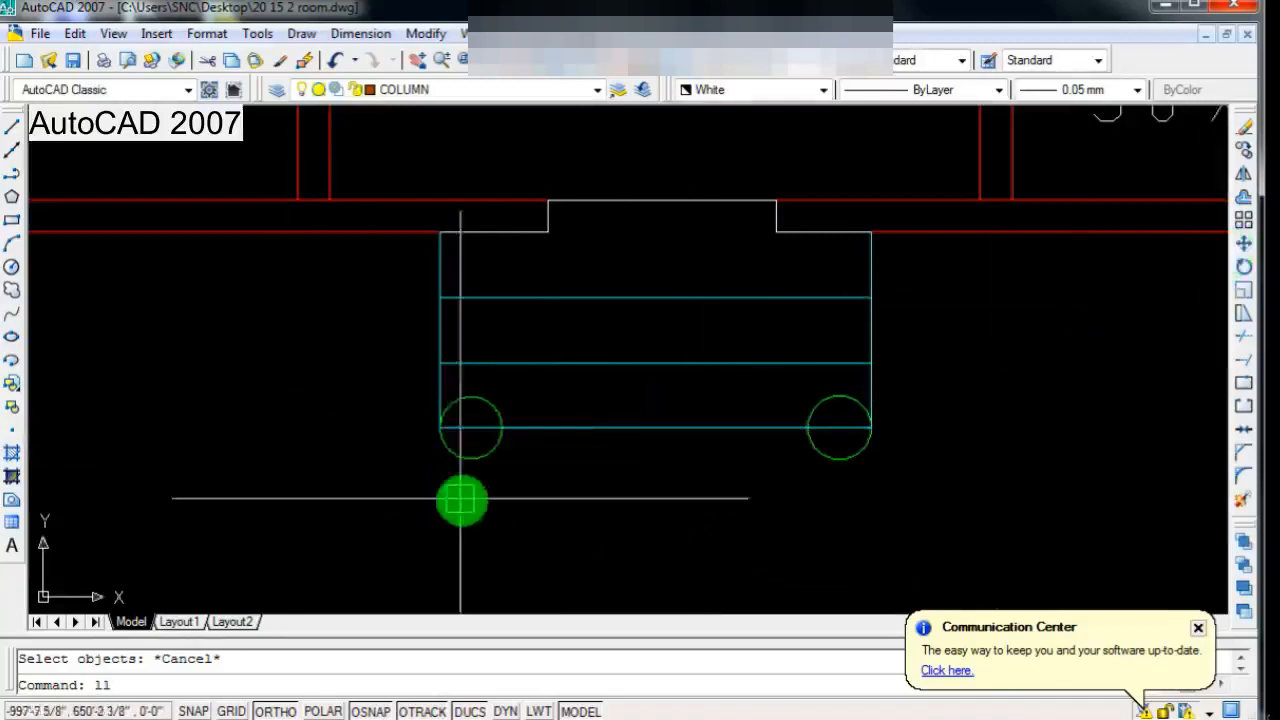
key(space)
scroll(462, 499, up, 3)
scroll(457, 455, down, 2)
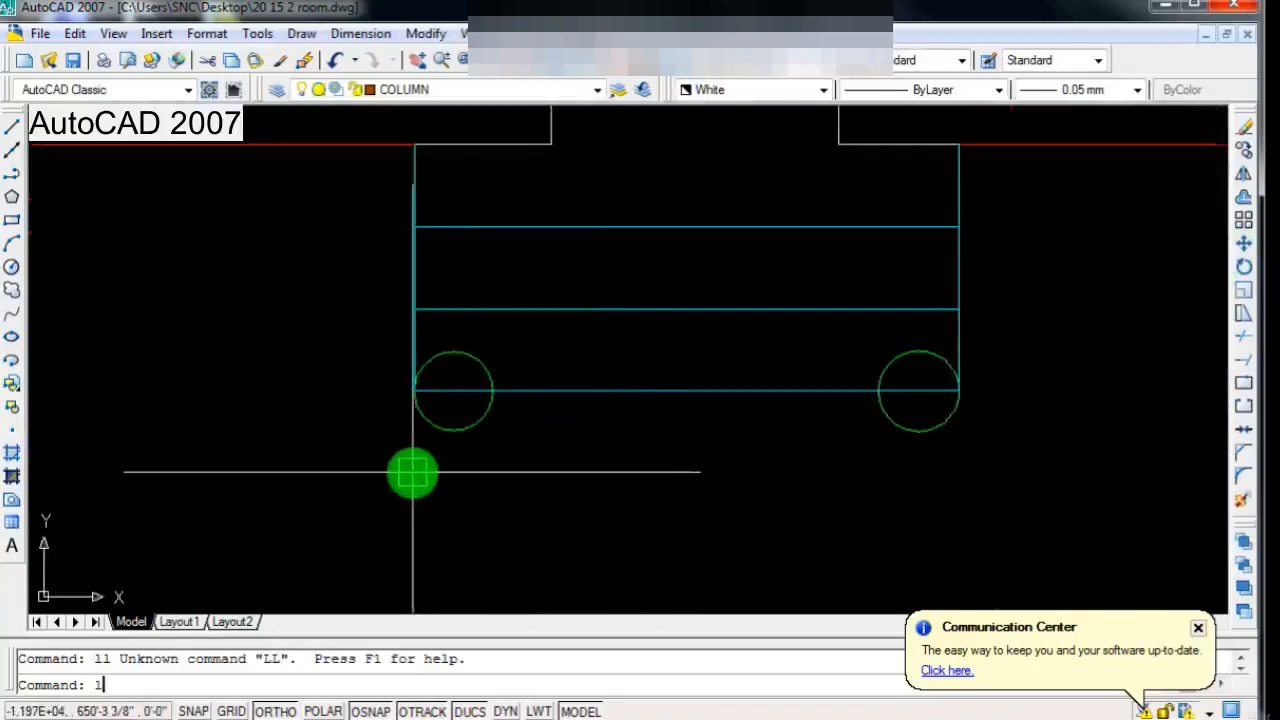
text(l)
key(space)
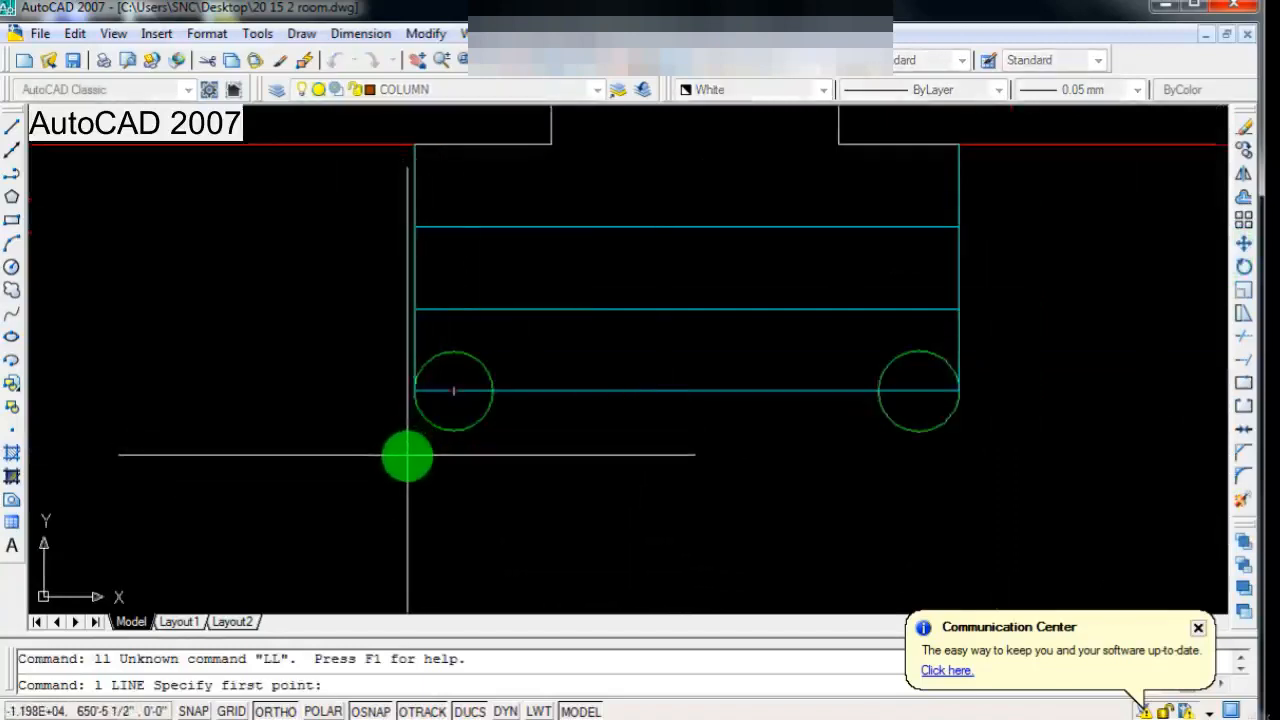
click(402, 457)
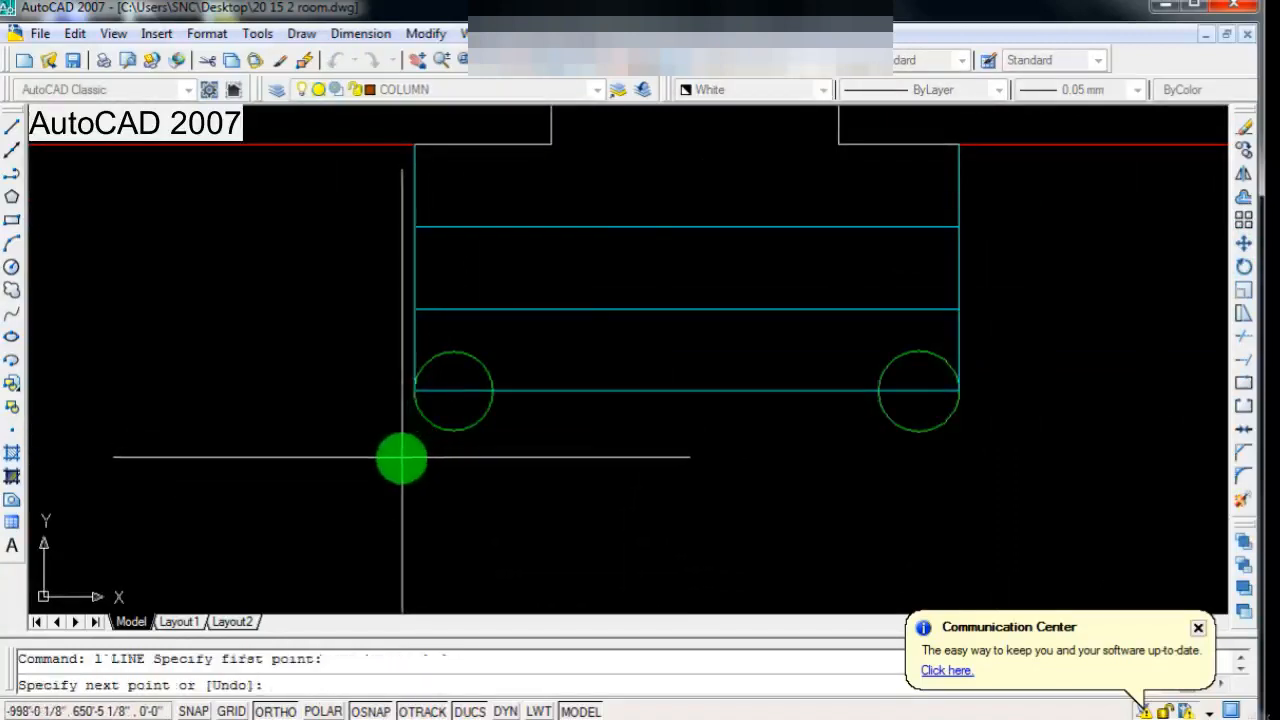
click(962, 457)
key(space)
Step: Extend both side lines of the steps down to the new horizontal line
text(e)
key(space)
key(space)
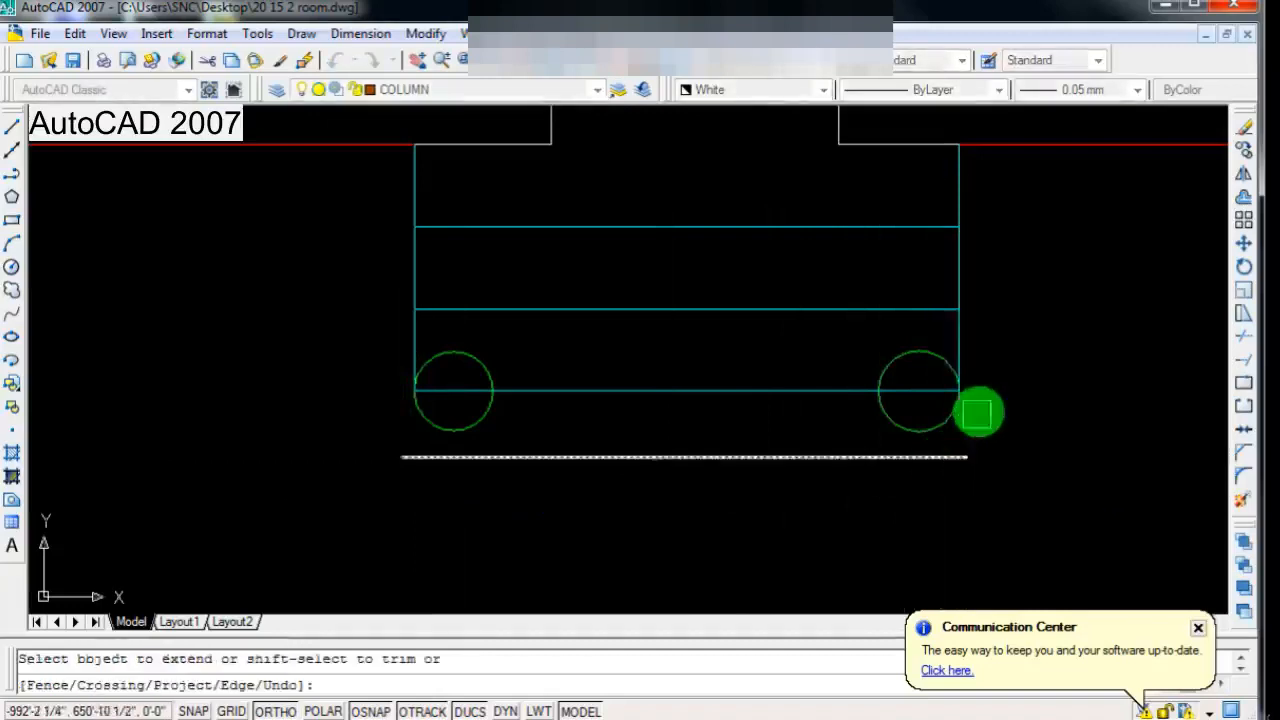
click(959, 340)
click(415, 328)
scroll(555, 485, down, 2)
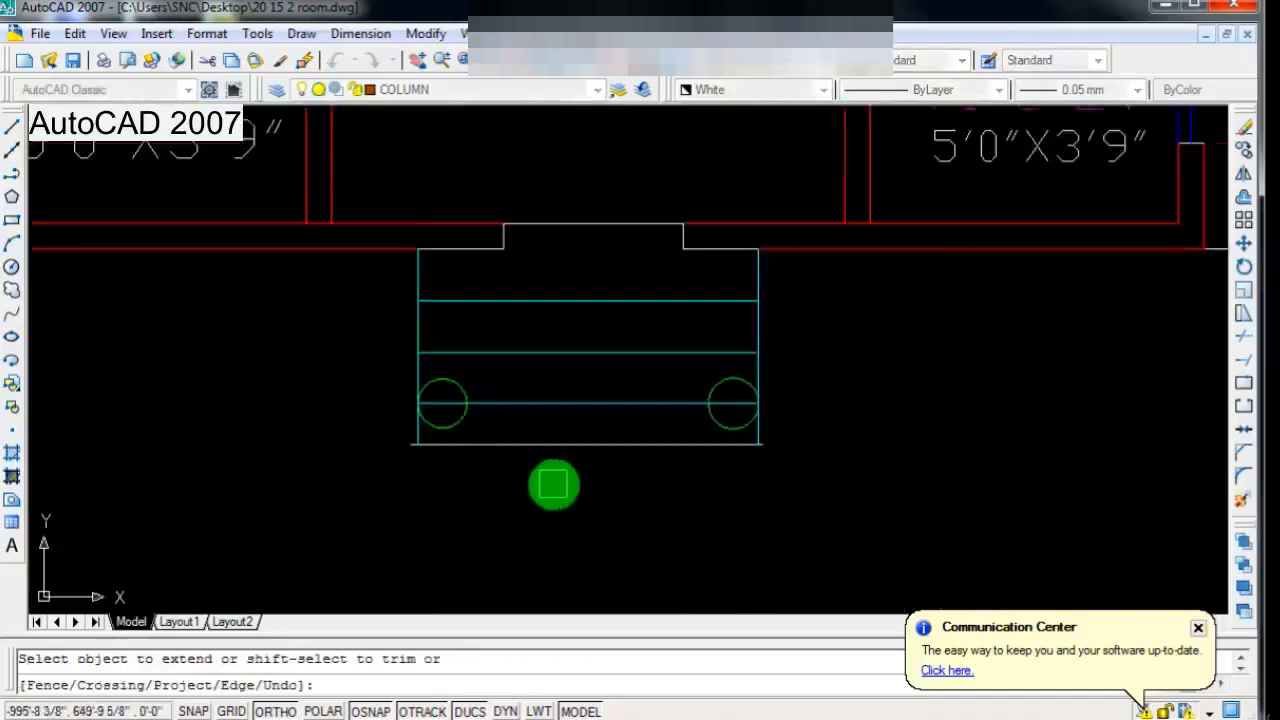
scroll(555, 485, up, 2)
key(Escape)
Step: Trim the overhanging ends of the bottom horizontal line at both side lines of the steps
text(tr)
key(space)
key(space)
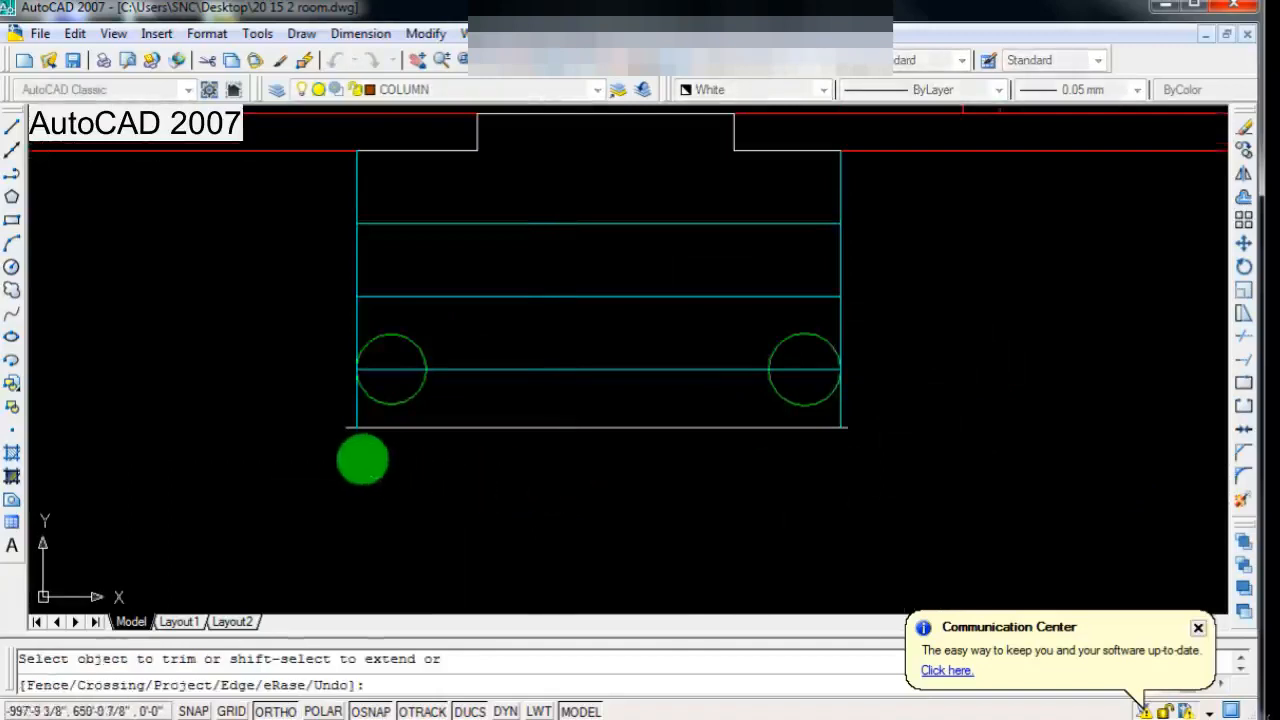
scroll(700, 500, down, 1)
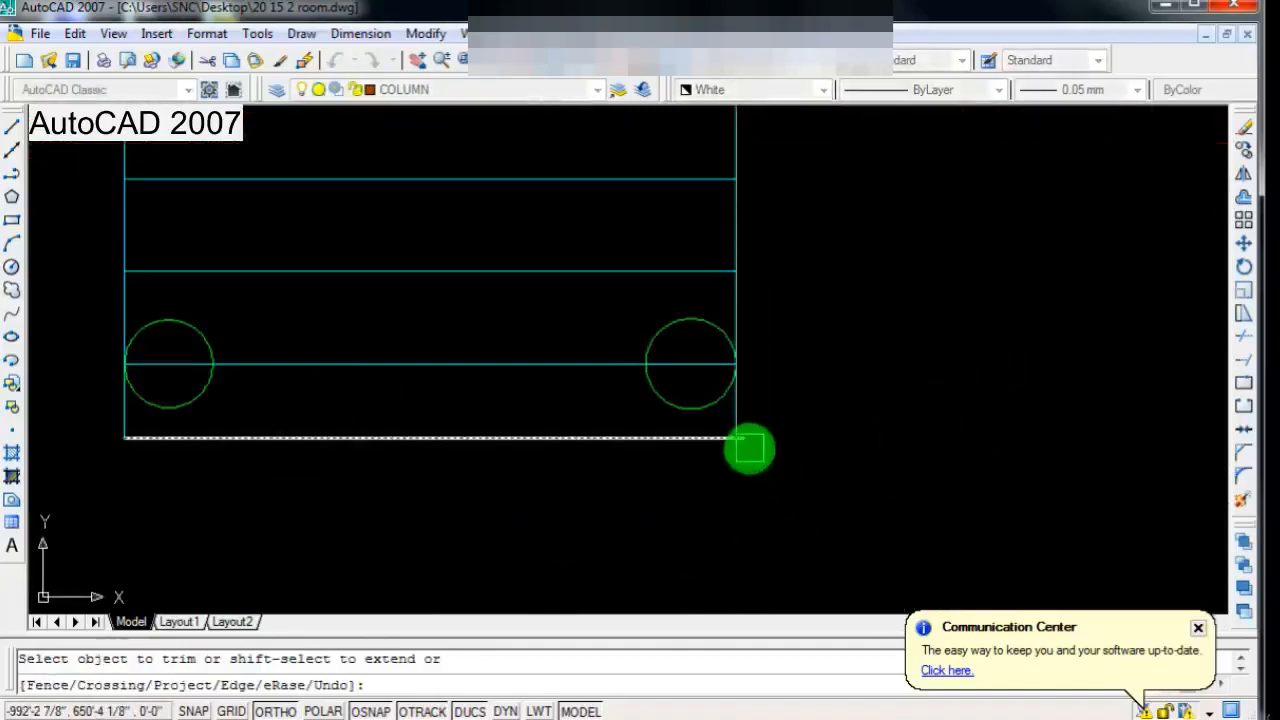
scroll(812, 506, down, 2)
key(Escape)
Step: Change the bottom line and both side lines of the steps to magenta, and save the drawing
scroll(465, 390, down, 4)
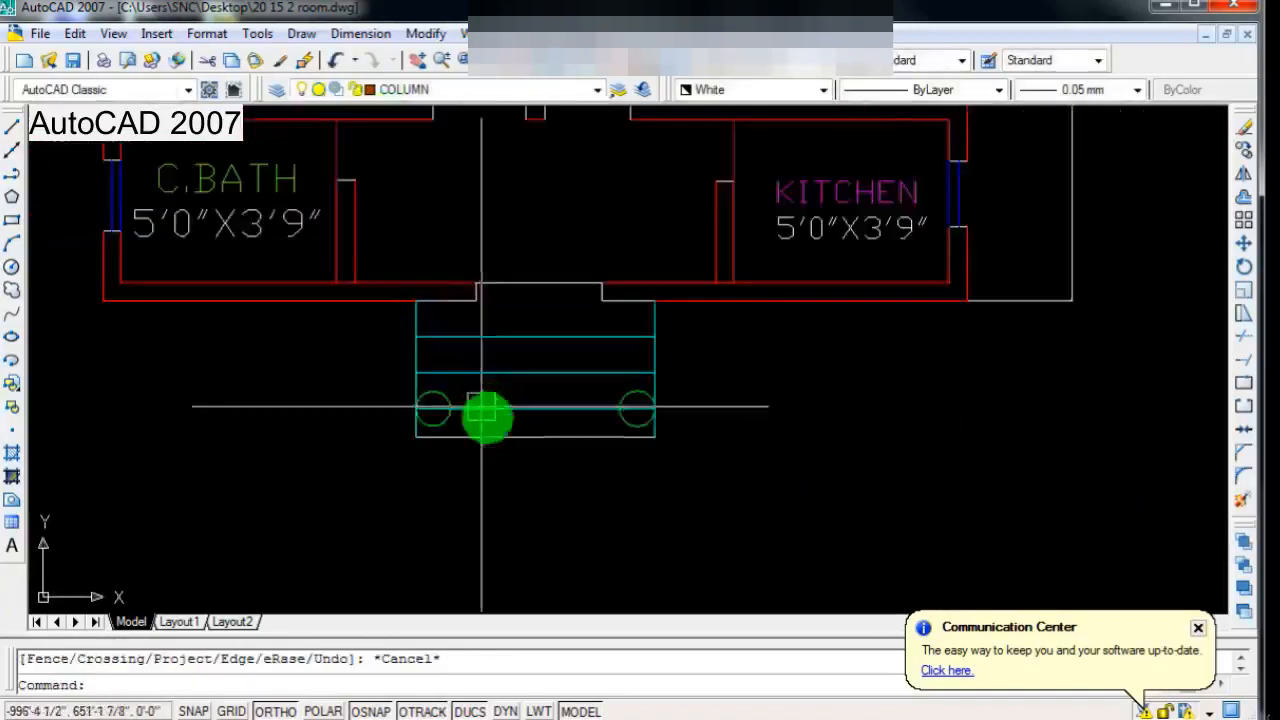
scroll(498, 437, up, 3)
click(497, 438)
scroll(709, 331, up, 3)
click(722, 326)
click(240, 291)
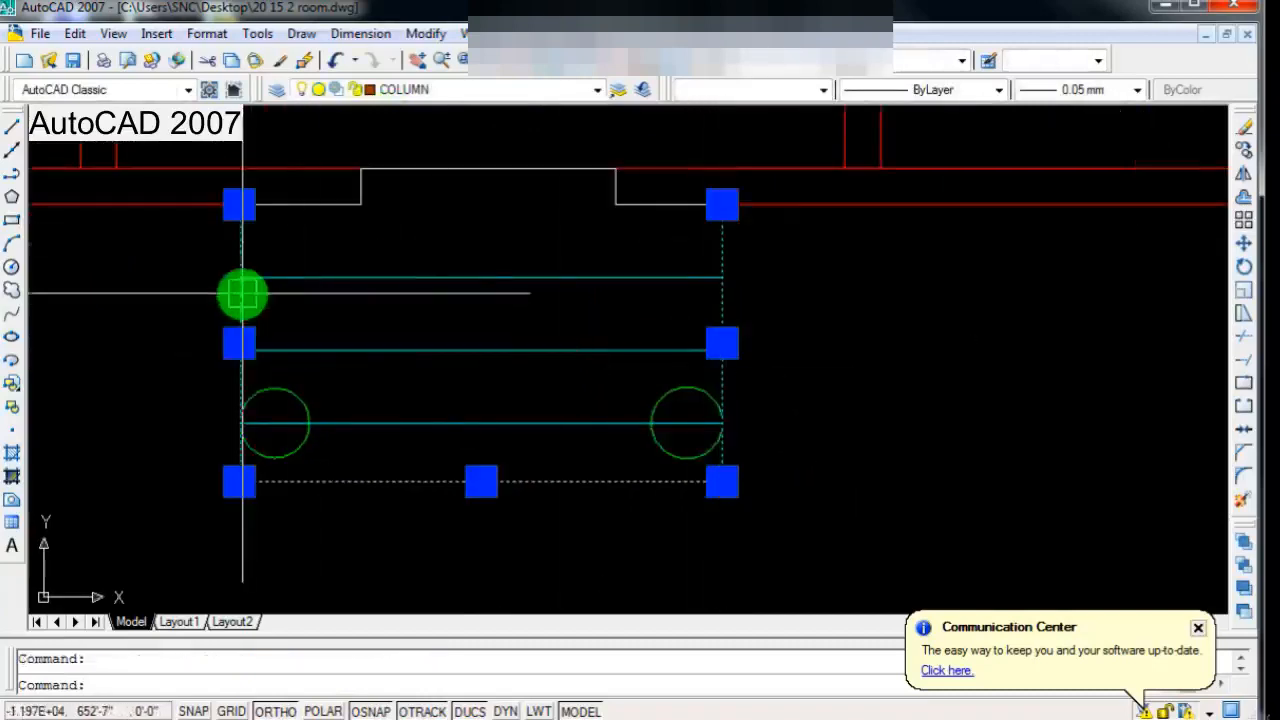
scroll(318, 400, down, 2)
click(713, 92)
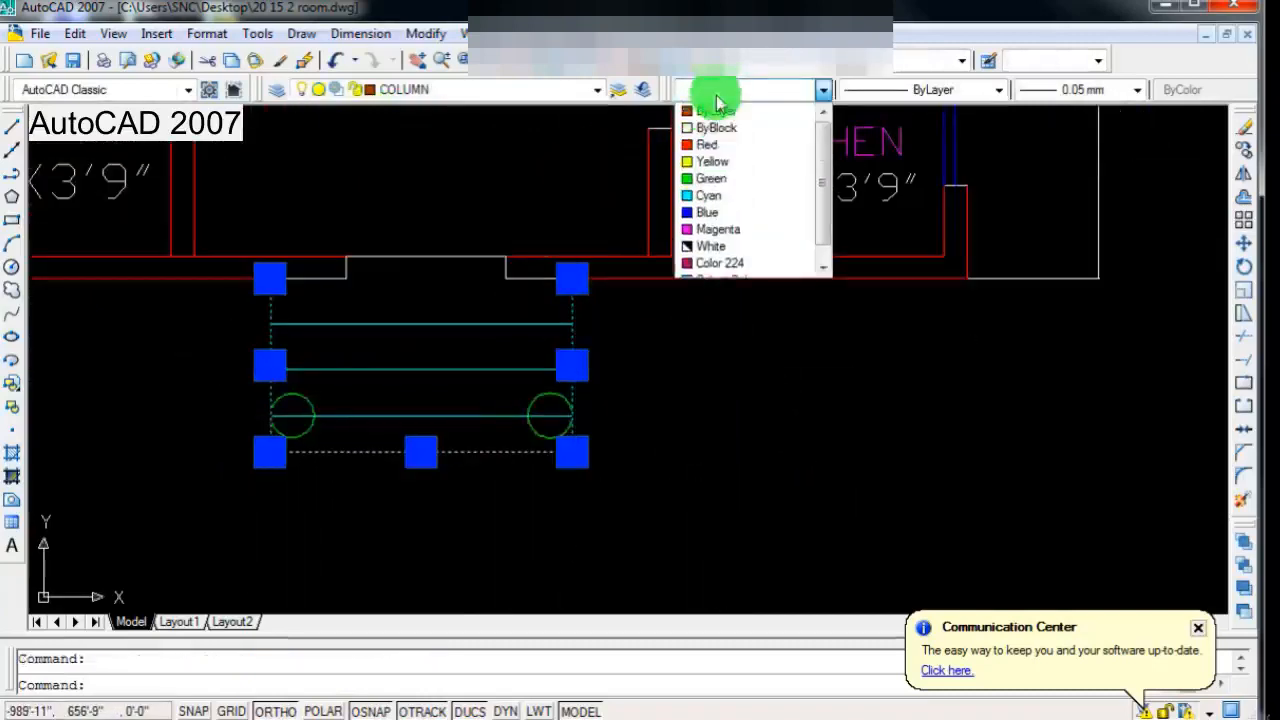
click(717, 229)
scroll(400, 434, down, 3)
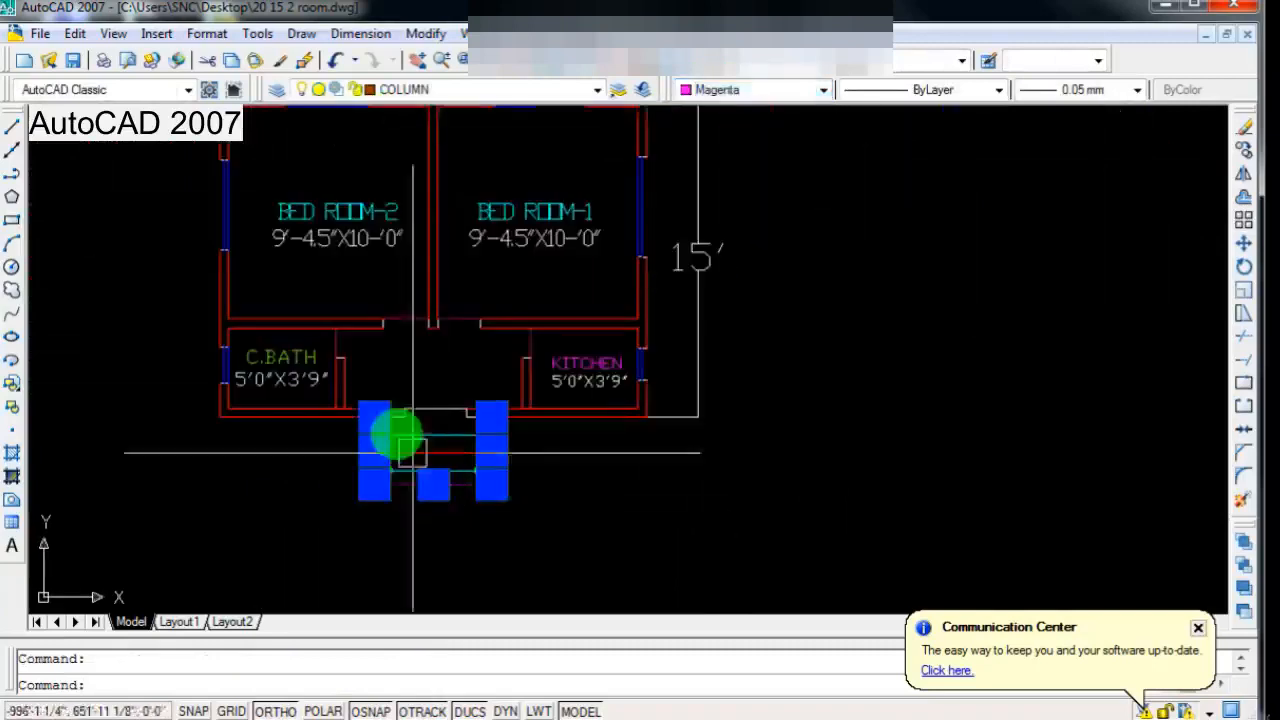
key(Escape)
scroll(508, 409, up, 2)
key(ctrl+s)
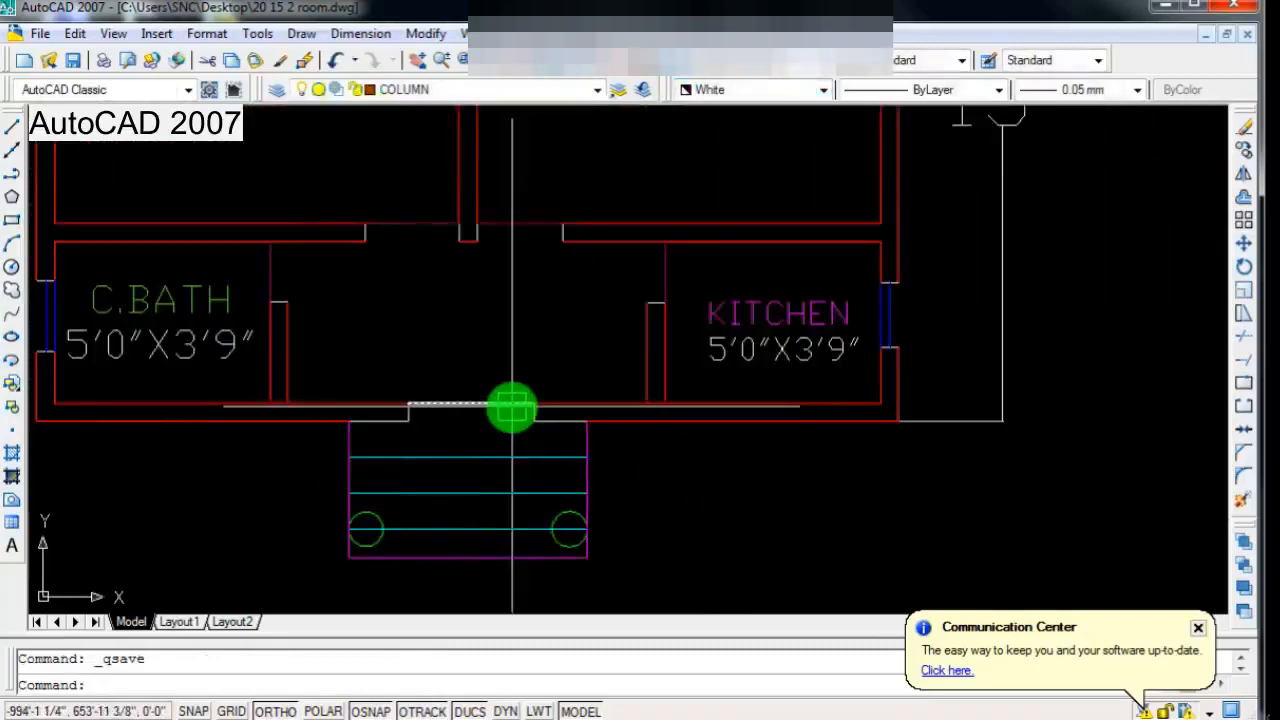
Step: Check the front entrance and the wall junctions for surplus lines with the Trim command active
scroll(512, 409, down, 3)
scroll(514, 457, up, 1)
scroll(486, 414, down, 2)
scroll(491, 514, up, 3)
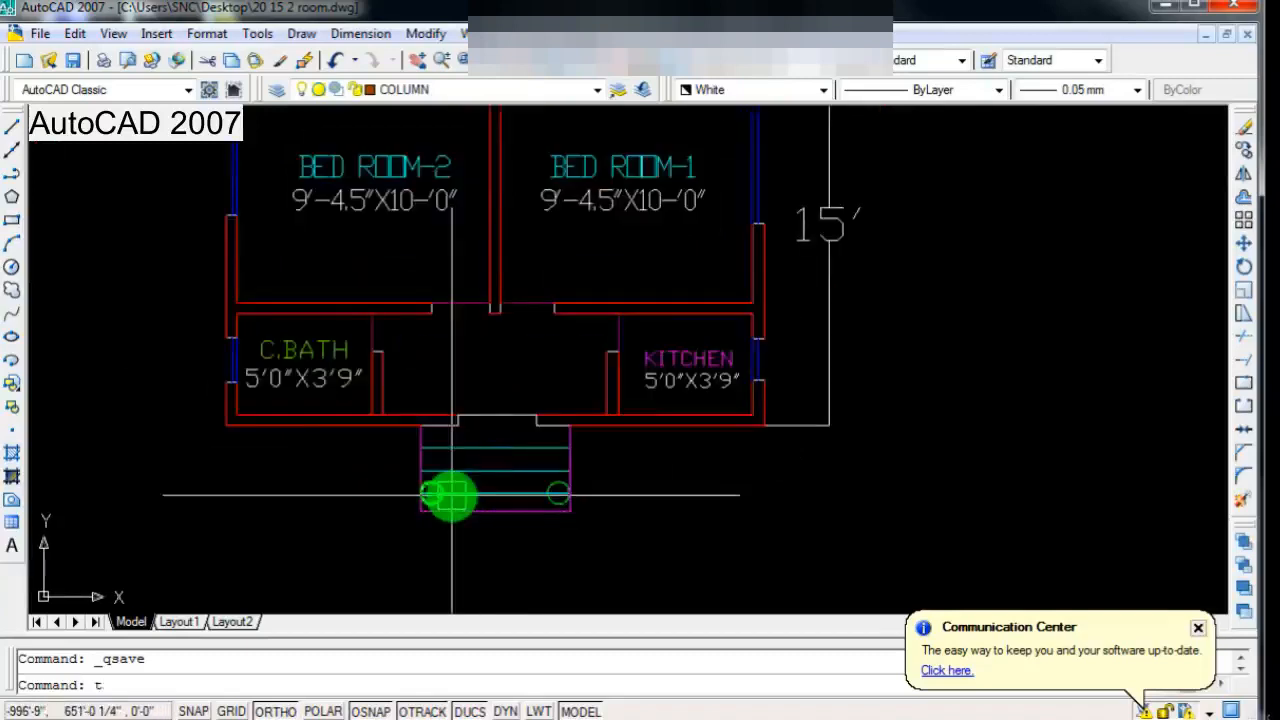
text(r)
key(Return)
key(Return)
scroll(369, 406, up, 3)
scroll(380, 449, up, 2)
scroll(461, 484, down, 1)
scroll(461, 484, down, 3)
scroll(774, 509, up, 3)
scroll(711, 460, down, 2)
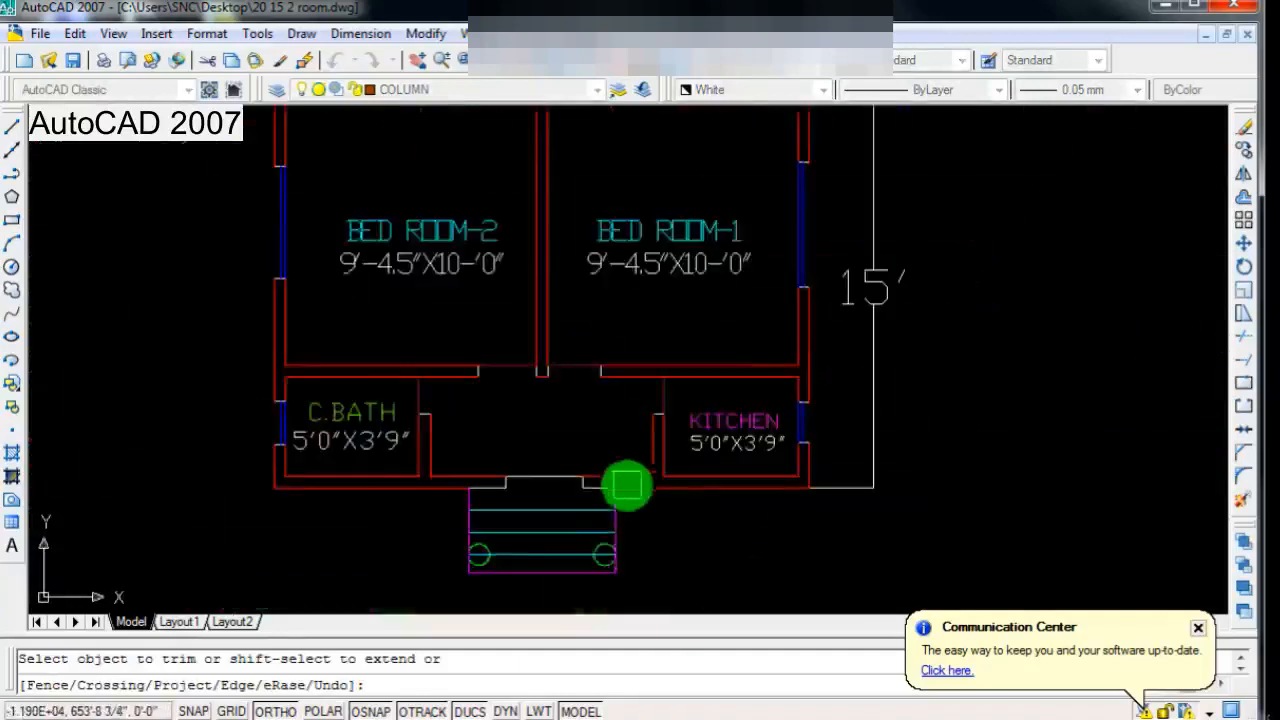
scroll(627, 485, down, 3)
scroll(645, 376, up, 3)
scroll(652, 380, down, 3)
scroll(650, 395, up, 3)
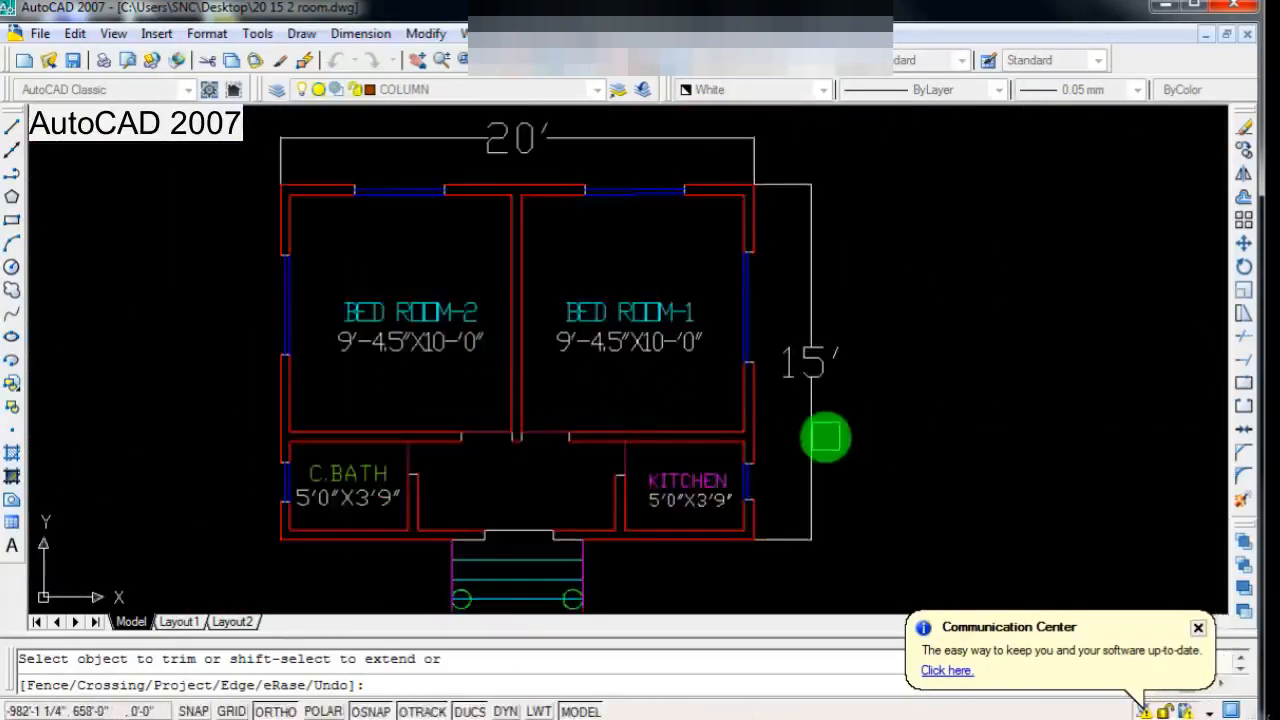
Step: Leave the Trim command and save the finished plan
scroll(825, 436, down, 1)
scroll(751, 451, down, 2)
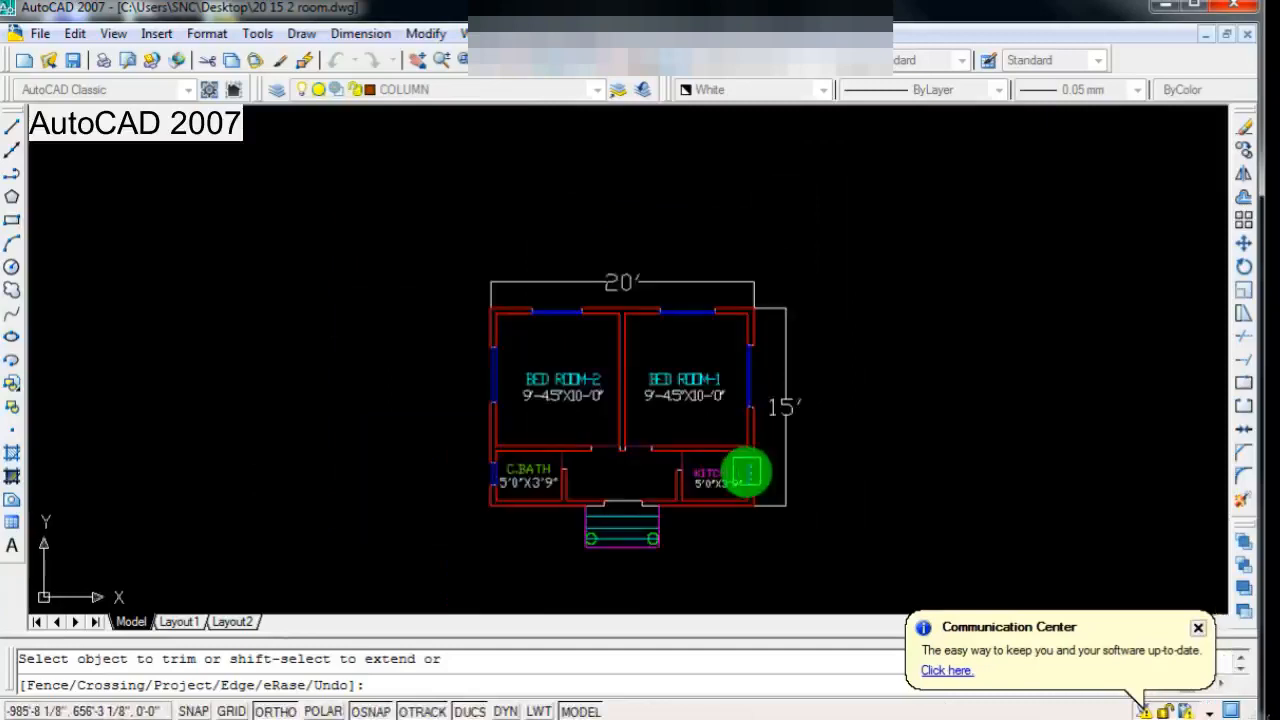
scroll(748, 472, up, 2)
scroll(743, 478, up, 1)
scroll(743, 474, down, 2)
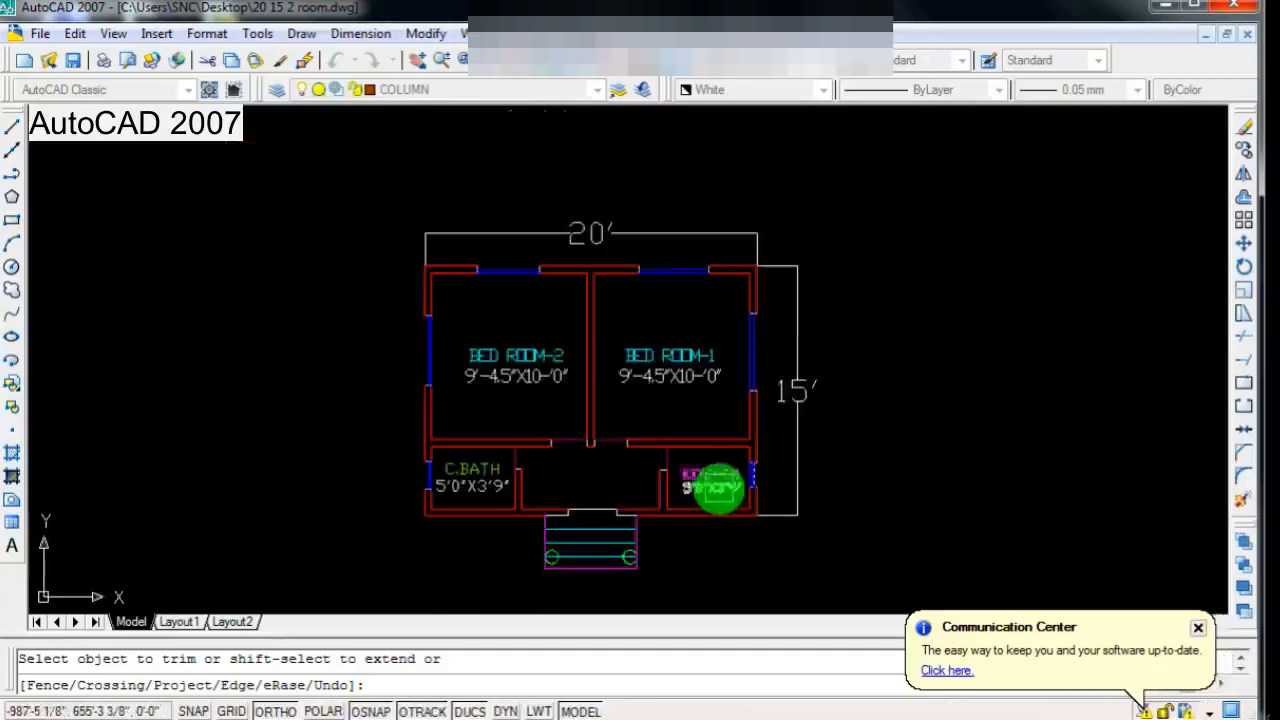
scroll(714, 484, up, 2)
click(72, 60)
scroll(600, 365, down, 1)
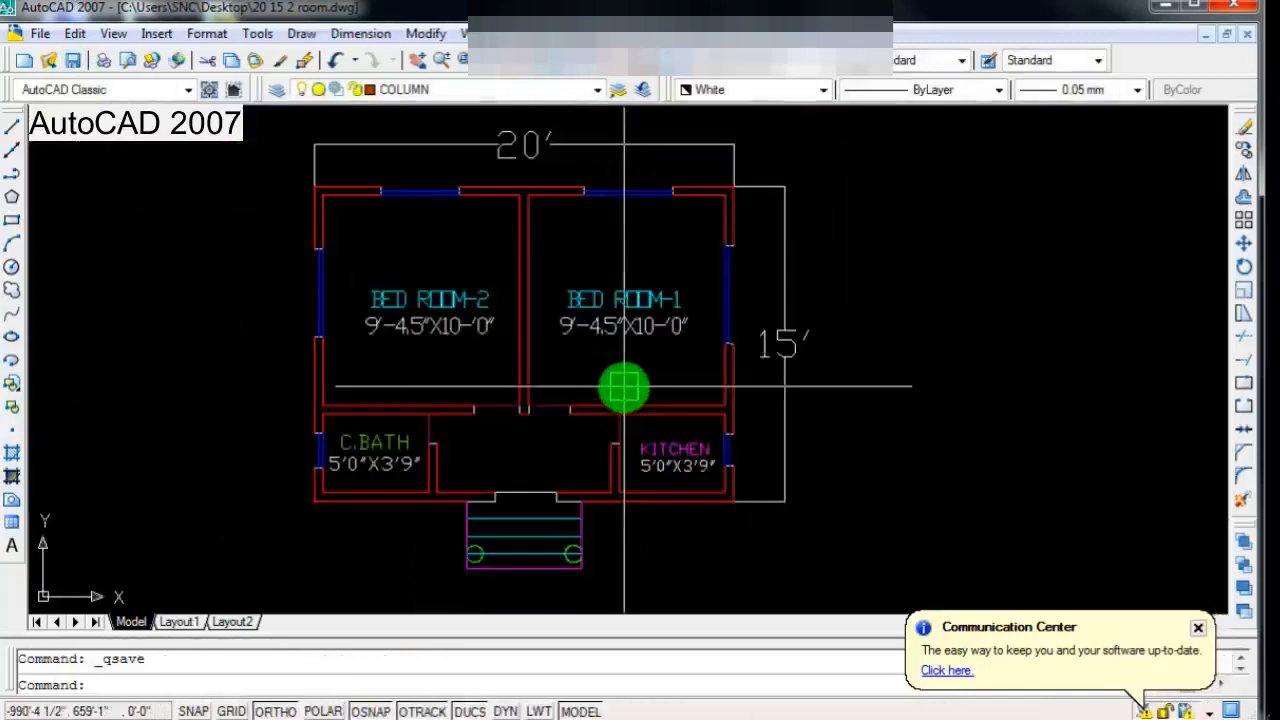
middle_drag(641, 393, 661, 404)
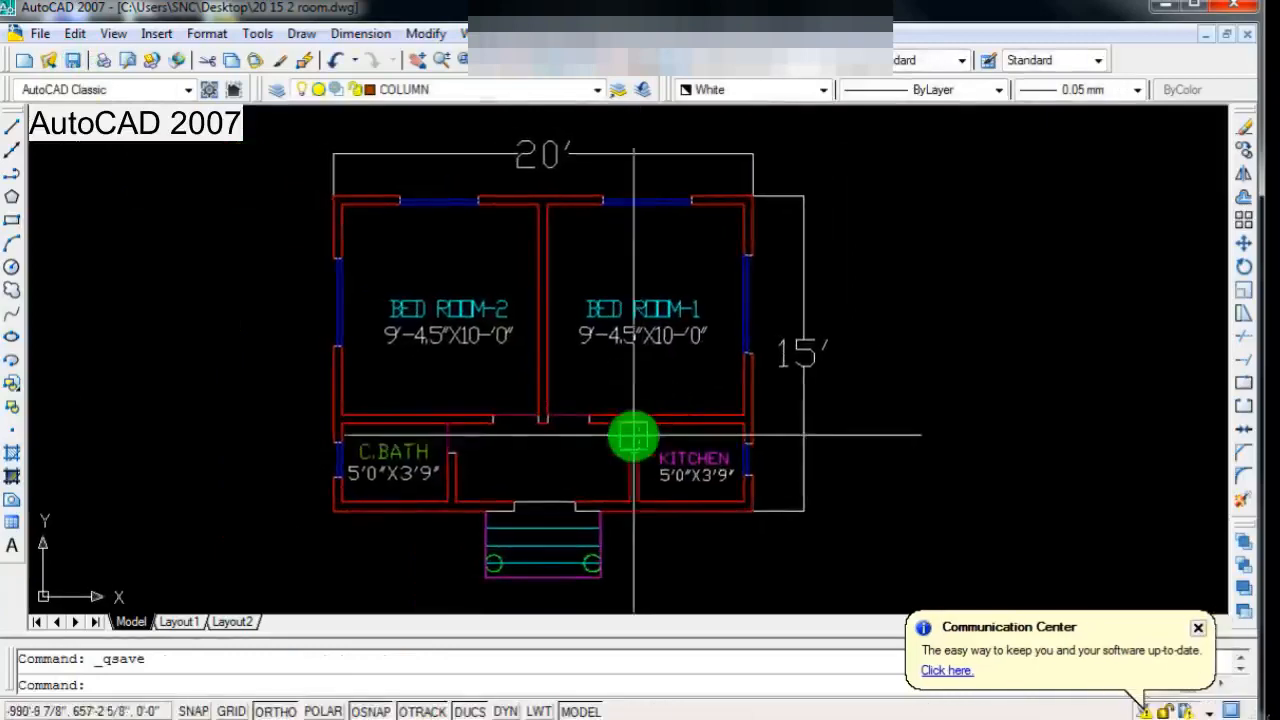
scroll(637, 438, up, 3)
scroll(655, 441, down, 4)
scroll(647, 441, up, 1)
scroll(651, 443, down, 2)
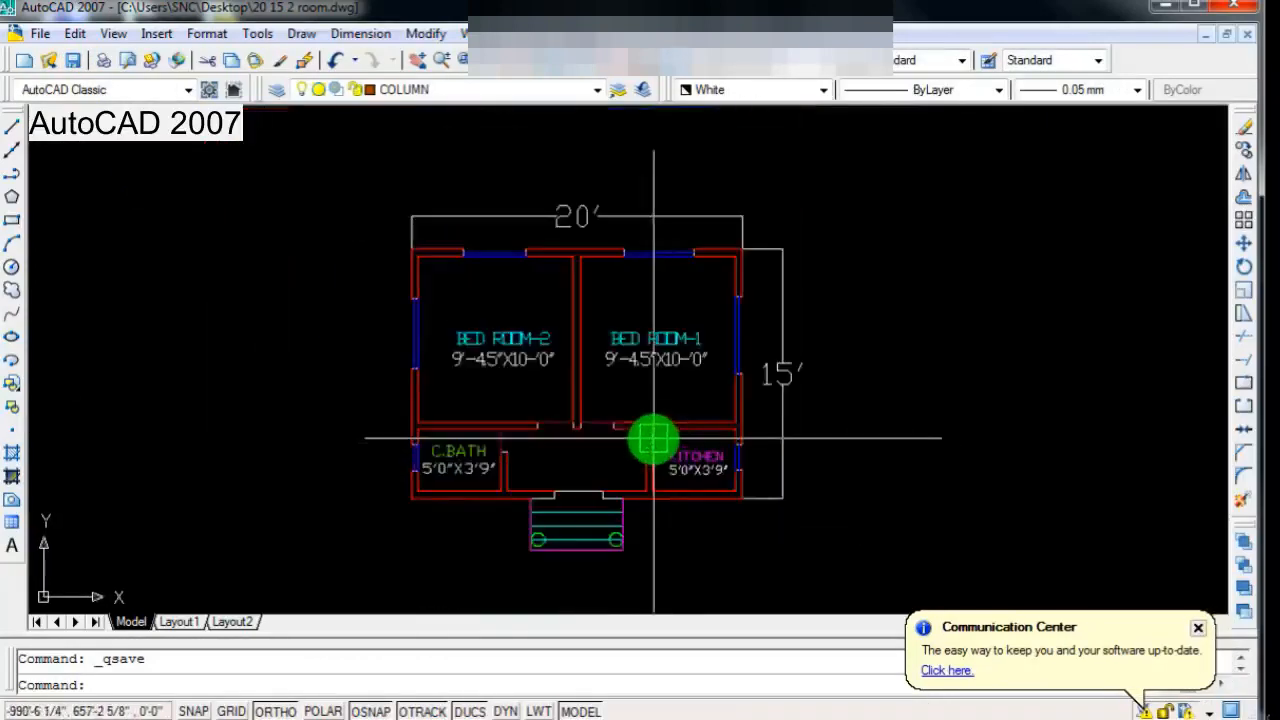
scroll(670, 442, up, 2)
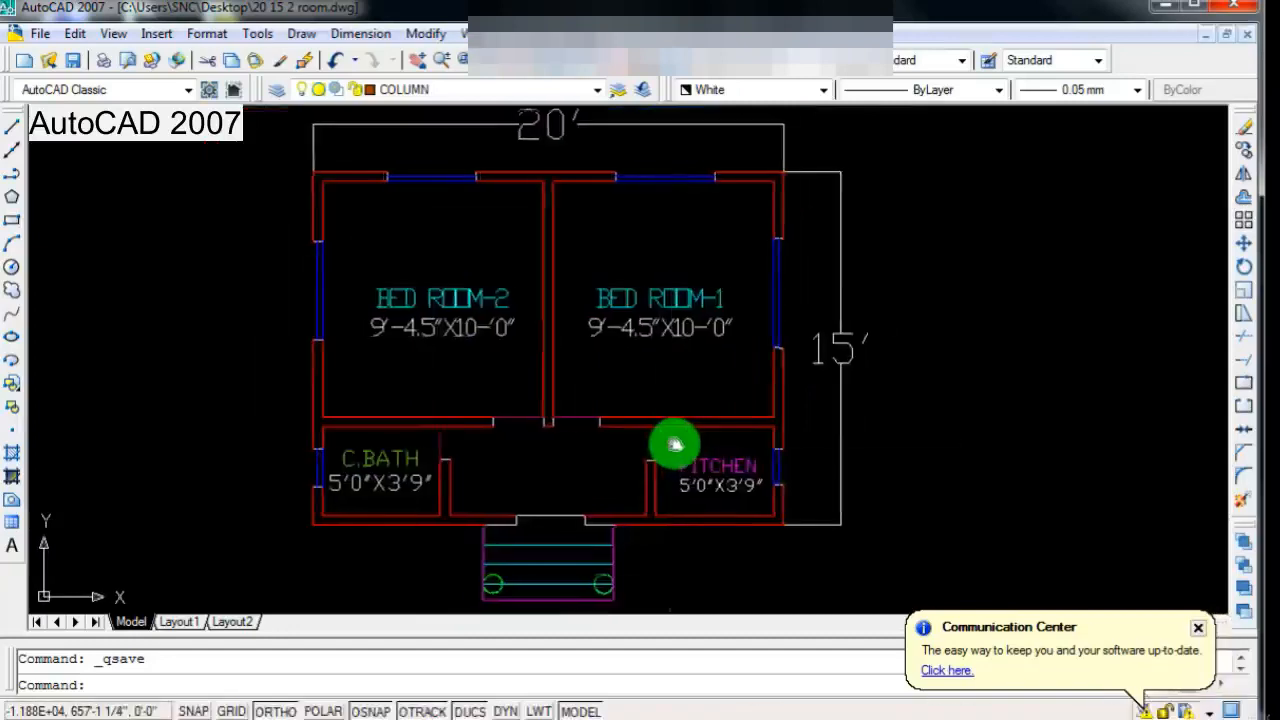
middle_drag(683, 444, 690, 448)
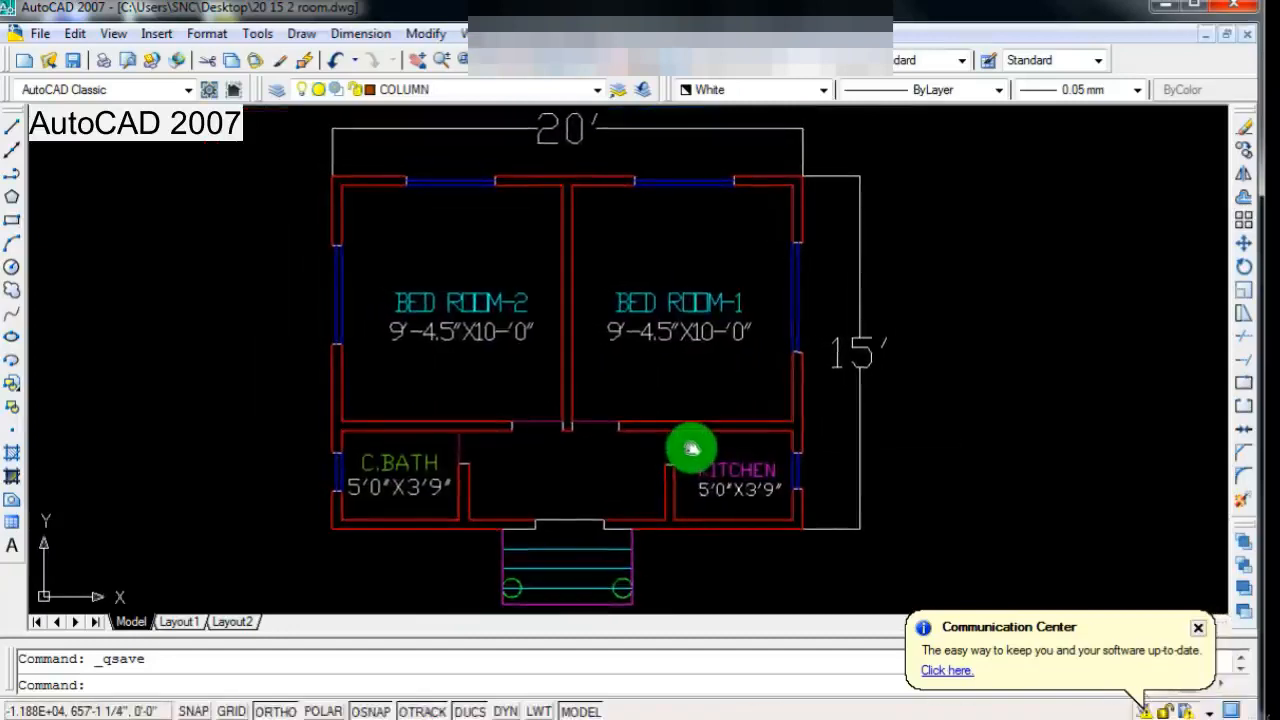